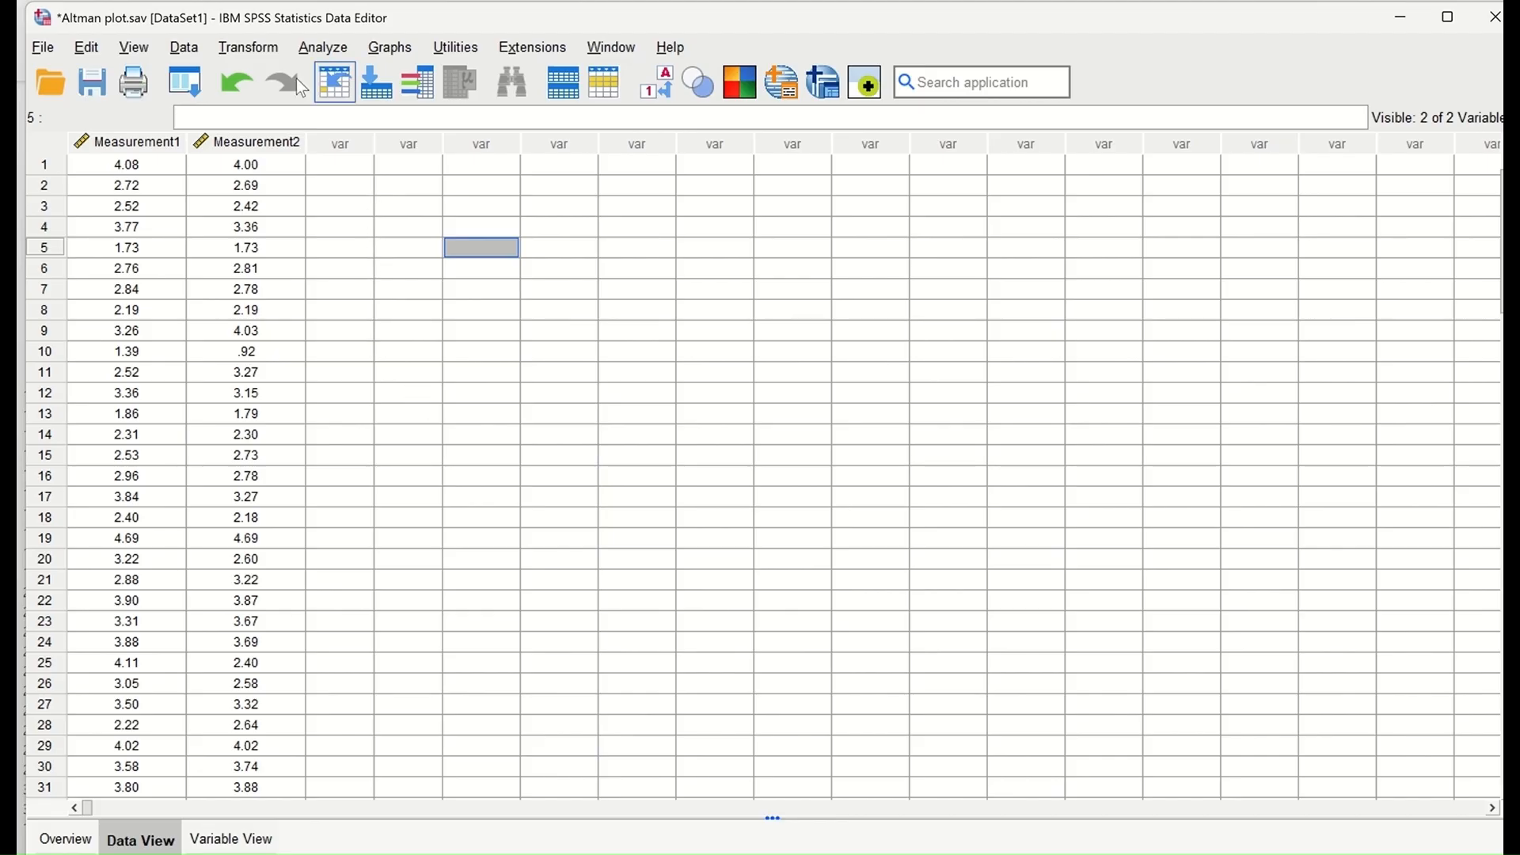
# - Compute a new variable Diff as Measurement1 - Measurement2
pyautogui.click(249, 48)
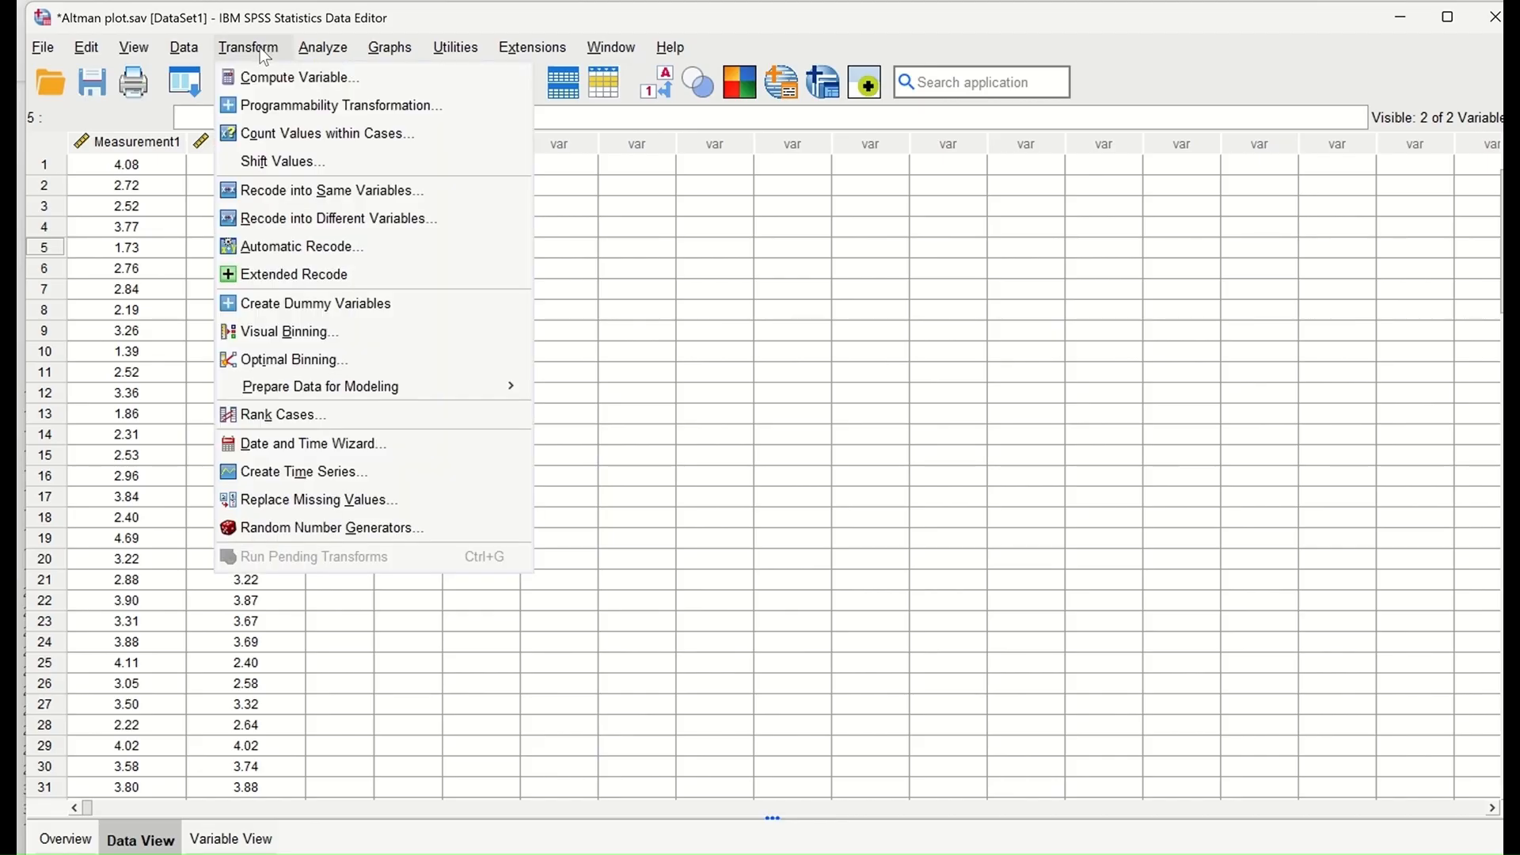
pyautogui.click(291, 78)
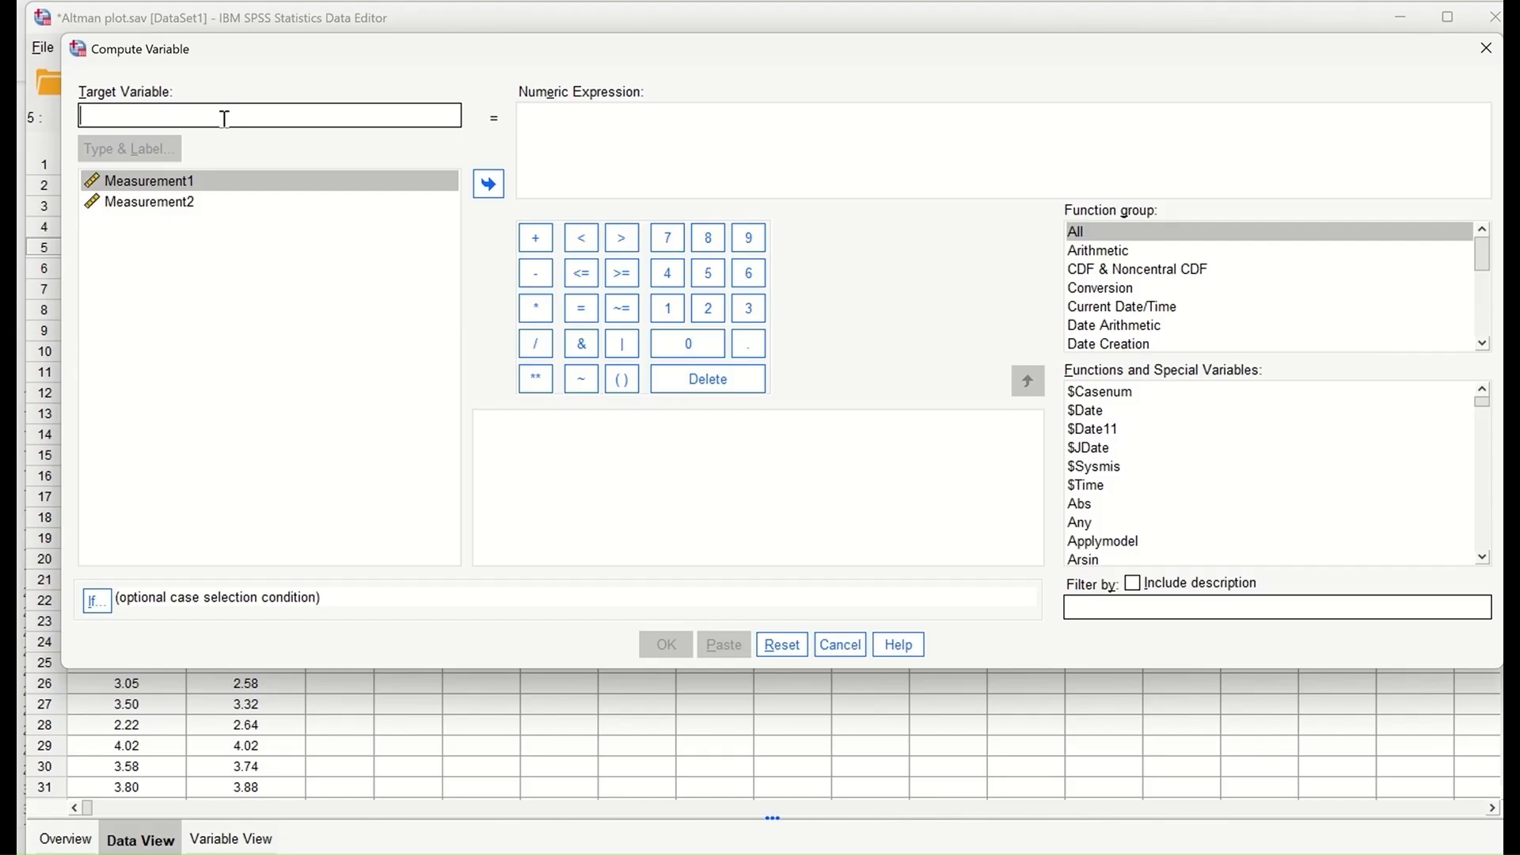
pyautogui.write('Di')
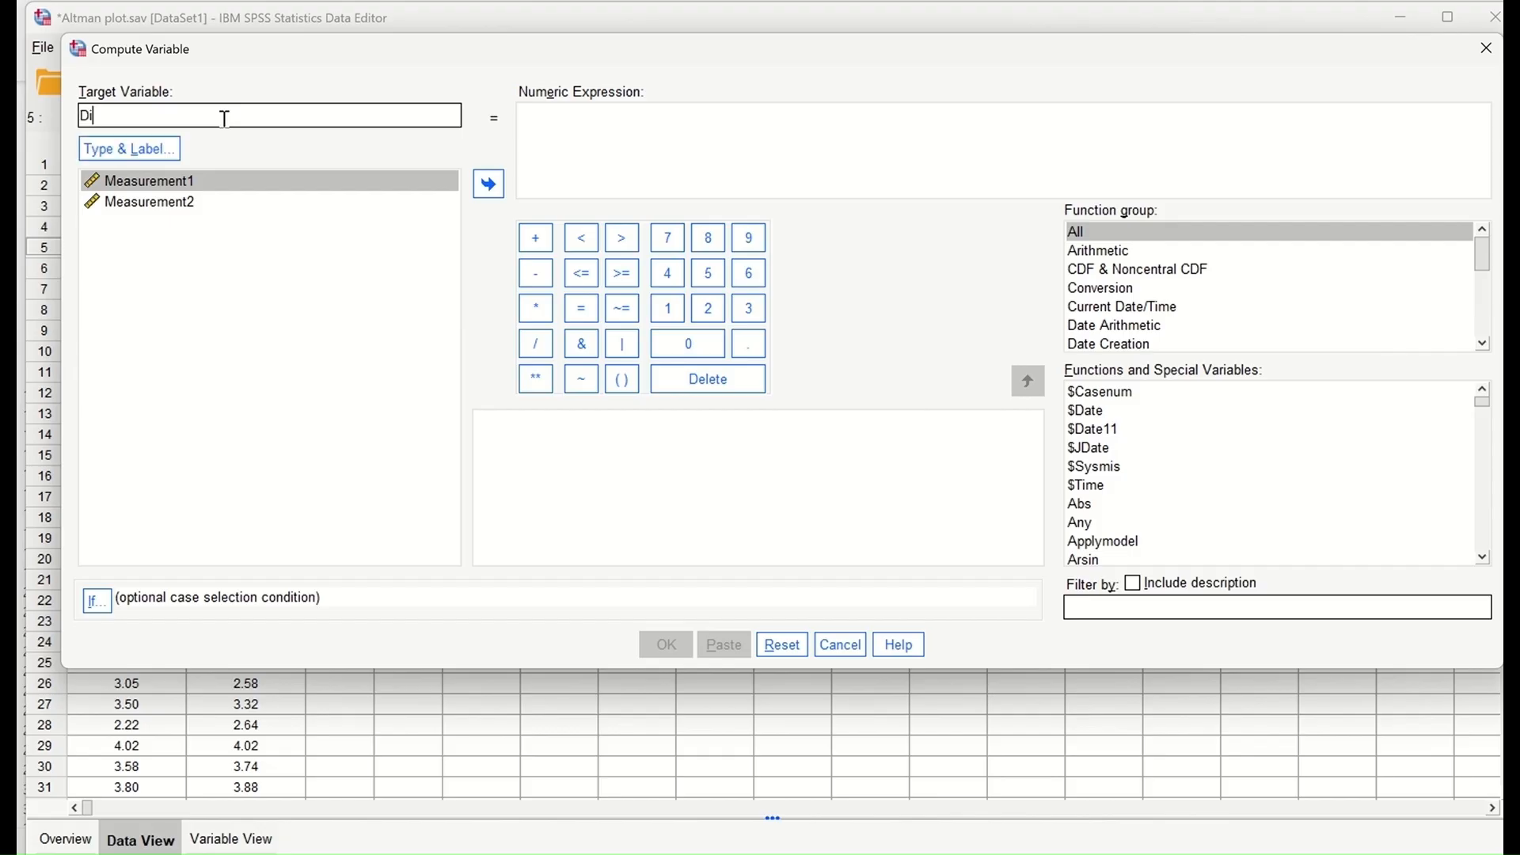
pyautogui.write('ff')
pyautogui.click(488, 184)
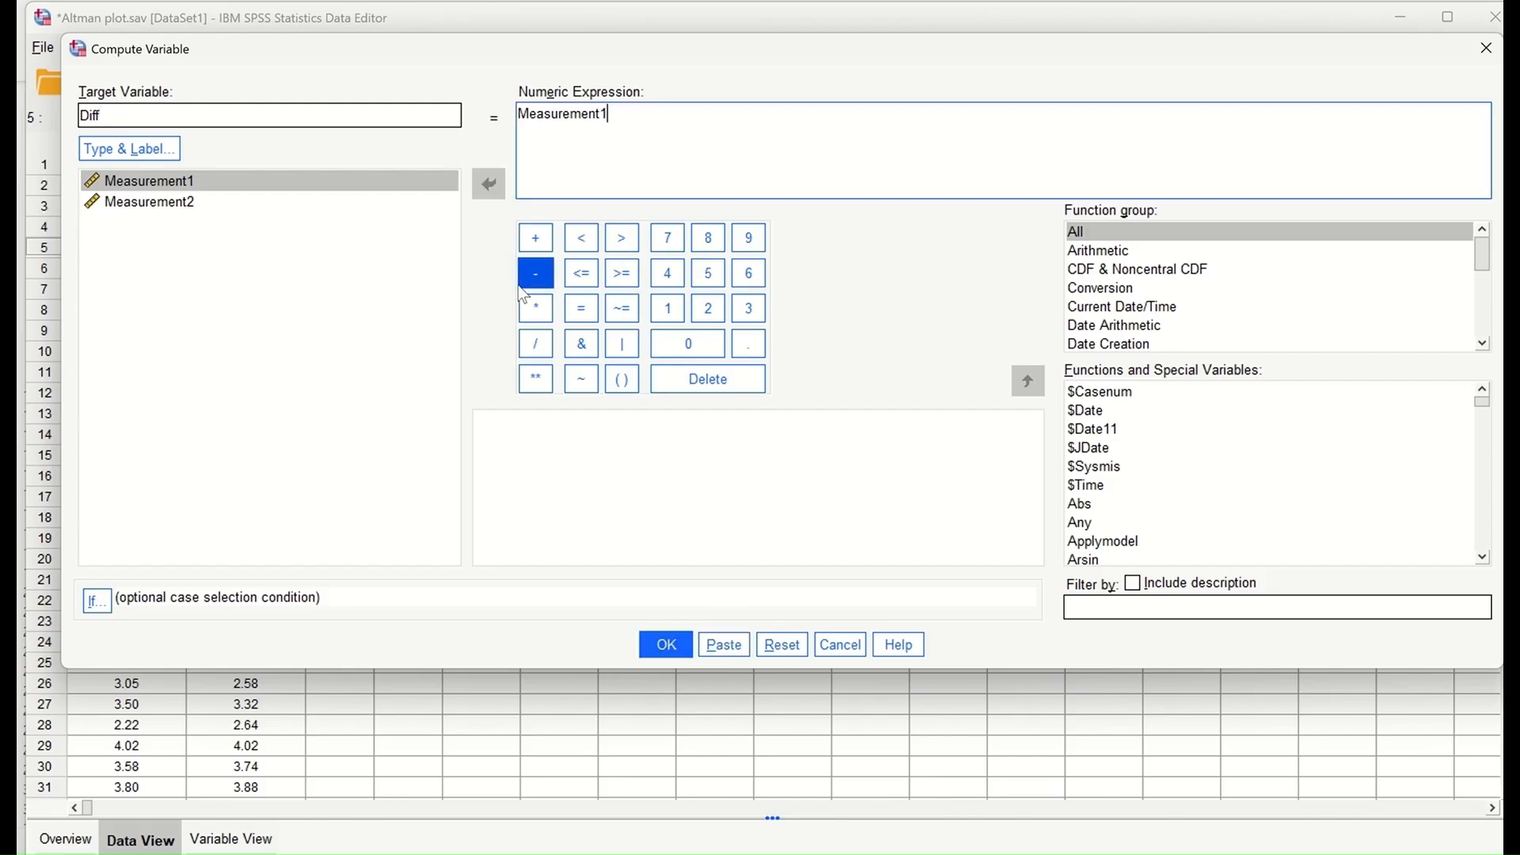
pyautogui.click(535, 274)
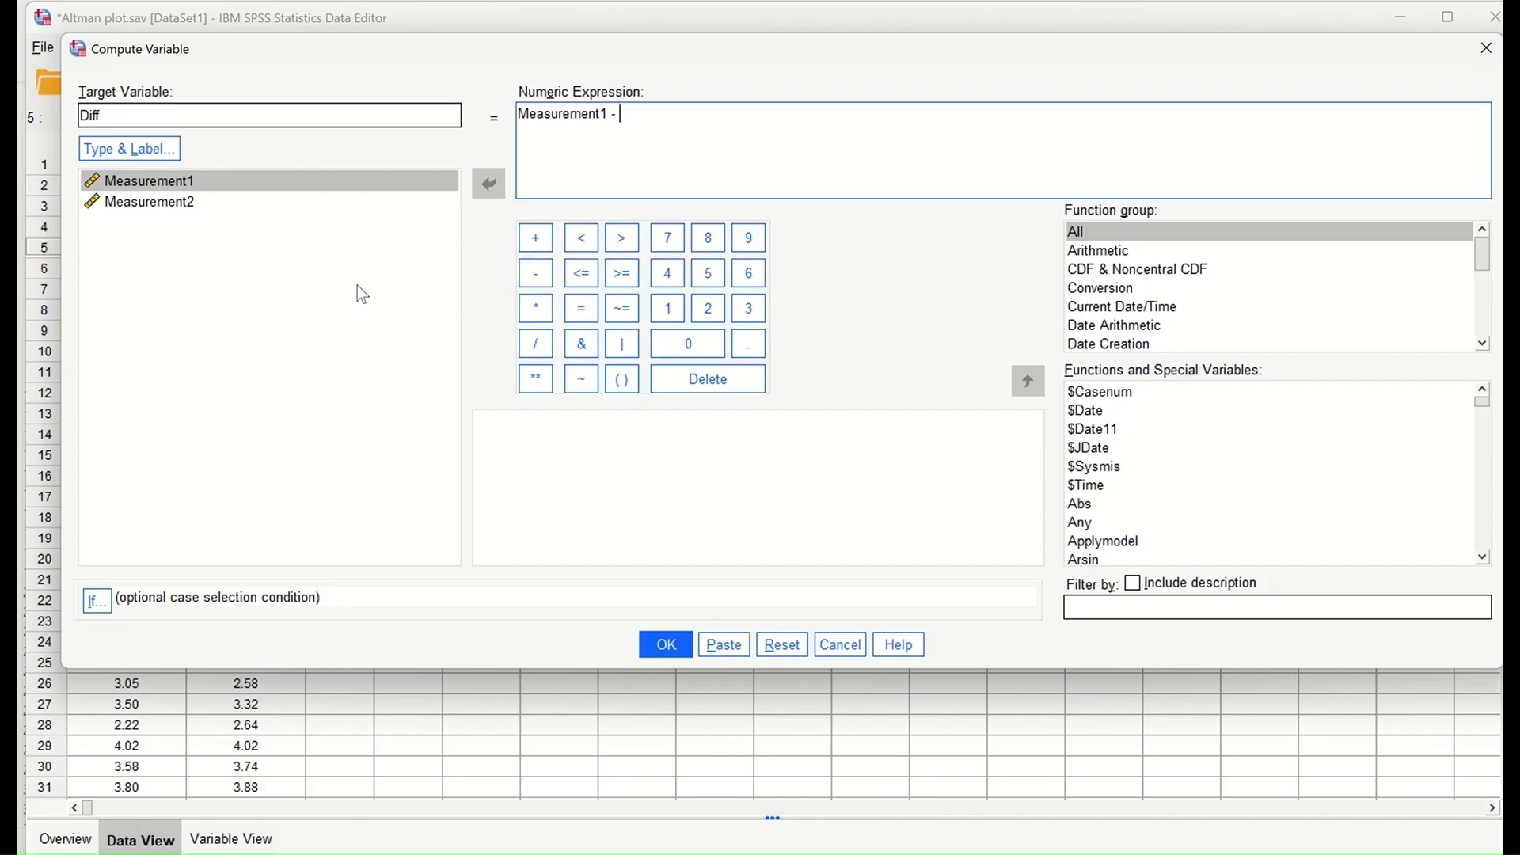
pyautogui.click(183, 203)
pyautogui.click(488, 184)
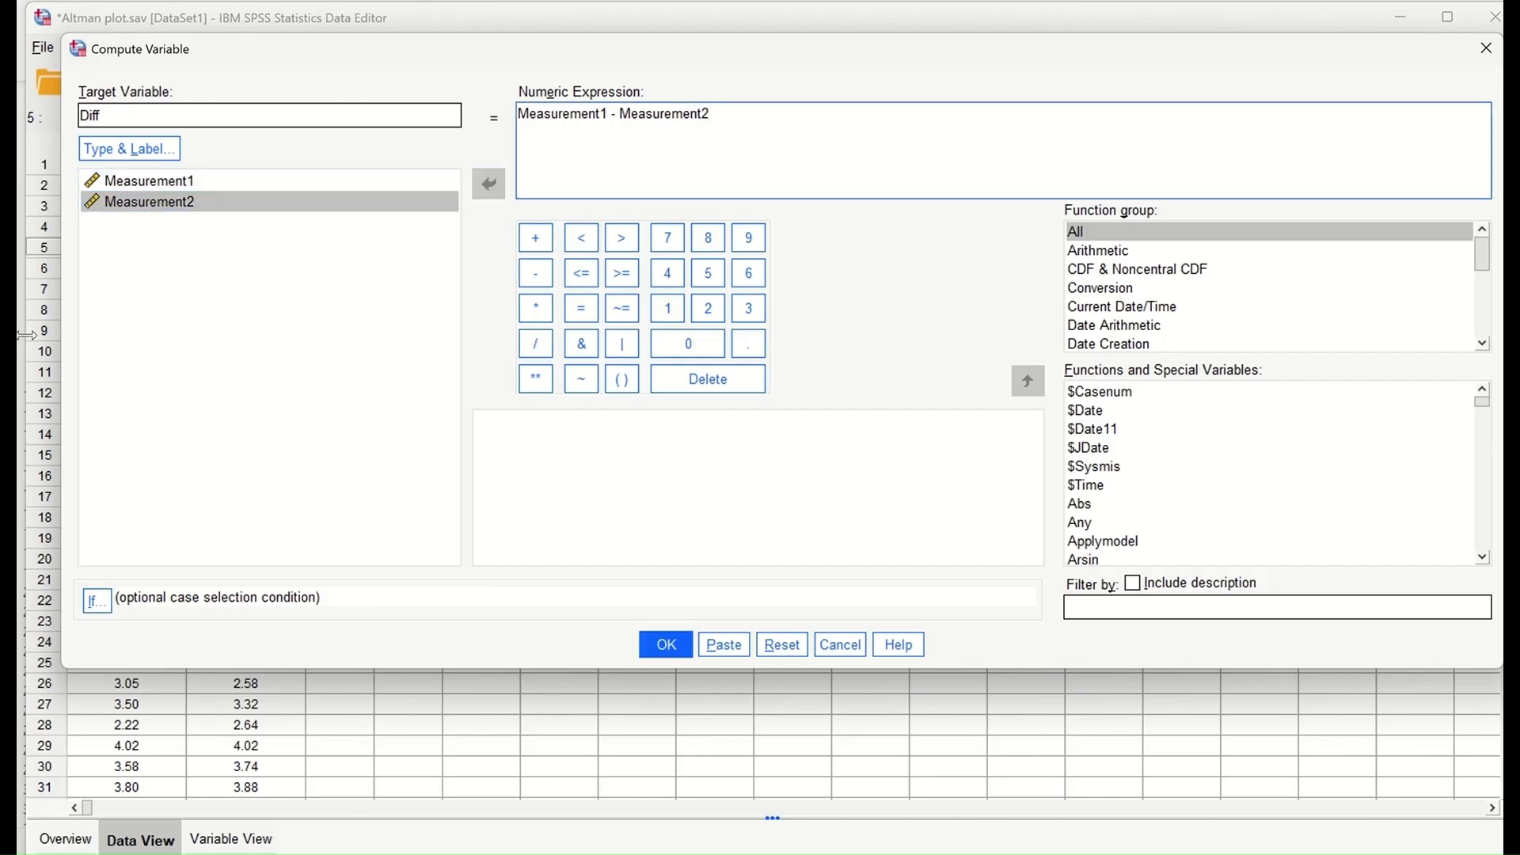
pyautogui.click(653, 653)
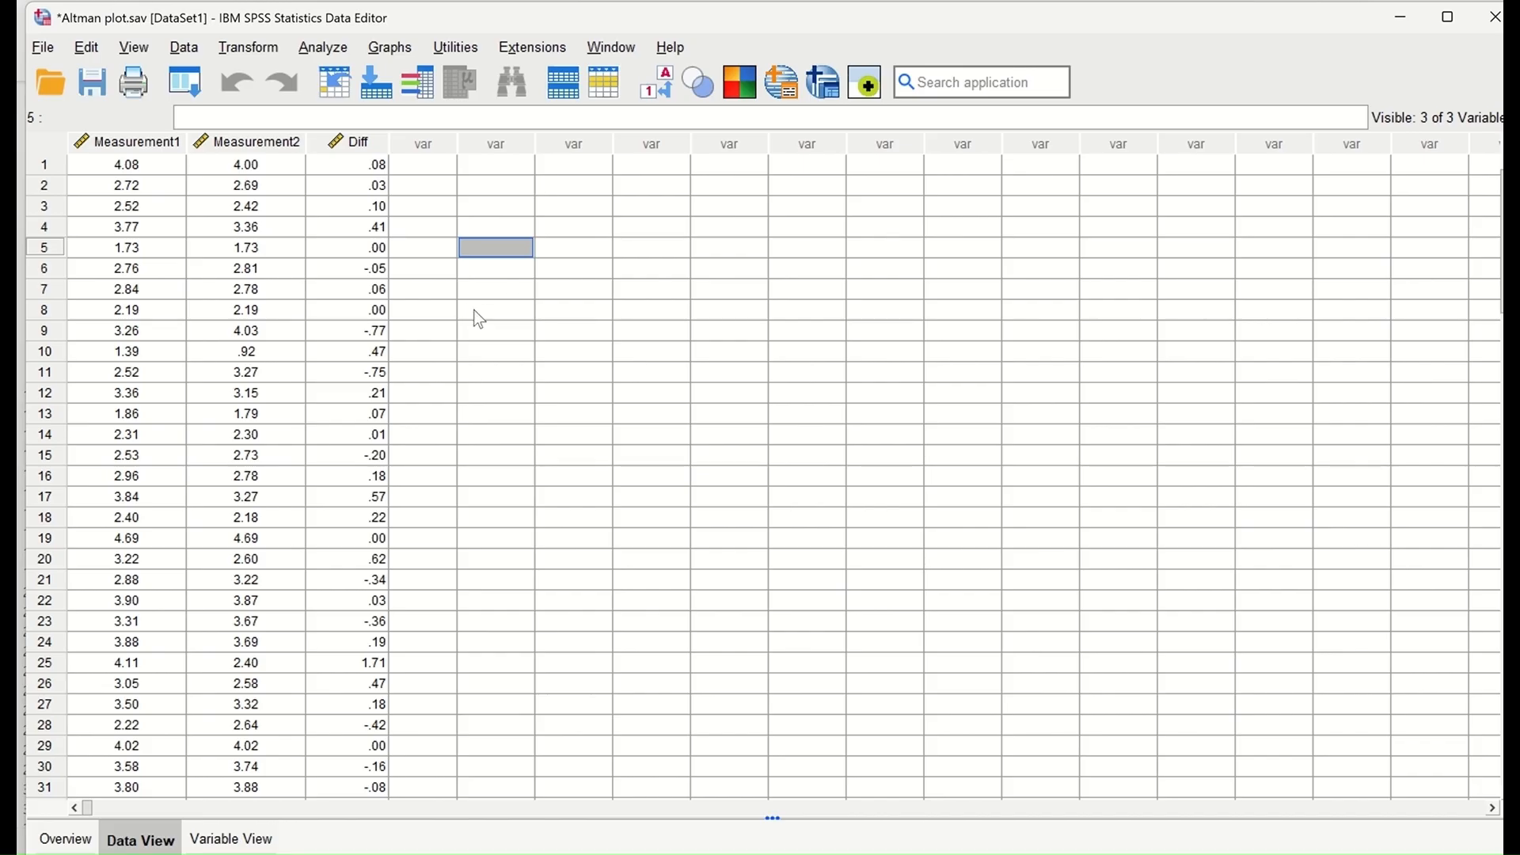
# - Start another computed variable with the target name Av and clear the previous numeric expression
pyautogui.click(253, 49)
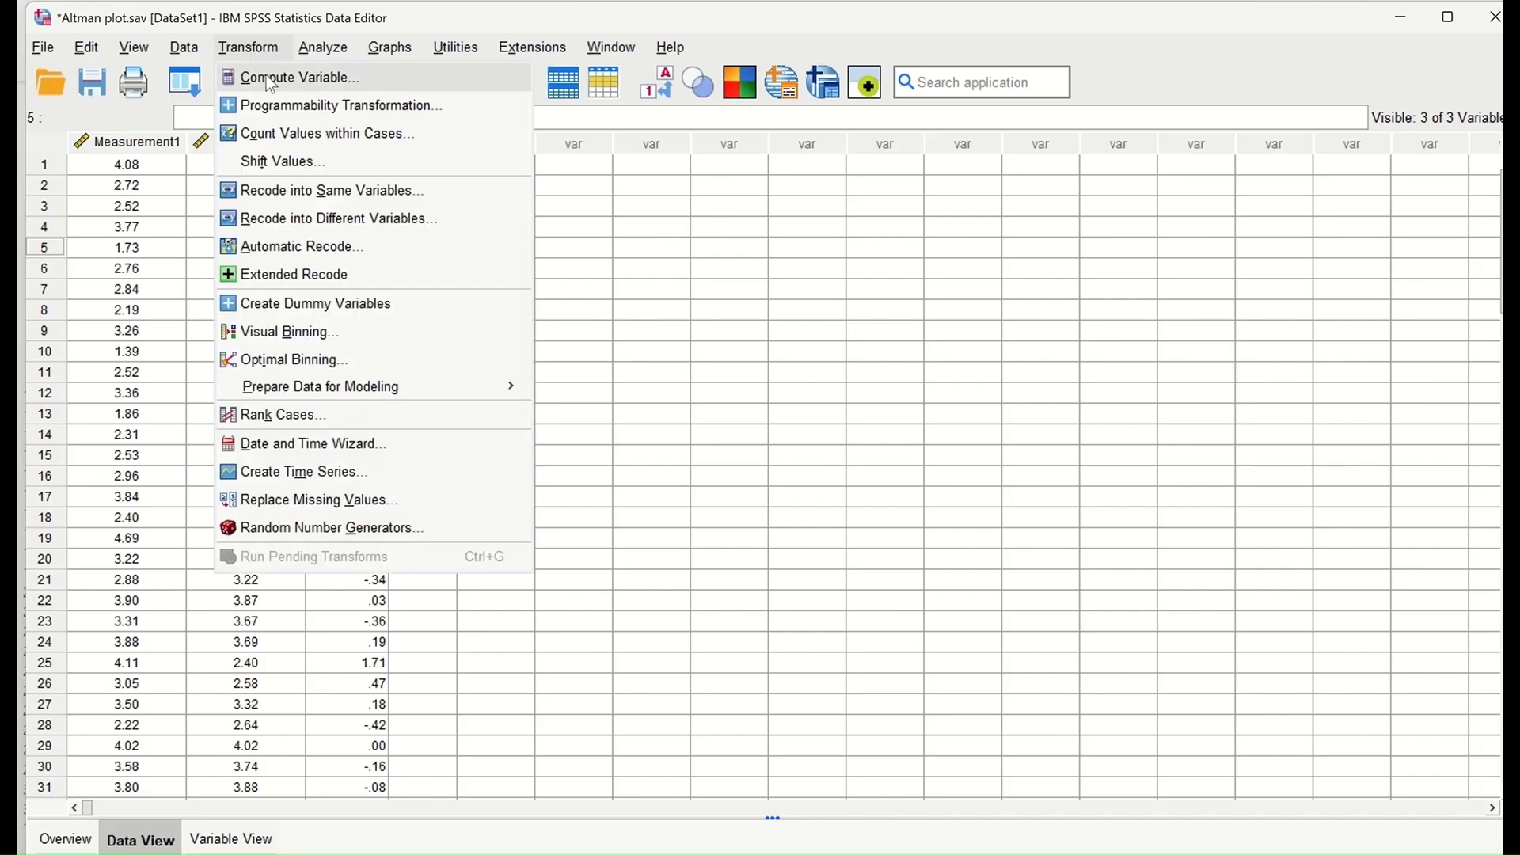
pyautogui.click(265, 76)
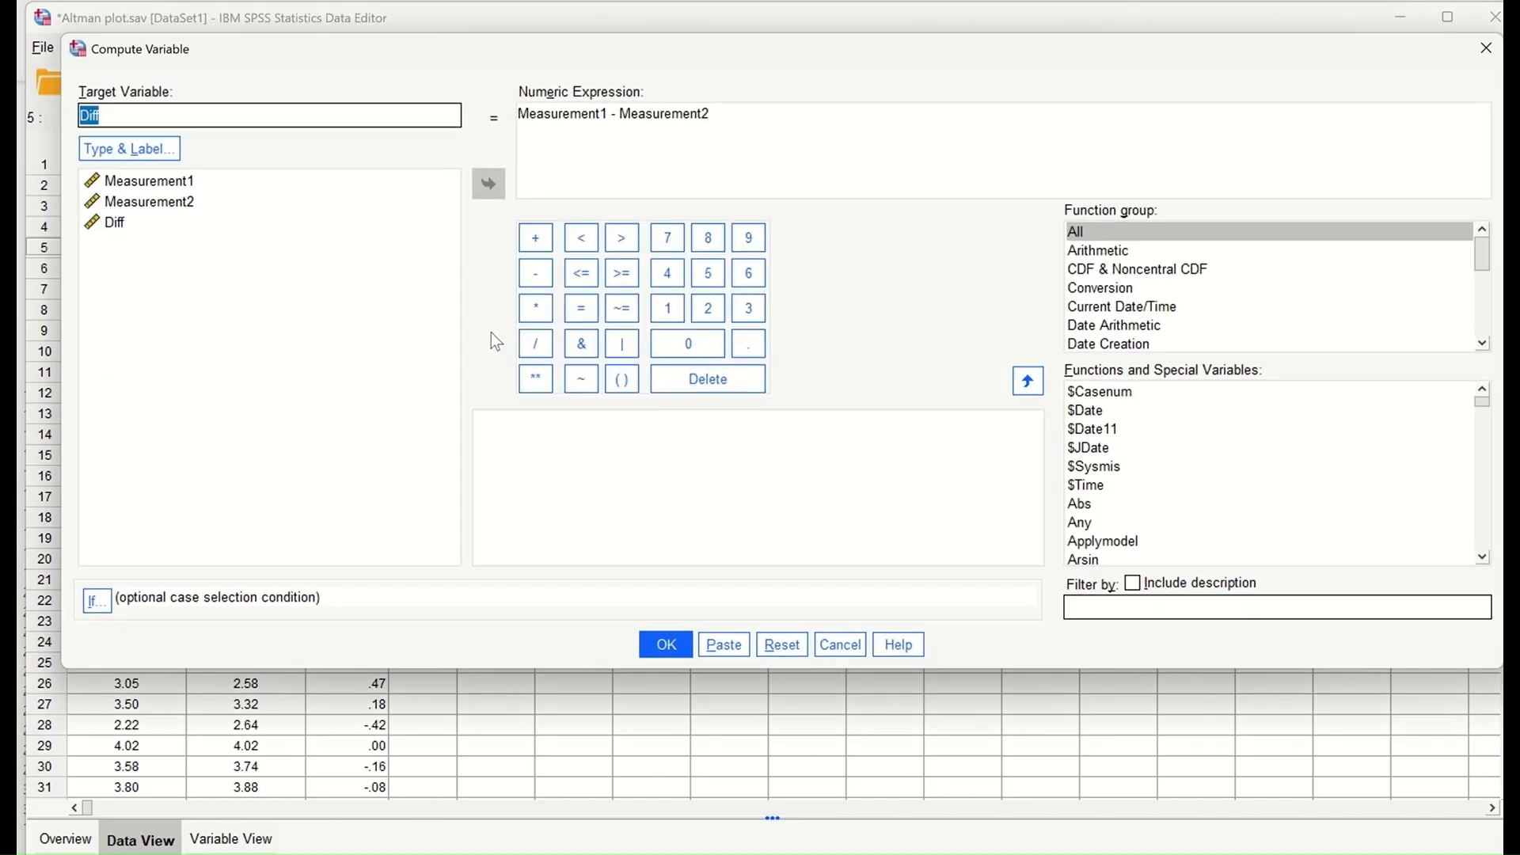
pyautogui.write('Av')
pyautogui.press('BackSpace')
pyautogui.press('BackSpace')
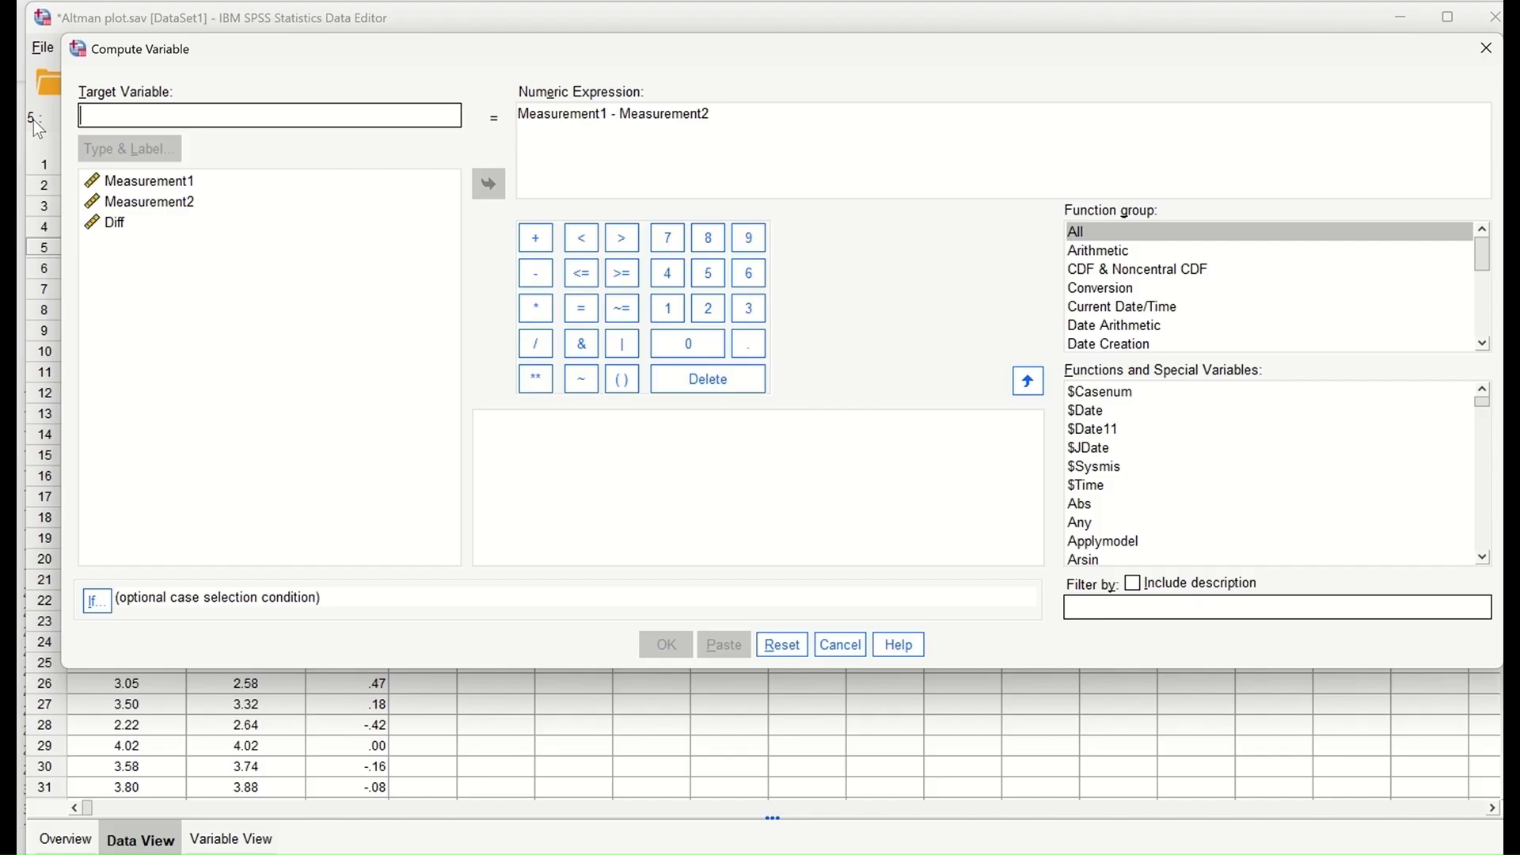
pyautogui.write('Av')
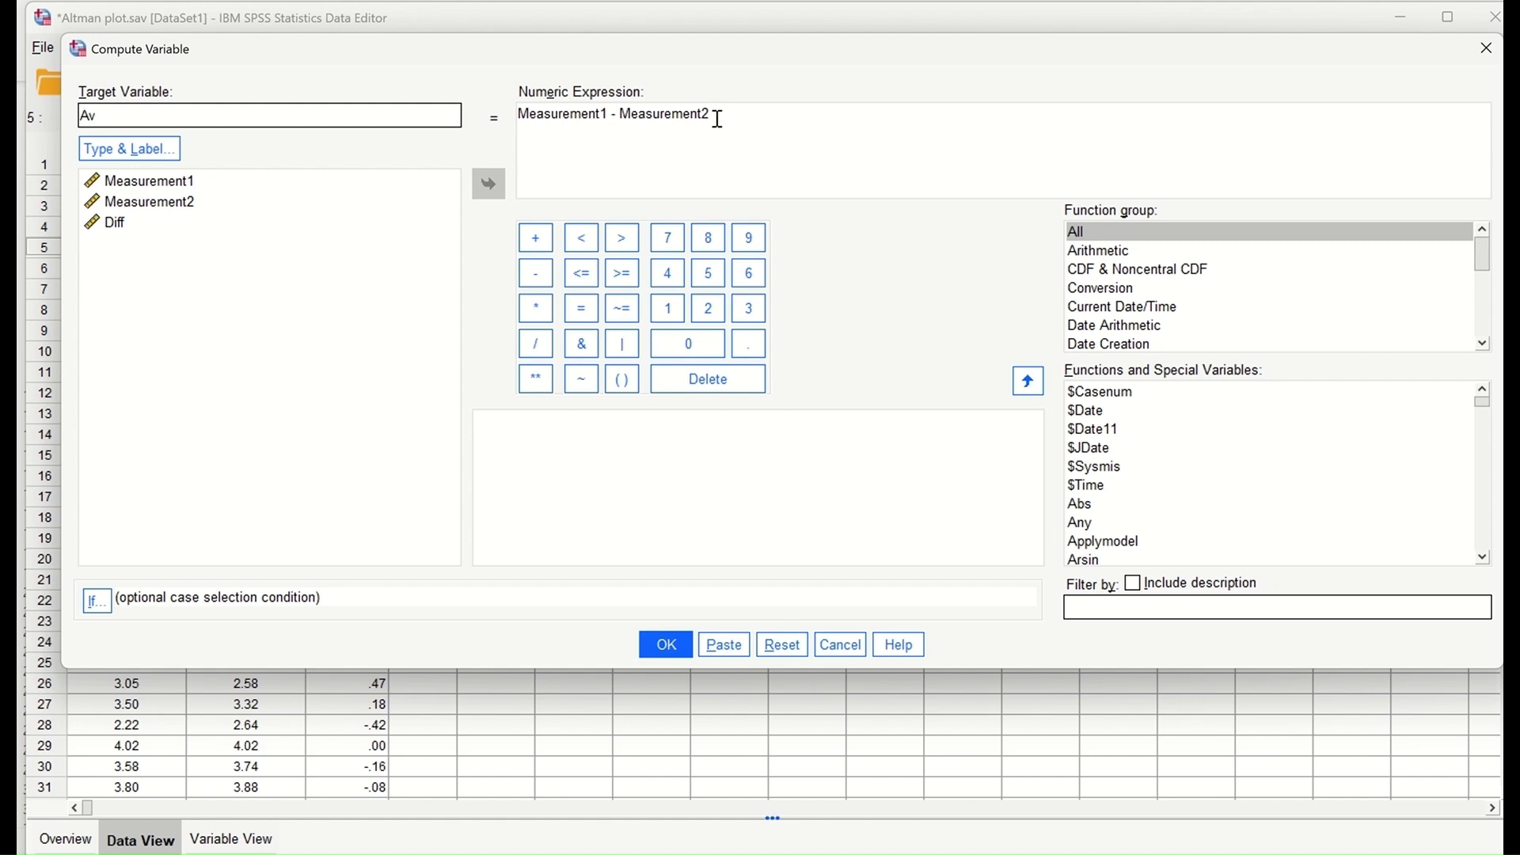
pyautogui.moveTo(719, 118); pyautogui.dragTo(493, 111)
pyautogui.press('Delete')
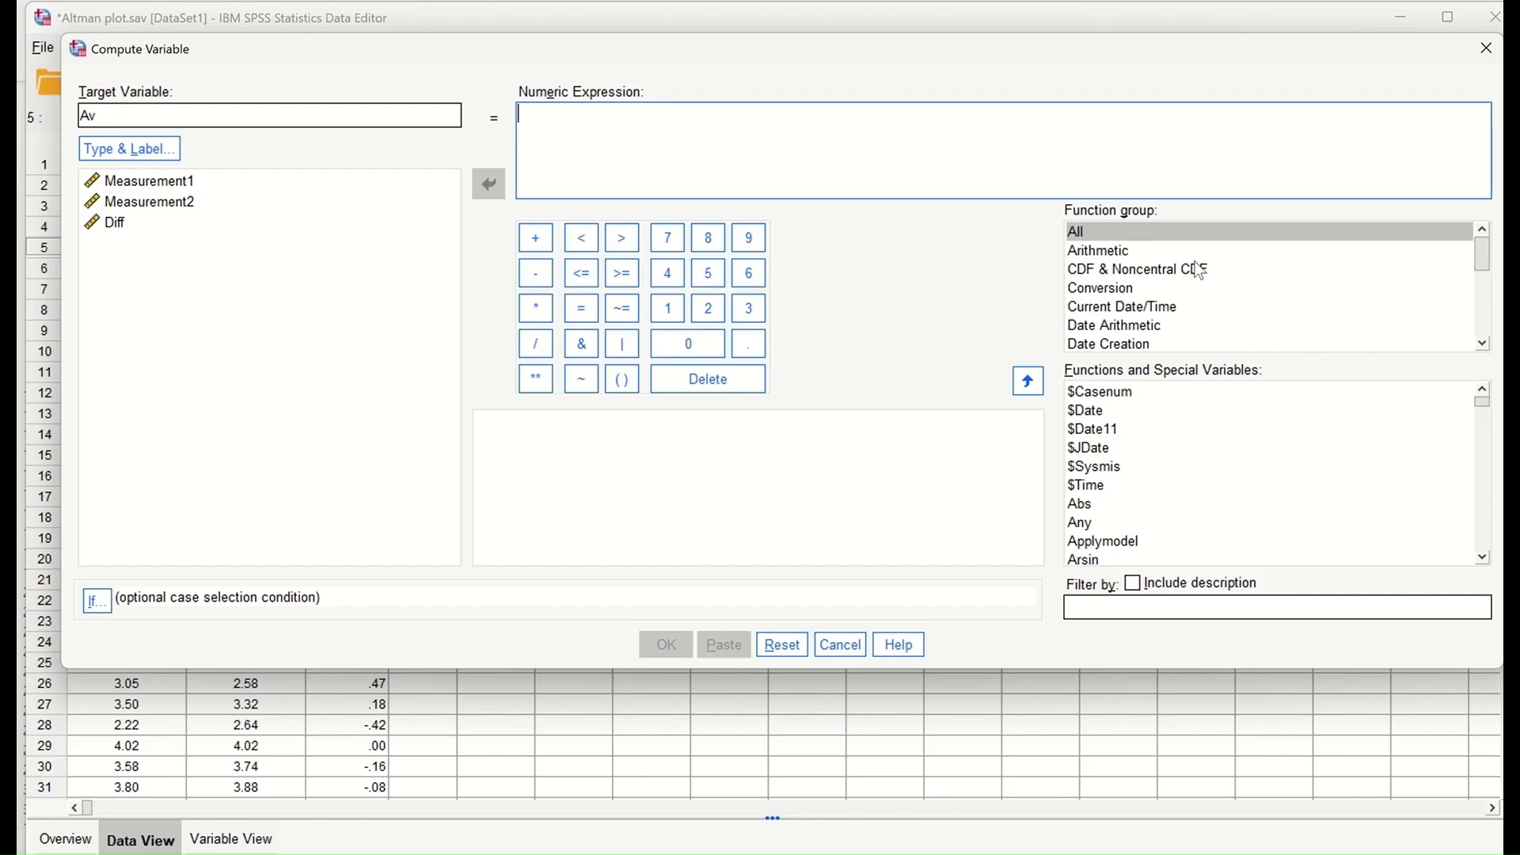
# - Insert the statistical Mean function into Av's numeric expression with Measurement1 as its first argument
pyautogui.scroll(-5, 1201, 272)
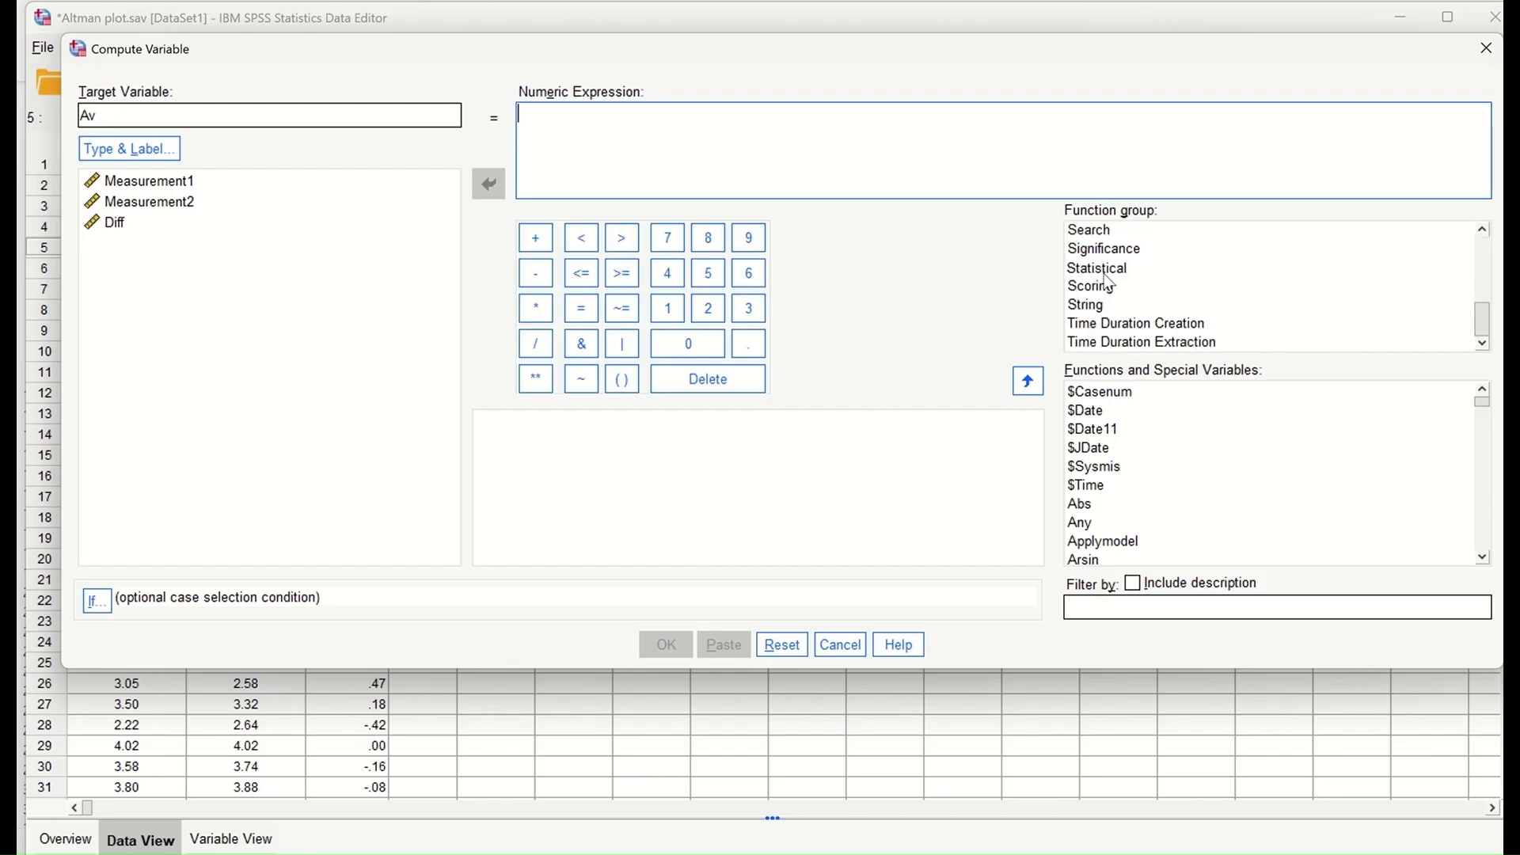
pyautogui.click(1105, 269)
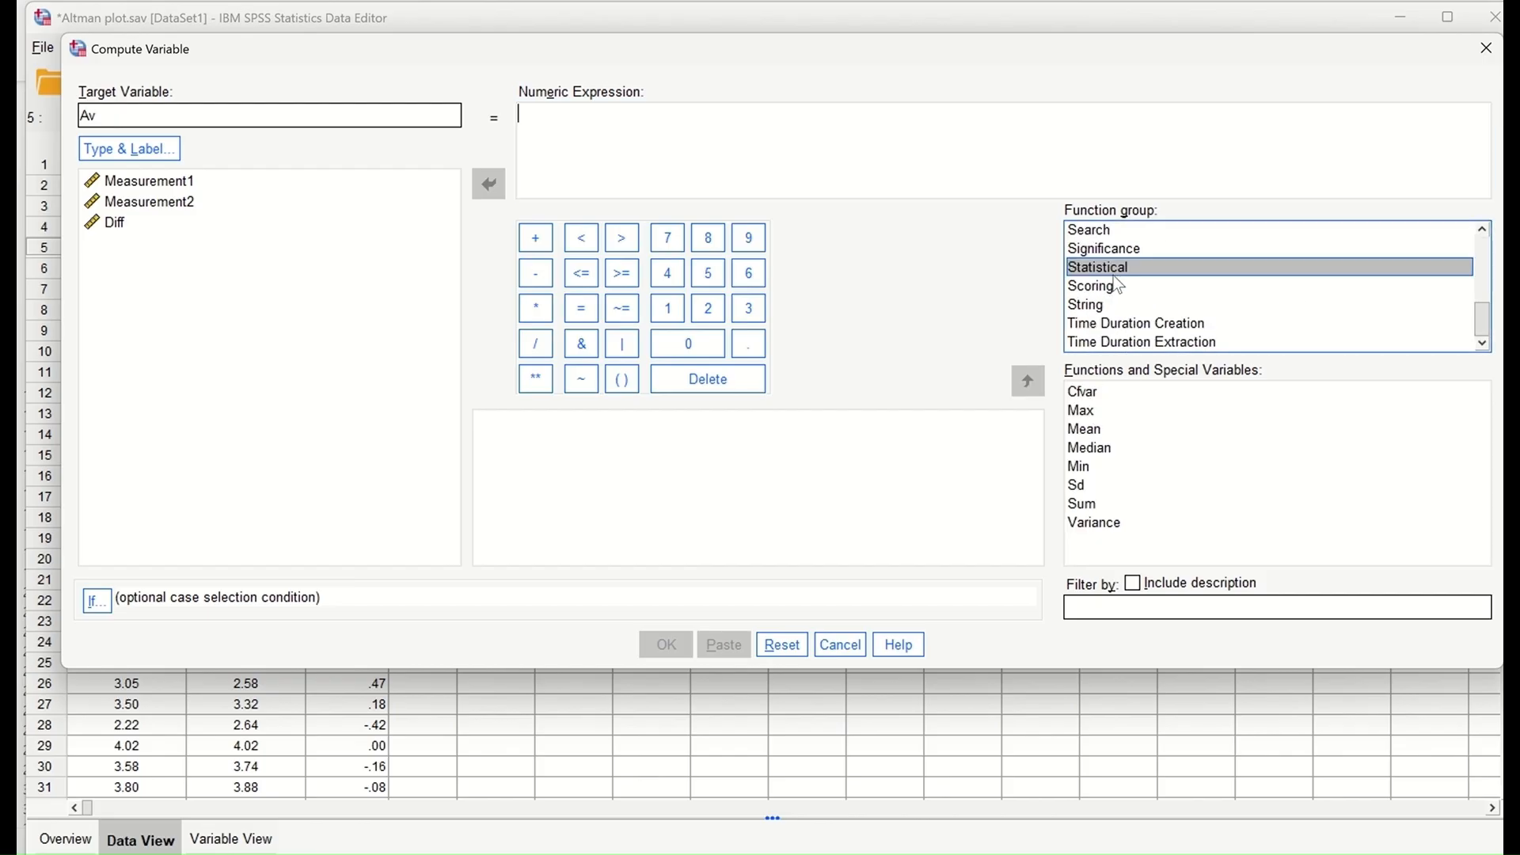
pyautogui.doubleClick(1084, 429)
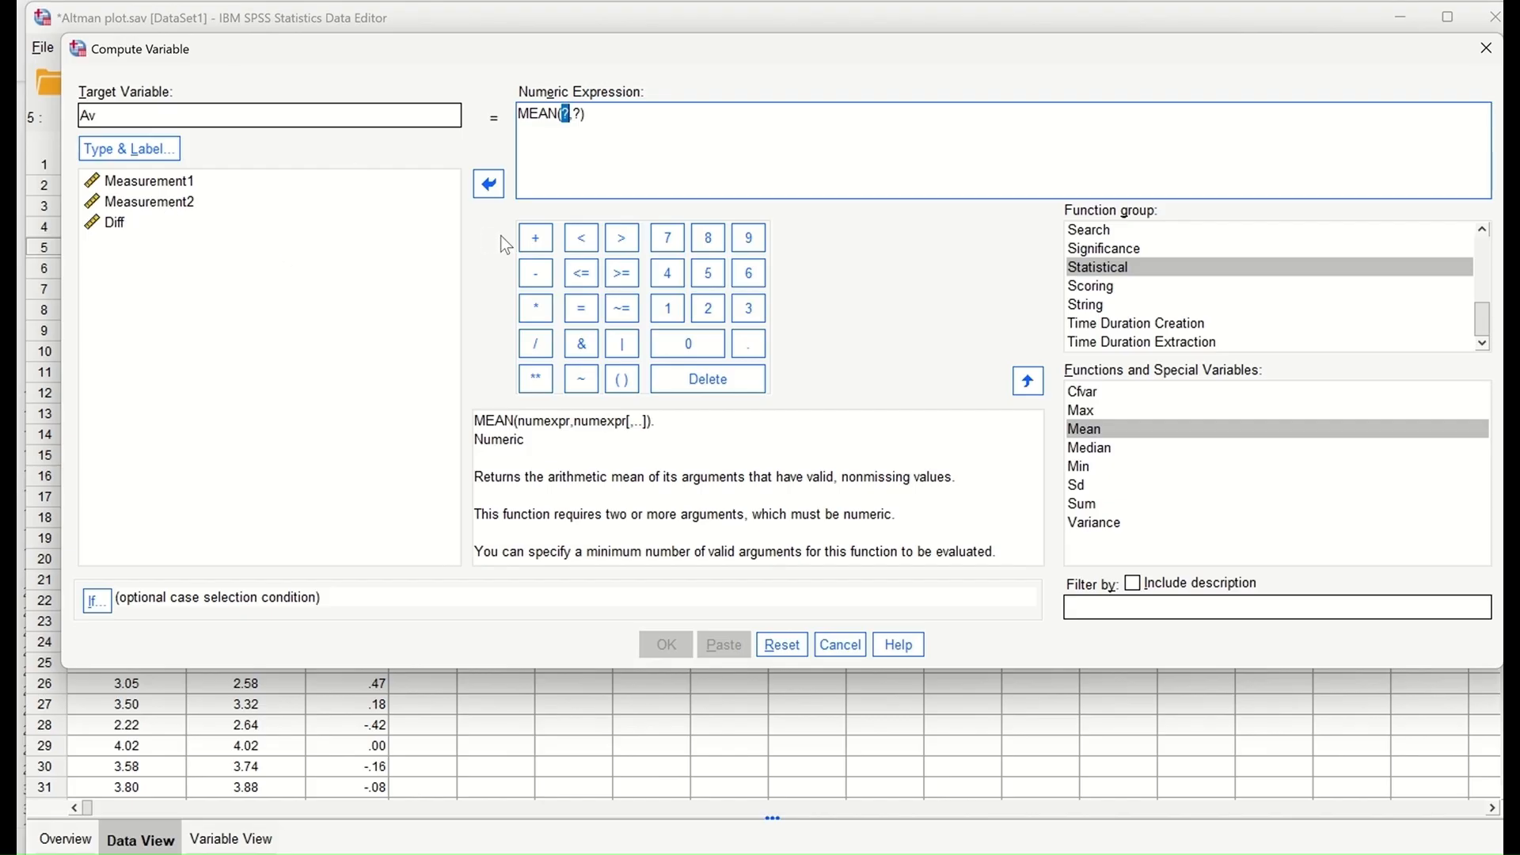
pyautogui.click(164, 182)
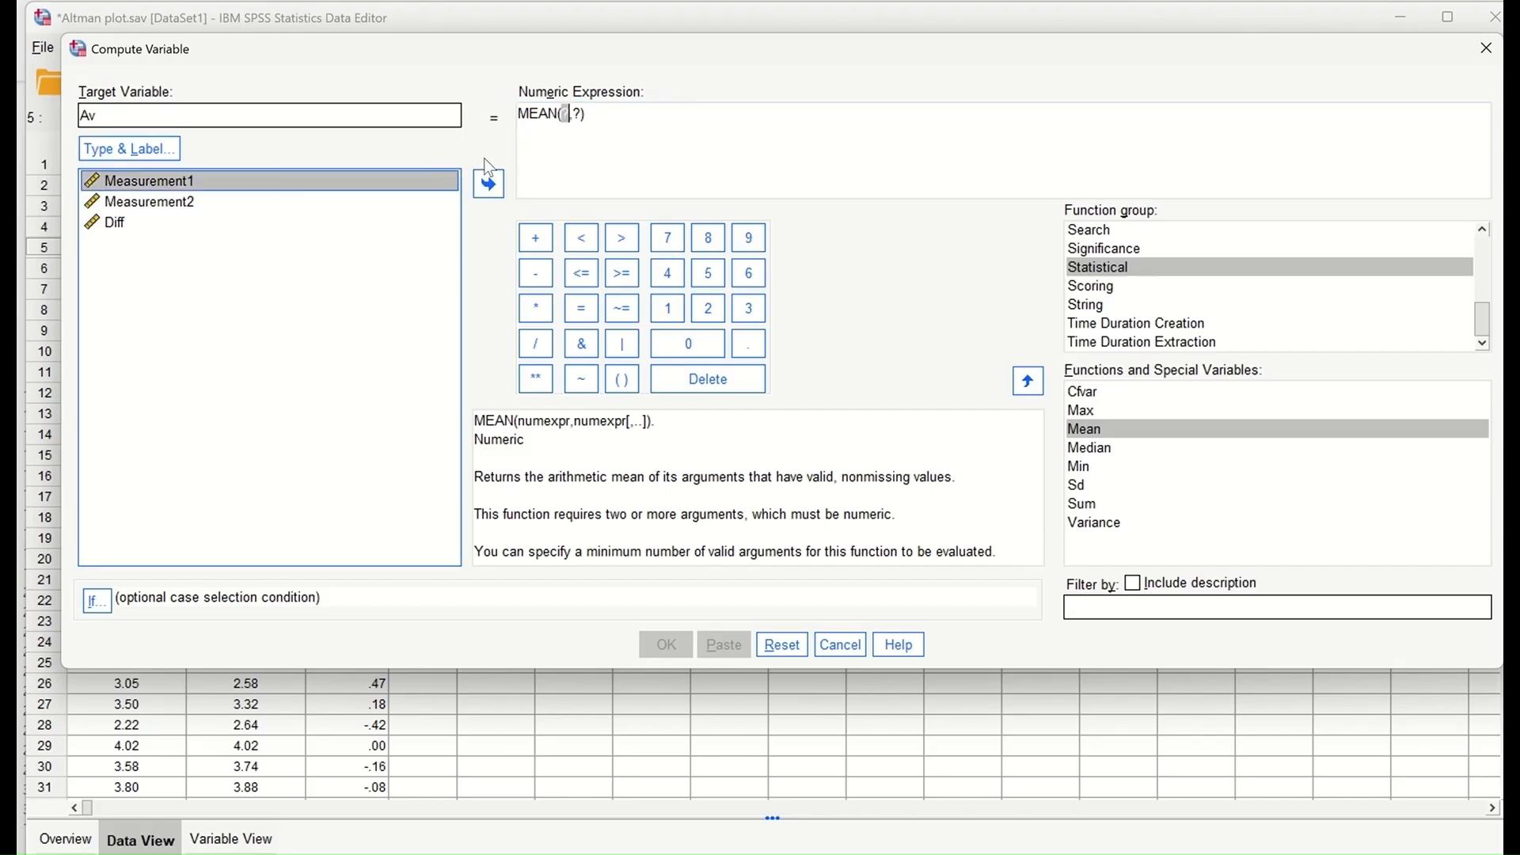
pyautogui.doubleClick(567, 113)
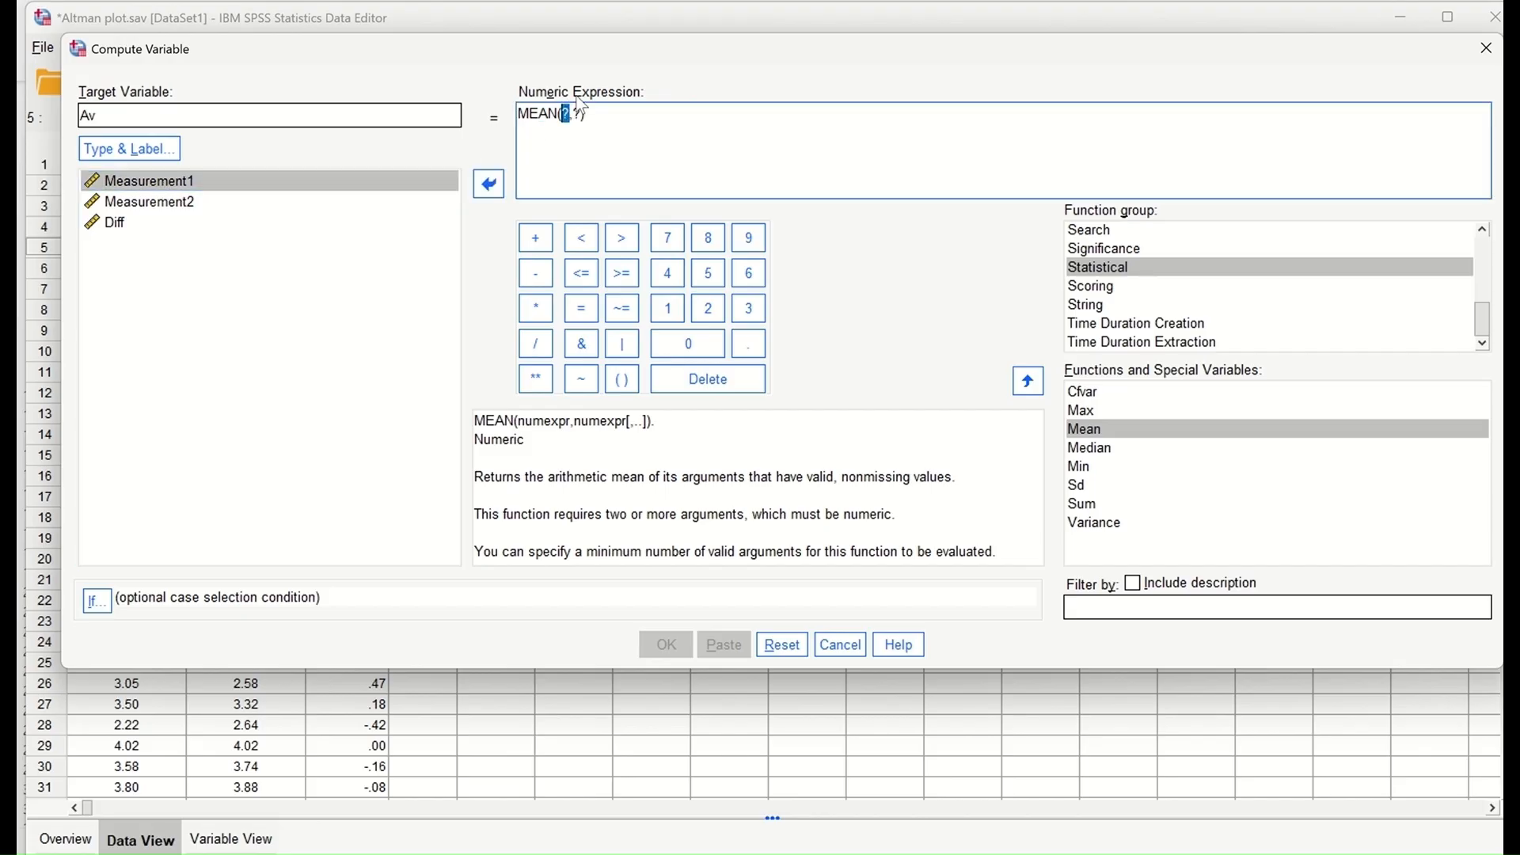
pyautogui.click(441, 183)
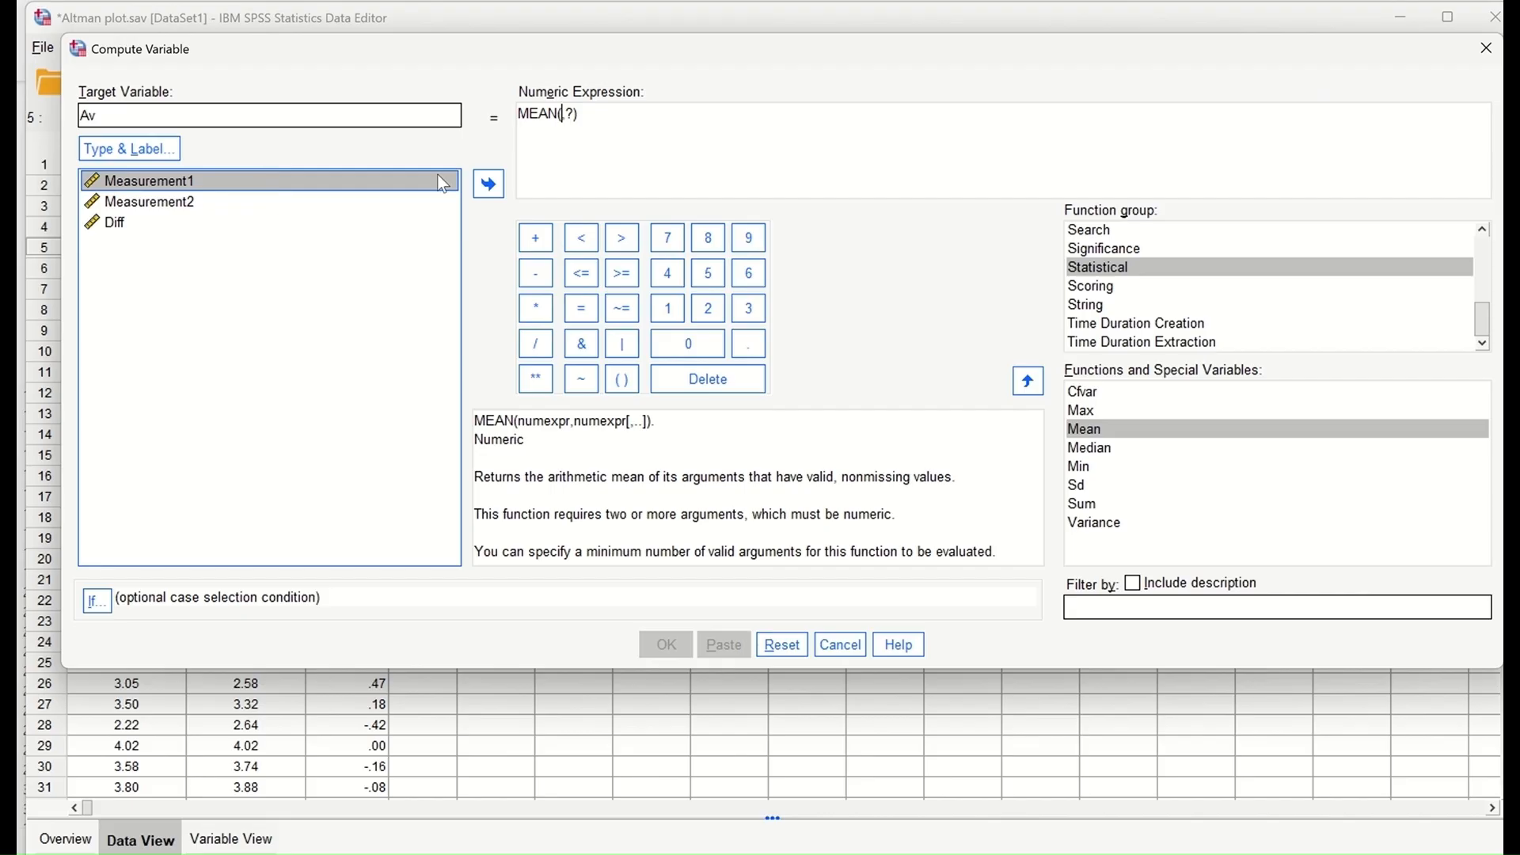
pyautogui.click(489, 184)
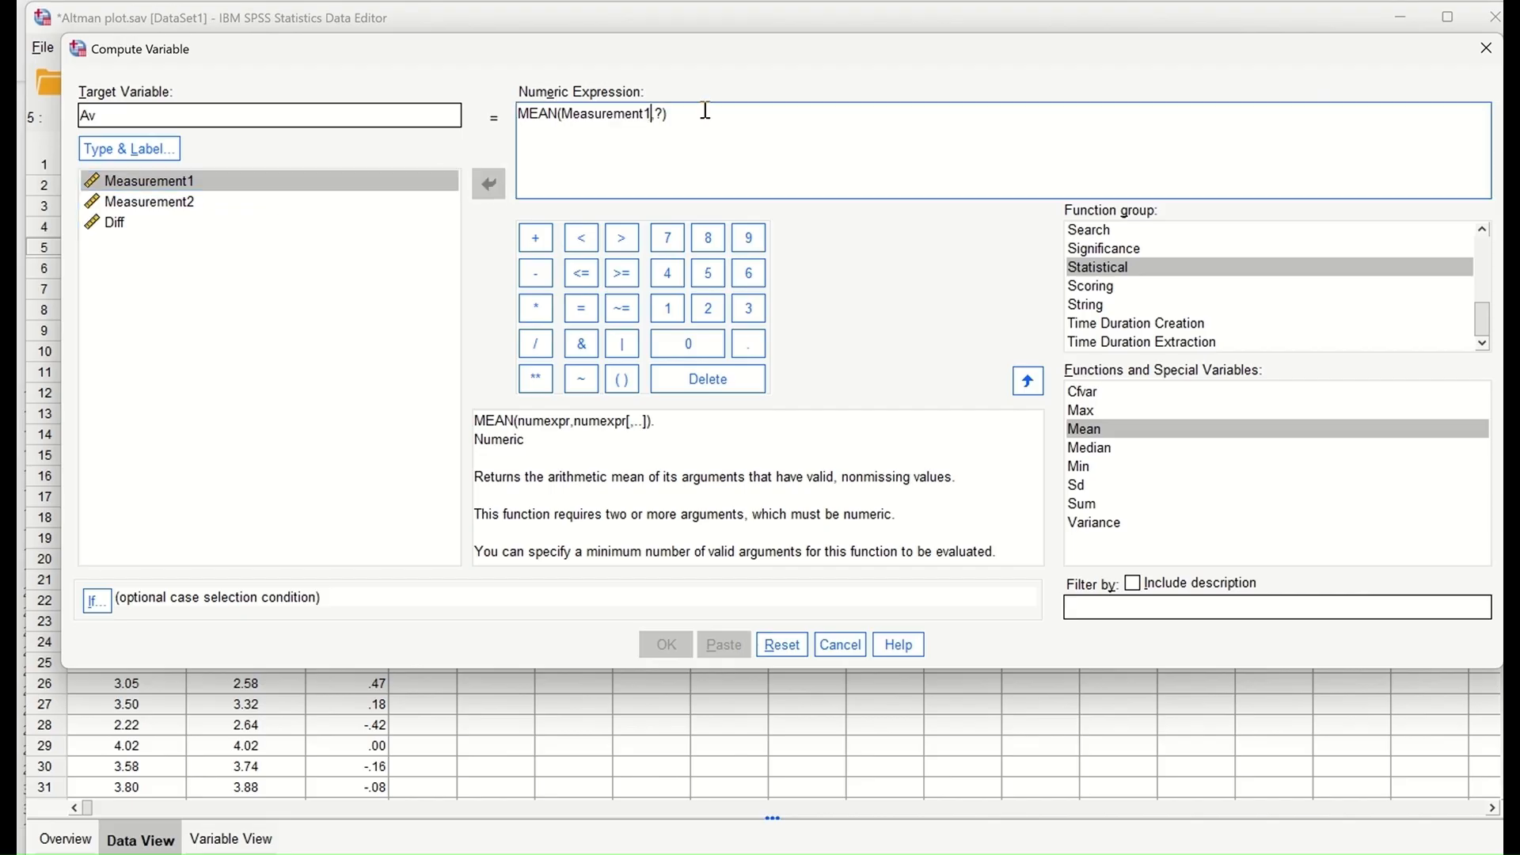
# - Make Measurement2 the second argument of the MEAN expression and compute the Av variable
pyautogui.doubleClick(662, 115)
pyautogui.press('Delete')
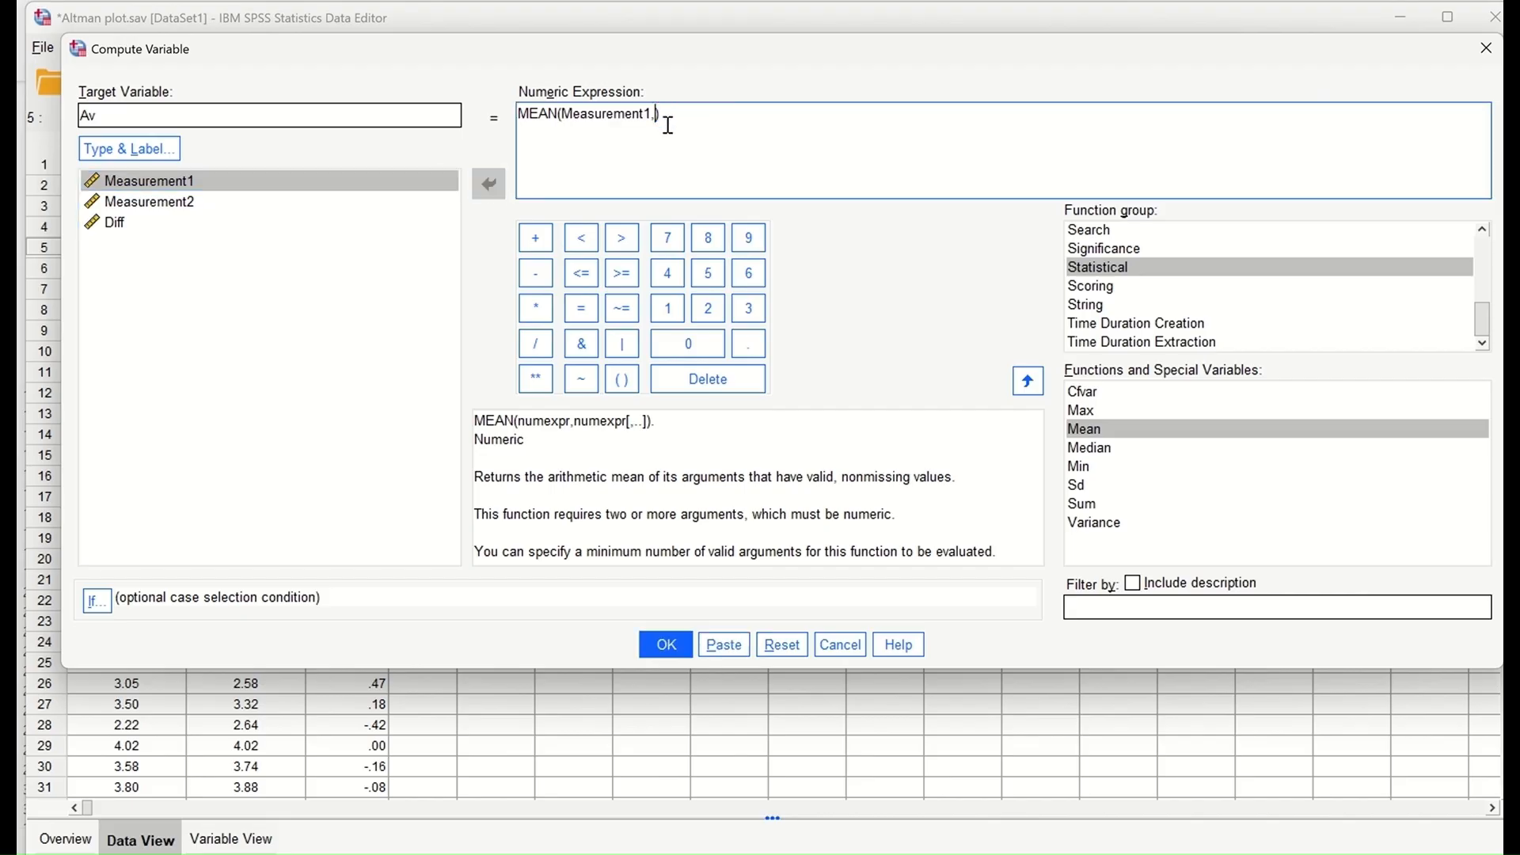
pyautogui.click(189, 203)
pyautogui.click(488, 184)
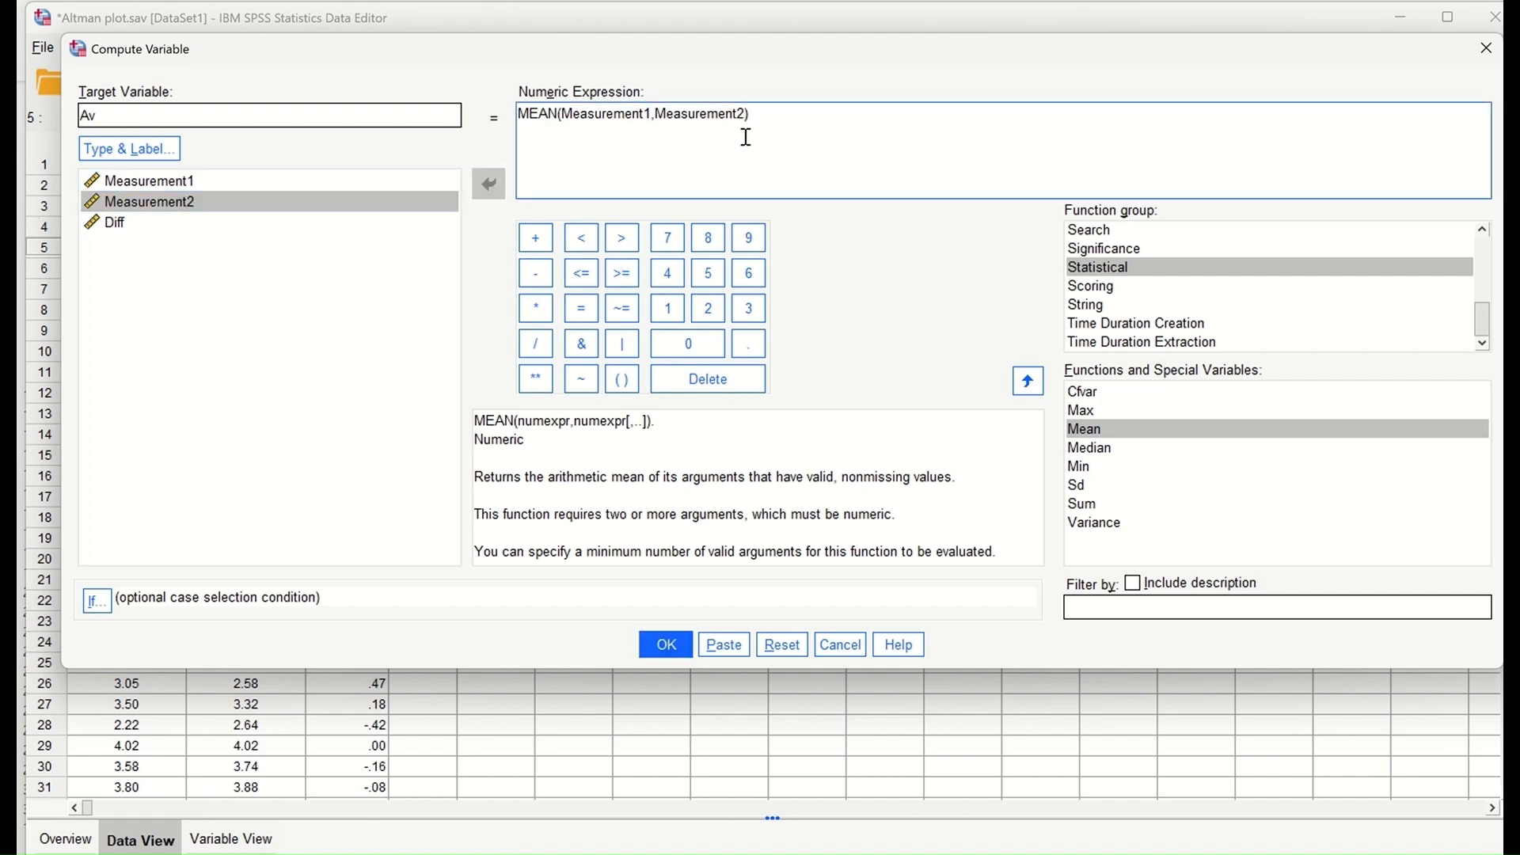
pyautogui.click(665, 645)
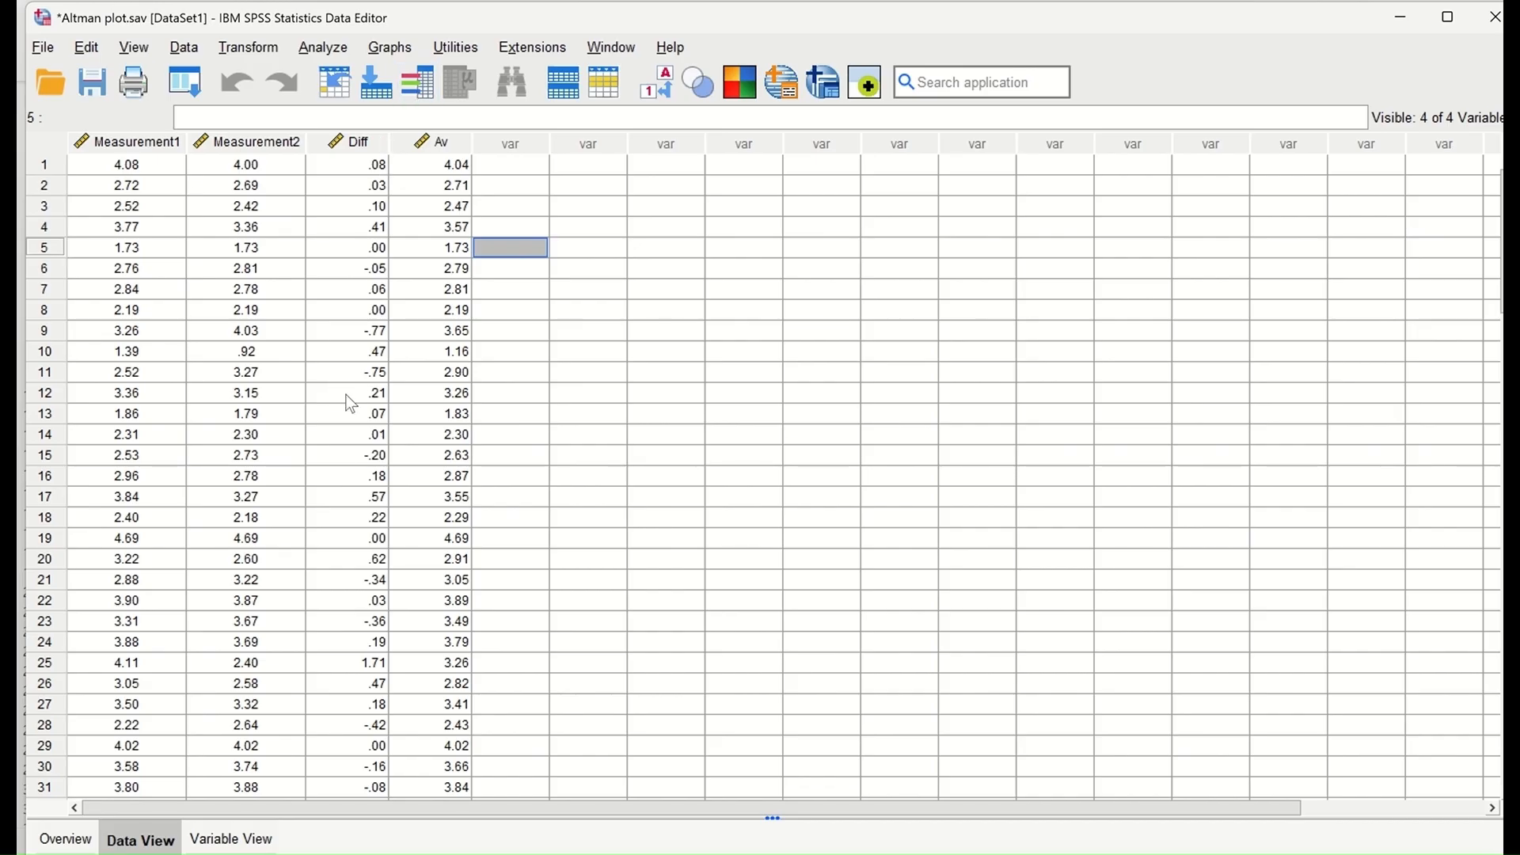
# - Set up a Frequencies analysis of the Diff variable with the display of frequency tables turned off
pyautogui.click(323, 48)
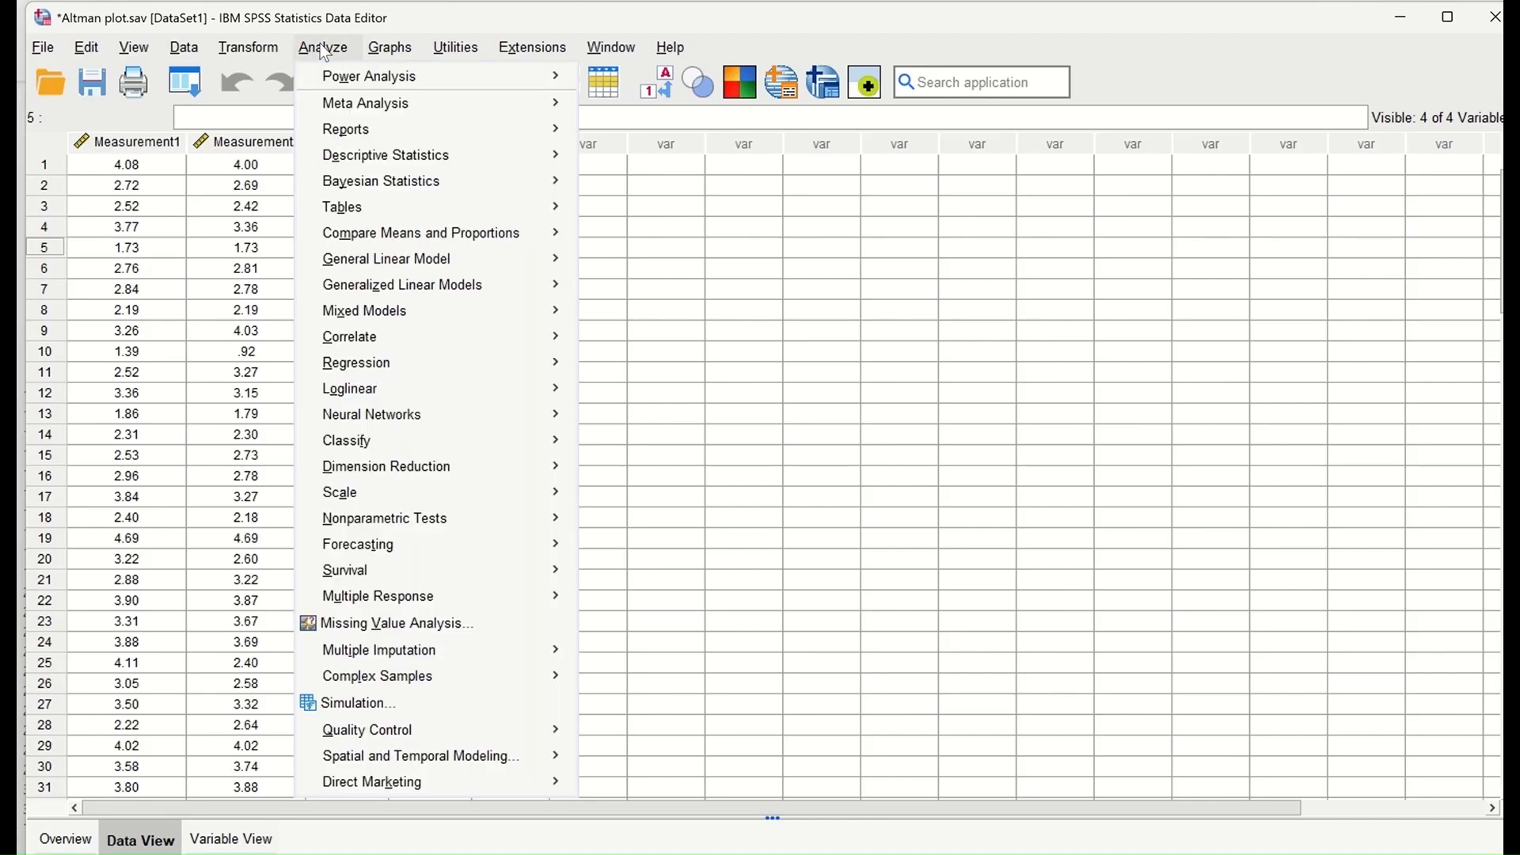
pyautogui.moveTo(349, 154)
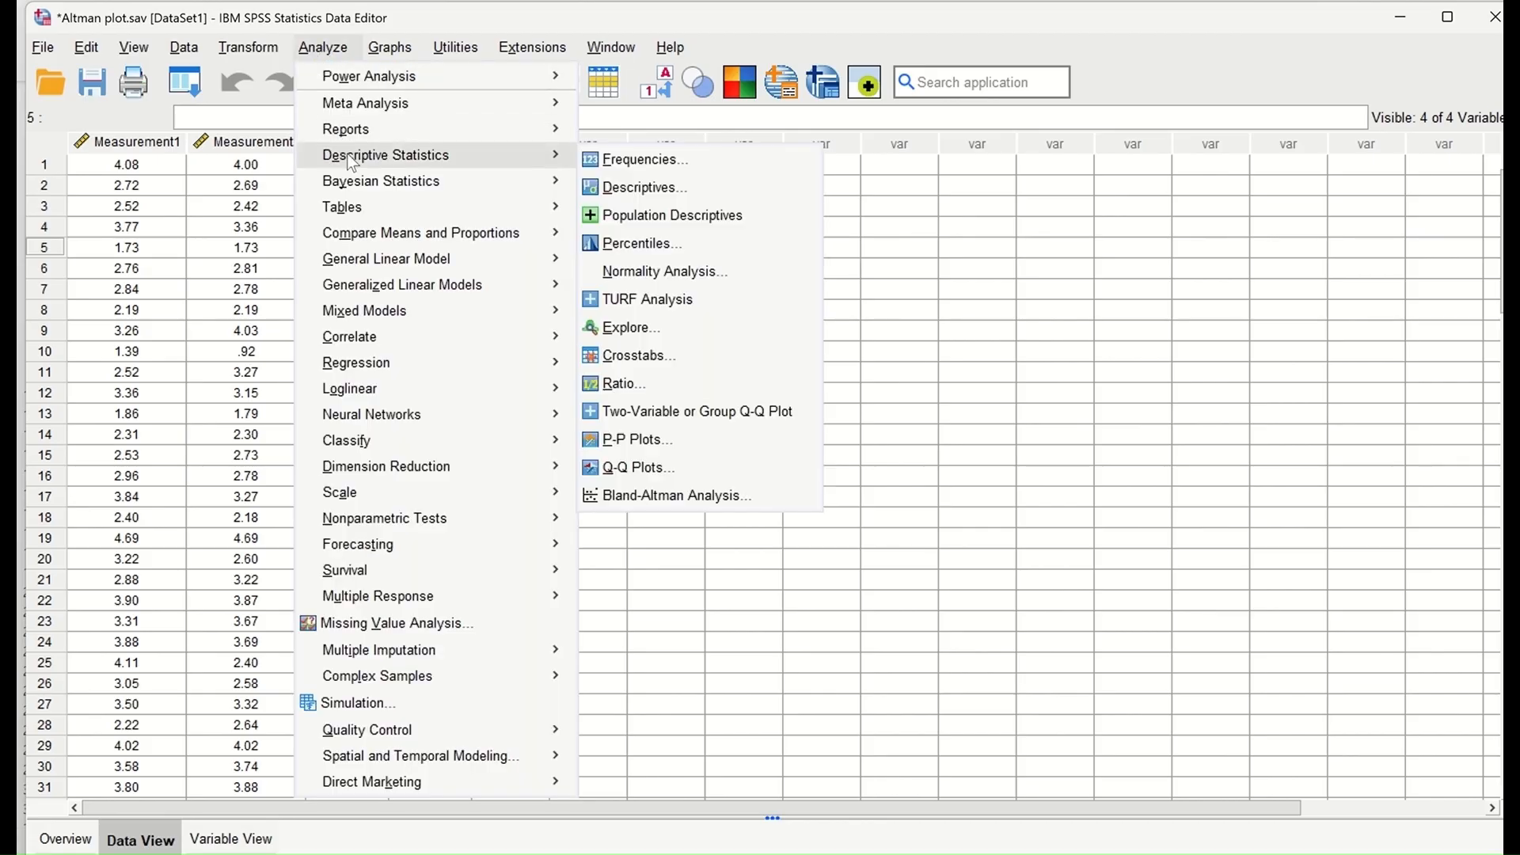
pyautogui.click(661, 164)
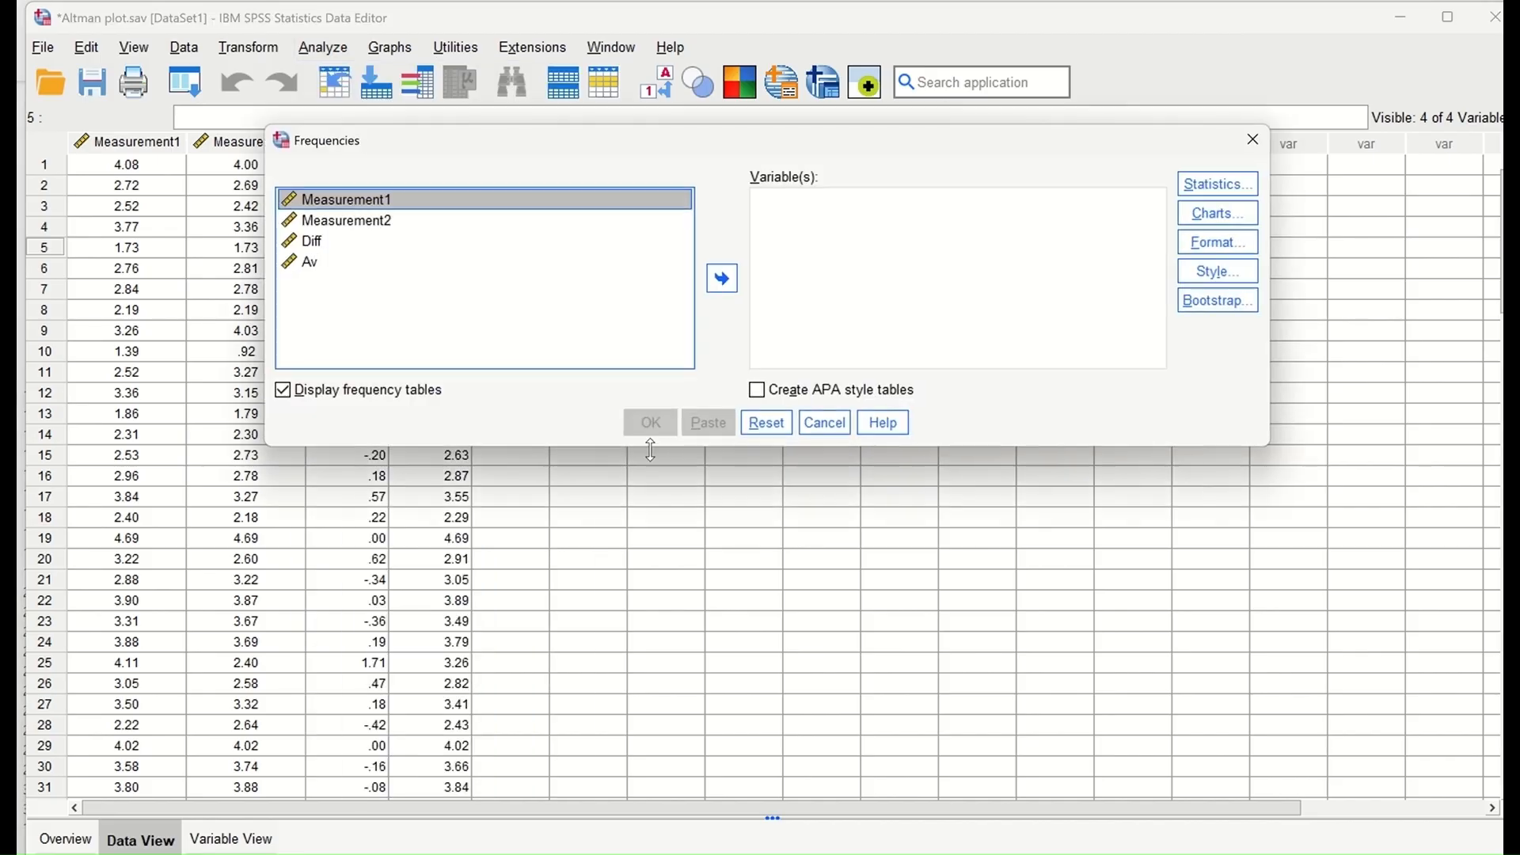
pyautogui.click(314, 246)
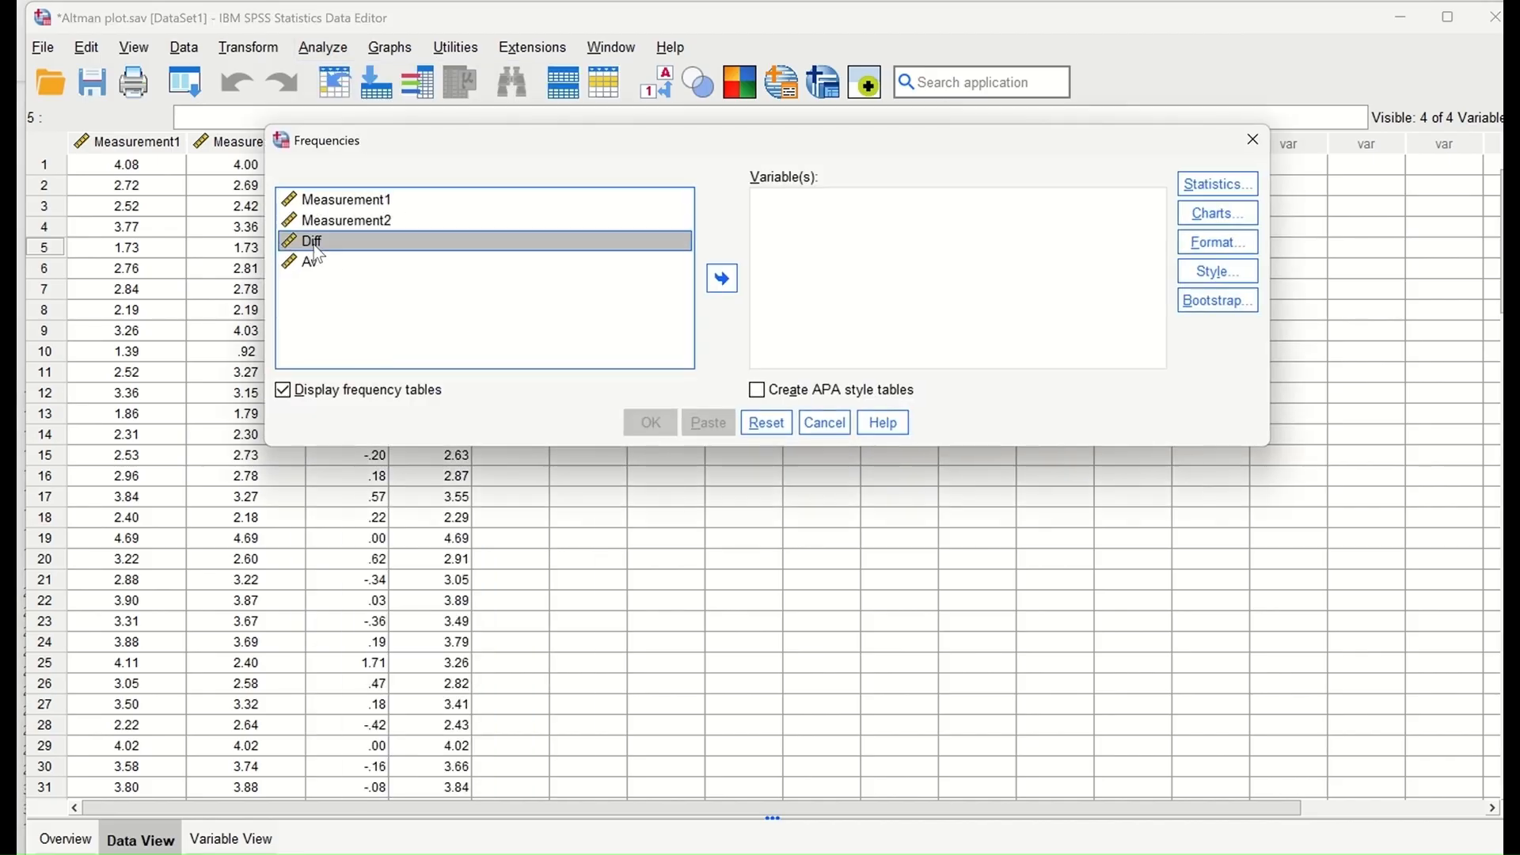
pyautogui.click(722, 279)
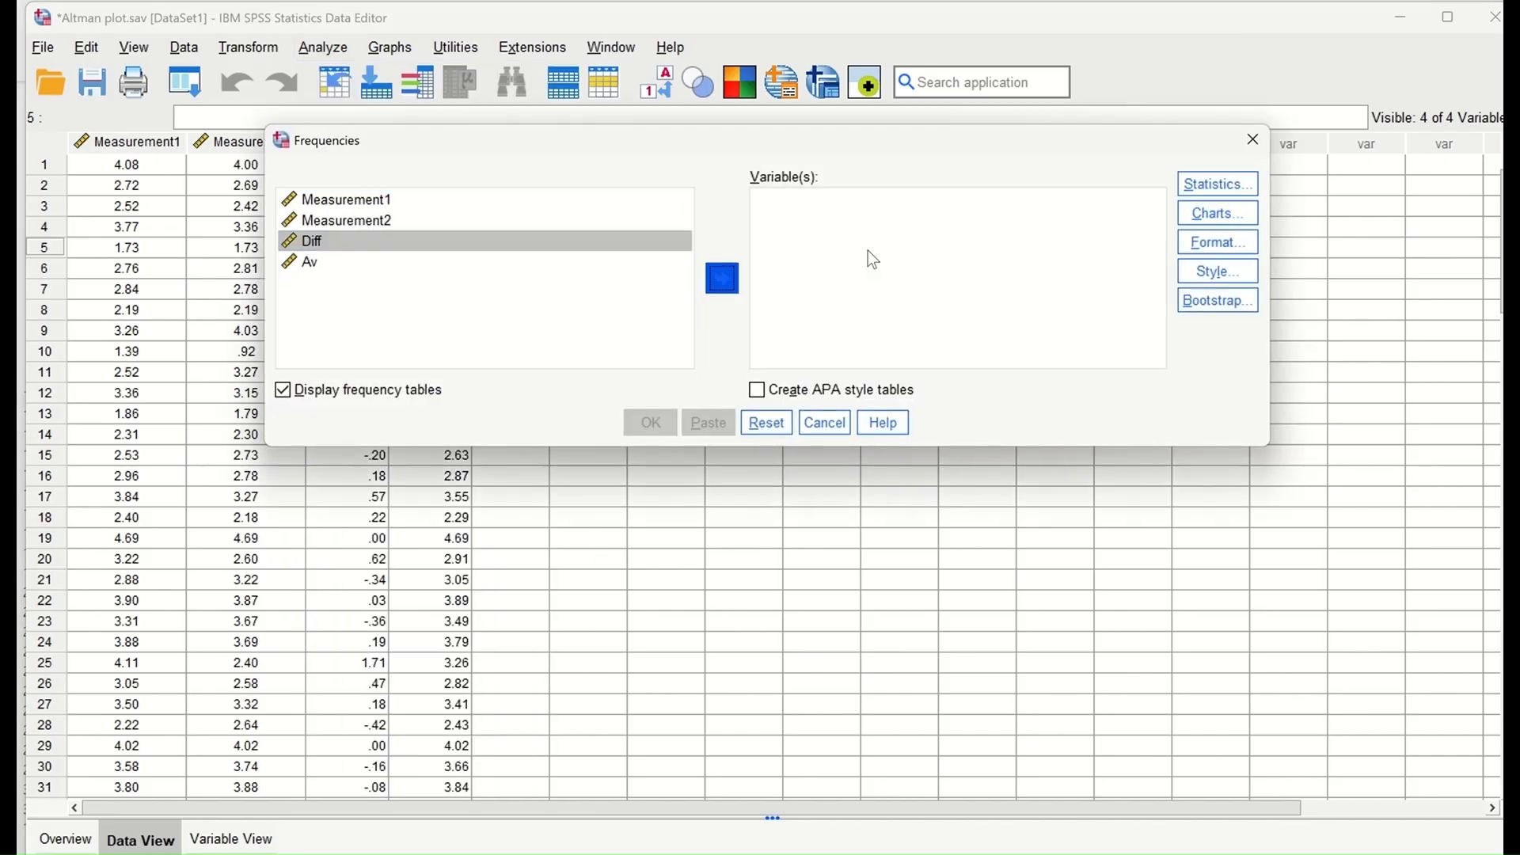
pyautogui.click(722, 279)
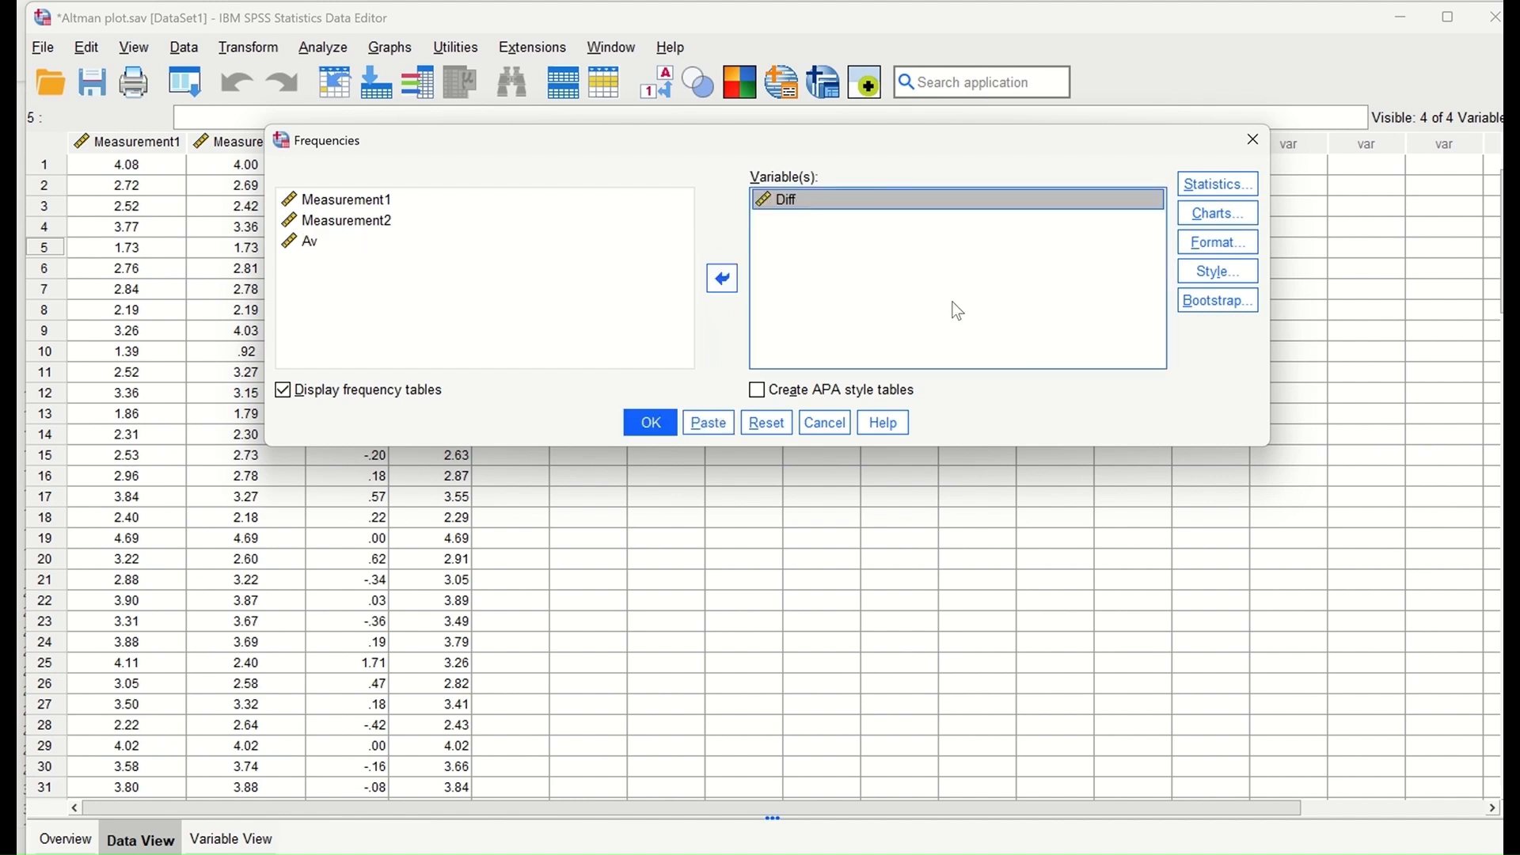
pyautogui.click(282, 391)
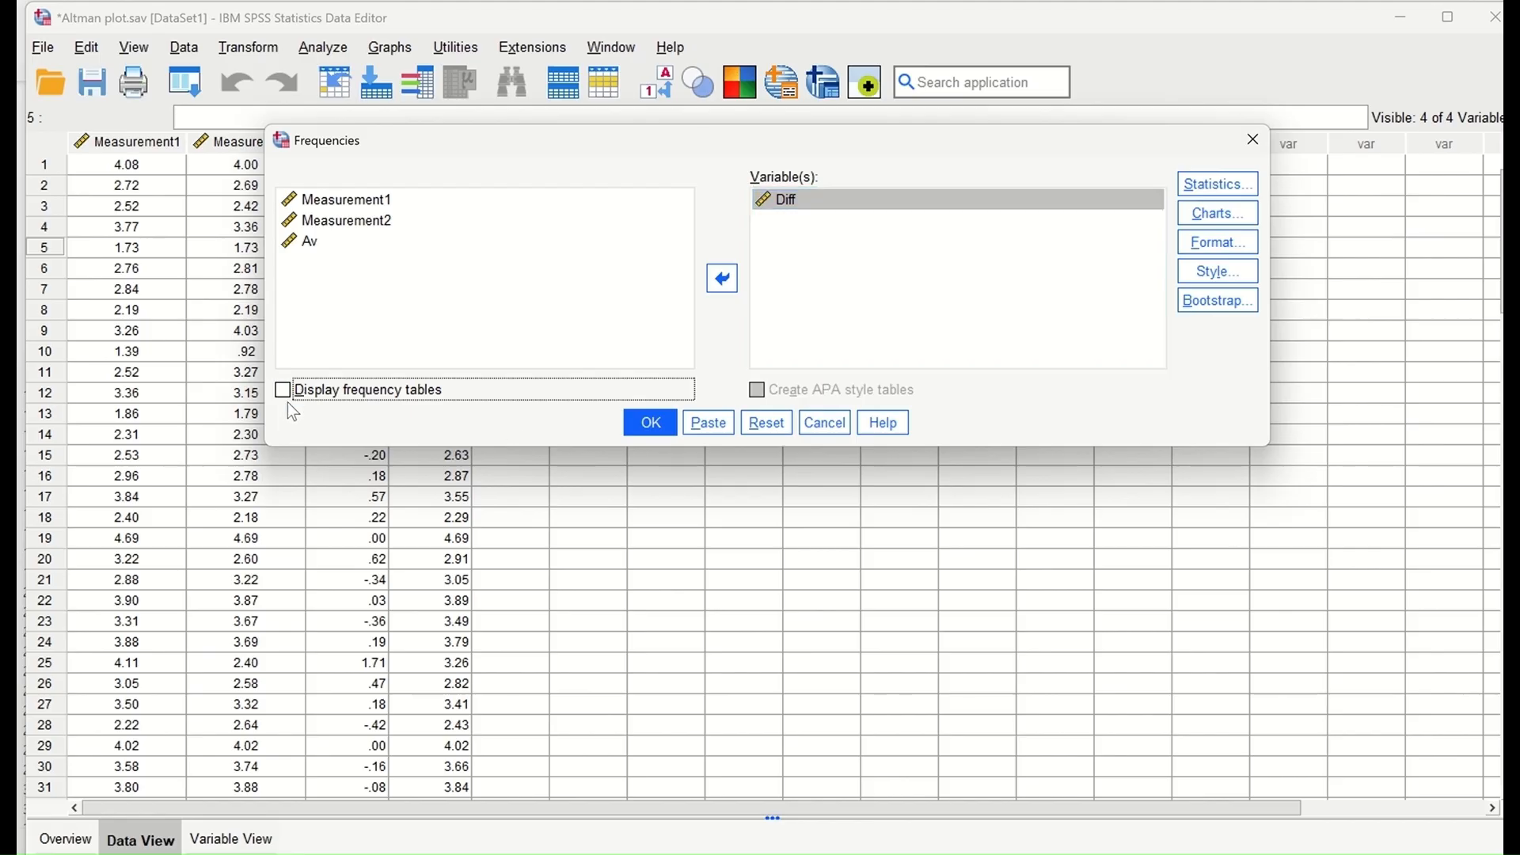
# - Request the mean and standard deviation in the Frequencies statistics for Diff and run the analysis
pyautogui.click(1212, 185)
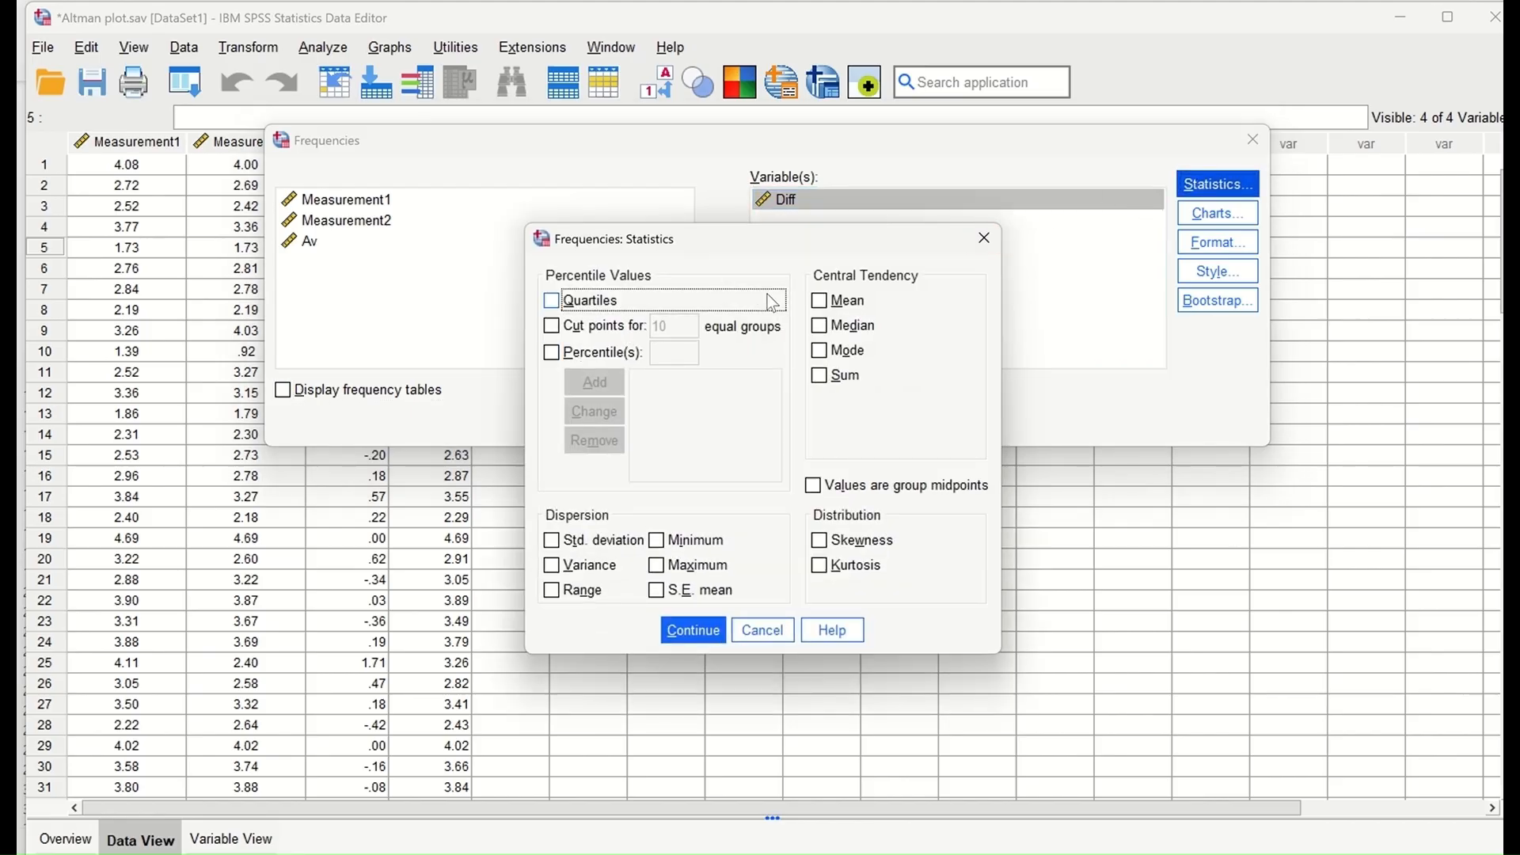
pyautogui.click(819, 302)
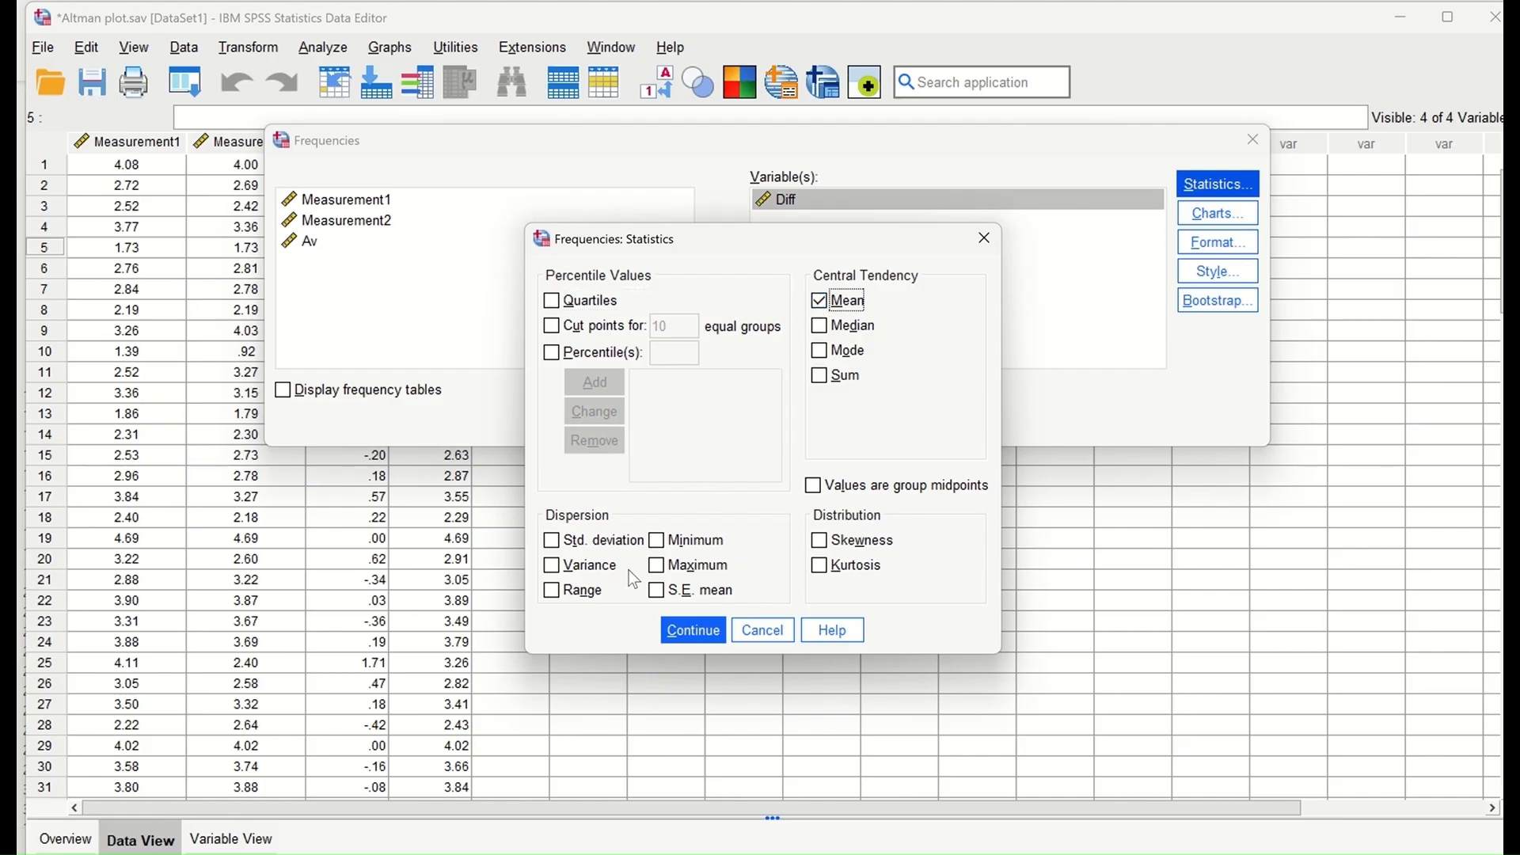
pyautogui.click(555, 542)
pyautogui.click(695, 631)
pyautogui.click(651, 421)
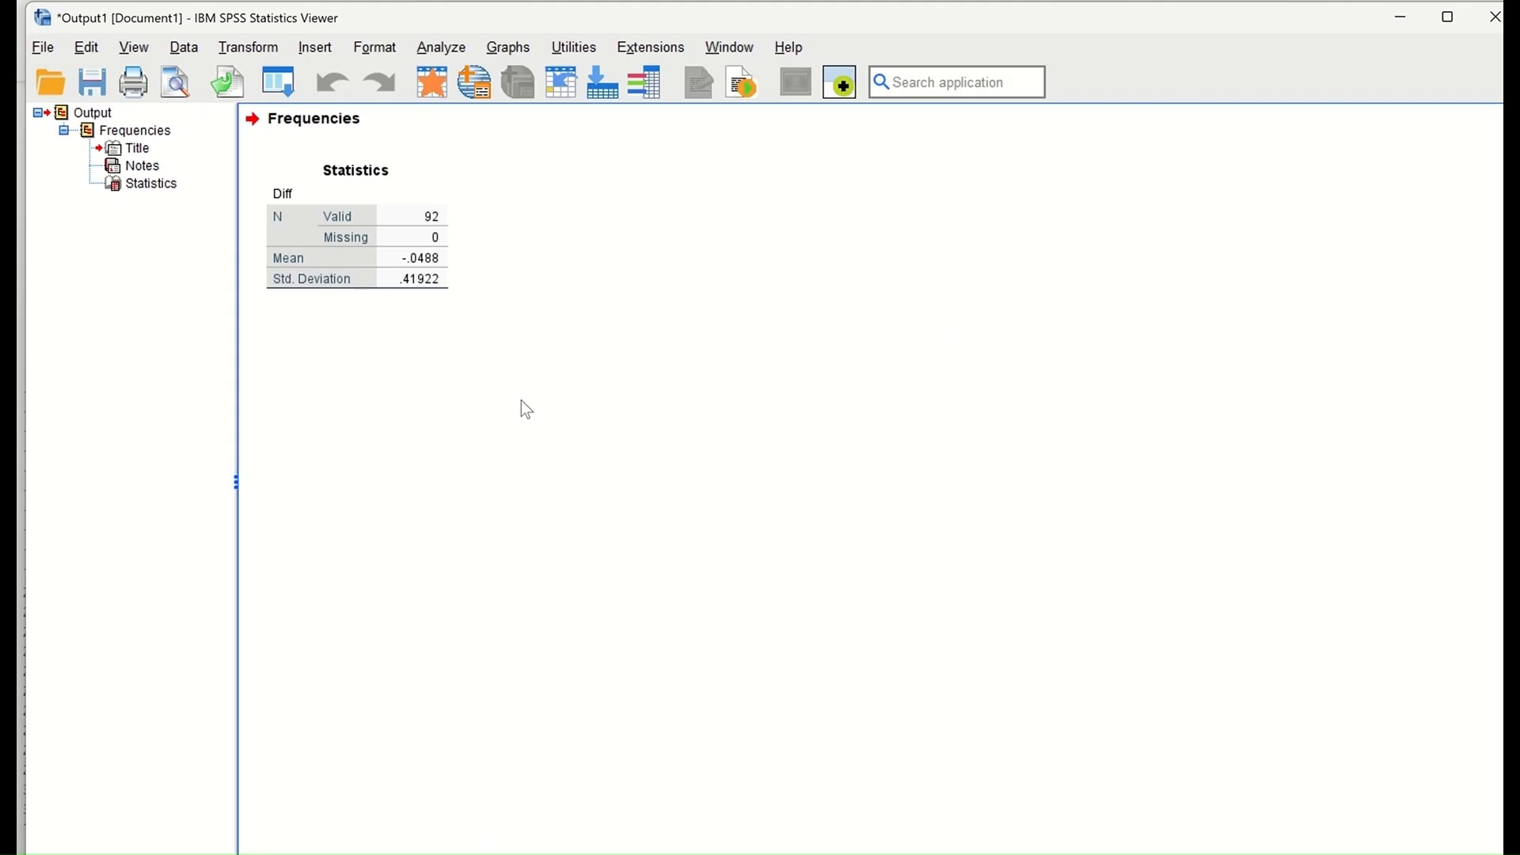
pyautogui.click(434, 263)
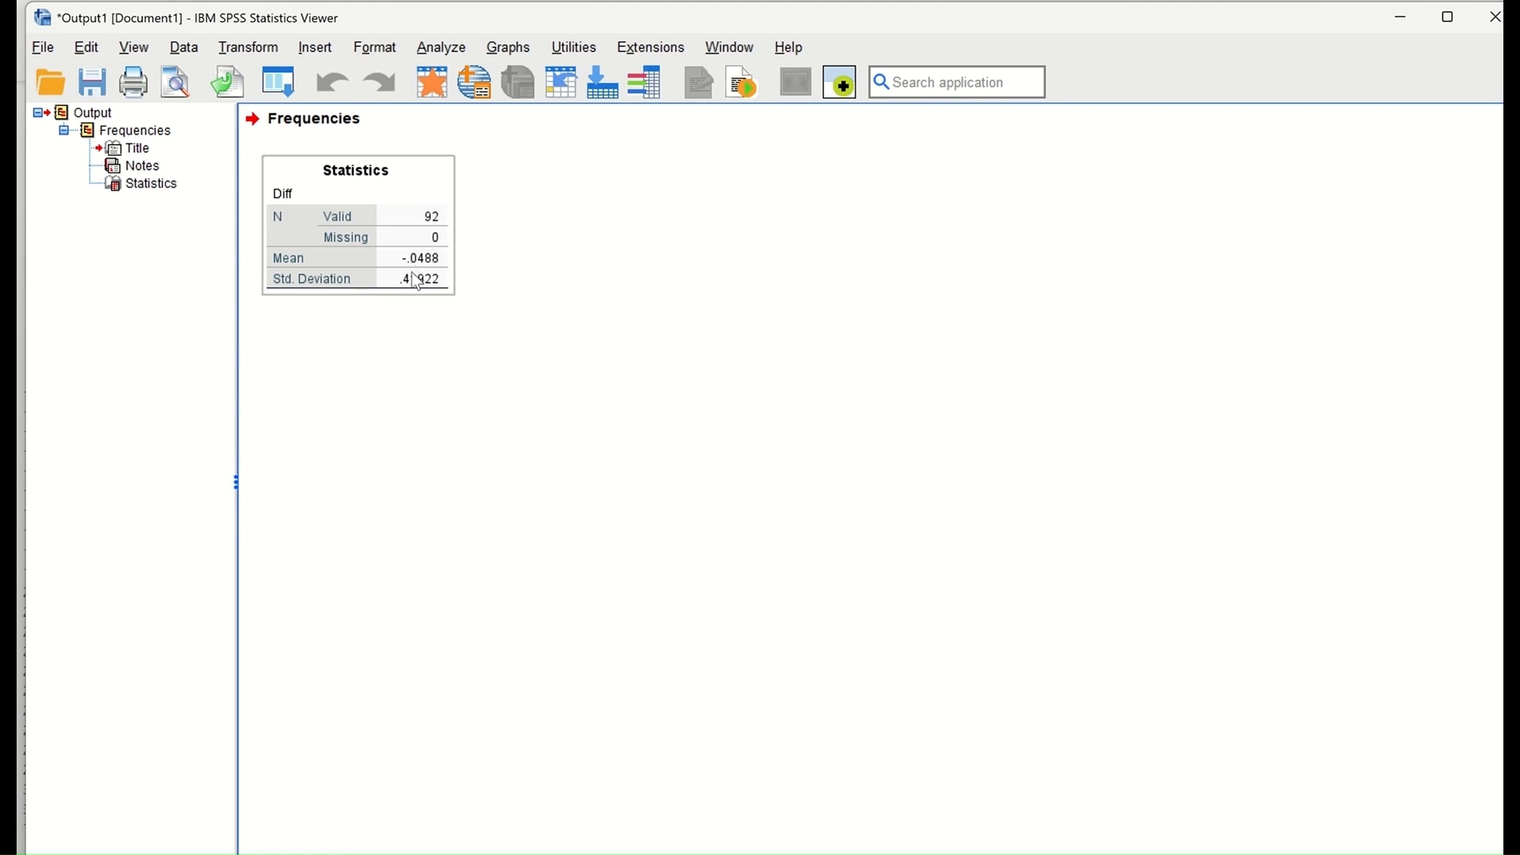
pyautogui.click(467, 272)
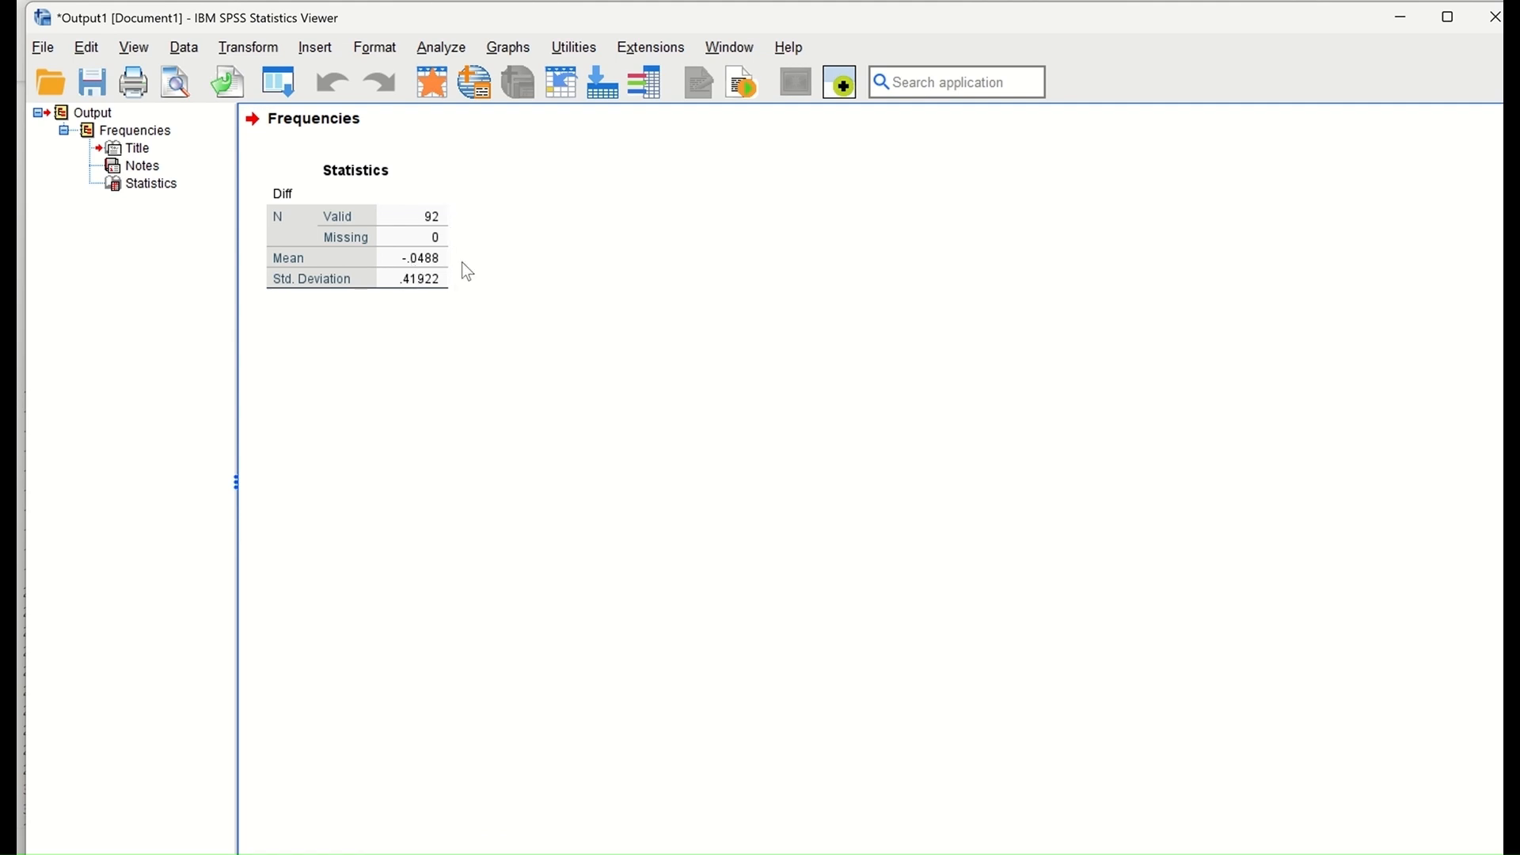
pyautogui.click(388, 295)
pyautogui.click(416, 312)
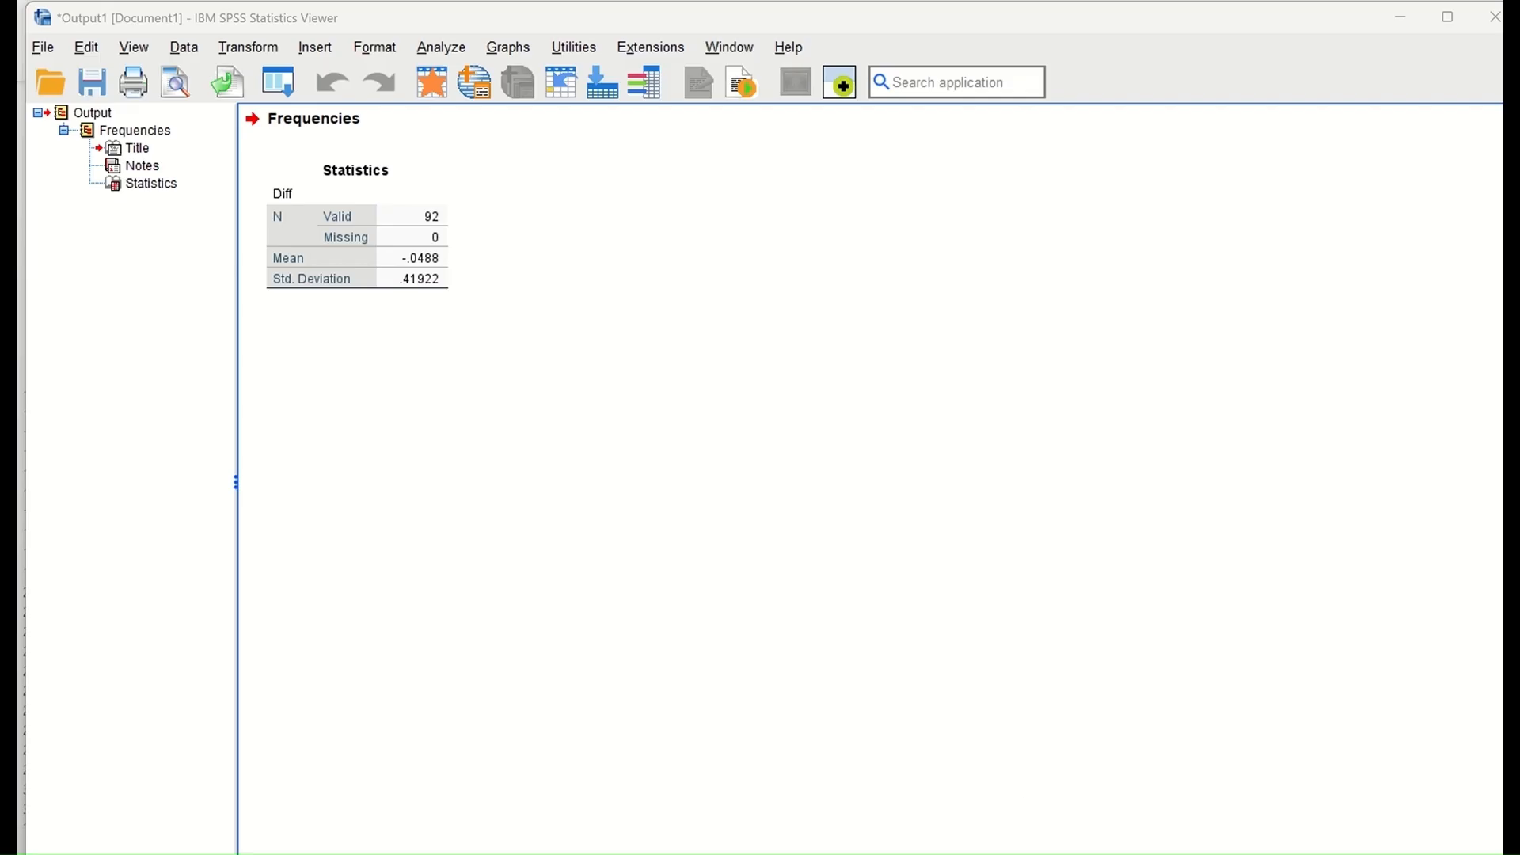
# - Return to the Altman plot data and start defining a Simple Scatter chart
pyautogui.click(918, 839)
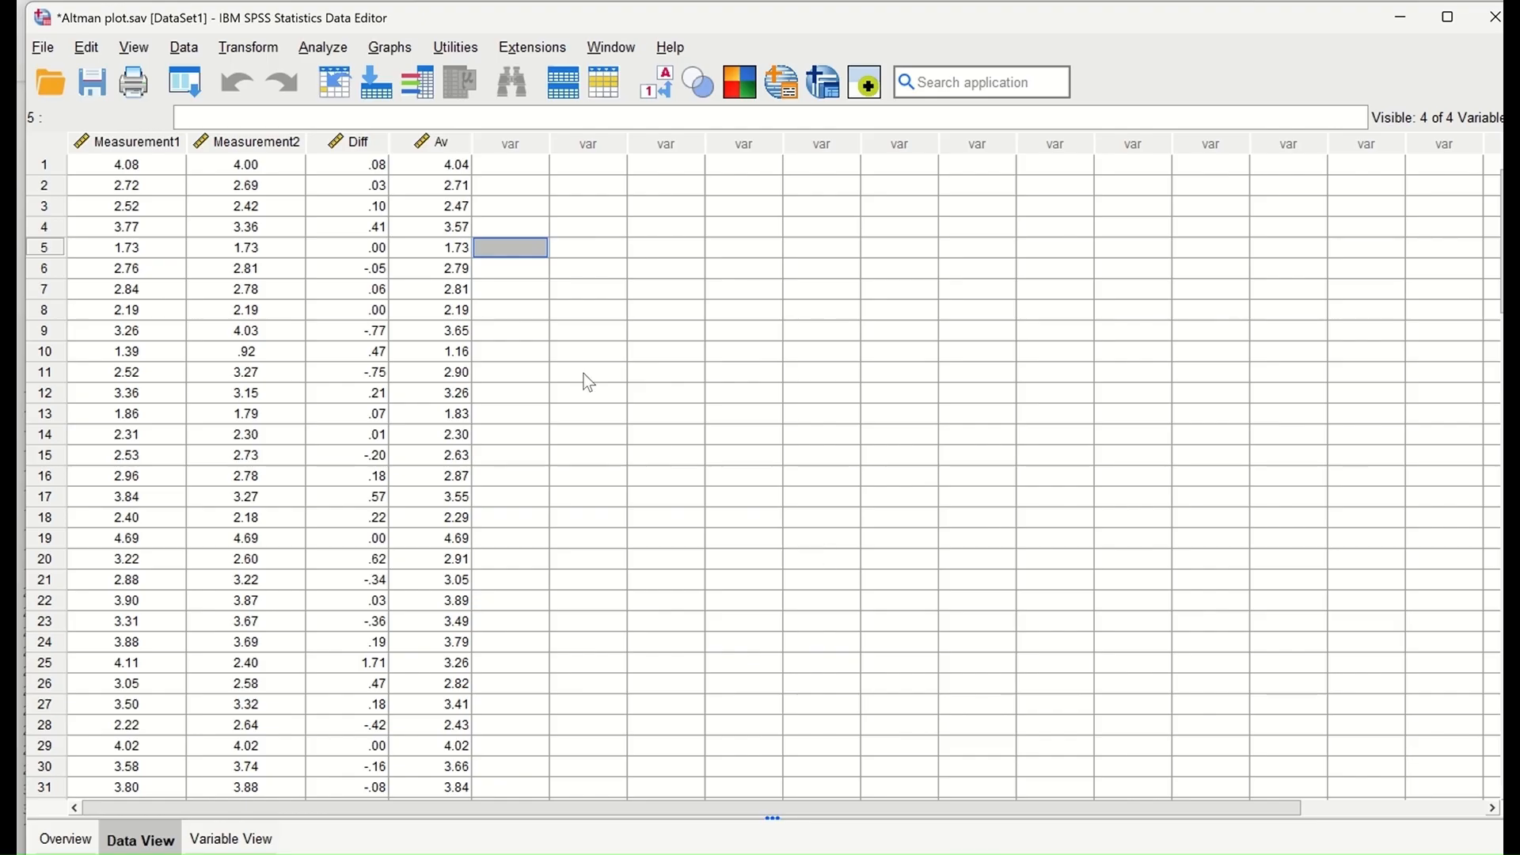
pyautogui.click(391, 47)
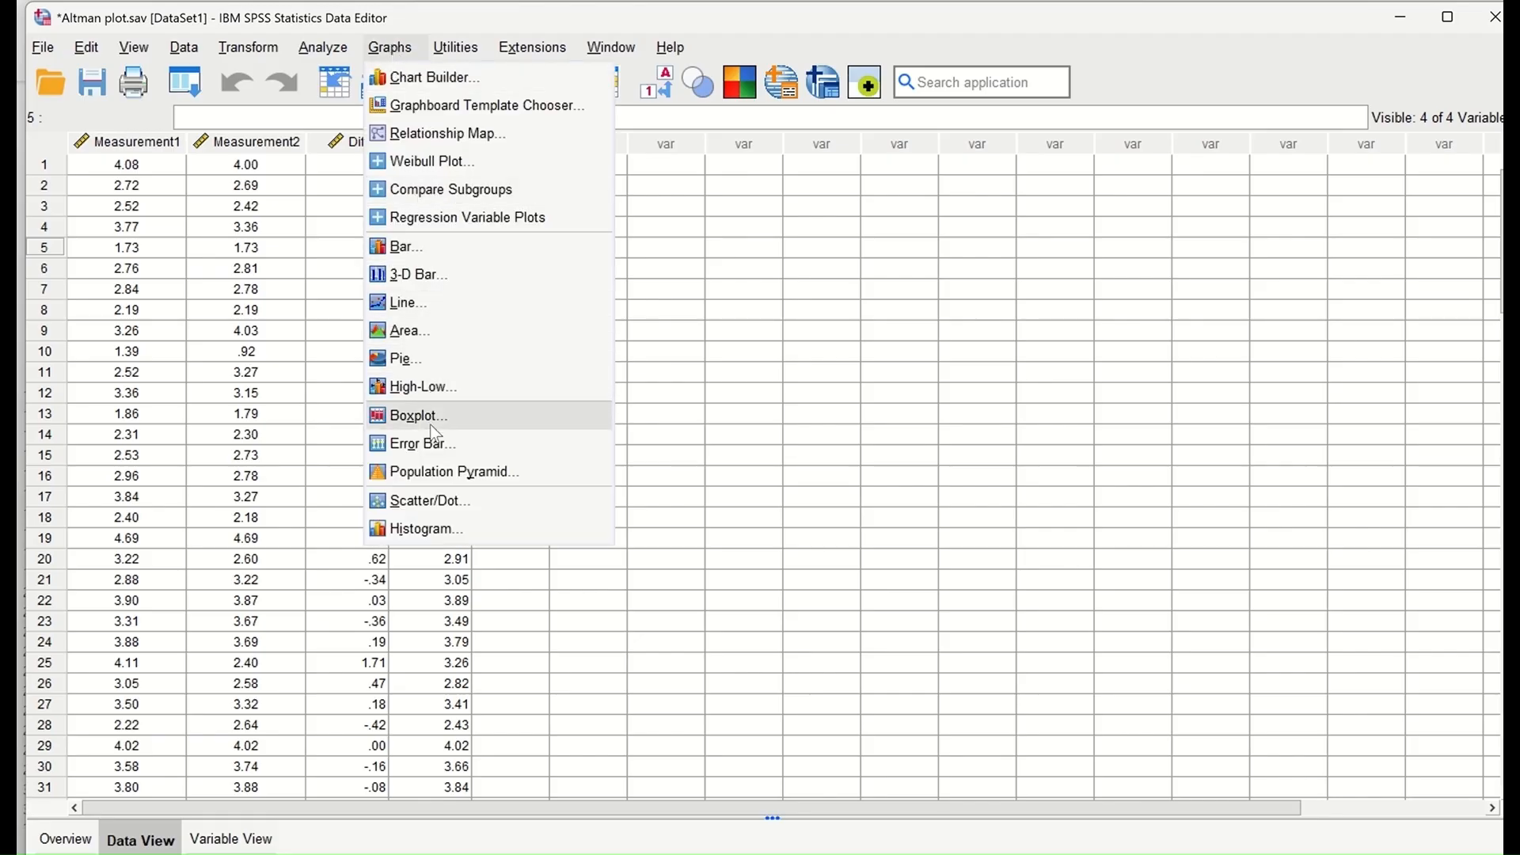
pyautogui.click(445, 507)
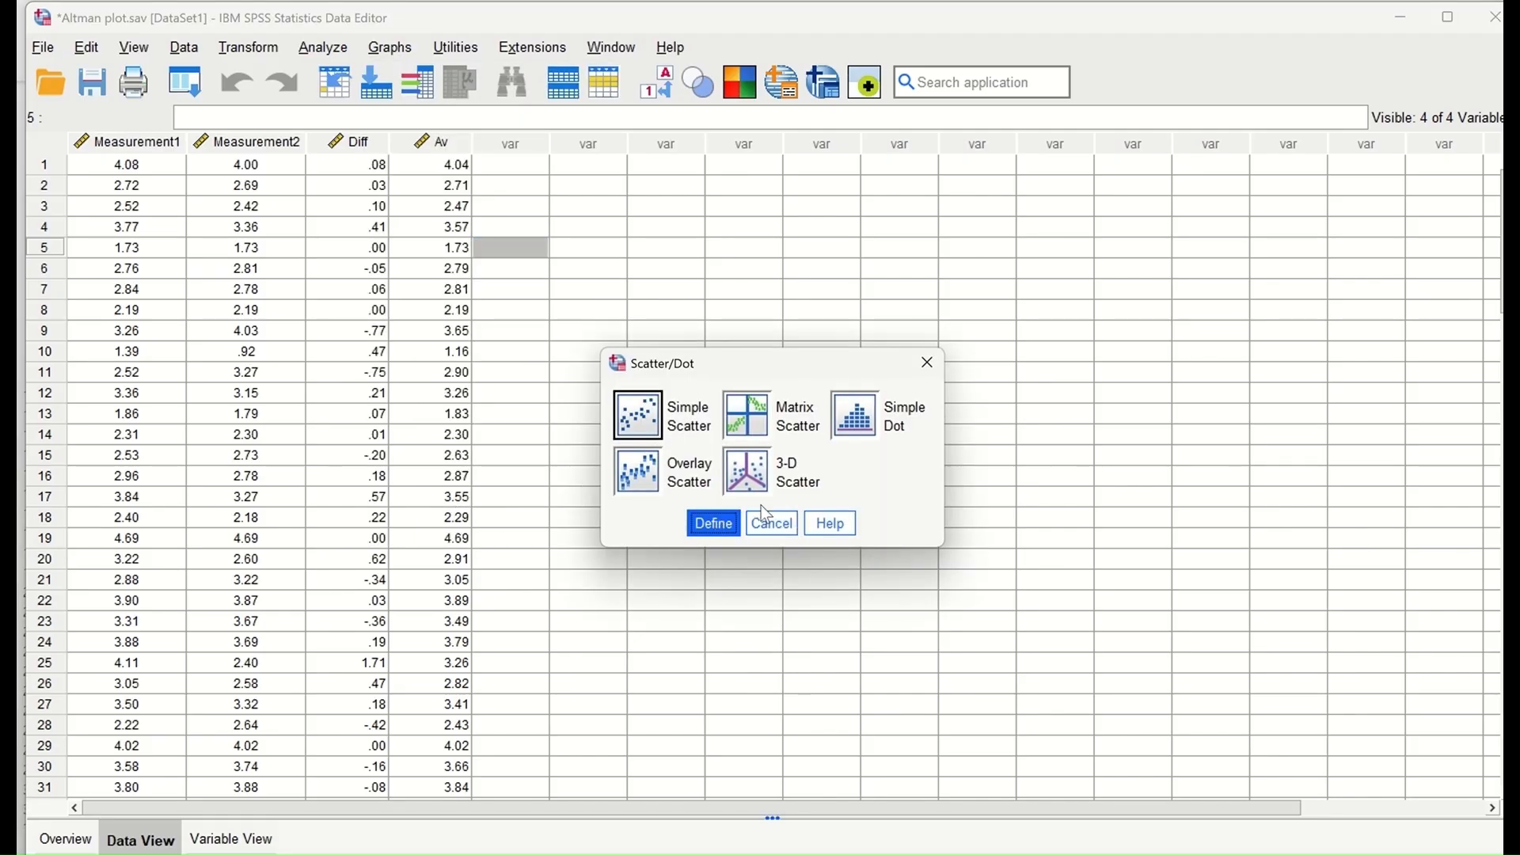
pyautogui.click(642, 427)
pyautogui.click(713, 526)
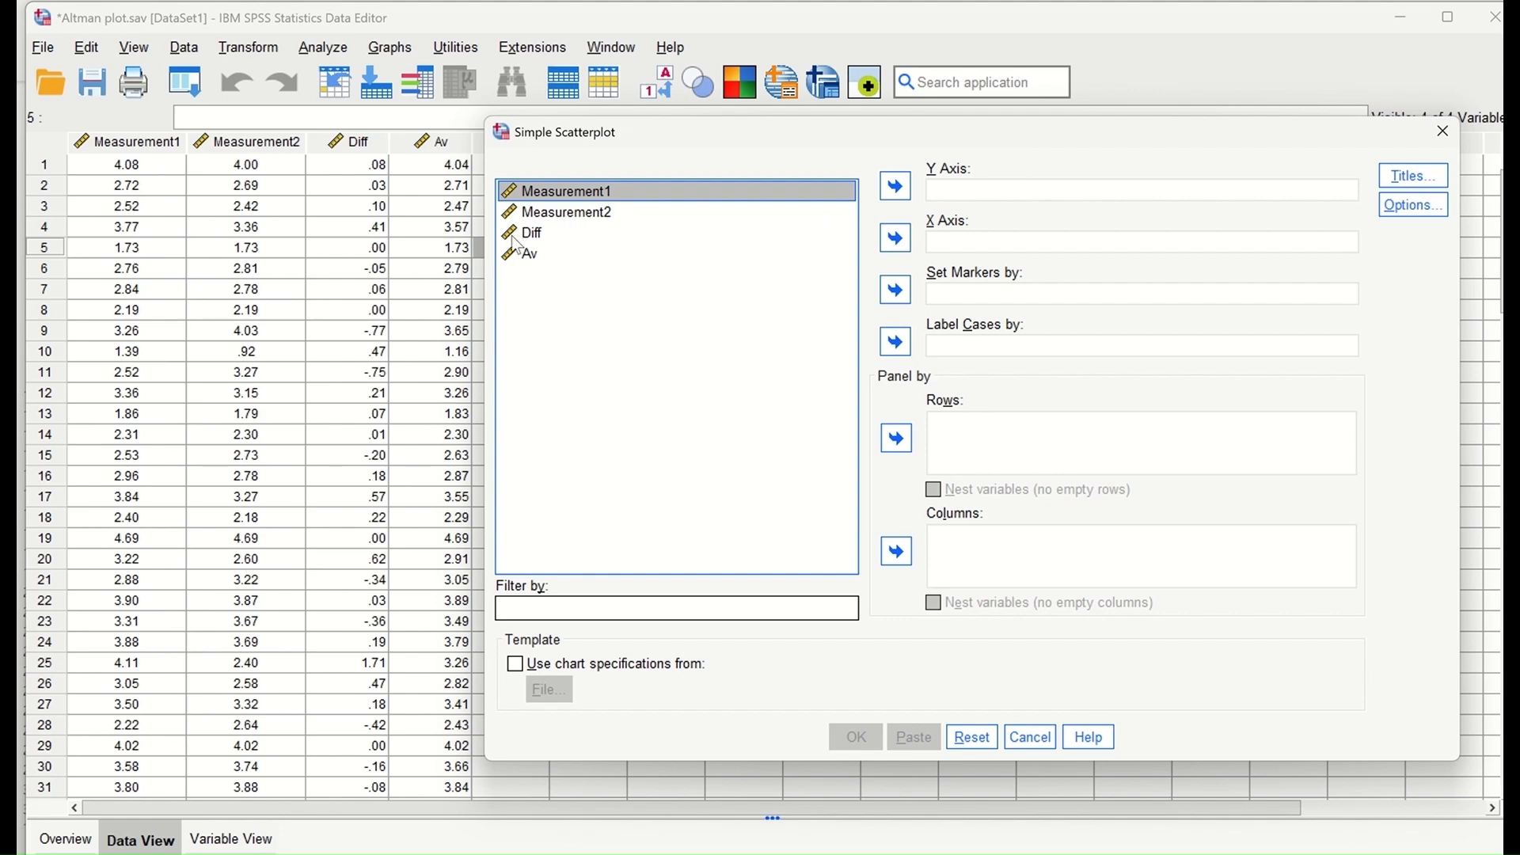
# - Assign Diff to the Y axis and Av to the X axis of the simple scatterplot
pyautogui.moveTo(524, 236); pyautogui.dragTo(1034, 183)
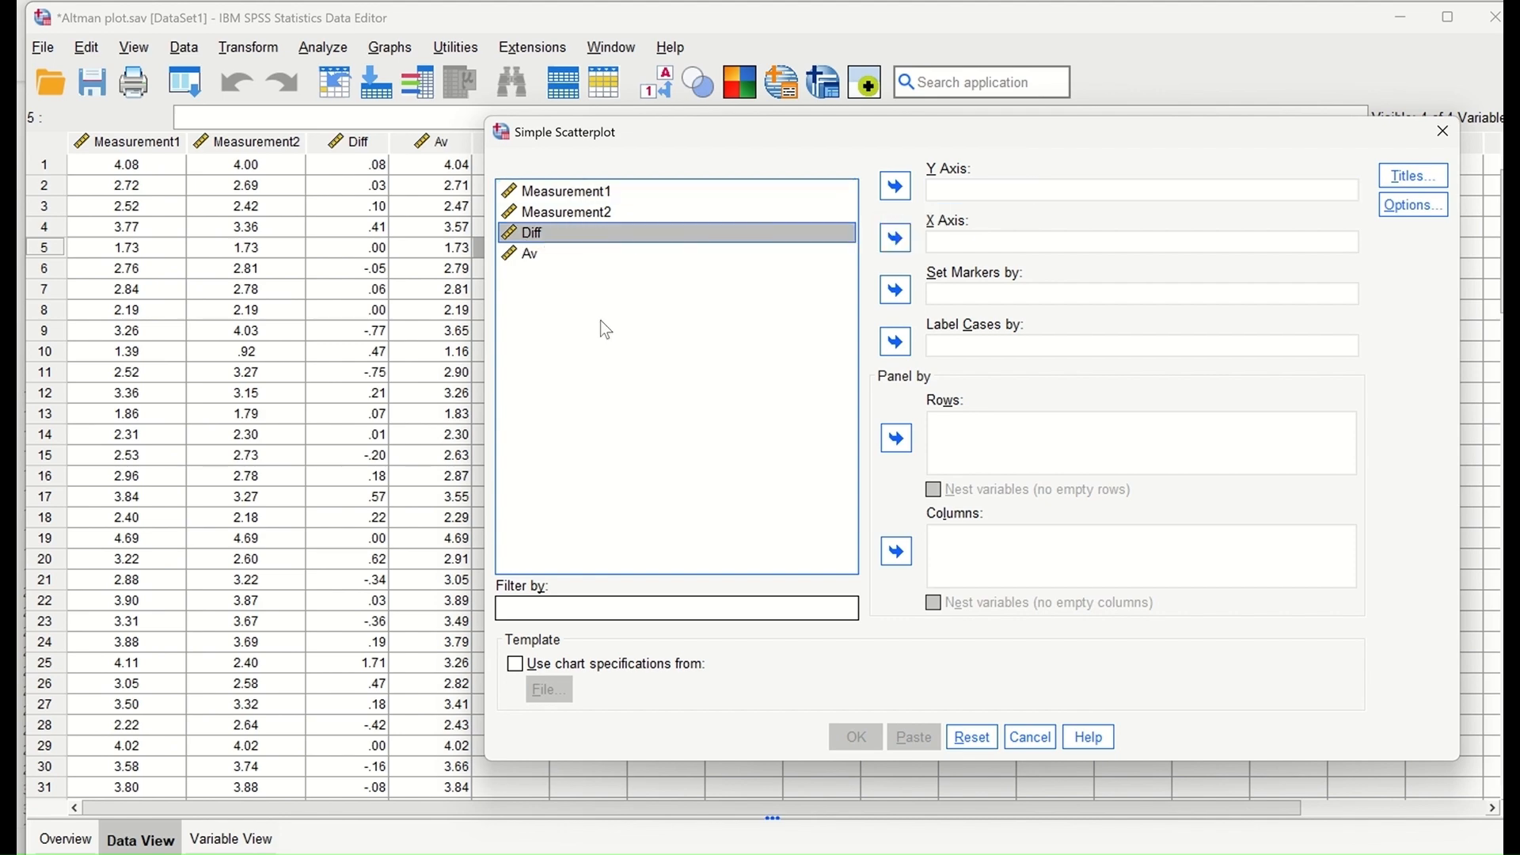
pyautogui.click(896, 197)
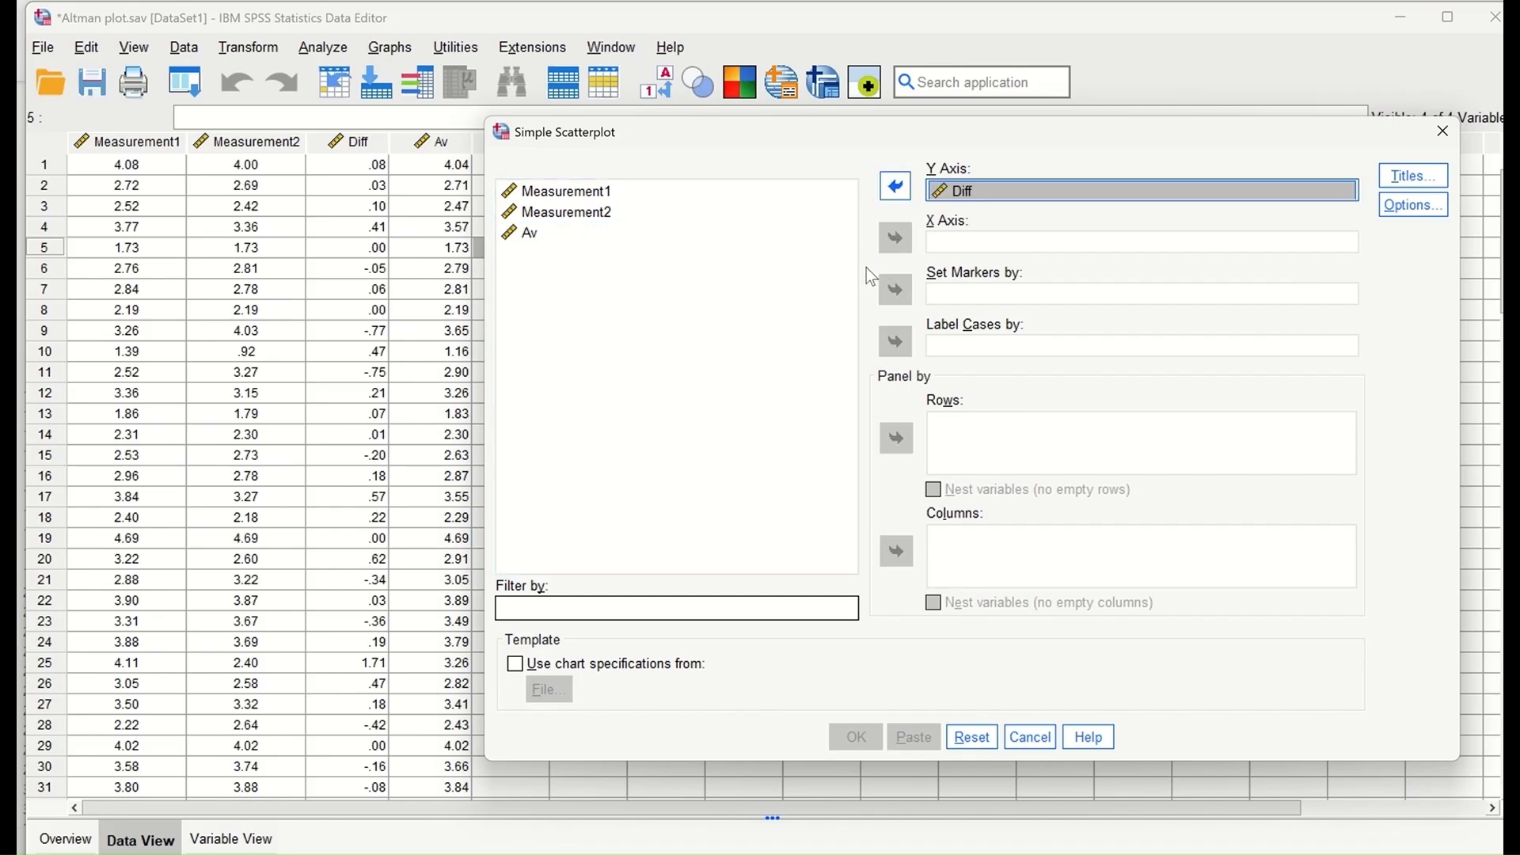
pyautogui.click(526, 234)
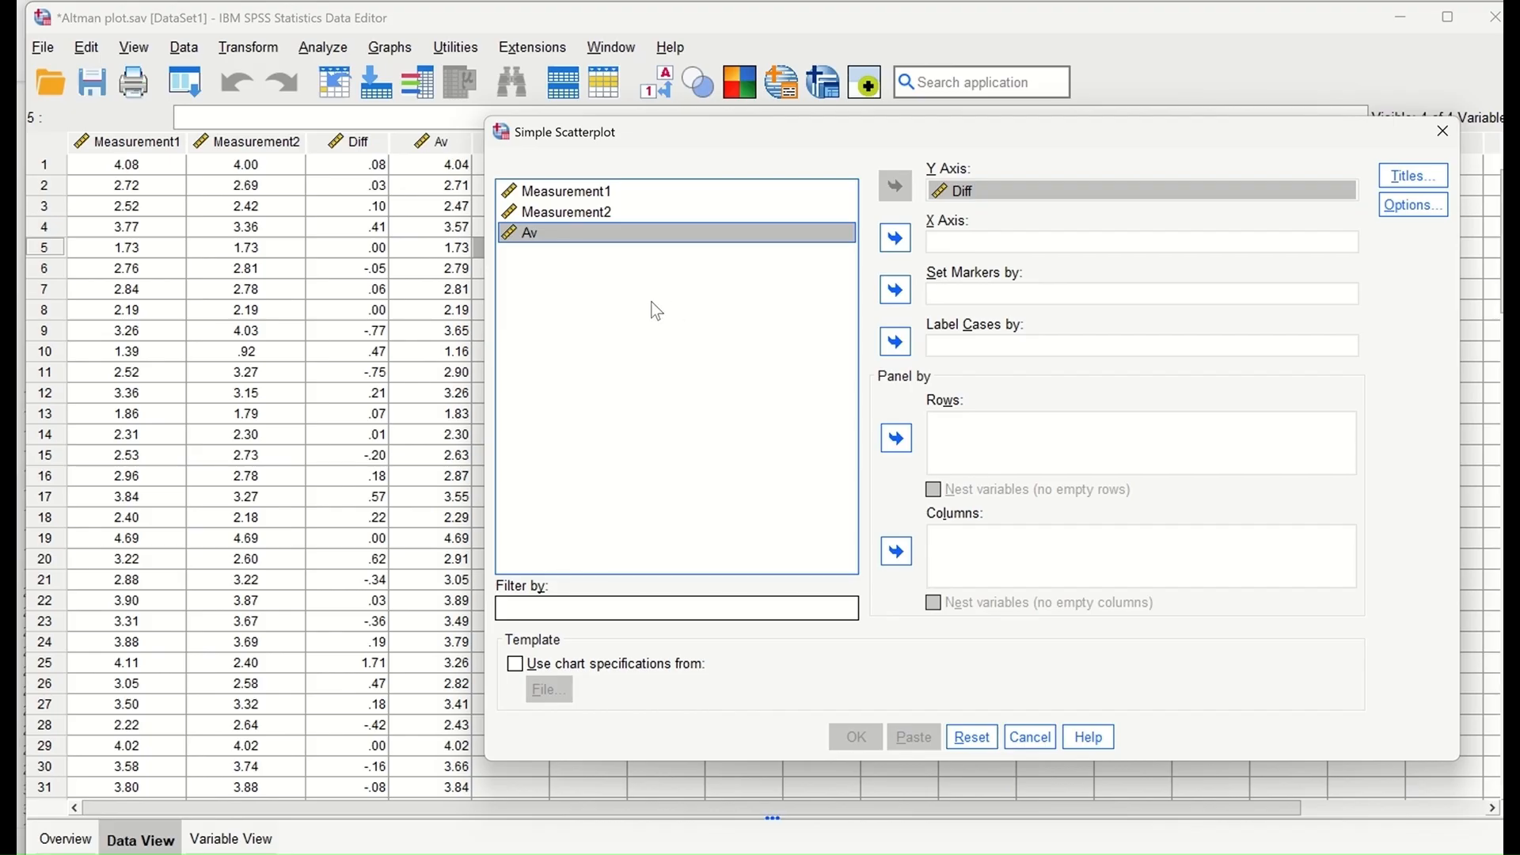
pyautogui.click(896, 239)
# - Set the scatterplot's first title line to "Bland Altman Plot" and generate the chart
pyautogui.click(1414, 176)
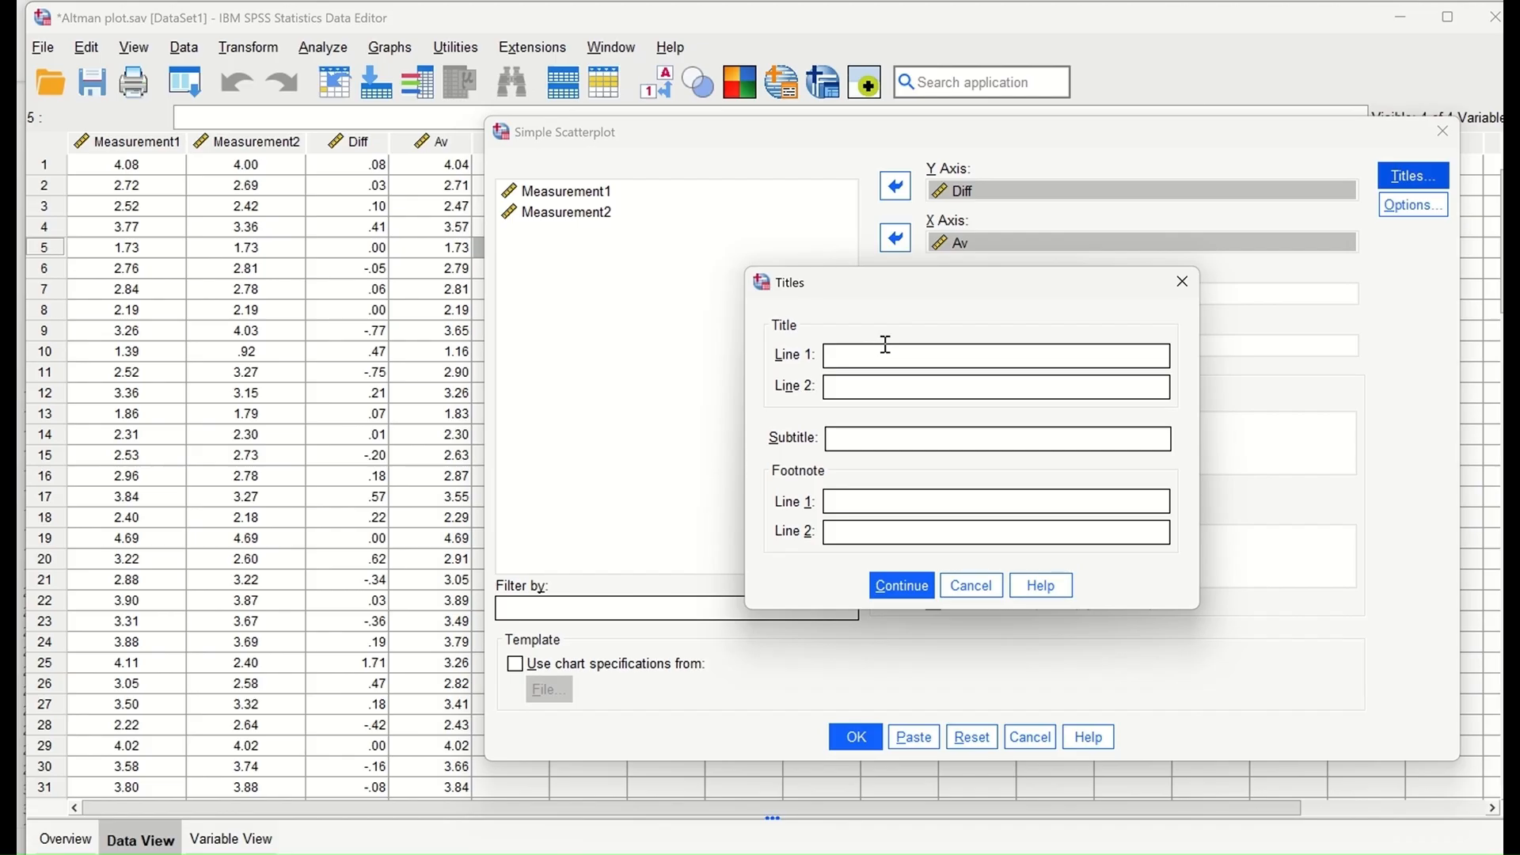
pyautogui.write('Blan Altman Plot')
pyautogui.click(854, 358)
pyautogui.press('Delete')
pyautogui.write('-')
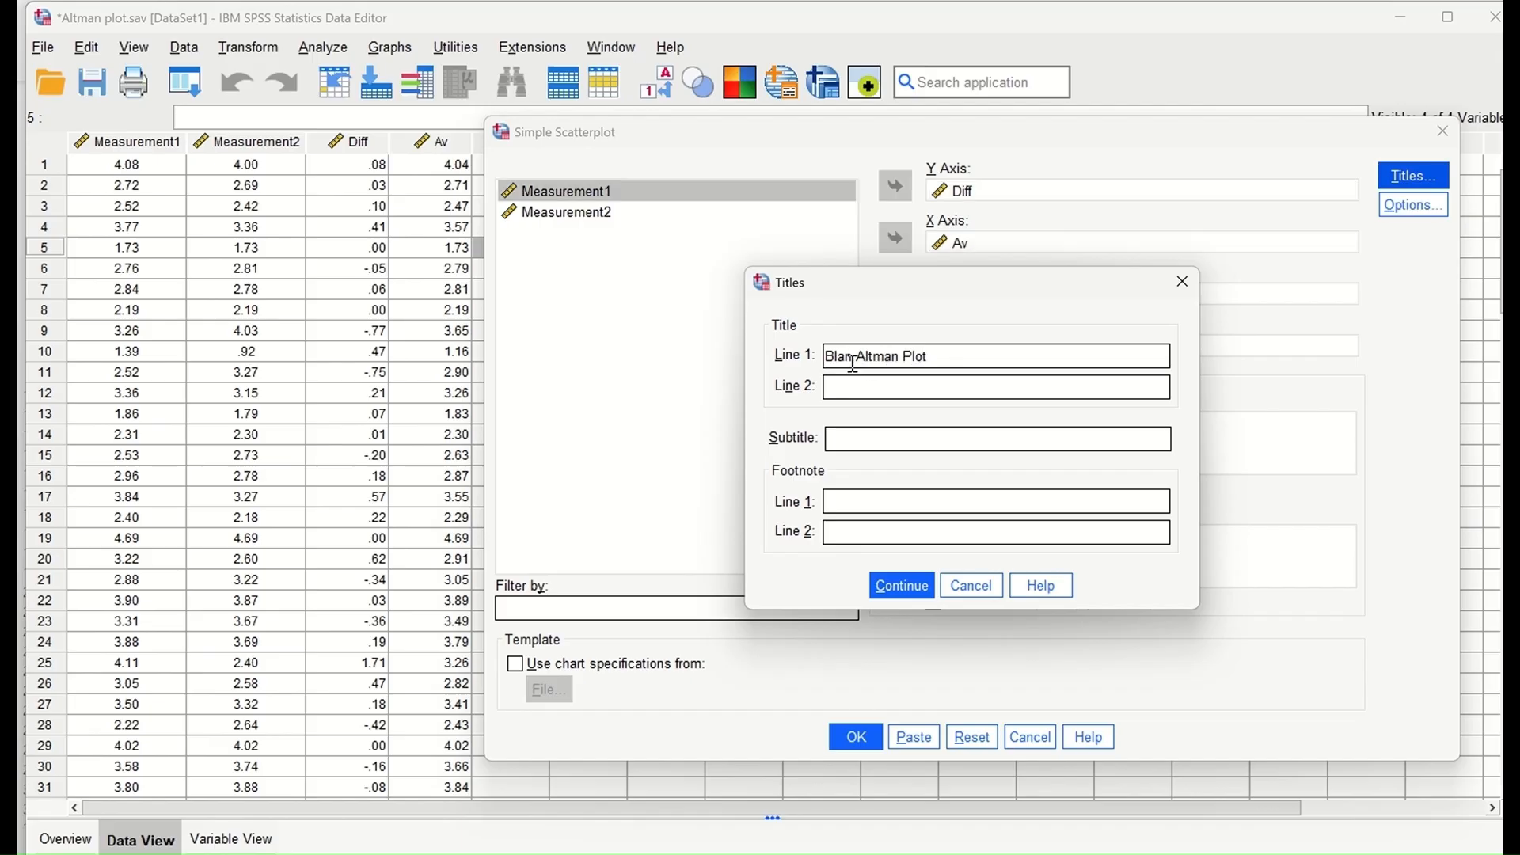
pyautogui.press('BackSpace')
pyautogui.write('d')
pyautogui.click(893, 591)
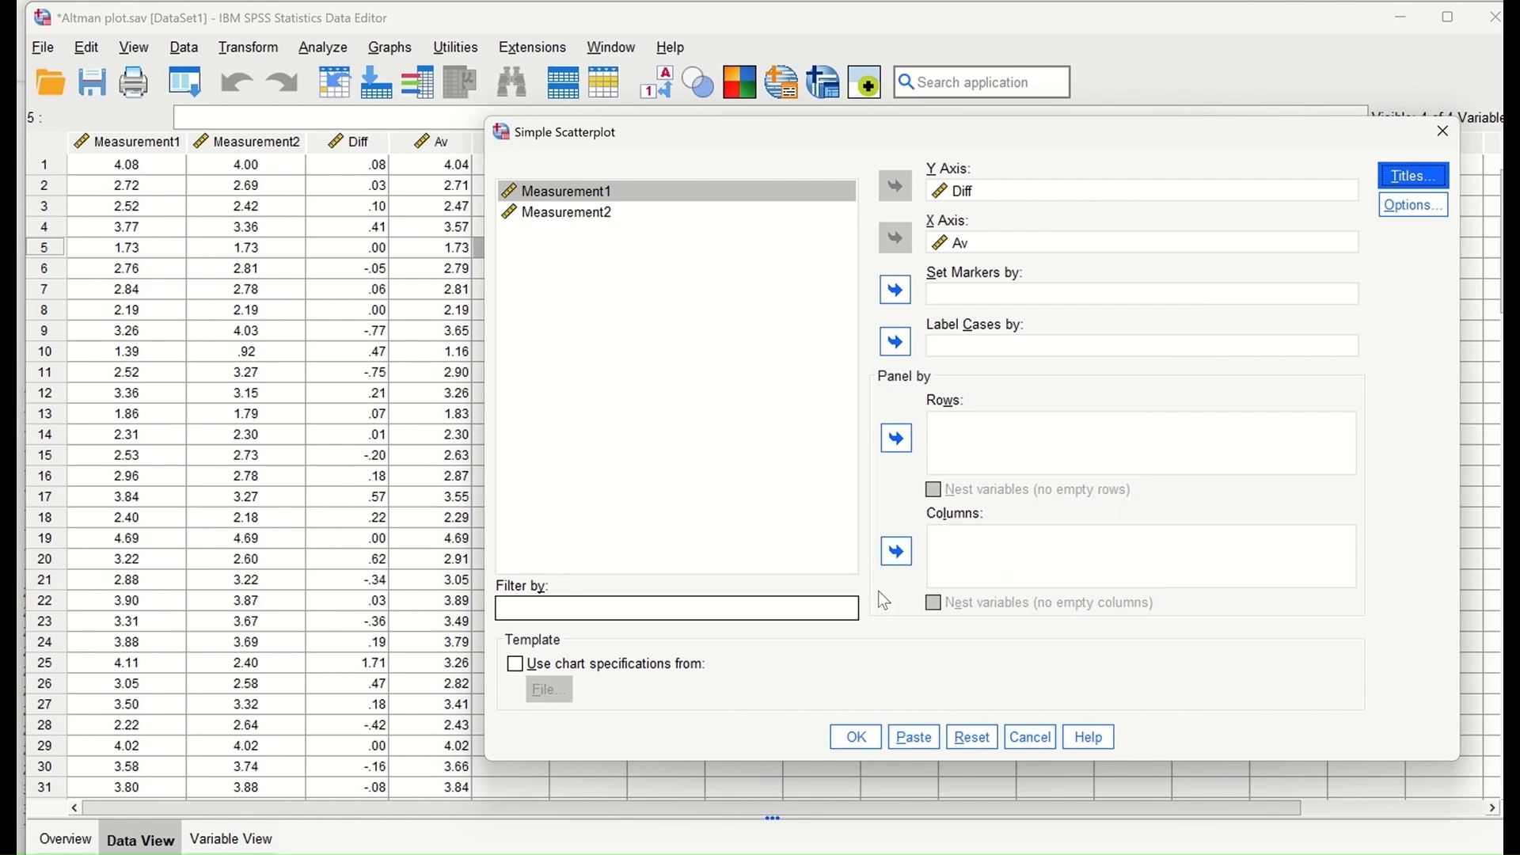
pyautogui.click(856, 737)
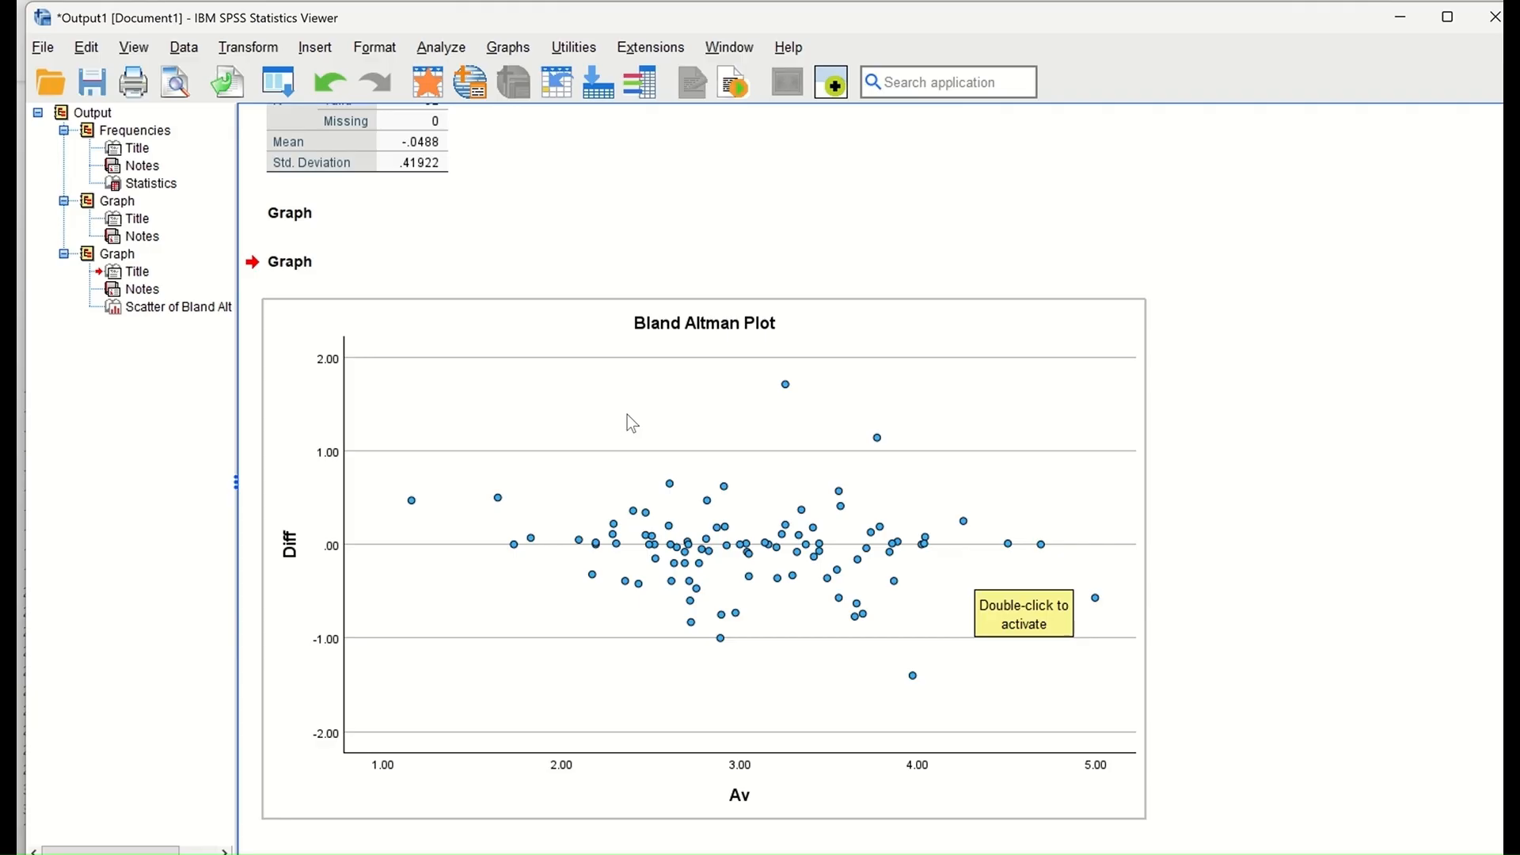
# - Open the Bland Altman Plot chart for editing in a maximized Chart Editor window
pyautogui.click(747, 422)
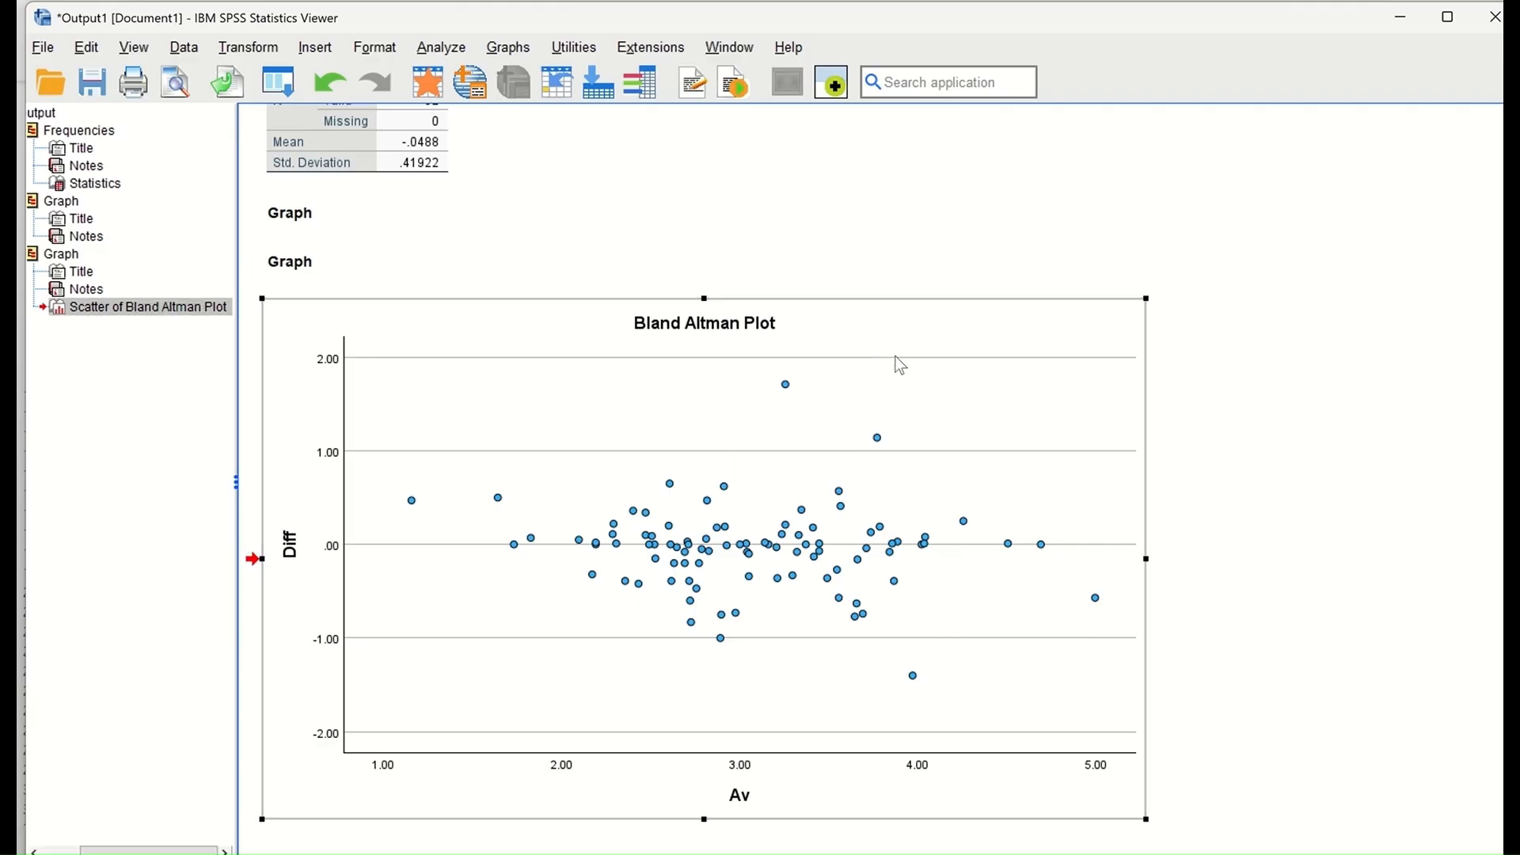
pyautogui.doubleClick(885, 308)
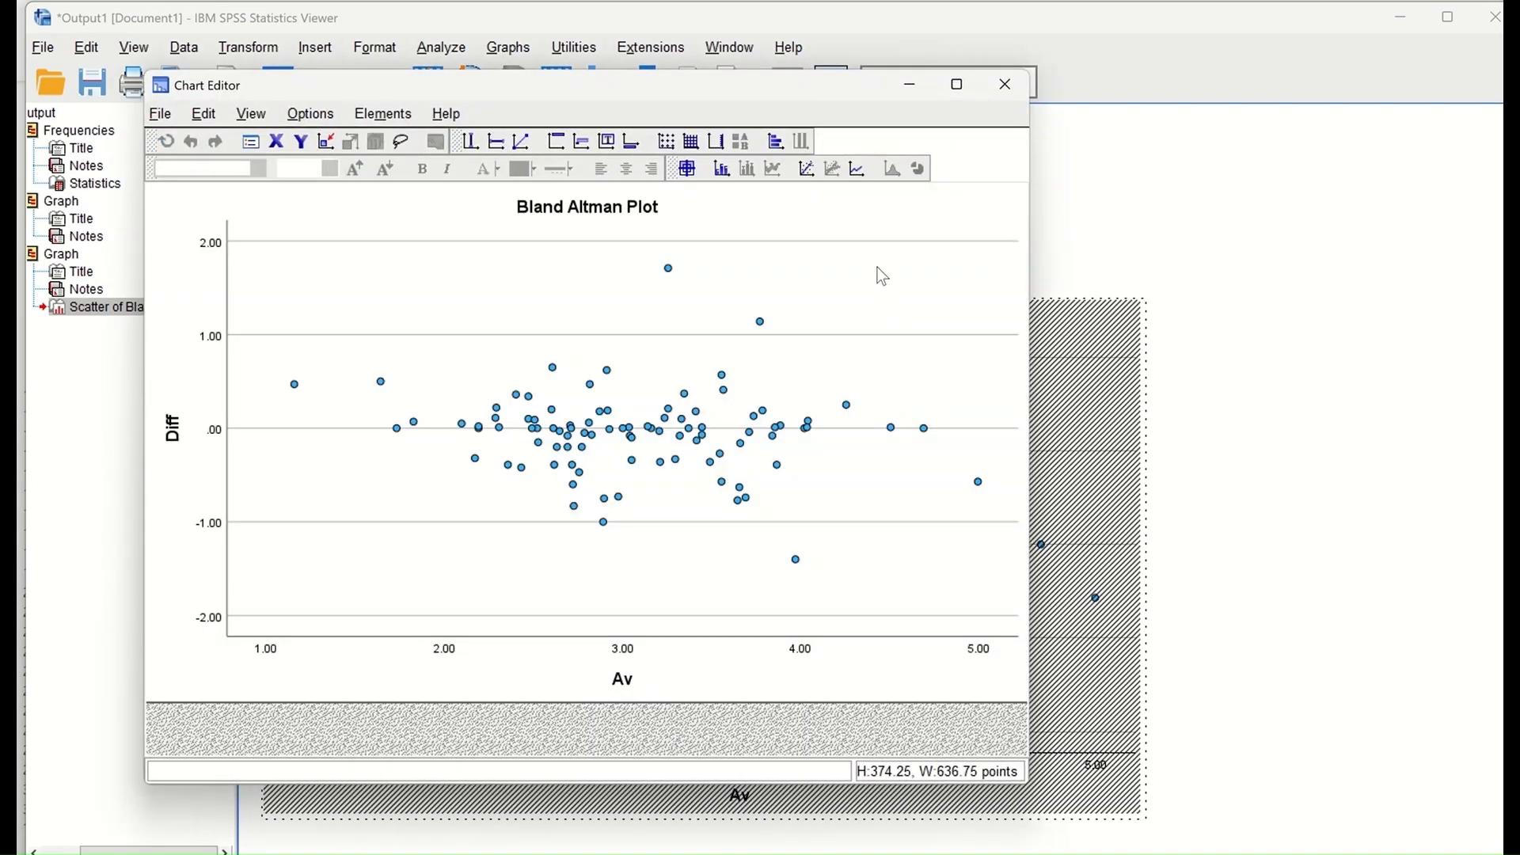
pyautogui.click(957, 84)
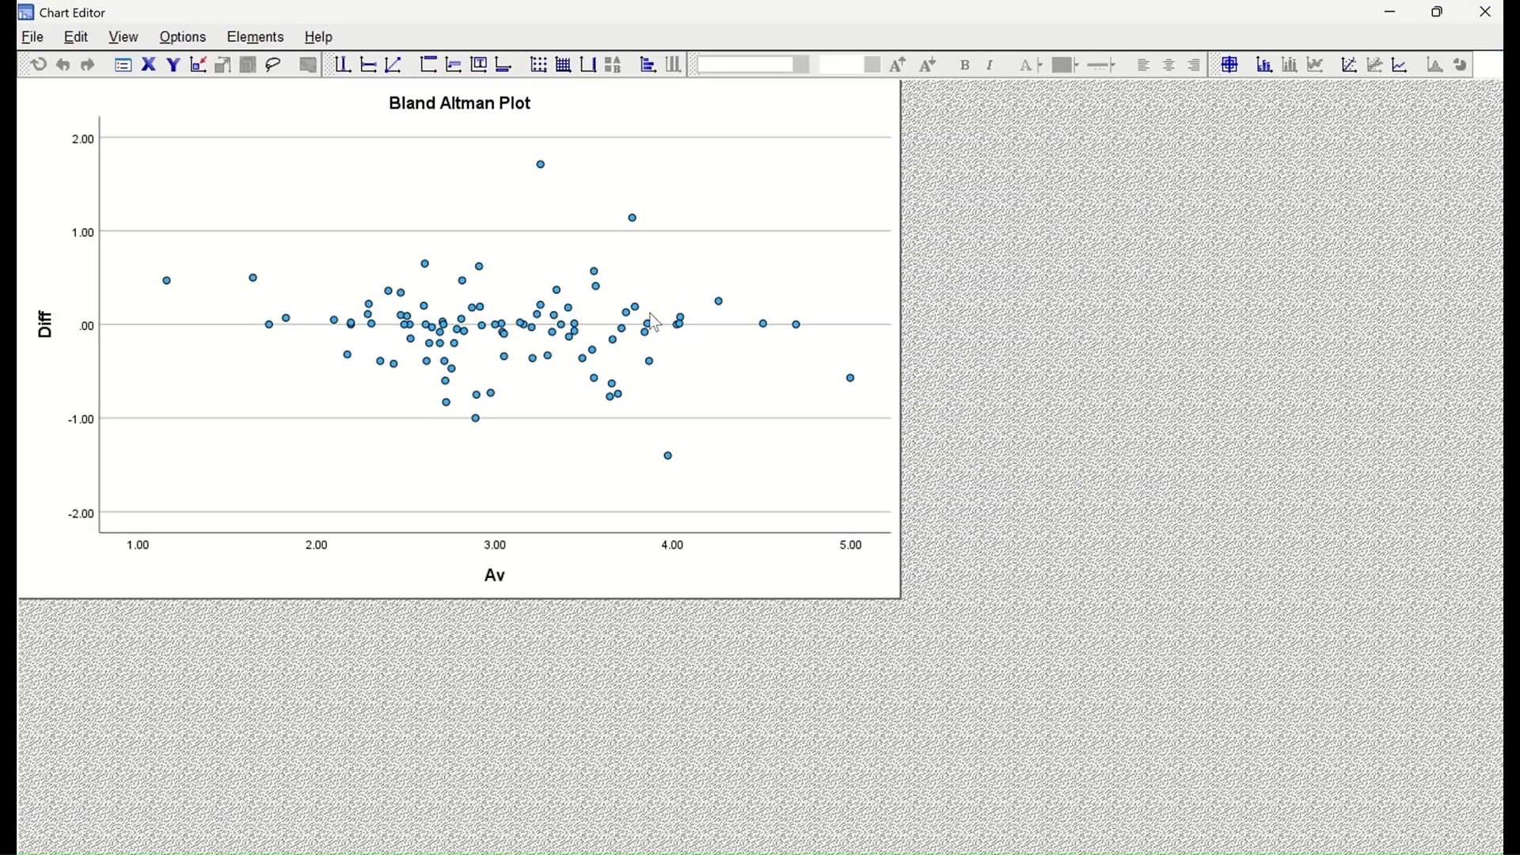
# - Recolor the chart's horizontal grid lines white (255, 255, 255) and move the Properties dialog clear of the plot
pyautogui.doubleClick(626, 135)
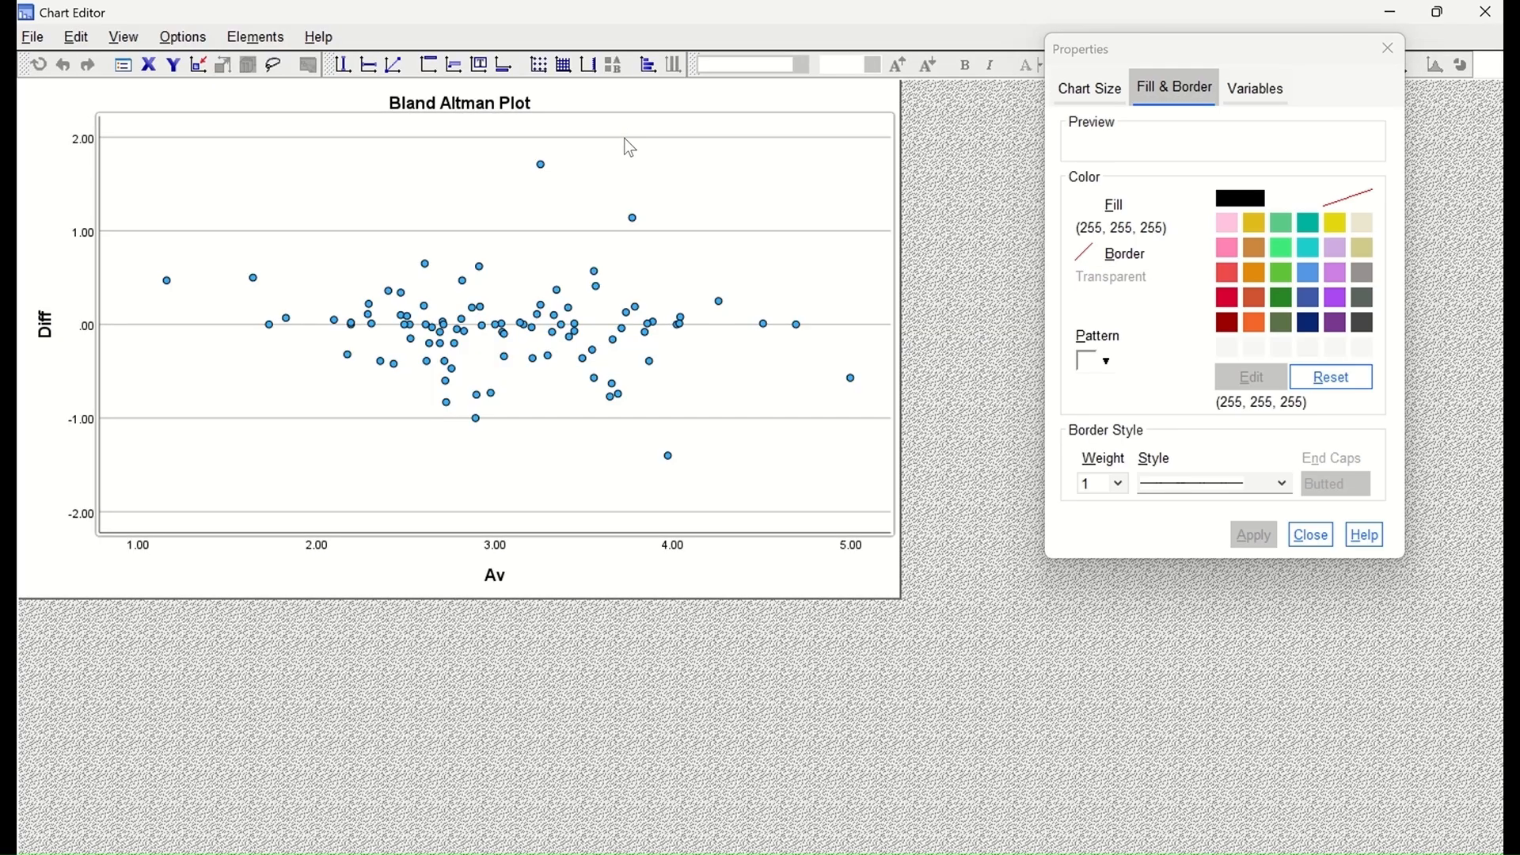
pyautogui.click(624, 138)
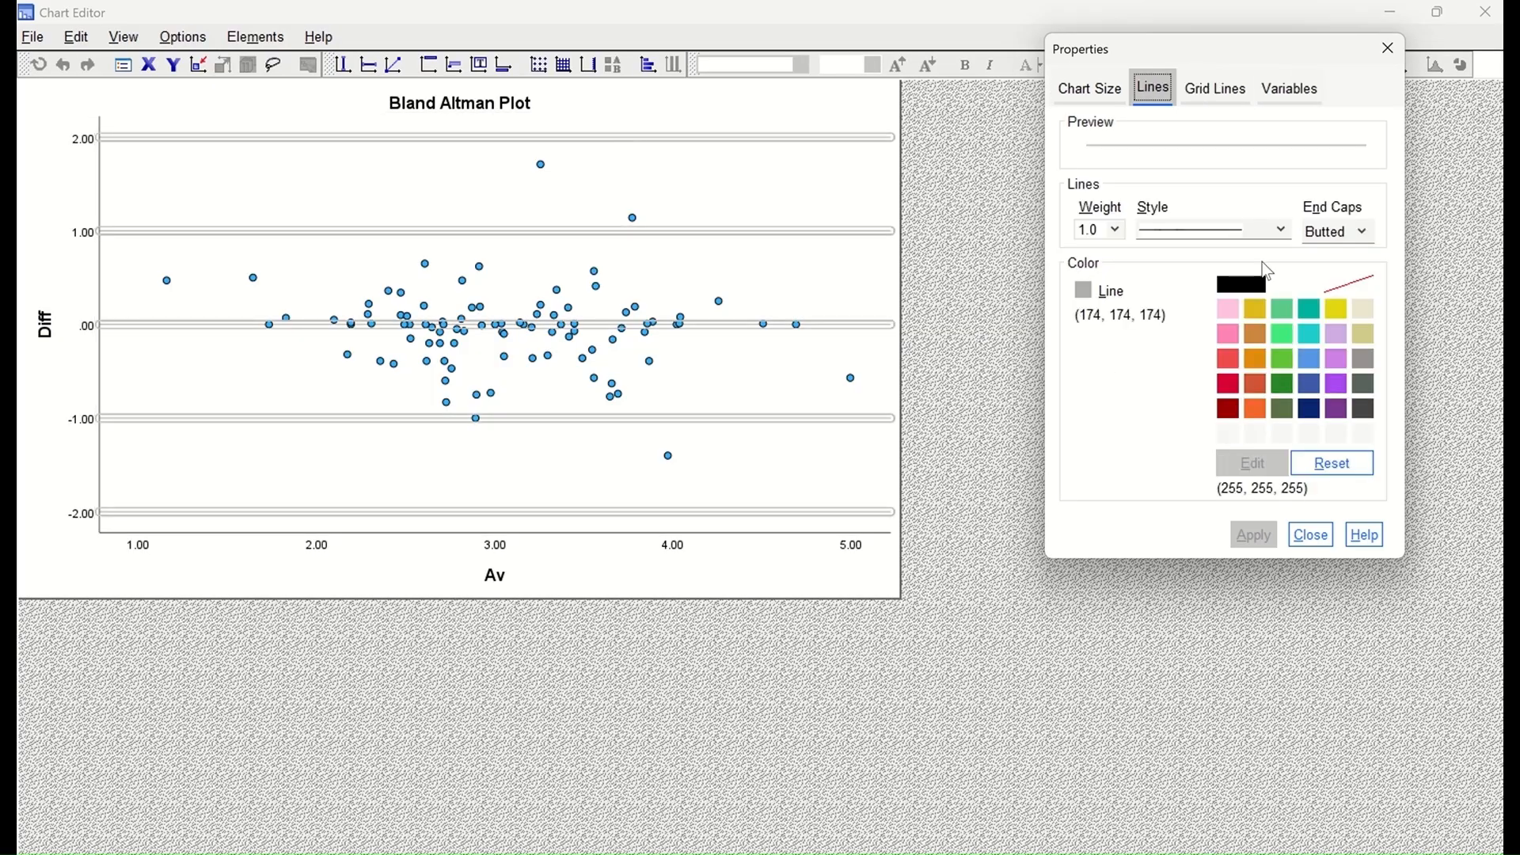
pyautogui.click(1305, 285)
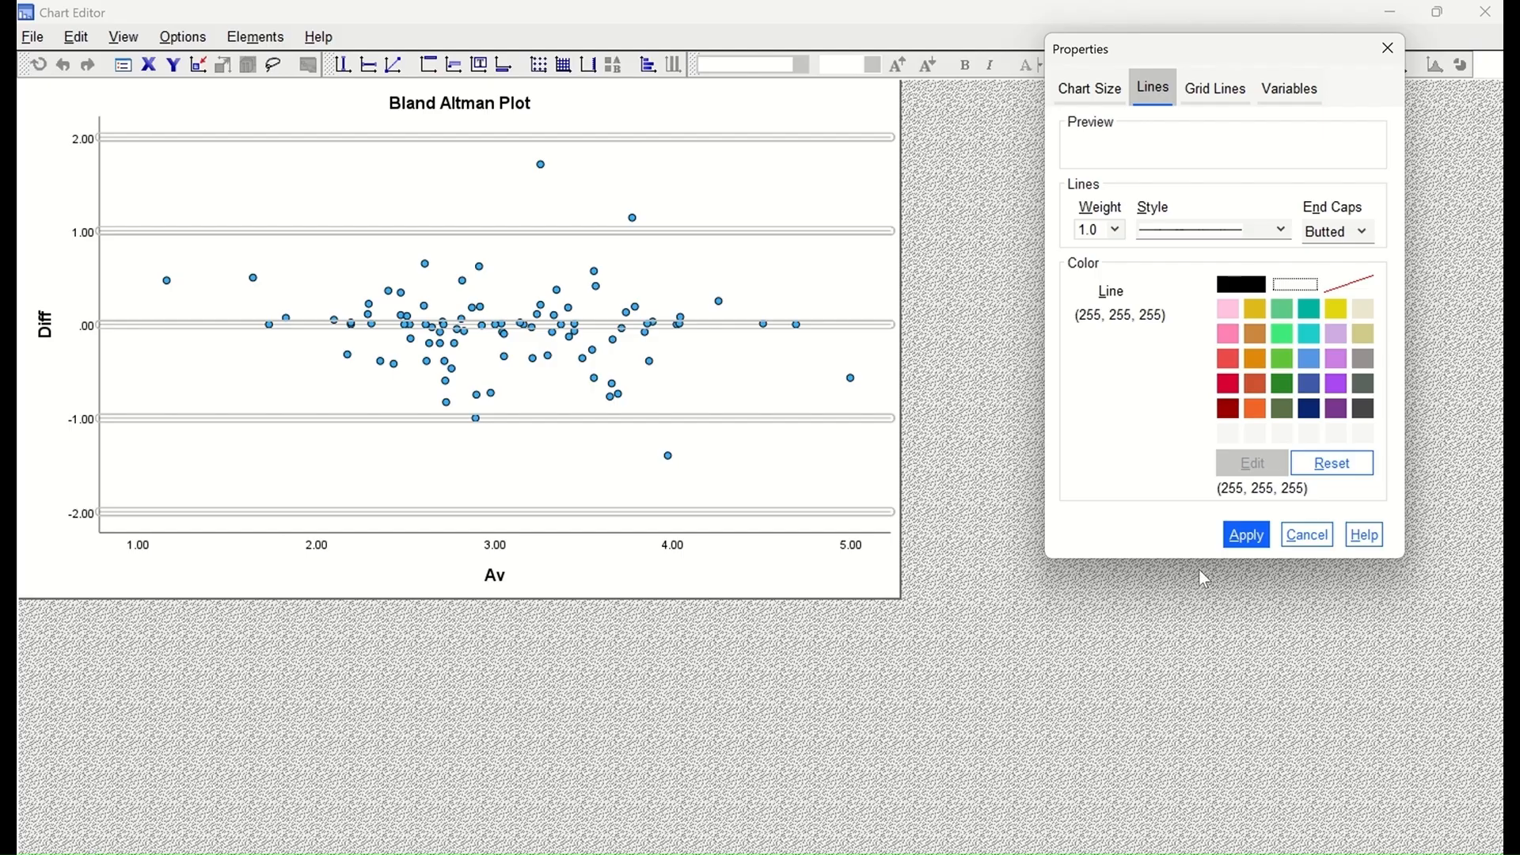
pyautogui.click(1247, 536)
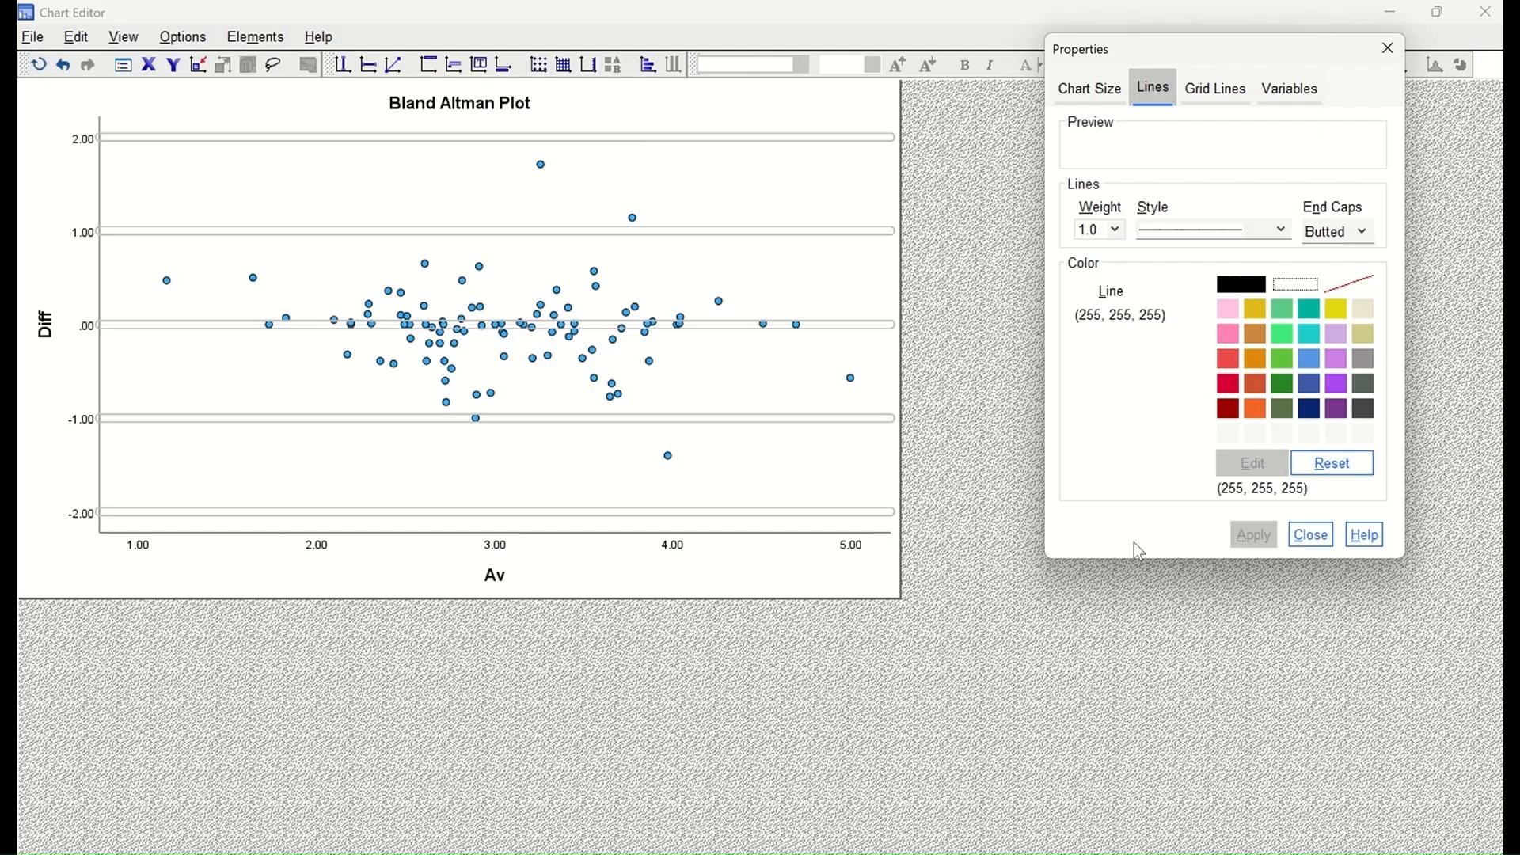
pyautogui.moveTo(1237, 47); pyautogui.dragTo(1339, 61)
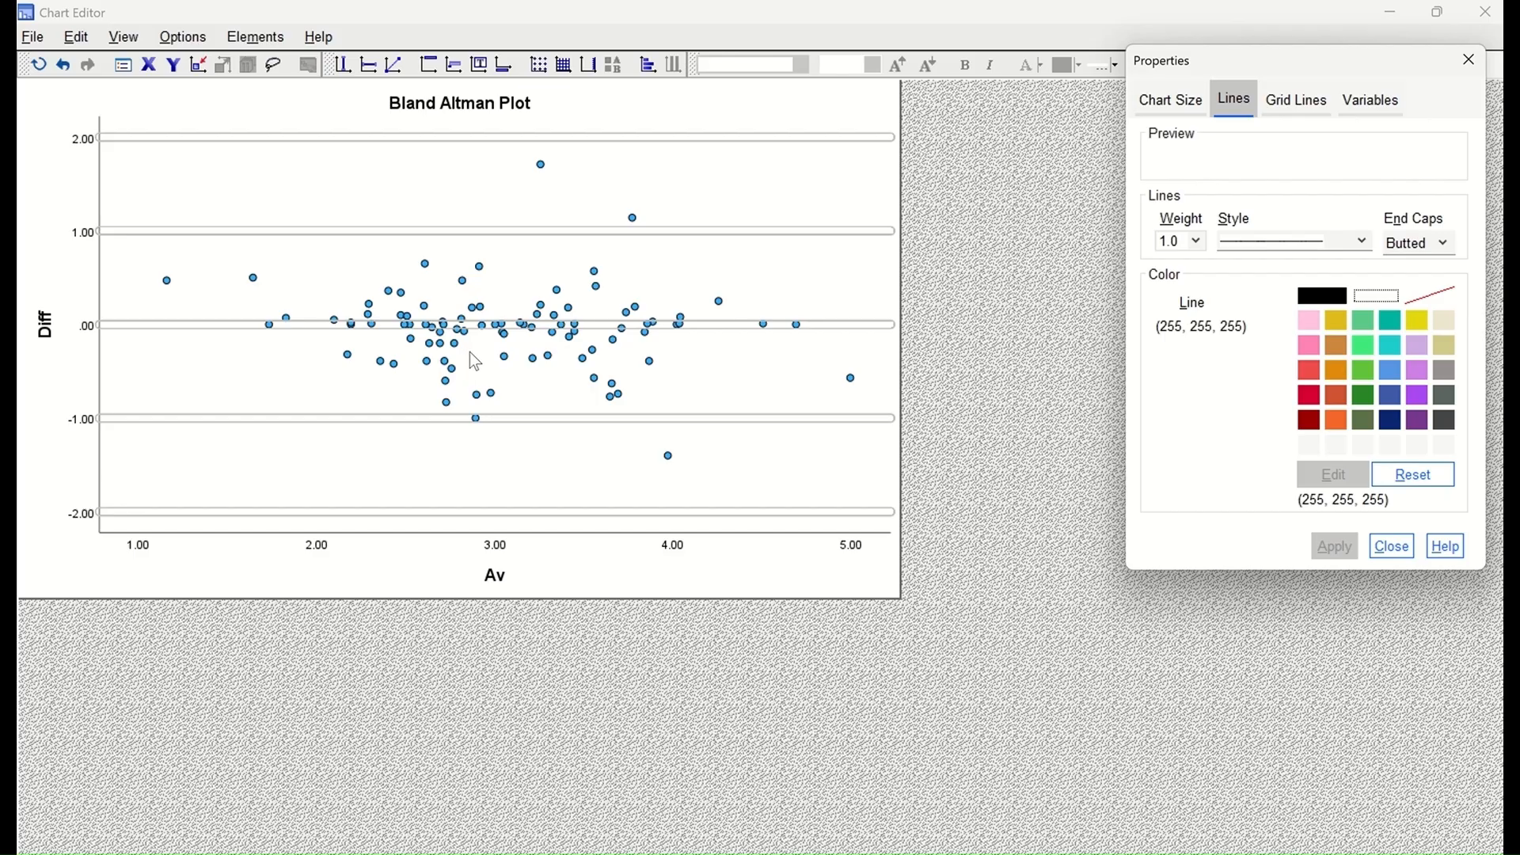
# - Add a horizontal reference line to the Diff axis at position -0.0488
pyautogui.click(371, 66)
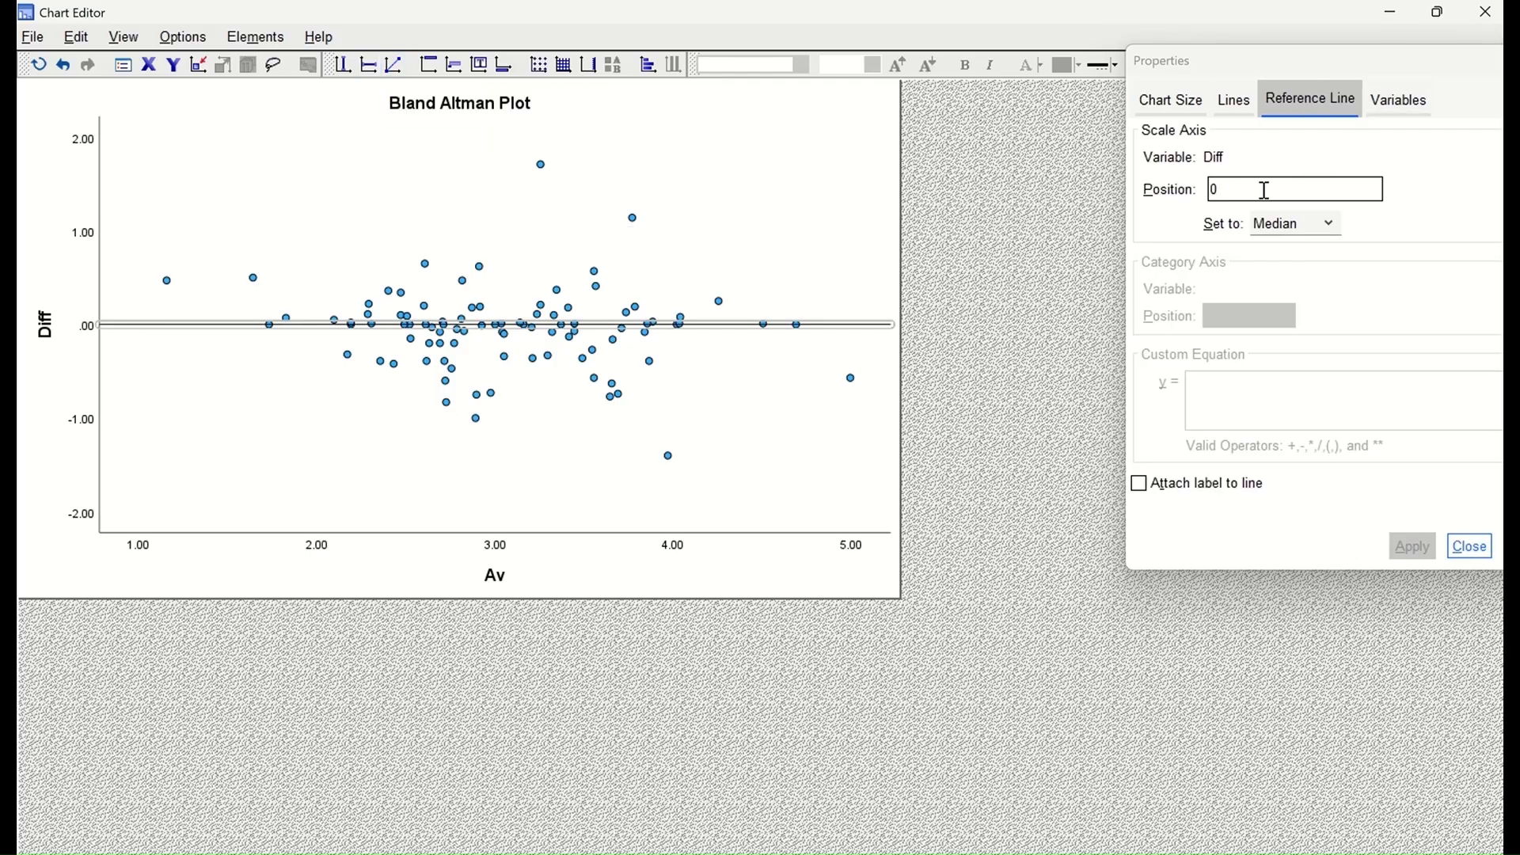
pyautogui.moveTo(1245, 191); pyautogui.dragTo(1213, 190)
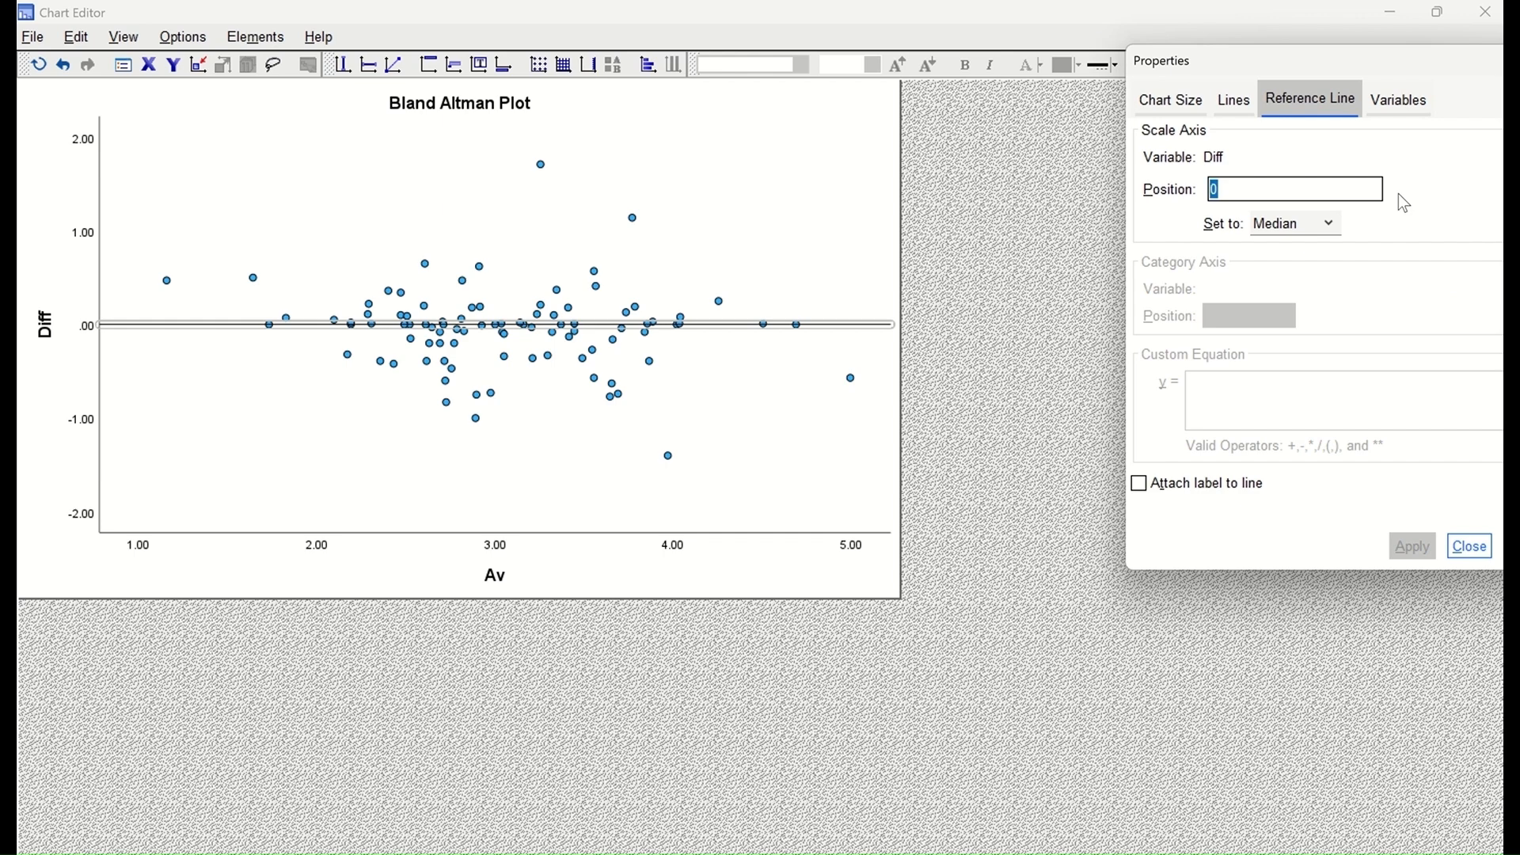
pyautogui.write('0')
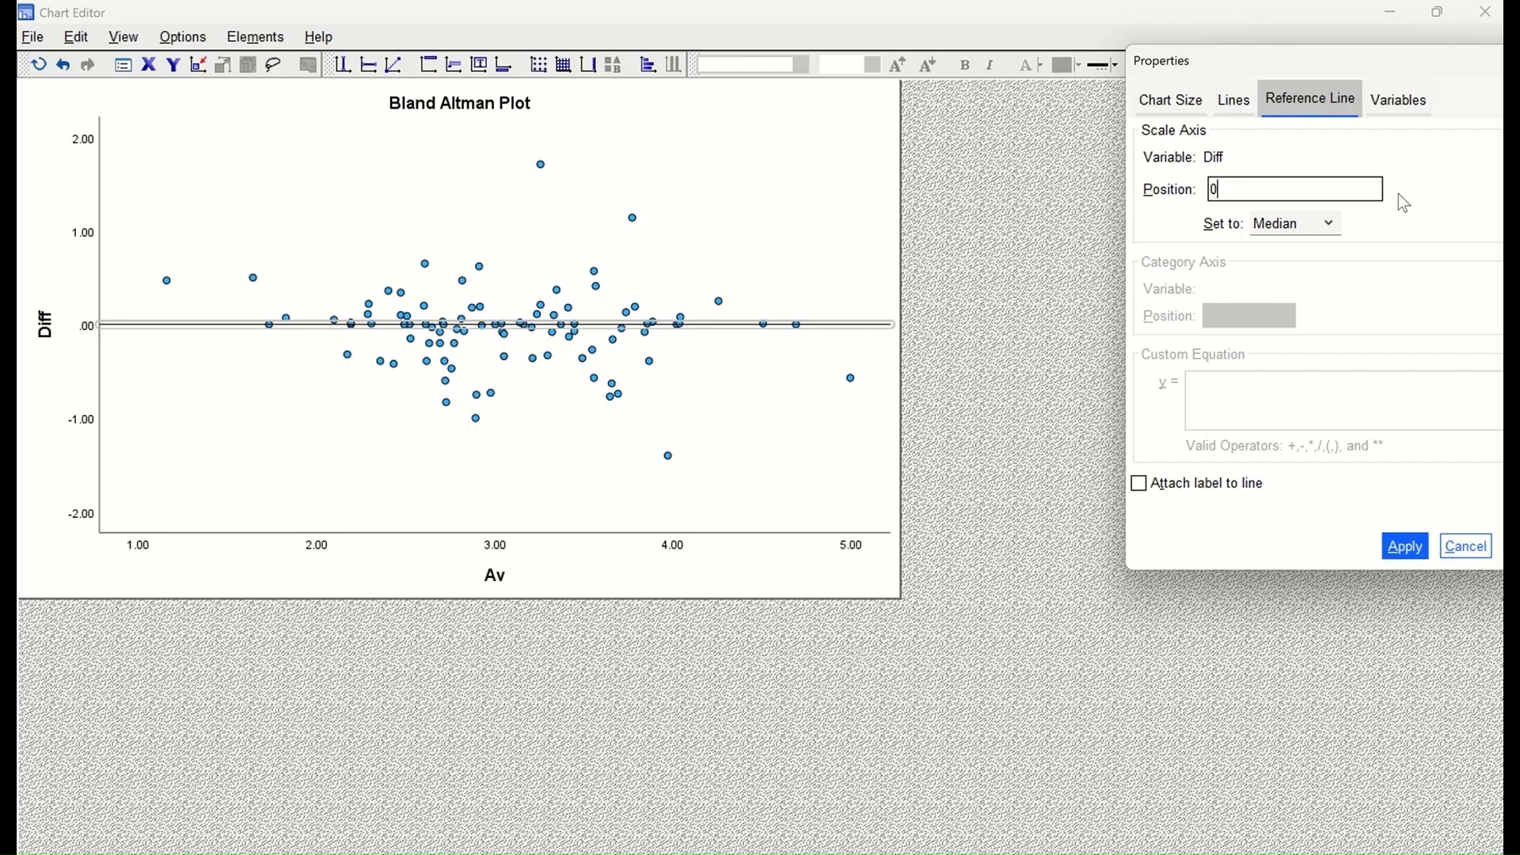
pyautogui.write('.048')
pyautogui.click(1212, 188)
pyautogui.write('-')
pyautogui.click(1265, 194)
pyautogui.write('8')
pyautogui.click(1414, 557)
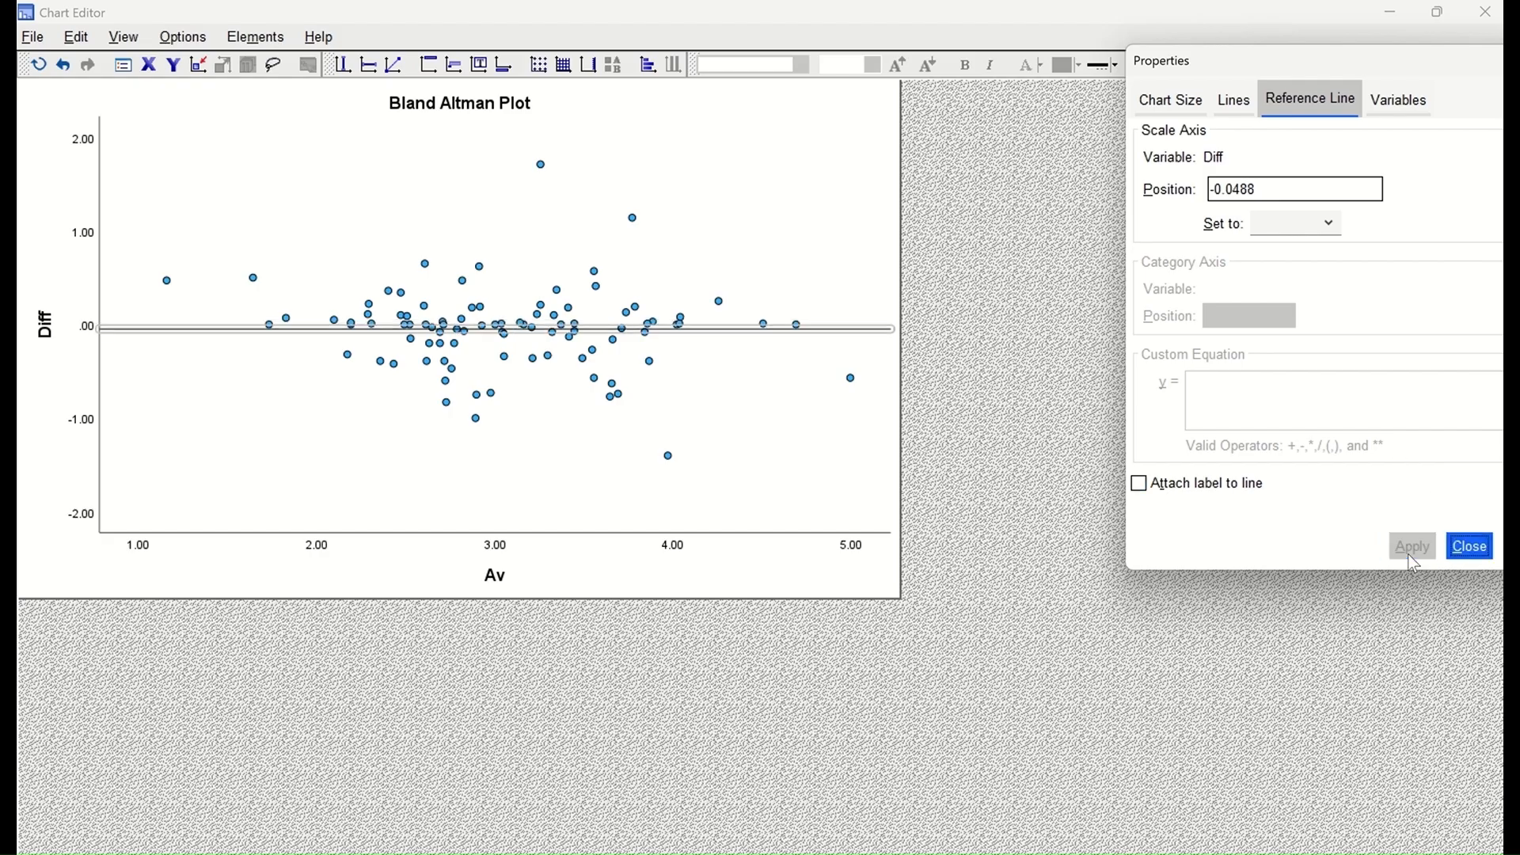
# - Color the mean reference line red (237, 75, 75) and deselect it
pyautogui.click(1240, 101)
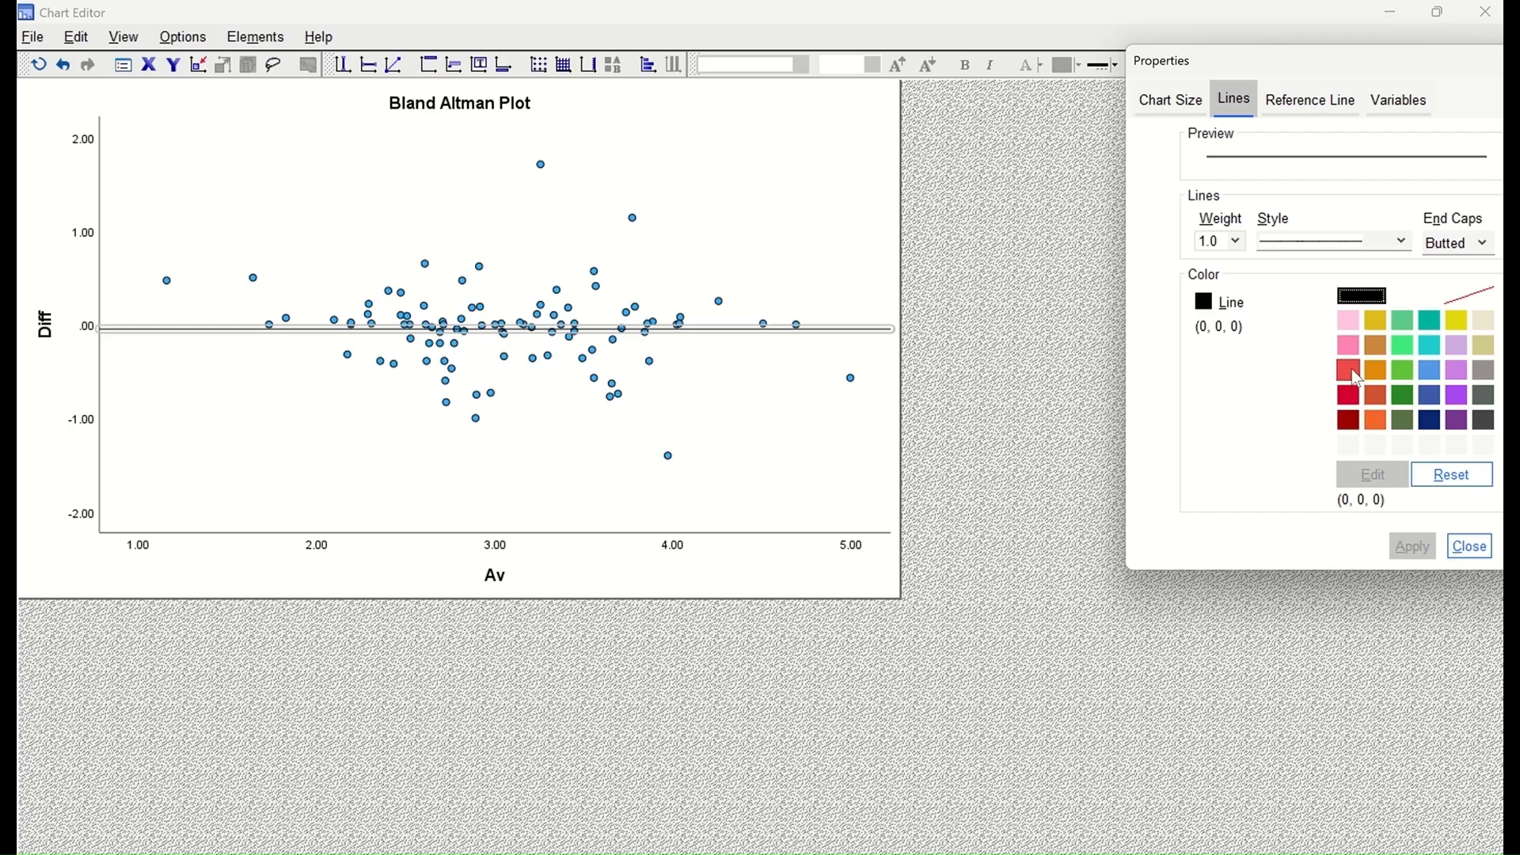
pyautogui.click(1359, 383)
pyautogui.click(1409, 549)
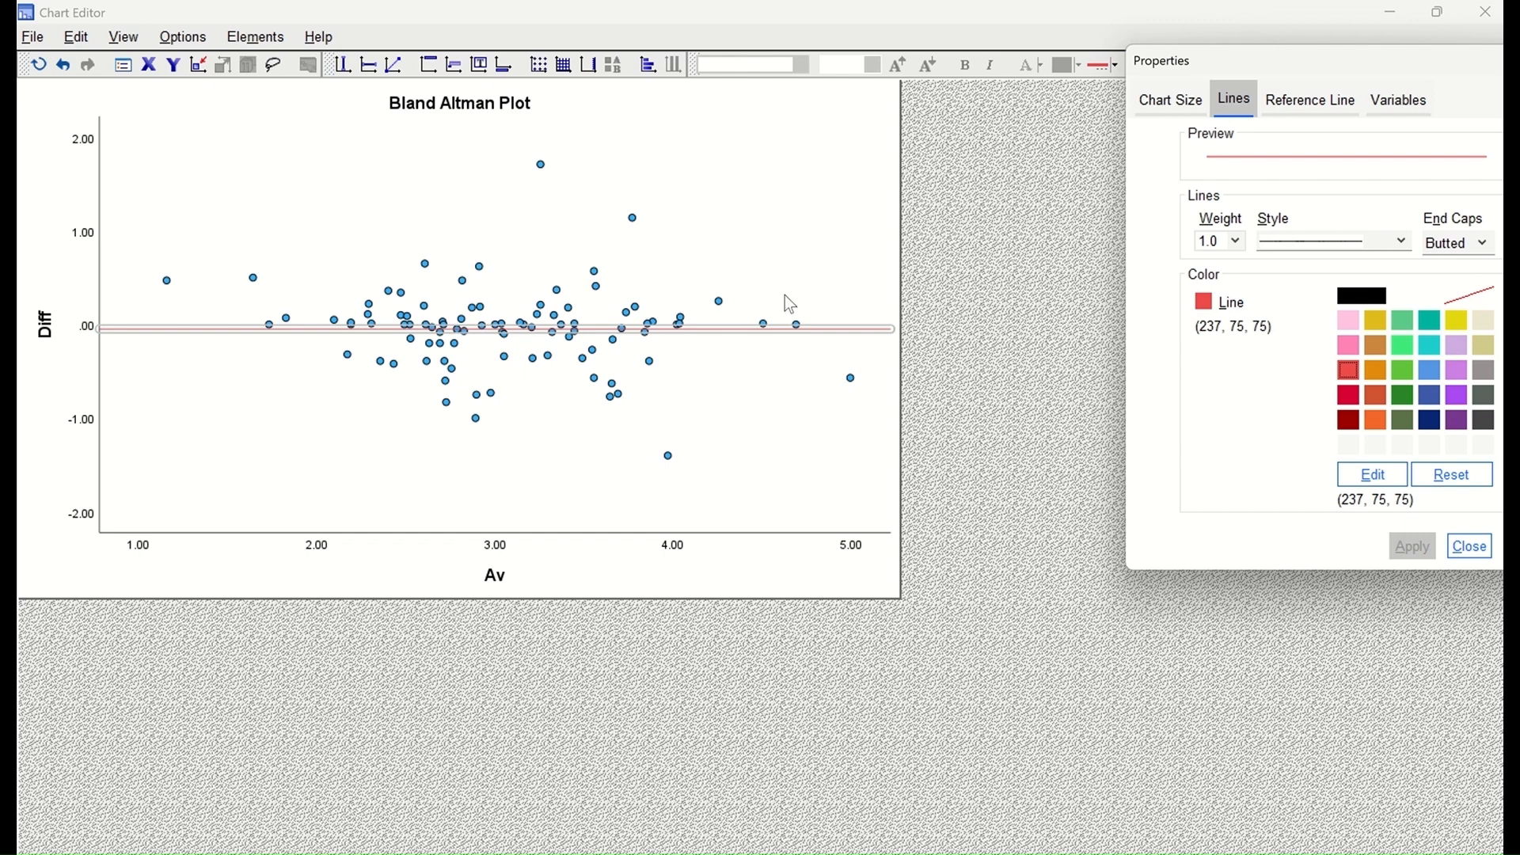
pyautogui.click(635, 329)
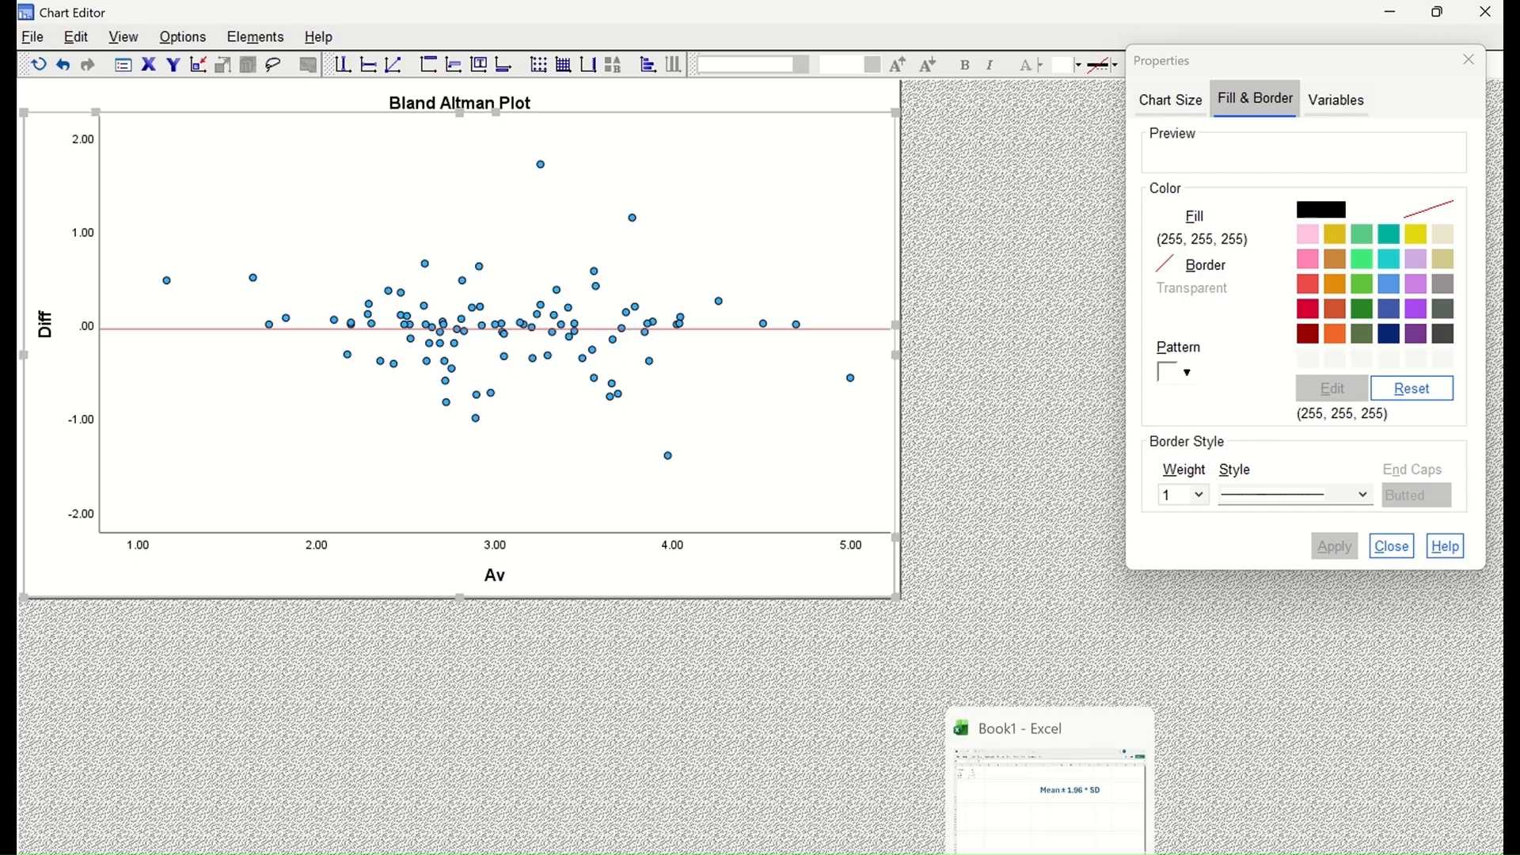
# - Switch to the Book1 workbook in Excel and clear the ULOA and LLOA formulas in cells B4 and B5
pyautogui.click(1051, 854)
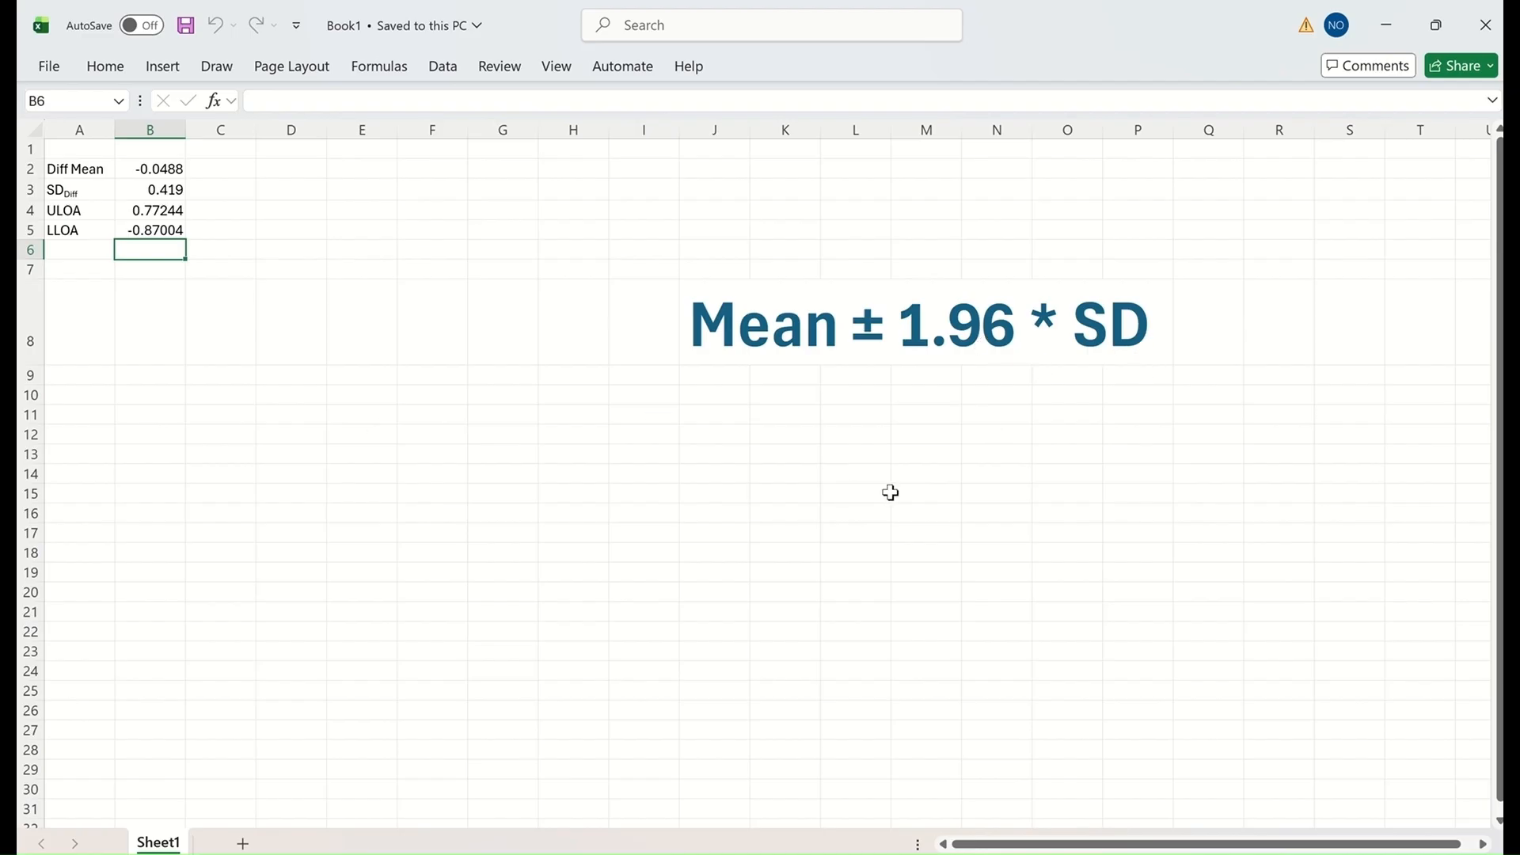
pyautogui.click(83, 170)
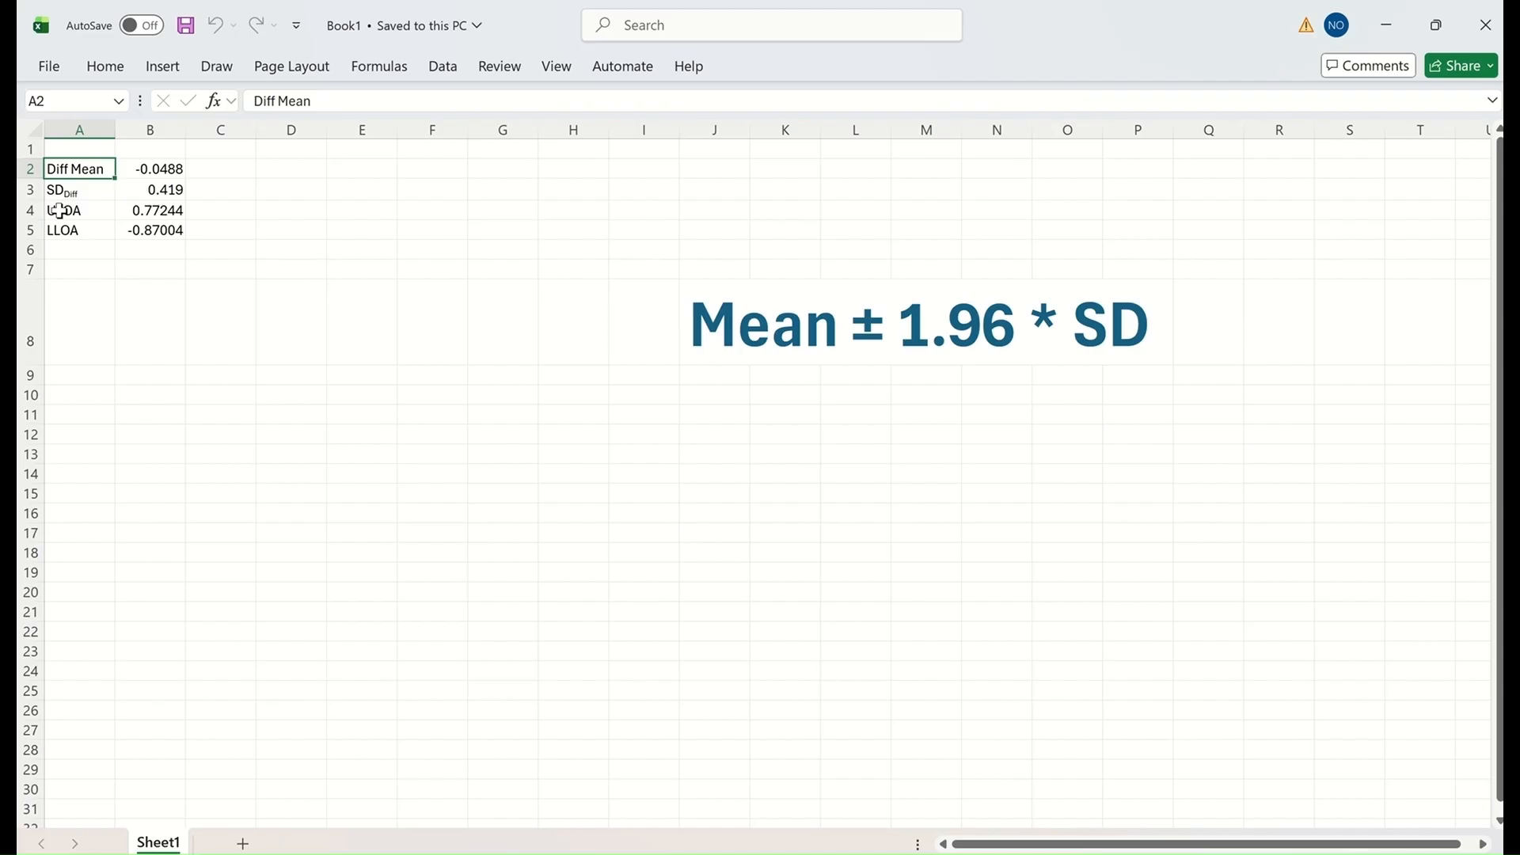
pyautogui.click(166, 212)
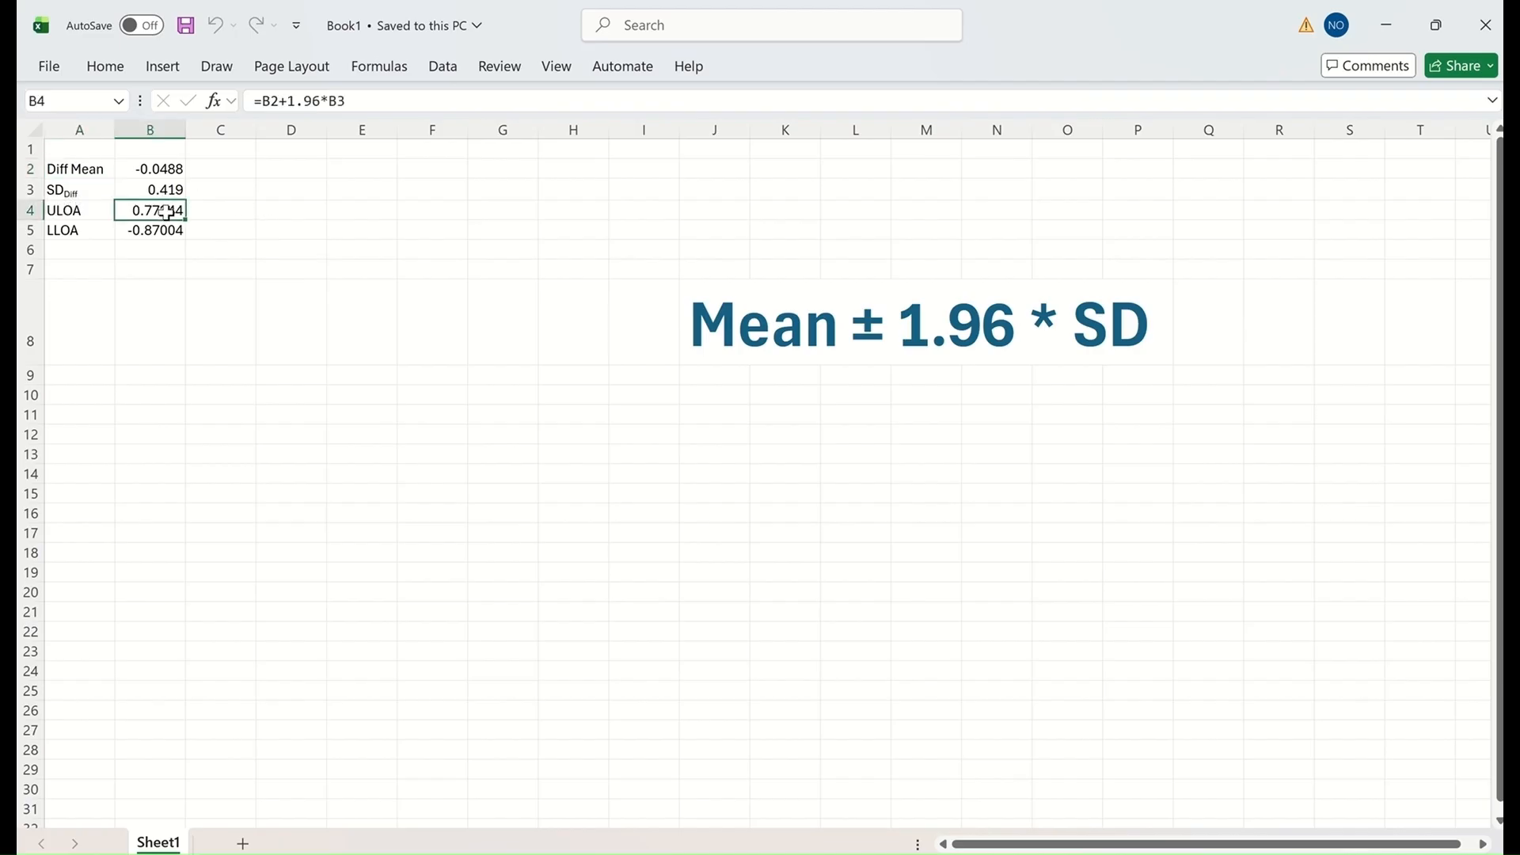
pyautogui.press('Delete')
pyautogui.click(160, 232)
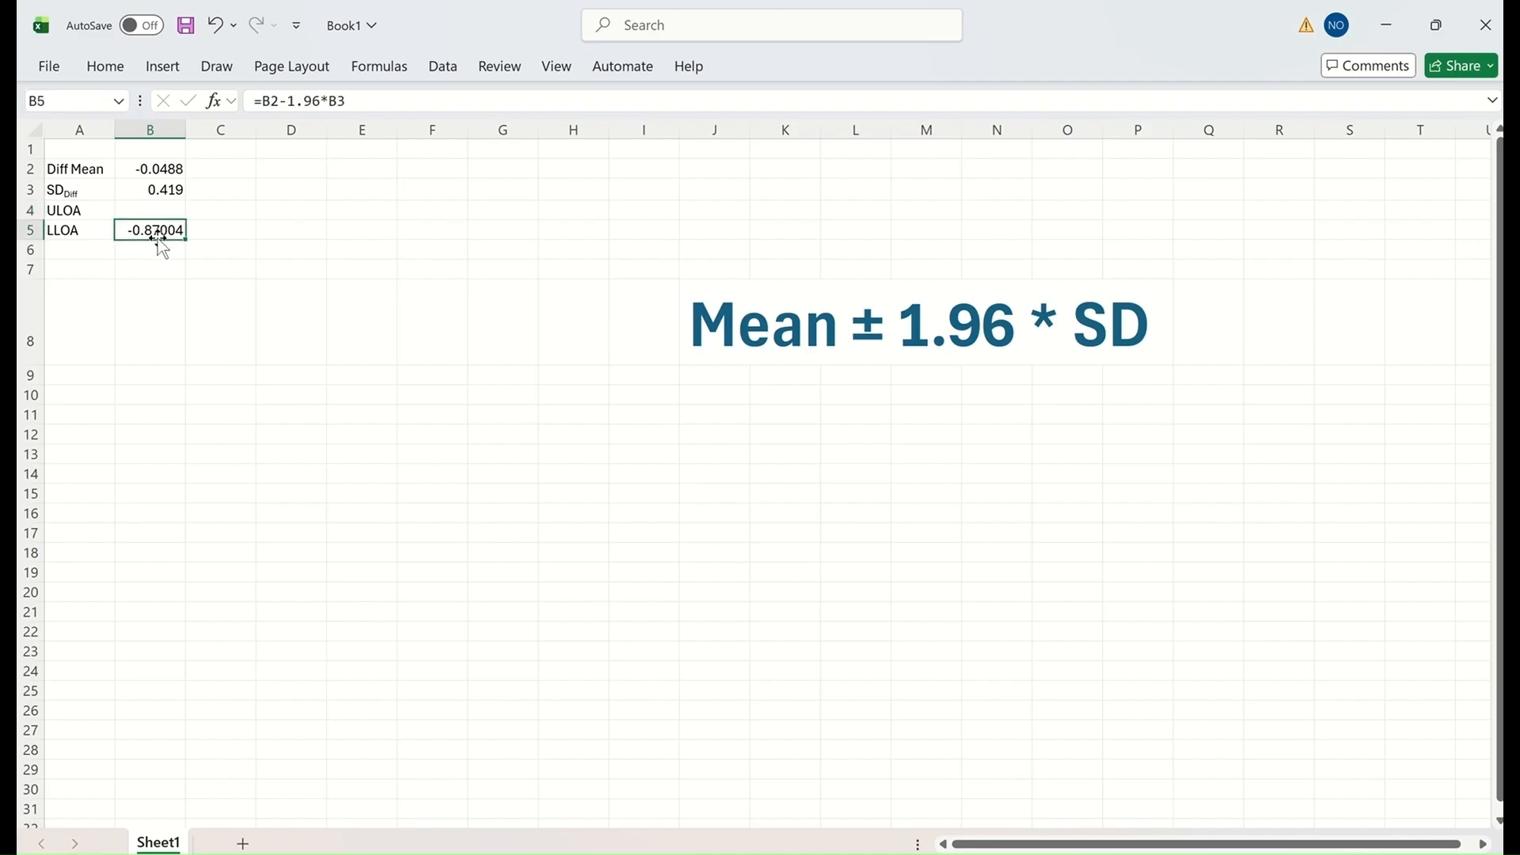
pyautogui.press('Delete')
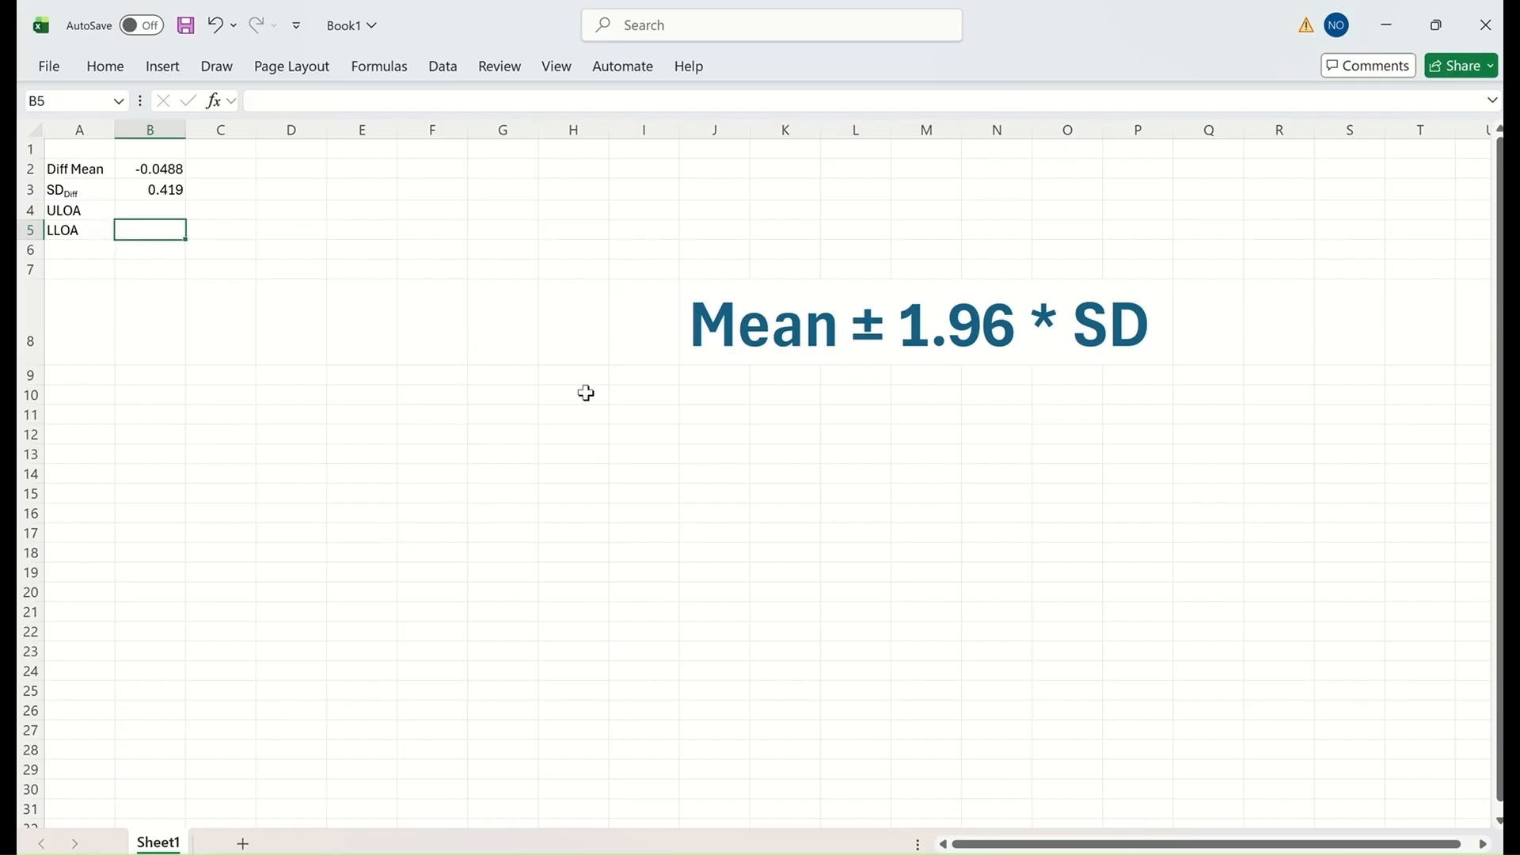
# - Calculate the upper limit of agreement in cell B4 with the formula =B2+1.96*B3
pyautogui.click(145, 207)
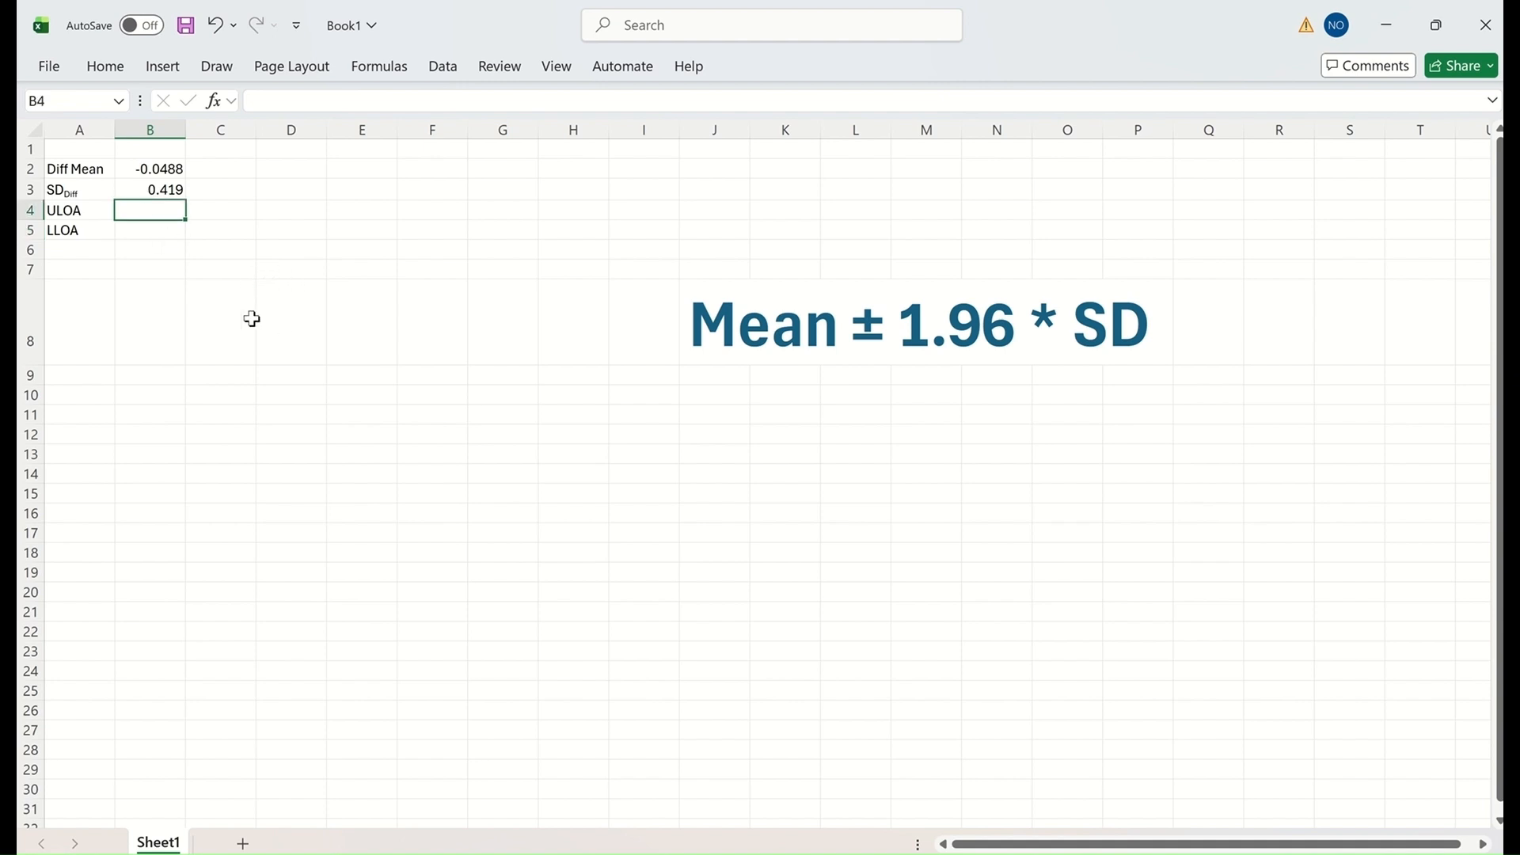
pyautogui.write('=')
pyautogui.click(154, 168)
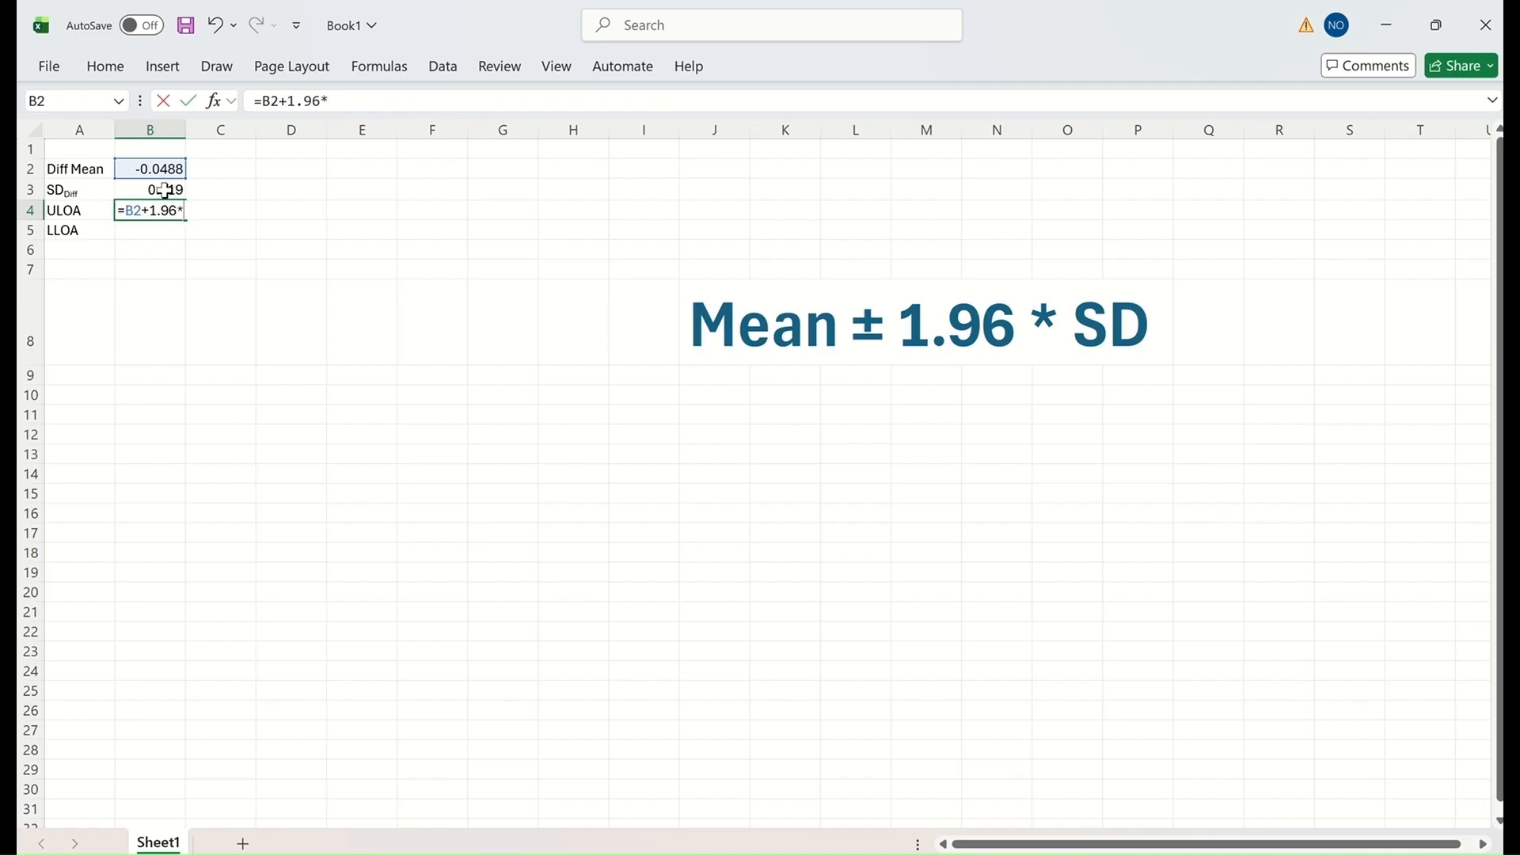
pyautogui.click(164, 190)
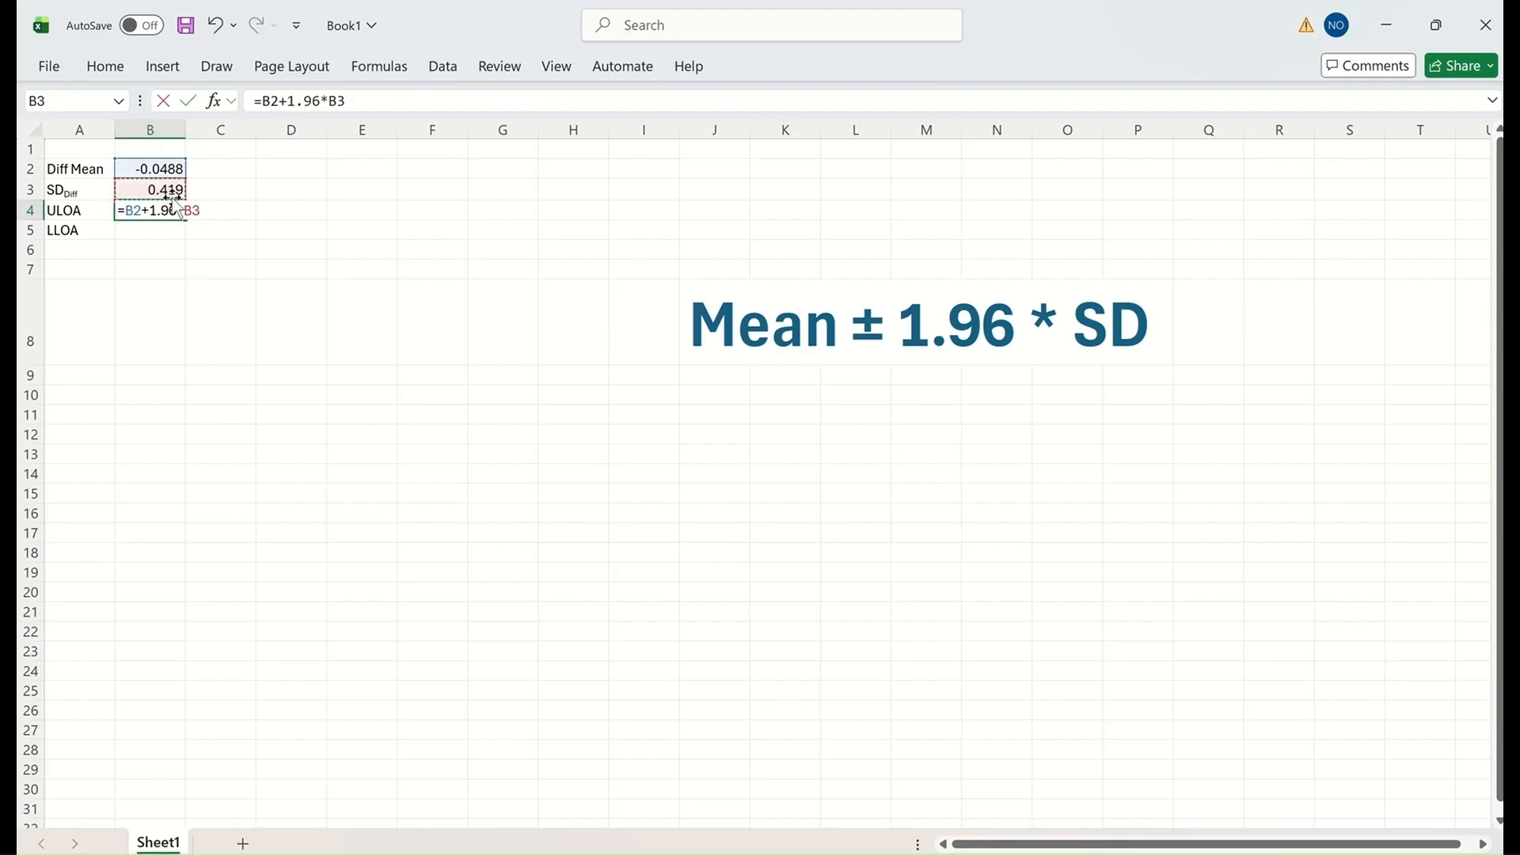
pyautogui.press('Return')
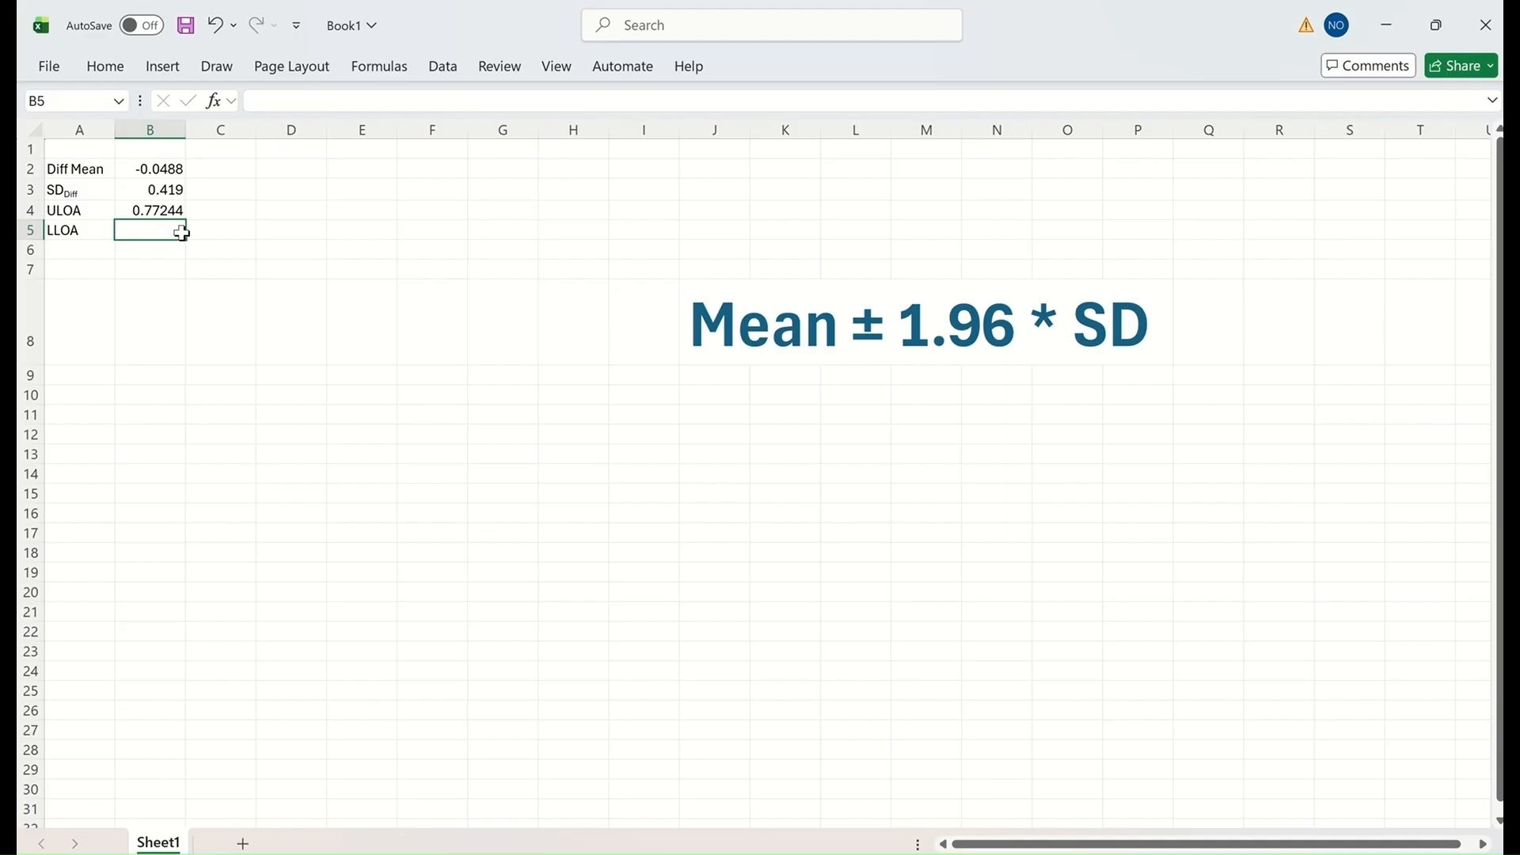
# - Calculate the lower limit of agreement in cell B5 with the formula =B2-1.96*B3
pyautogui.write('=')
pyautogui.click(143, 166)
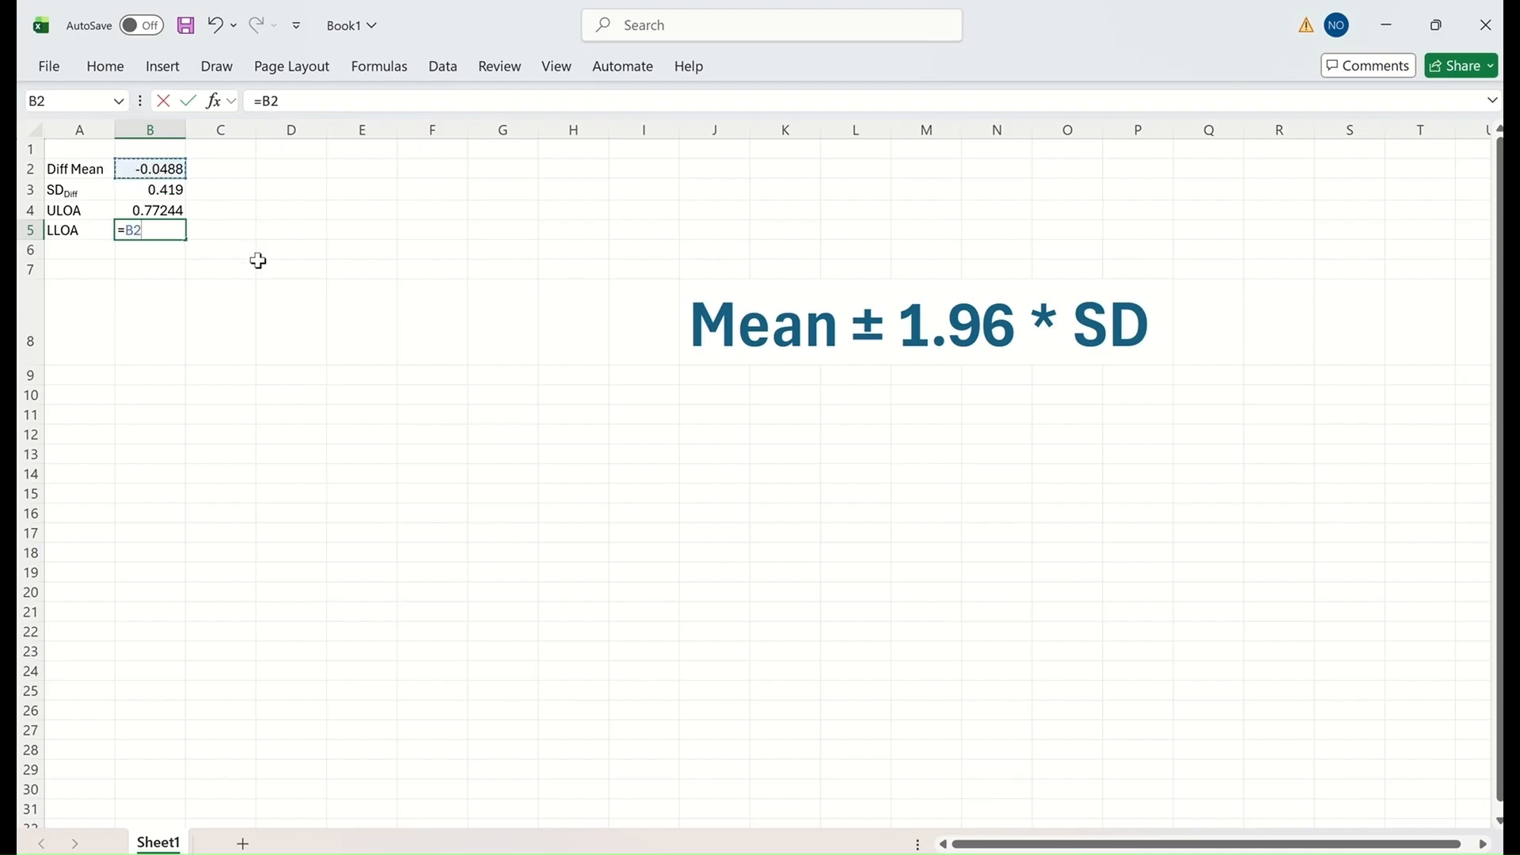
pyautogui.write('_')
pyautogui.press('BackSpace')
pyautogui.write('-1.96*')
pyautogui.click(161, 191)
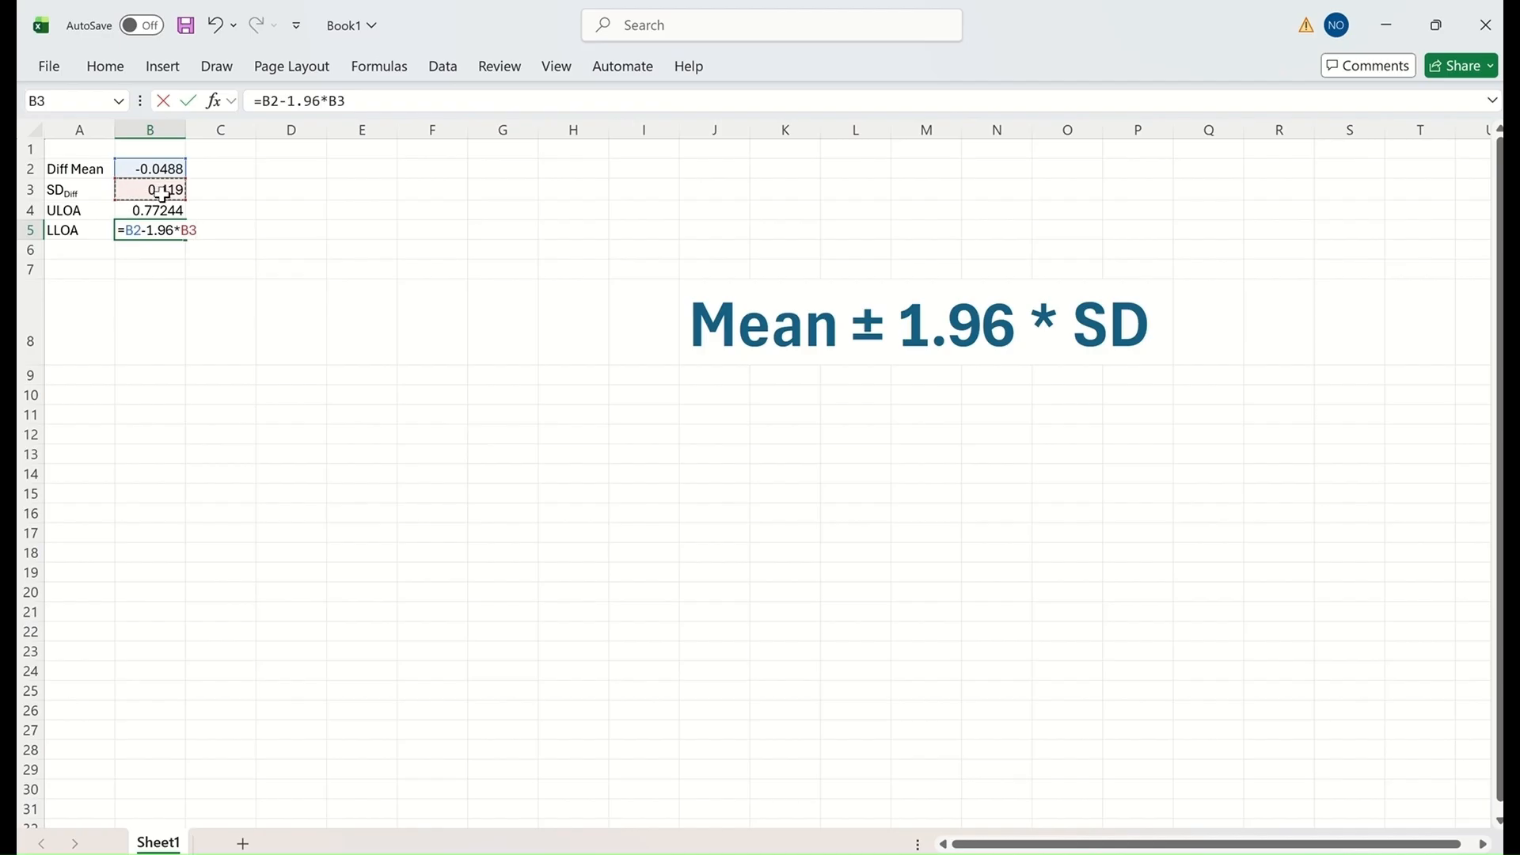
pyautogui.press('Return')
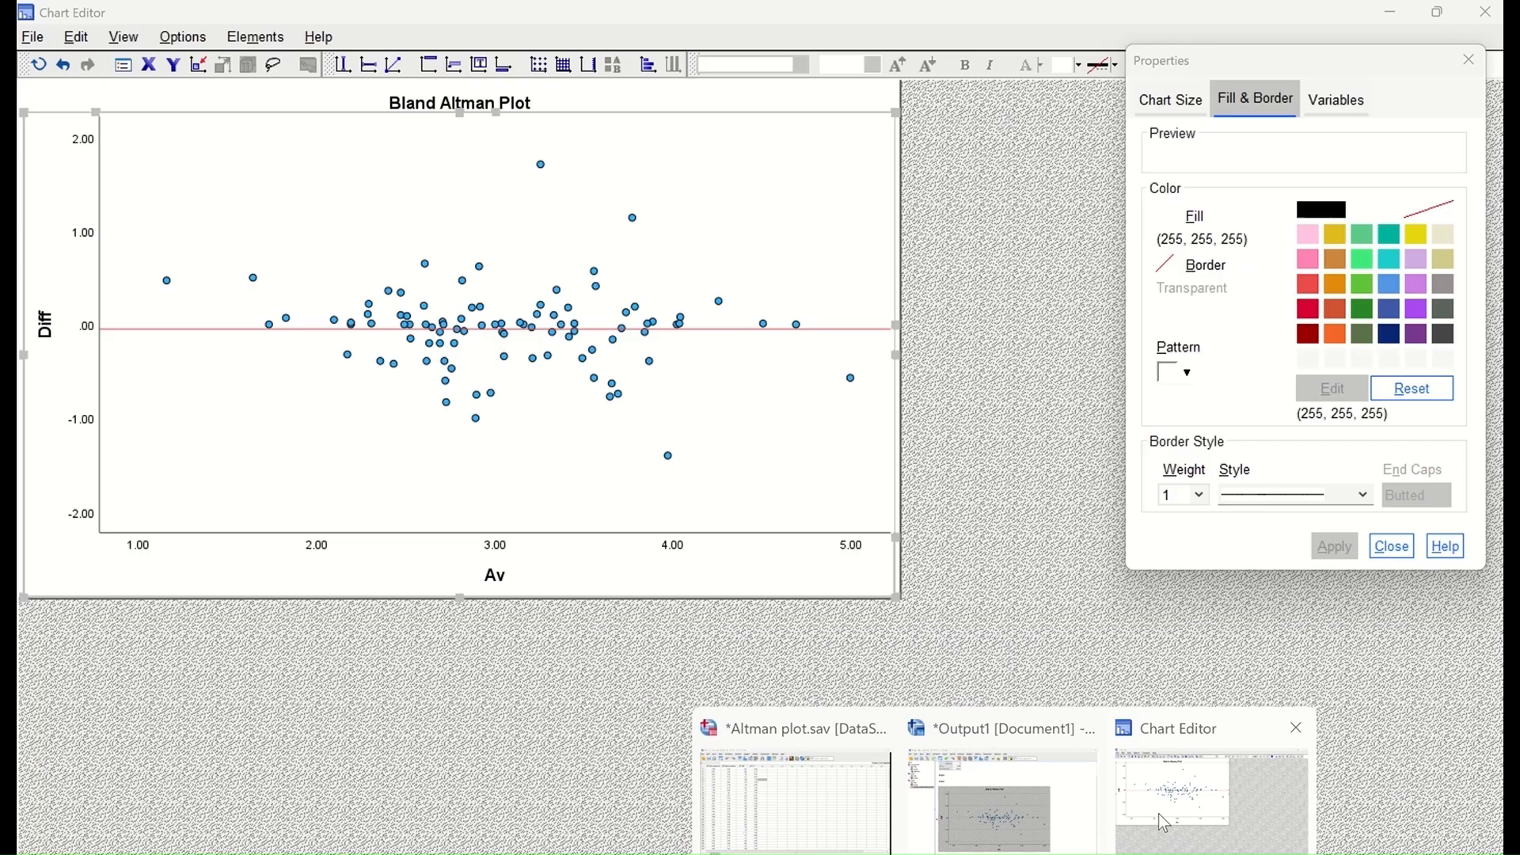
# - Switch to the SPSS Chart Editor and add a horizontal reference line to the Diff axis at position 0.772
pyautogui.click(1132, 835)
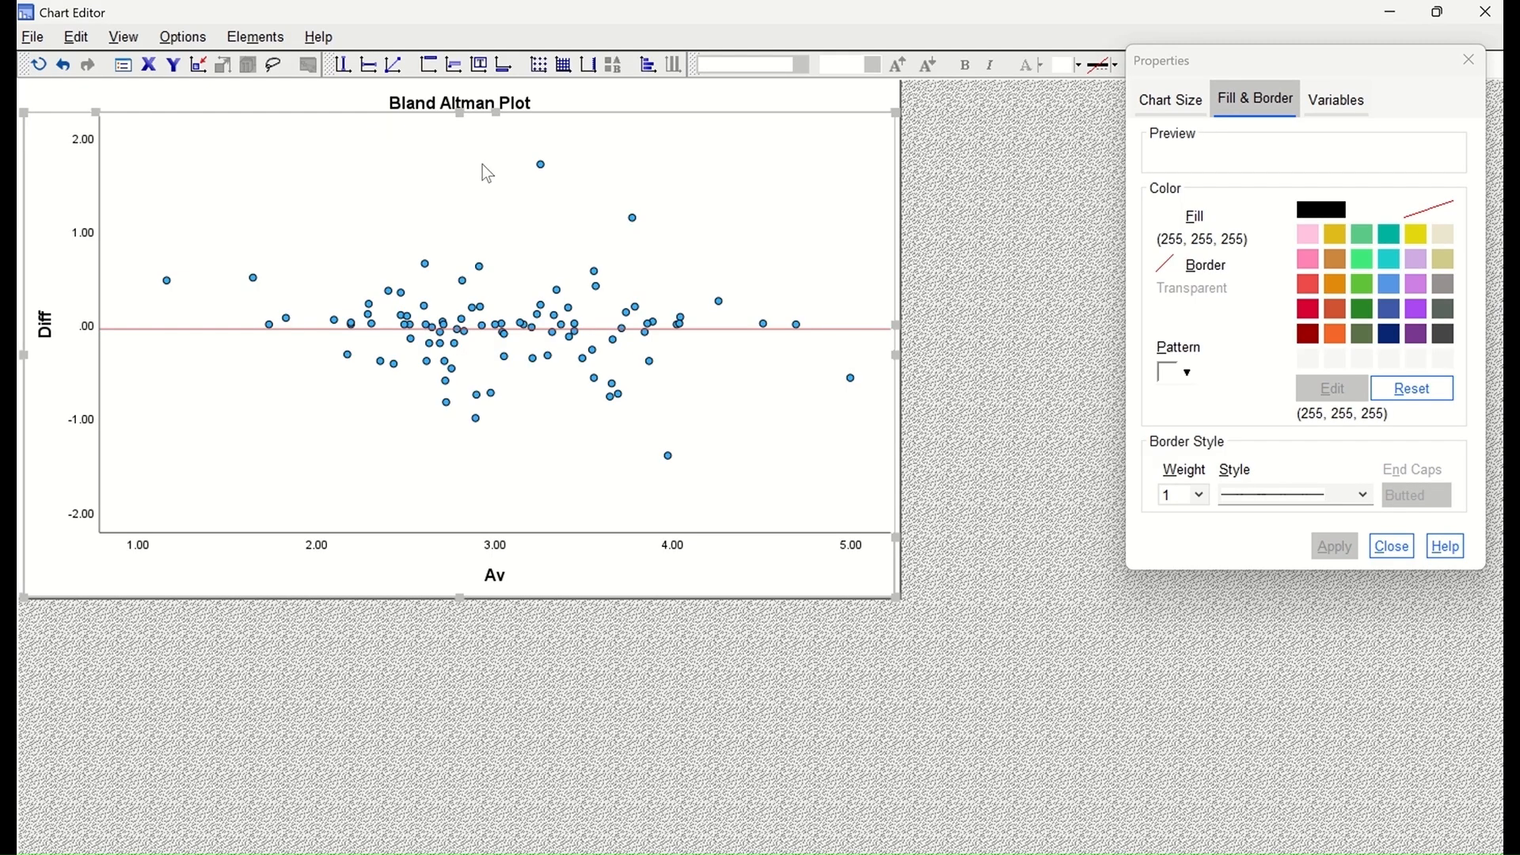
pyautogui.click(369, 65)
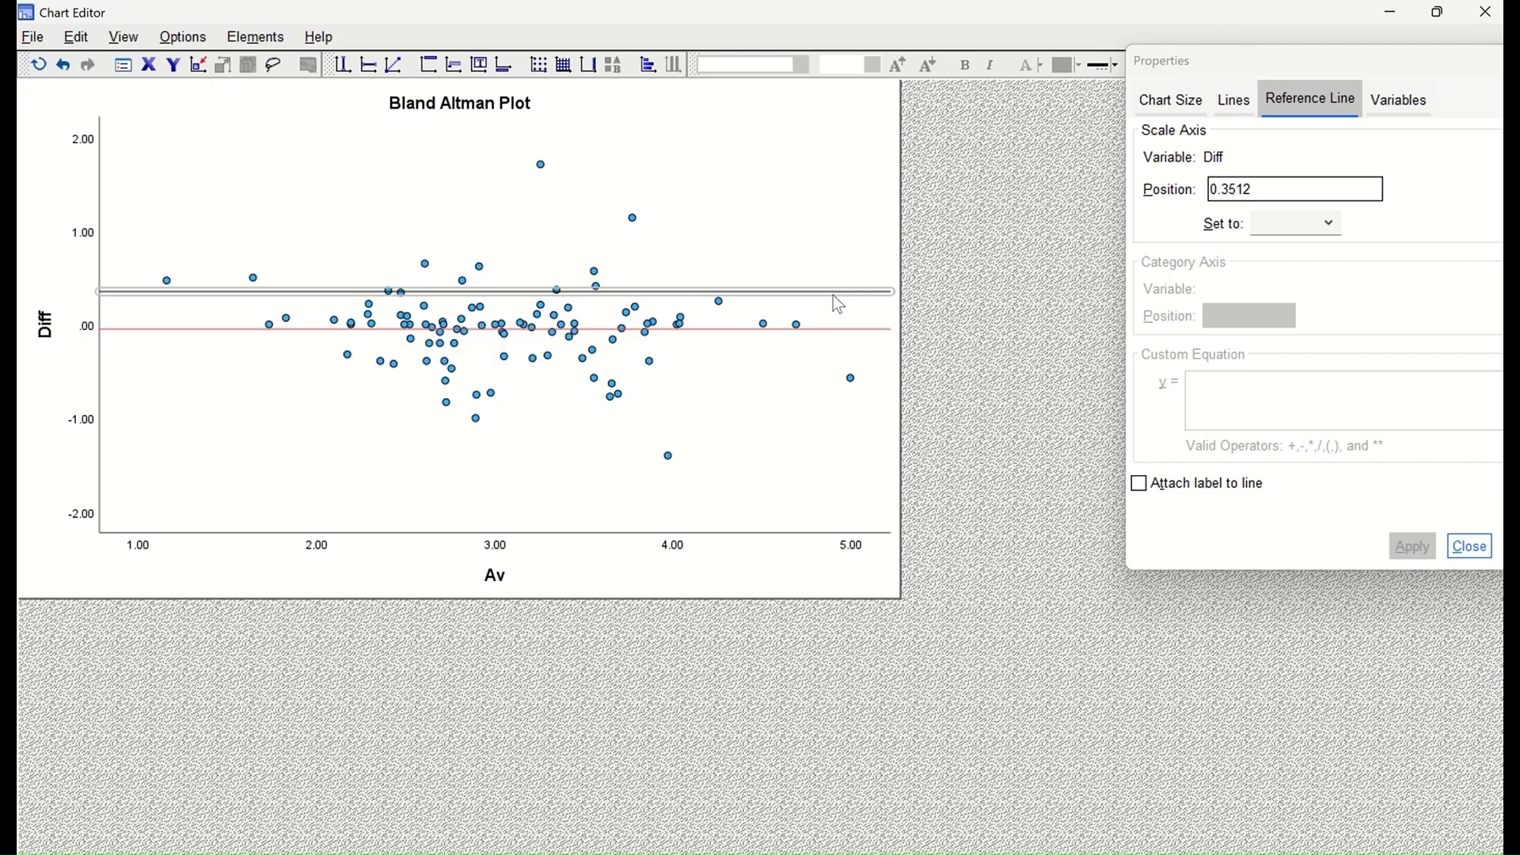
pyautogui.moveTo(1260, 190); pyautogui.dragTo(1200, 198)
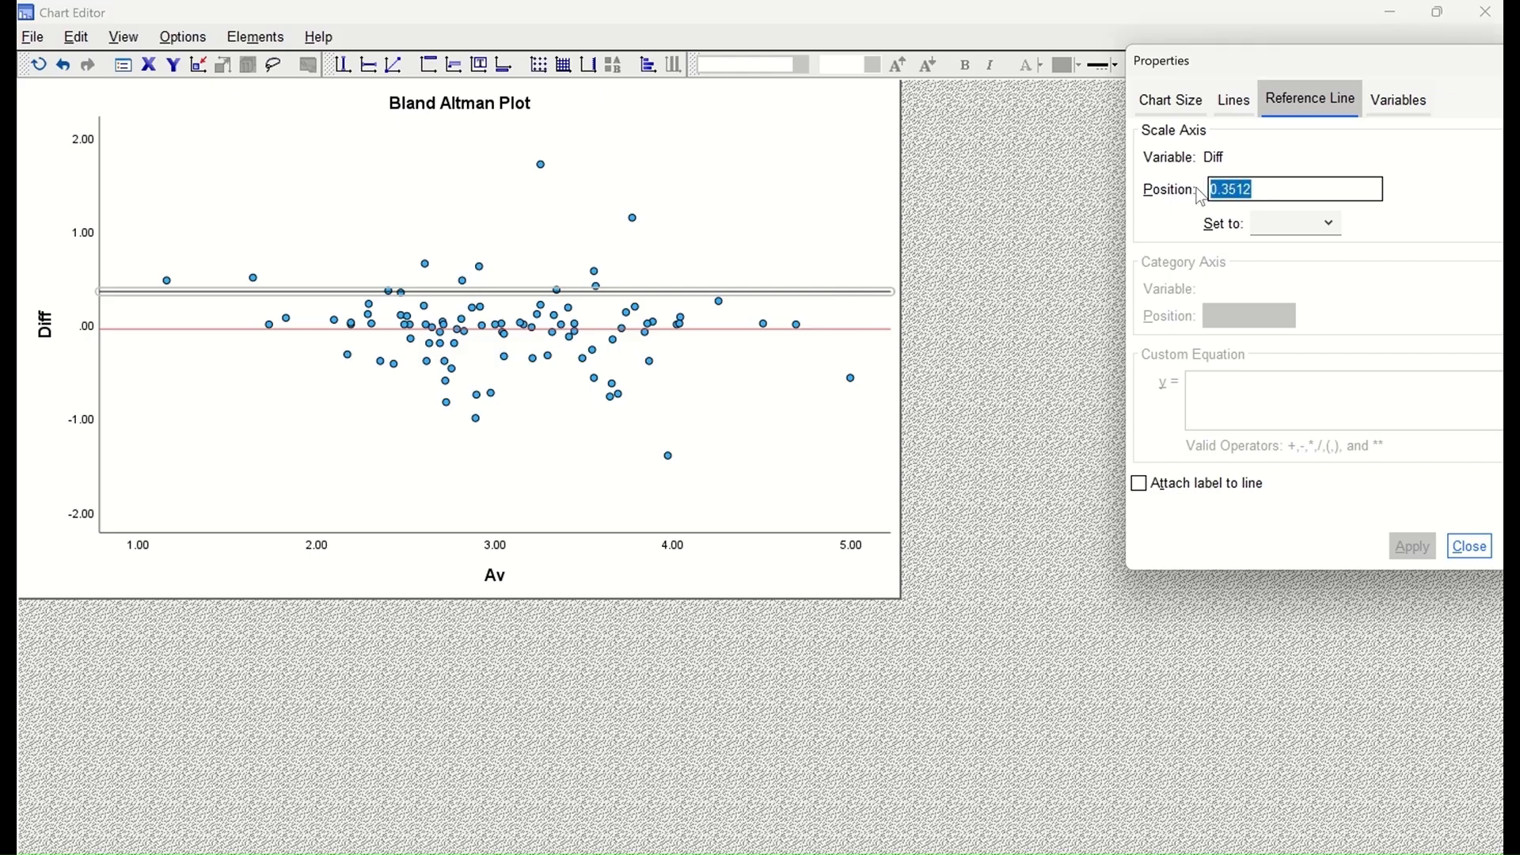
pyautogui.write('0.')
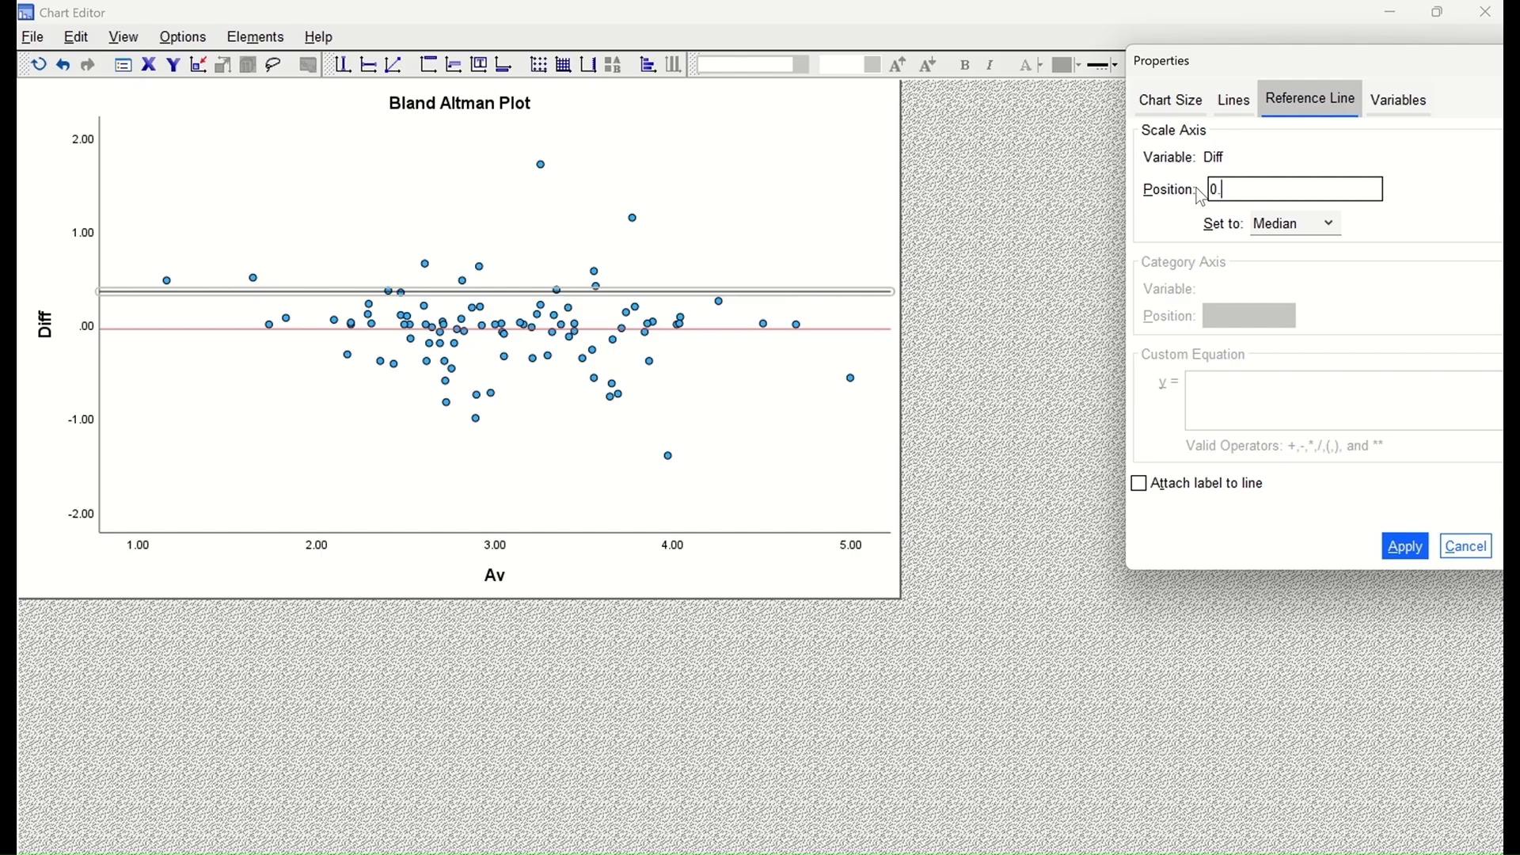
pyautogui.write('772')
pyautogui.click(1409, 548)
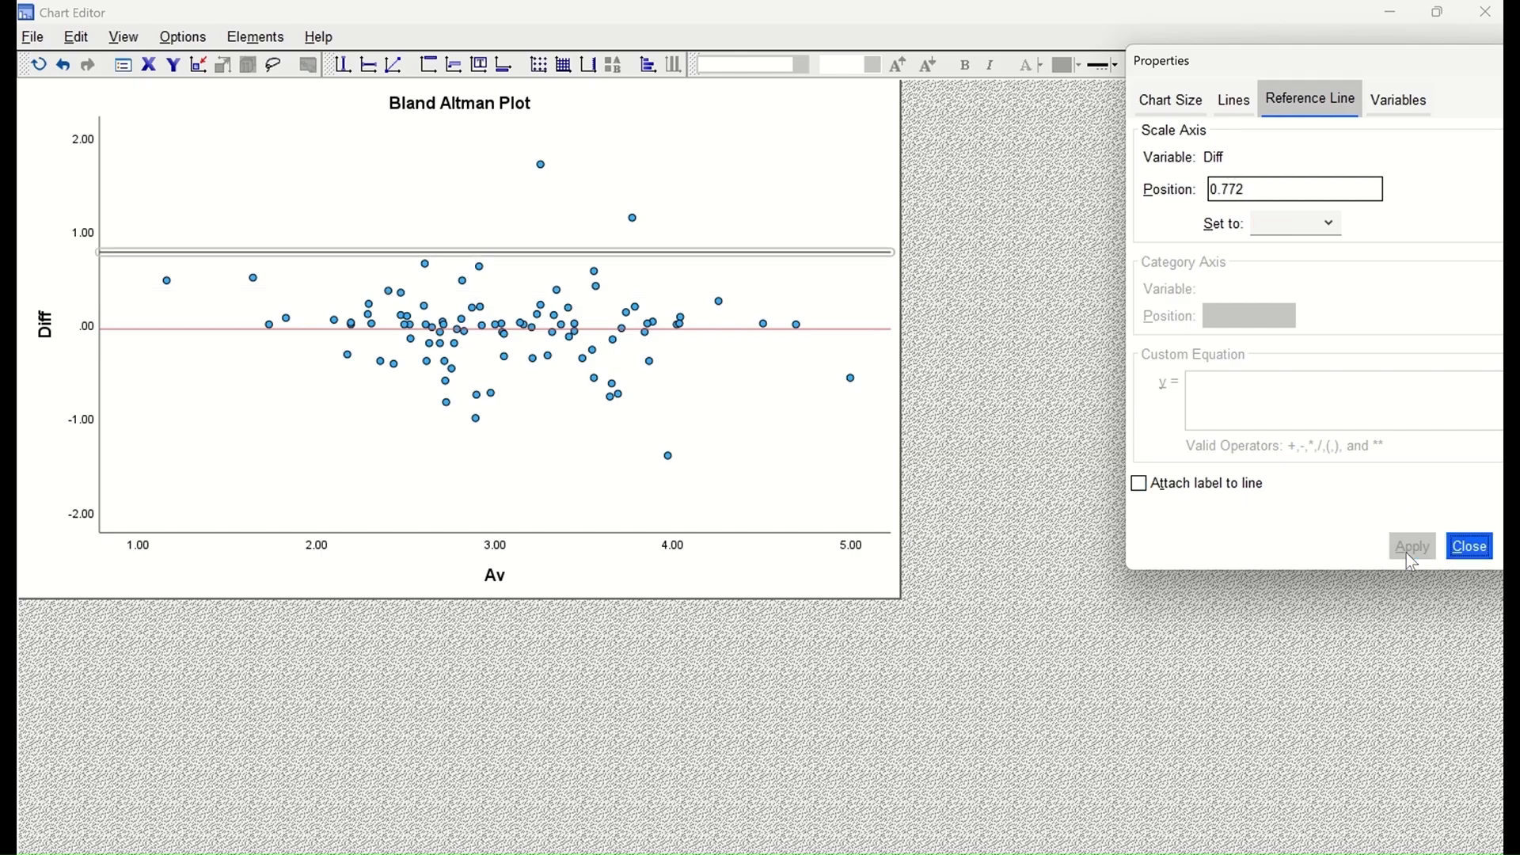
# - Color the upper limit reference line teal (0, 180, 160) and deselect it
pyautogui.click(1236, 100)
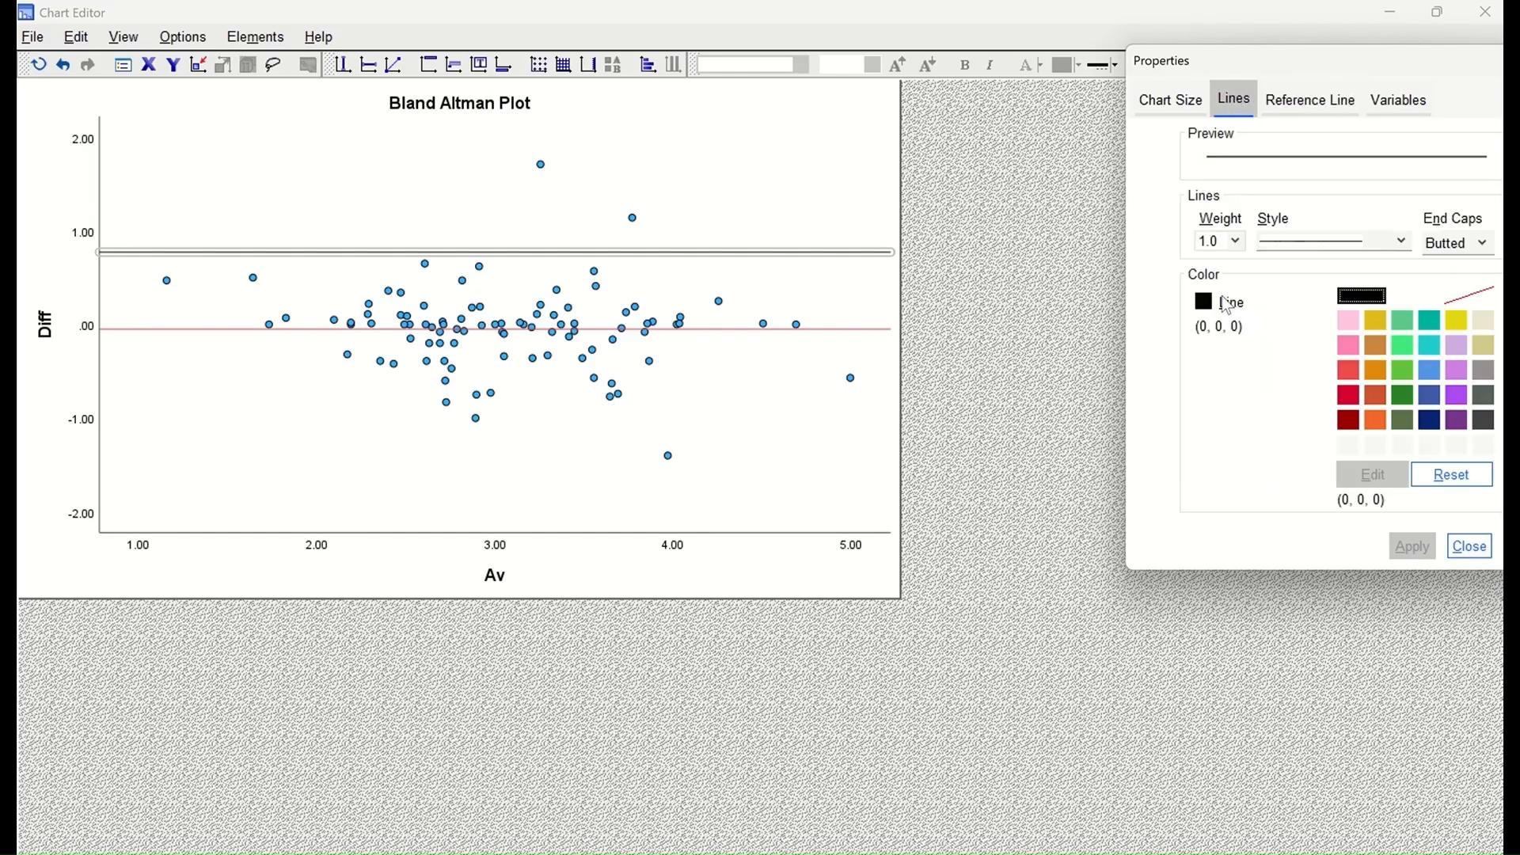
pyautogui.click(1430, 322)
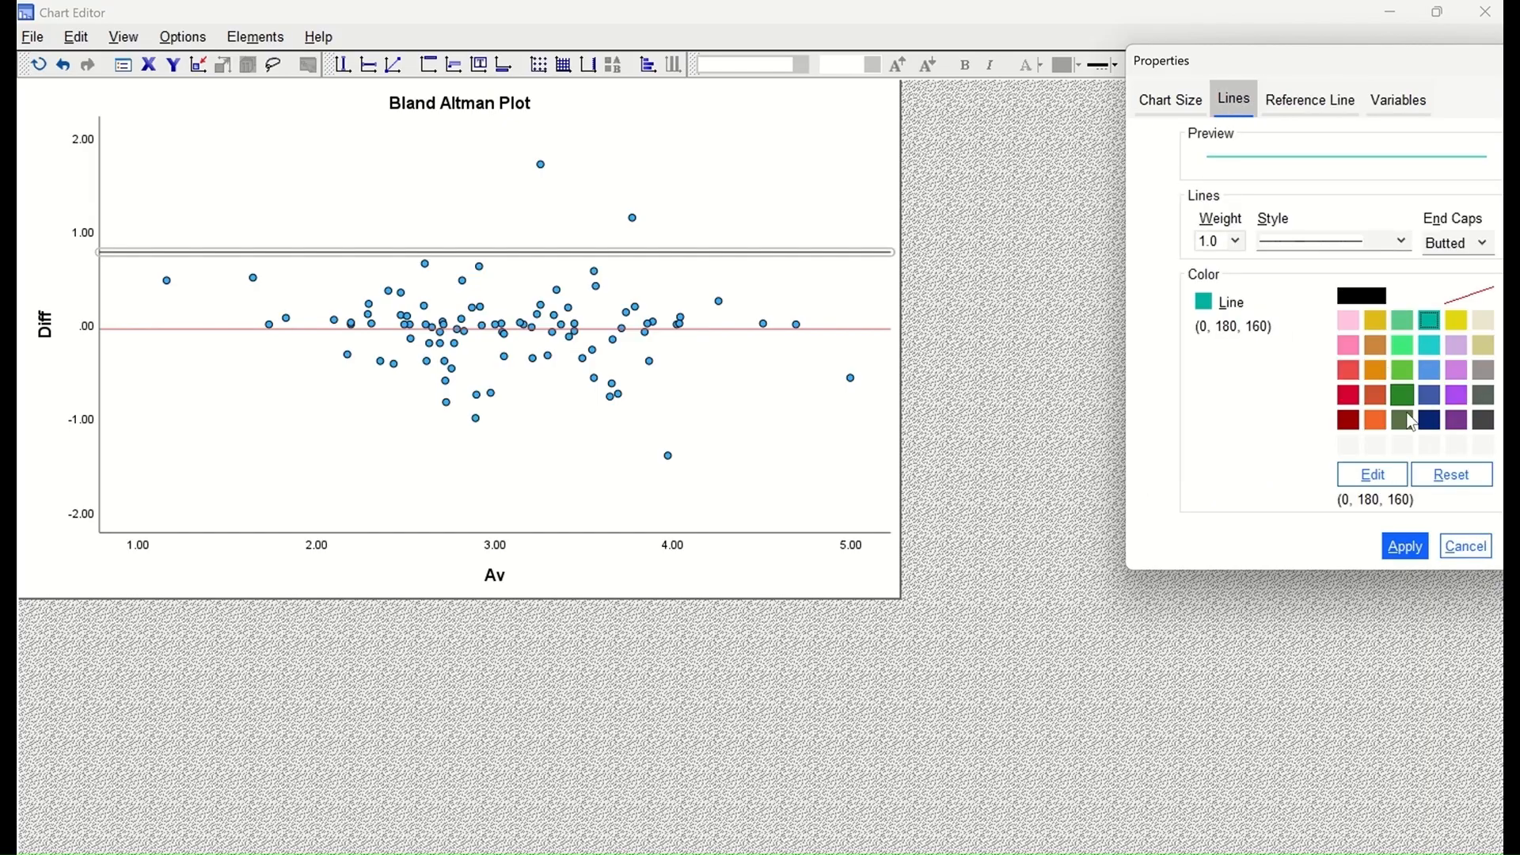
pyautogui.click(1403, 554)
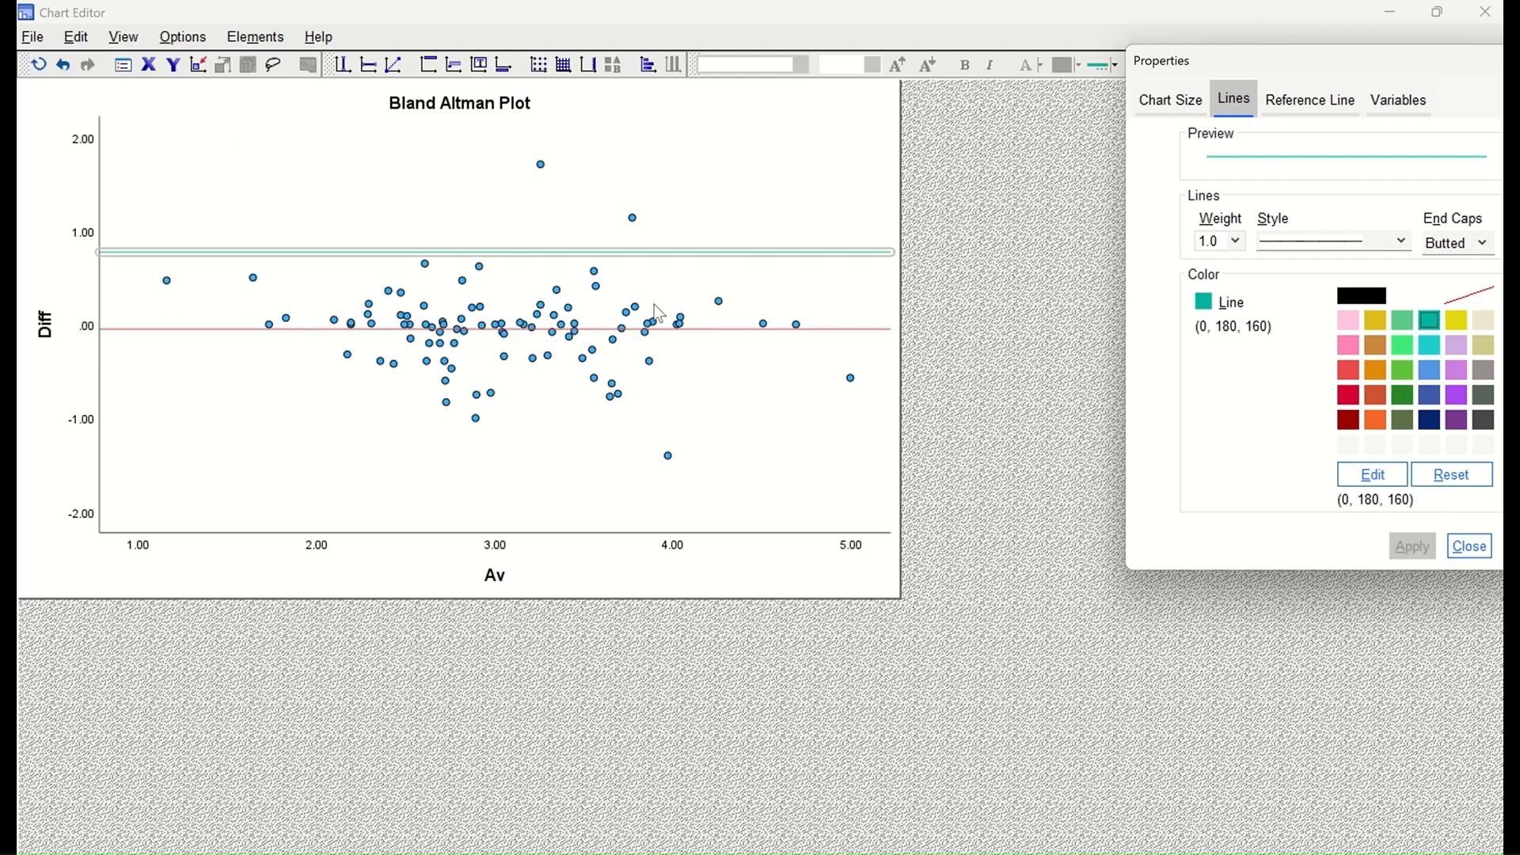
pyautogui.click(501, 414)
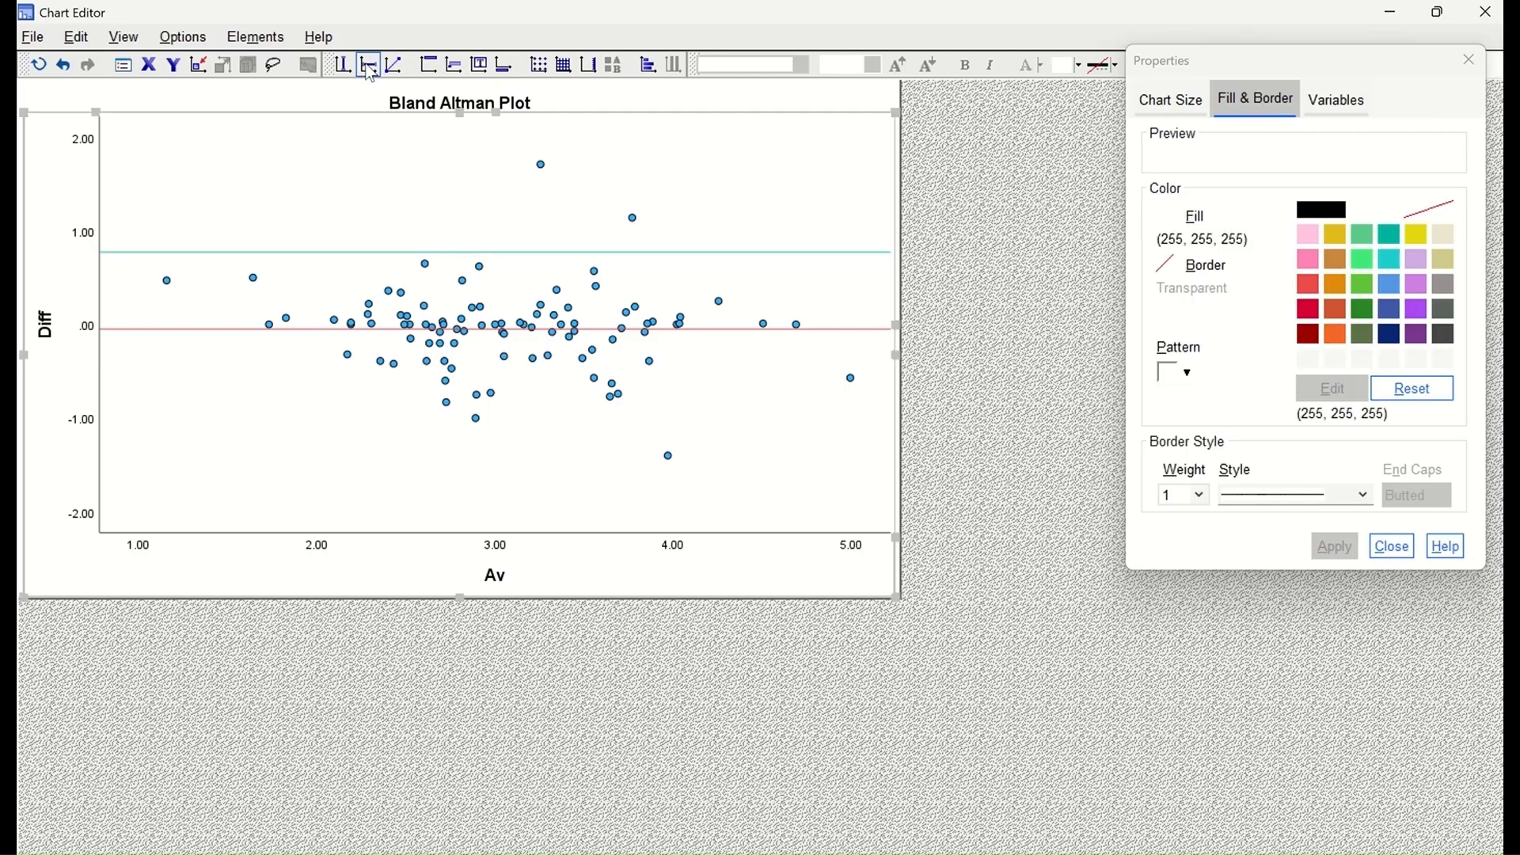
# - Add another horizontal reference line to the Diff axis at position -0.87
pyautogui.click(369, 65)
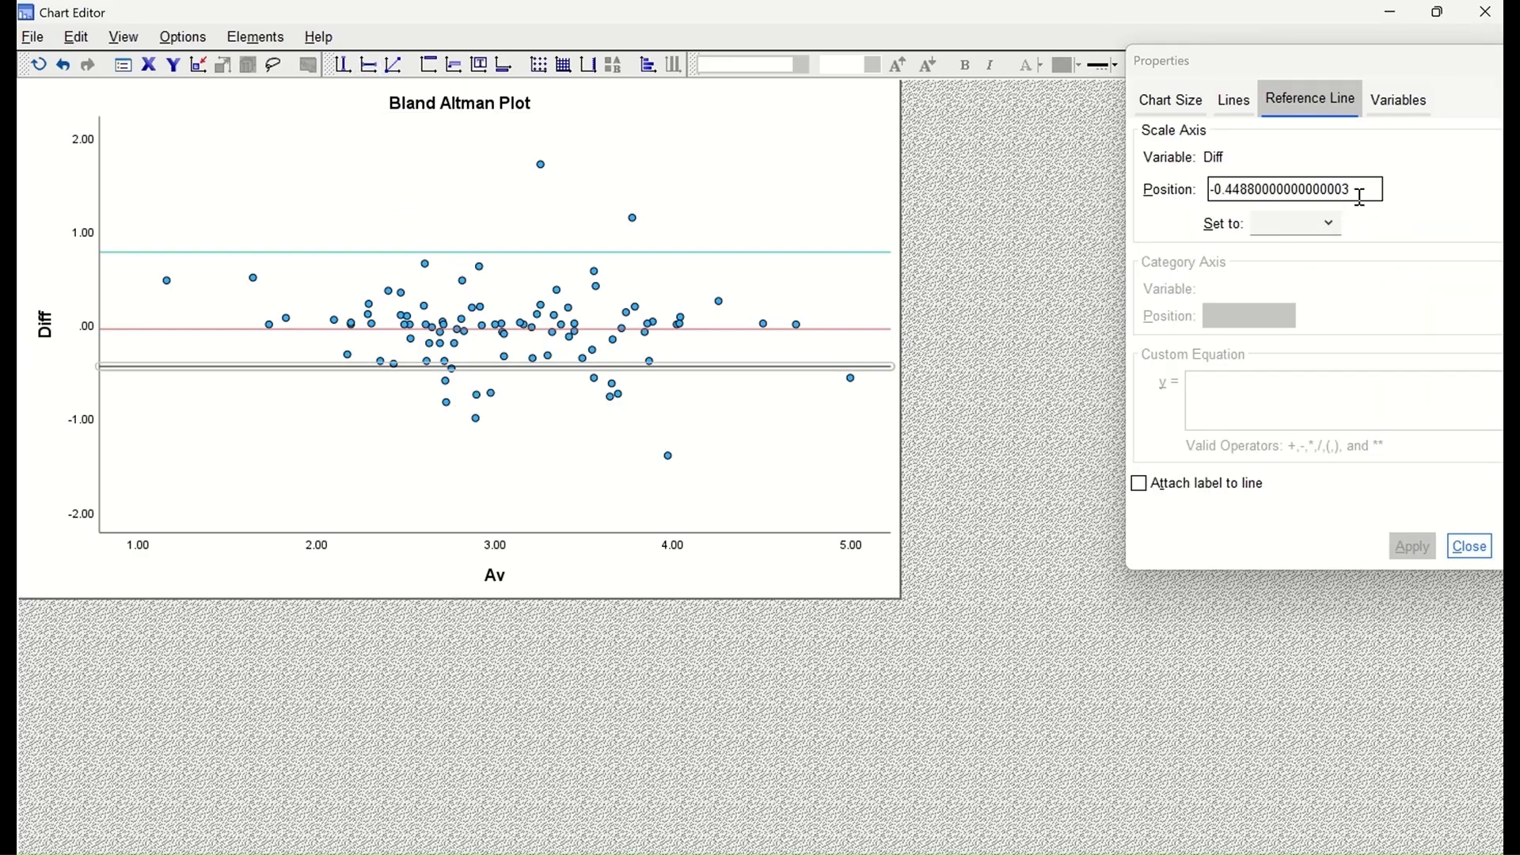
pyautogui.moveTo(1358, 190); pyautogui.dragTo(1240, 190)
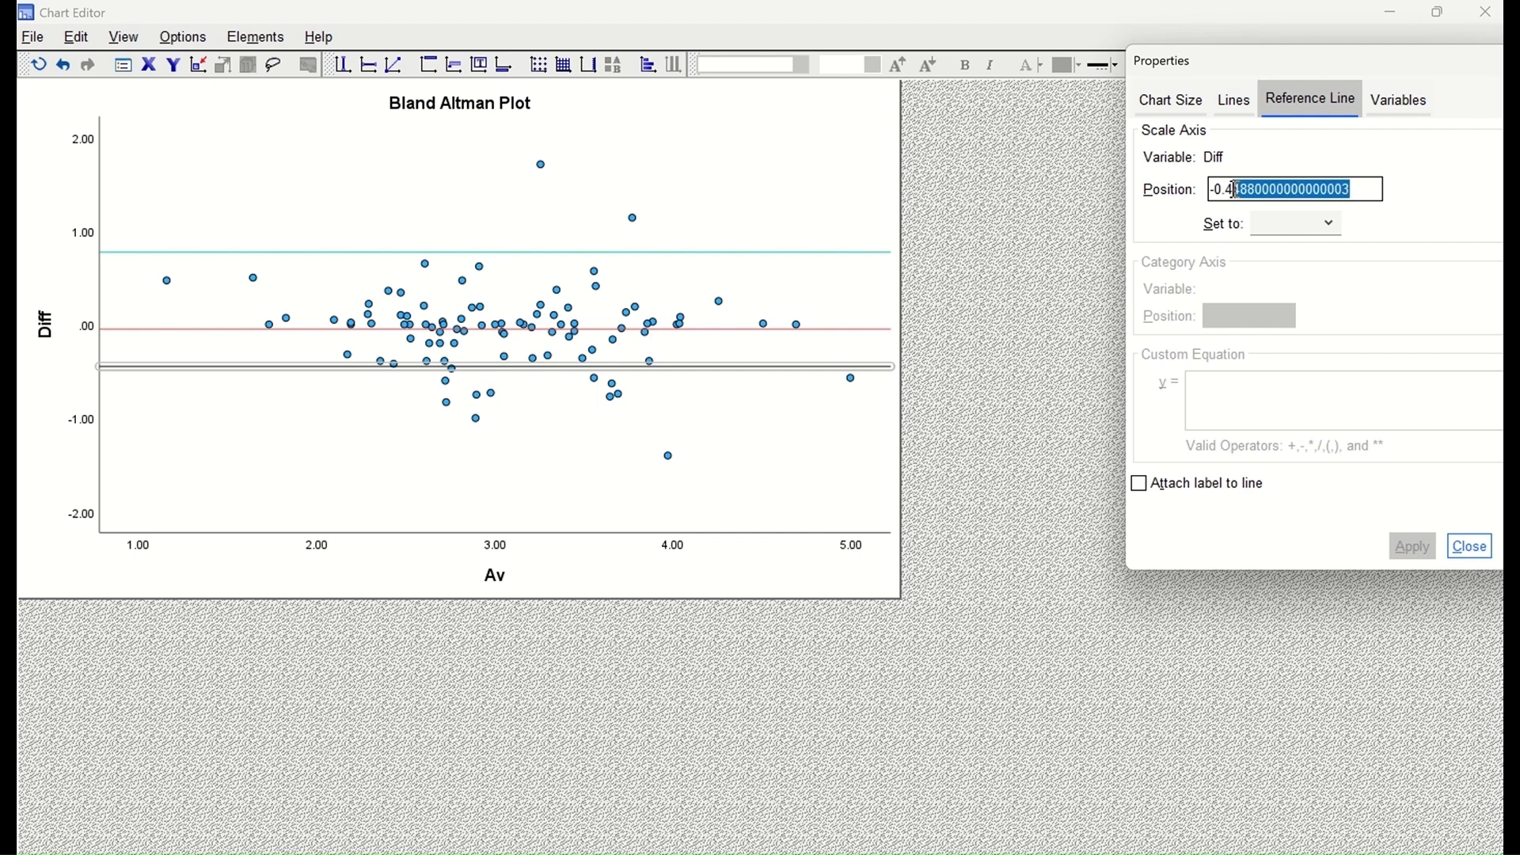
pyautogui.press('BackSpace')
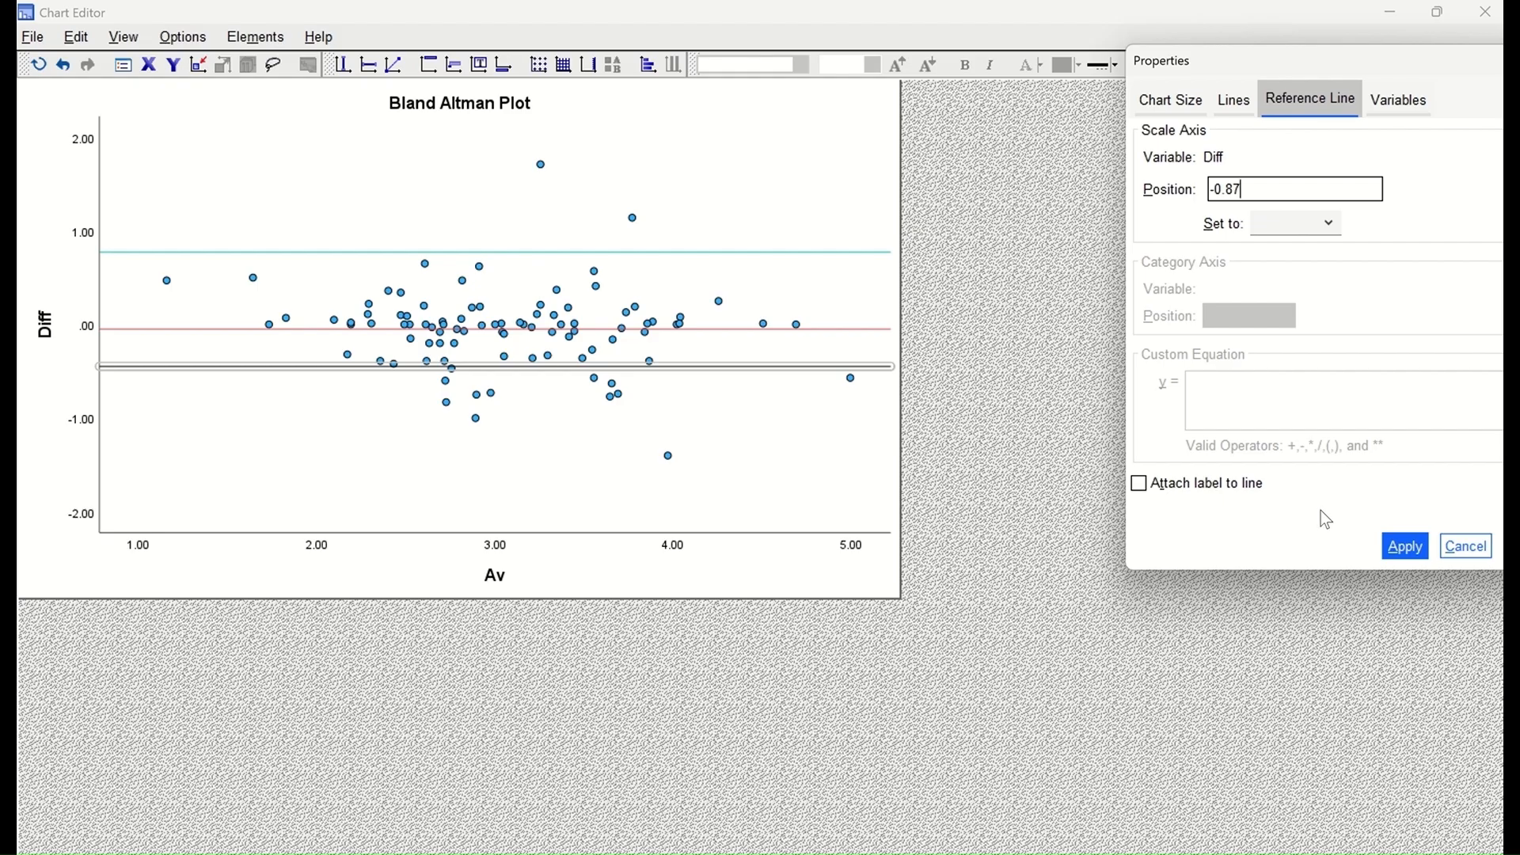
pyautogui.click(1409, 552)
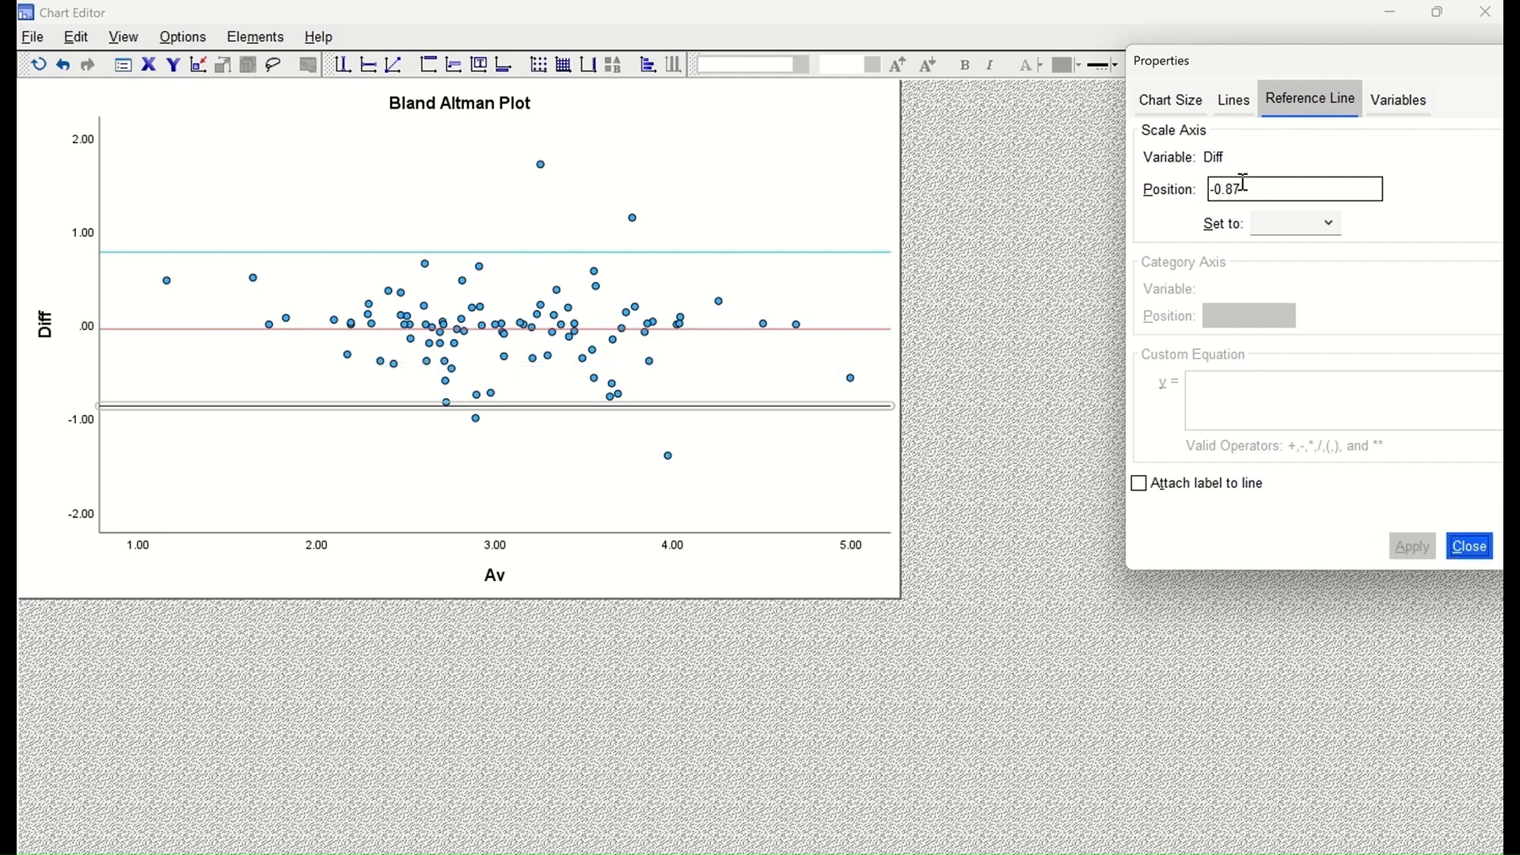
# - Color the lower limit reference line blue (63, 90, 168), close its properties and deselect it
pyautogui.click(1232, 103)
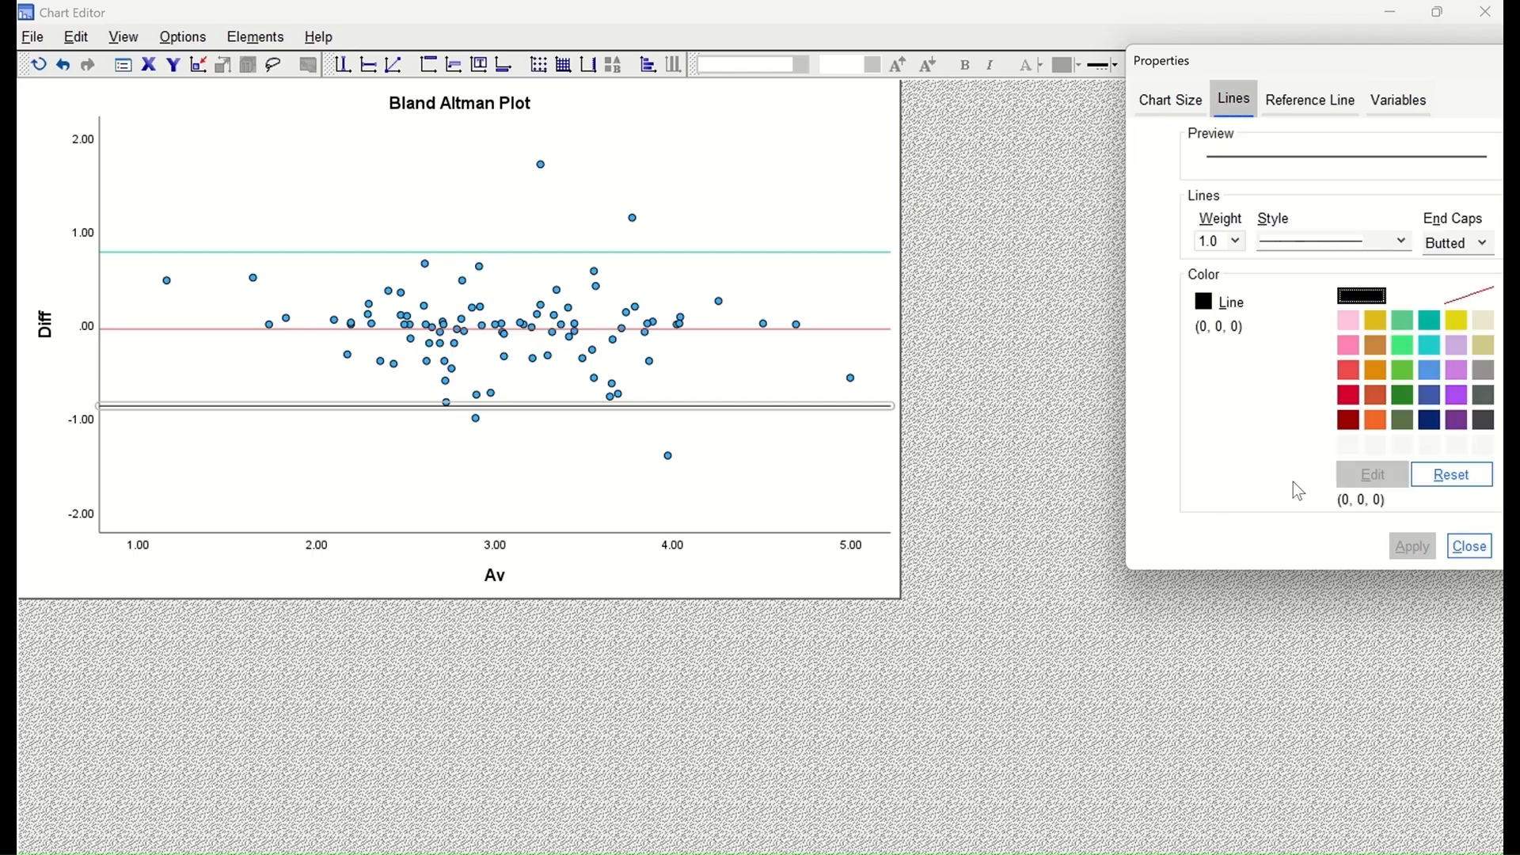
pyautogui.click(1430, 396)
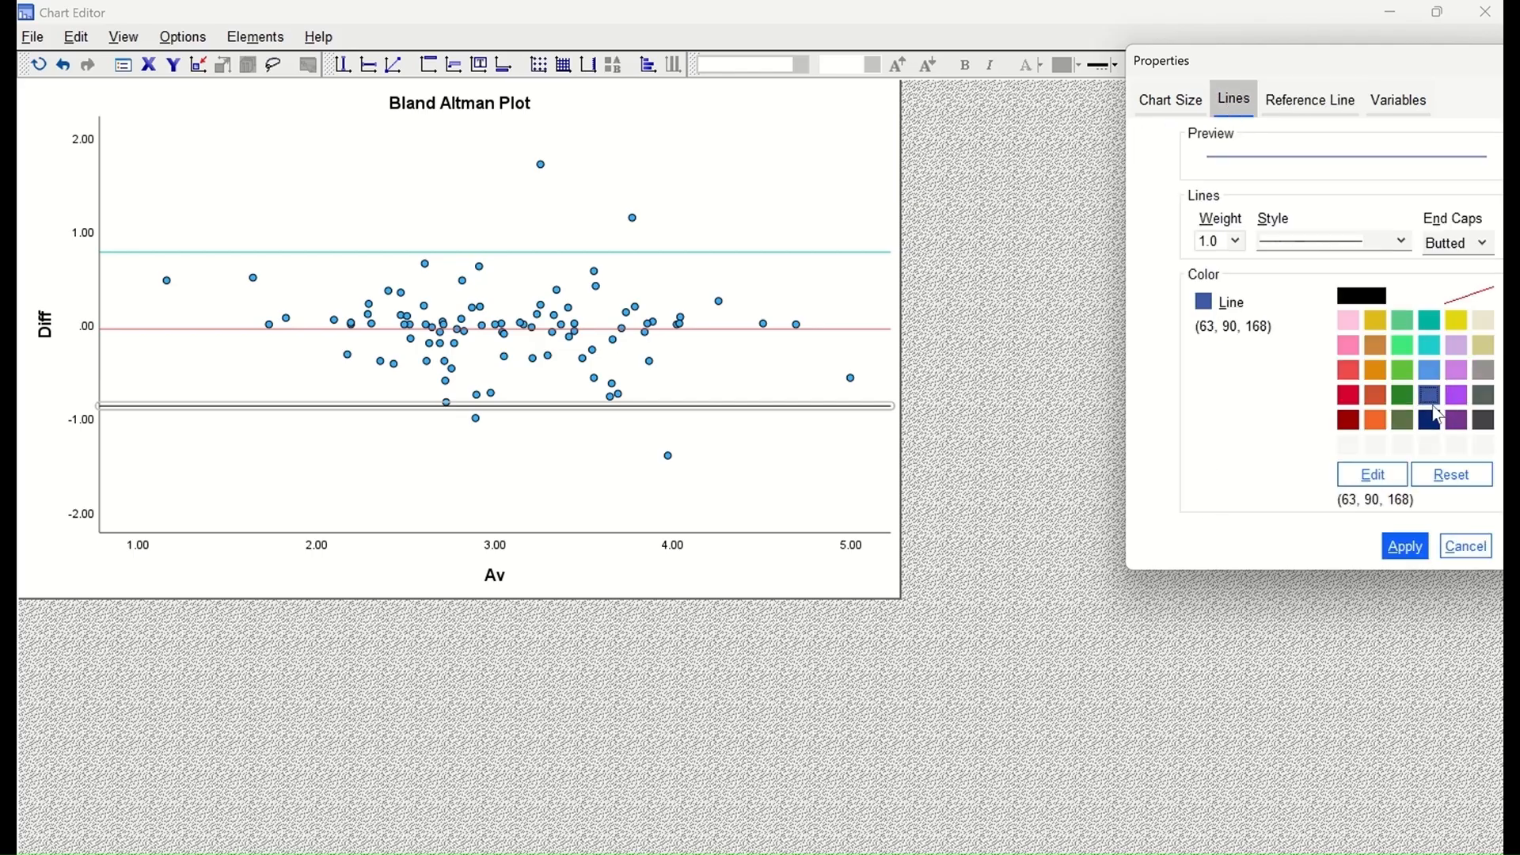
pyautogui.click(1406, 547)
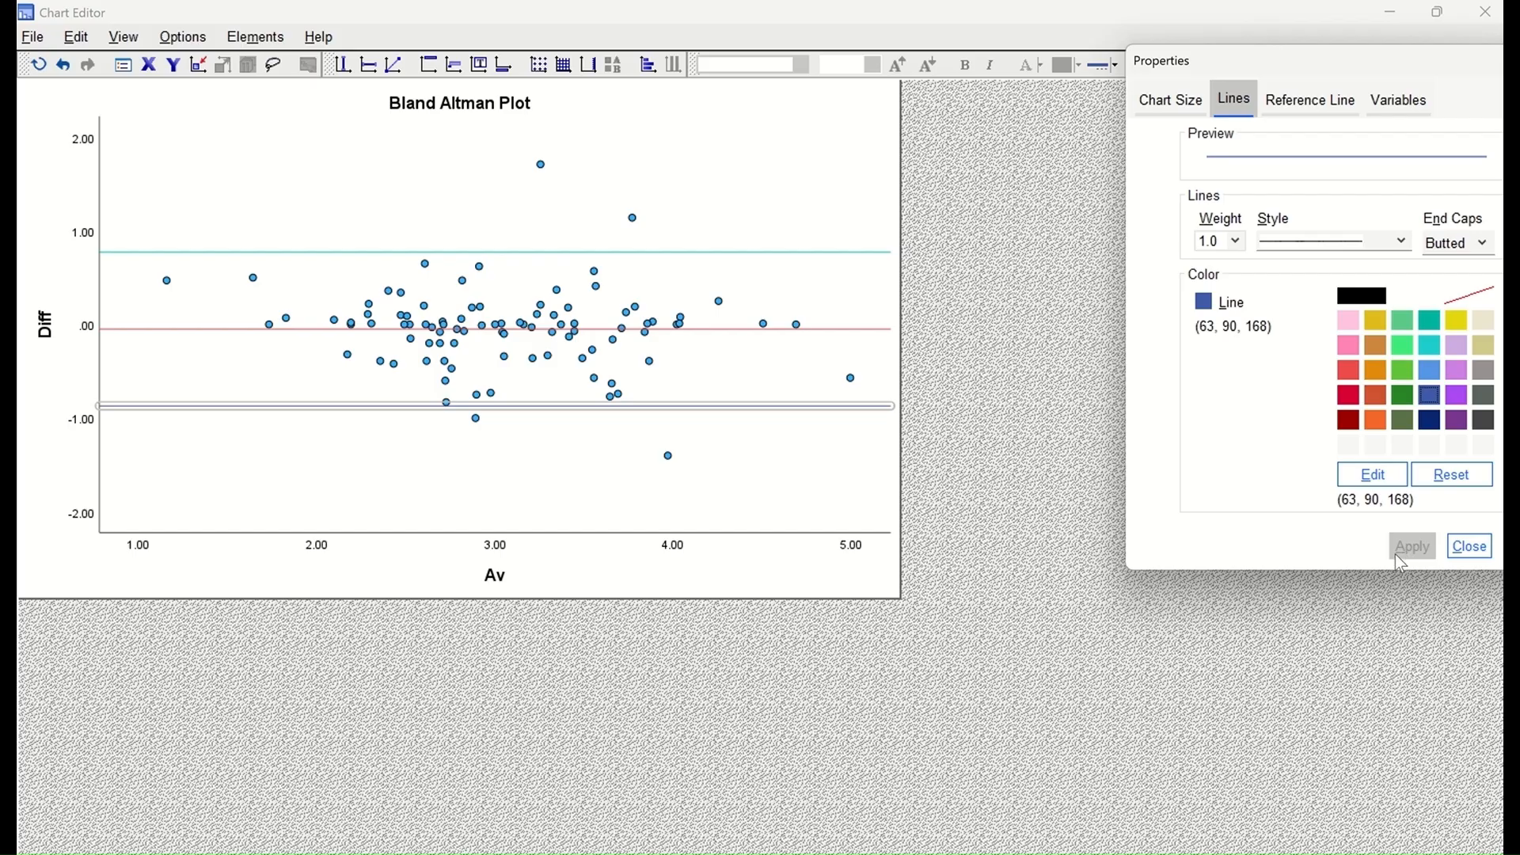
pyautogui.click(1469, 547)
pyautogui.click(367, 235)
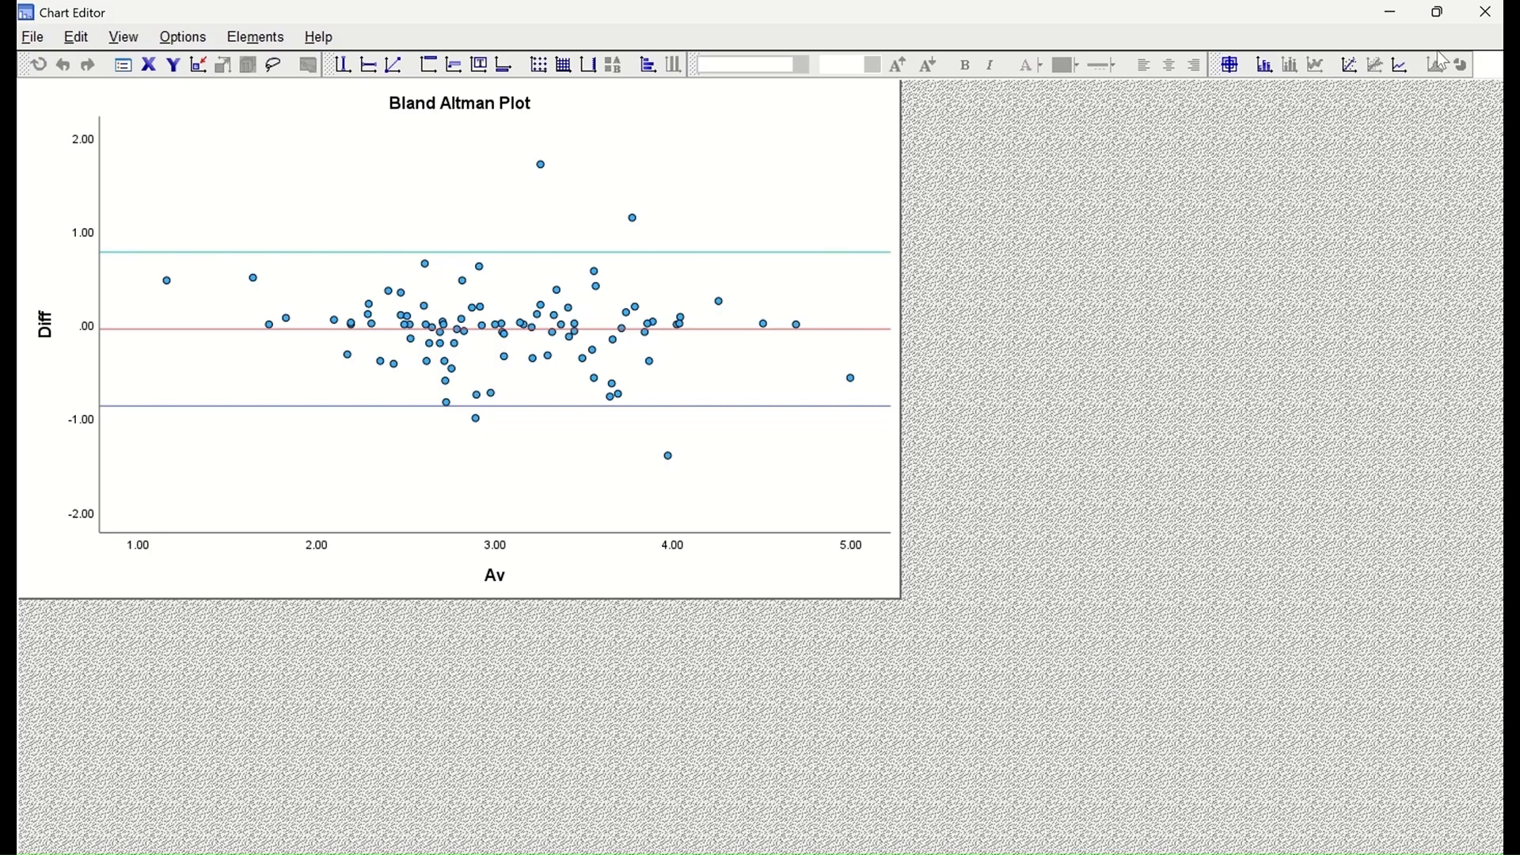
# - Close the Chart Editor and switch to the Output1 document in the SPSS Statistics Viewer
pyautogui.click(1497, 24)
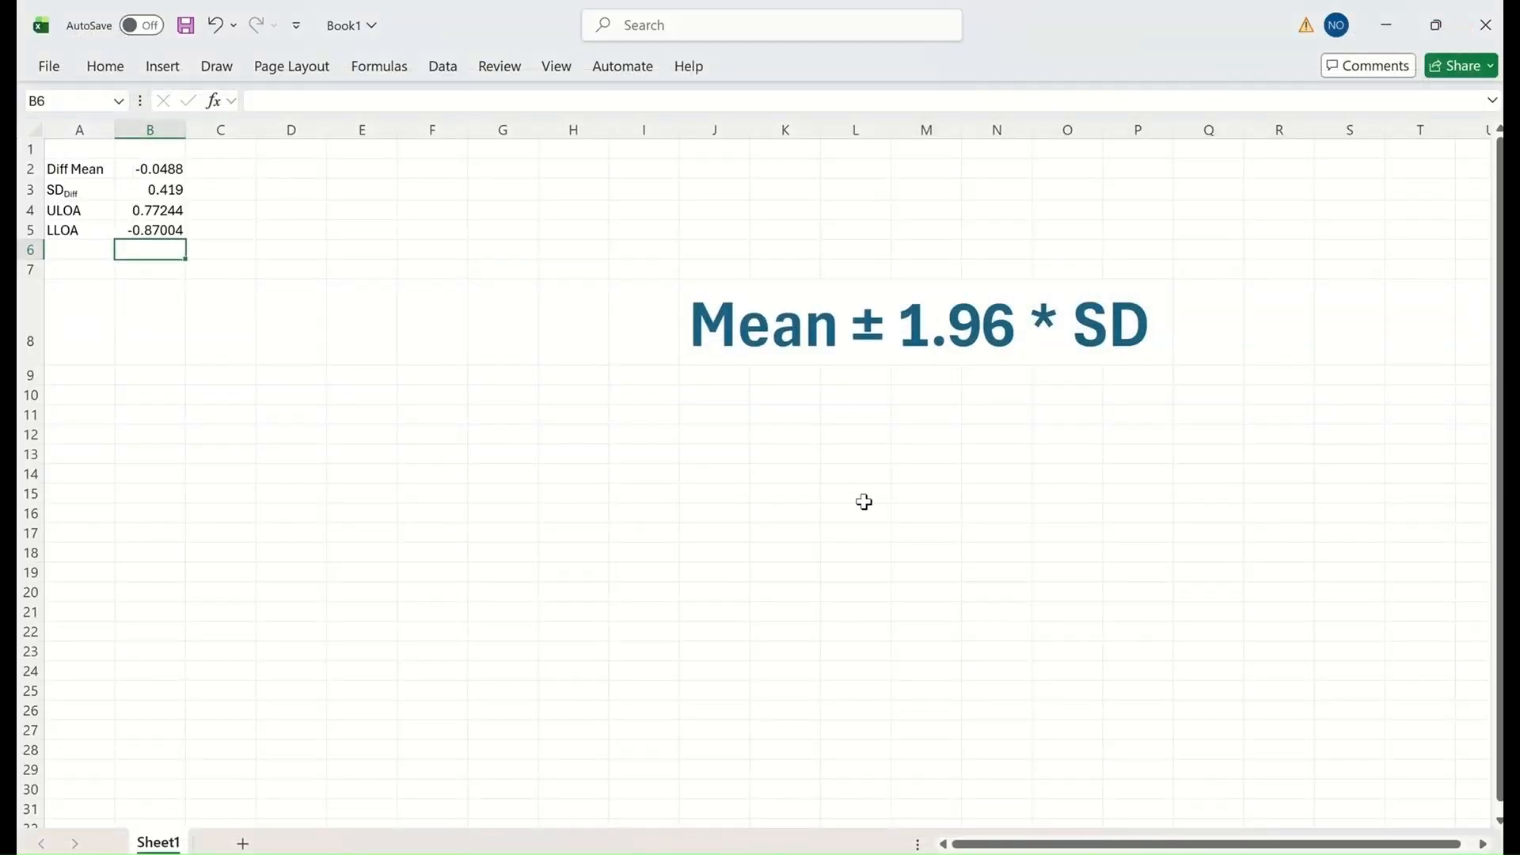
pyautogui.moveTo(1000, 853)
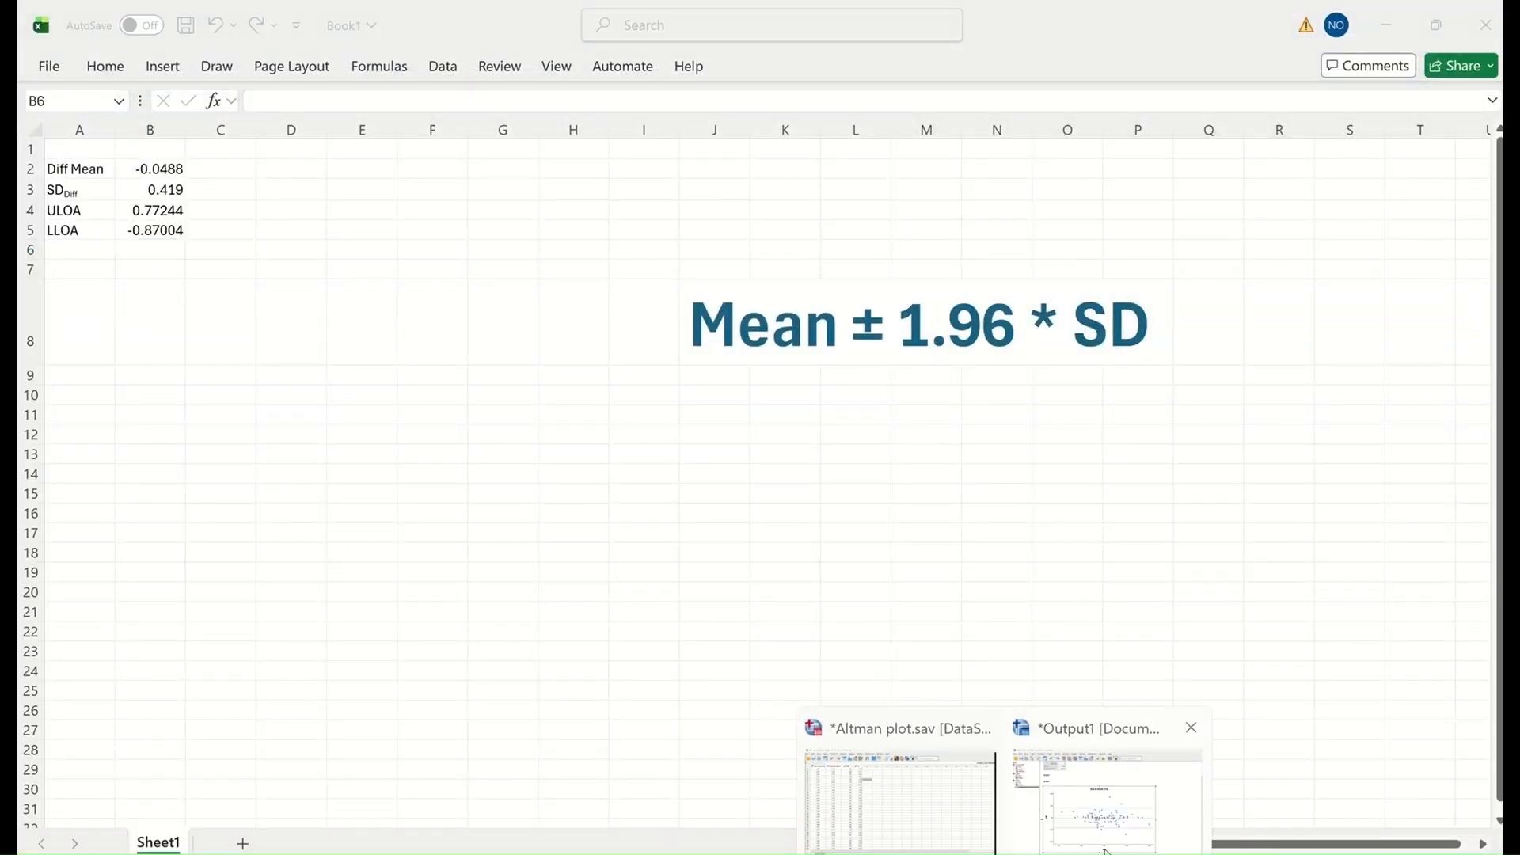
pyautogui.click(1104, 803)
pyautogui.click(1206, 433)
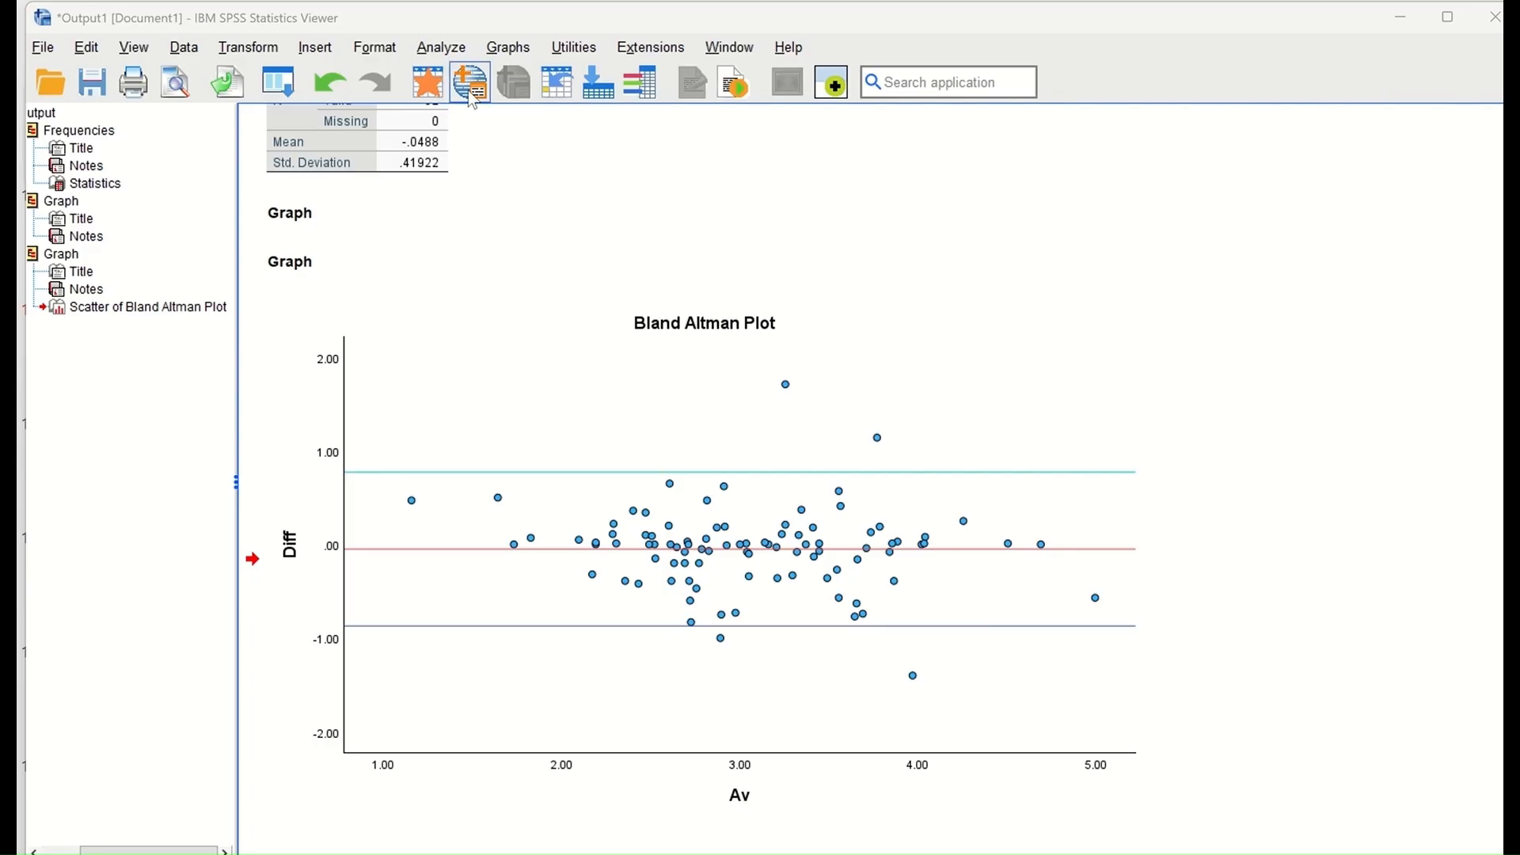
# - Run a one-sample t test on Diff with test value 0 and a 95% confidence interval
pyautogui.click(440, 49)
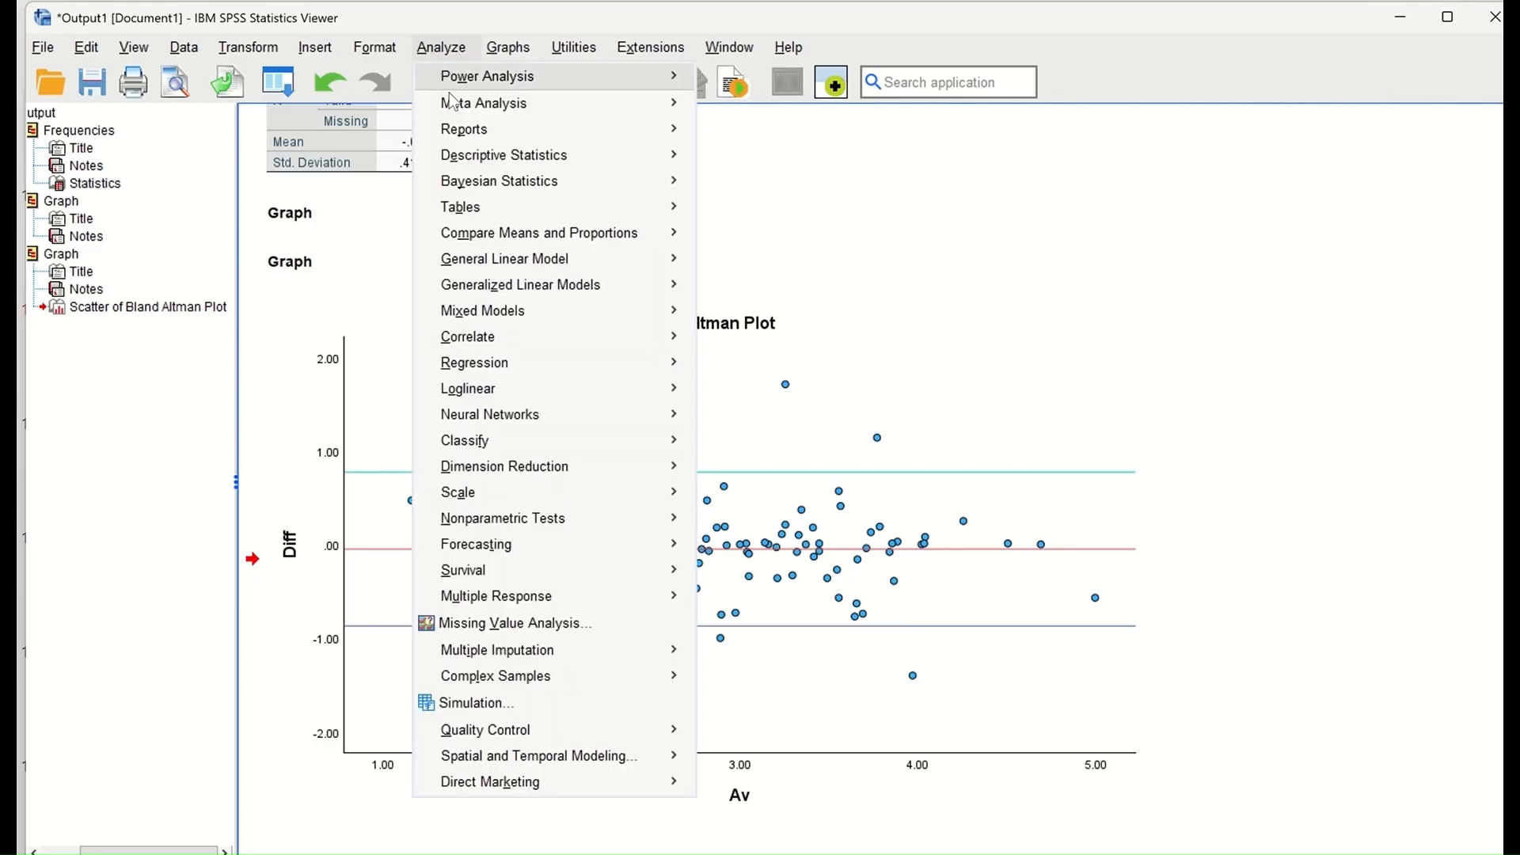
pyautogui.moveTo(575, 241)
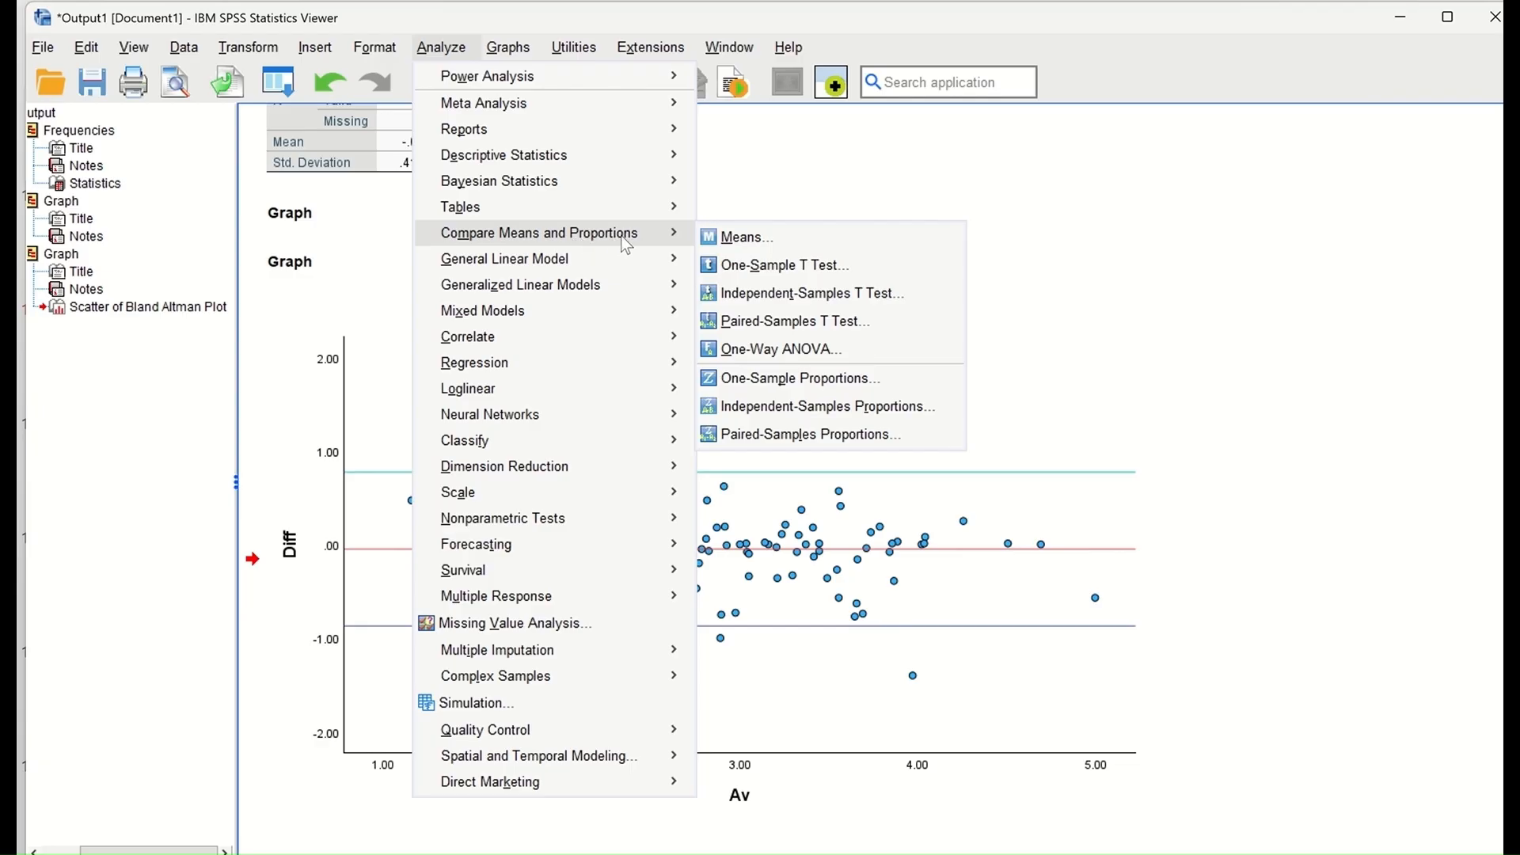
pyautogui.click(784, 269)
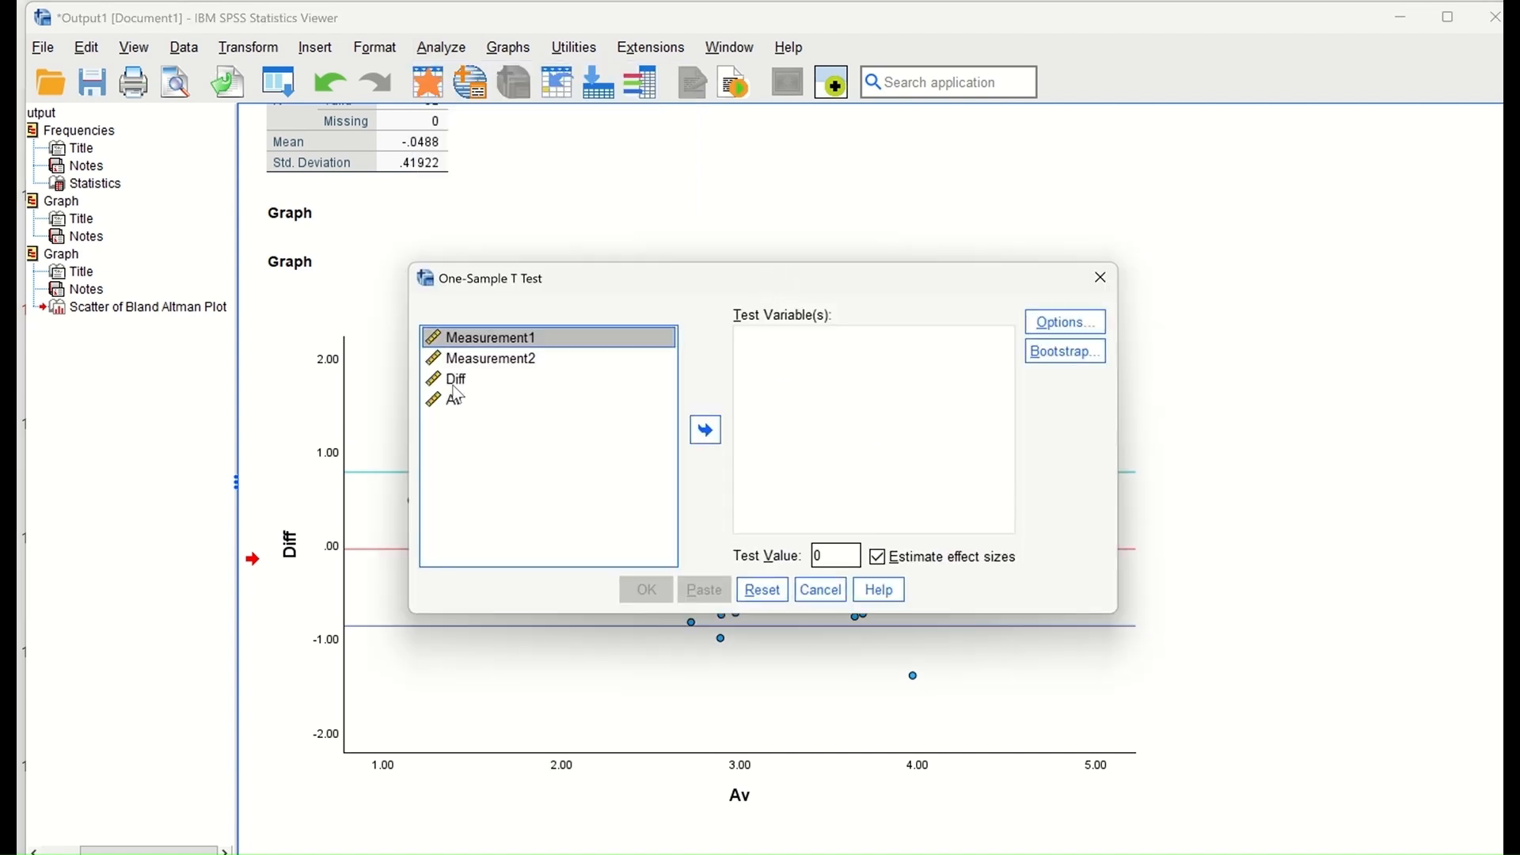
pyautogui.click(456, 387)
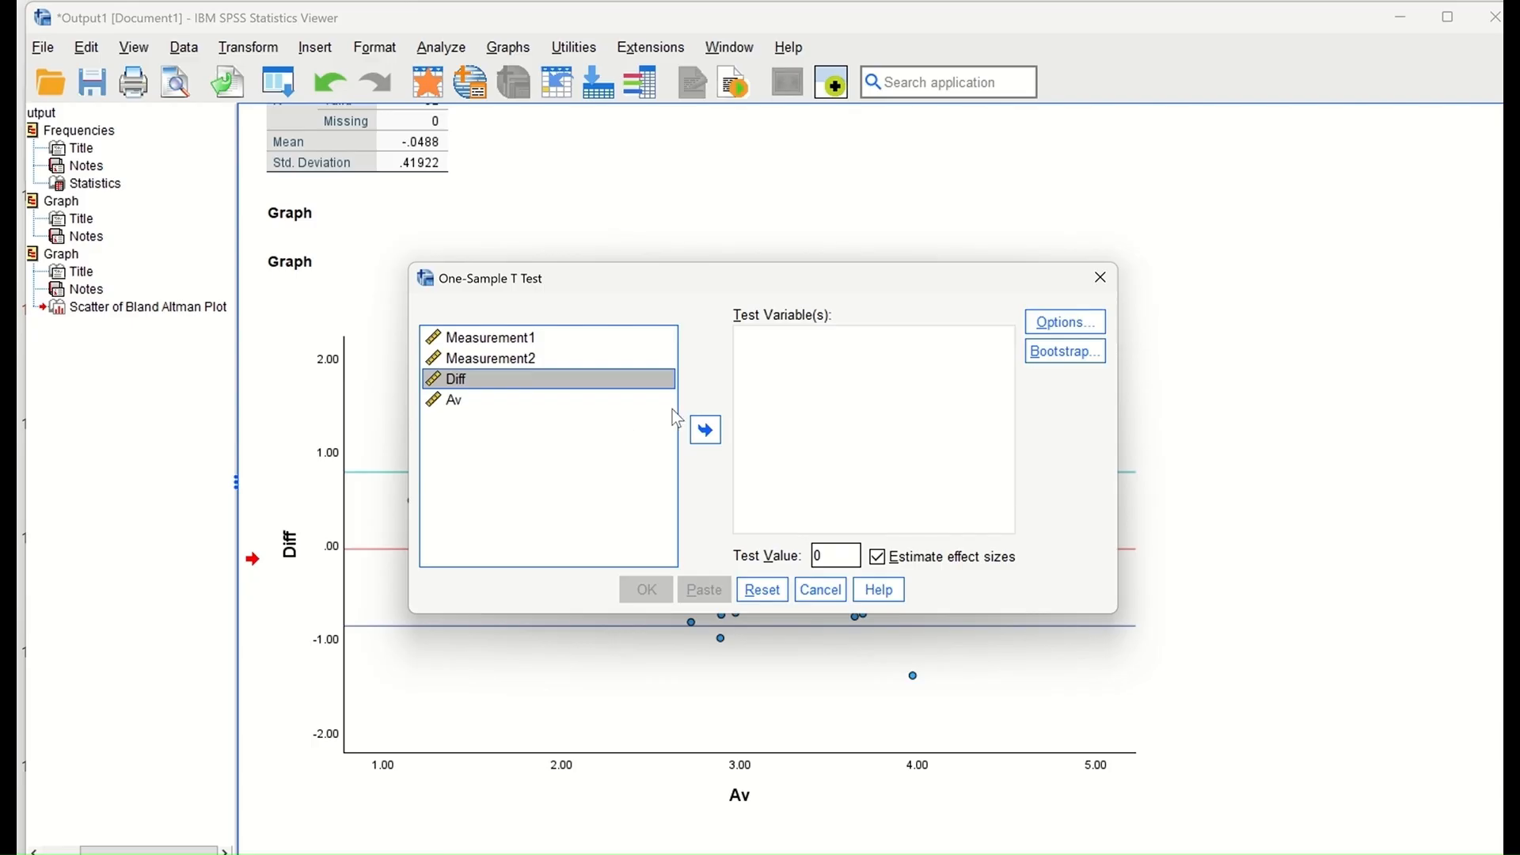
pyautogui.click(705, 431)
pyautogui.click(1066, 322)
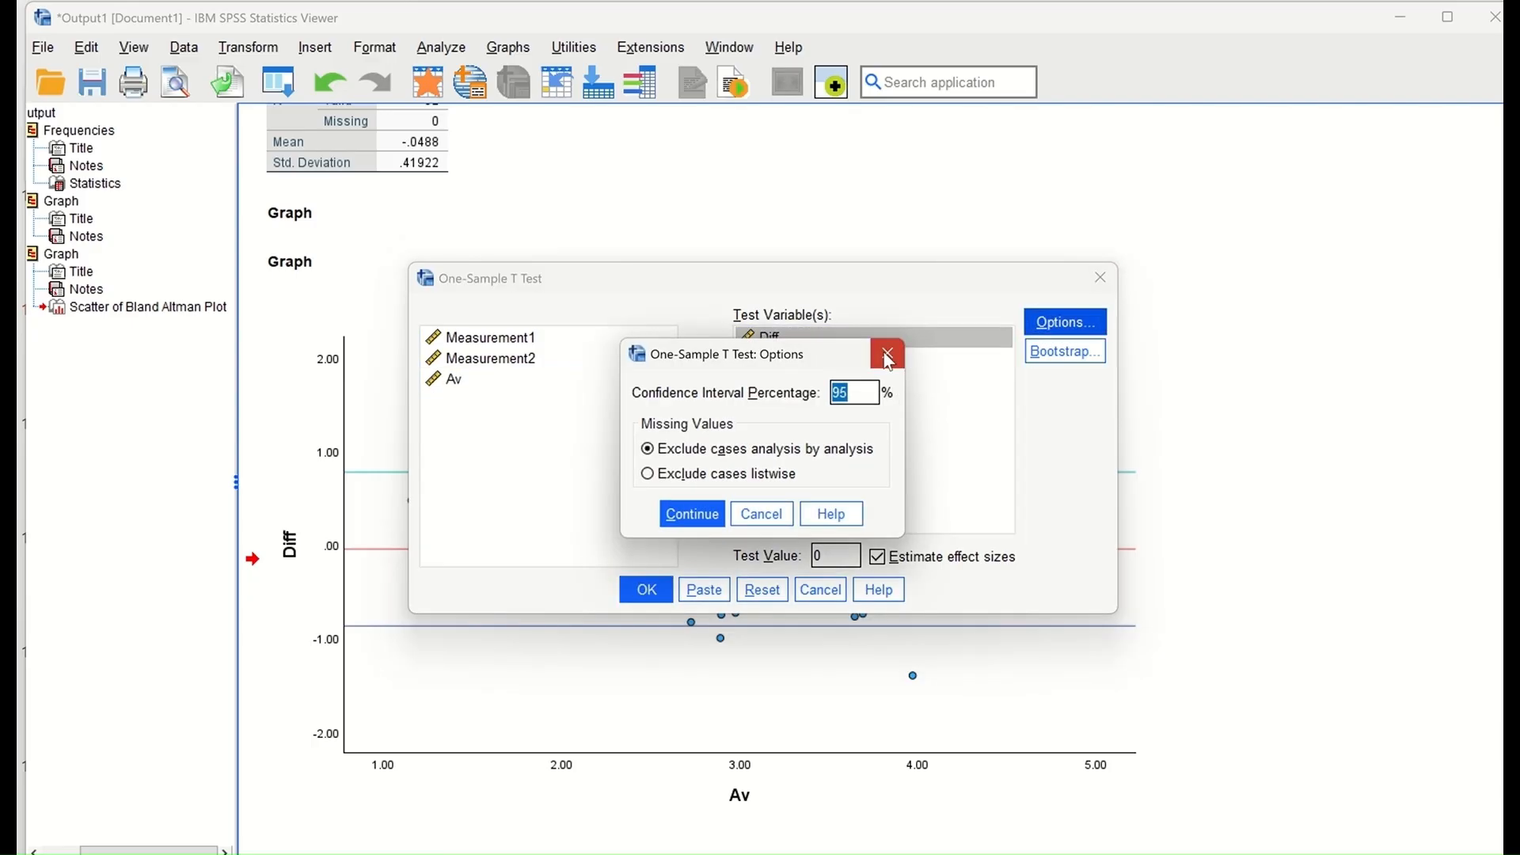
pyautogui.click(887, 354)
pyautogui.click(647, 589)
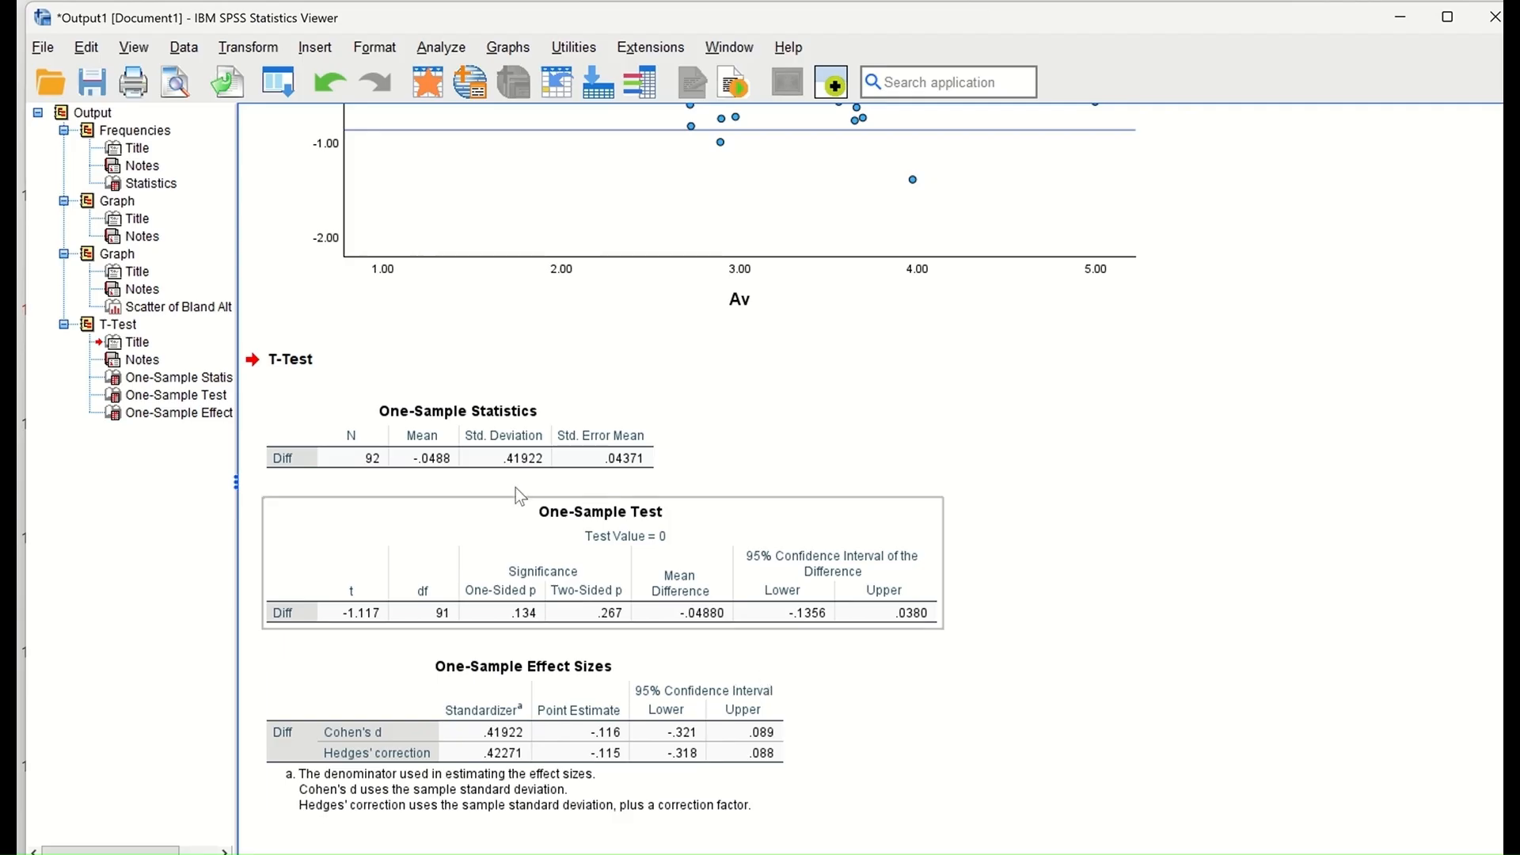
# - Run a linear regression with Diff as the dependent variable and Av as the independent variable, using the Enter method
pyautogui.click(441, 48)
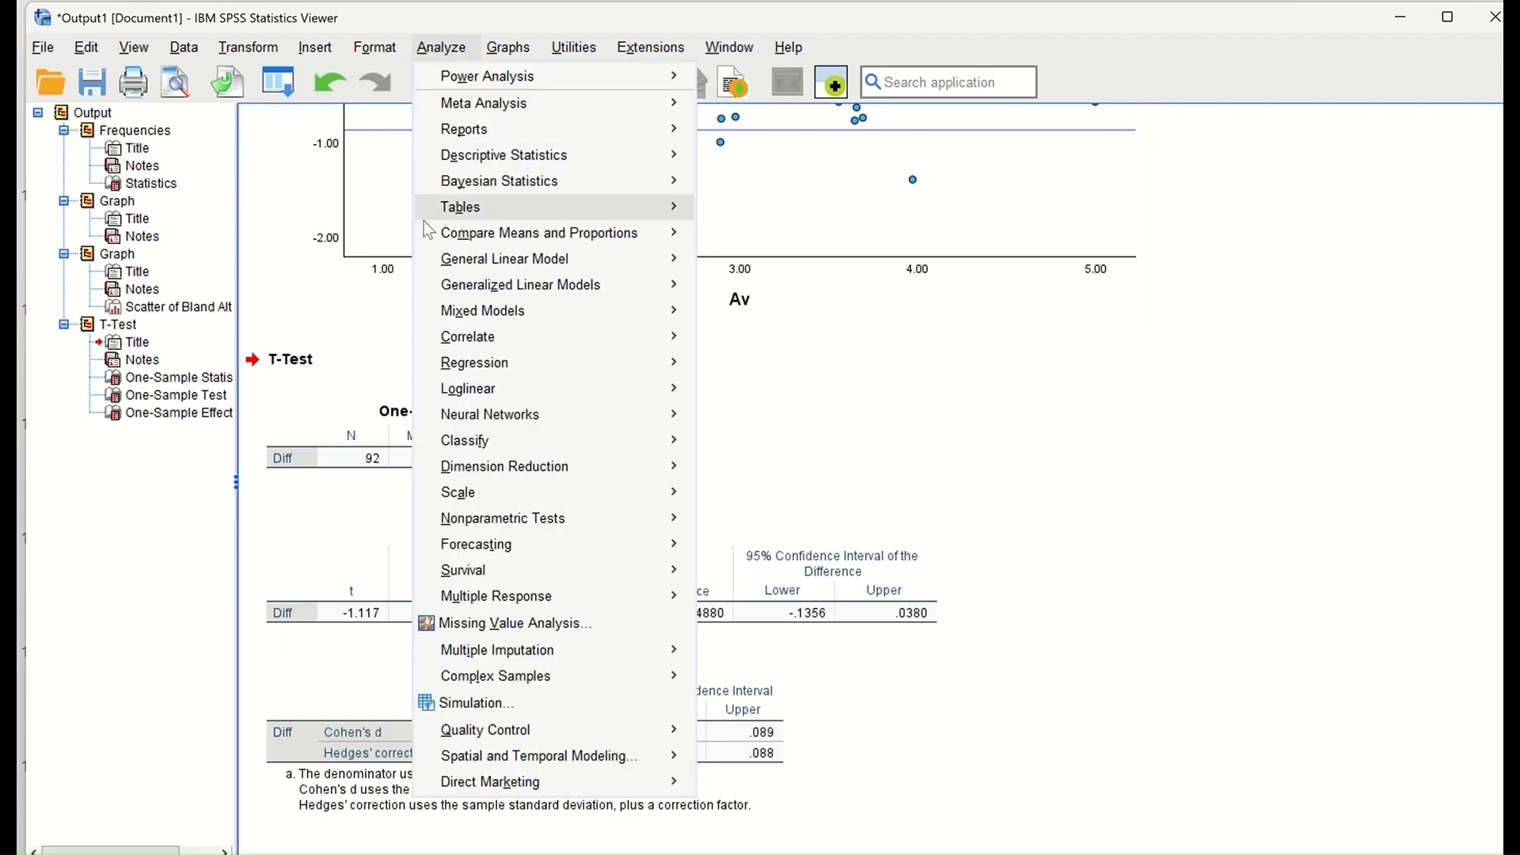
pyautogui.moveTo(467, 365)
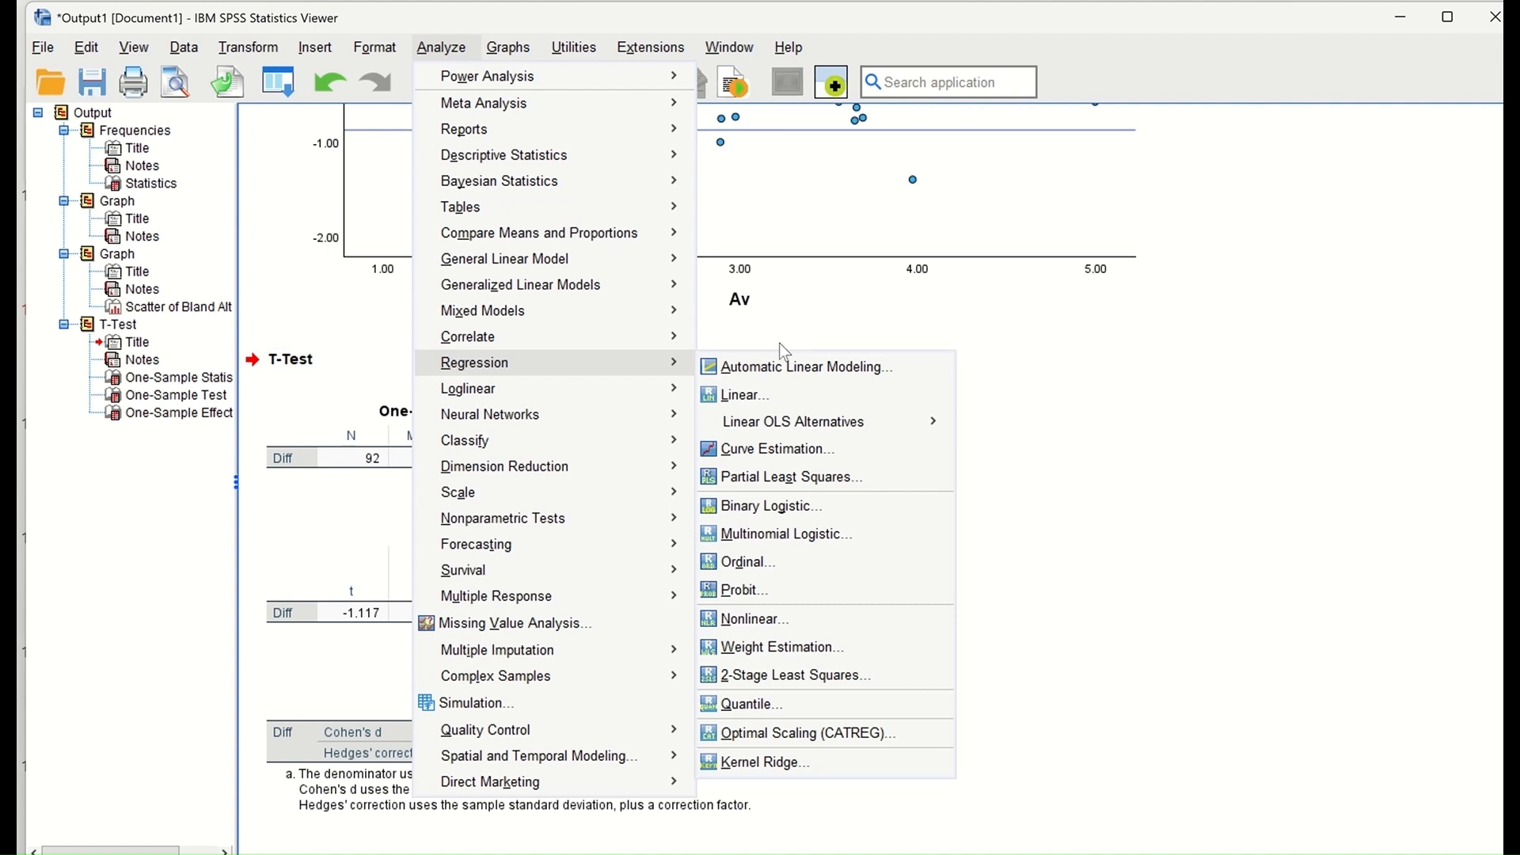
pyautogui.click(808, 393)
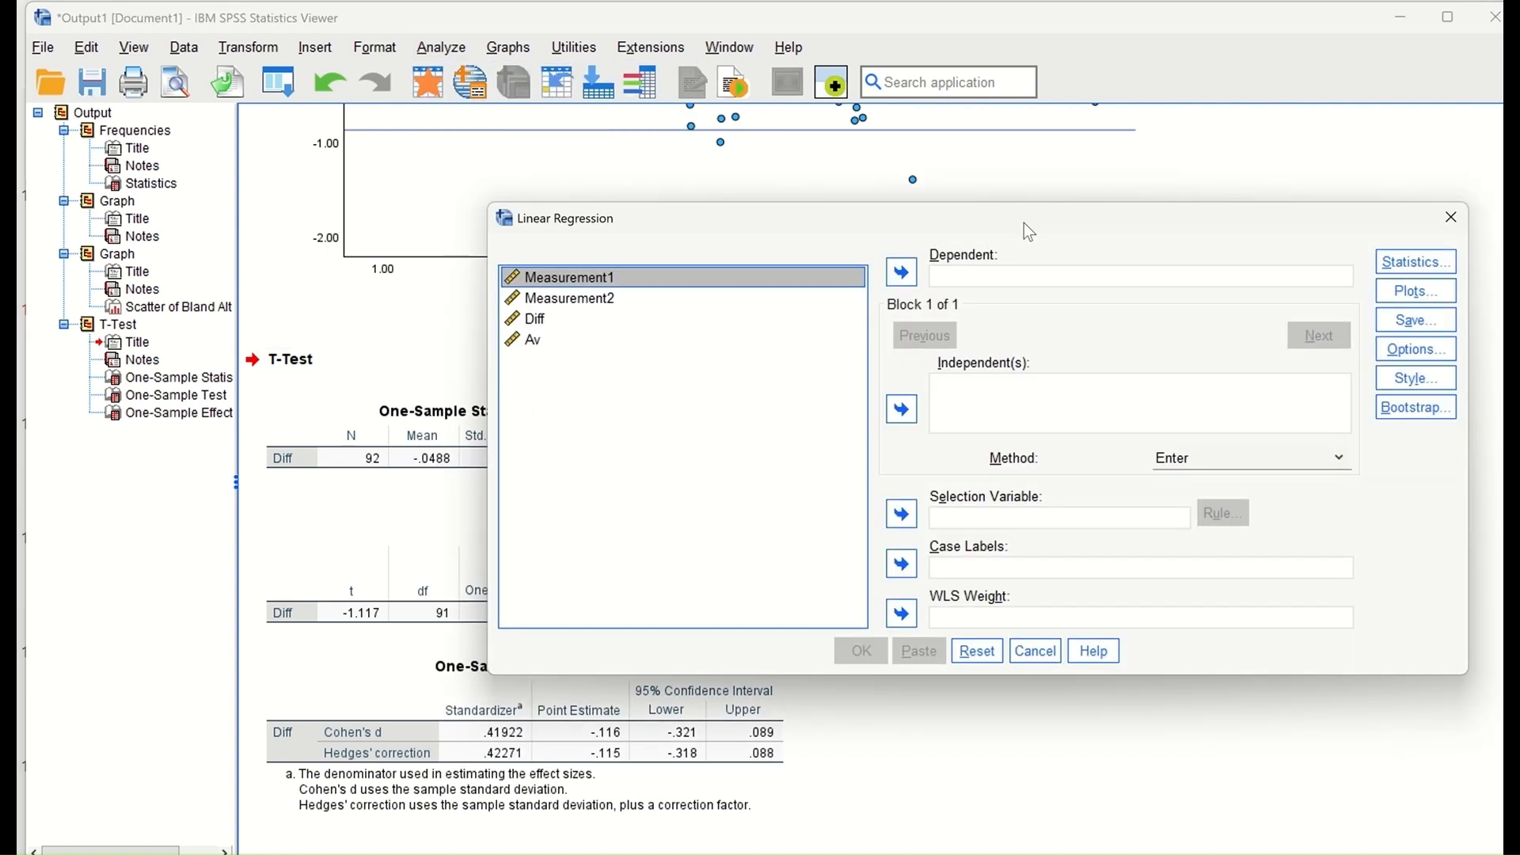
pyautogui.moveTo(1029, 232); pyautogui.dragTo(723, 253)
pyautogui.click(237, 346)
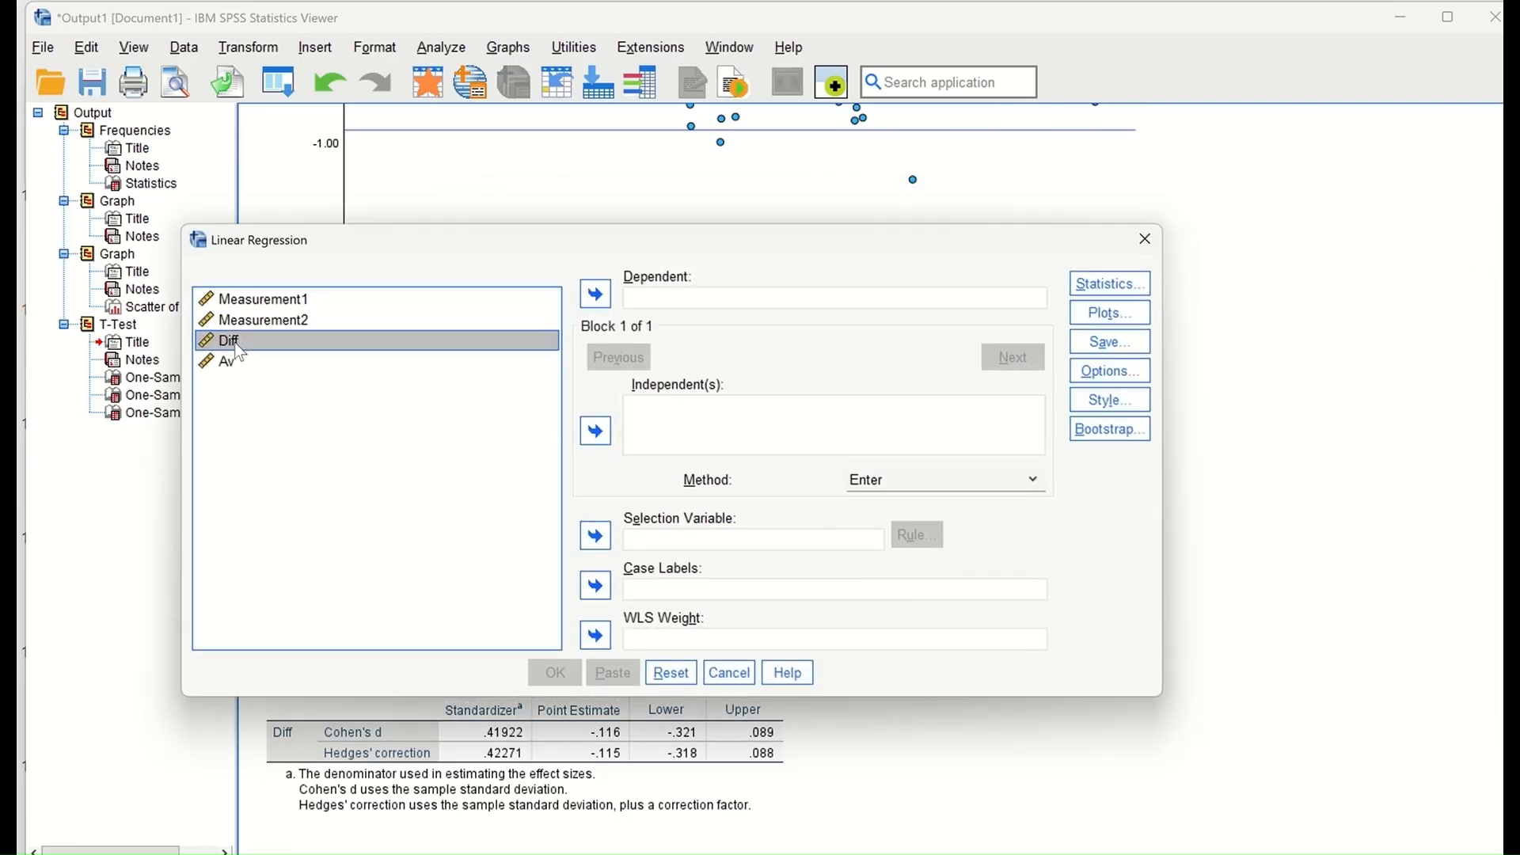
pyautogui.click(595, 294)
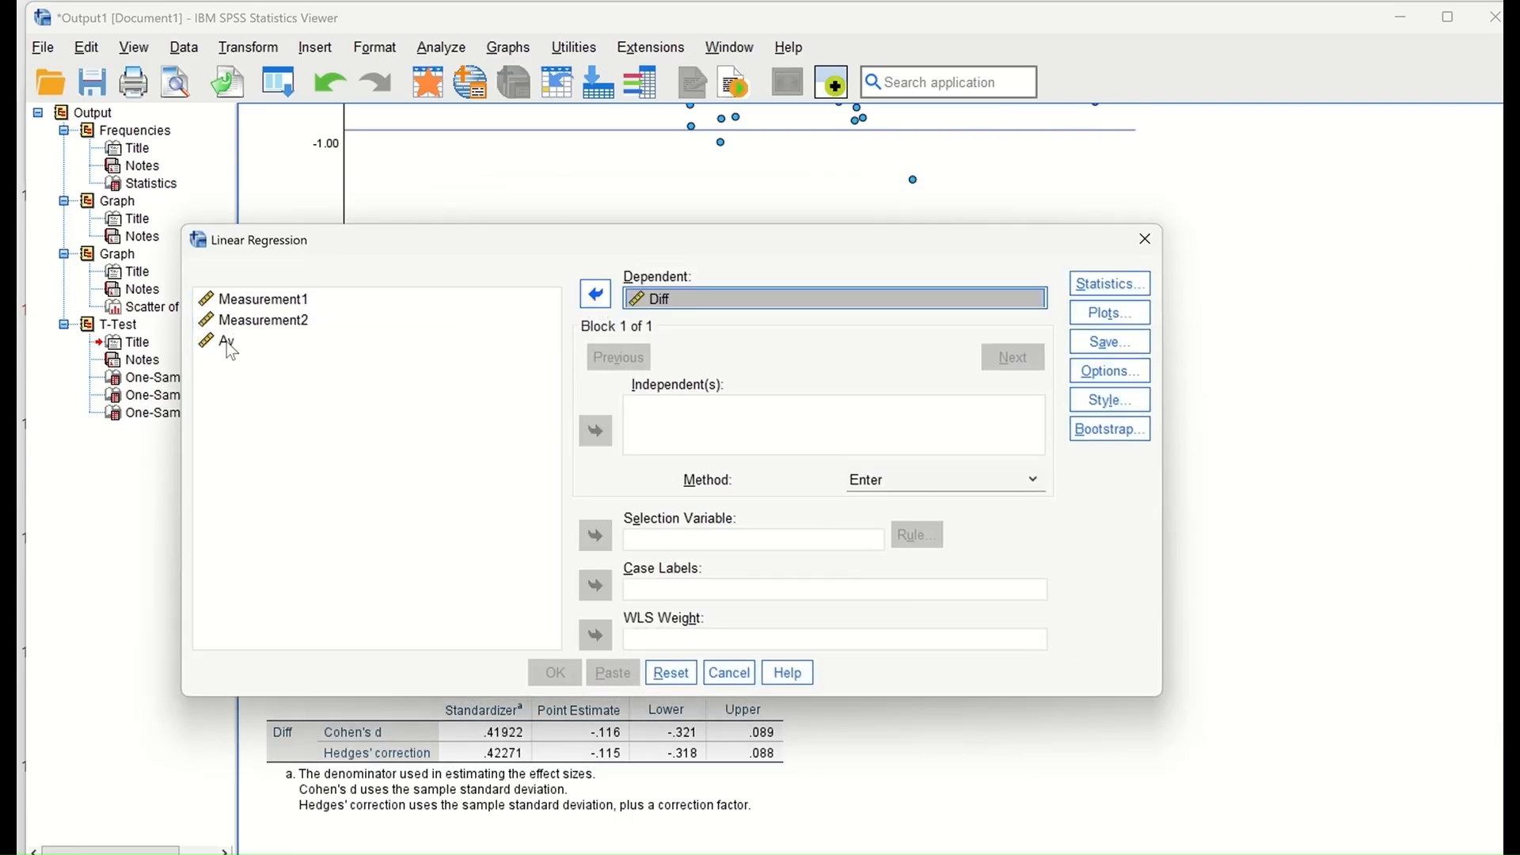
pyautogui.click(232, 348)
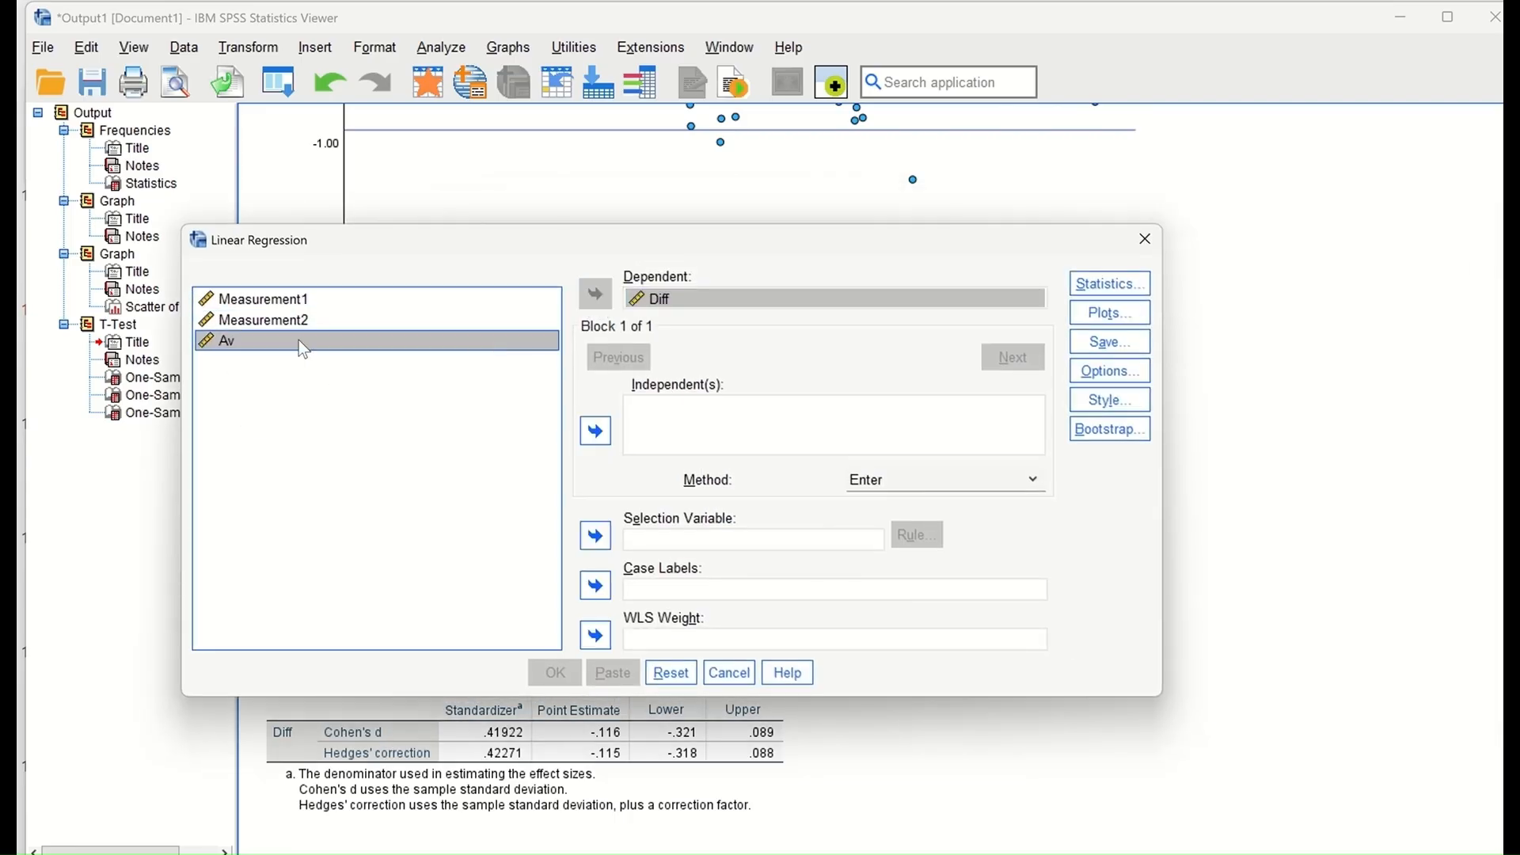
pyautogui.click(598, 434)
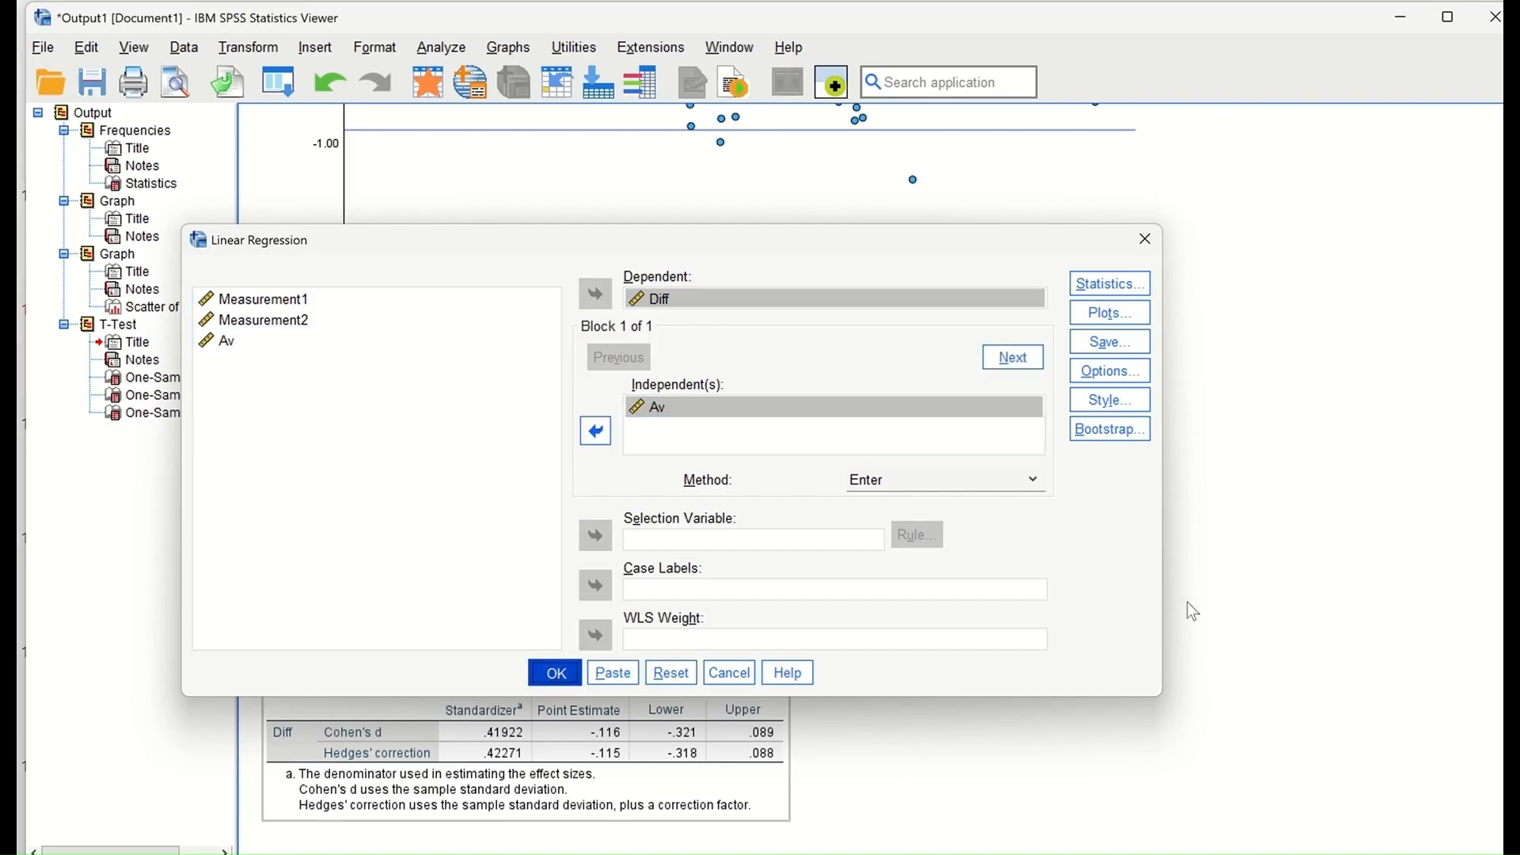
pyautogui.press('Return')
pyautogui.scroll(-1, 1167, 575)
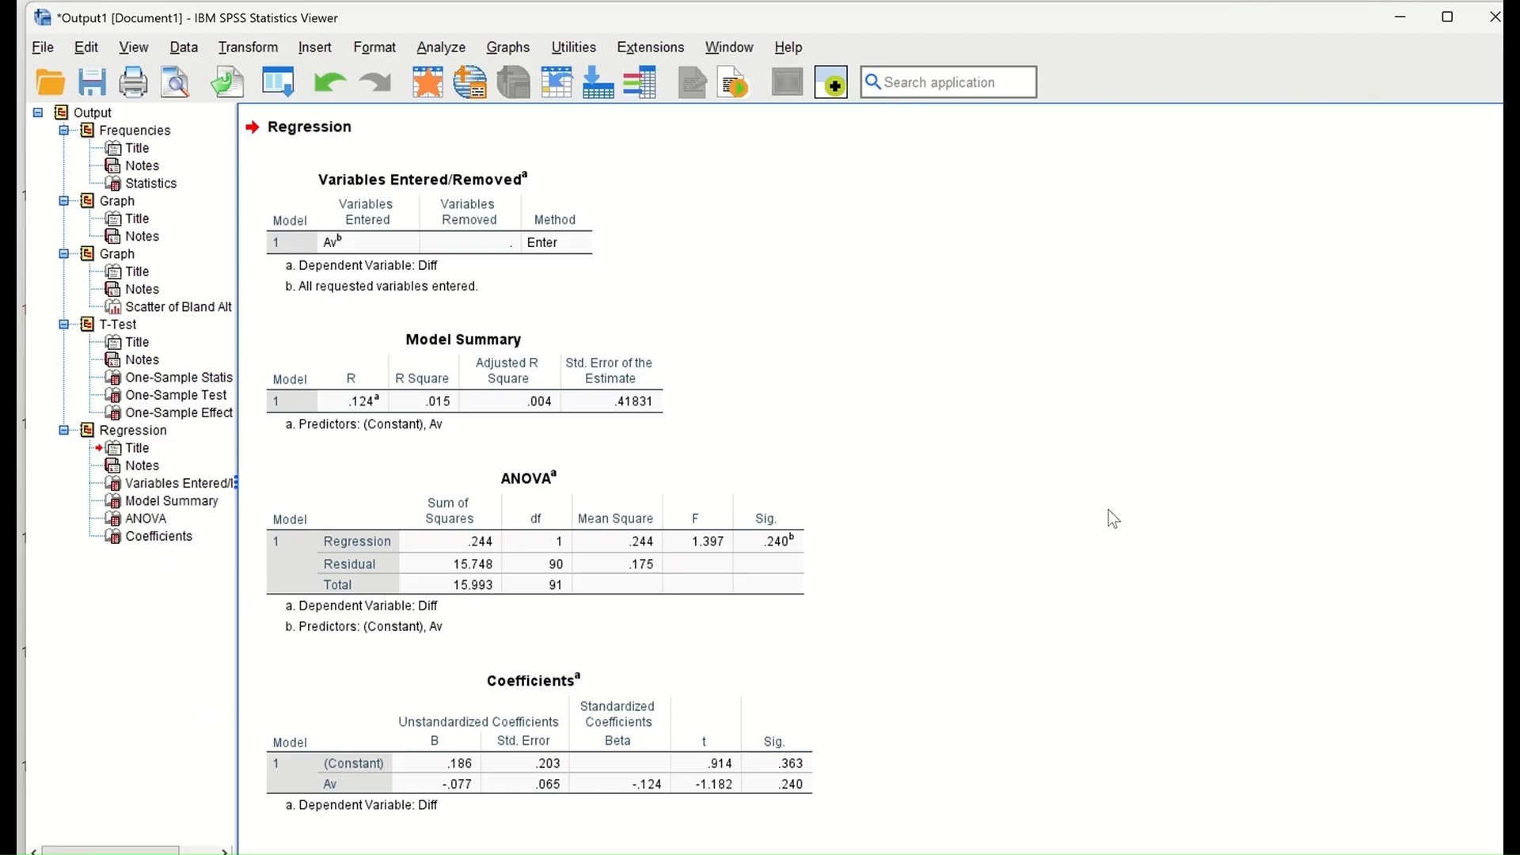
pyautogui.click(766, 740)
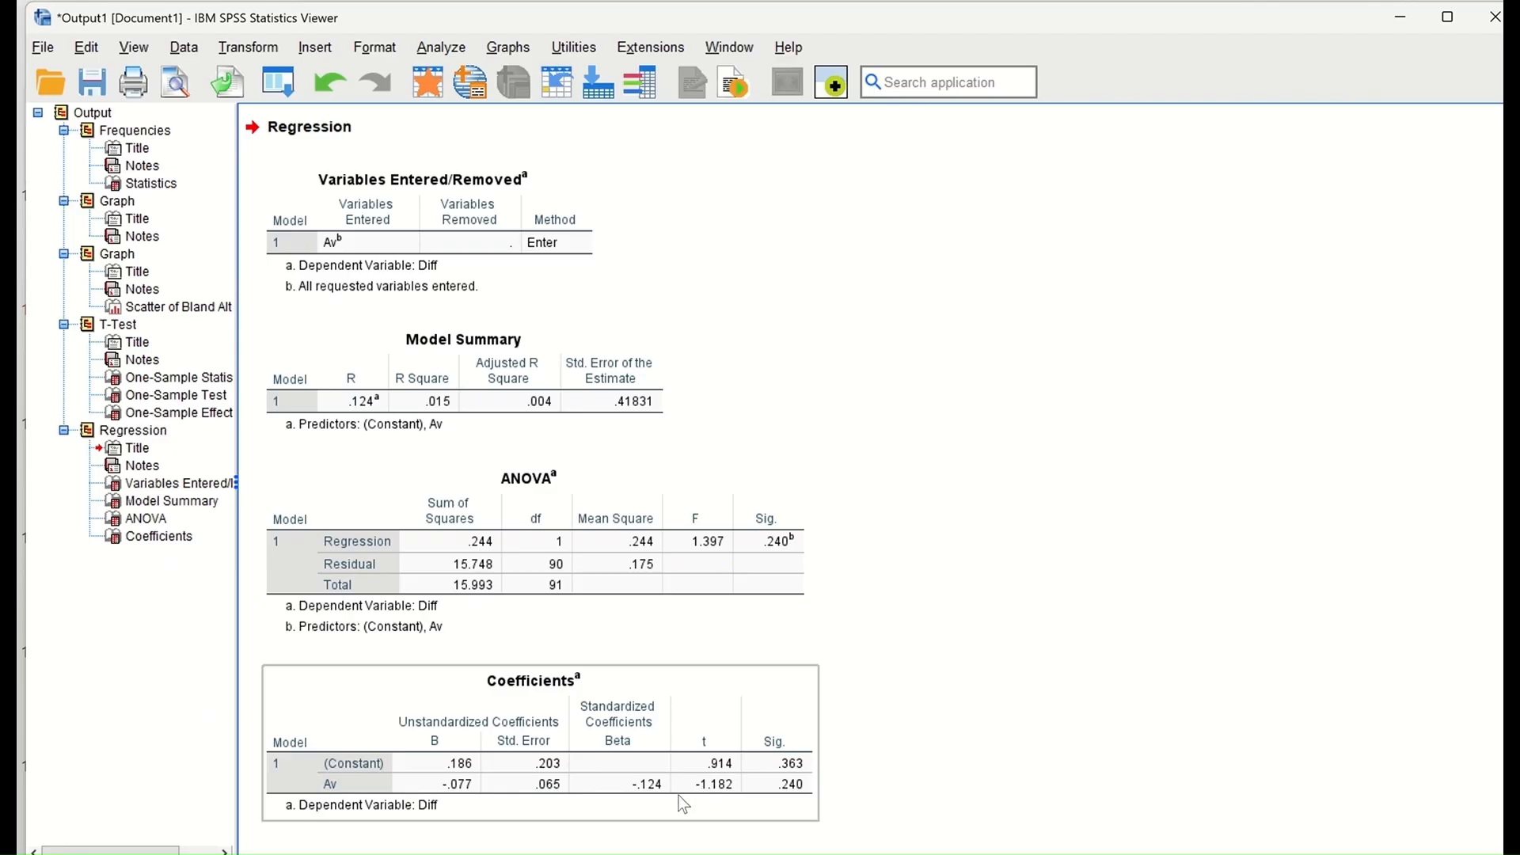
pyautogui.click(869, 735)
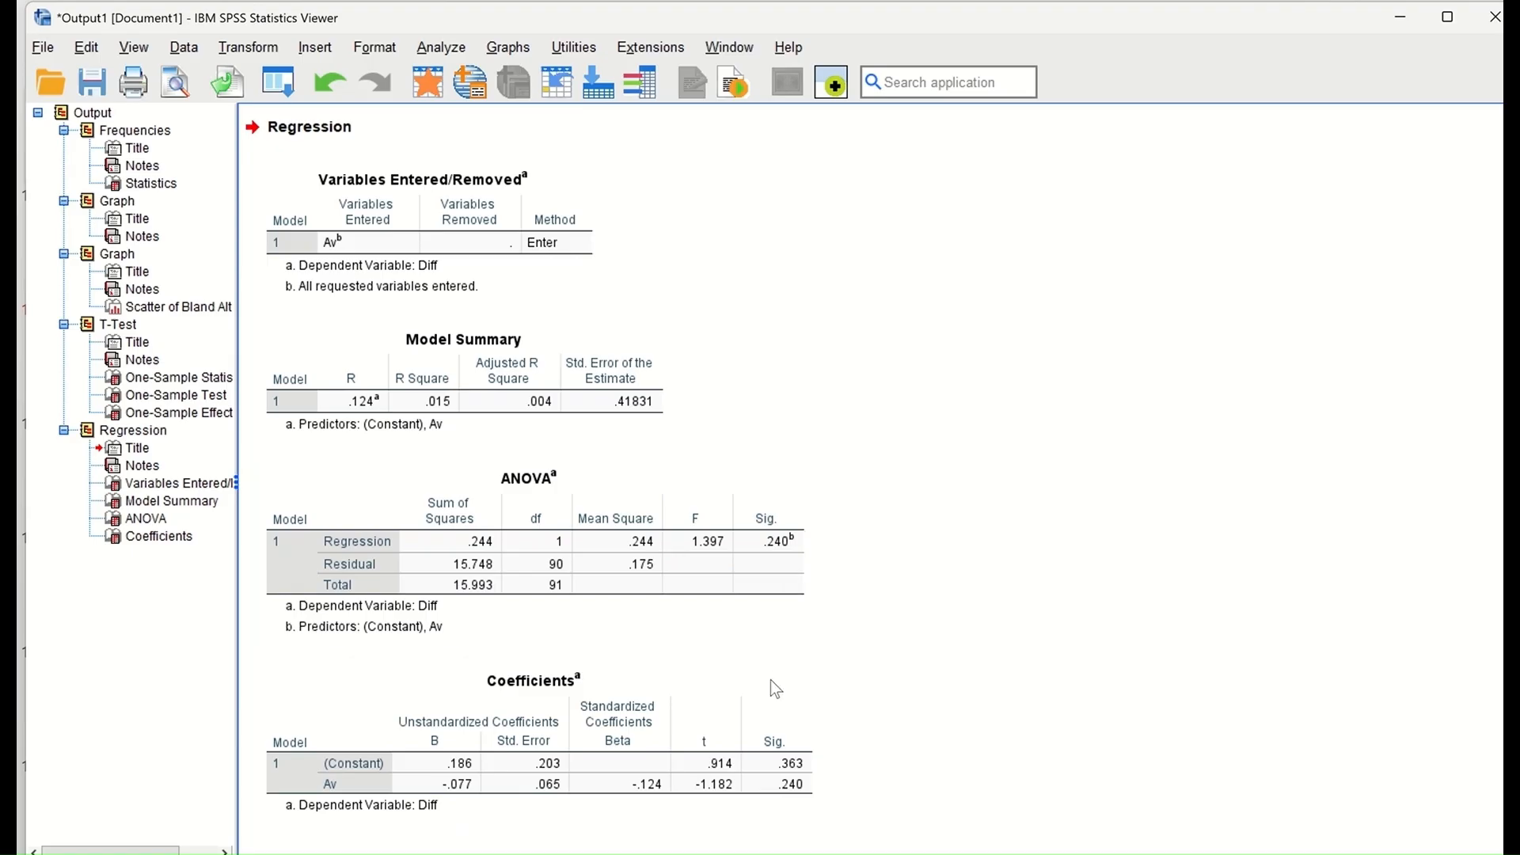
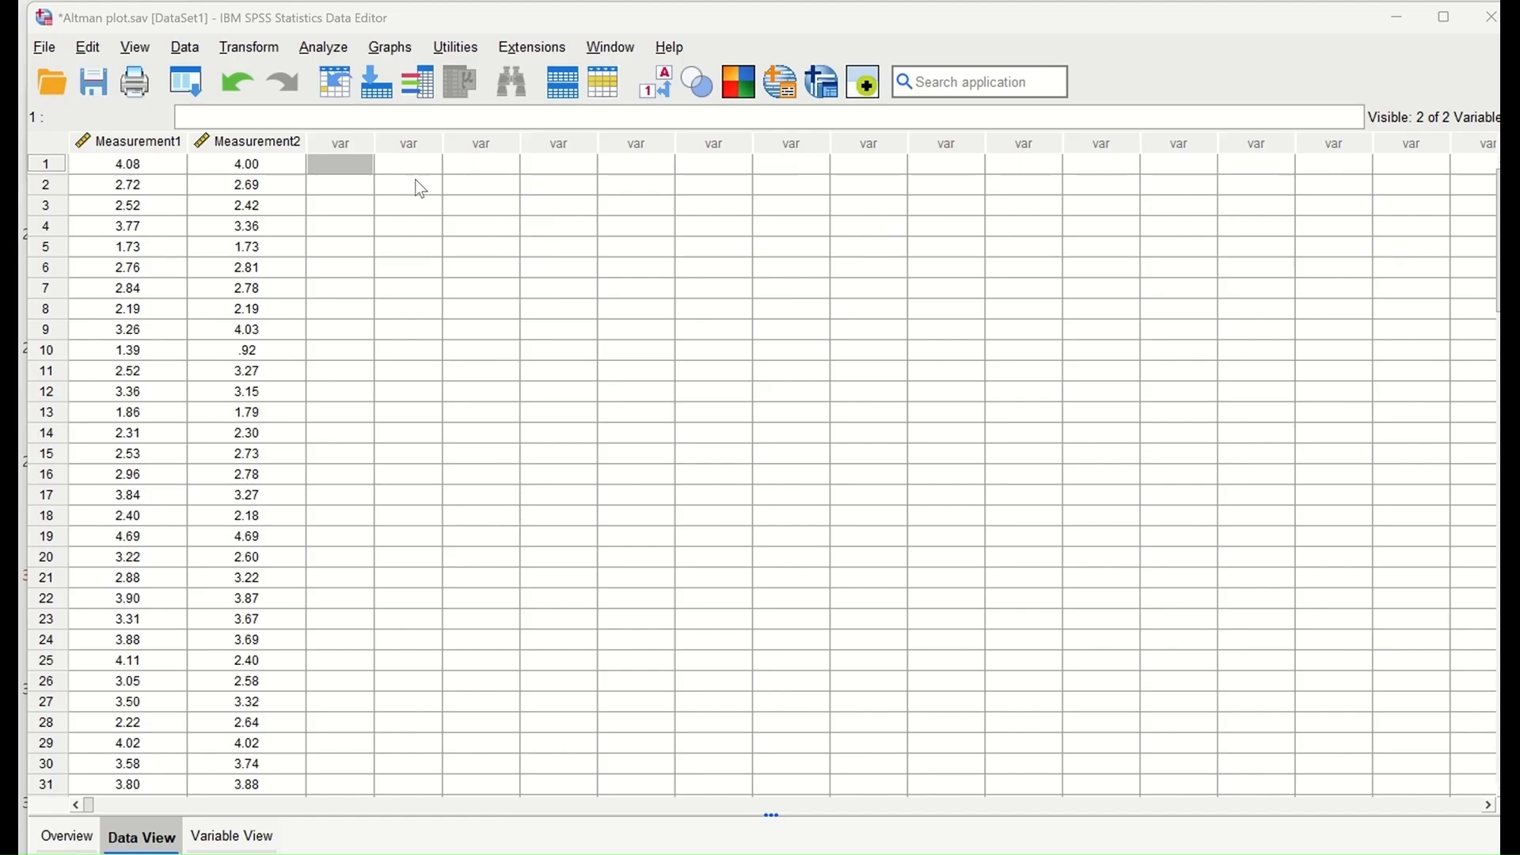
# - Set up a Bland-Altman analysis pairing Measurement1 with Measurement2, keeping the agreement limits and confidence levels at 95%
pyautogui.click(339, 50)
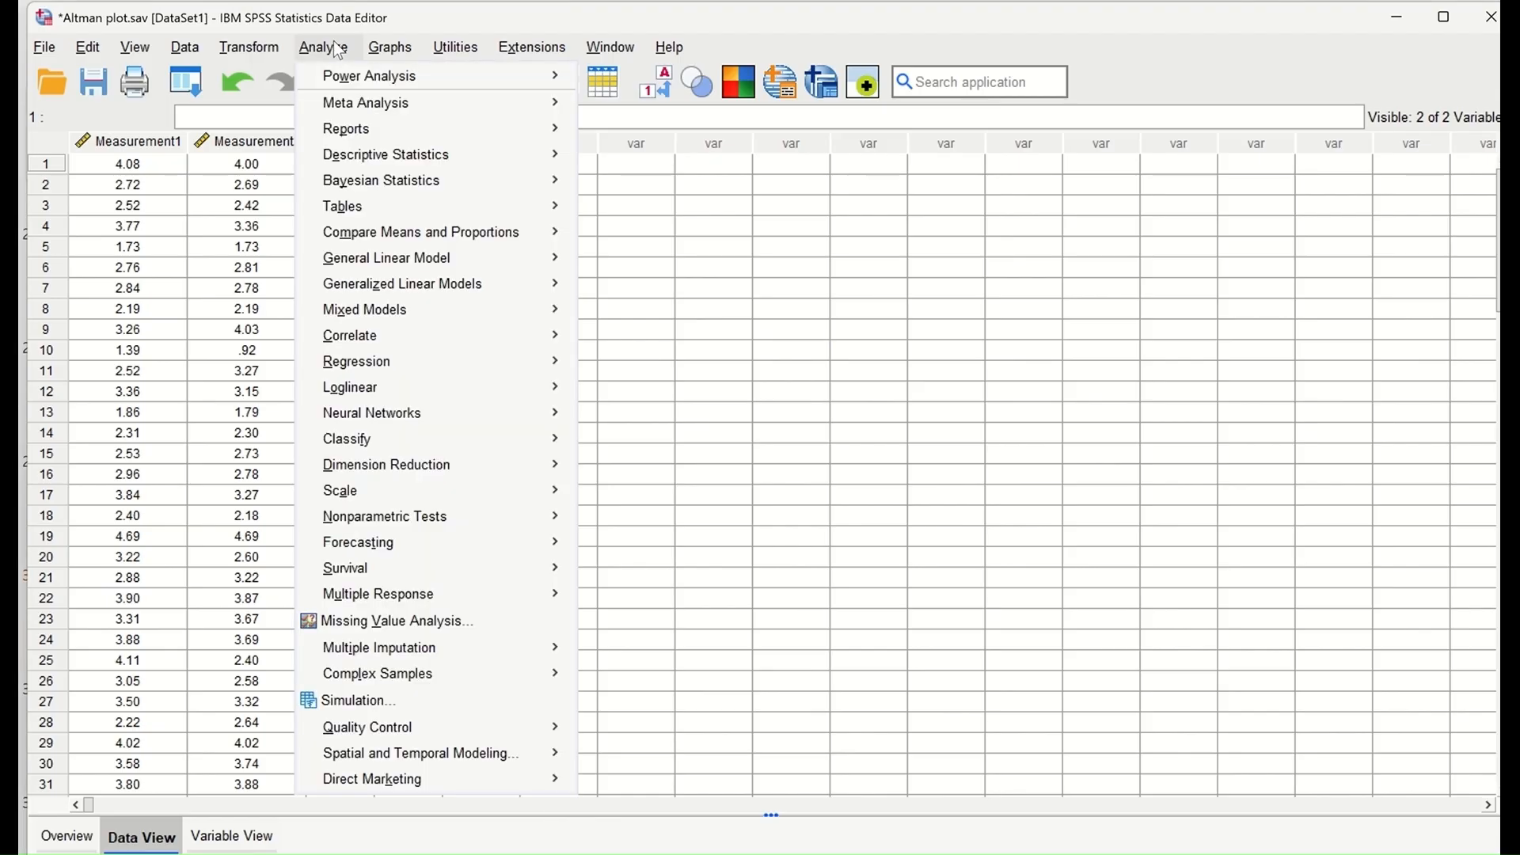
pyautogui.moveTo(355, 164)
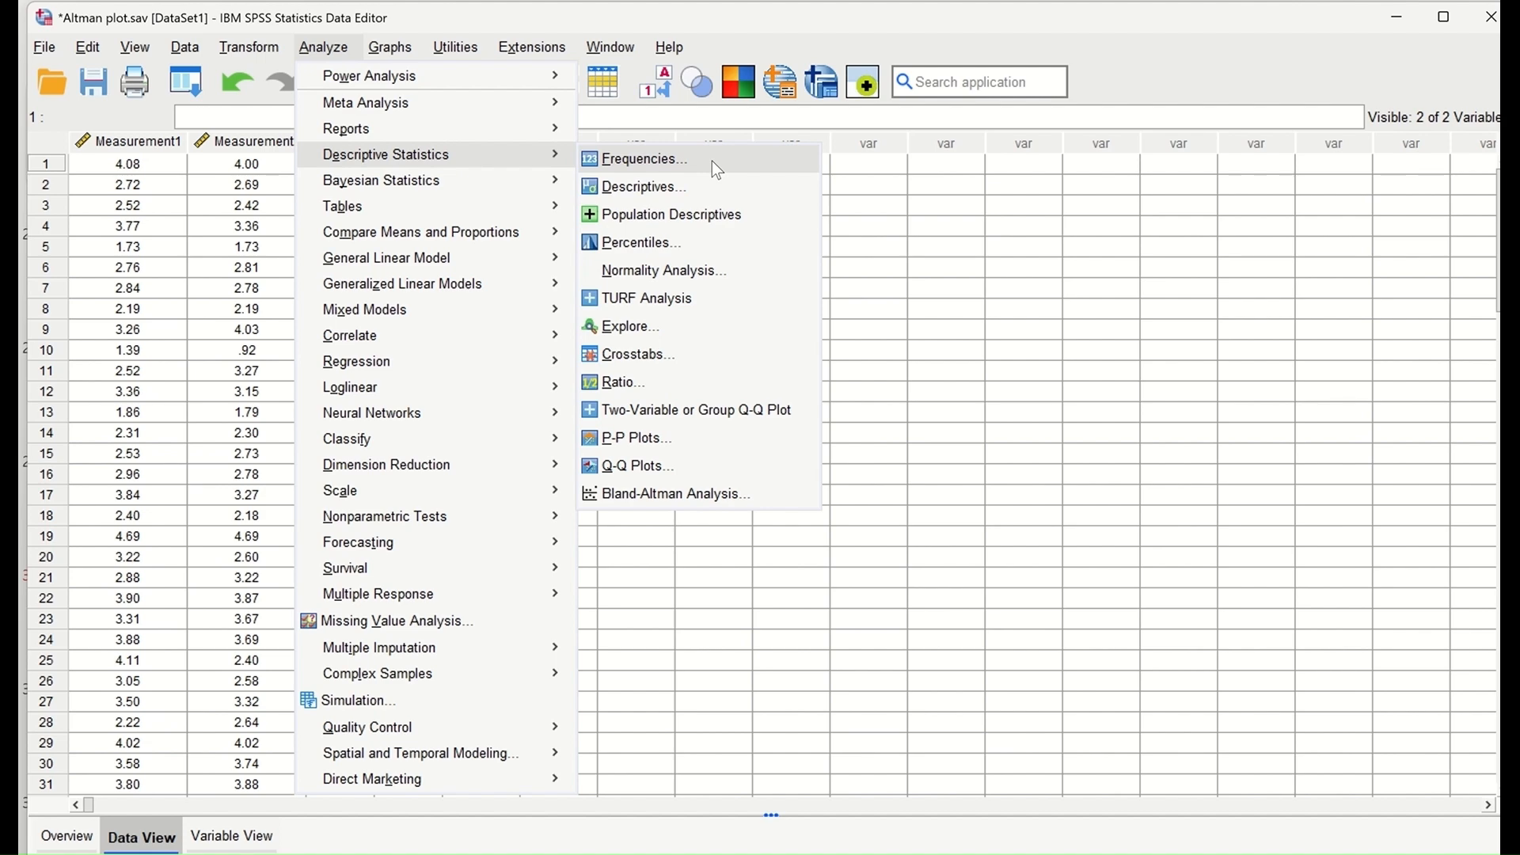
pyautogui.click(693, 505)
pyautogui.moveTo(900, 149); pyautogui.dragTo(834, 152)
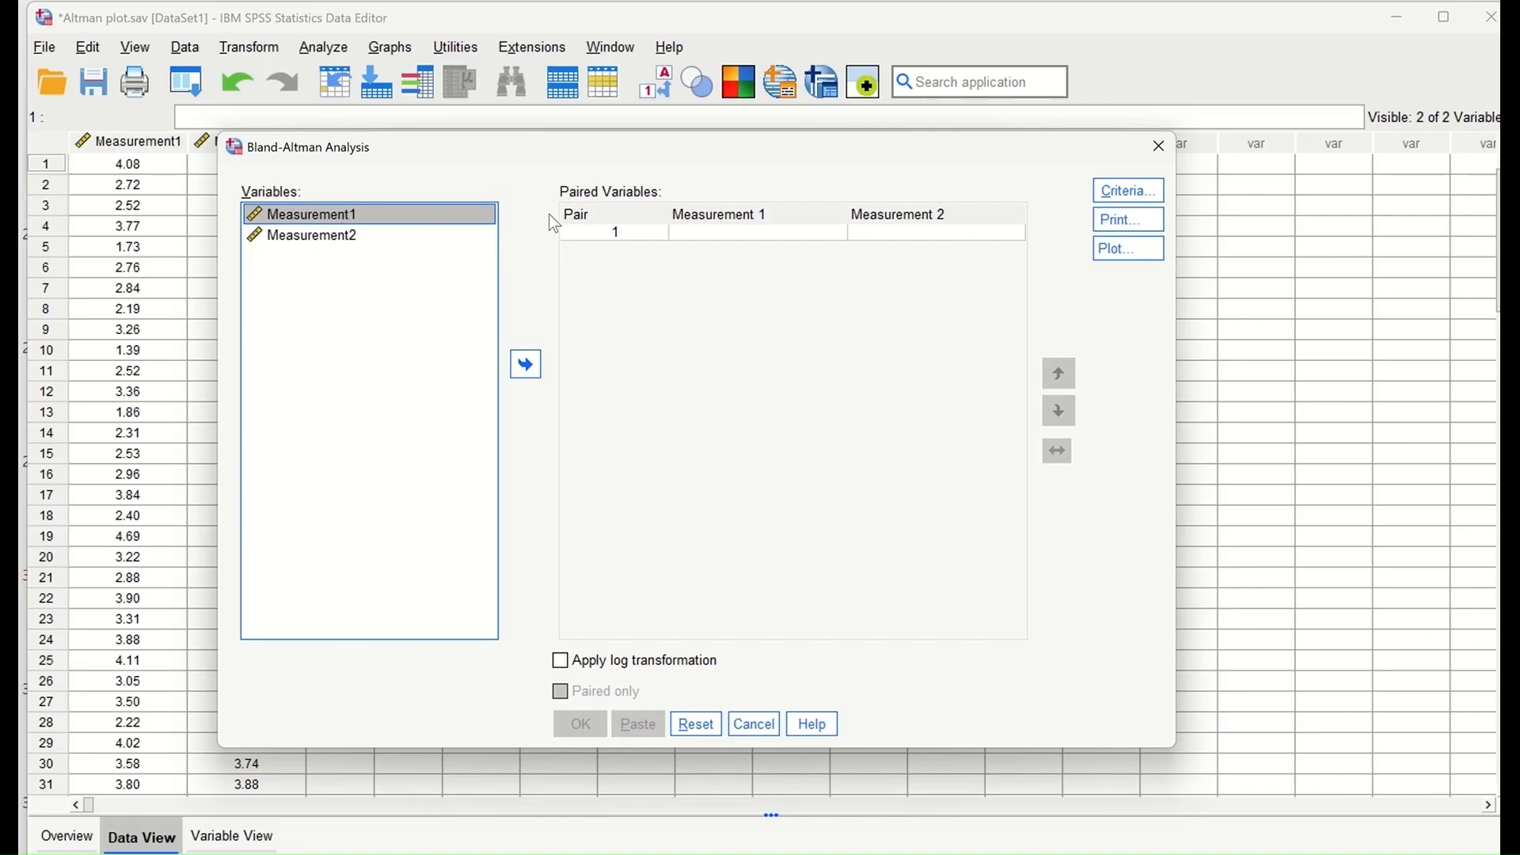
pyautogui.moveTo(459, 212); pyautogui.dragTo(742, 235)
pyautogui.moveTo(327, 248); pyautogui.dragTo(882, 237)
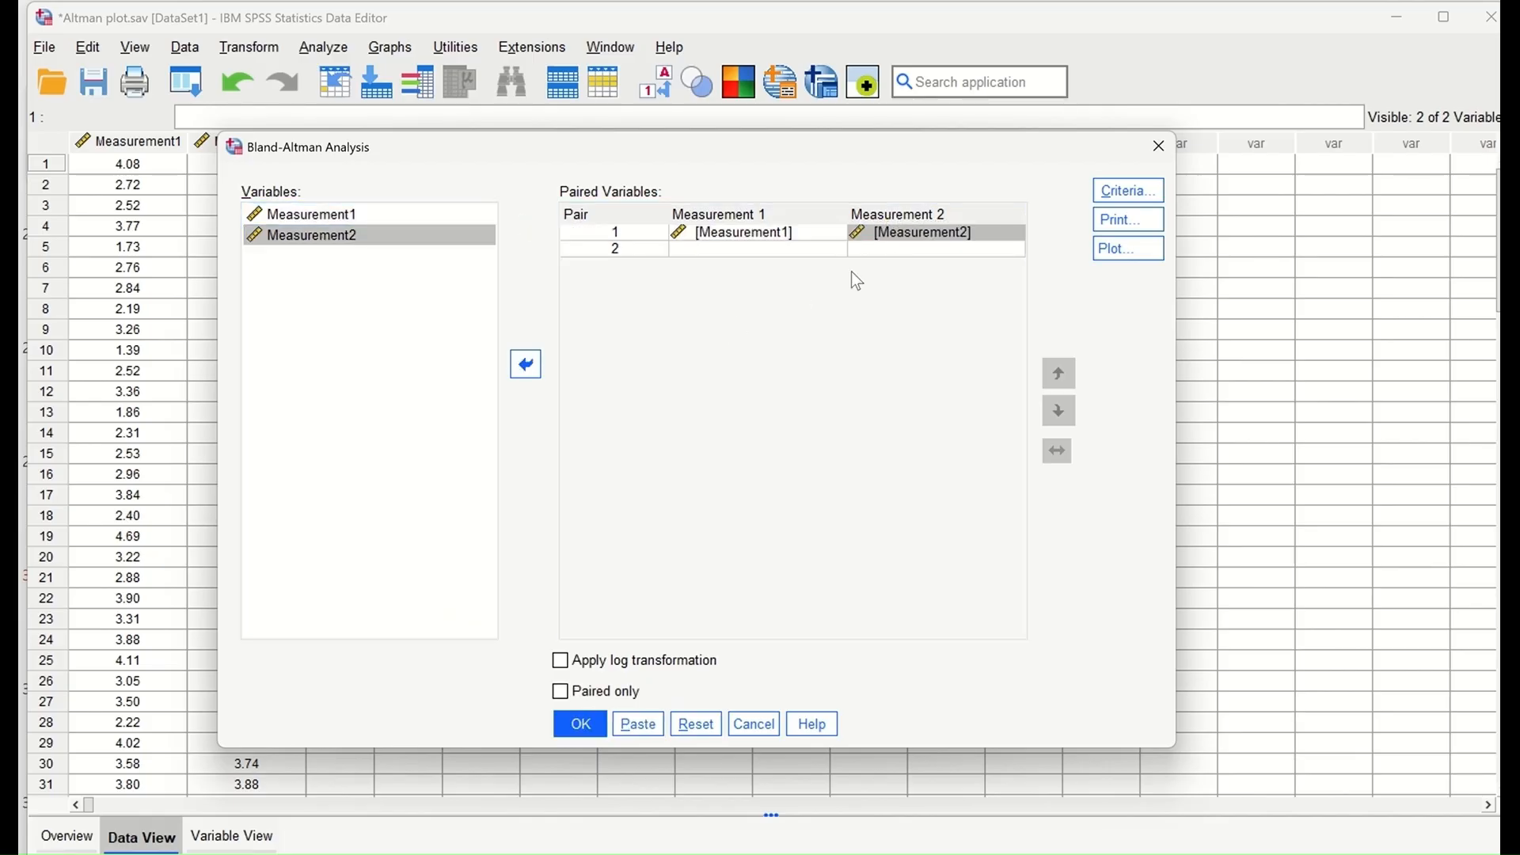
pyautogui.click(1129, 191)
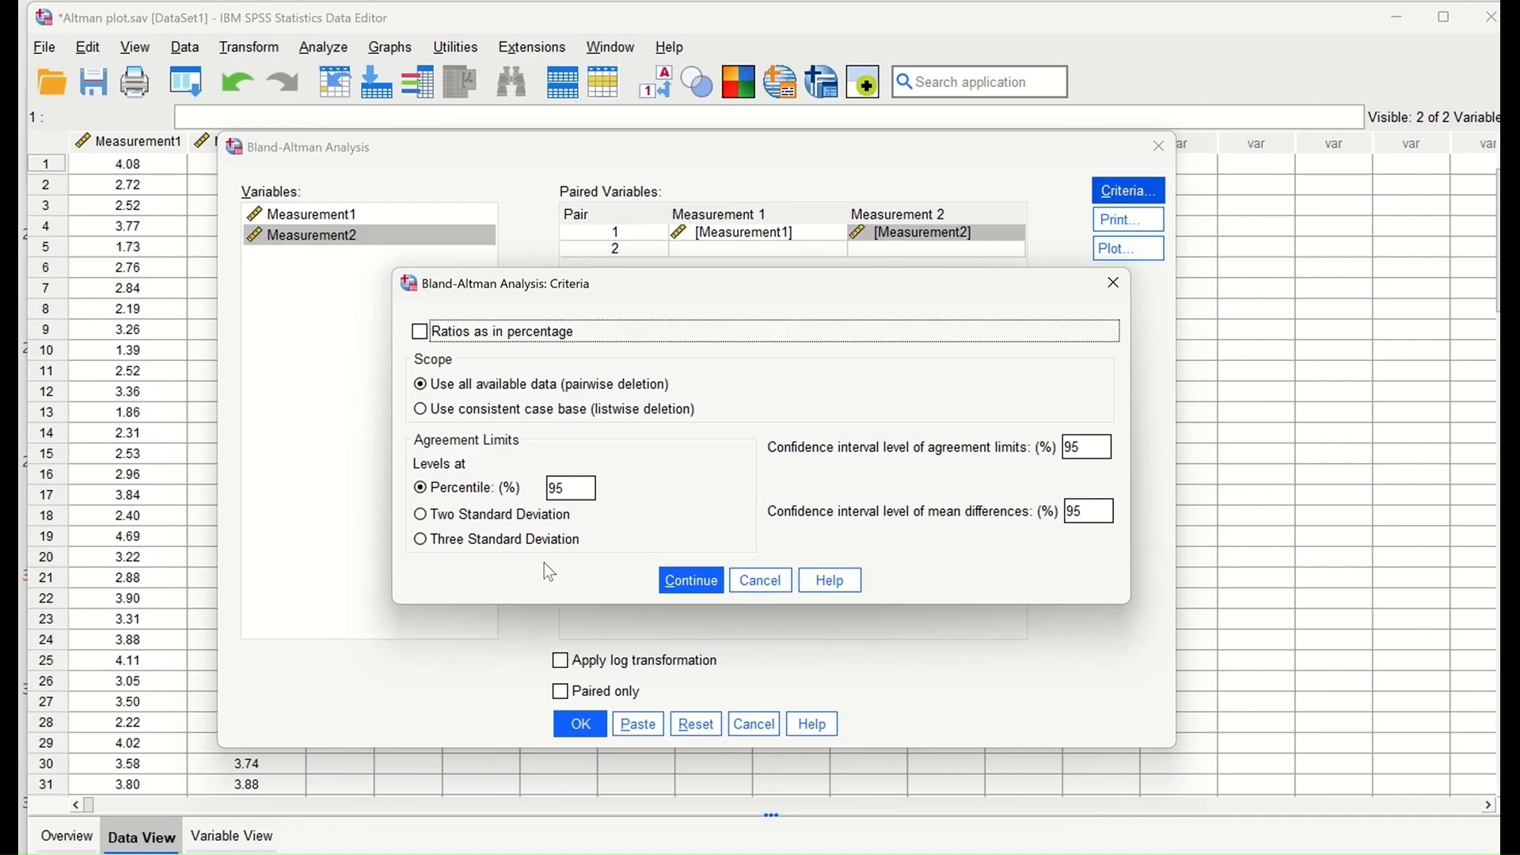
pyautogui.click(681, 585)
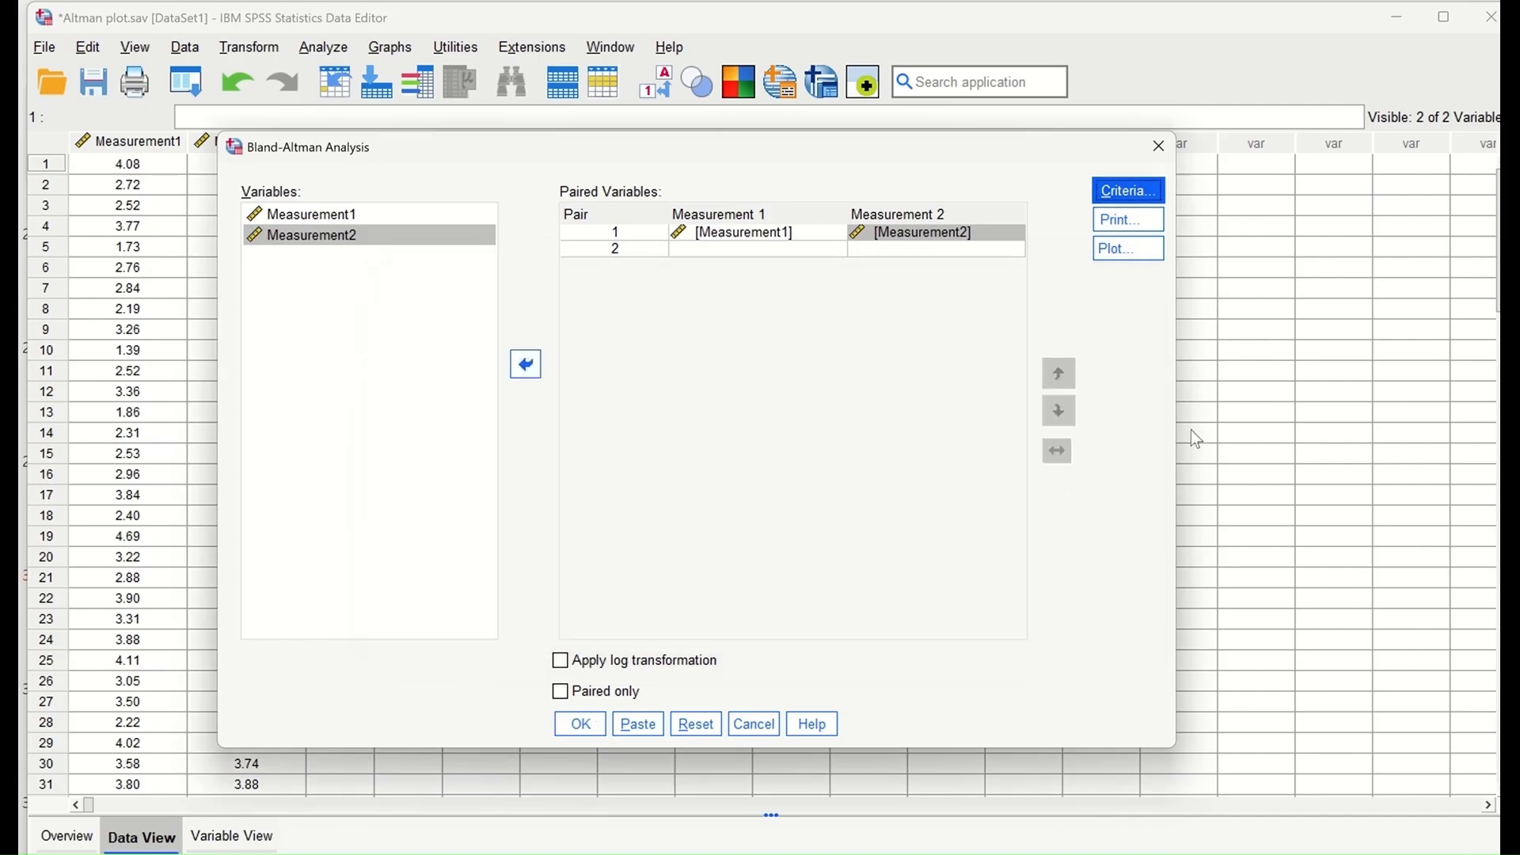
# - Include mean differences and agreement limits with their confidence intervals, plus analysis details limited to 10 rows, in the printed output
pyautogui.click(1131, 224)
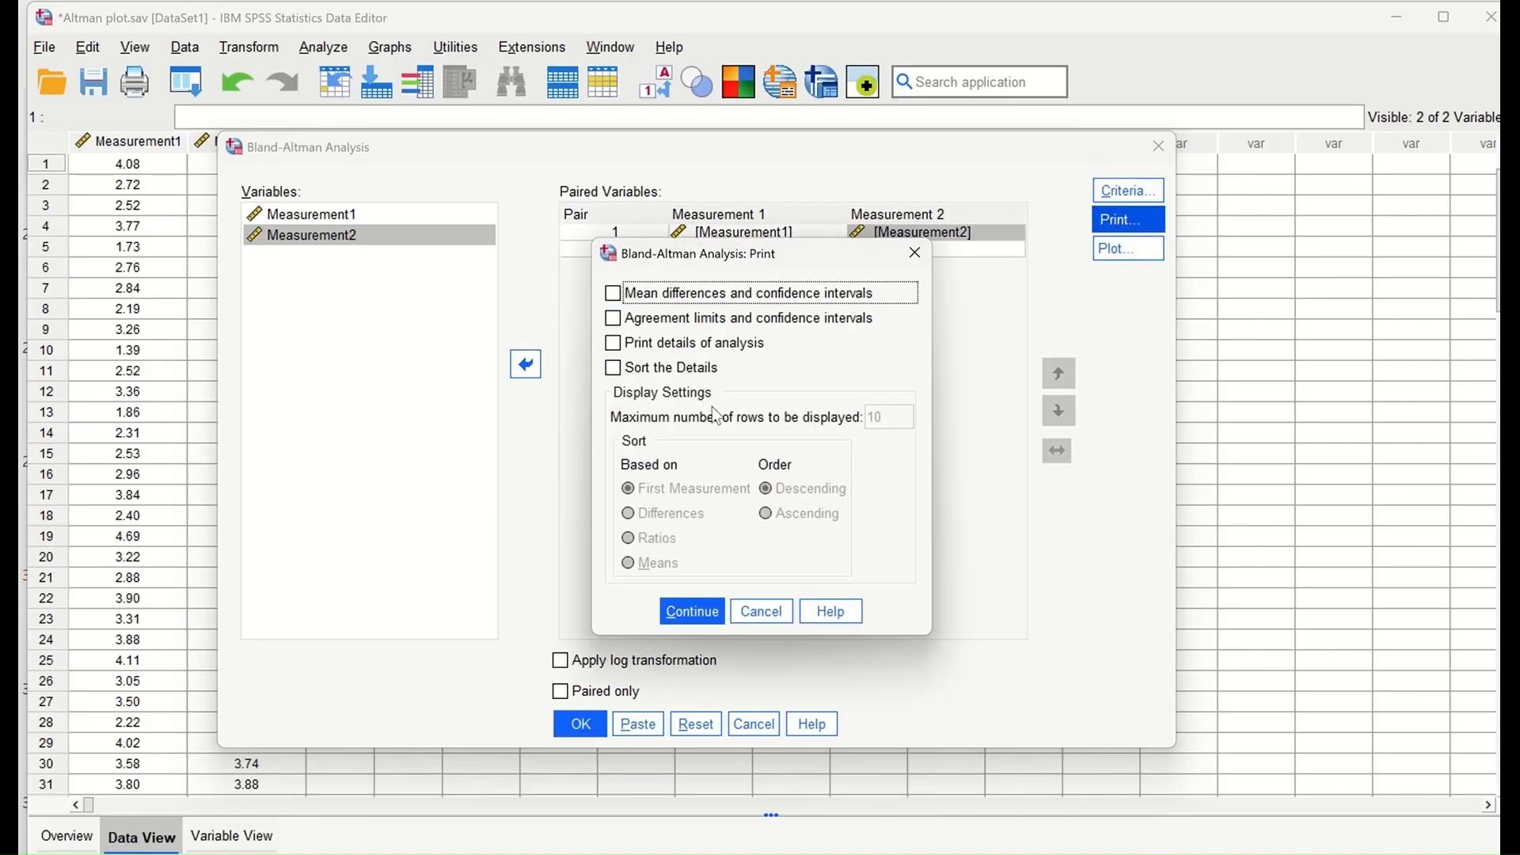
pyautogui.click(614, 294)
pyautogui.click(614, 319)
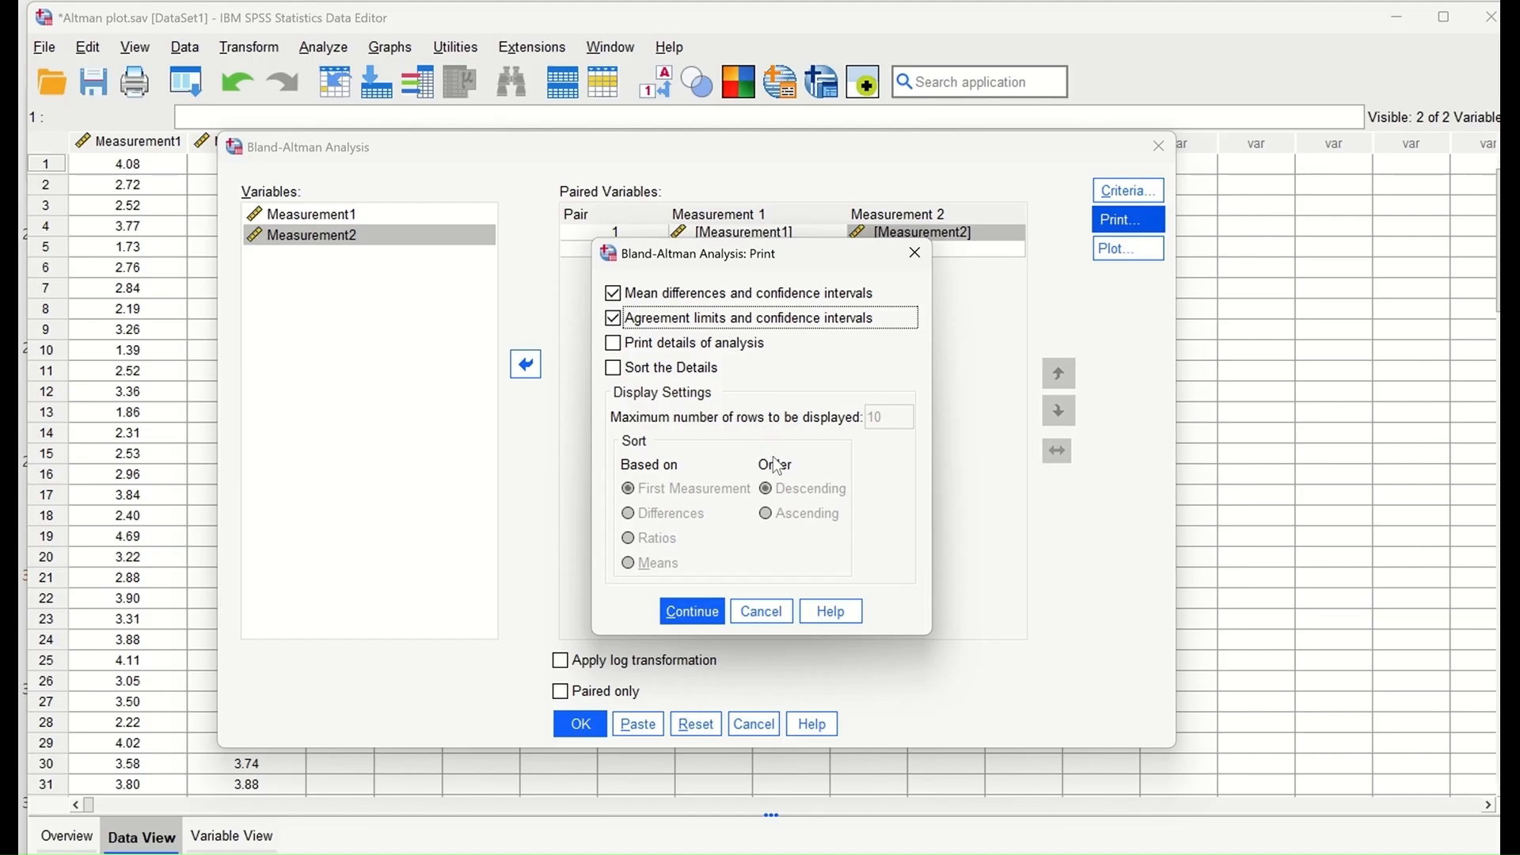
pyautogui.click(614, 344)
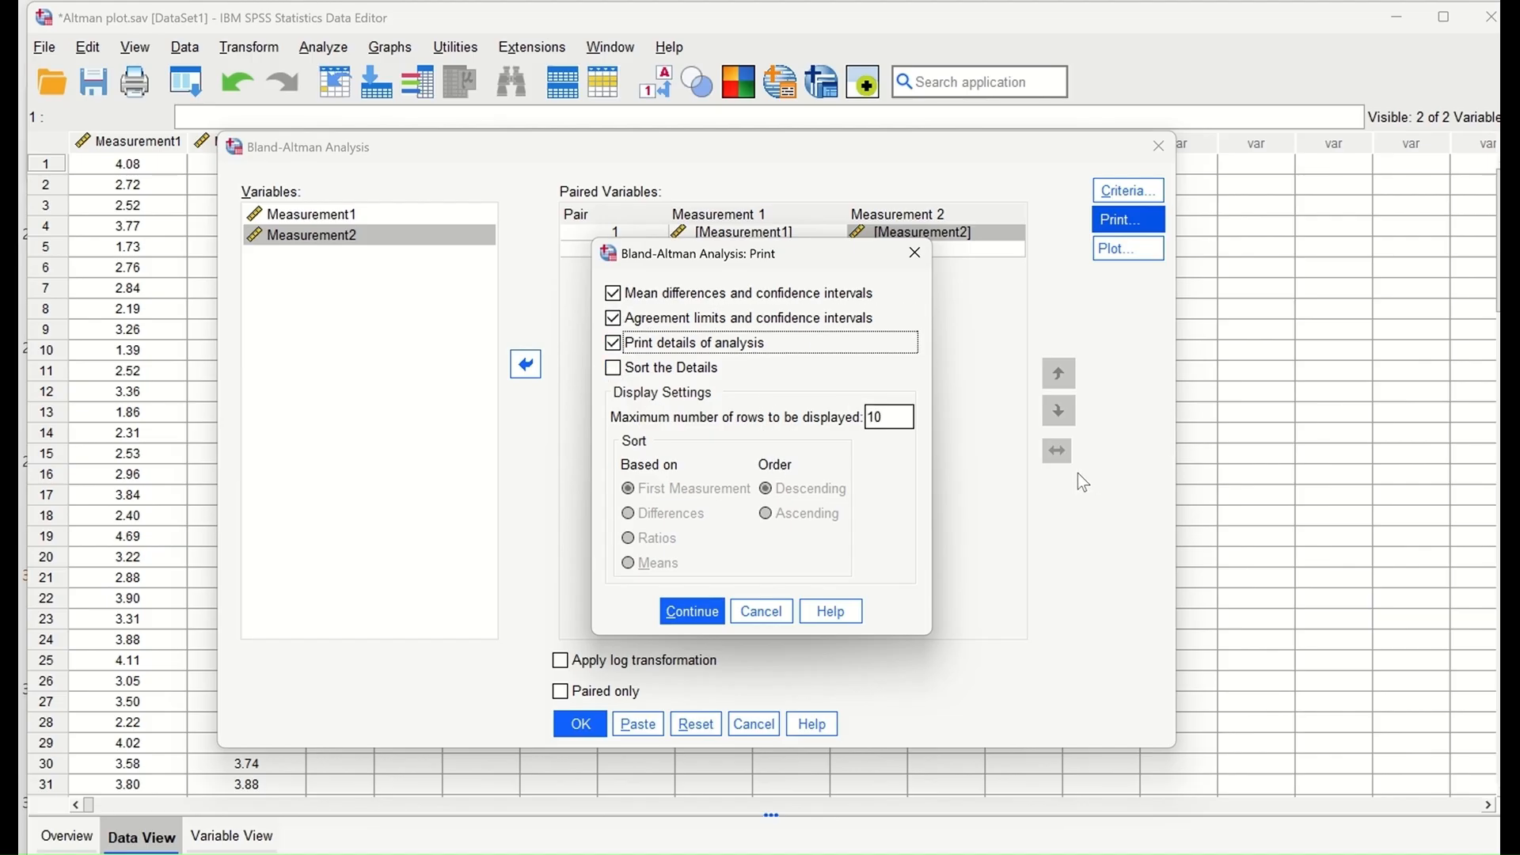
pyautogui.click(695, 614)
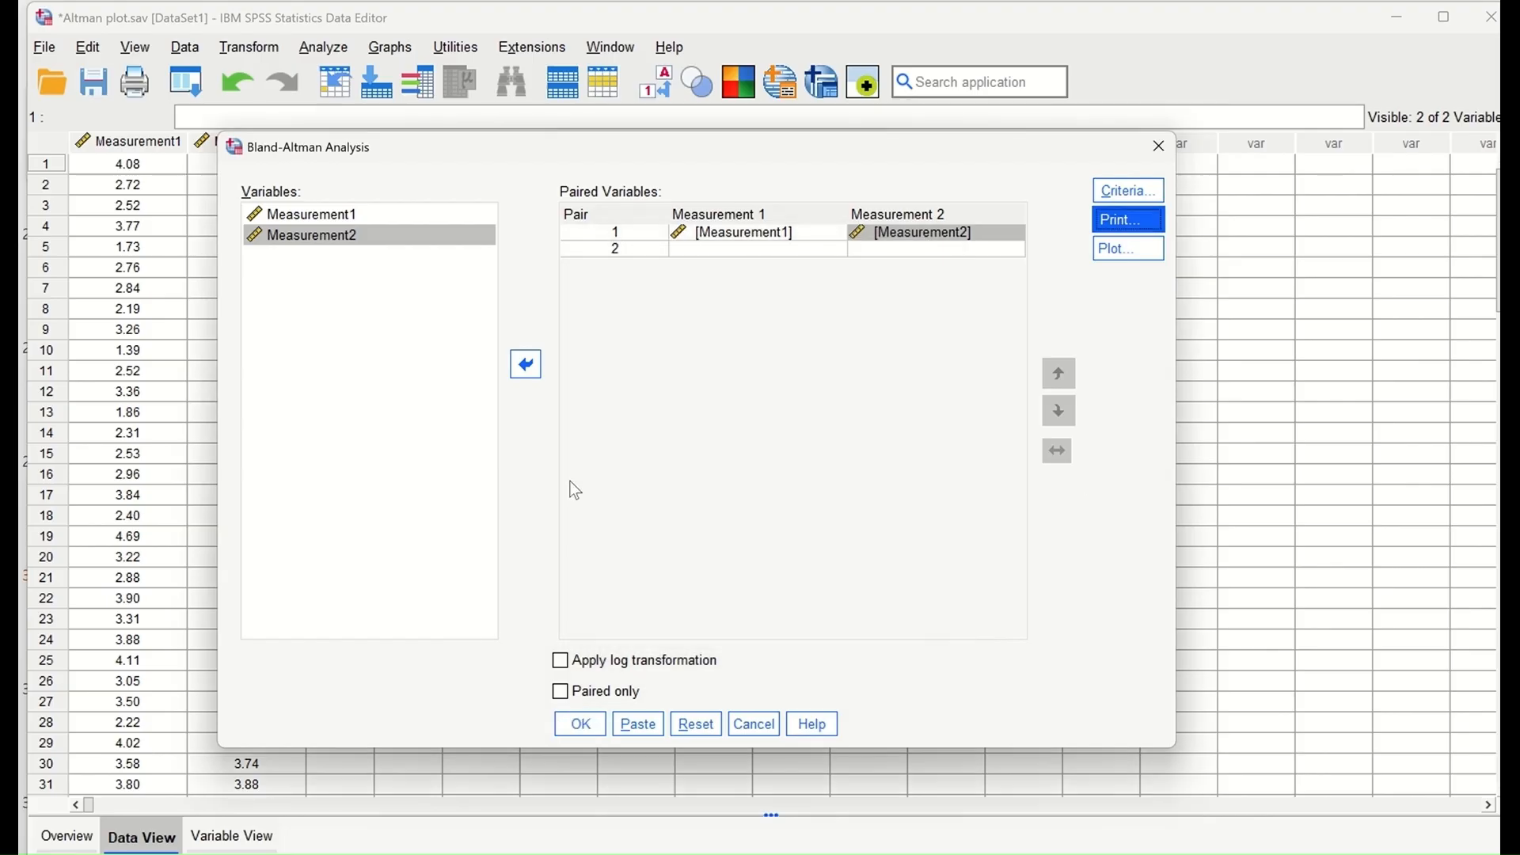
# - Show the agreement limits on the plot and run the Bland-Altman analysis
pyautogui.click(1128, 249)
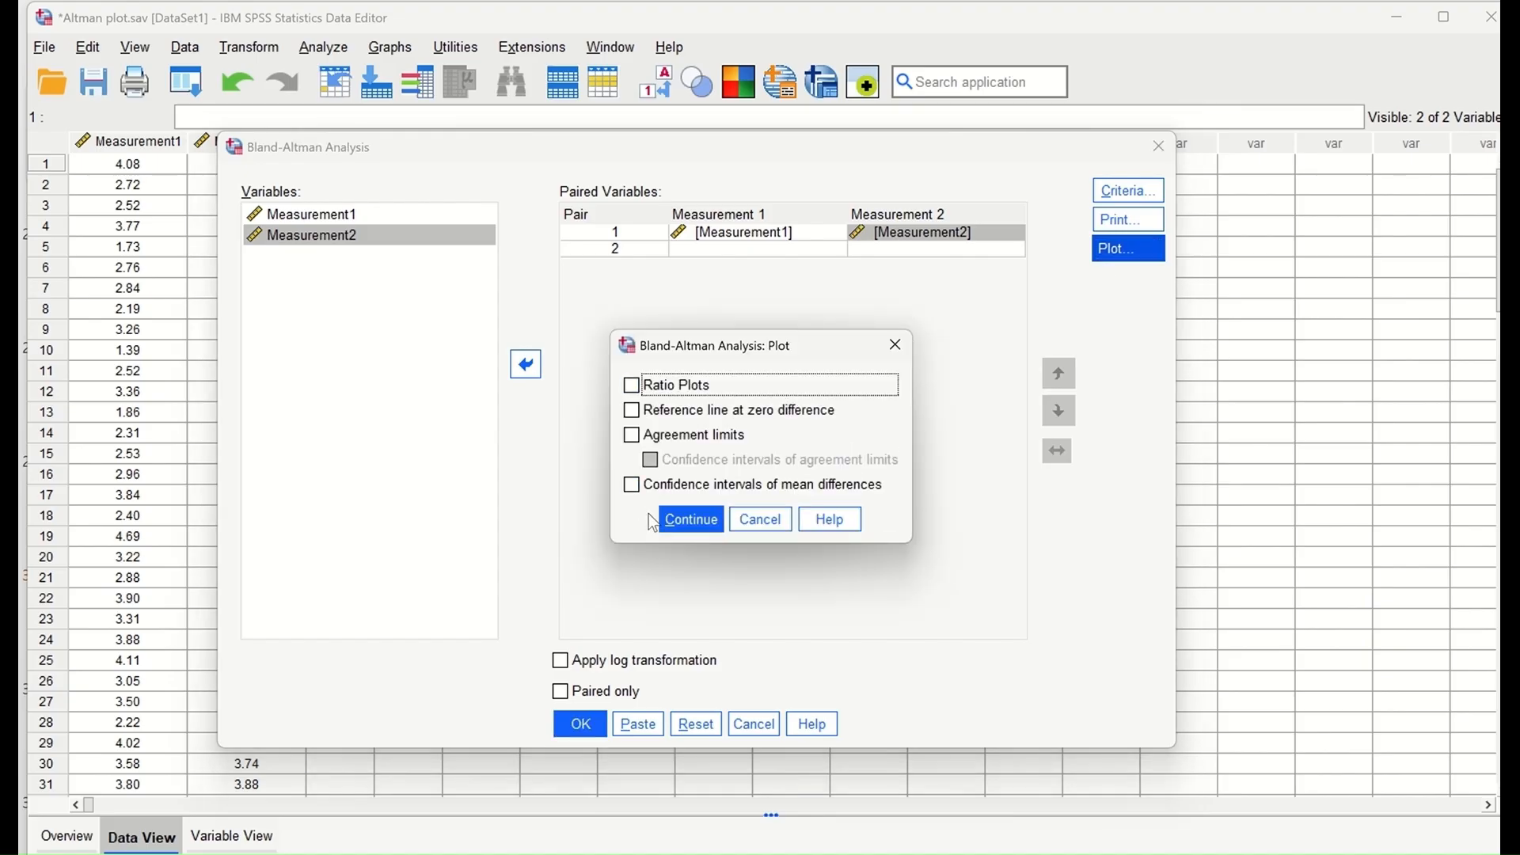
pyautogui.click(633, 434)
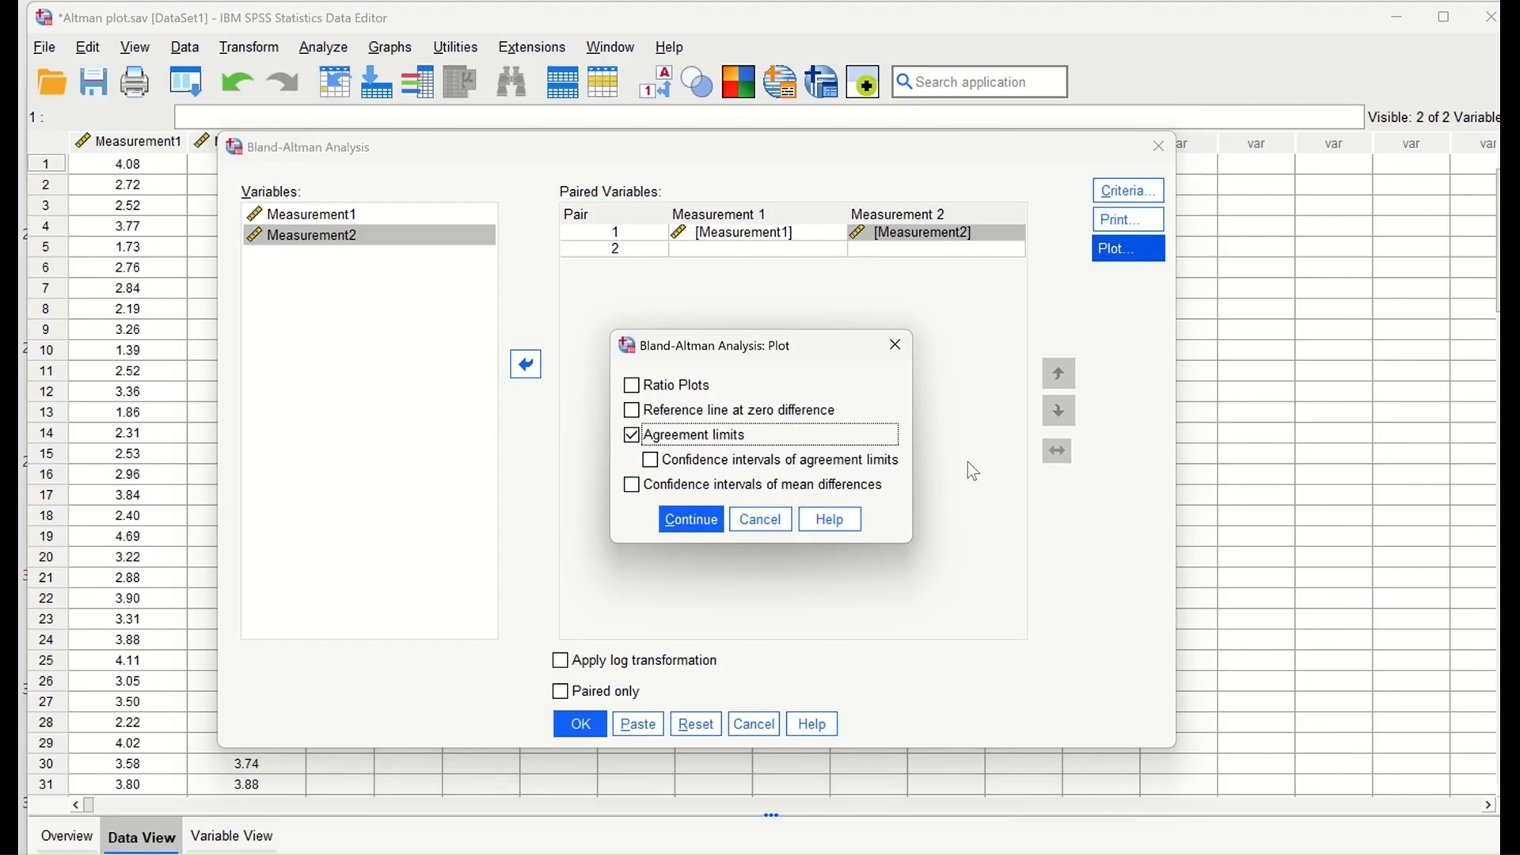
pyautogui.click(692, 523)
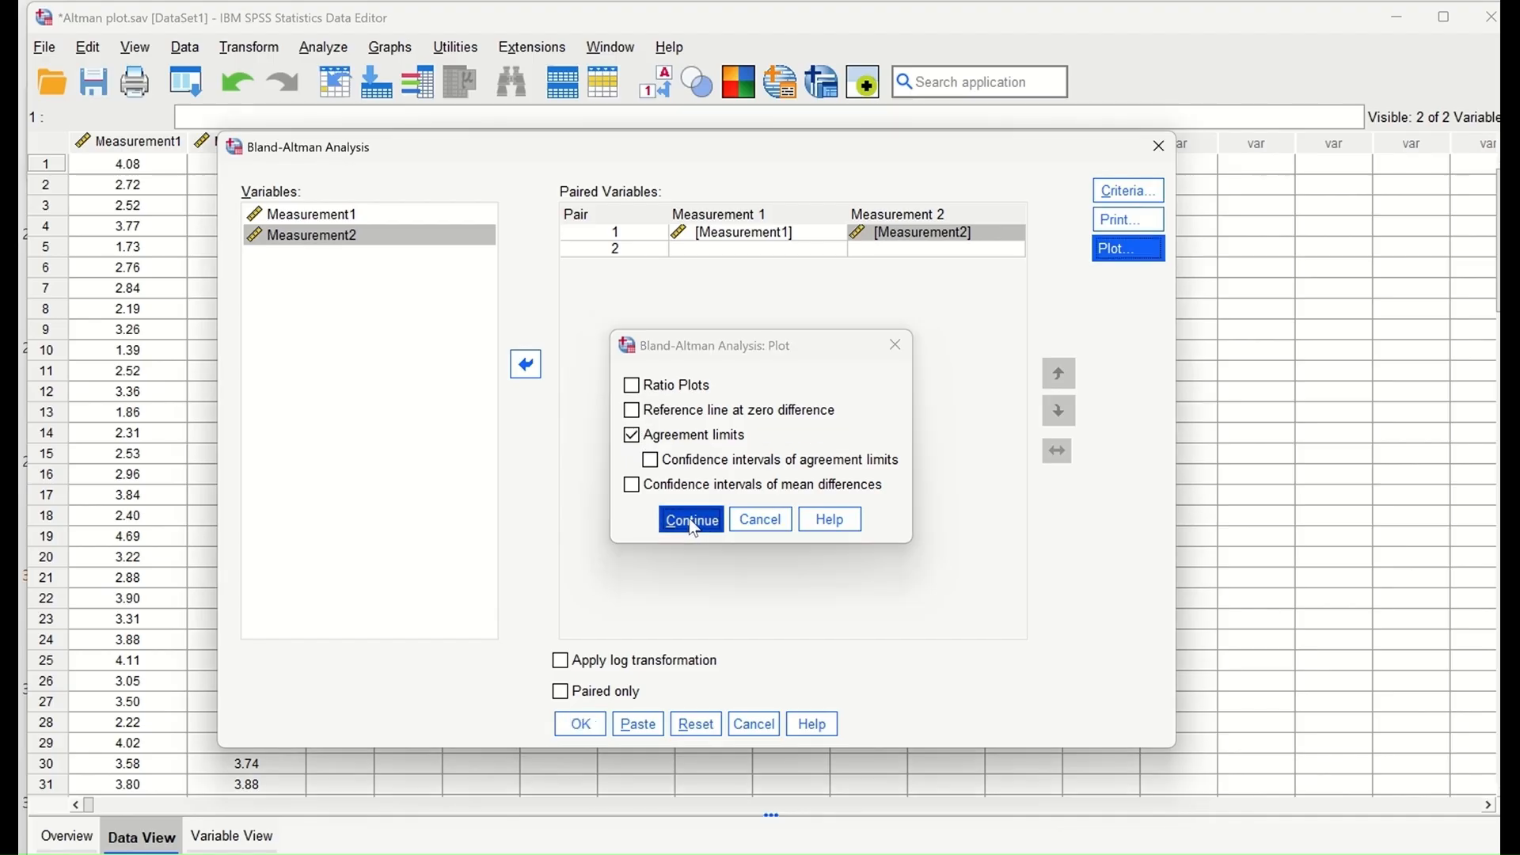
pyautogui.click(581, 726)
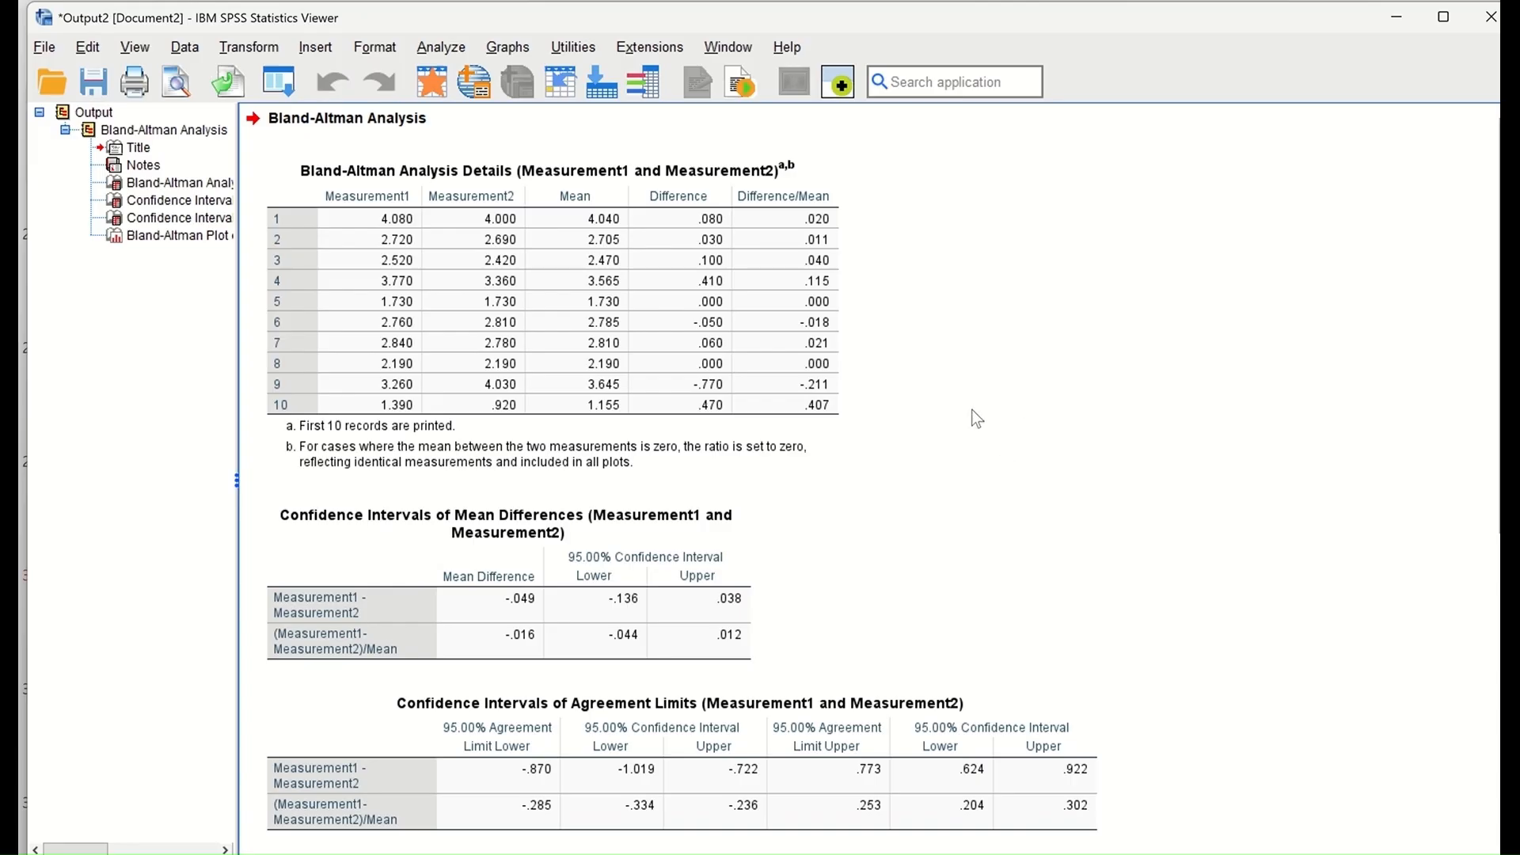
# - Examine the analysis output, comparing the mean difference and agreement limit tables with their confidence intervals
pyautogui.scroll(-7, 990, 368)
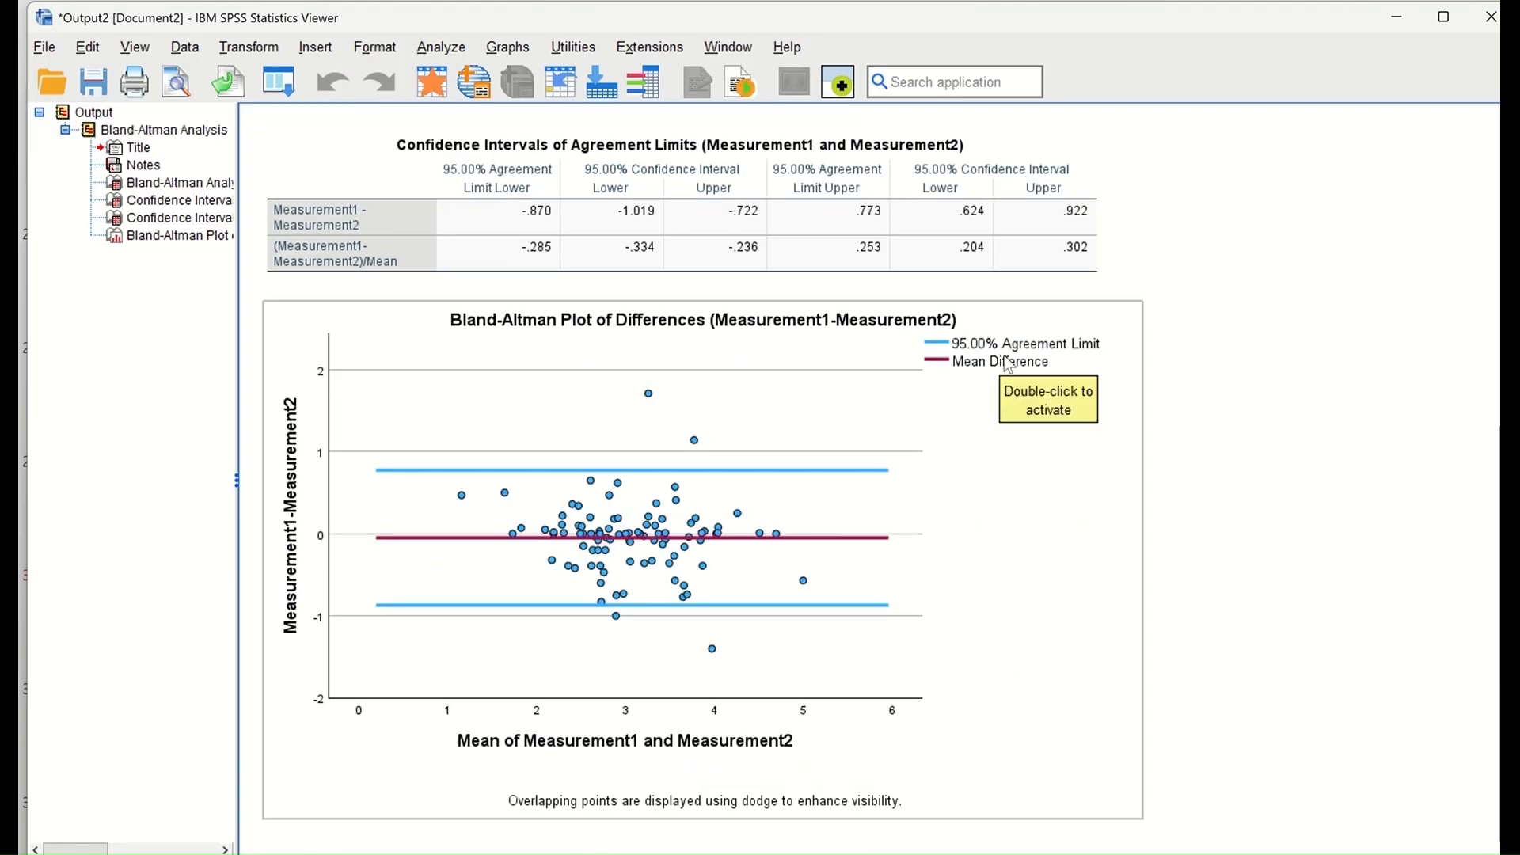
pyautogui.scroll(3, 990, 479)
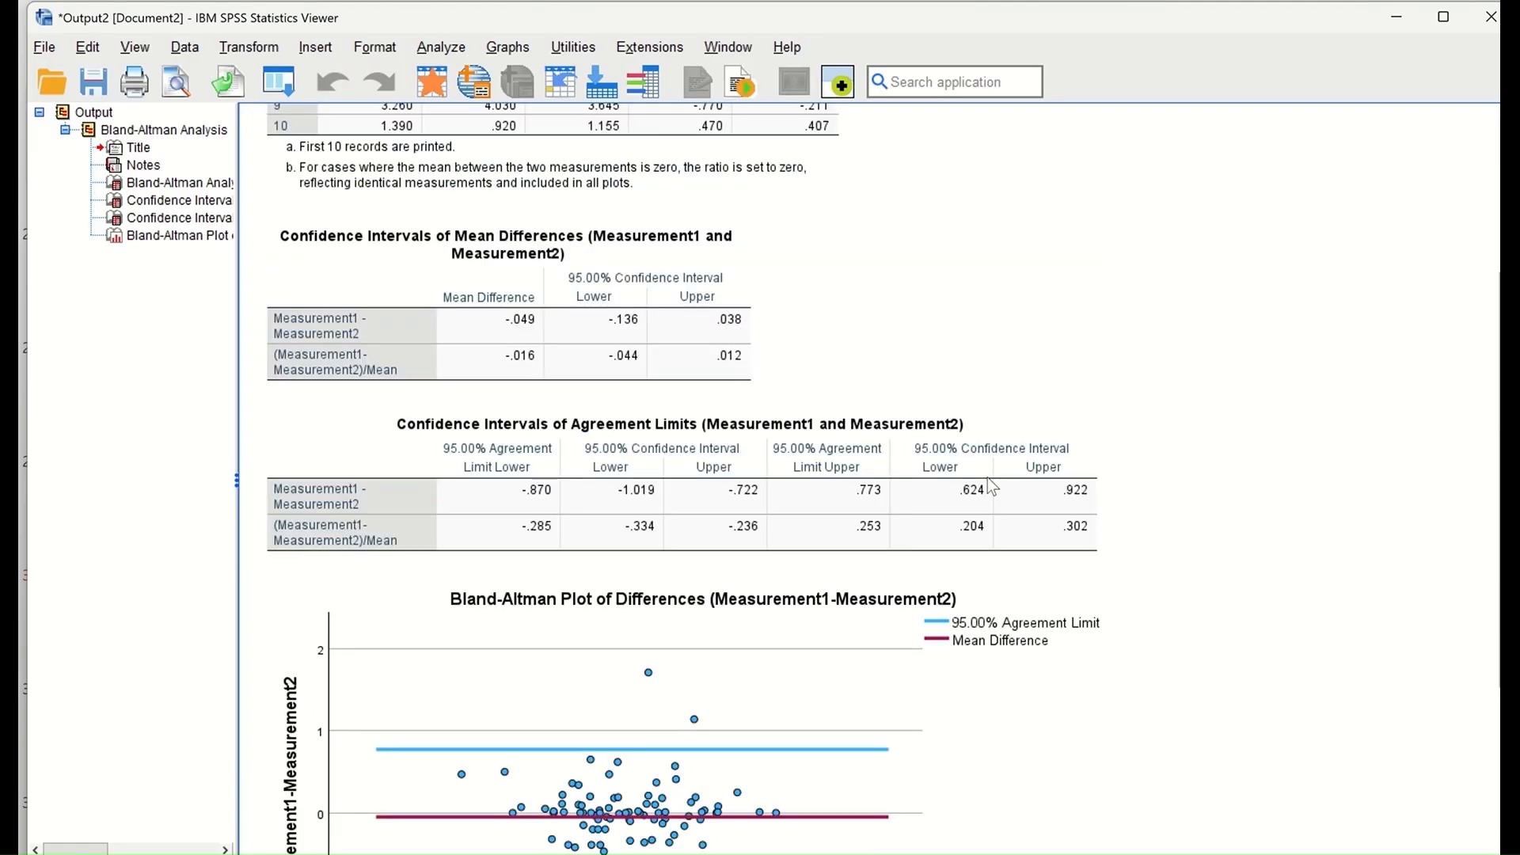
pyautogui.scroll(3, 989, 484)
pyautogui.scroll(-1, 985, 479)
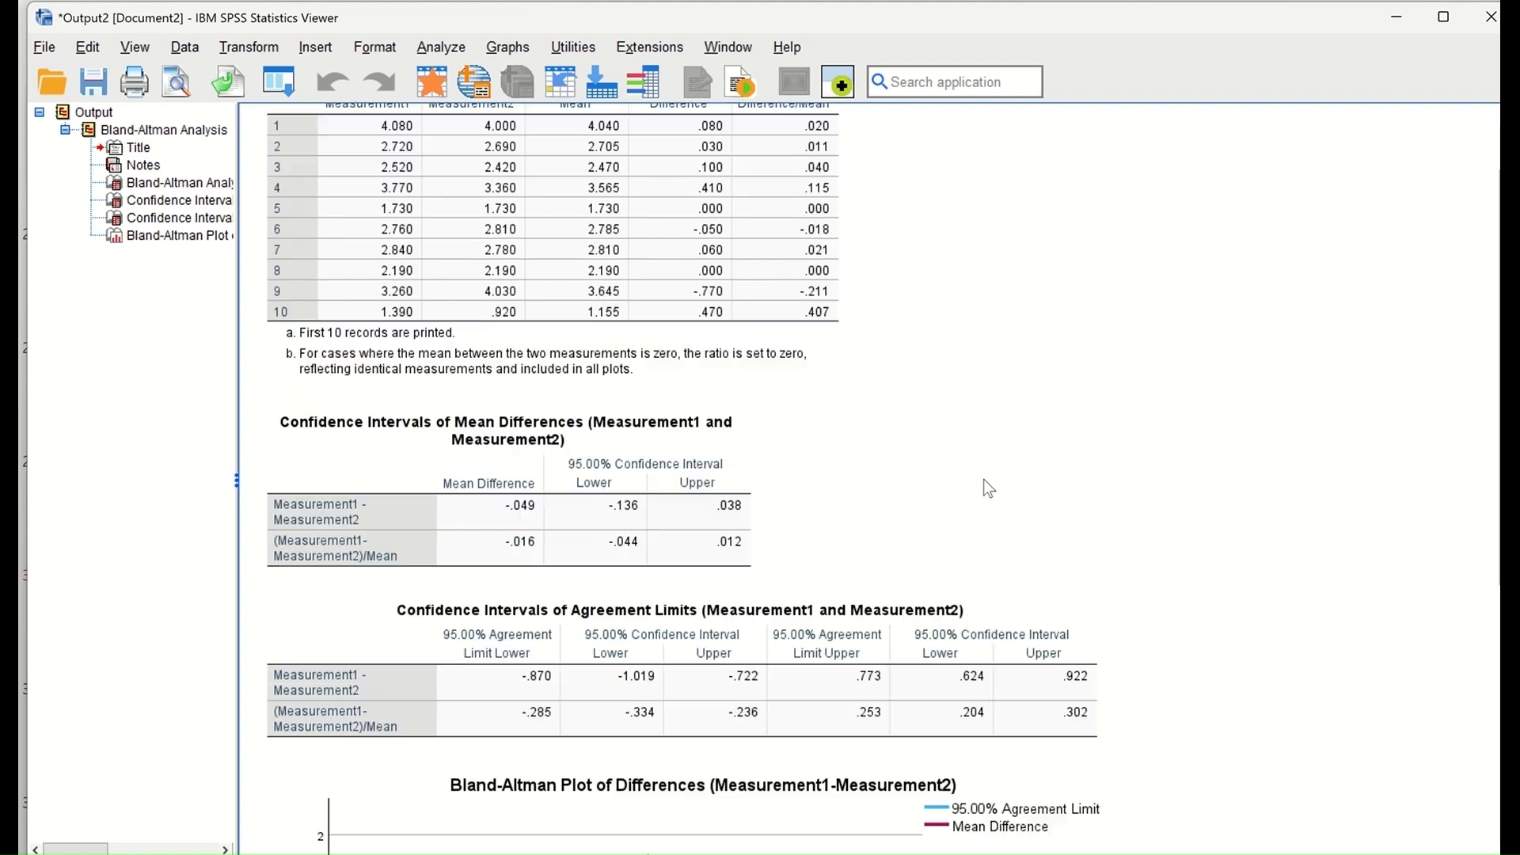
pyautogui.click(548, 483)
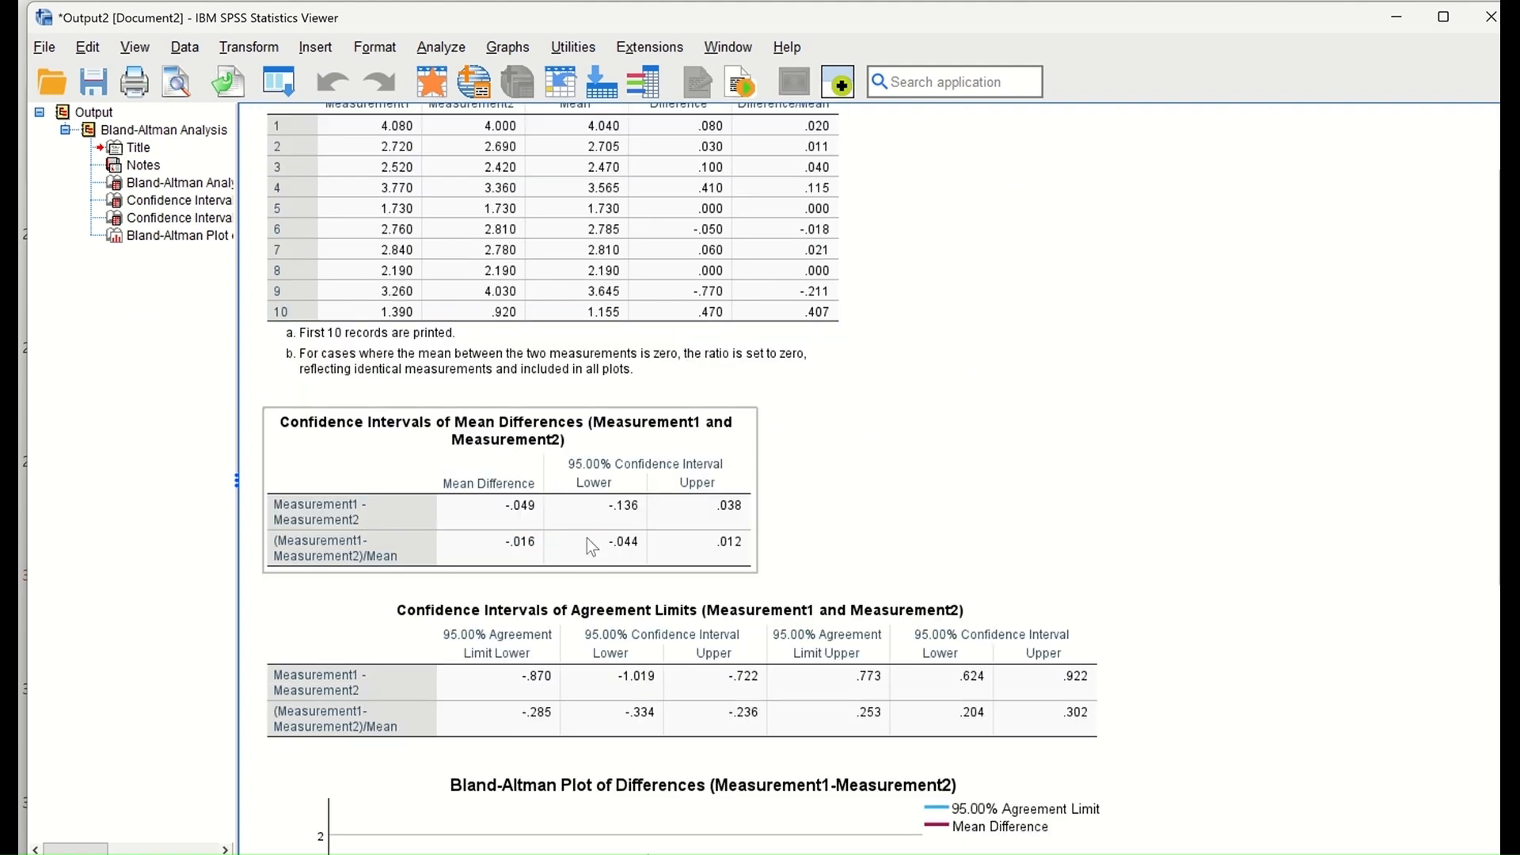
pyautogui.scroll(-3, 582, 517)
pyautogui.scroll(4, 587, 548)
pyautogui.scroll(-1, 537, 564)
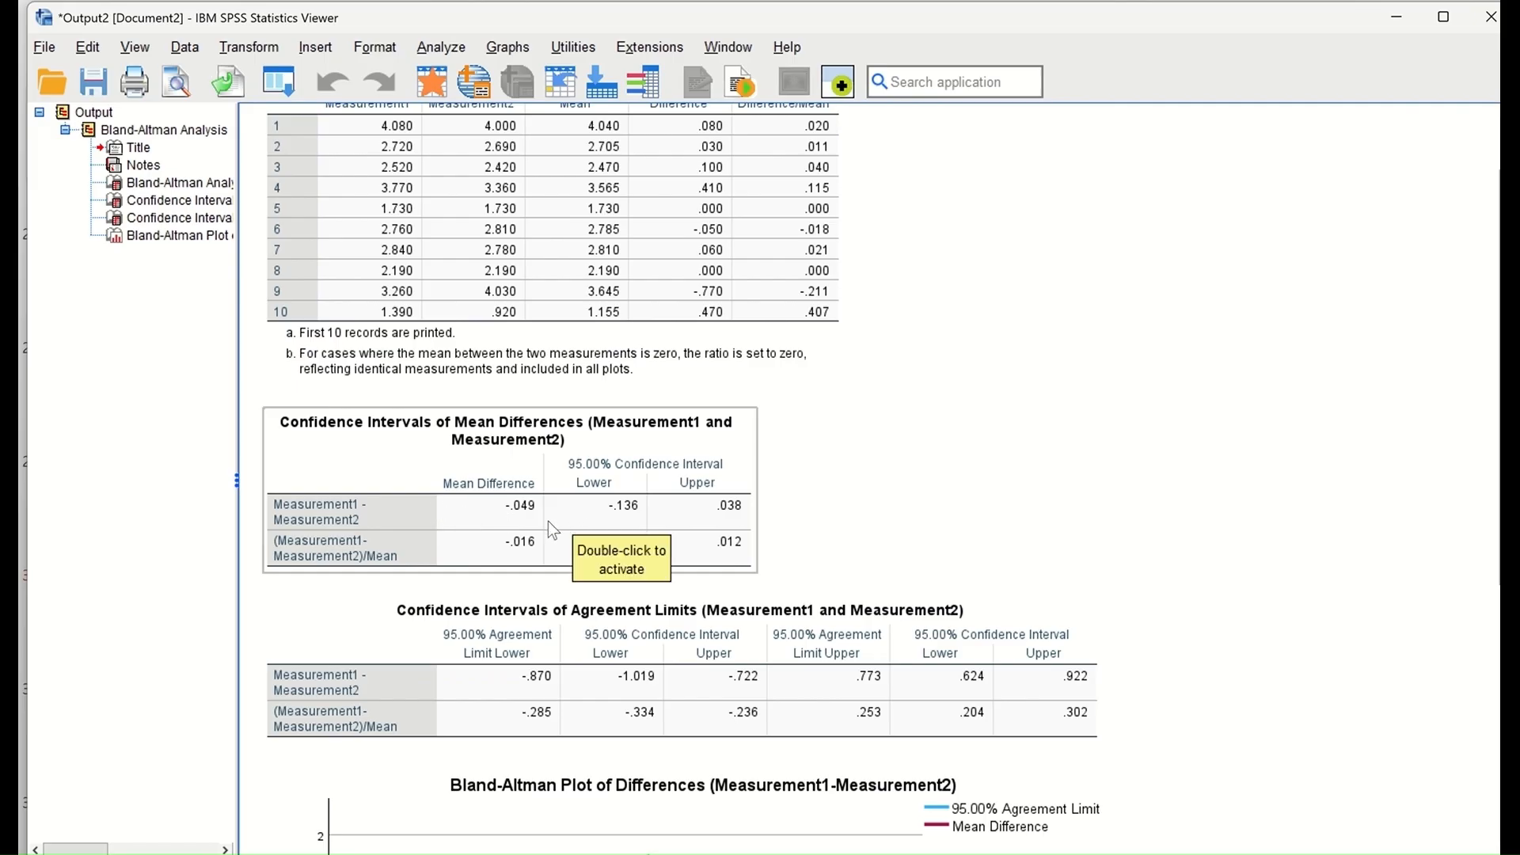
pyautogui.scroll(-2, 582, 574)
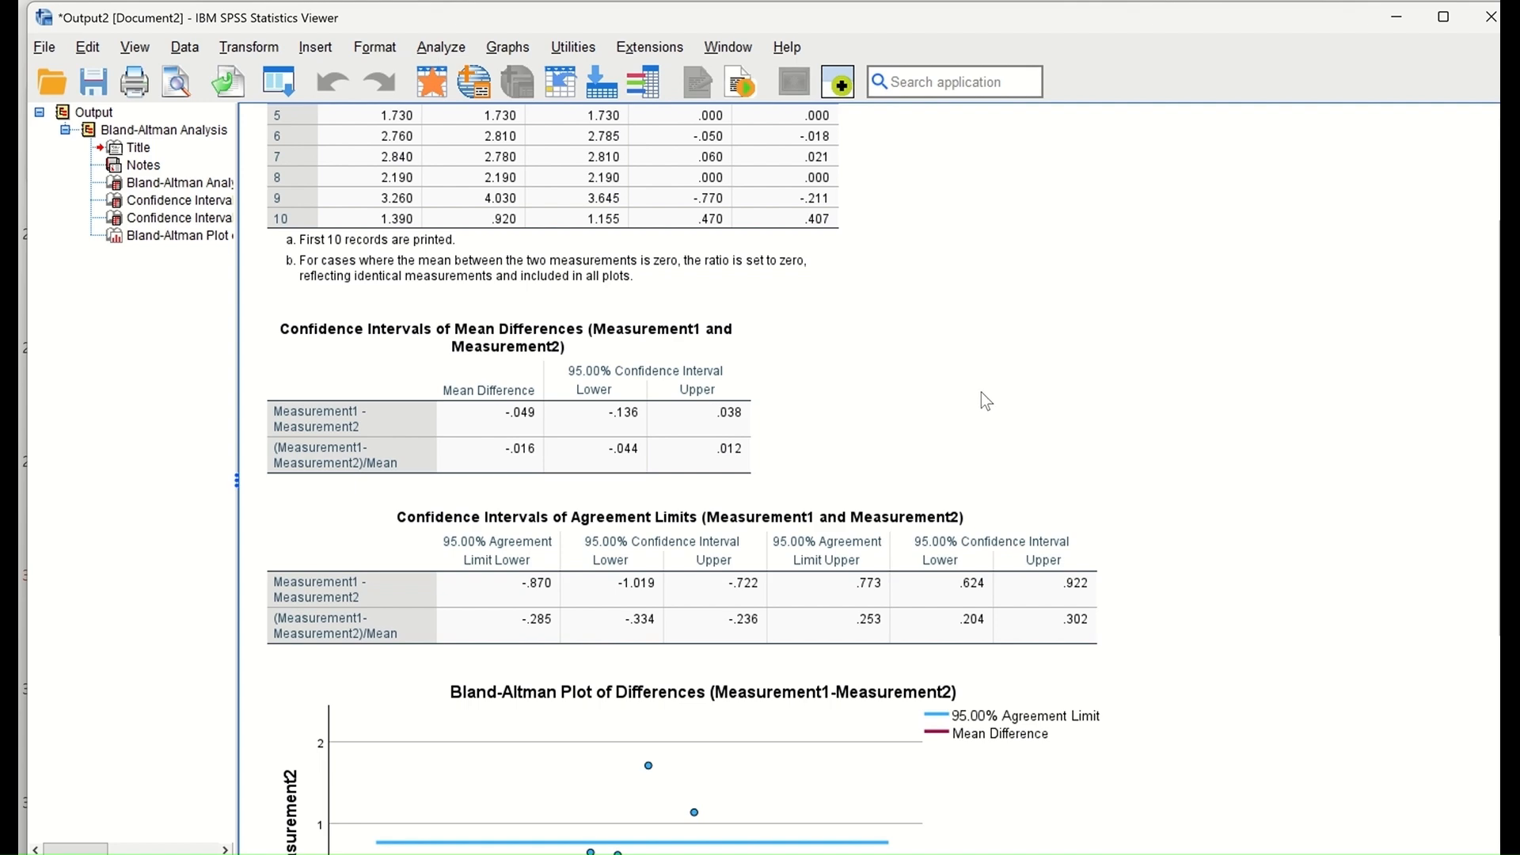
# - Examine the Bland-Altman plot of differences, including its axes, mean difference line and agreement limits, and select the chart
pyautogui.scroll(-5, 981, 392)
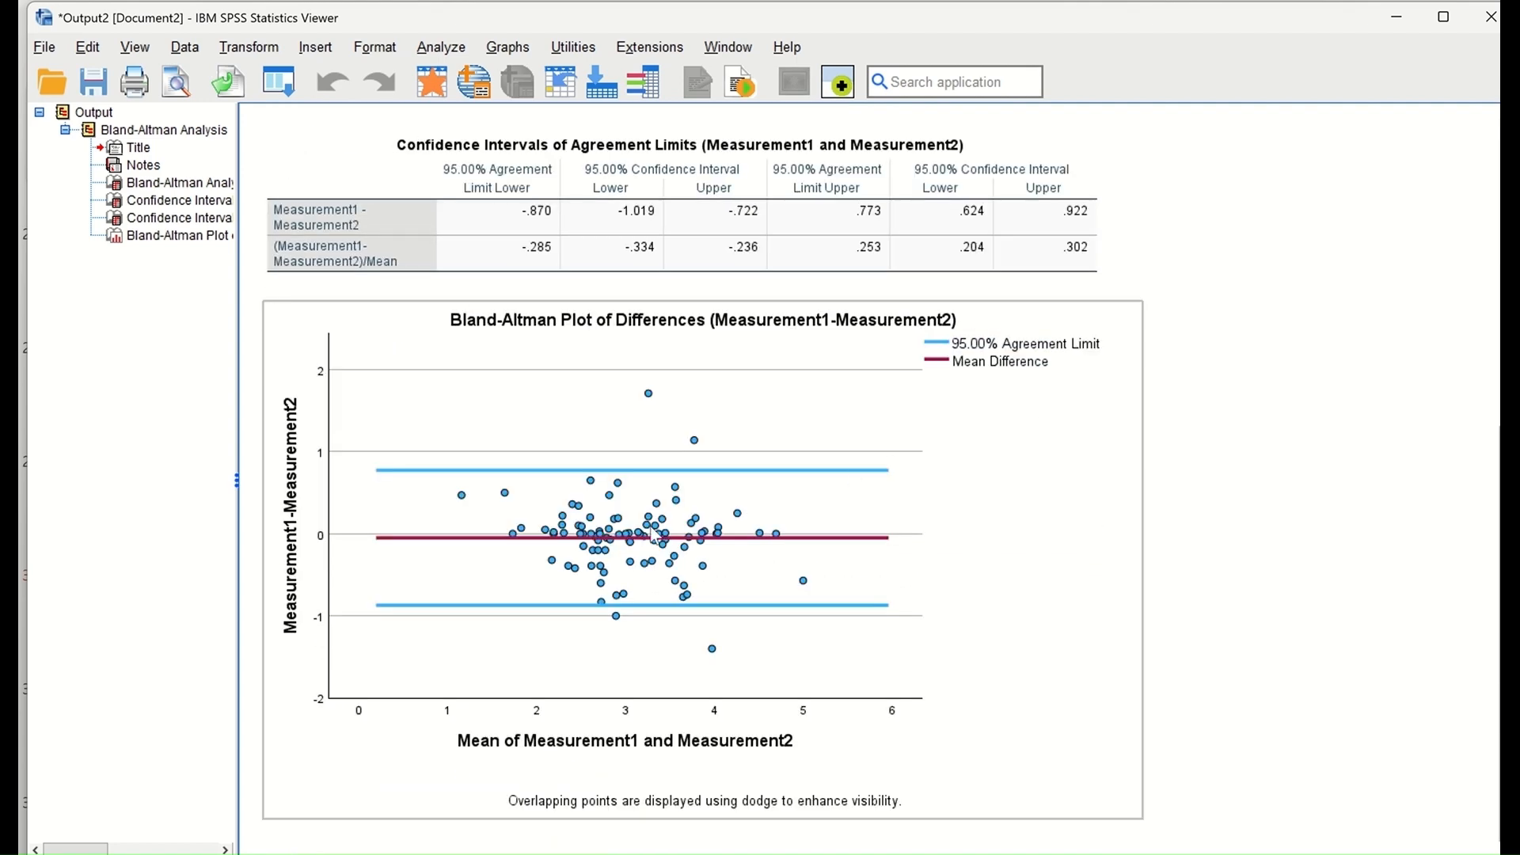
pyautogui.scroll(-1, 875, 491)
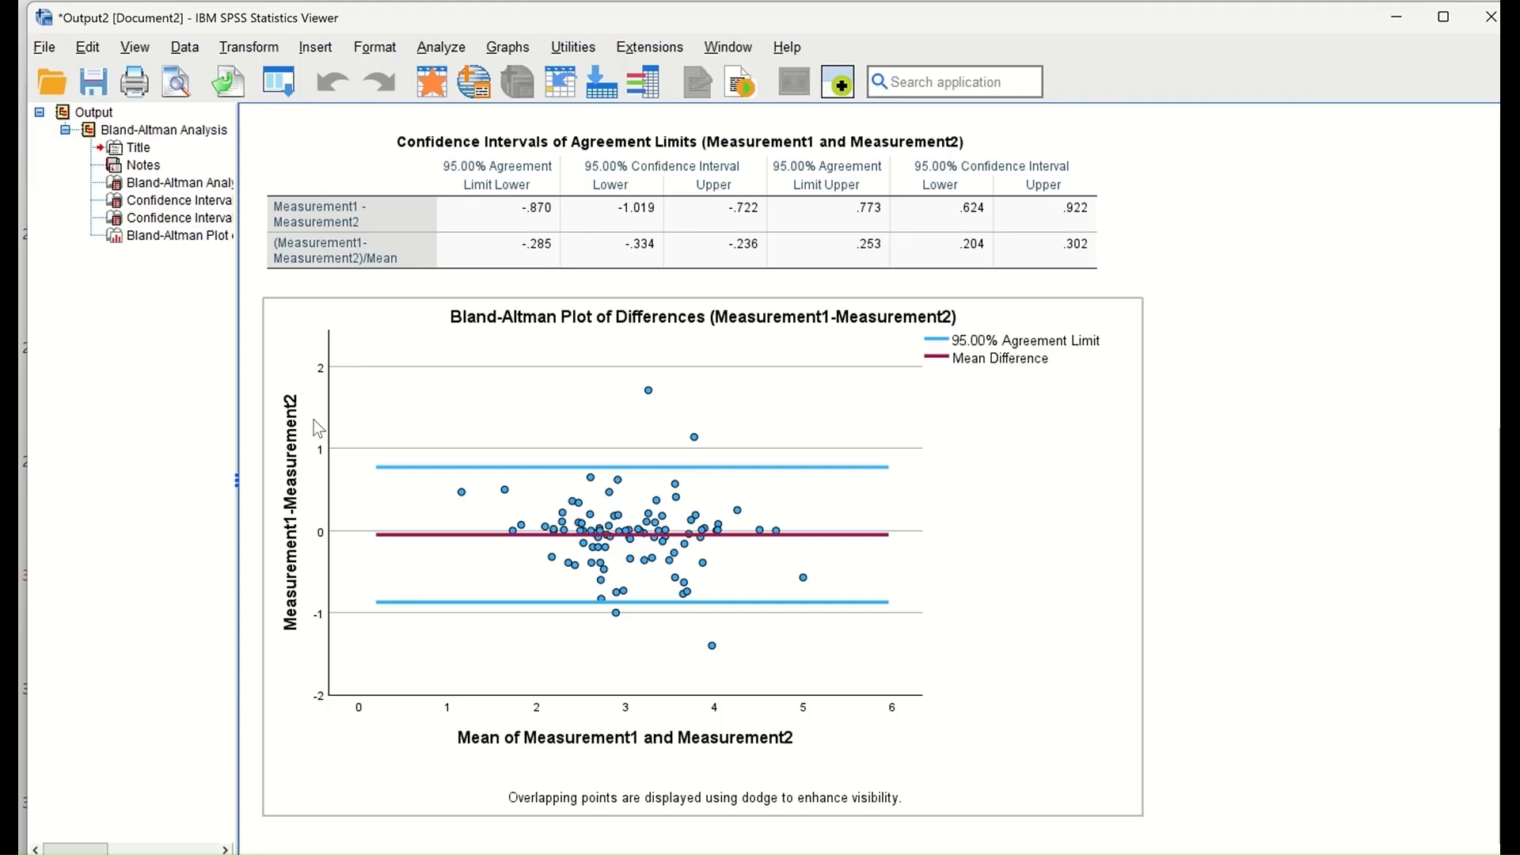
pyautogui.click(260, 653)
pyautogui.click(262, 652)
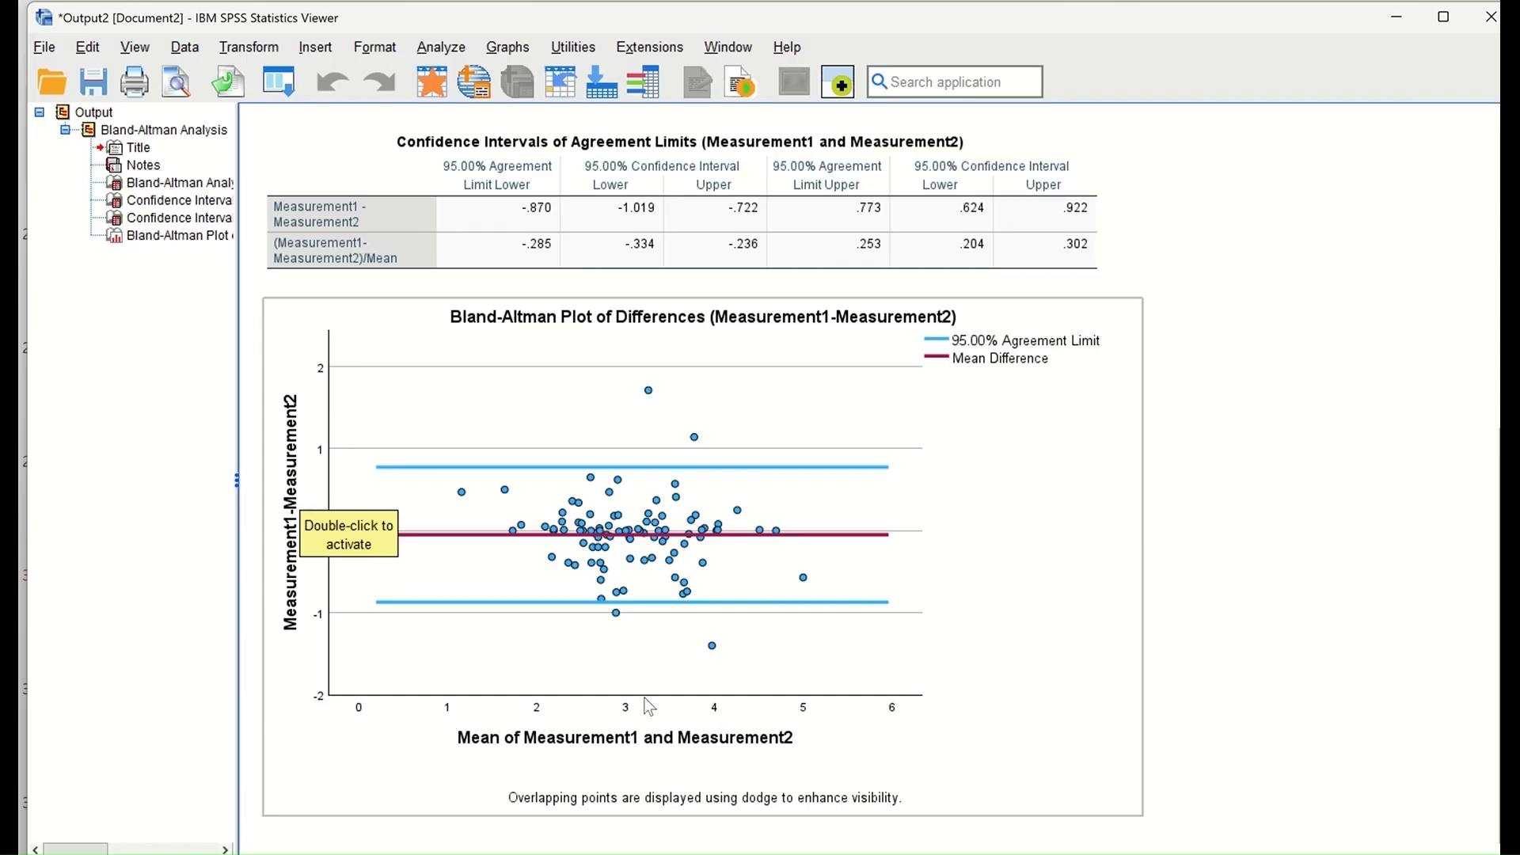
pyautogui.click(983, 722)
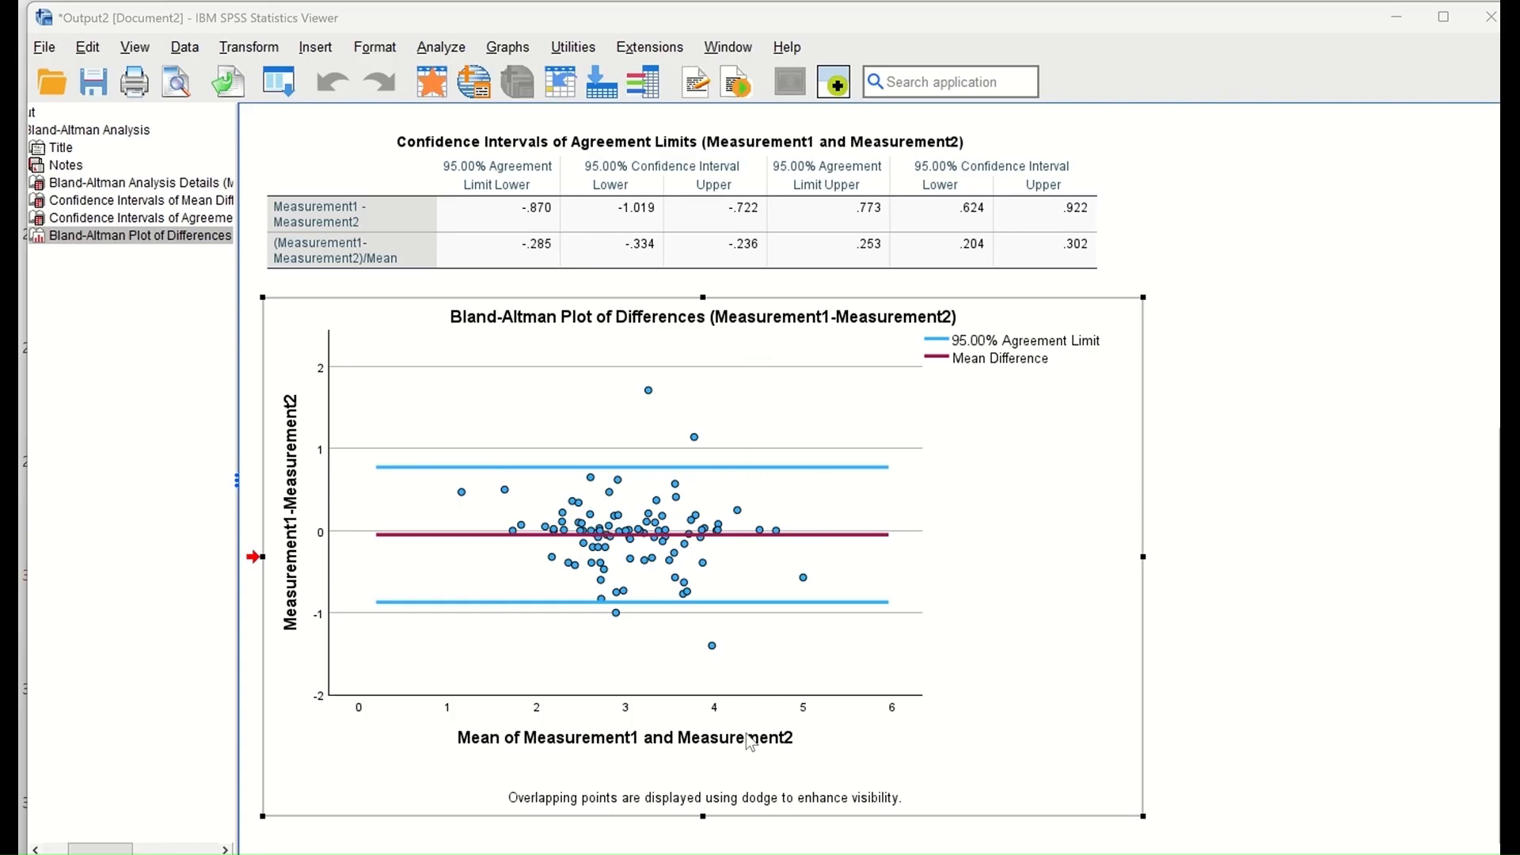
# - Recolour the Bland-Altman plot's horizontal grid lines to white (255, 255, 255) and close the chart editor
pyautogui.doubleClick(722, 386)
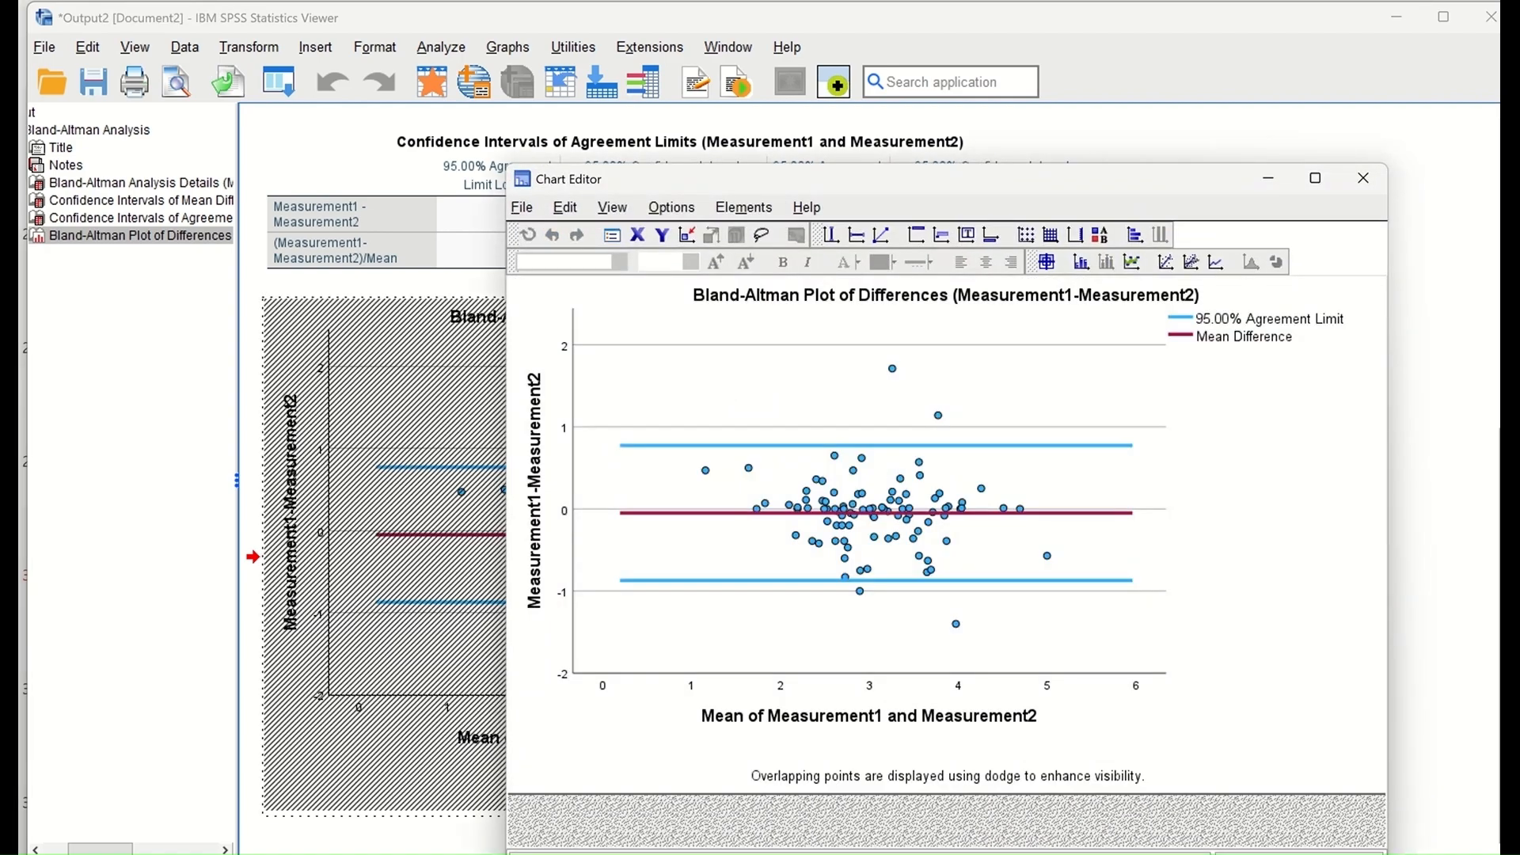
pyautogui.click(1316, 178)
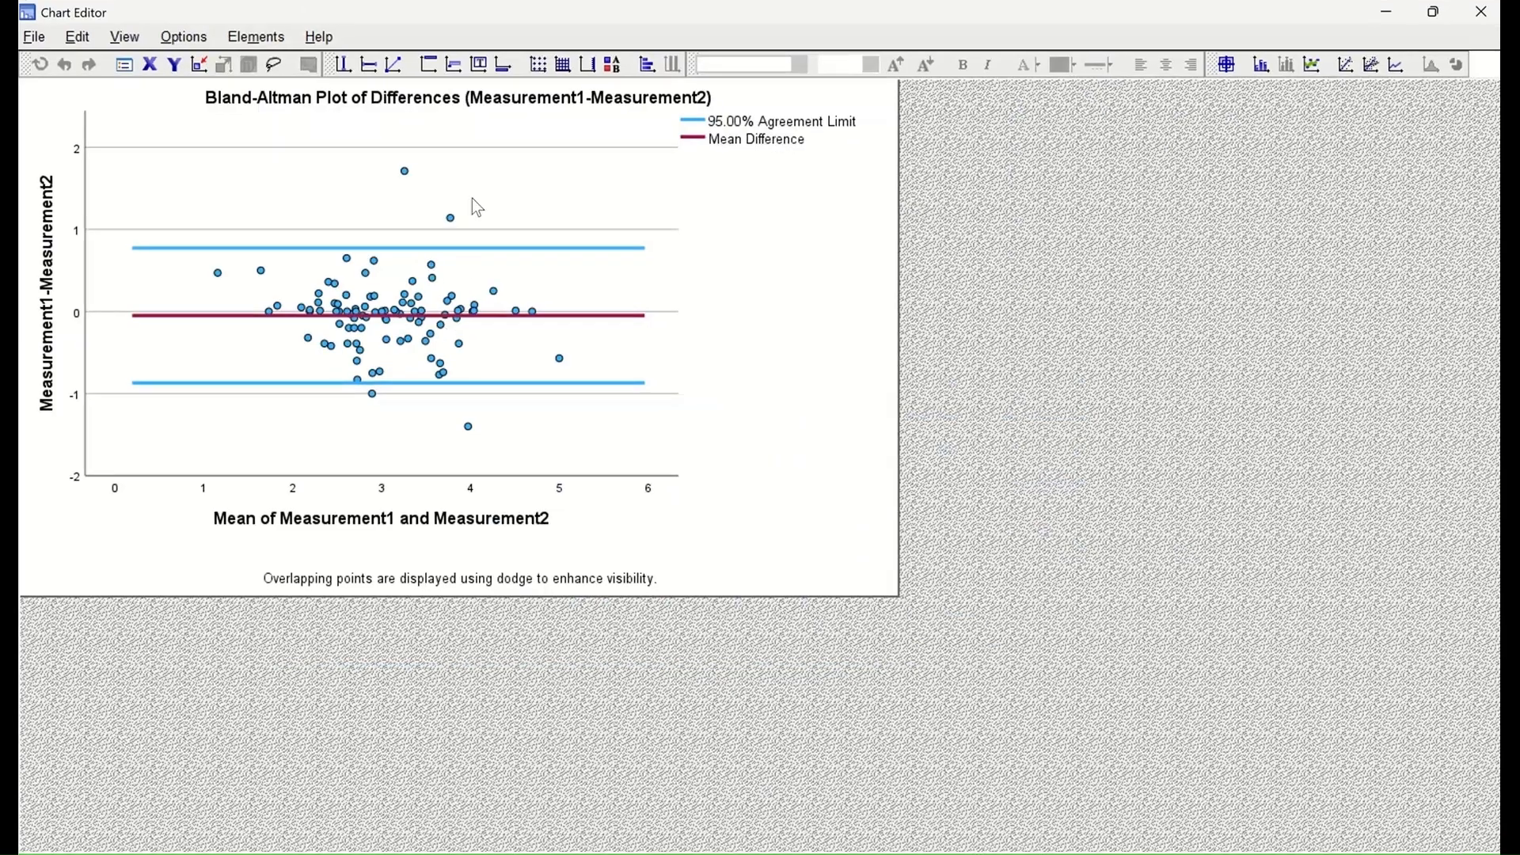
pyautogui.doubleClick(486, 151)
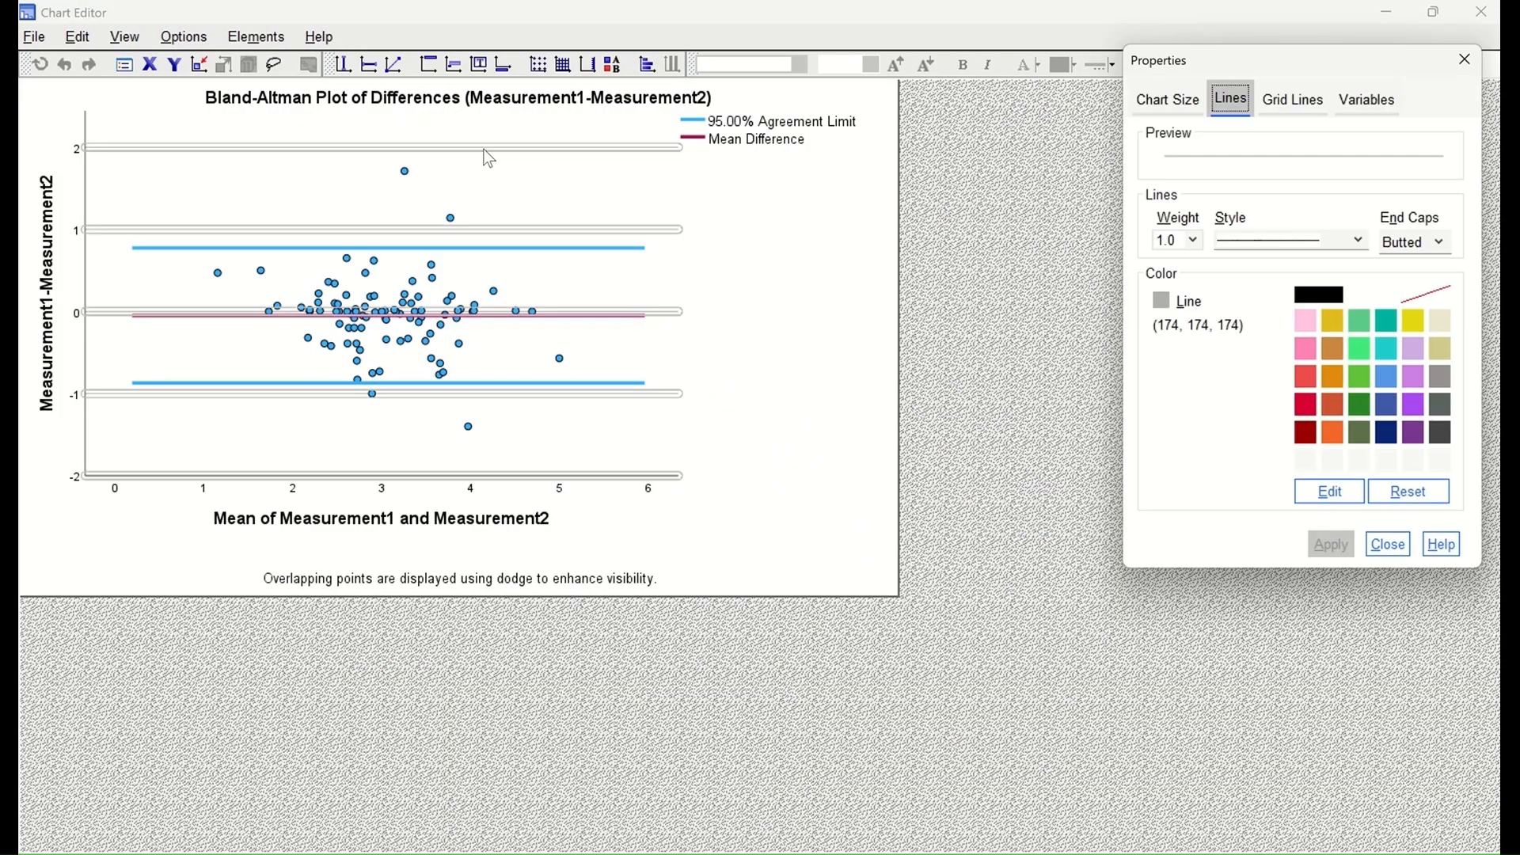
pyautogui.click(1372, 306)
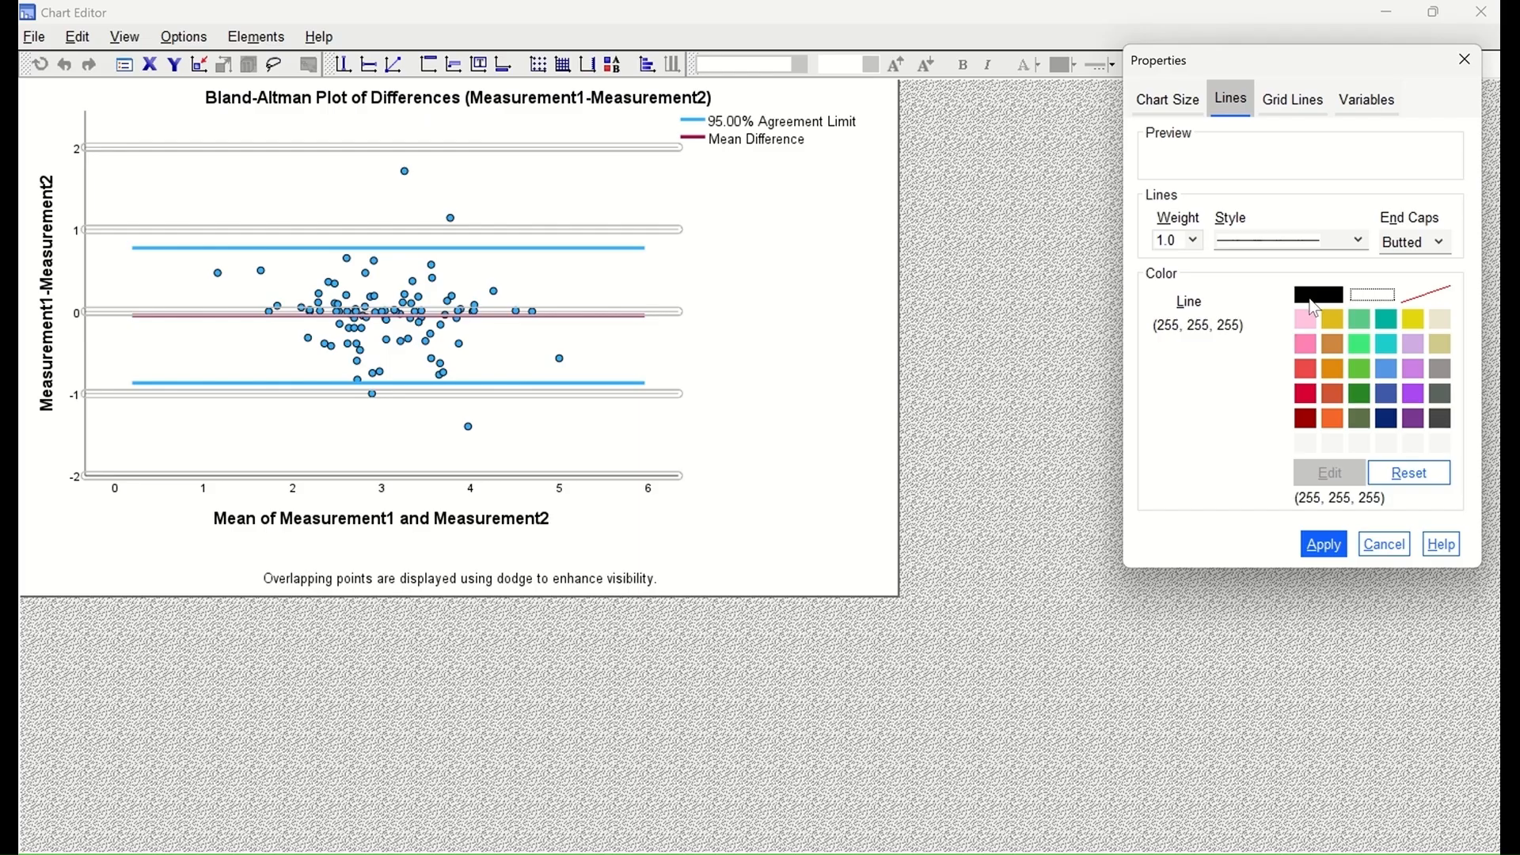
pyautogui.click(1324, 545)
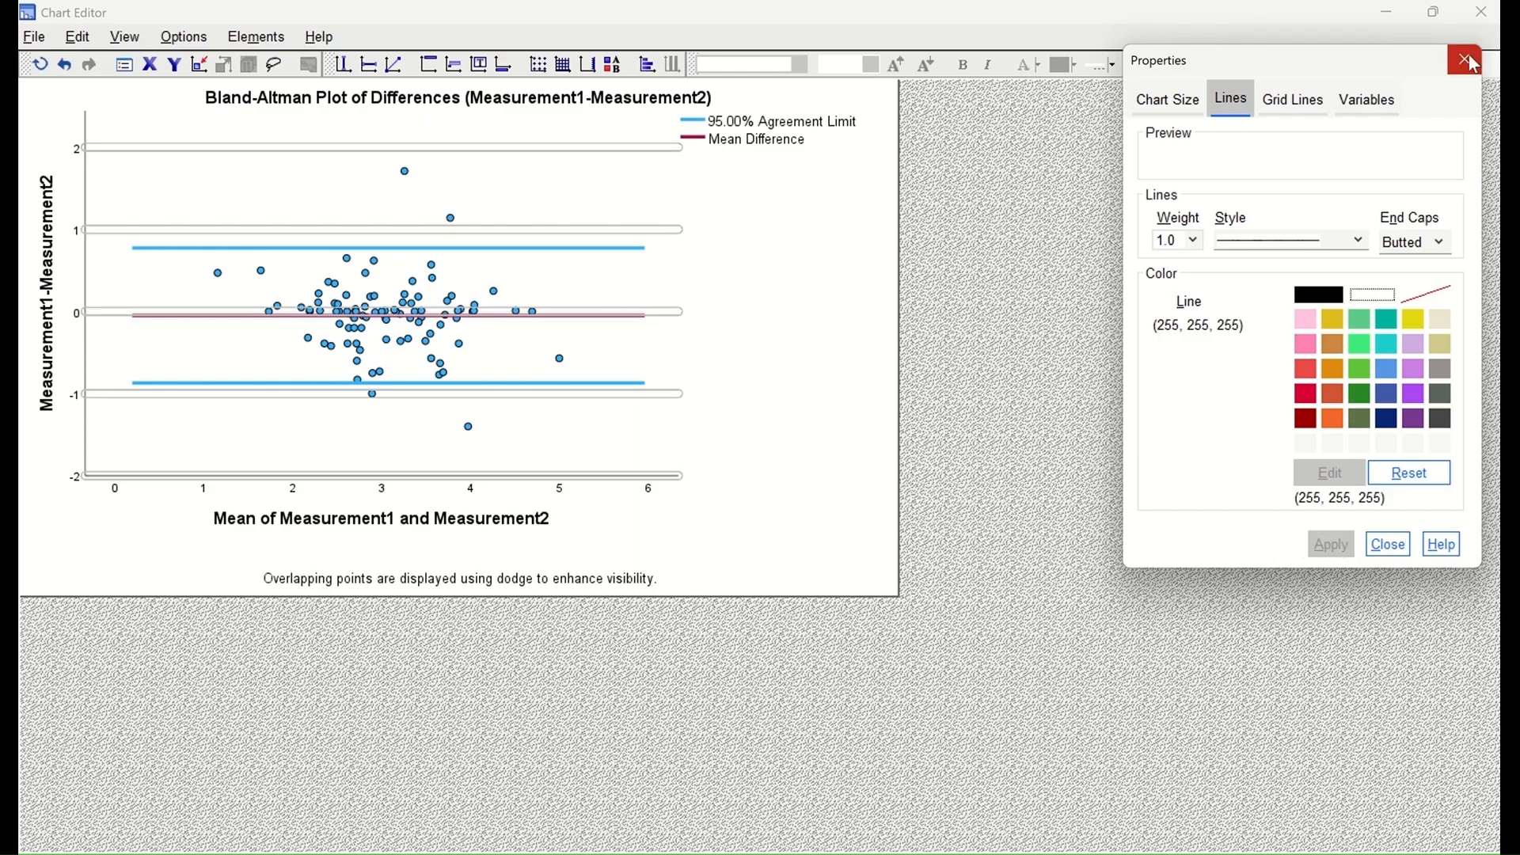
pyautogui.click(1467, 59)
pyautogui.click(1482, 11)
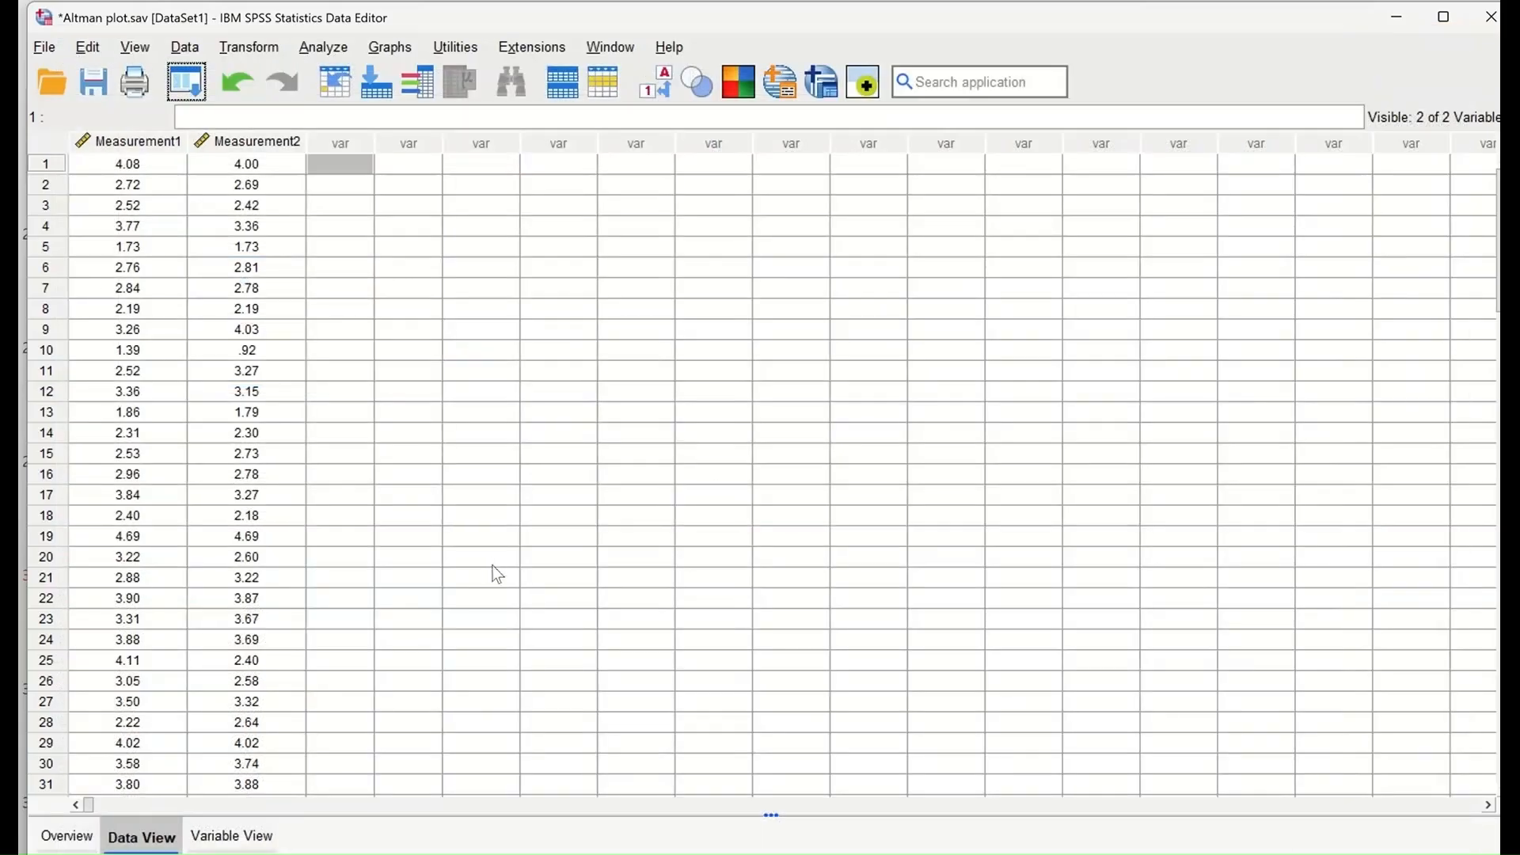
# - Return to the Altman plot dataset and start computing a new variable with Diff as its target name
pyautogui.moveTo(1092, 853)
pyautogui.click(1188, 795)
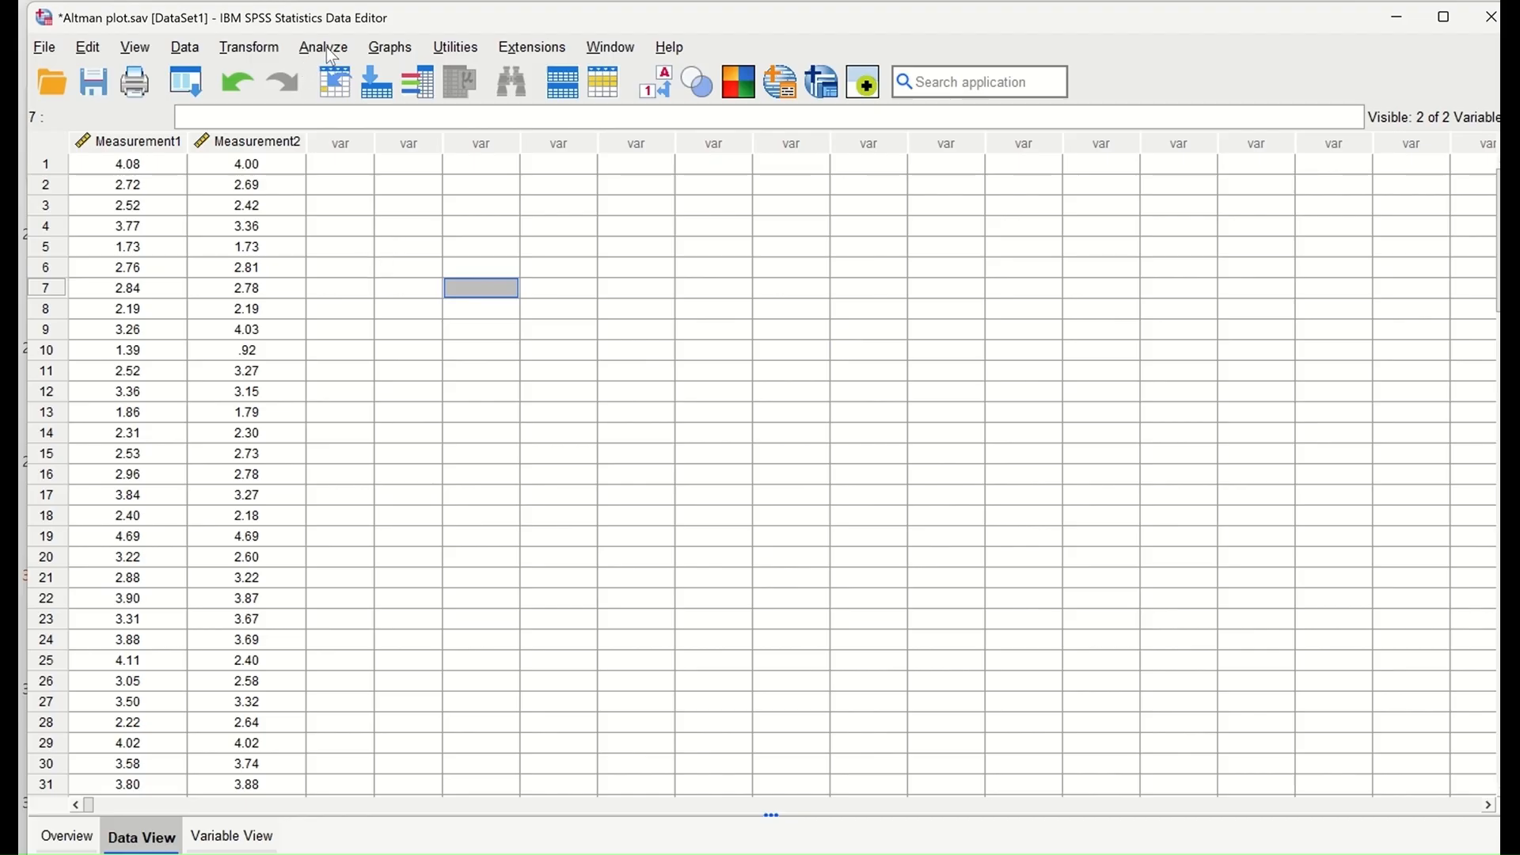
pyautogui.click(249, 47)
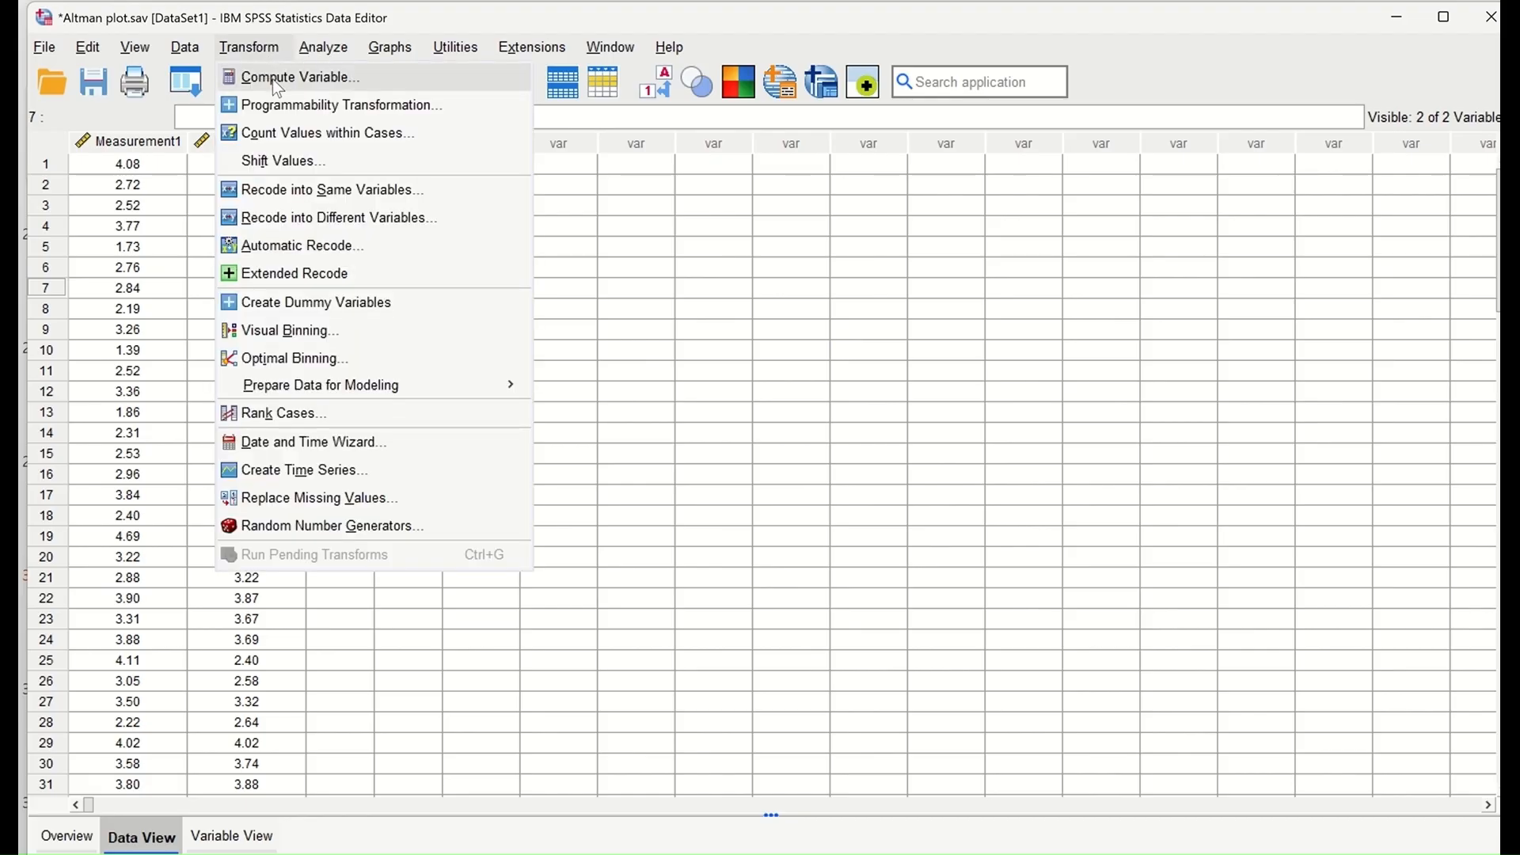
pyautogui.click(273, 79)
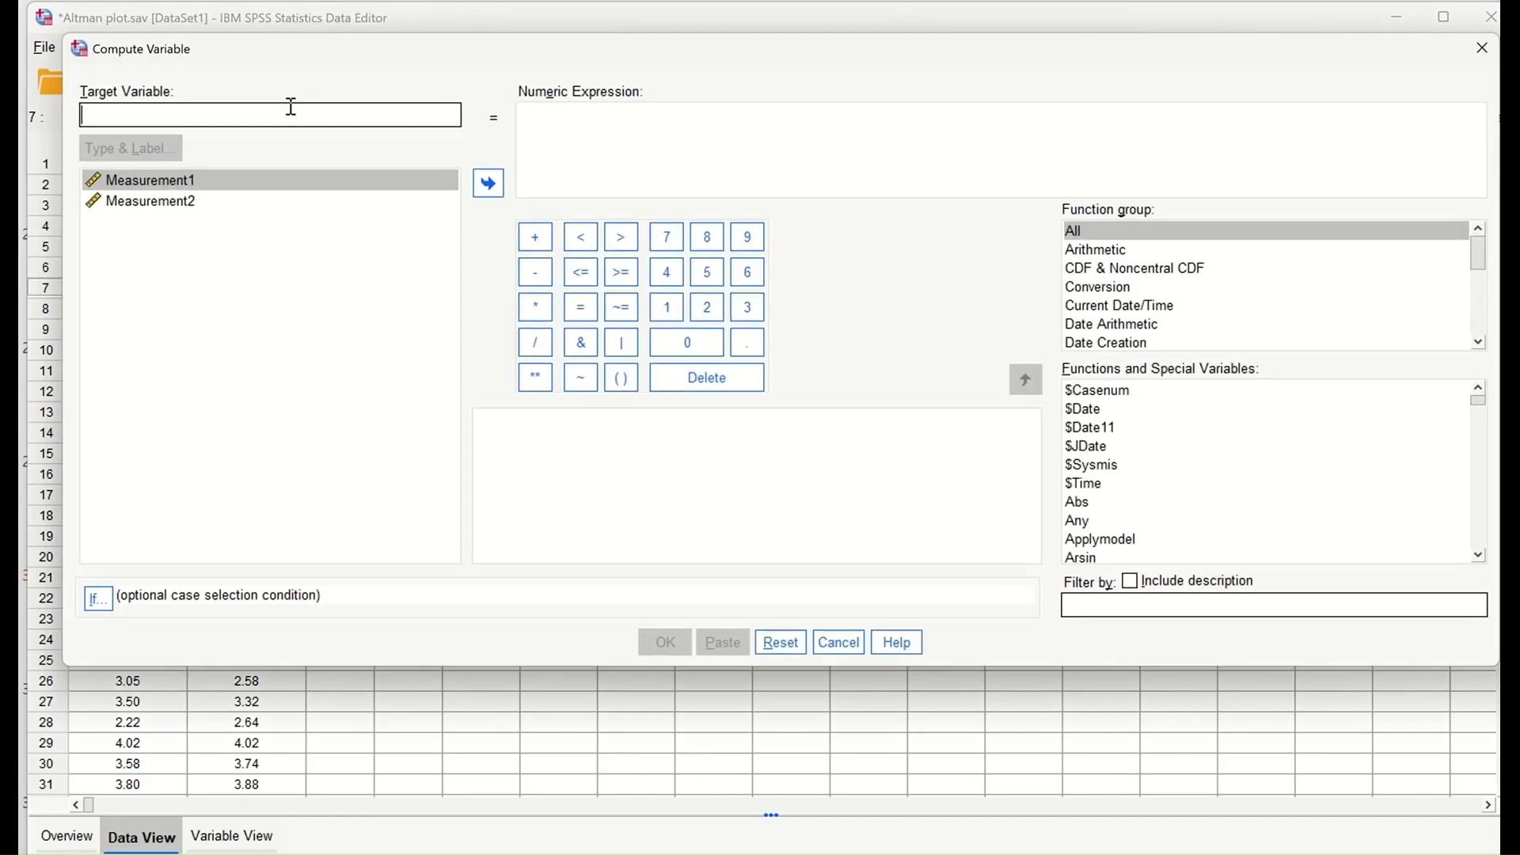
pyautogui.click(223, 115)
pyautogui.write('Diff')
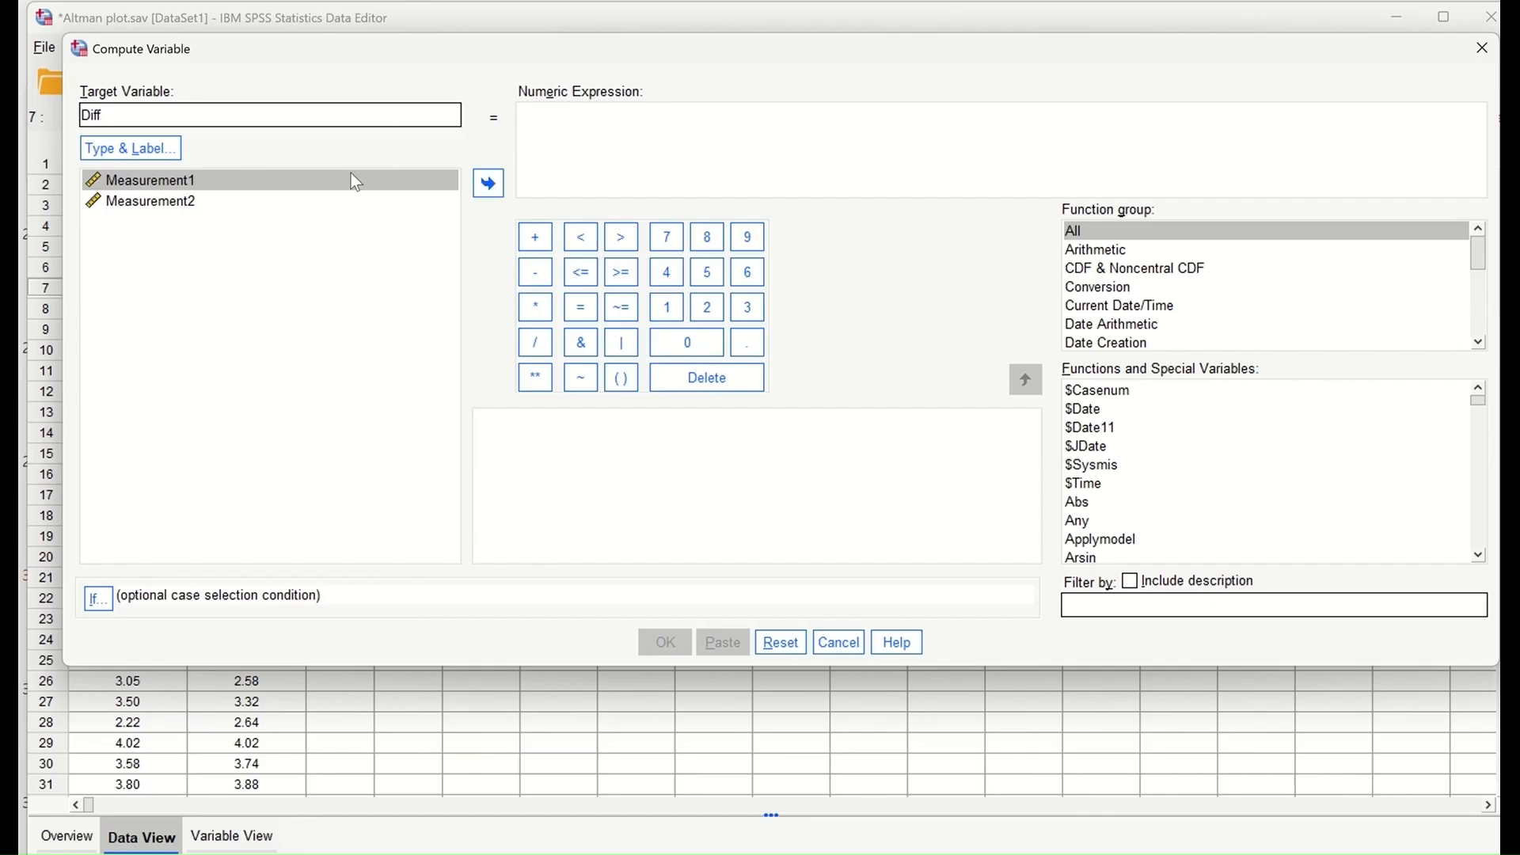
# - Compute Diff as Measurement1 - Measurement2 and bring the dataset back into view
pyautogui.click(495, 192)
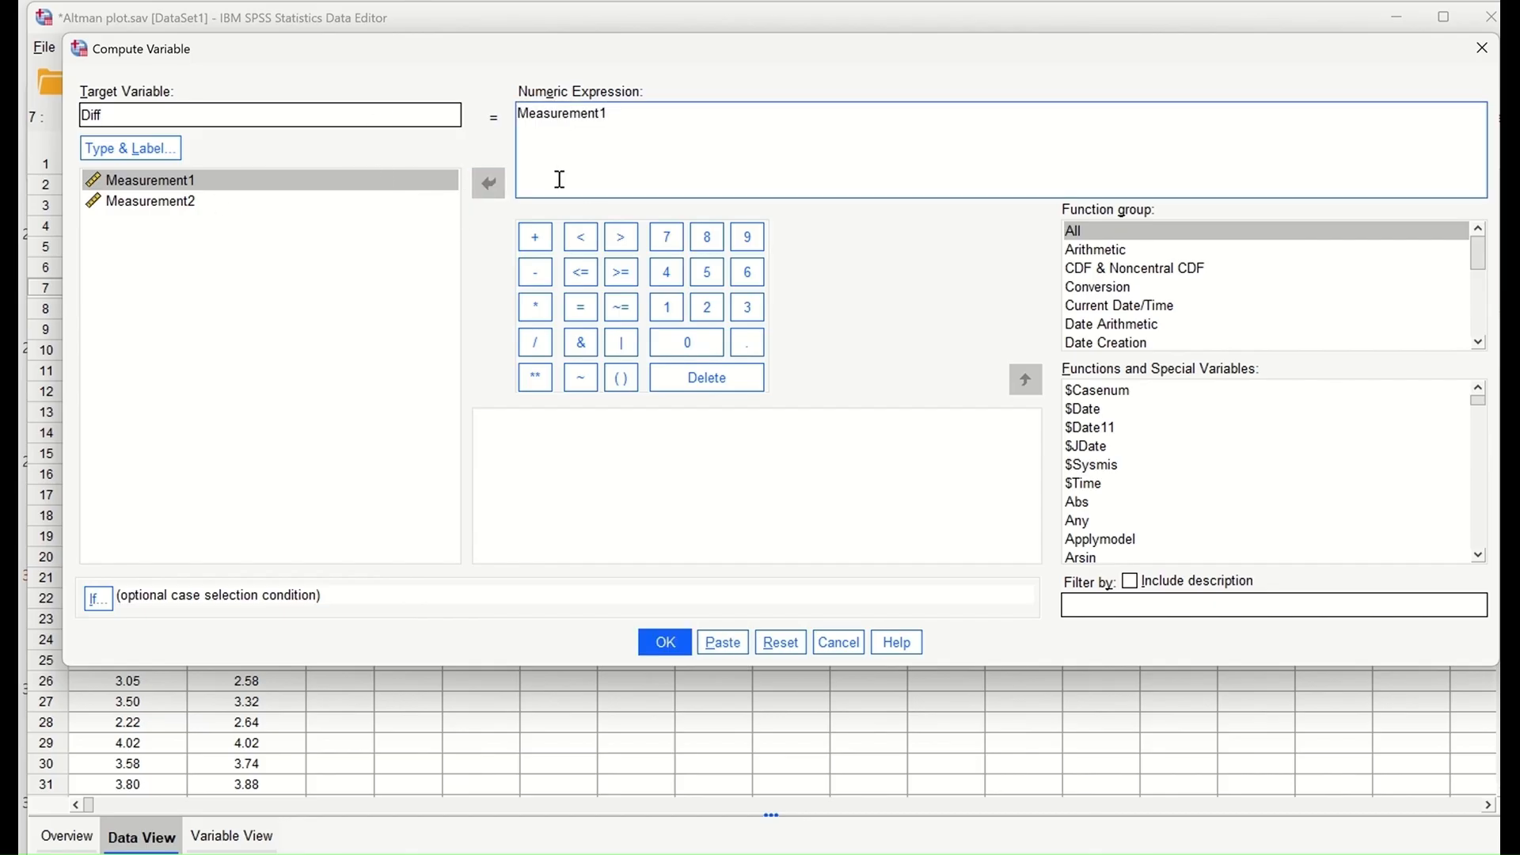
pyautogui.click(536, 273)
pyautogui.click(178, 205)
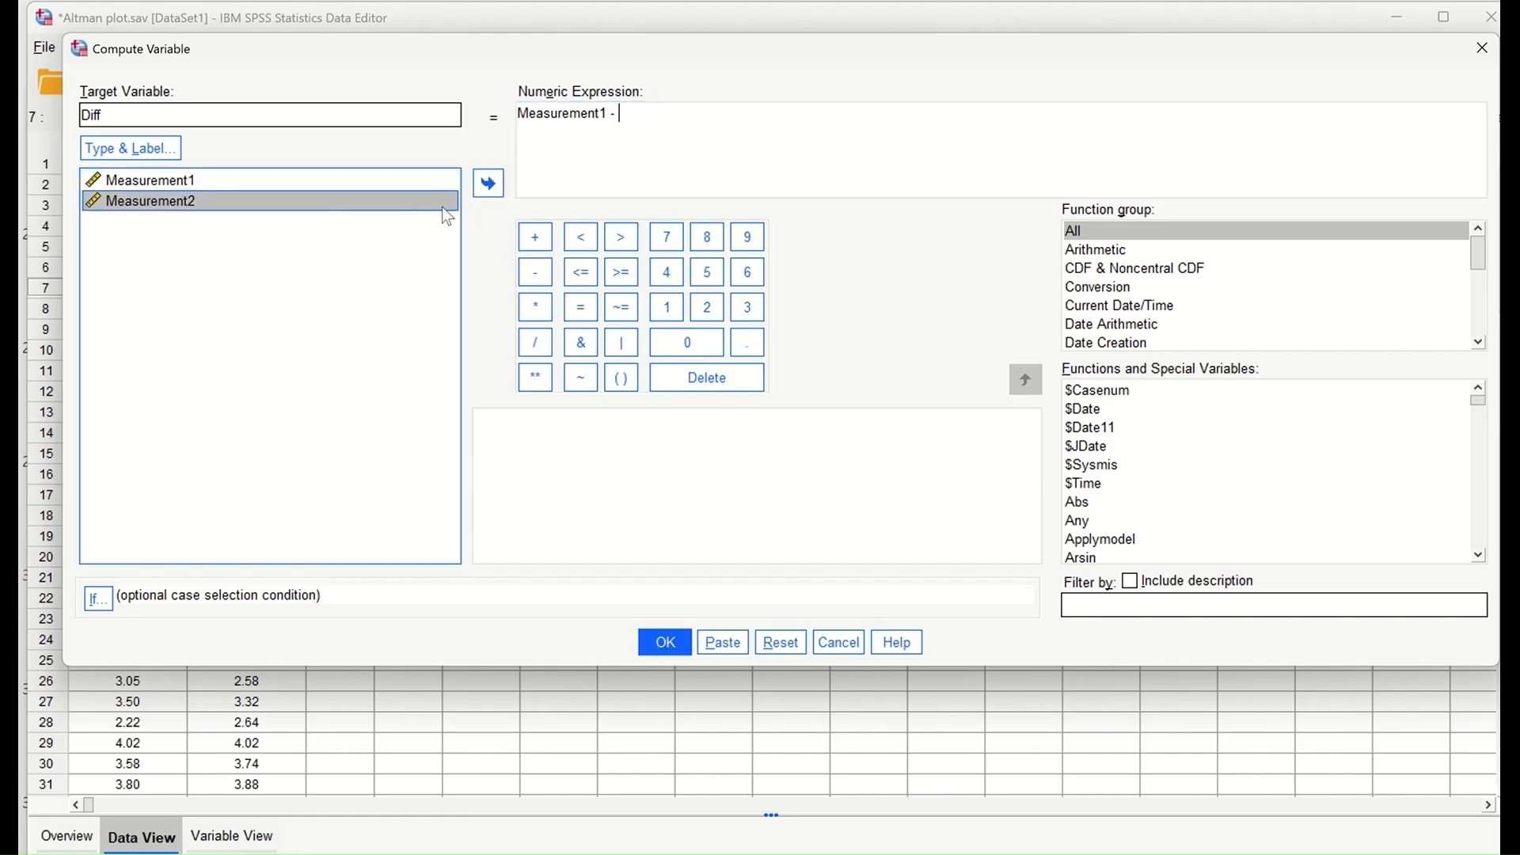
pyautogui.click(490, 187)
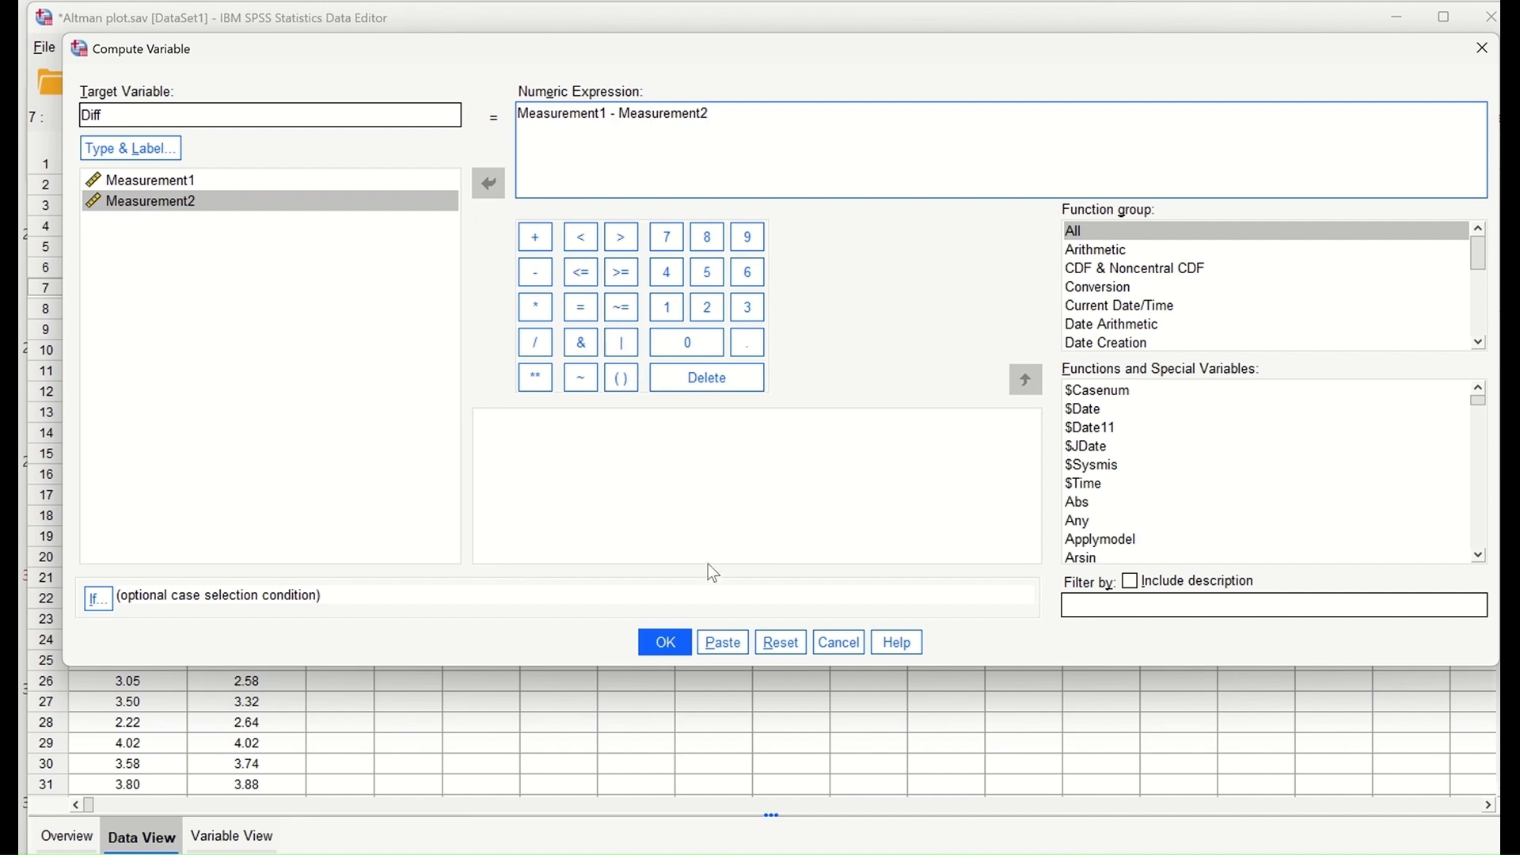
pyautogui.click(665, 643)
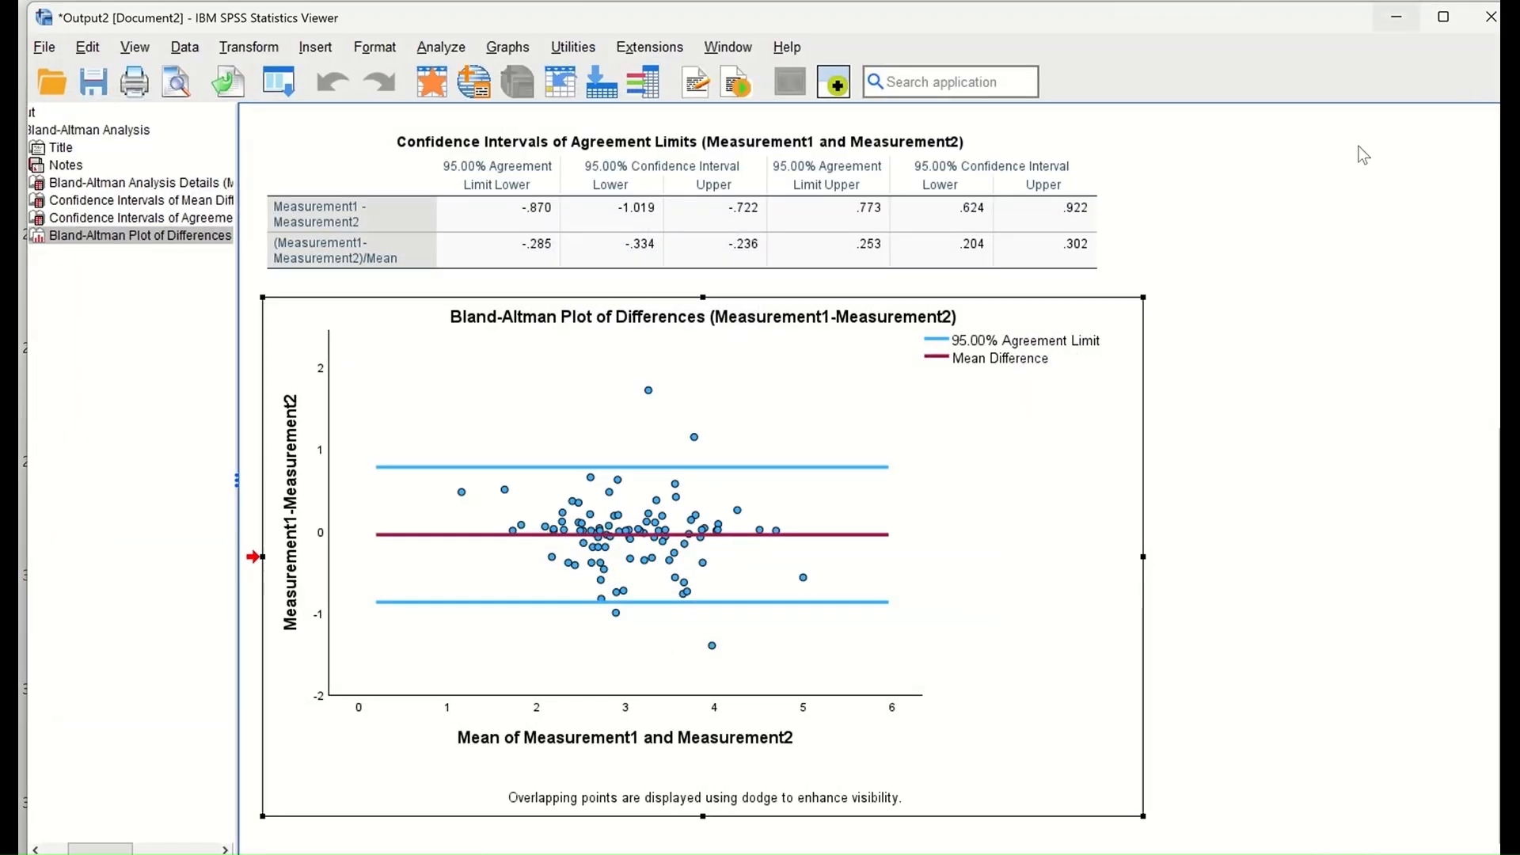
pyautogui.click(1398, 17)
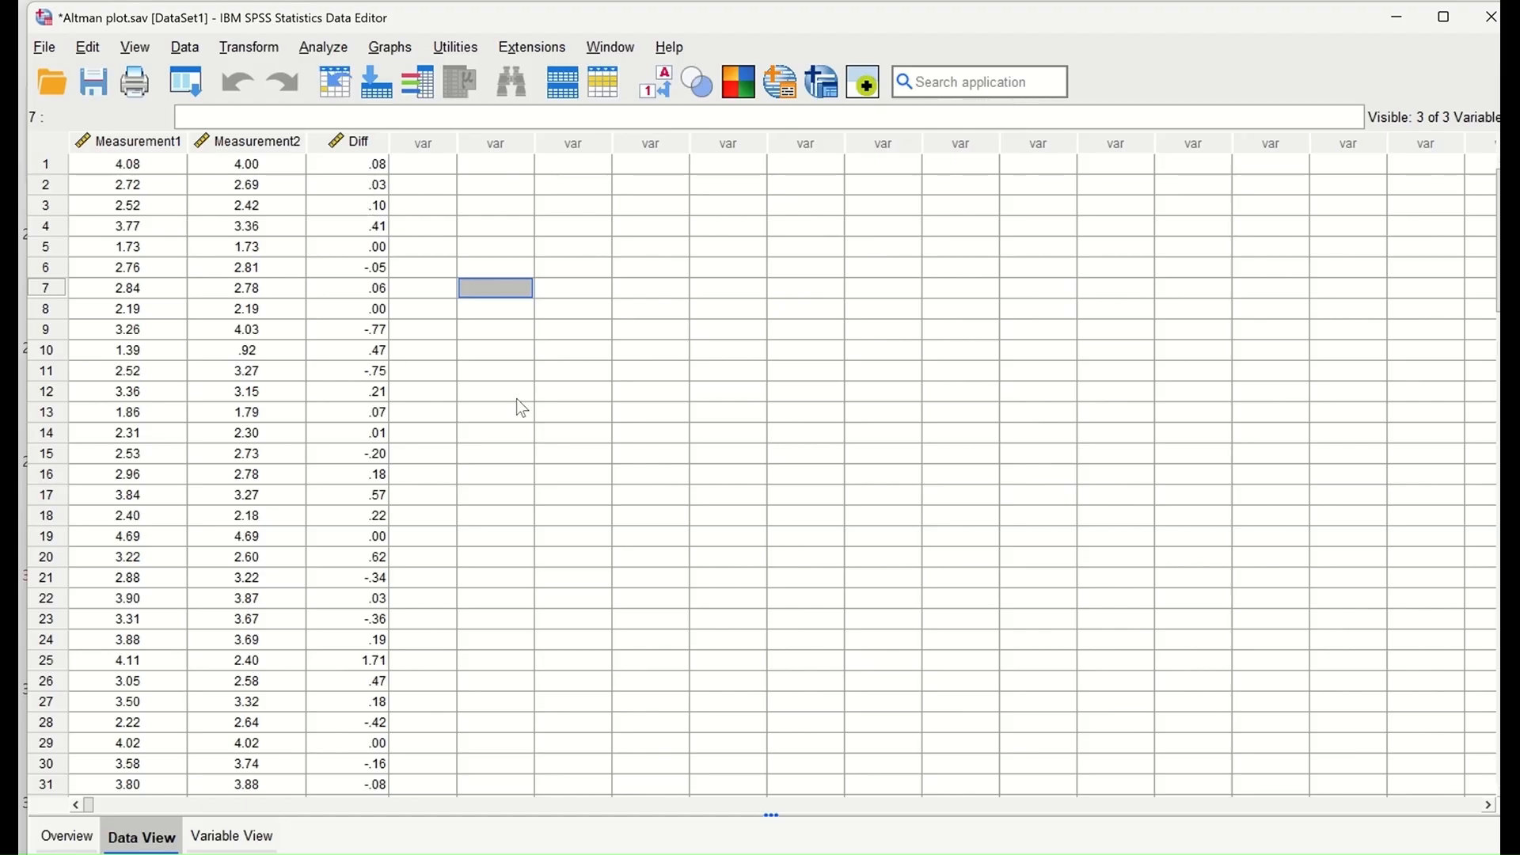
# - Set up another computed variable with the target name Av and clear the previous numeric expression
pyautogui.click(245, 49)
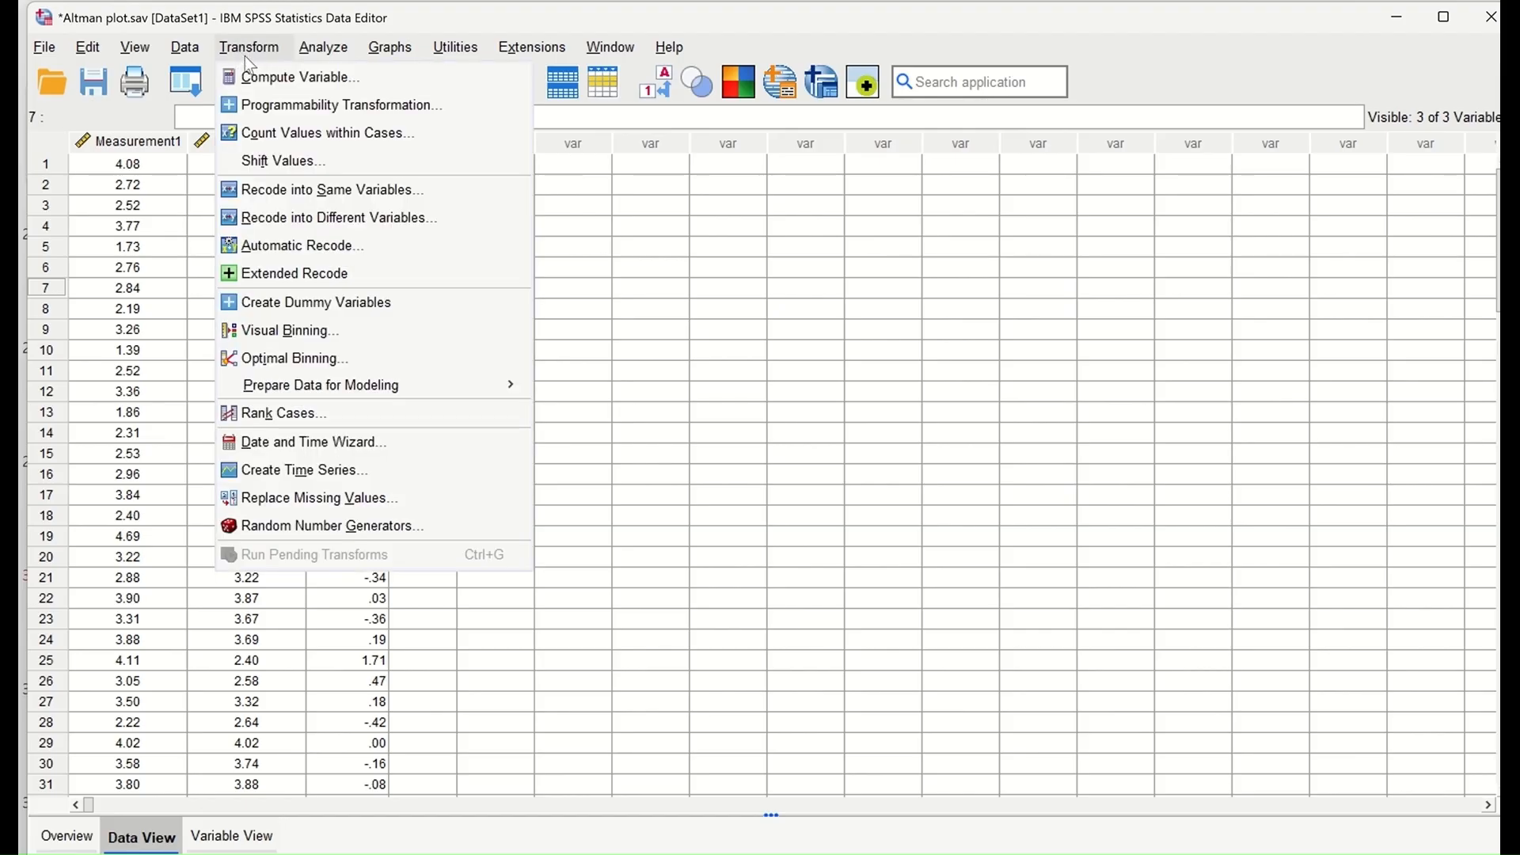
pyautogui.click(258, 75)
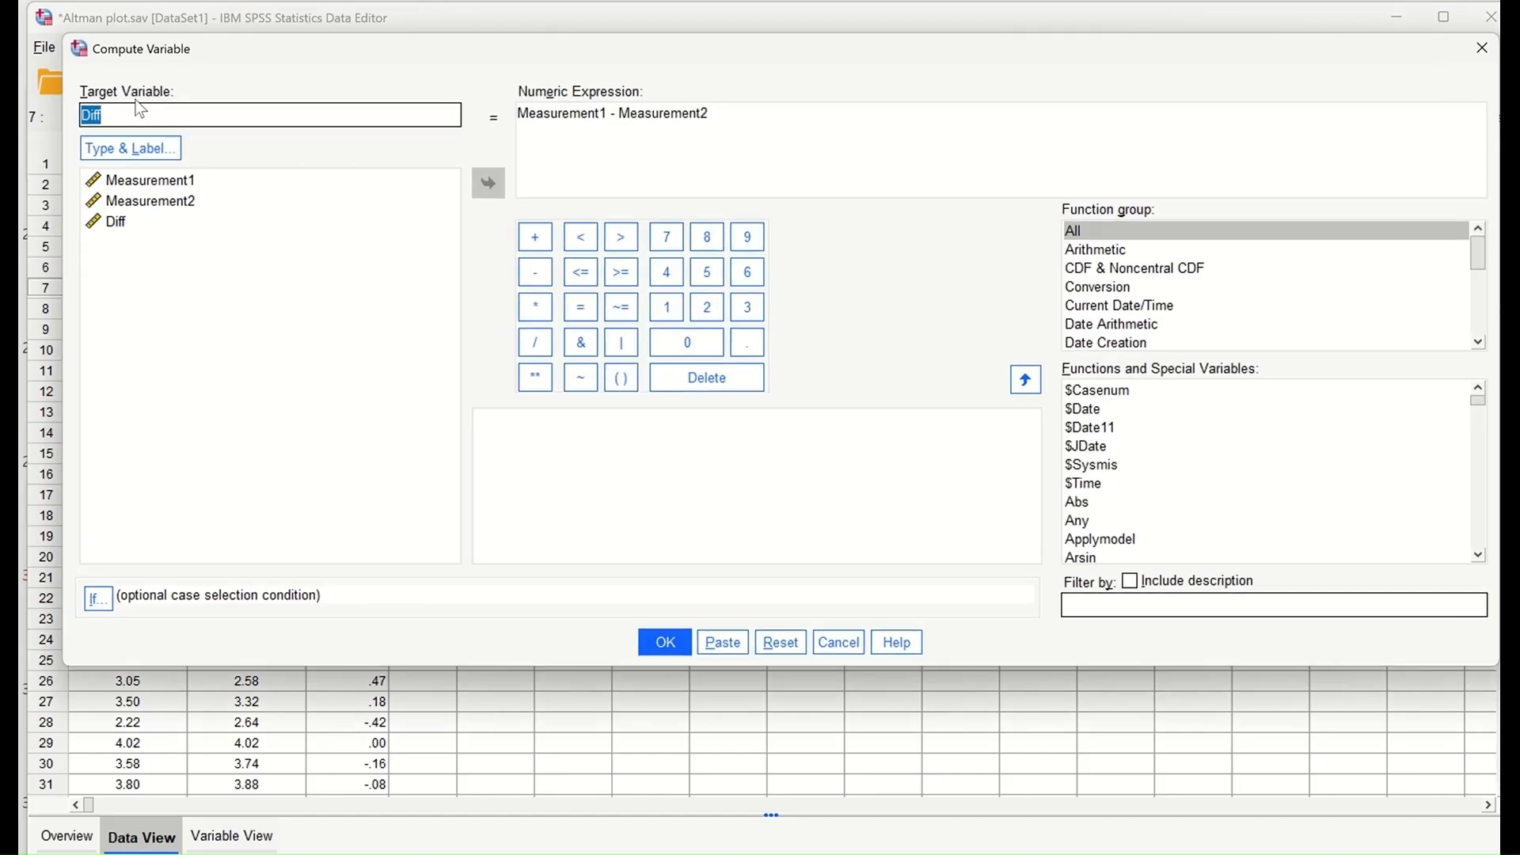
pyautogui.click(124, 110)
pyautogui.press('BackSpace')
pyautogui.press('BackSpace')
pyautogui.press('BackSpace')
pyautogui.write('Av')
pyautogui.moveTo(749, 112); pyautogui.dragTo(472, 115)
pyautogui.press('Delete')
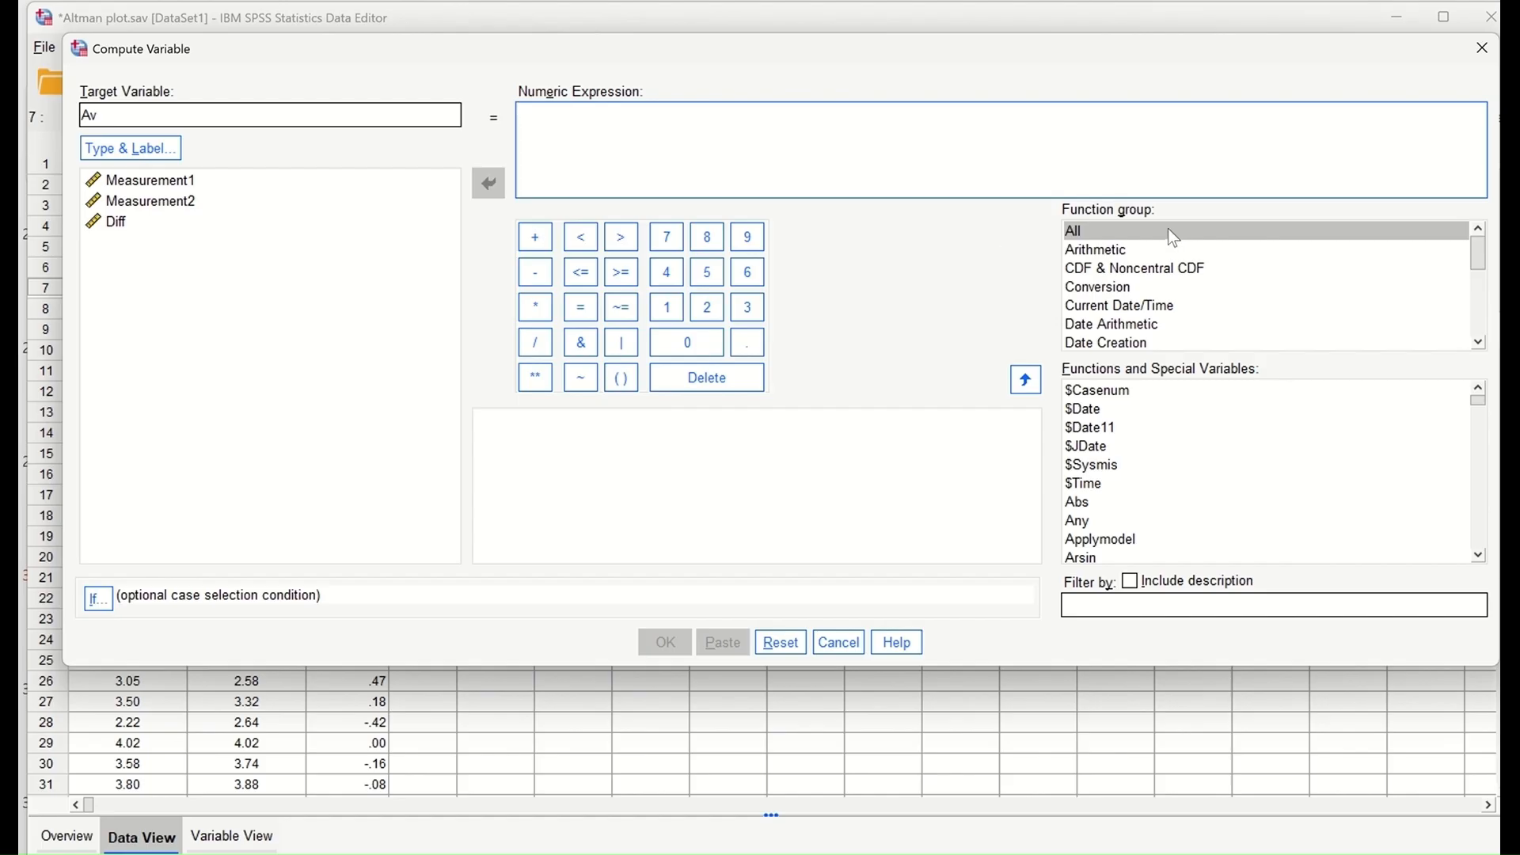
# - Compute Av with the statistical Mean function of Measurement1 and Measurement2, and bring the dataset back into view
pyautogui.scroll(-3, 1180, 297)
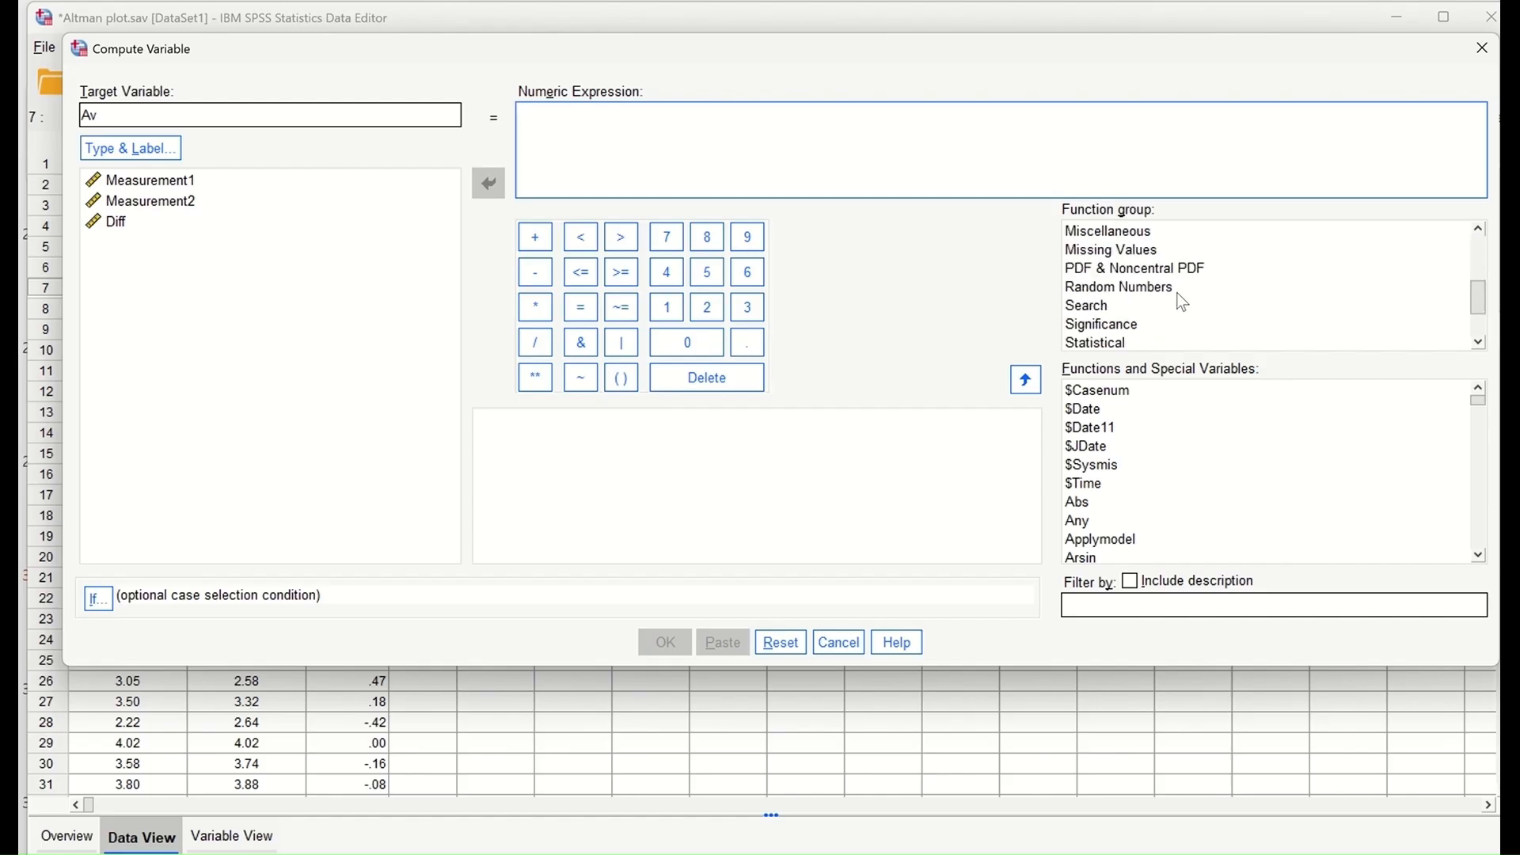
pyautogui.click(1118, 343)
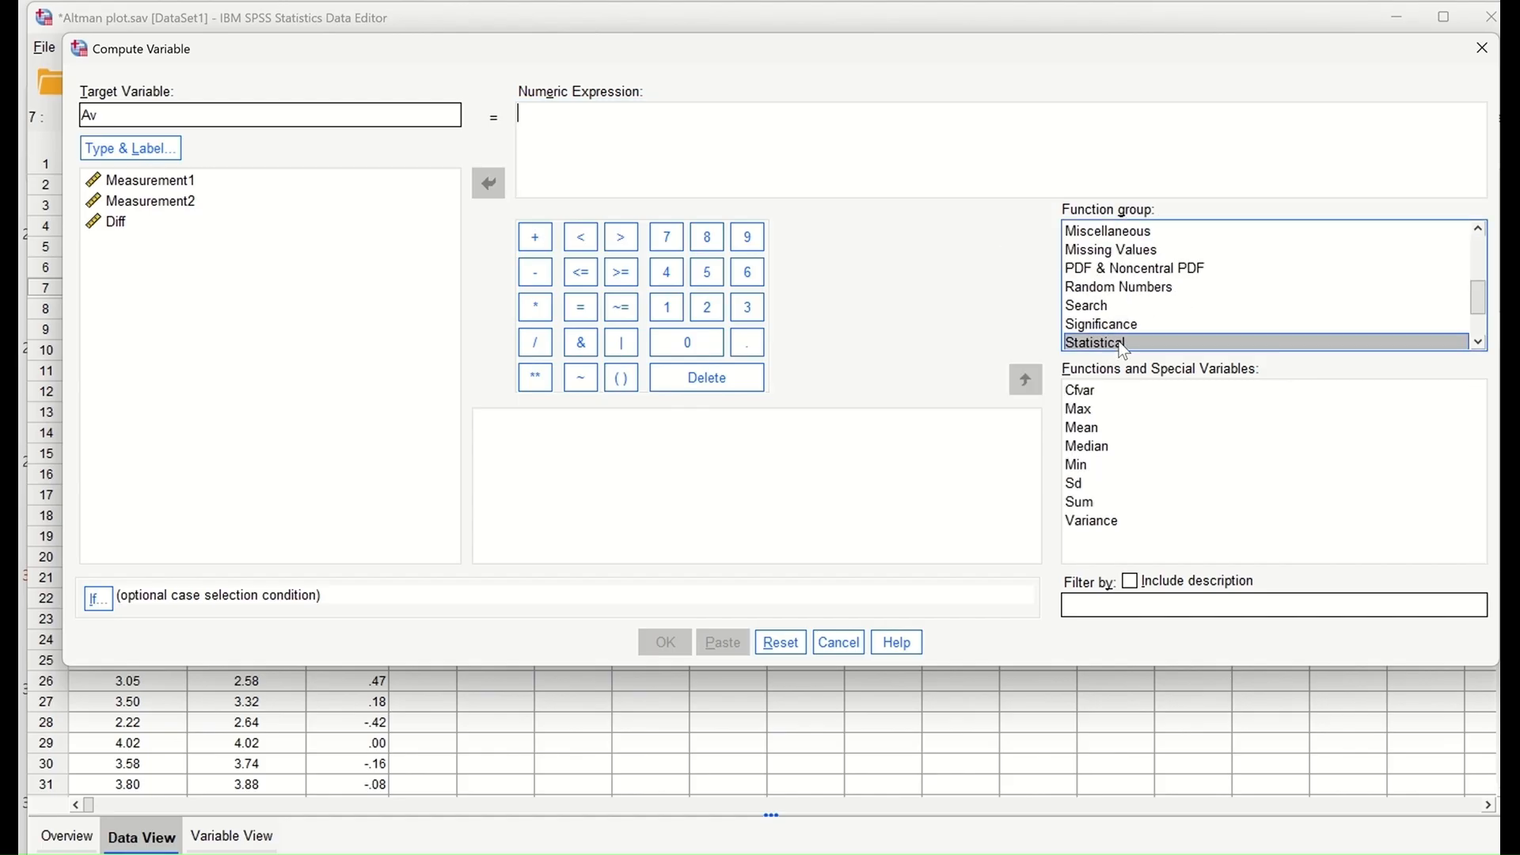
pyautogui.doubleClick(1092, 428)
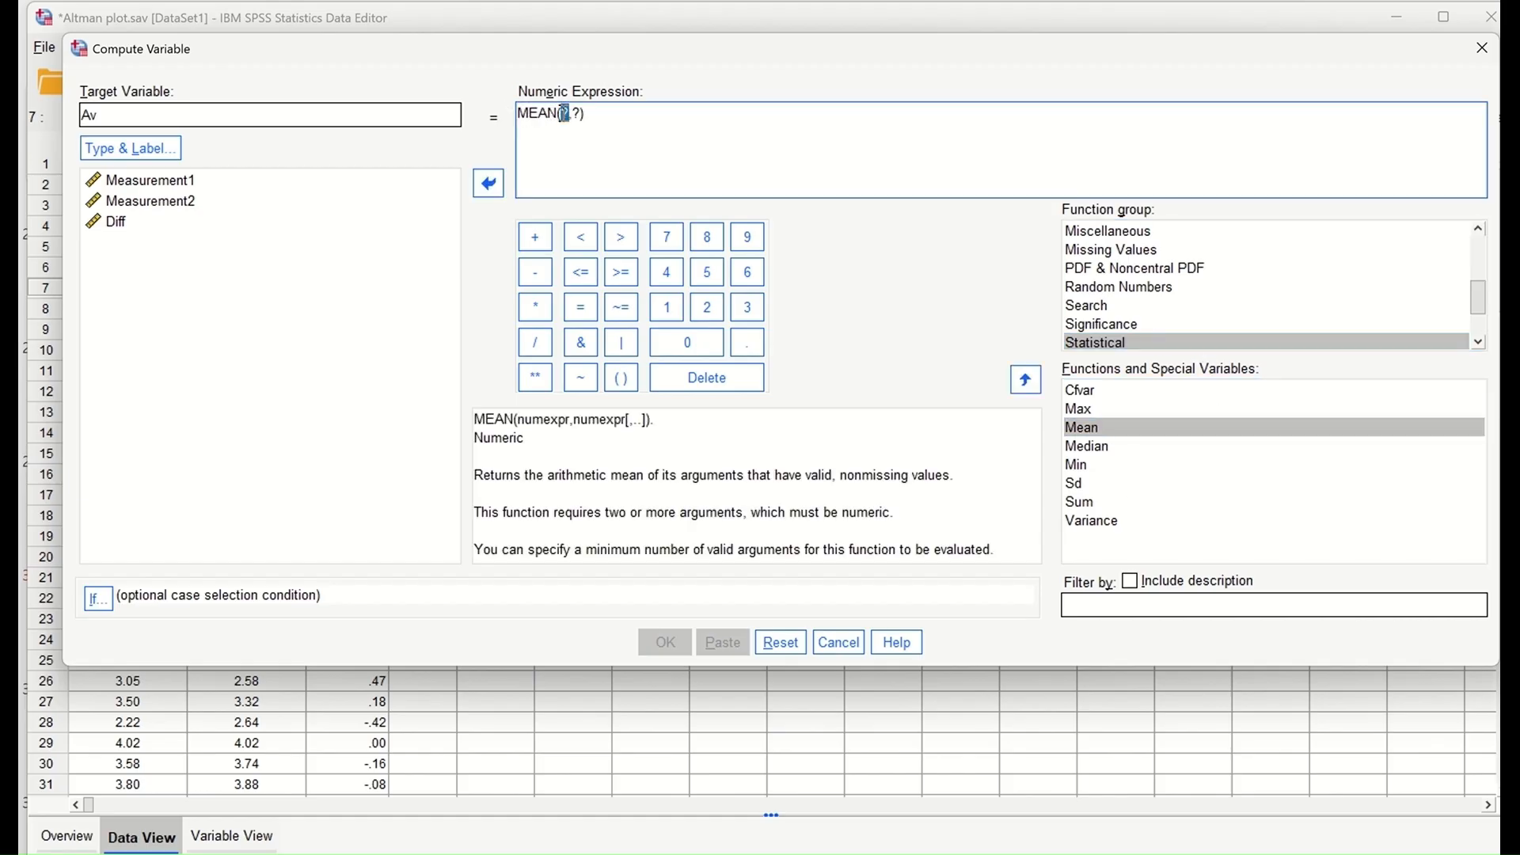
pyautogui.press('Delete')
pyautogui.click(145, 188)
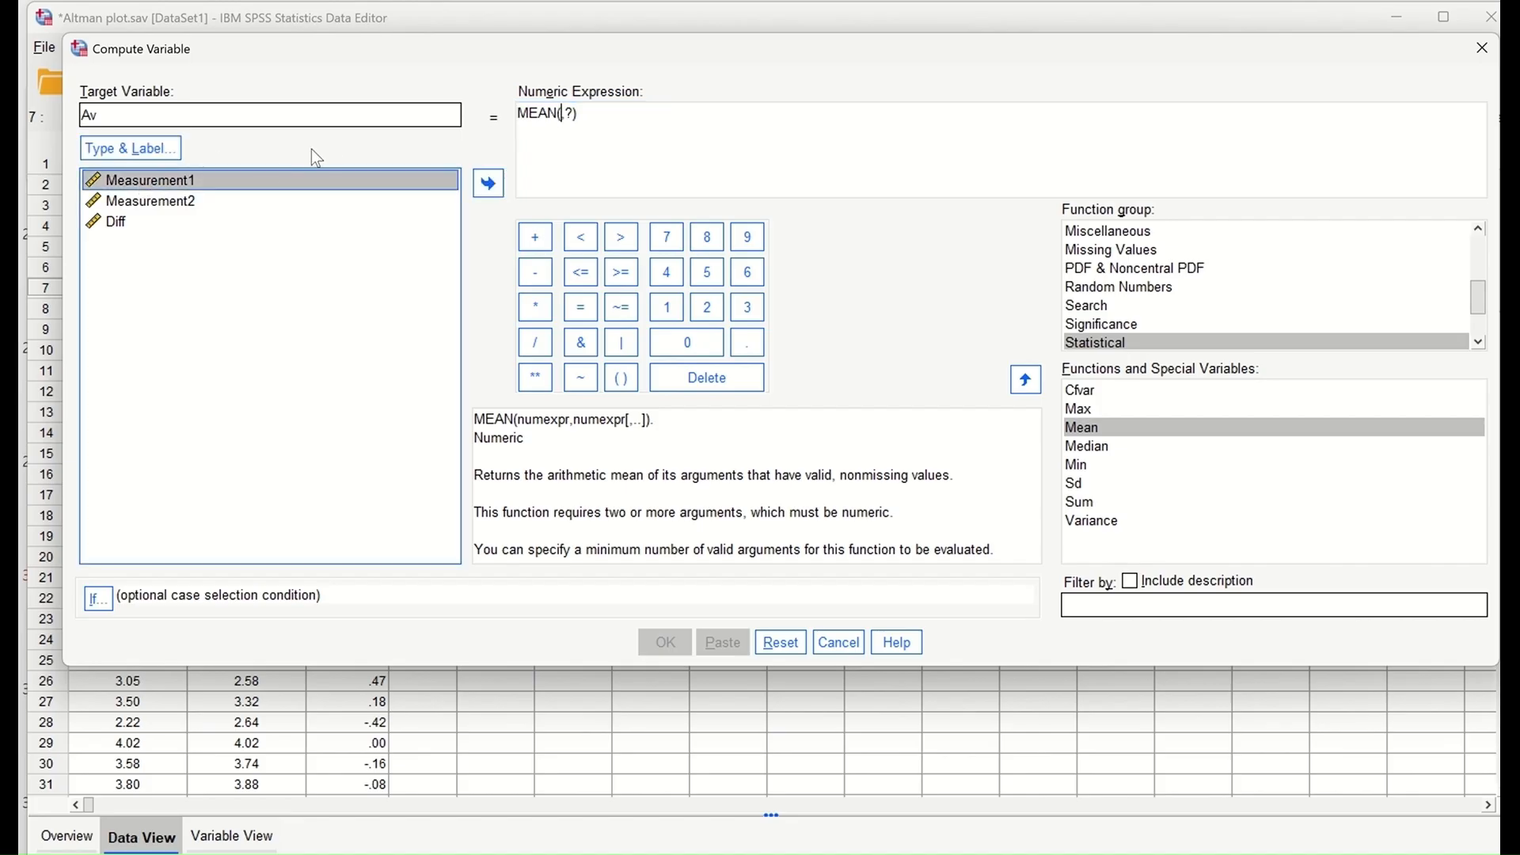
pyautogui.click(488, 183)
pyautogui.click(657, 114)
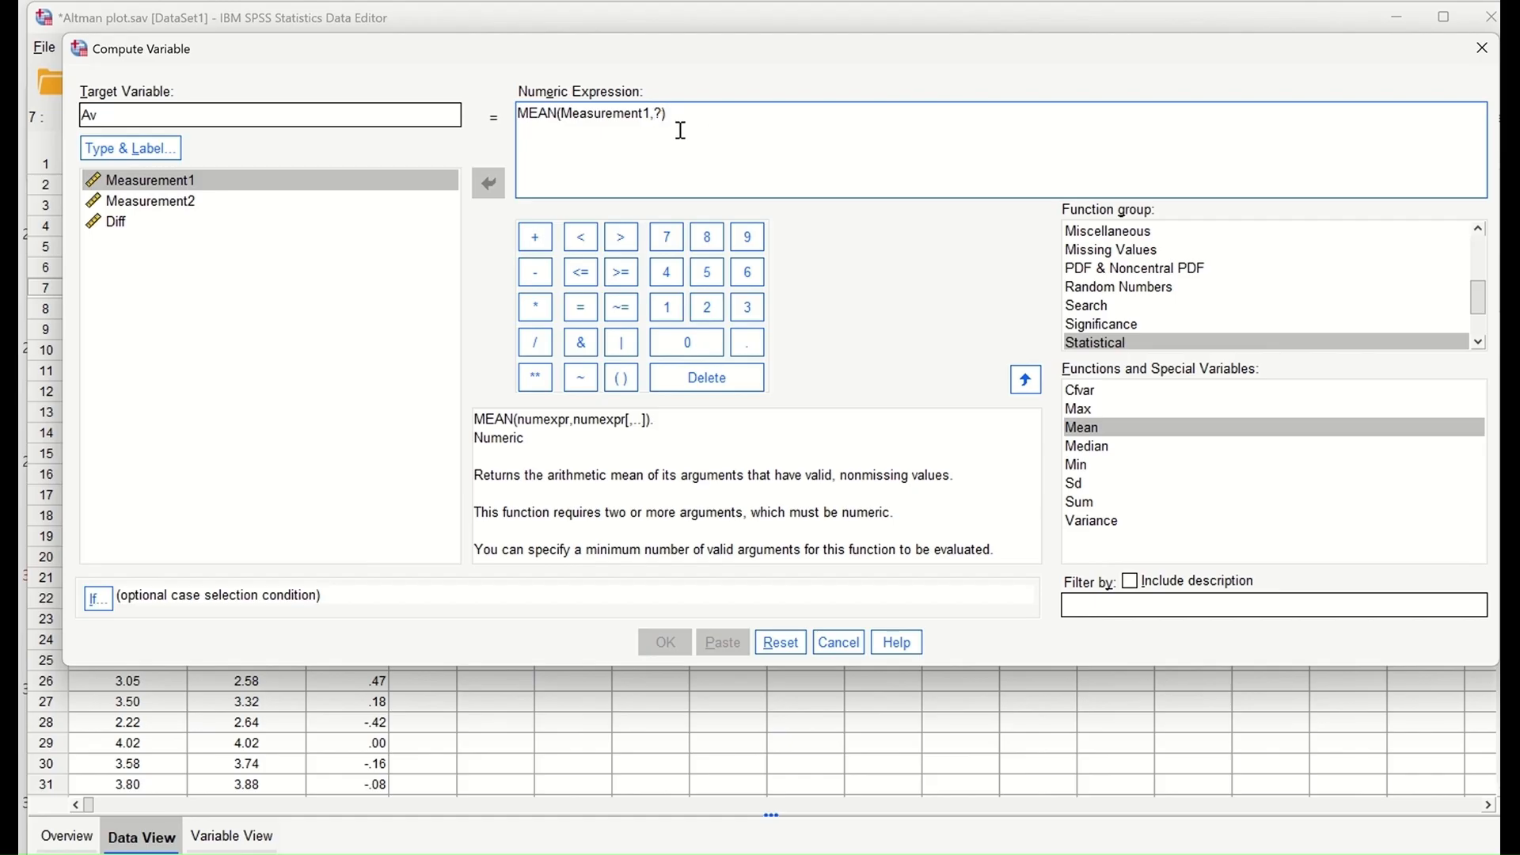
pyautogui.press('BackSpace')
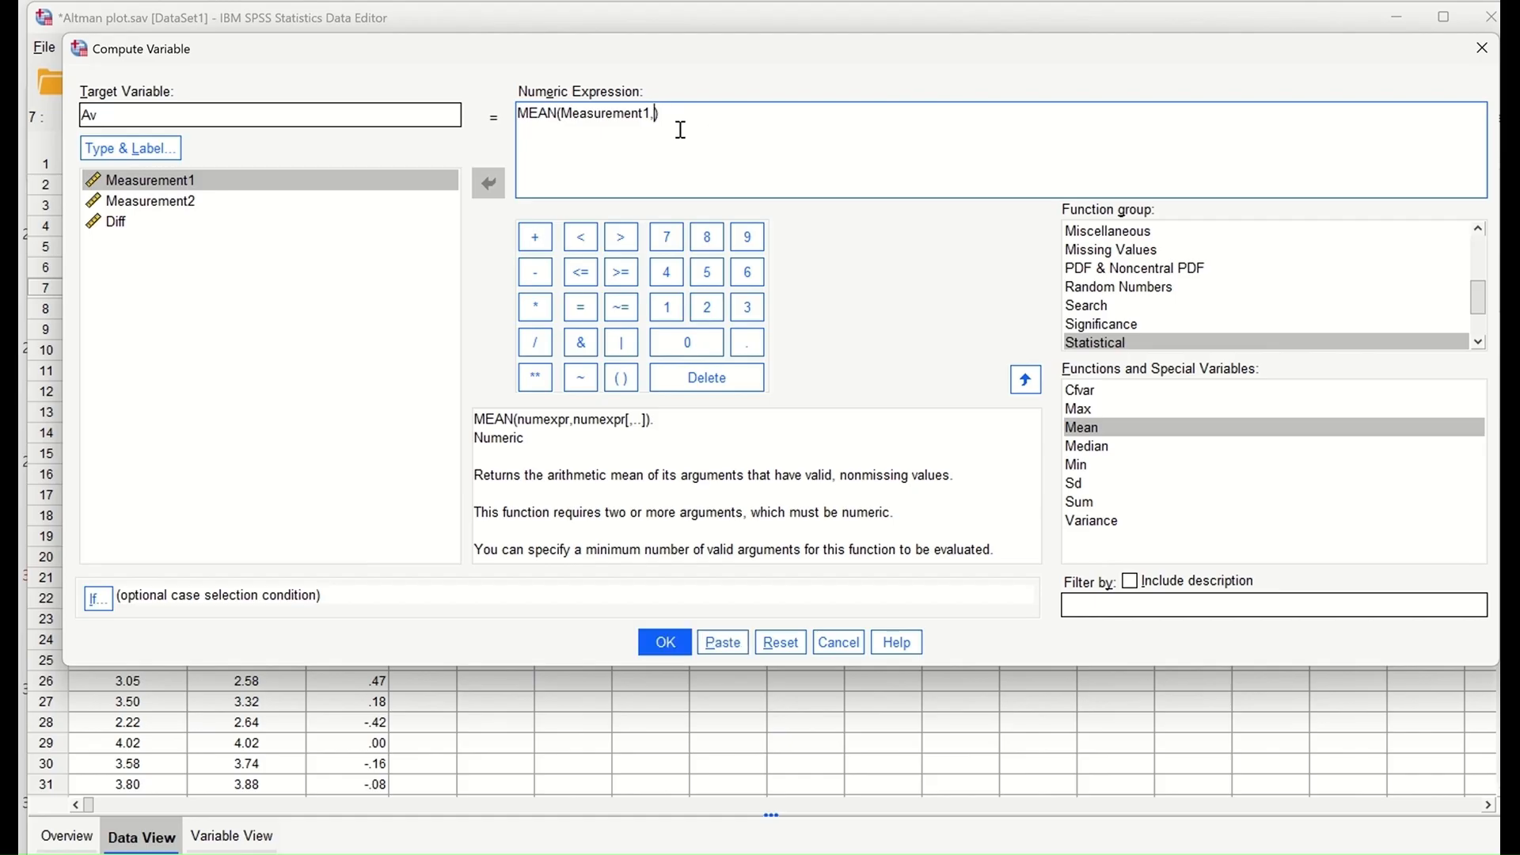
pyautogui.click(194, 204)
pyautogui.click(490, 184)
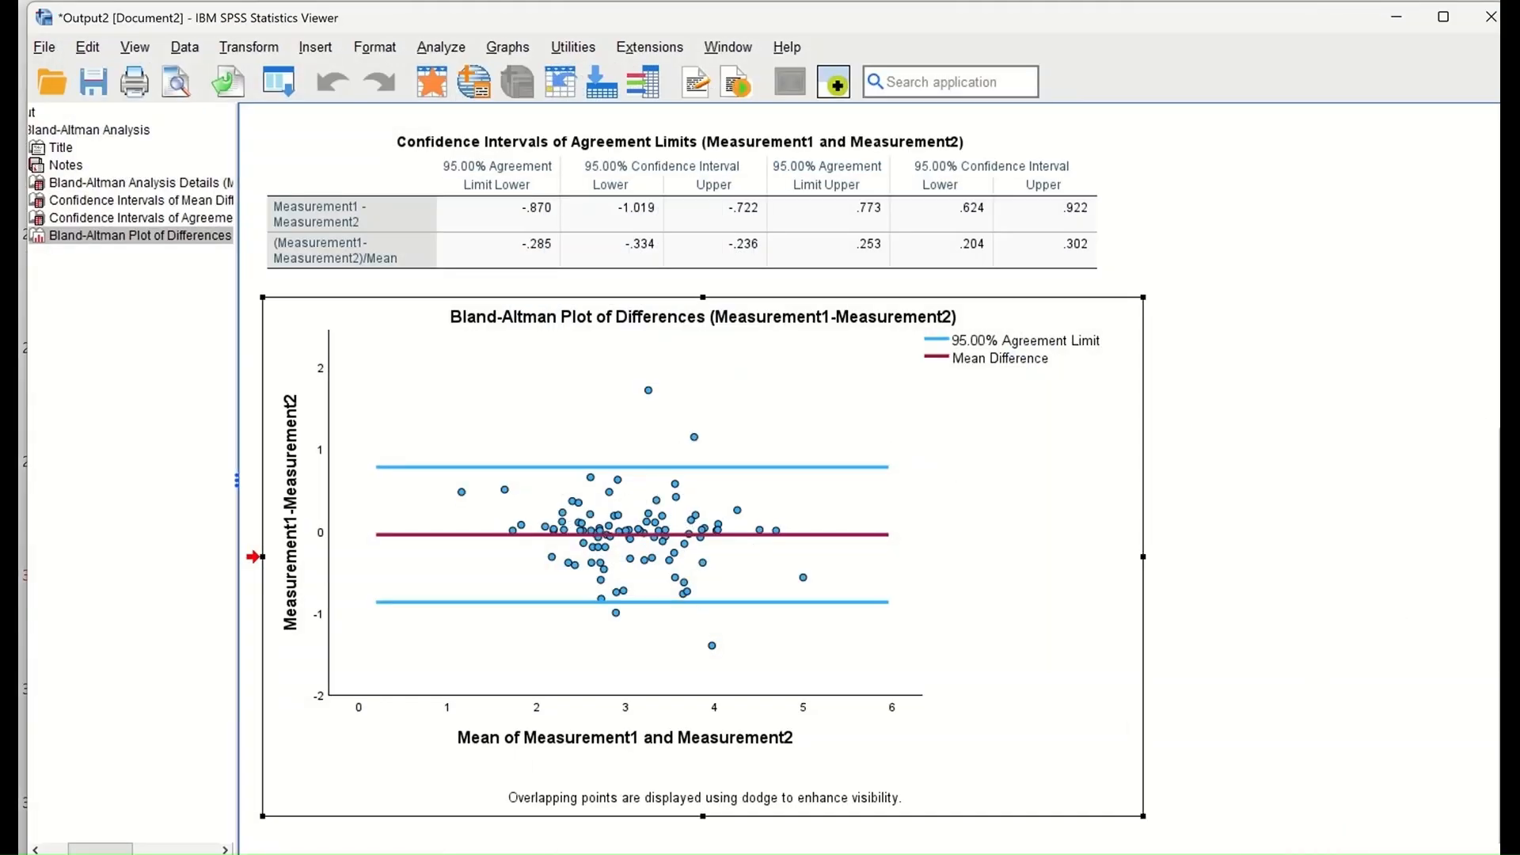
pyautogui.click(1397, 17)
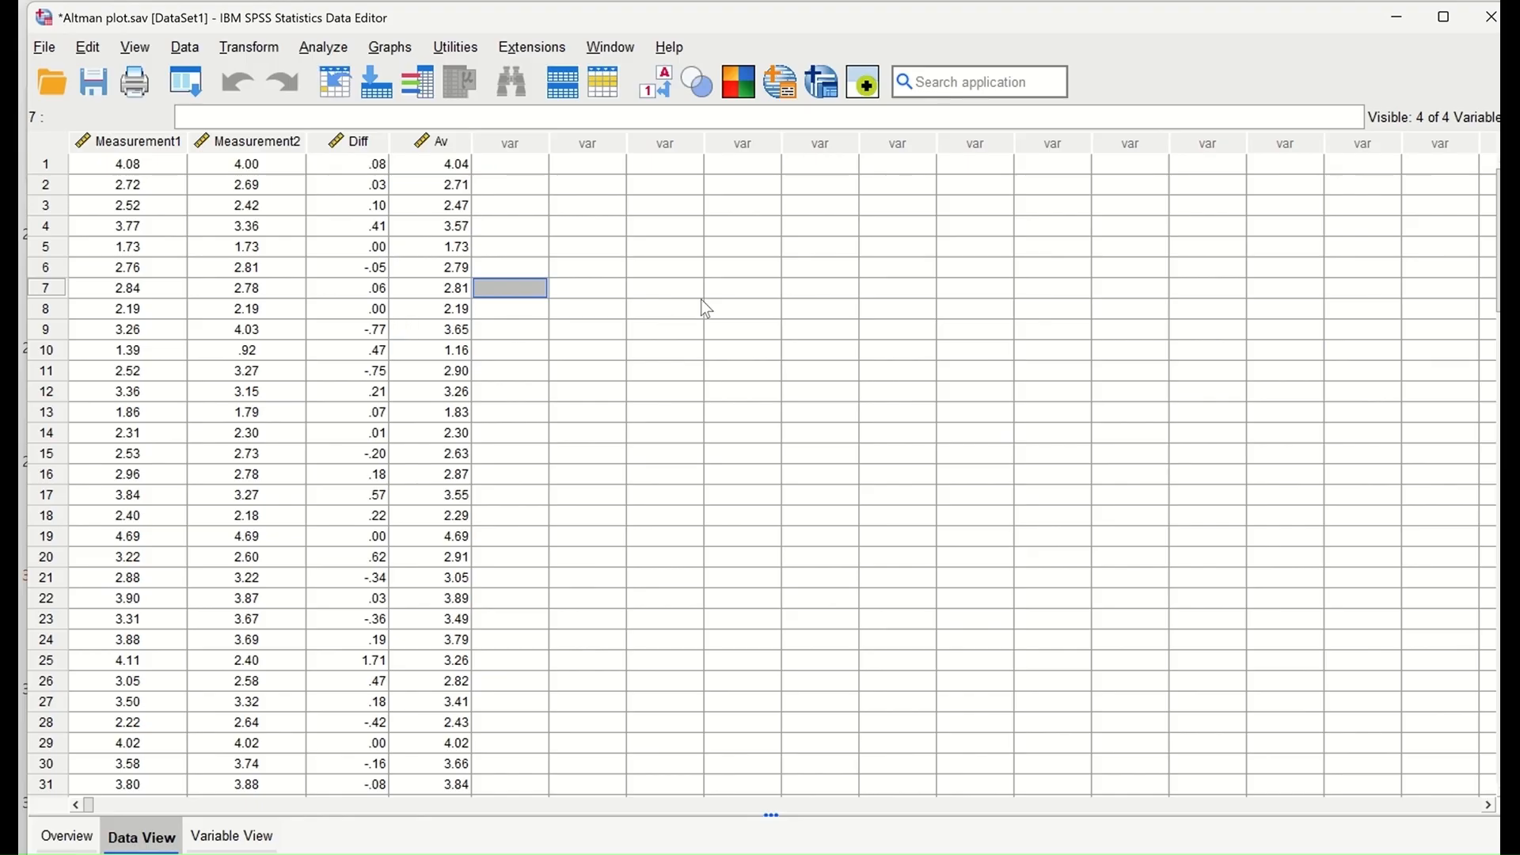
# - Run a one-sample t test on Diff against a test value of 0, keeping the default confidence interval options
pyautogui.click(334, 49)
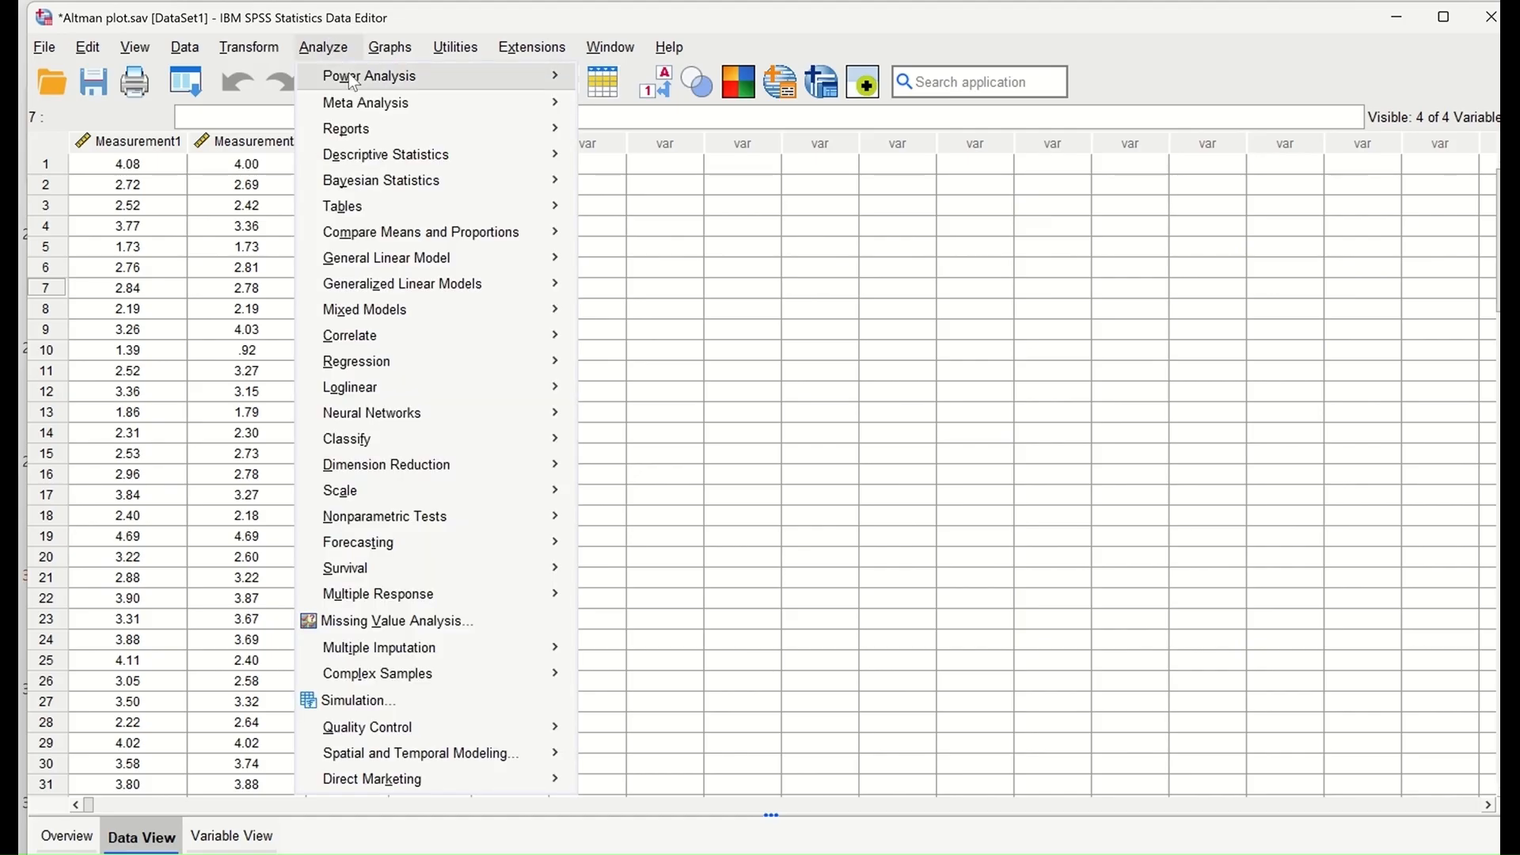
pyautogui.moveTo(451, 234)
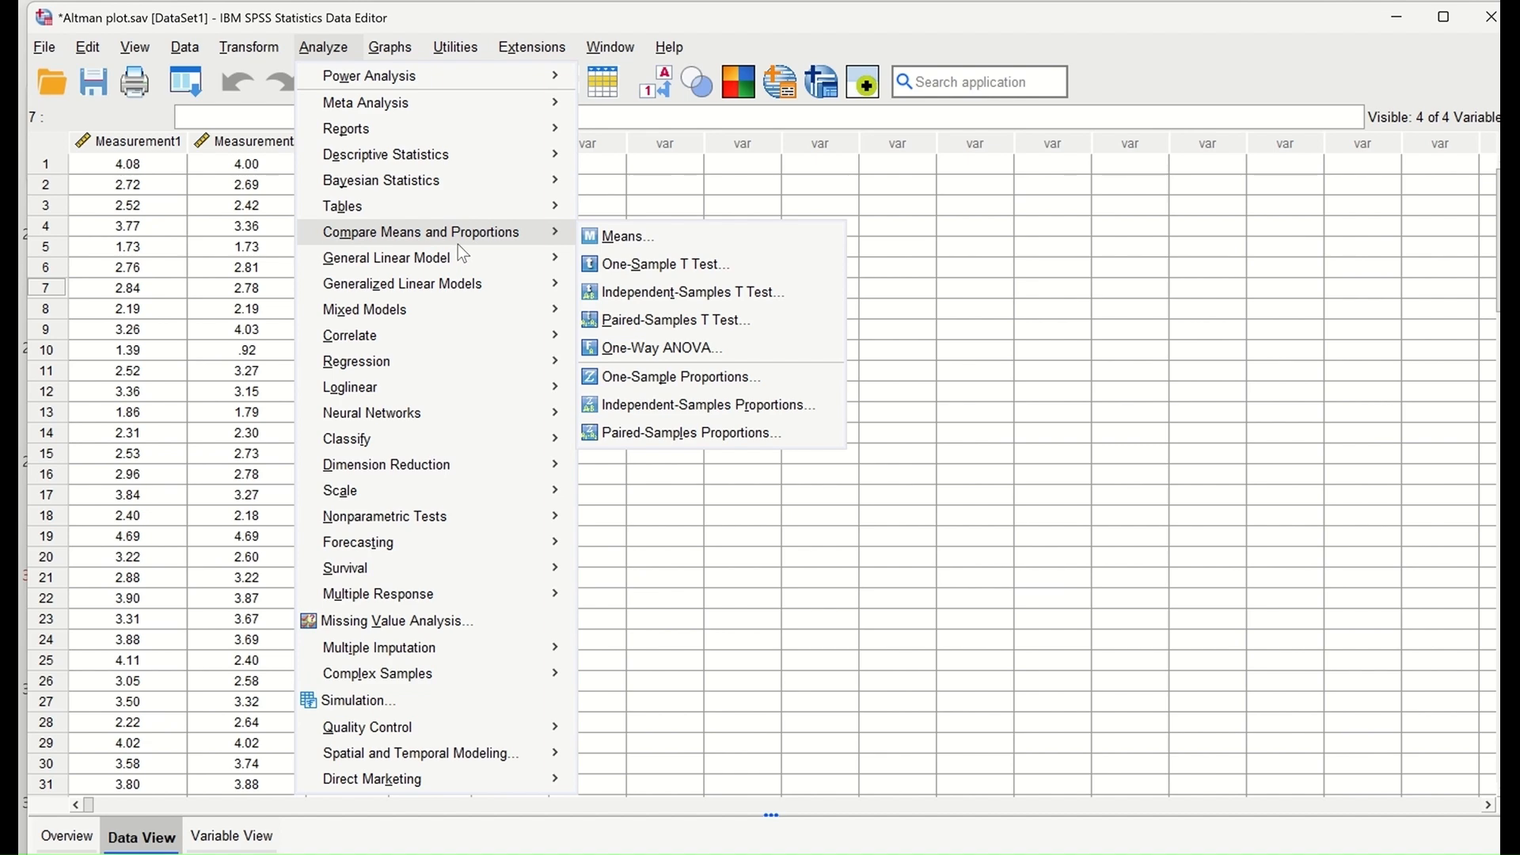
pyautogui.click(682, 269)
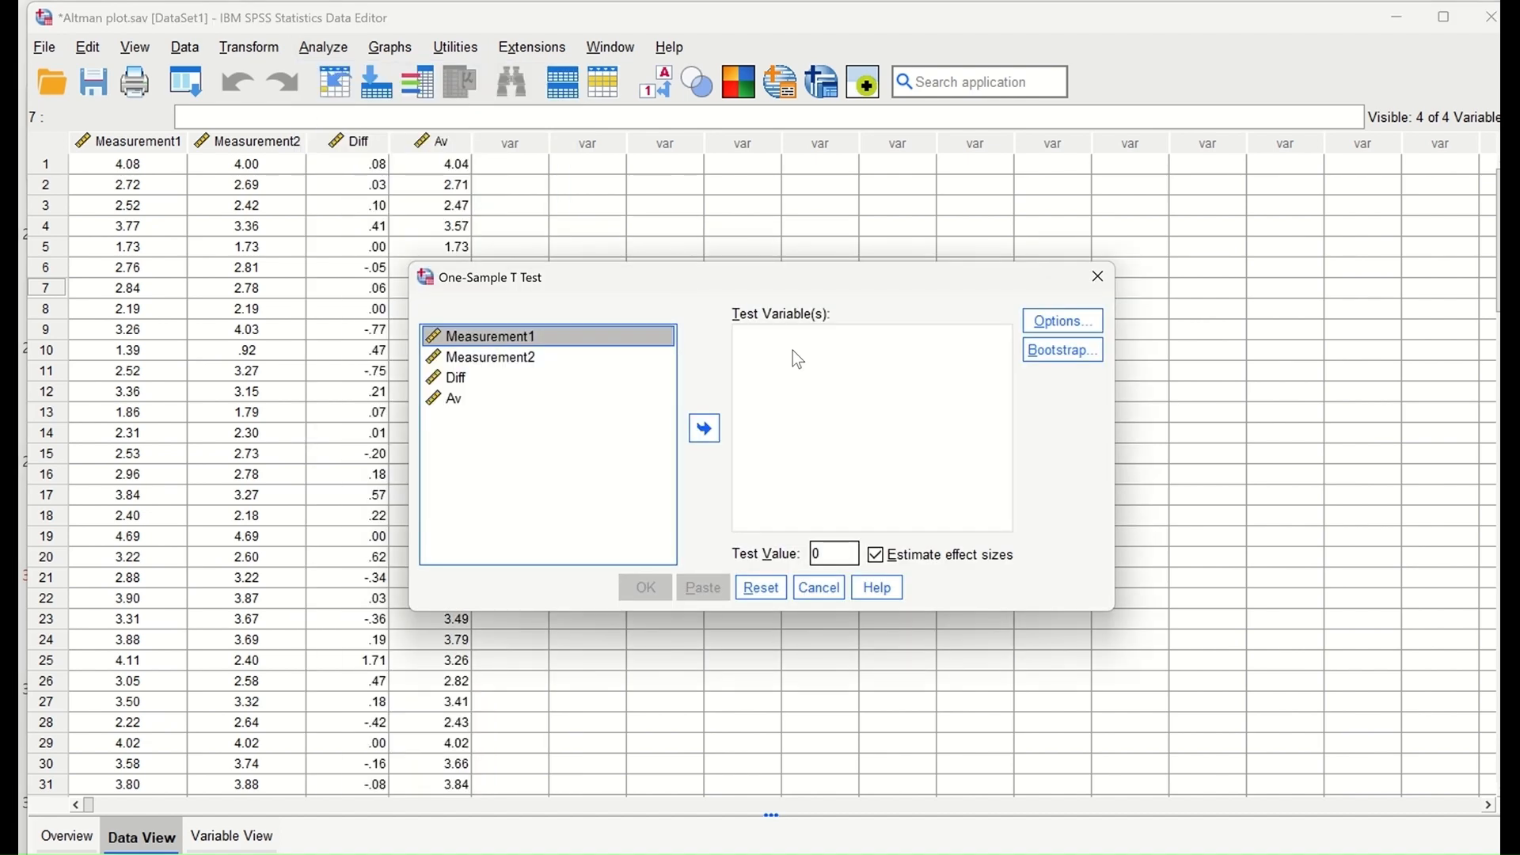
pyautogui.moveTo(859, 281); pyautogui.dragTo(719, 232)
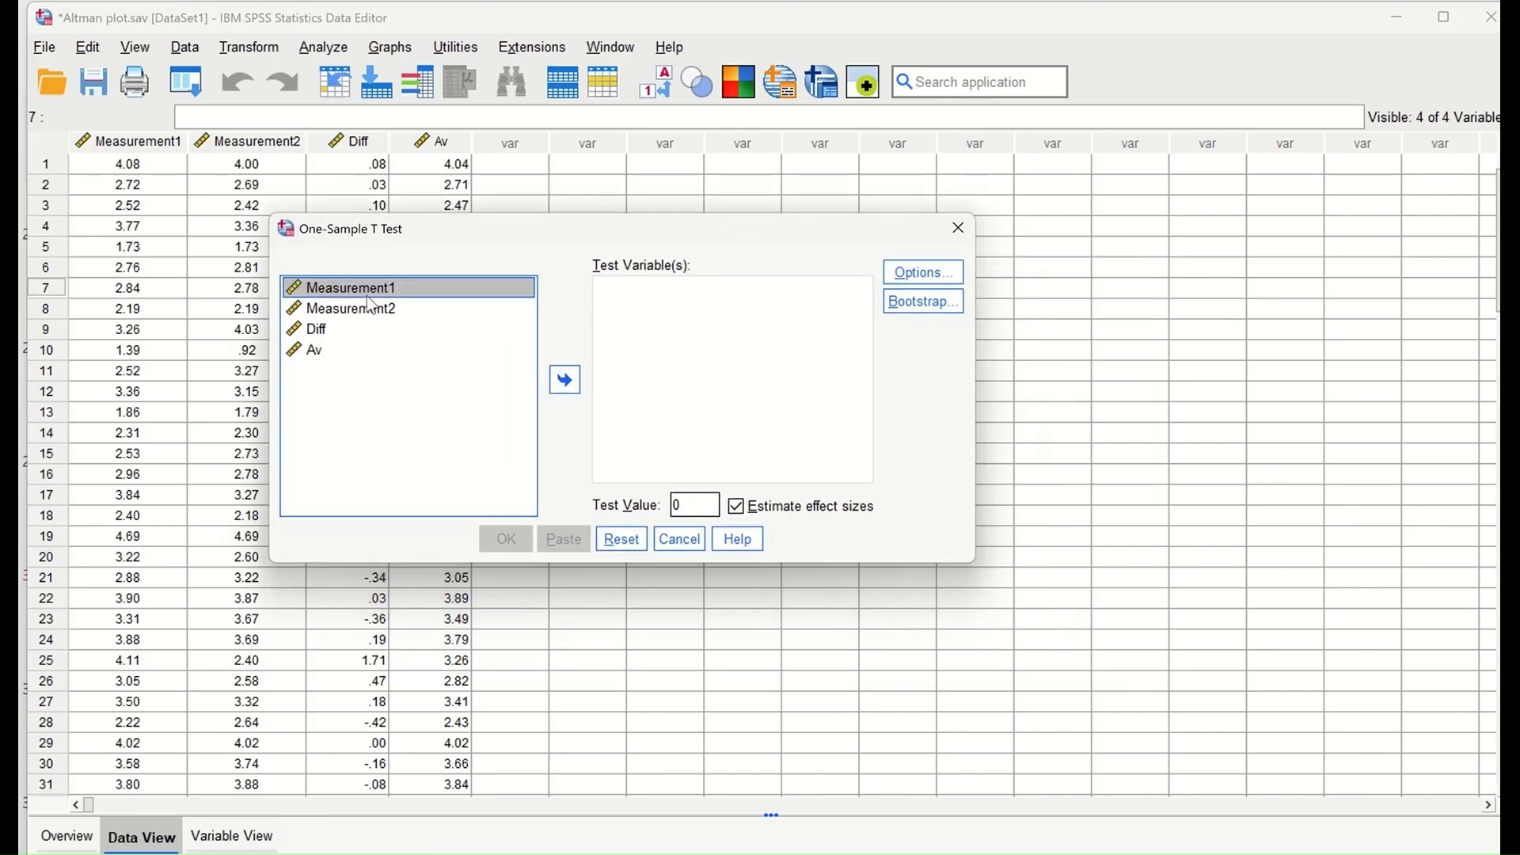
pyautogui.click(318, 331)
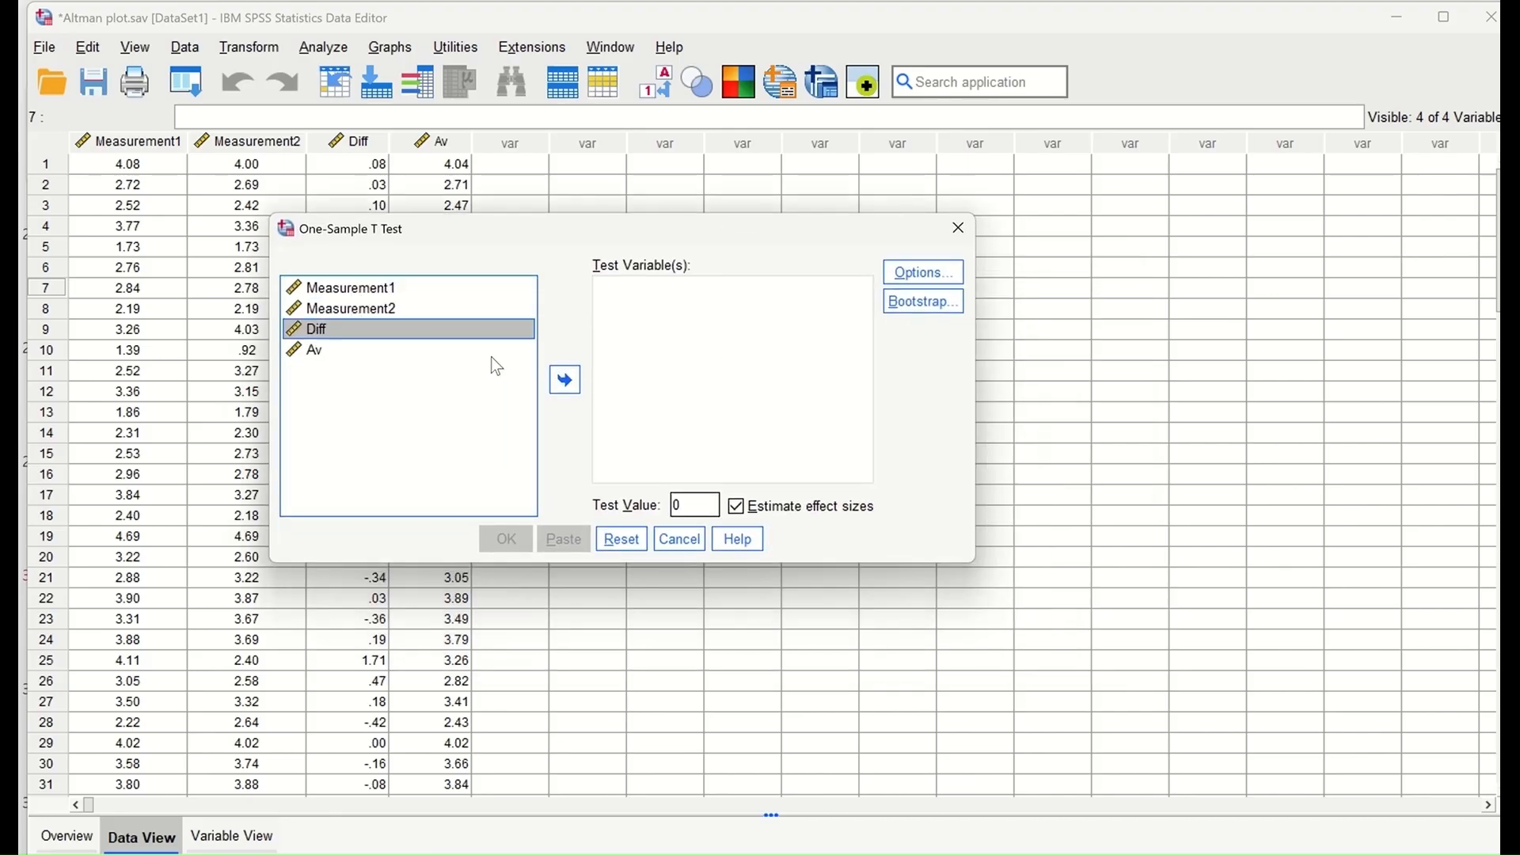
pyautogui.click(565, 381)
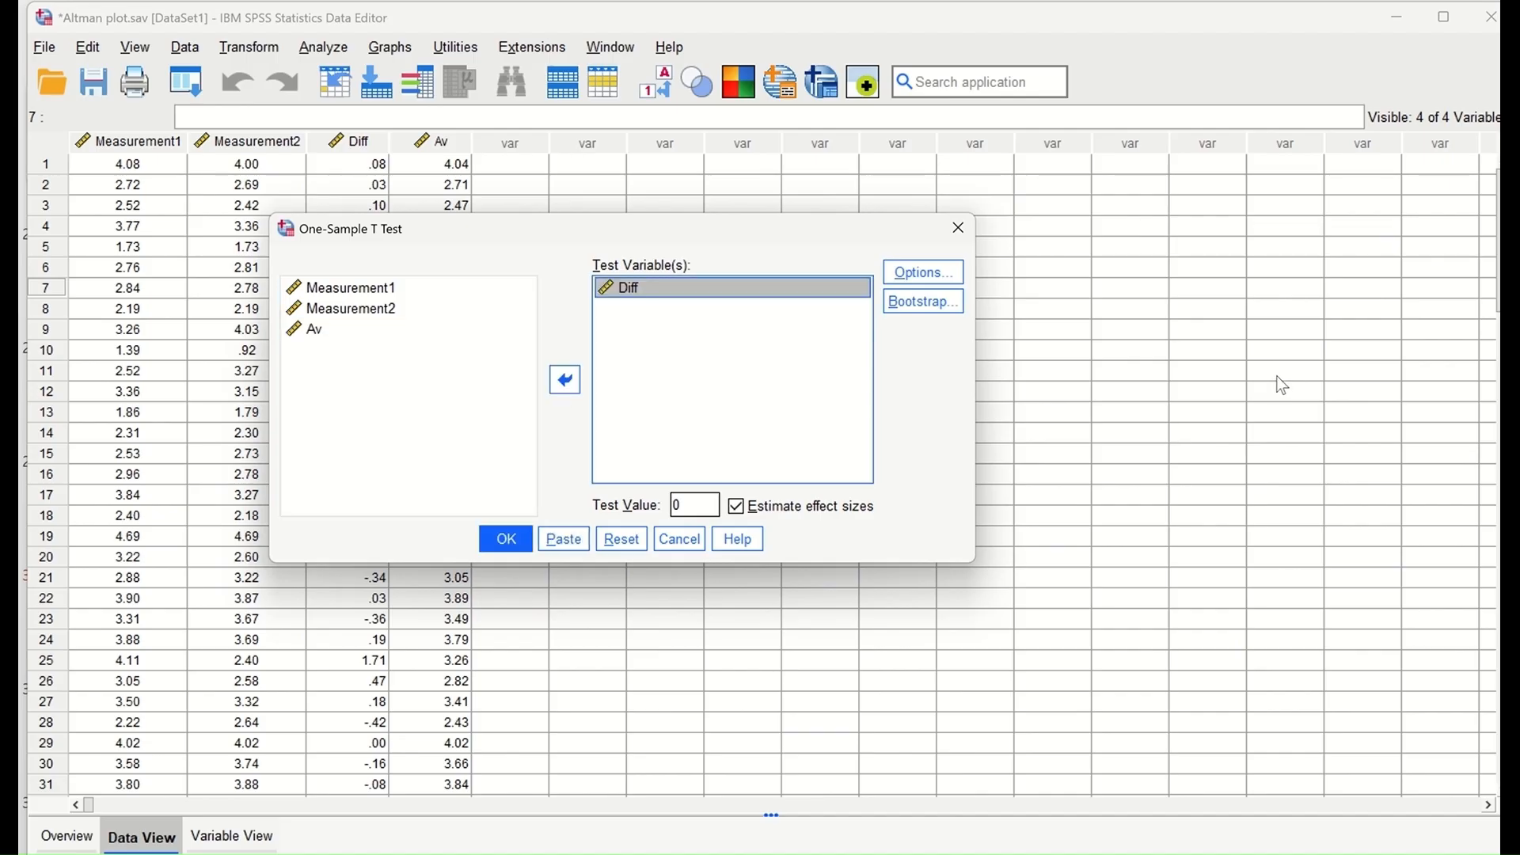
pyautogui.click(923, 273)
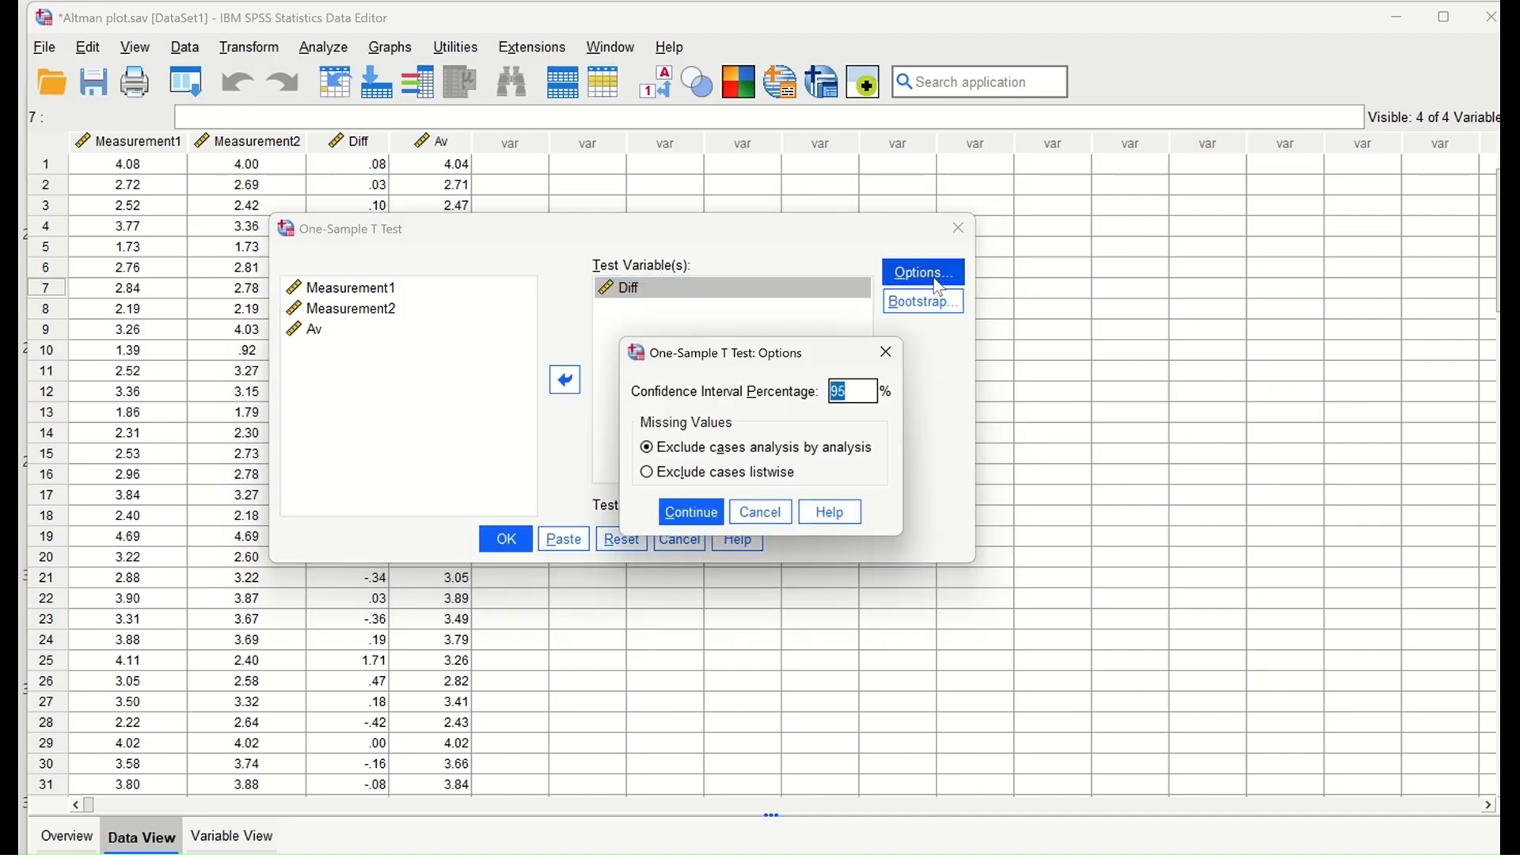
pyautogui.click(887, 360)
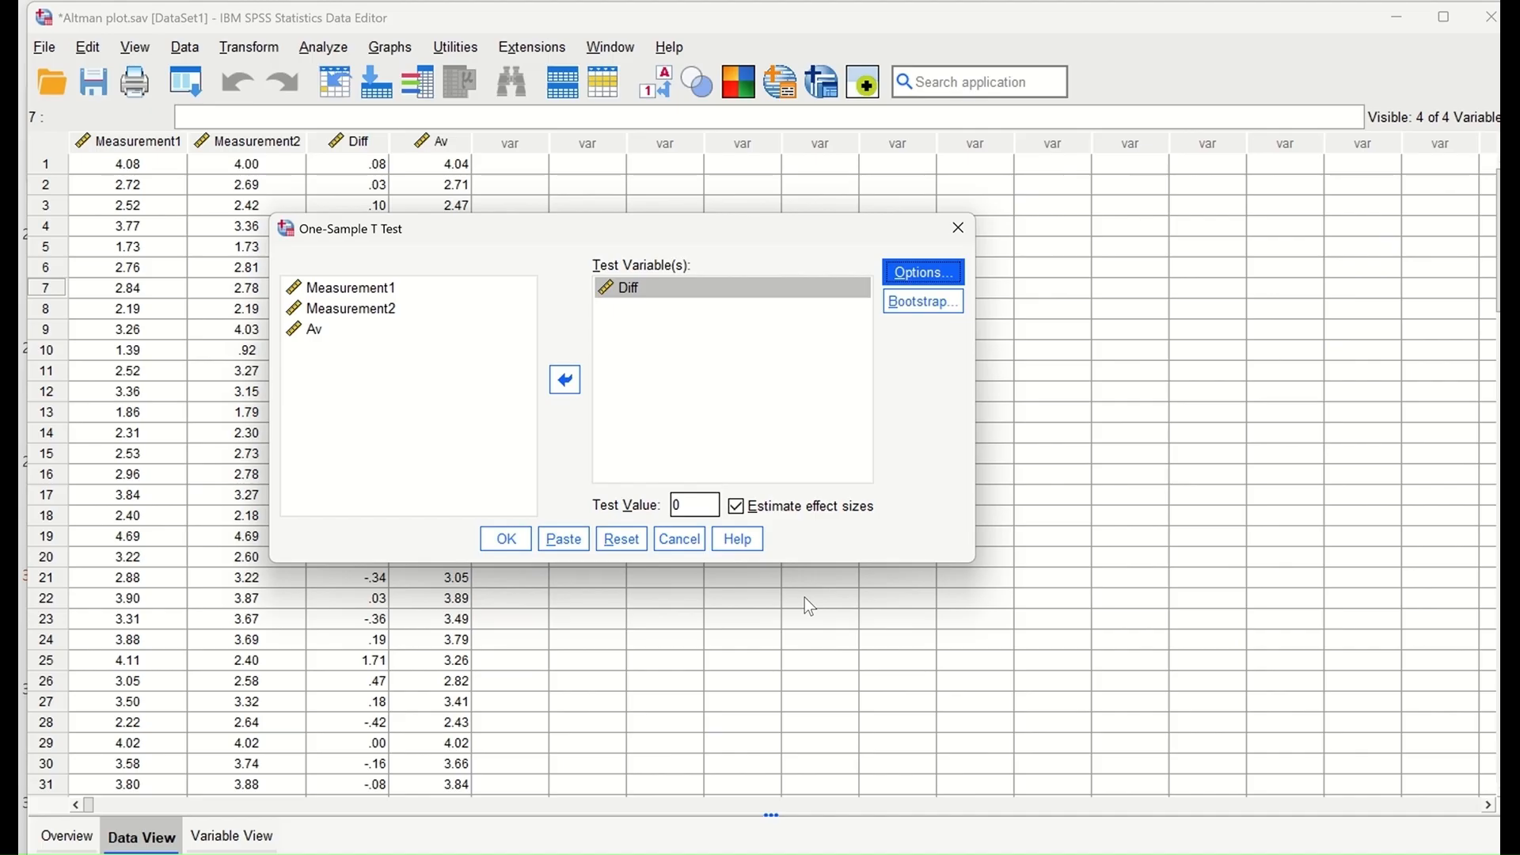
pyautogui.click(499, 538)
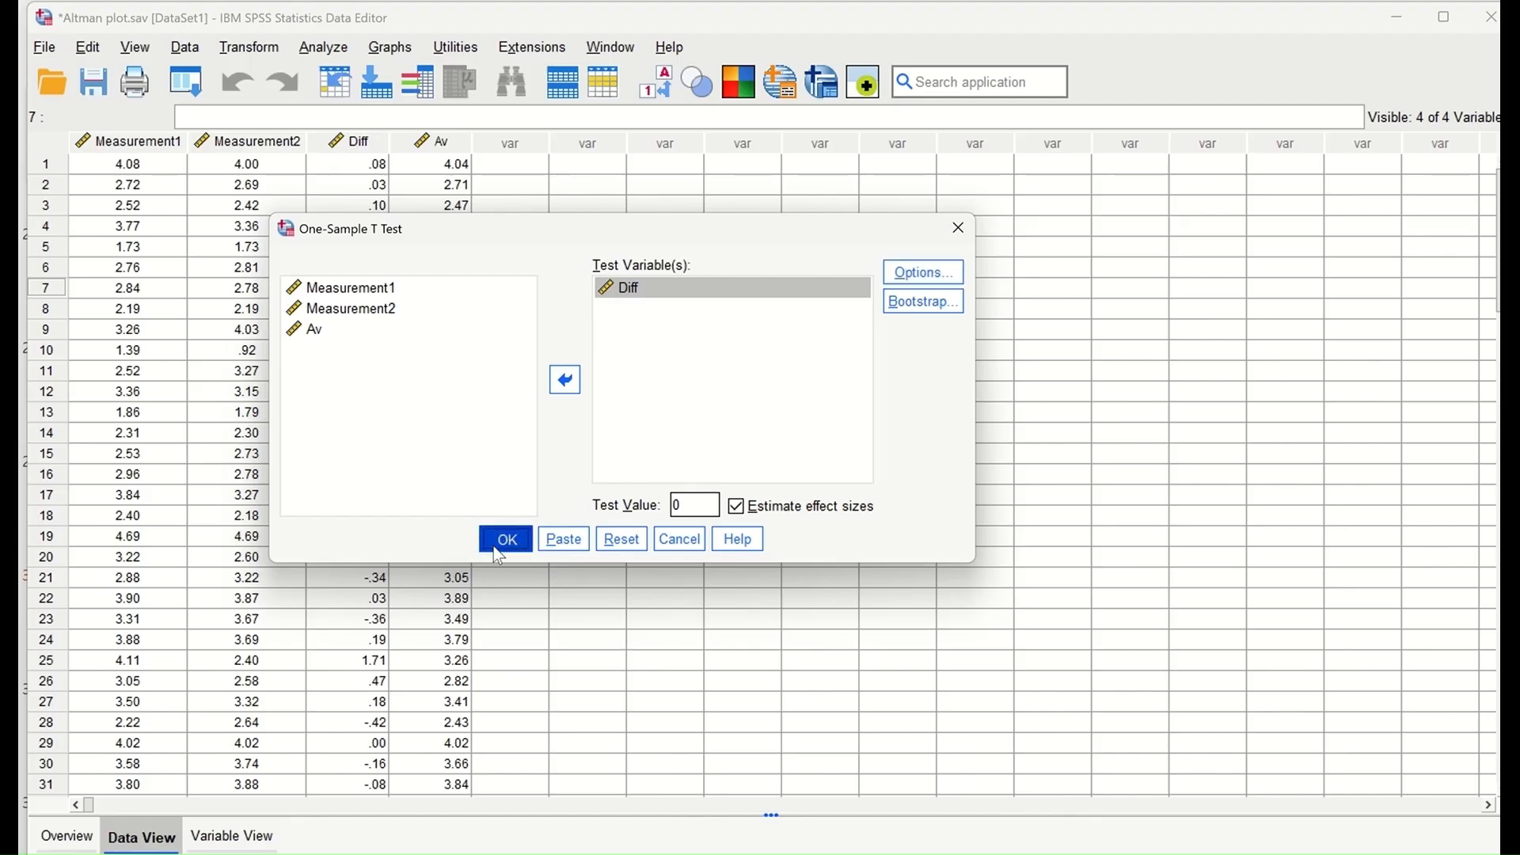
# - Examine the one-sample t test results for Diff and the Bland-Altman plot in the output
pyautogui.scroll(-1, 915, 415)
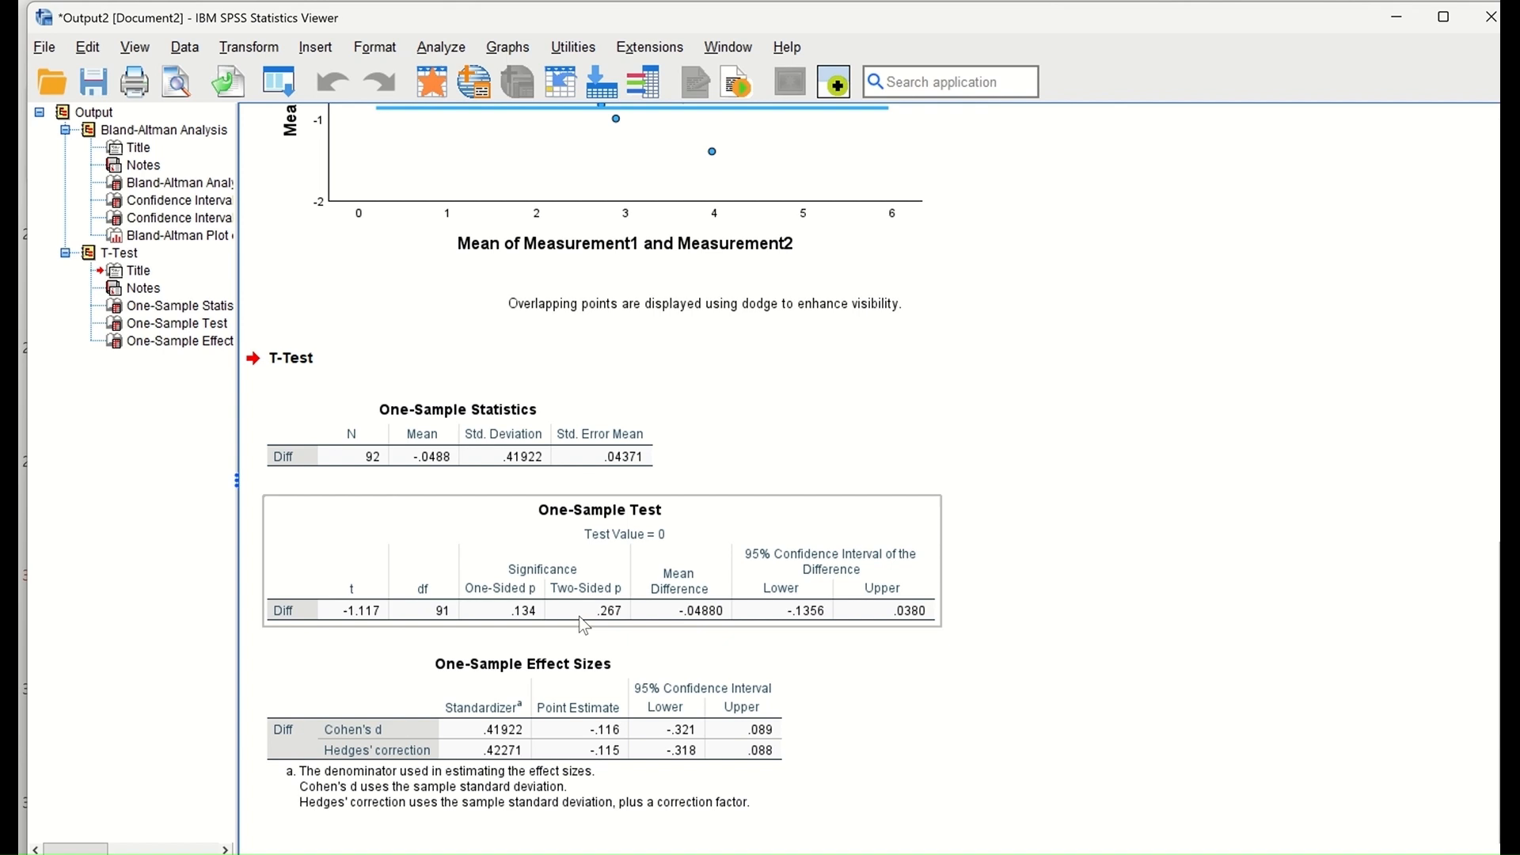
pyautogui.click(1029, 521)
pyautogui.scroll(4, 1029, 521)
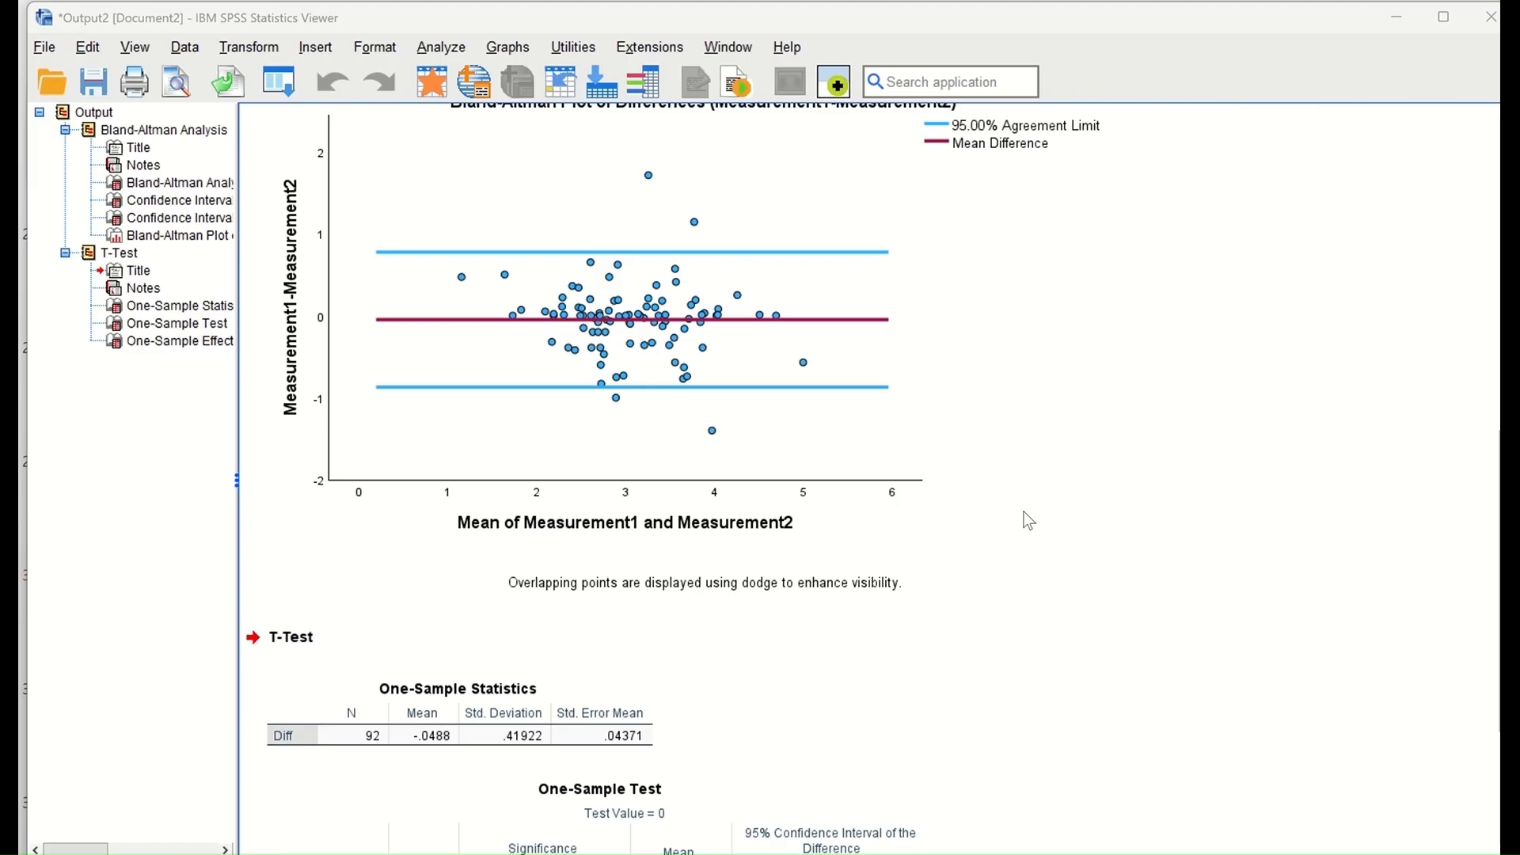
pyautogui.click(1029, 521)
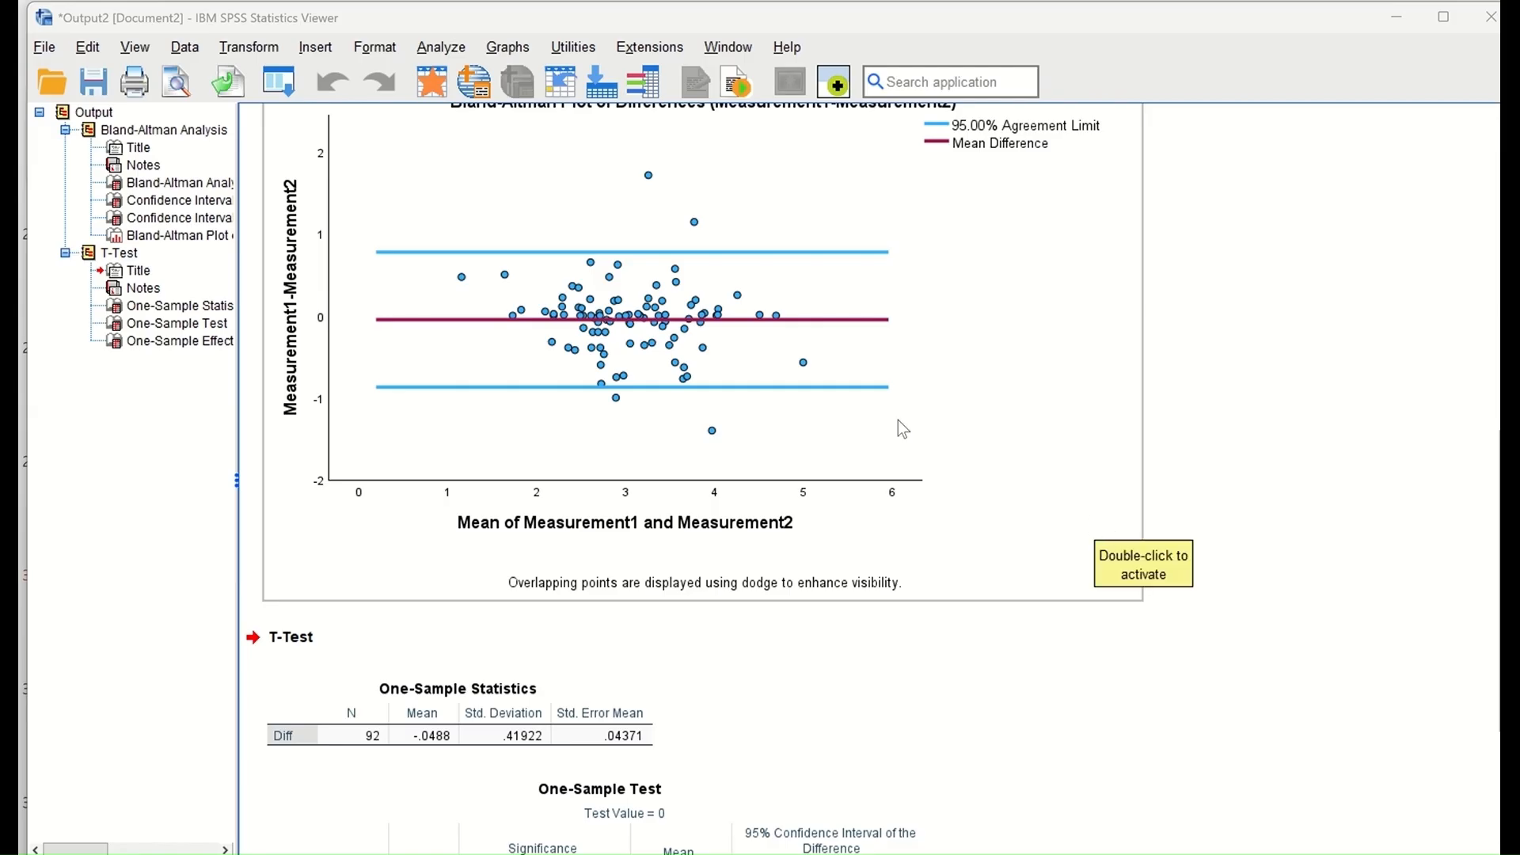
# - Run a linear regression with Diff as dependent and Av as independent variable using the Enter method, and view the coefficients
pyautogui.click(441, 50)
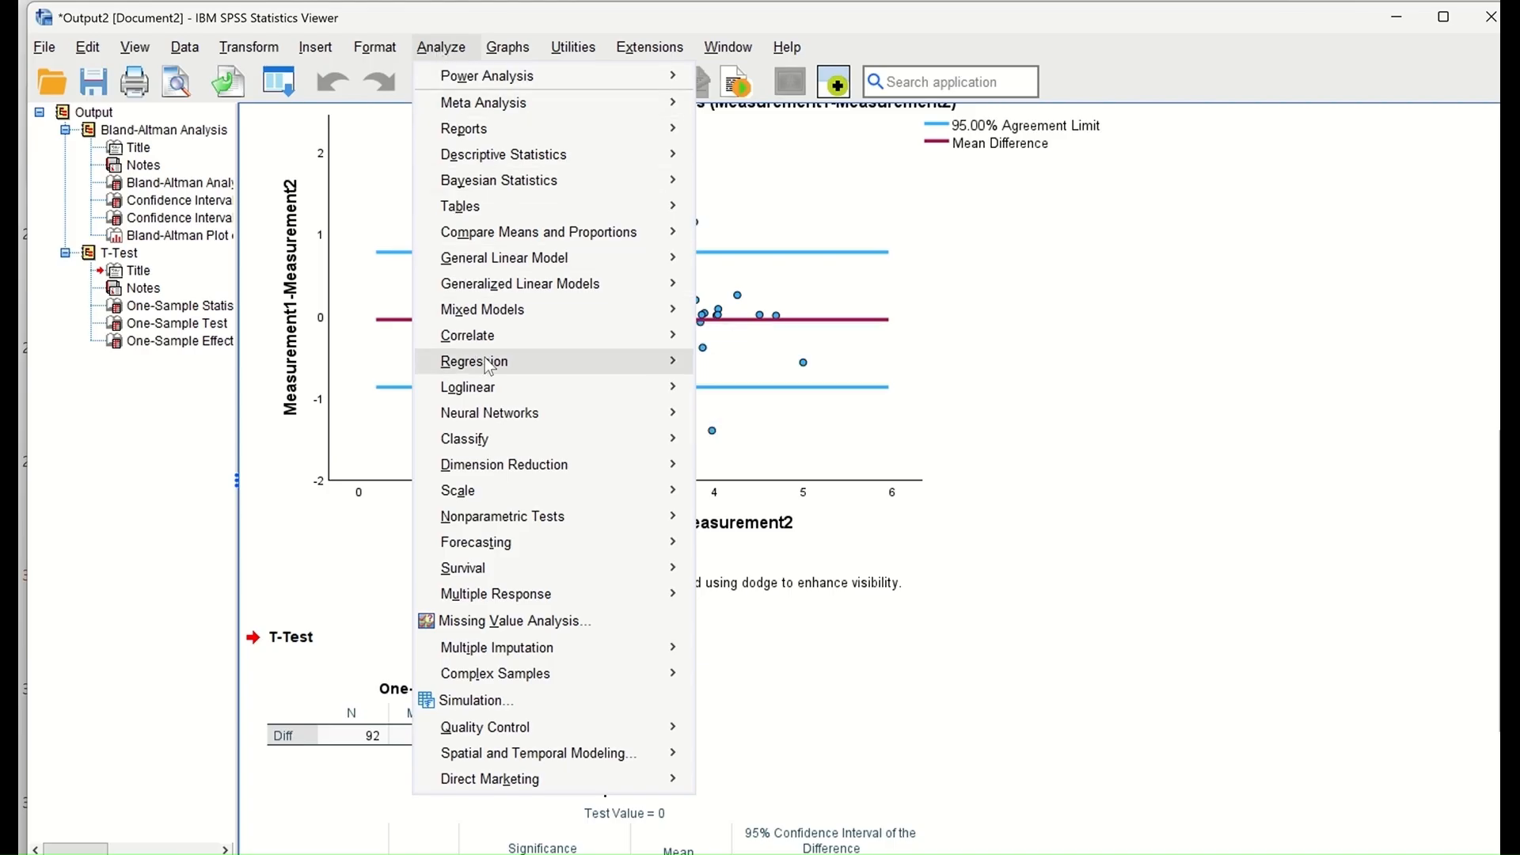
pyautogui.moveTo(490, 366)
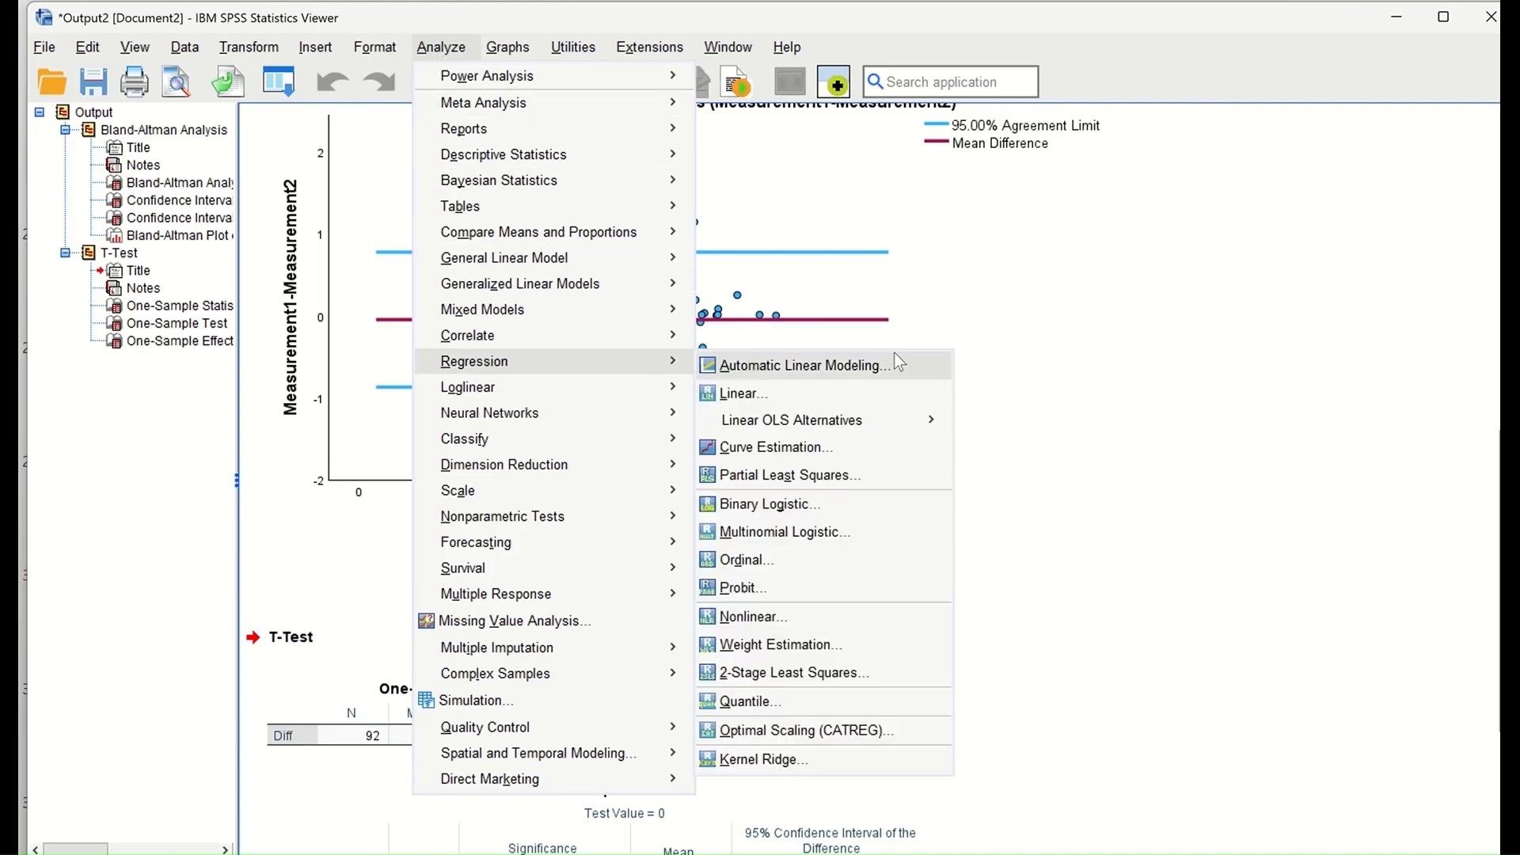
pyautogui.click(861, 399)
pyautogui.moveTo(721, 237); pyautogui.dragTo(637, 126)
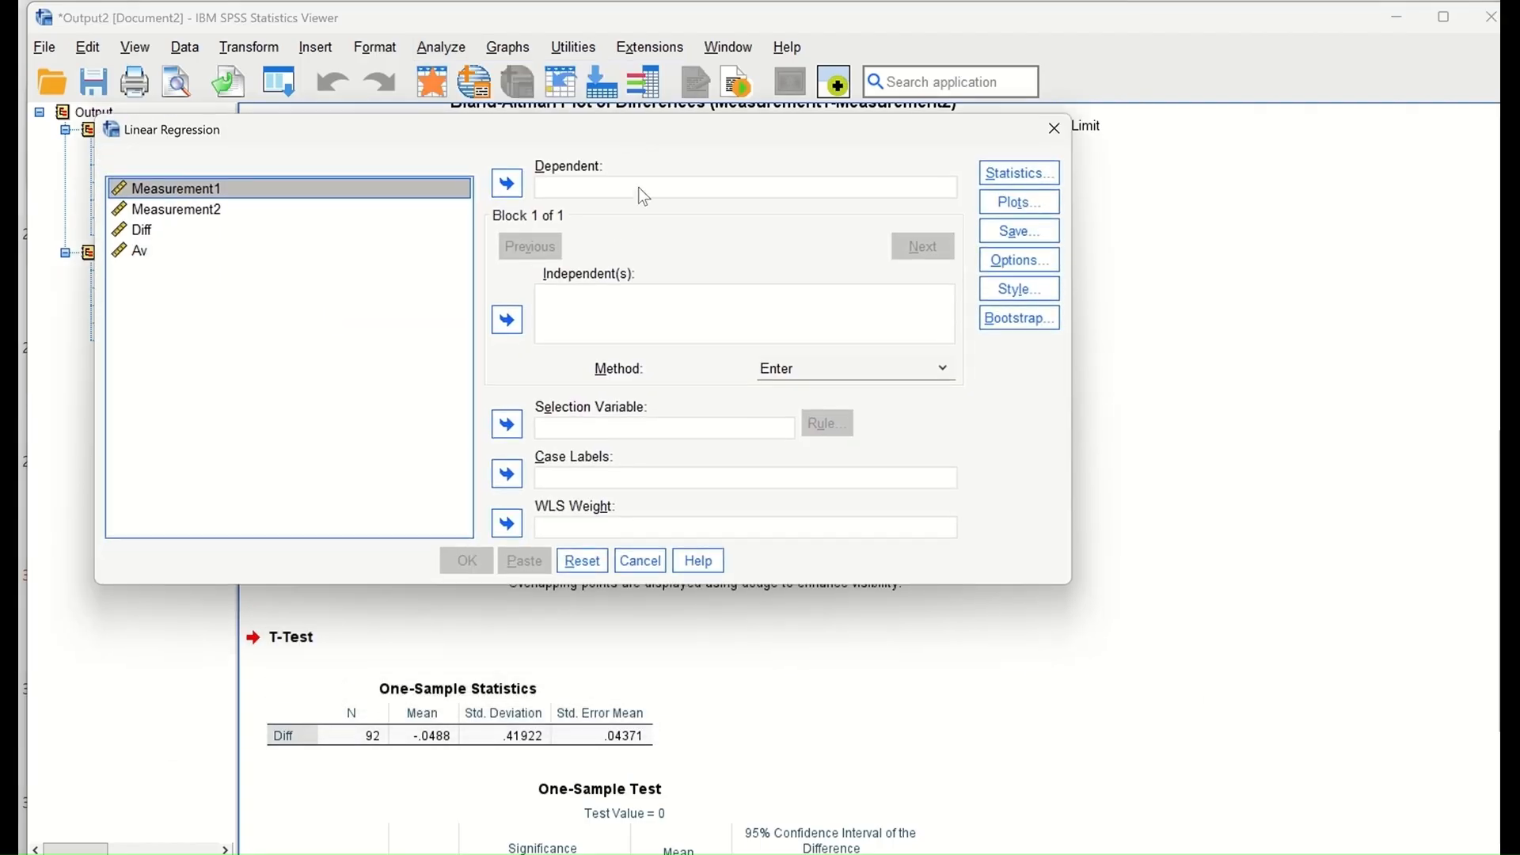
pyautogui.click(144, 231)
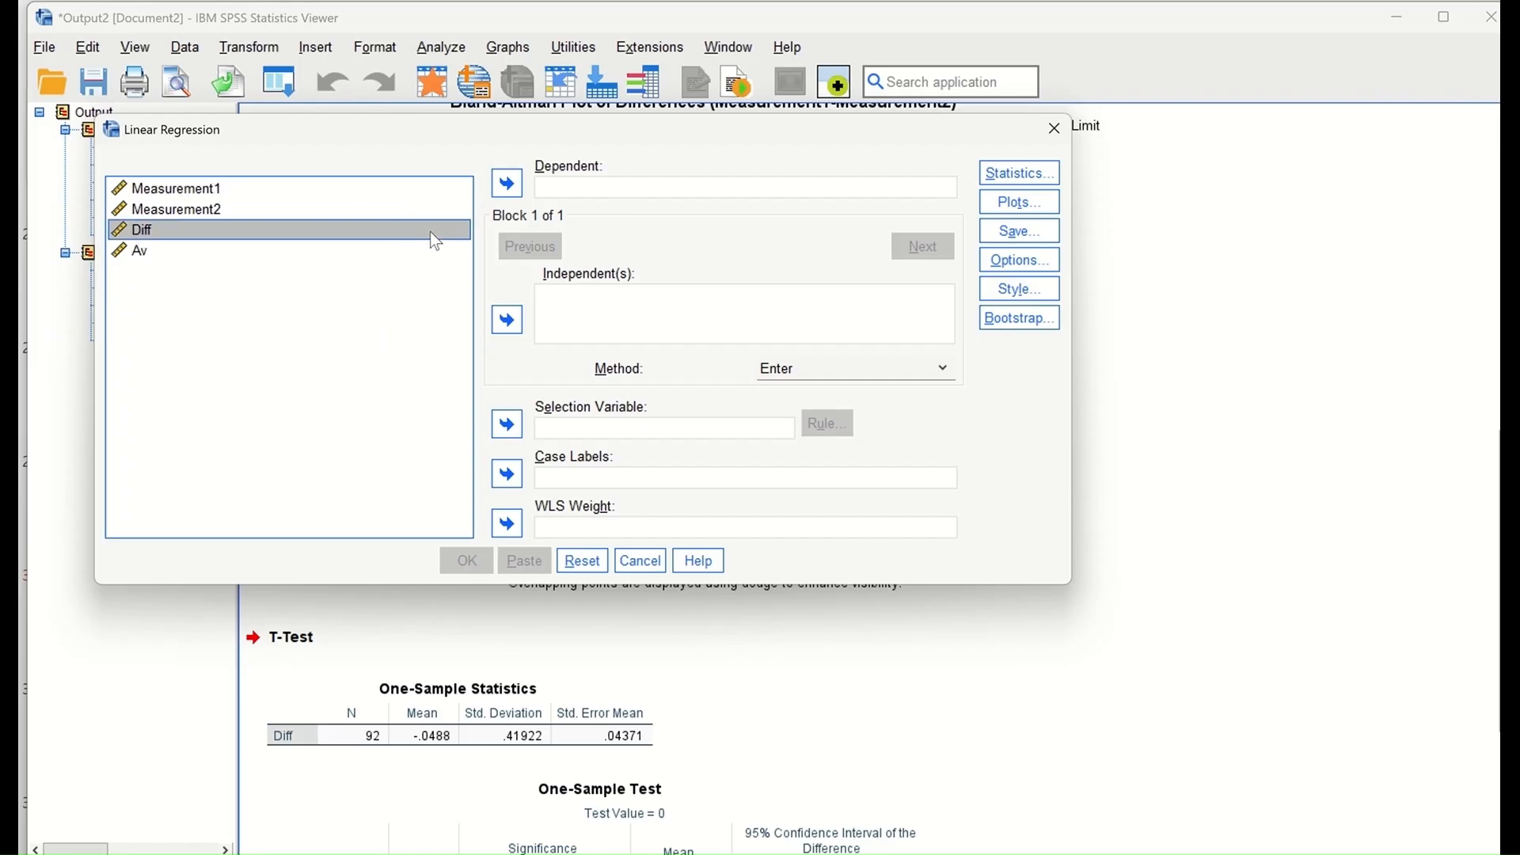
pyautogui.click(508, 183)
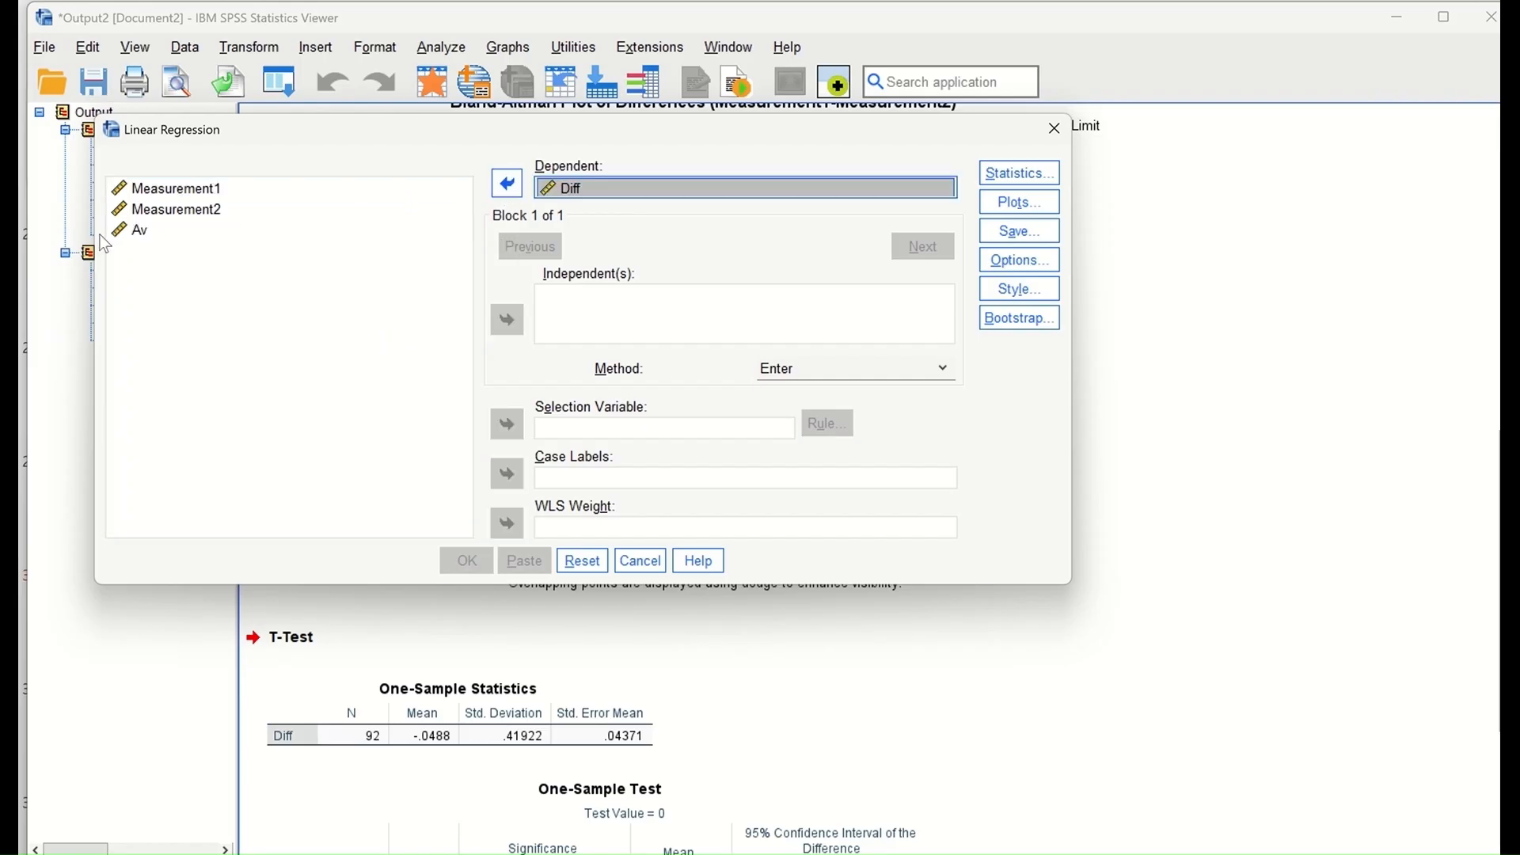
pyautogui.click(138, 233)
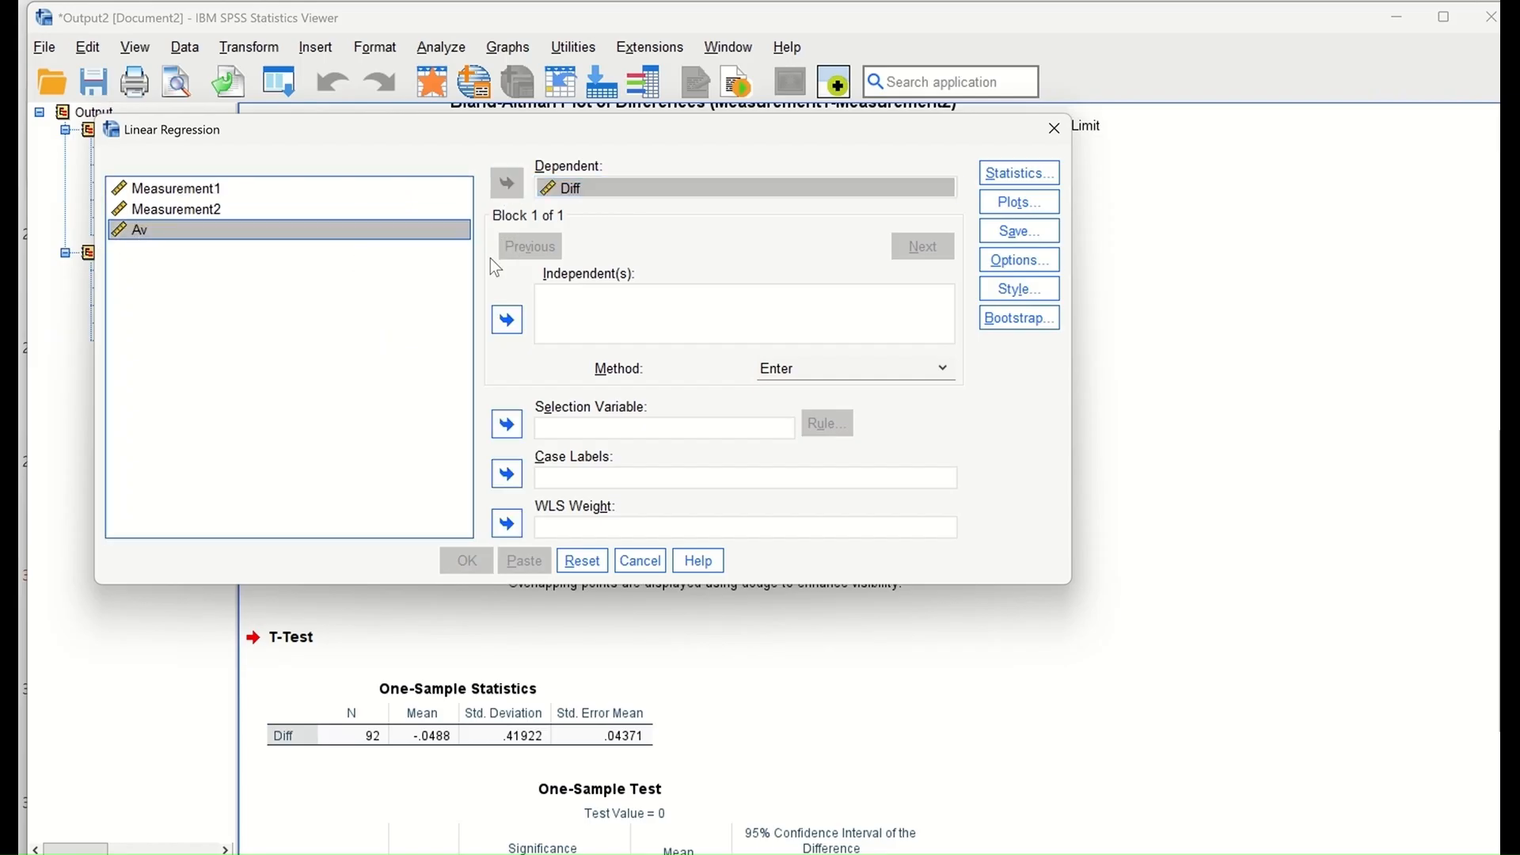
pyautogui.click(513, 329)
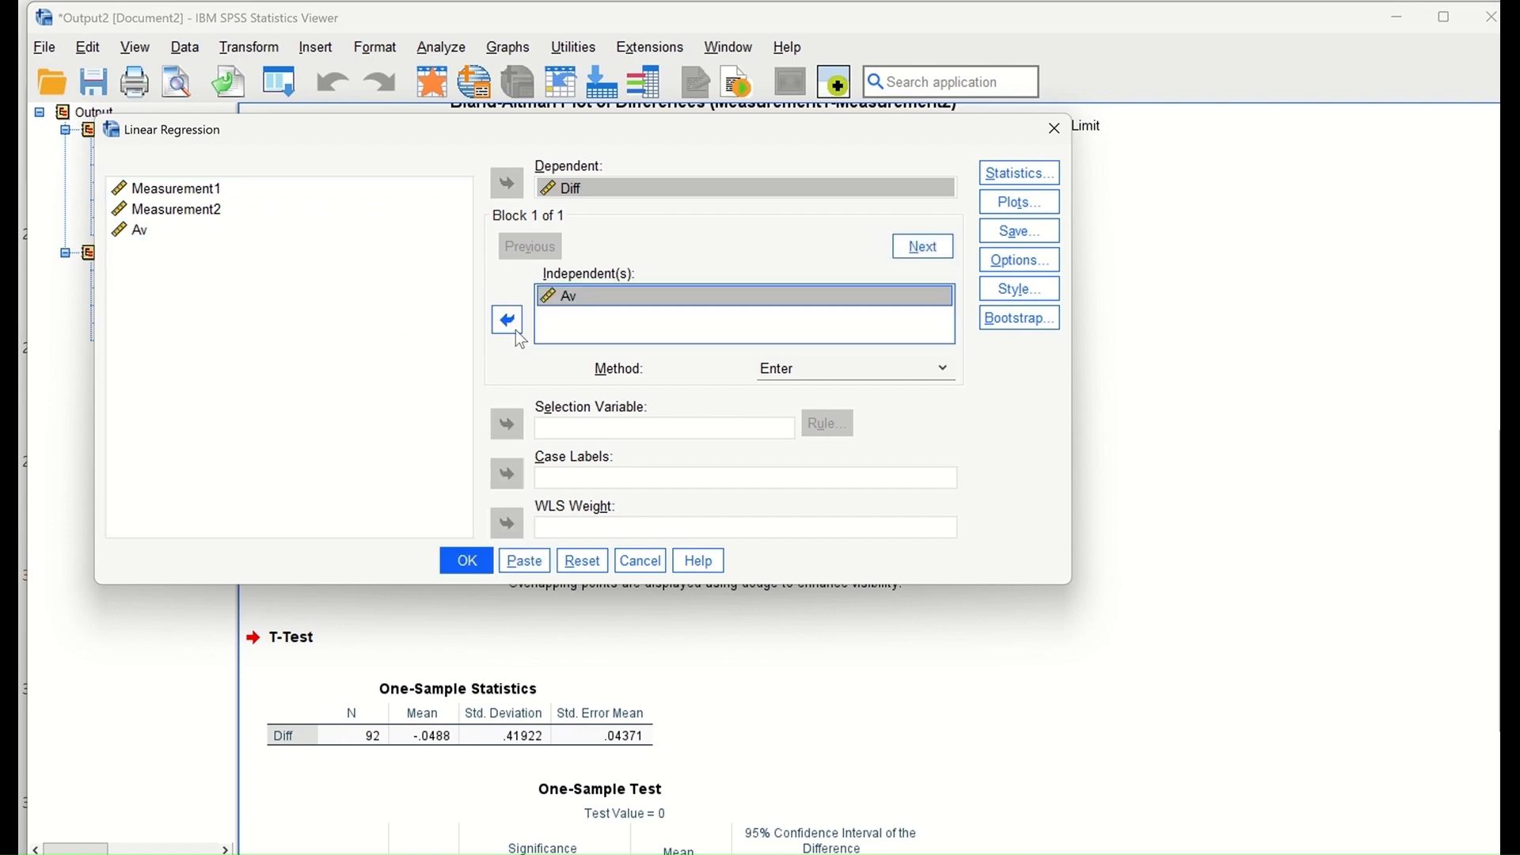
pyautogui.click(466, 567)
pyautogui.scroll(-1, 691, 586)
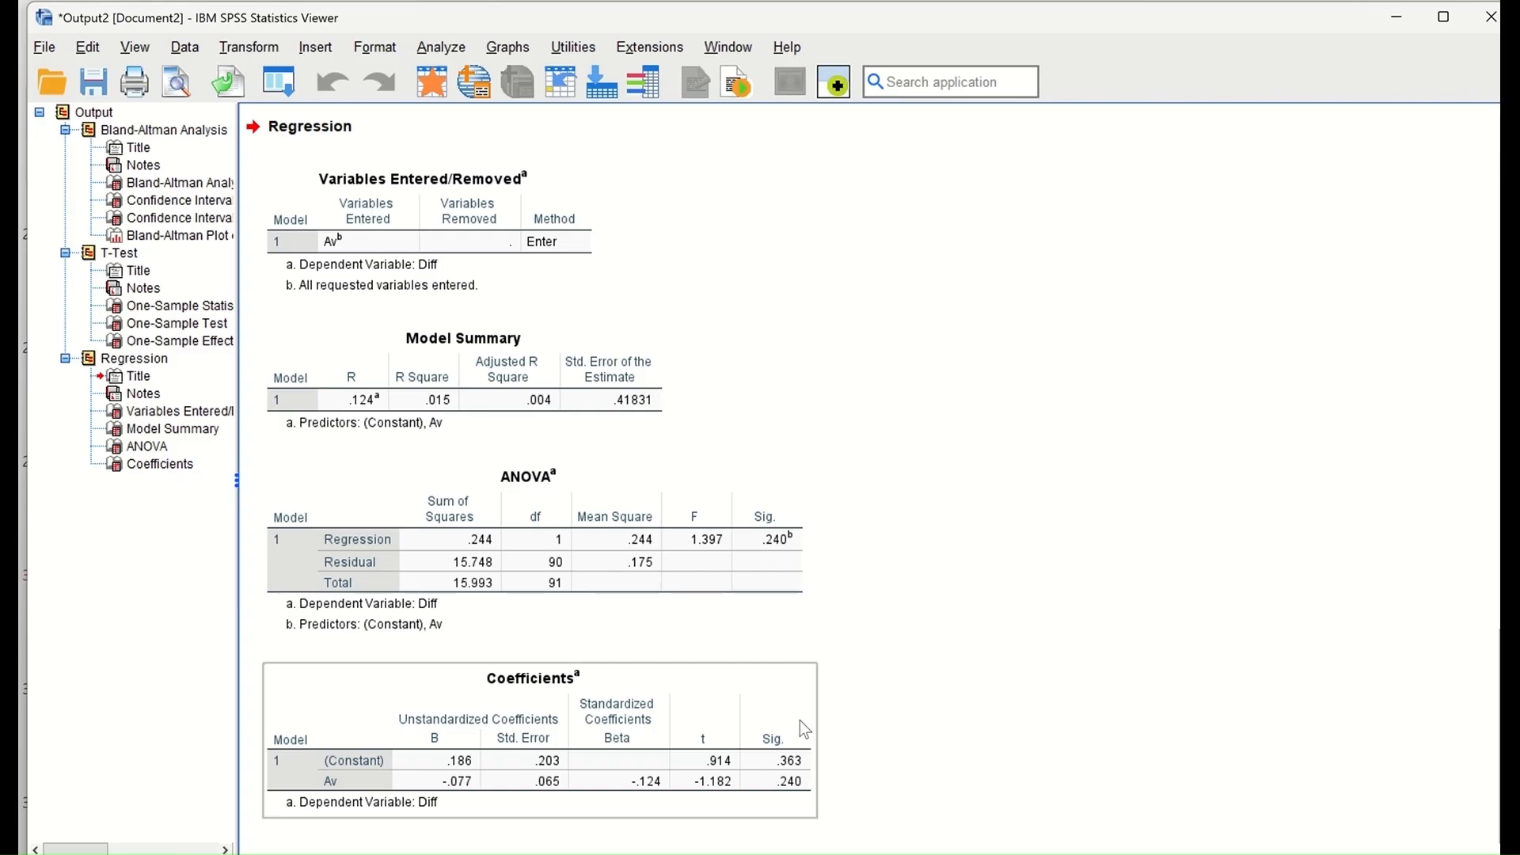
pyautogui.click(652, 733)
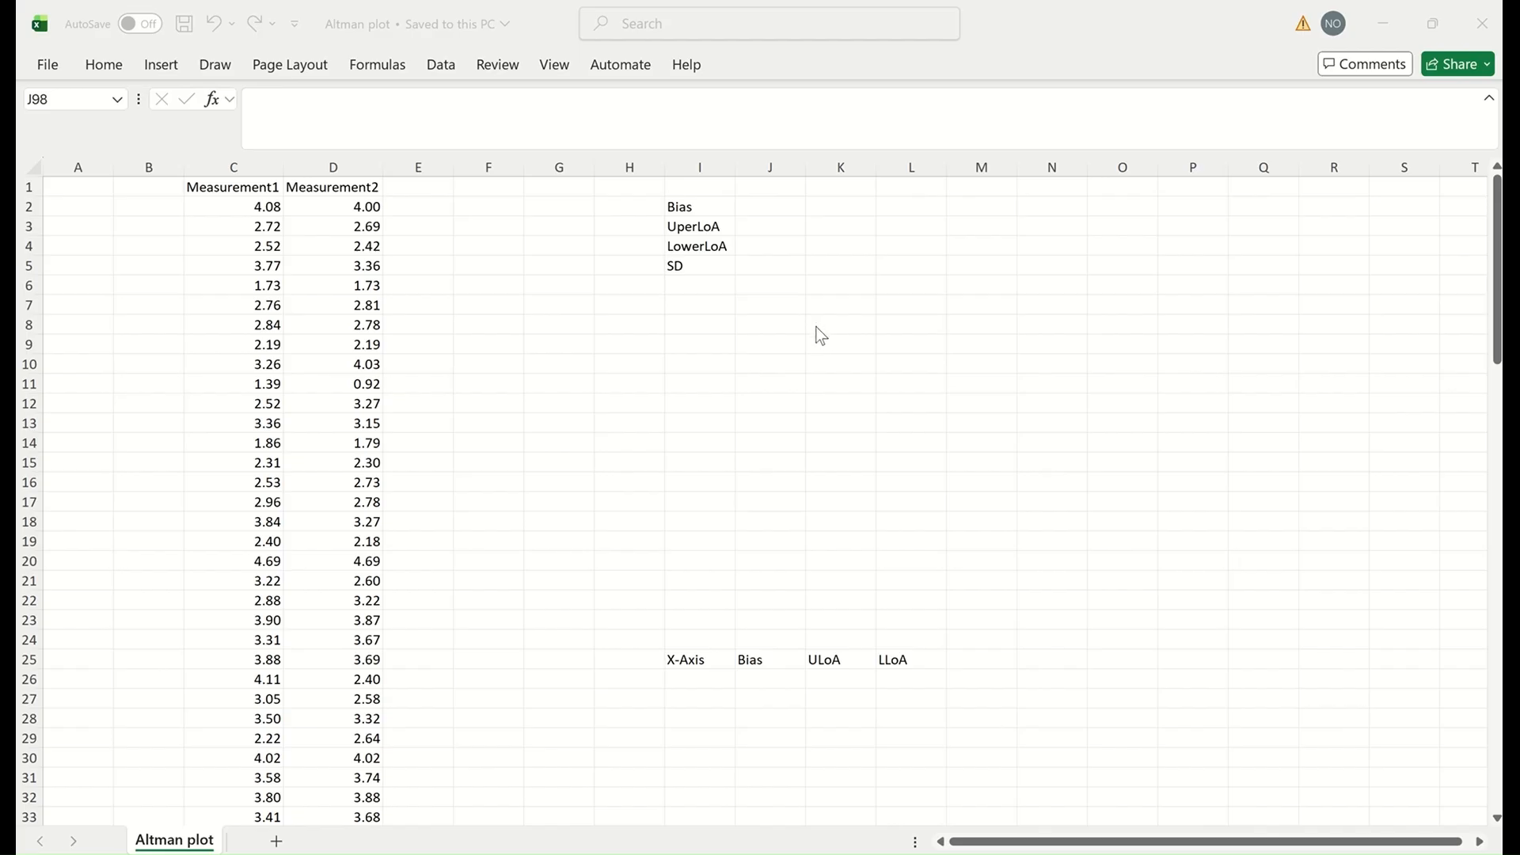
# - In the Excel workbook Altman plot, enter the heading Av in F1 and average C2:D2 in F2
pyautogui.scroll(-20, 820, 332)
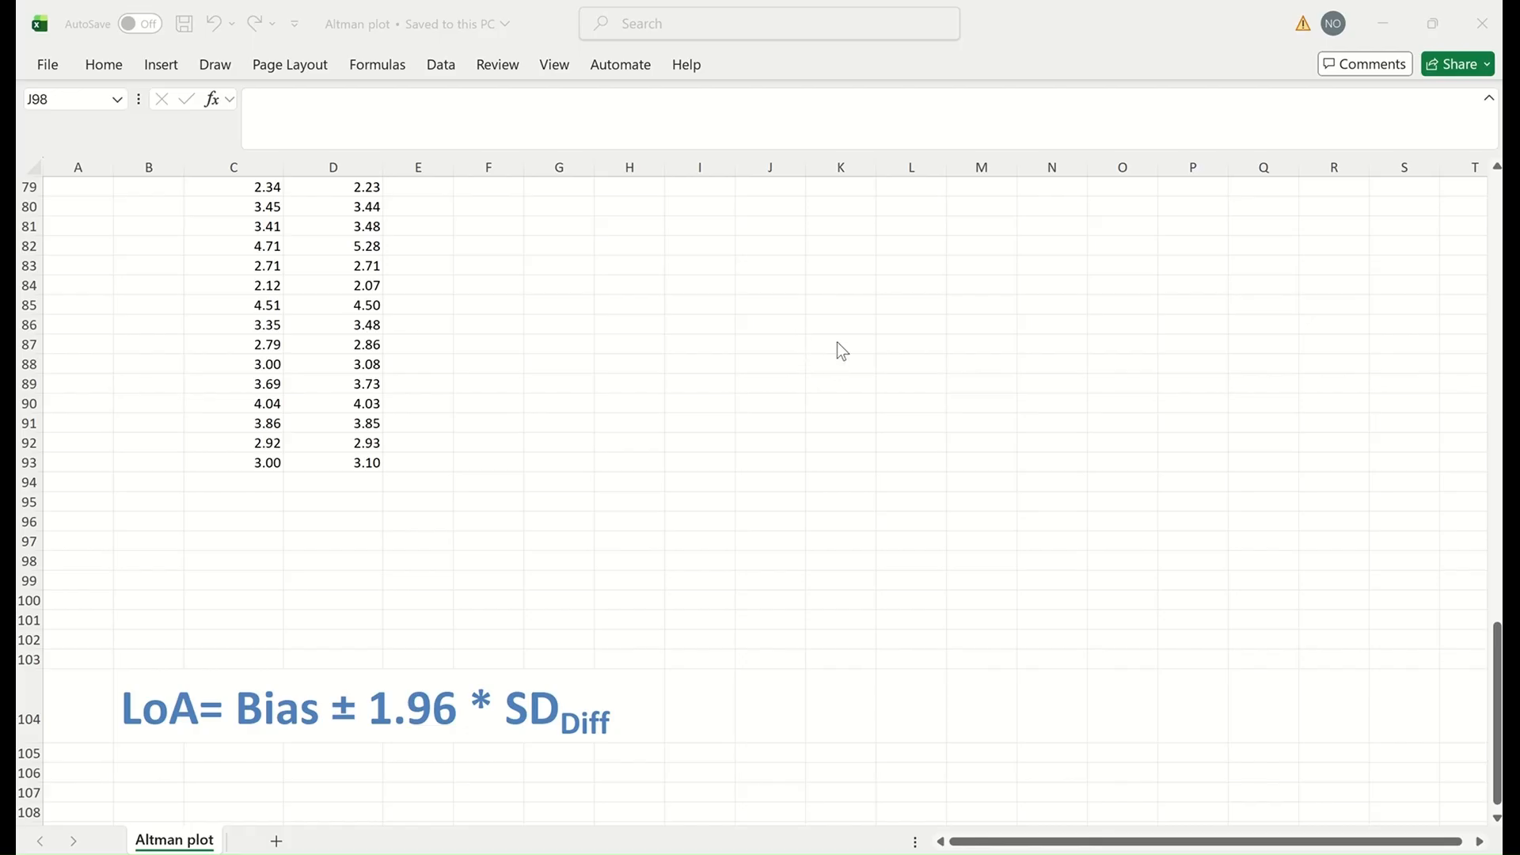
pyautogui.scroll(20, 839, 342)
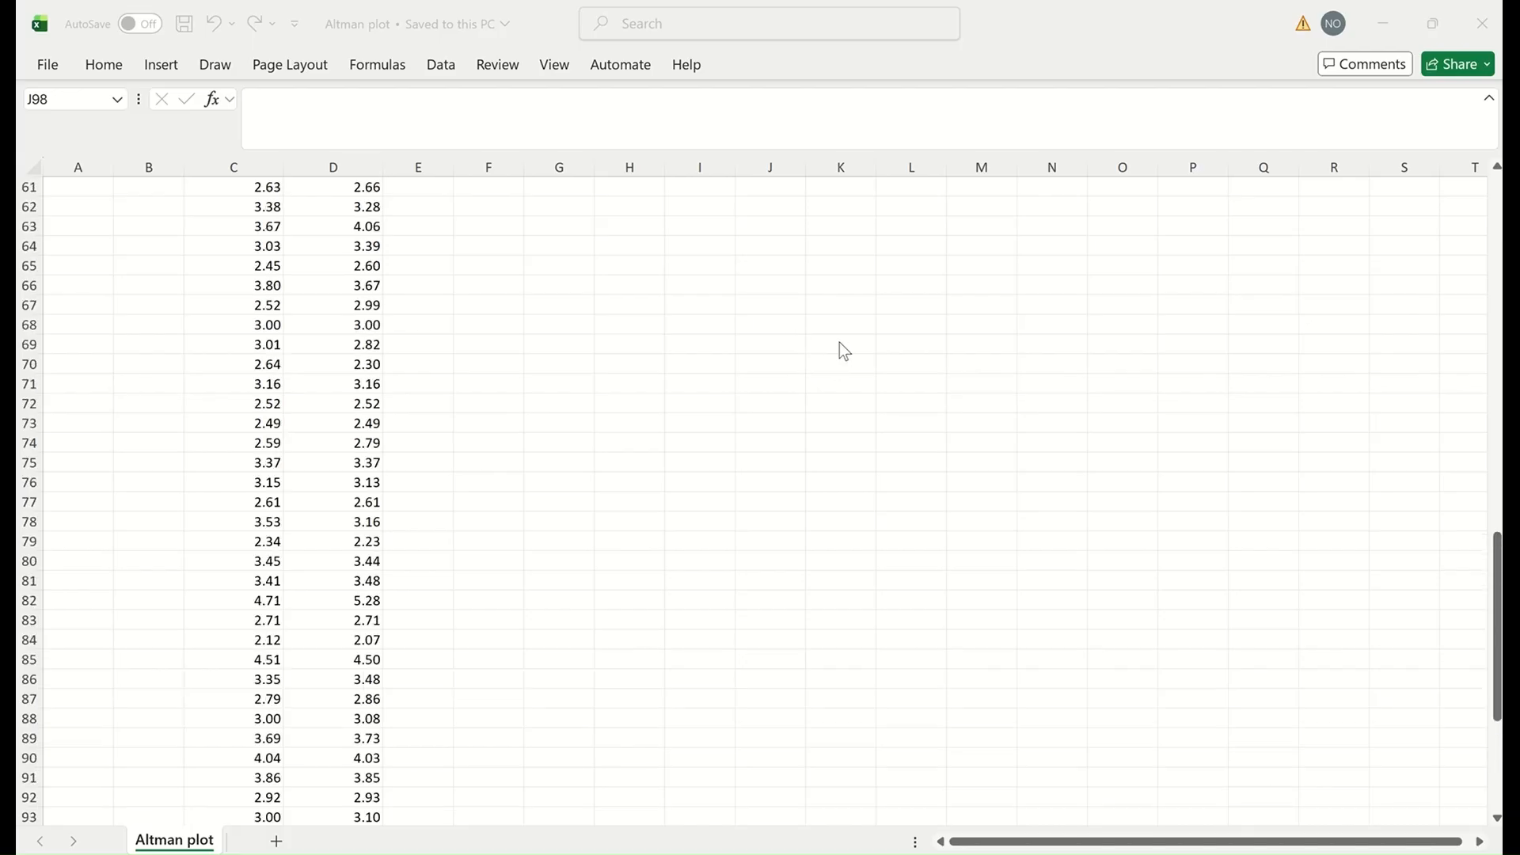
pyautogui.click(495, 186)
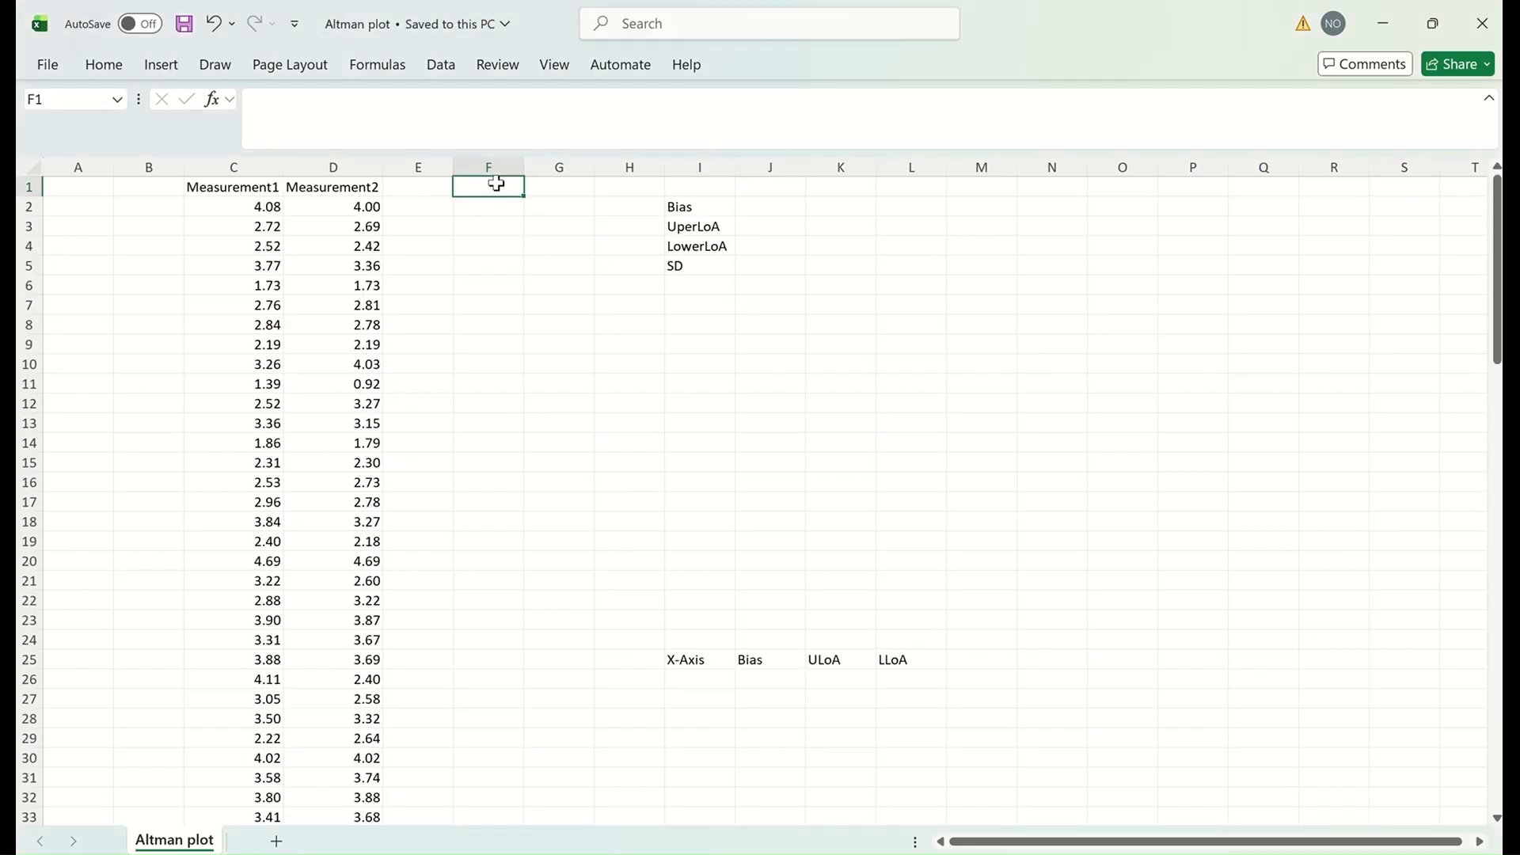
pyautogui.write('Av')
pyautogui.click(495, 204)
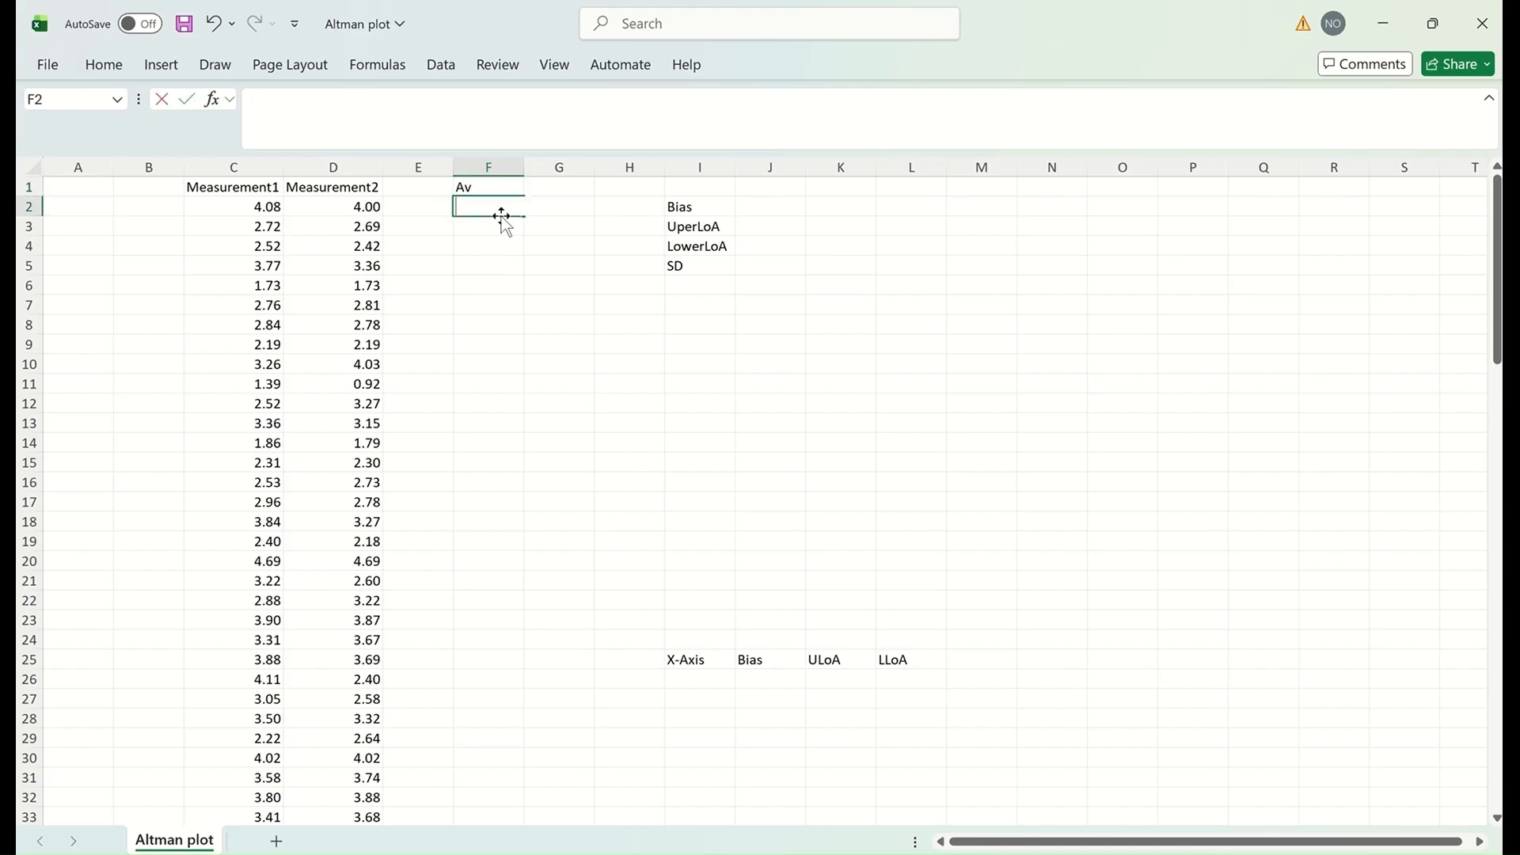
pyautogui.write('=ave')
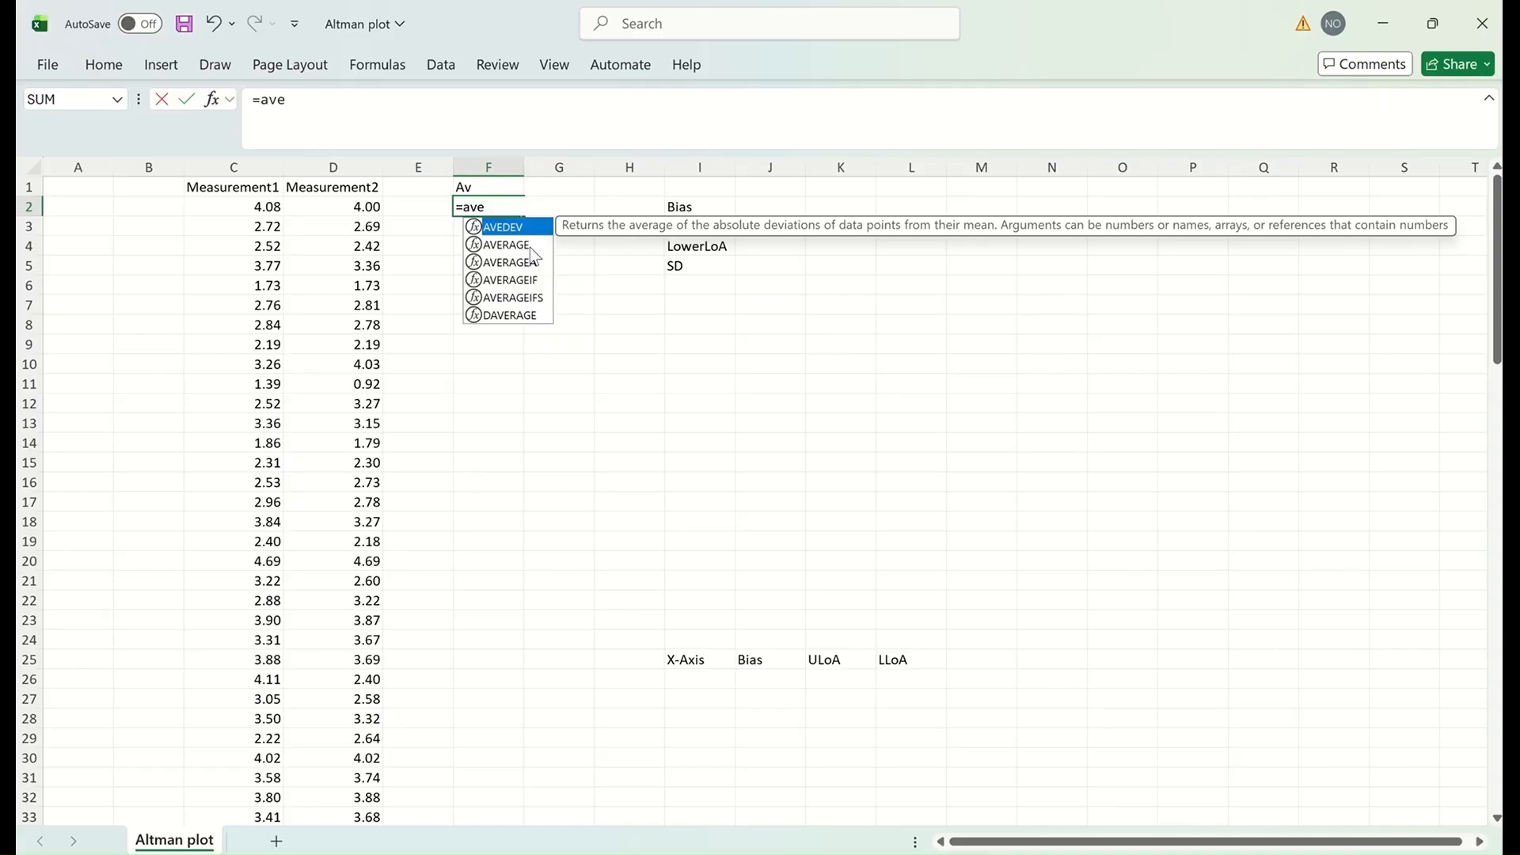
pyautogui.click(531, 247)
pyautogui.doubleClick(531, 245)
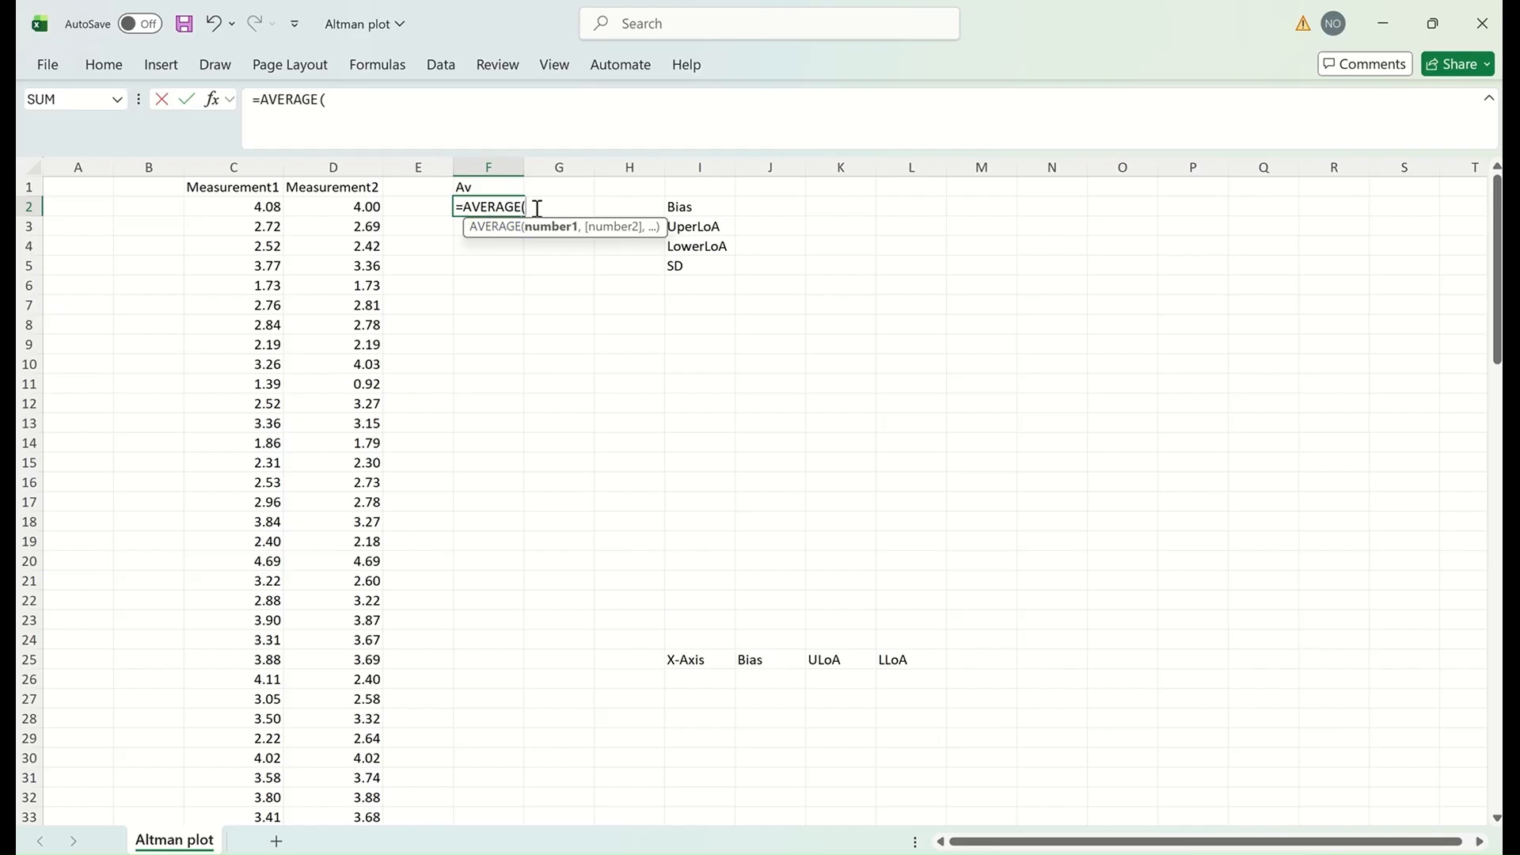
pyautogui.moveTo(250, 209); pyautogui.dragTo(371, 208)
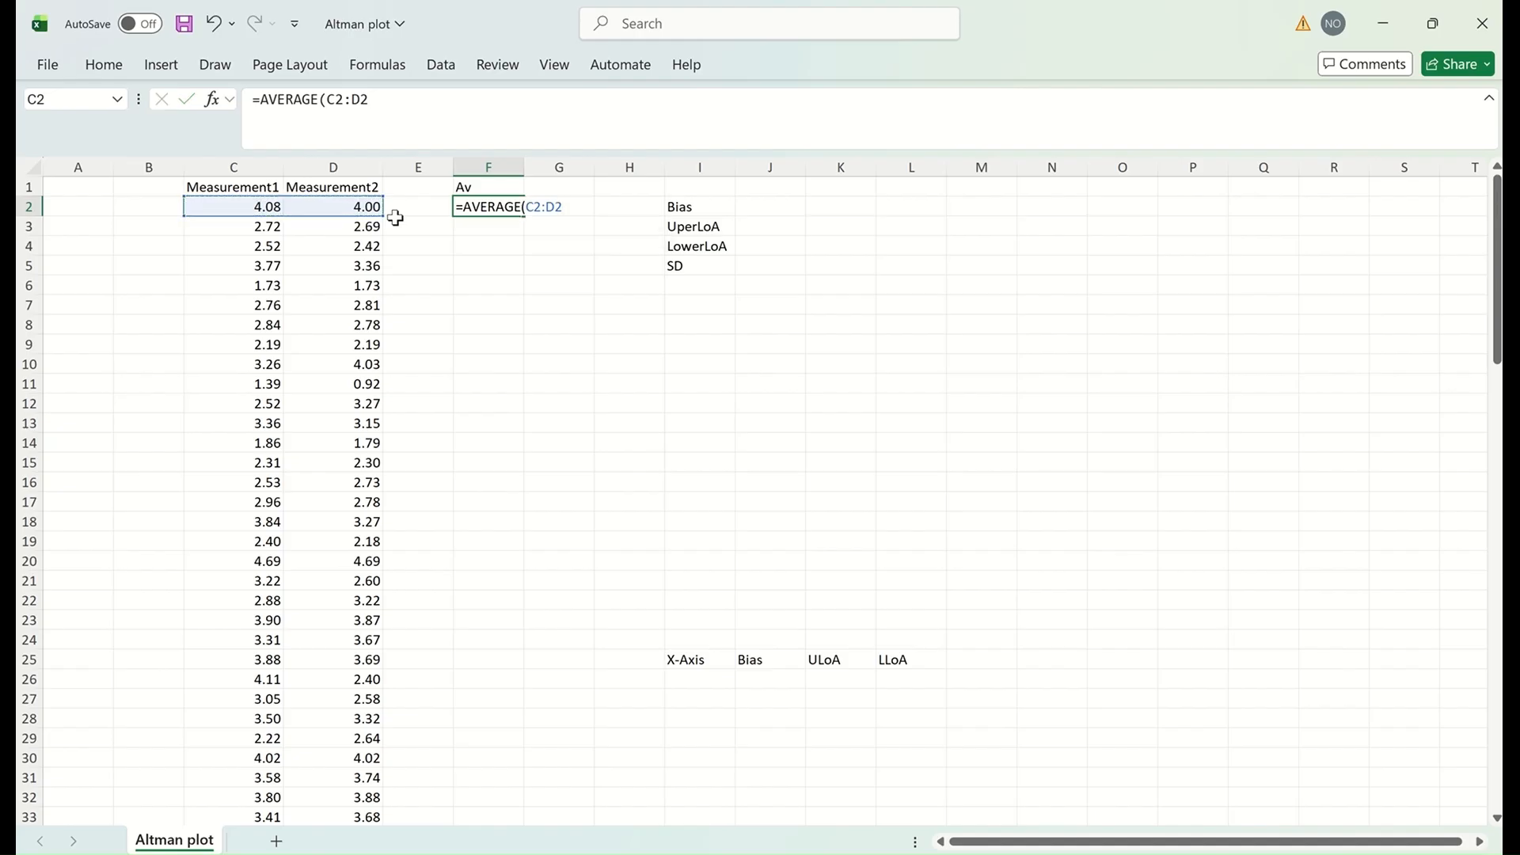
pyautogui.press('Return')
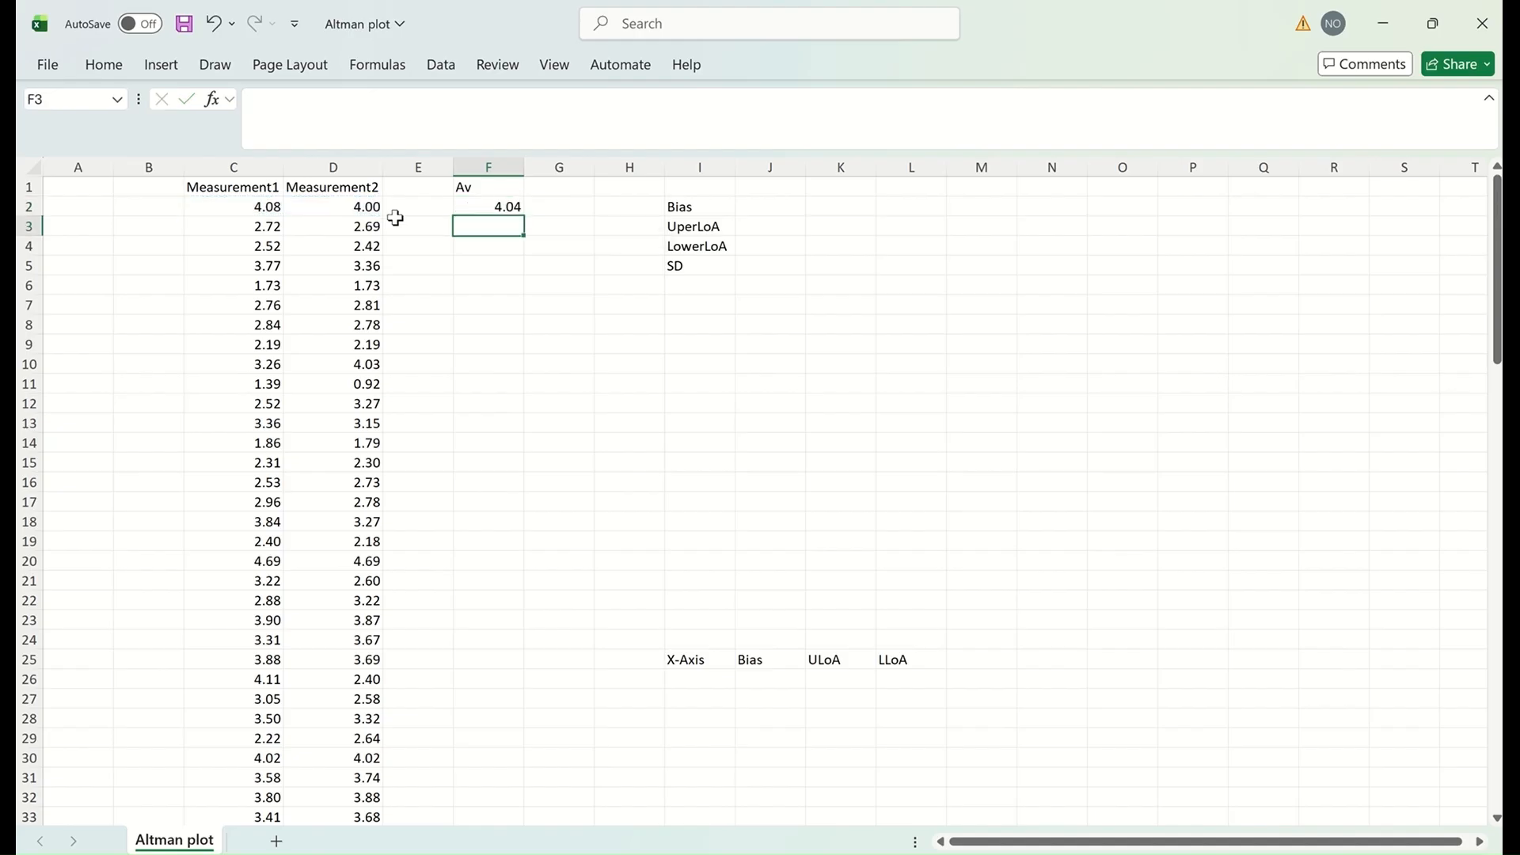
# - Fill the average formula from F2 down to F93 and centre the Av heading in F1
pyautogui.click(509, 207)
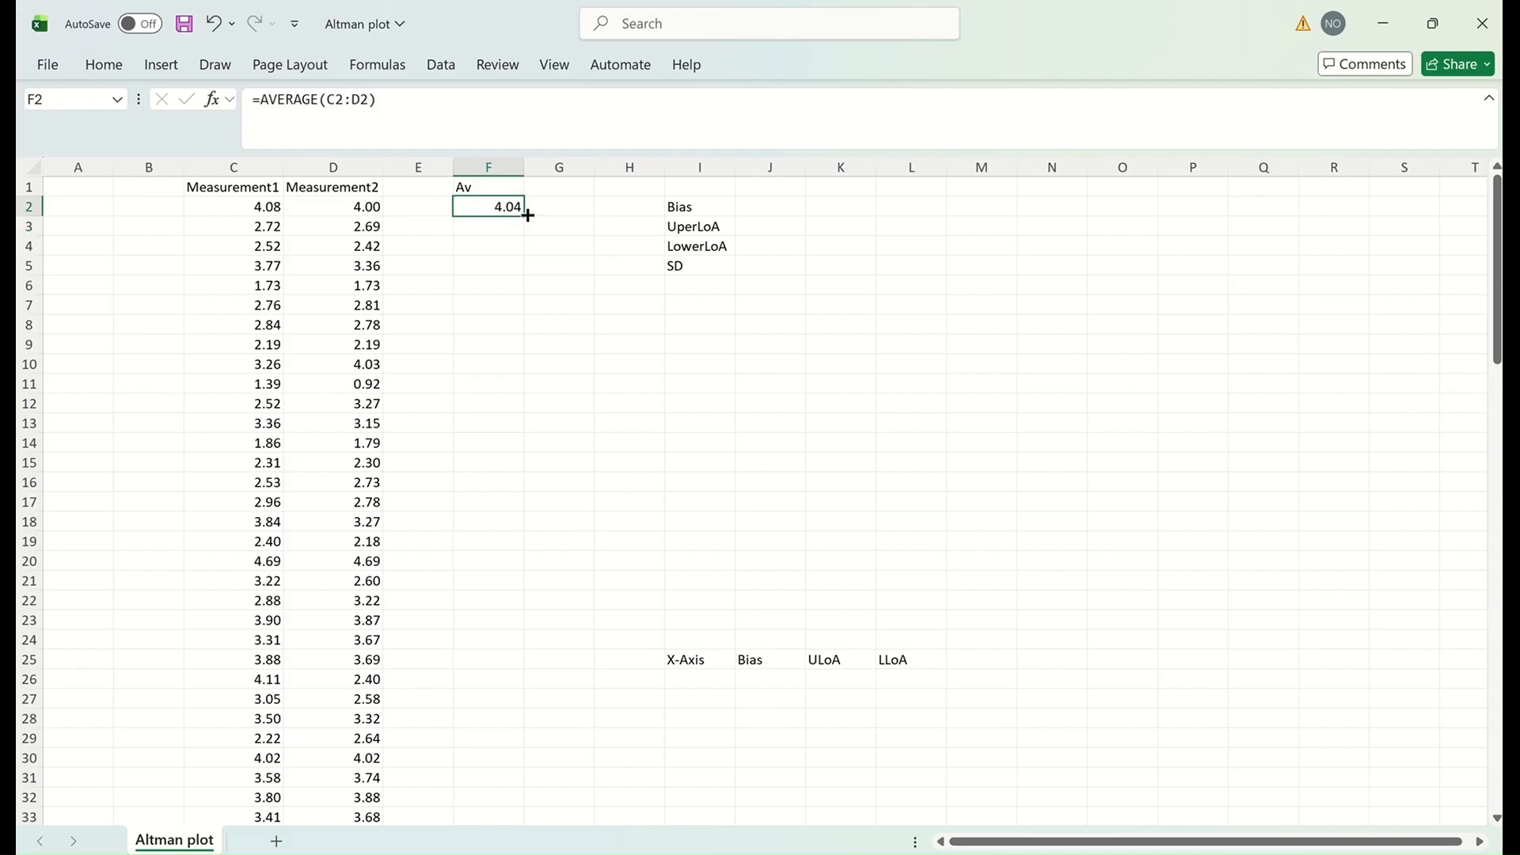
pyautogui.moveTo(523, 216)
pyautogui.mouseDown()
pyautogui.moveTo(536, 843)
pyautogui.moveTo(516, 647)
pyautogui.mouseUp()
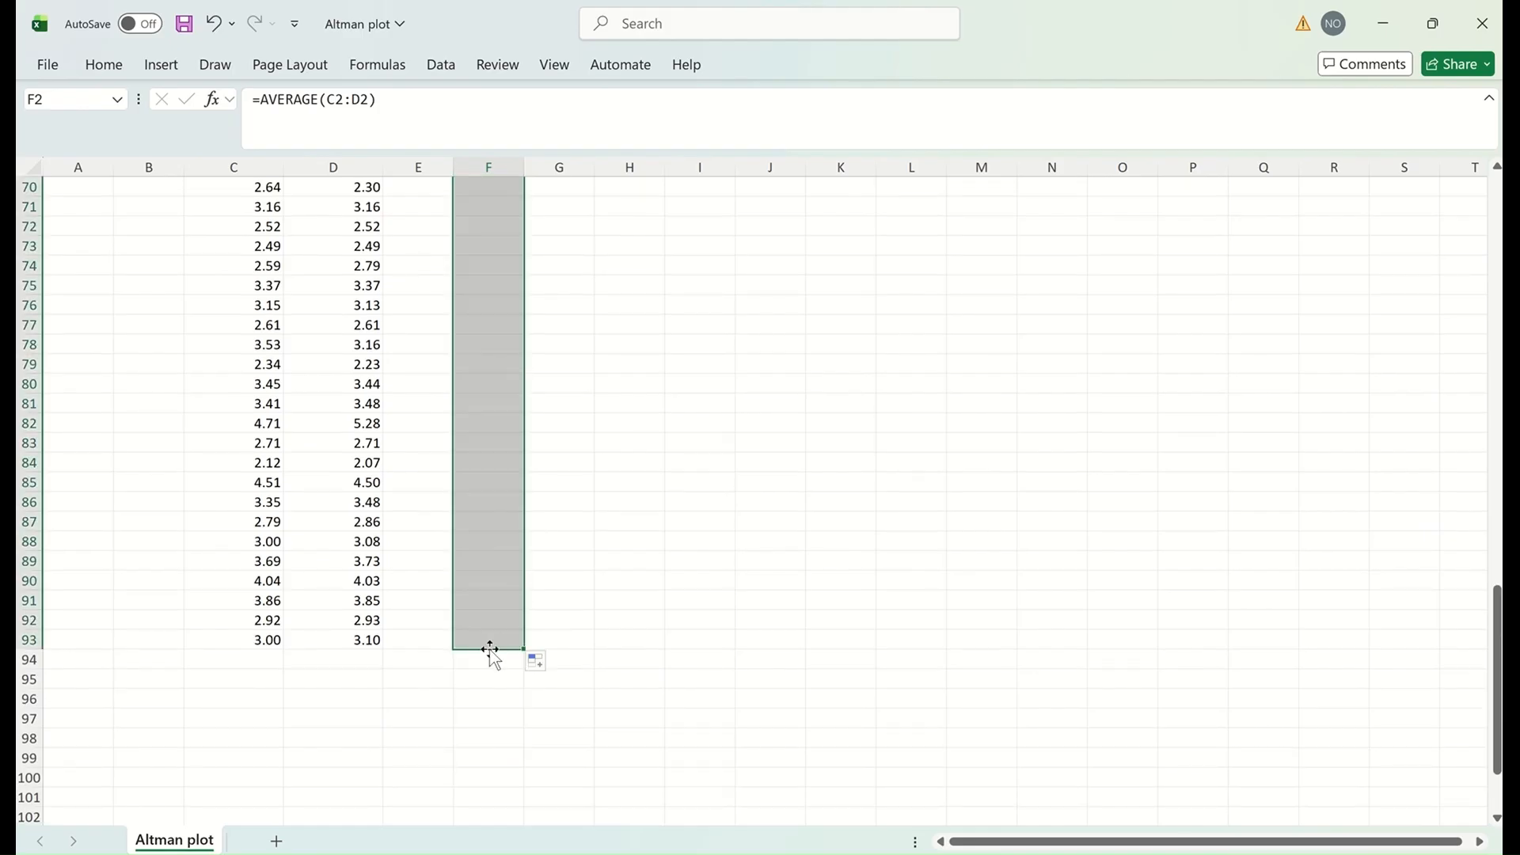
pyautogui.scroll(8, 672, 518)
pyautogui.scroll(15, 671, 518)
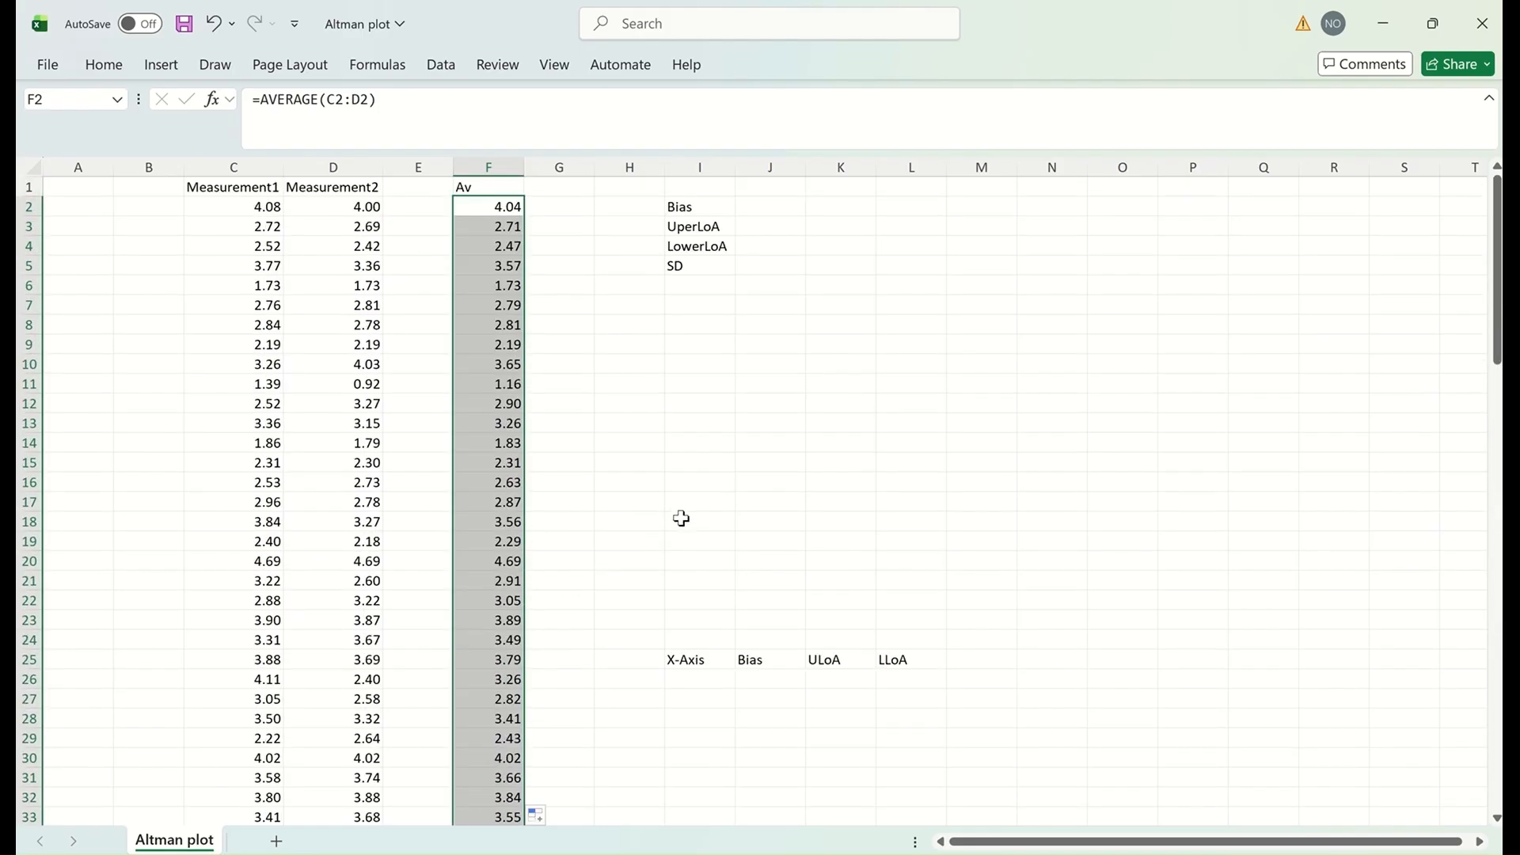
pyautogui.click(486, 187)
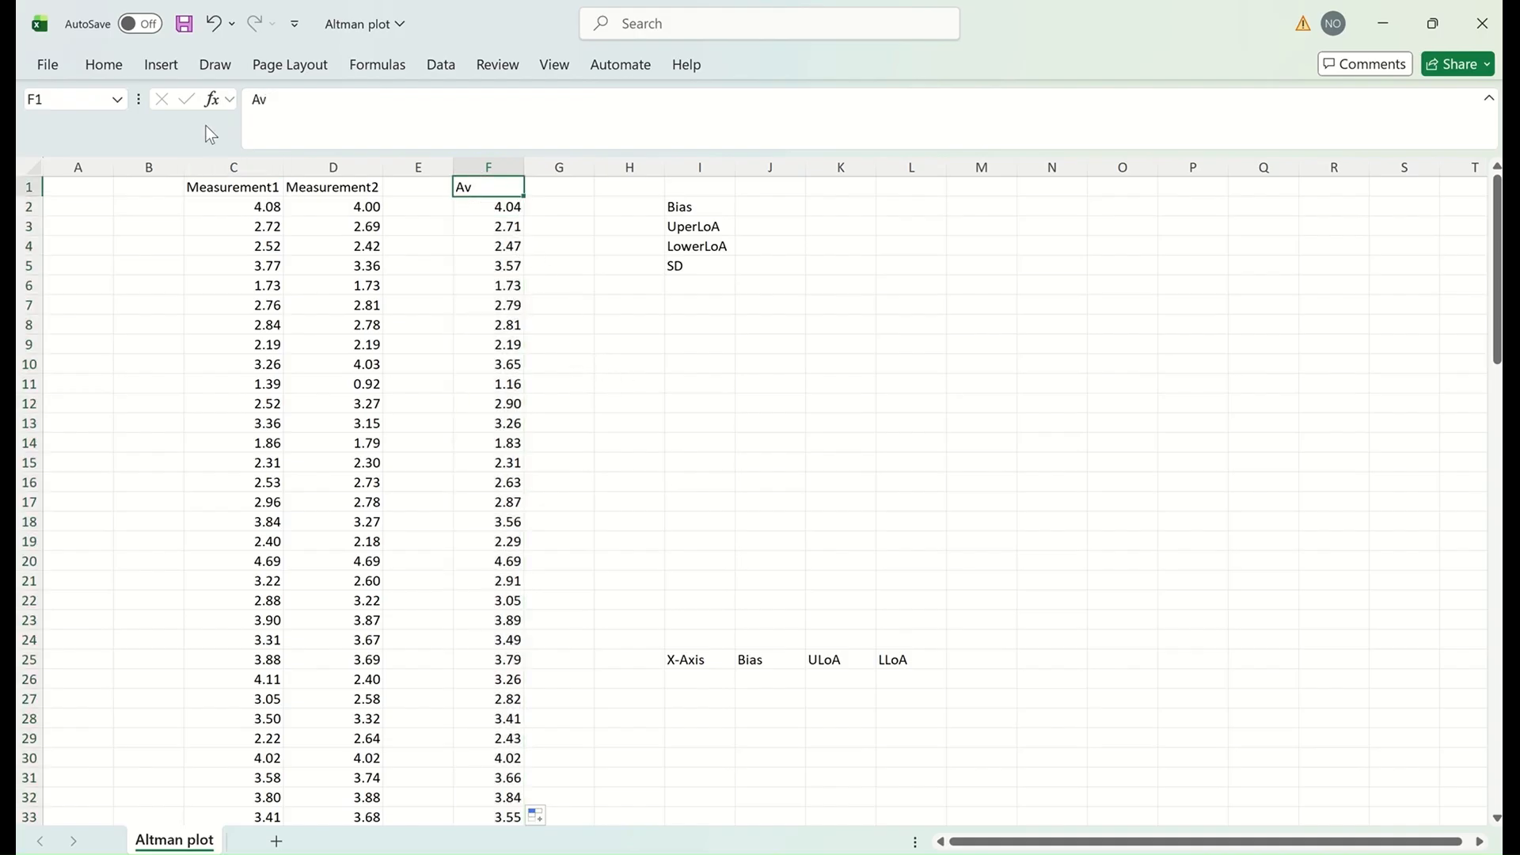
pyautogui.click(106, 70)
pyautogui.click(431, 138)
# - Enter the heading Diff in G1 and the difference formula =C2-D2 in G2
pyautogui.click(555, 186)
pyautogui.click(556, 188)
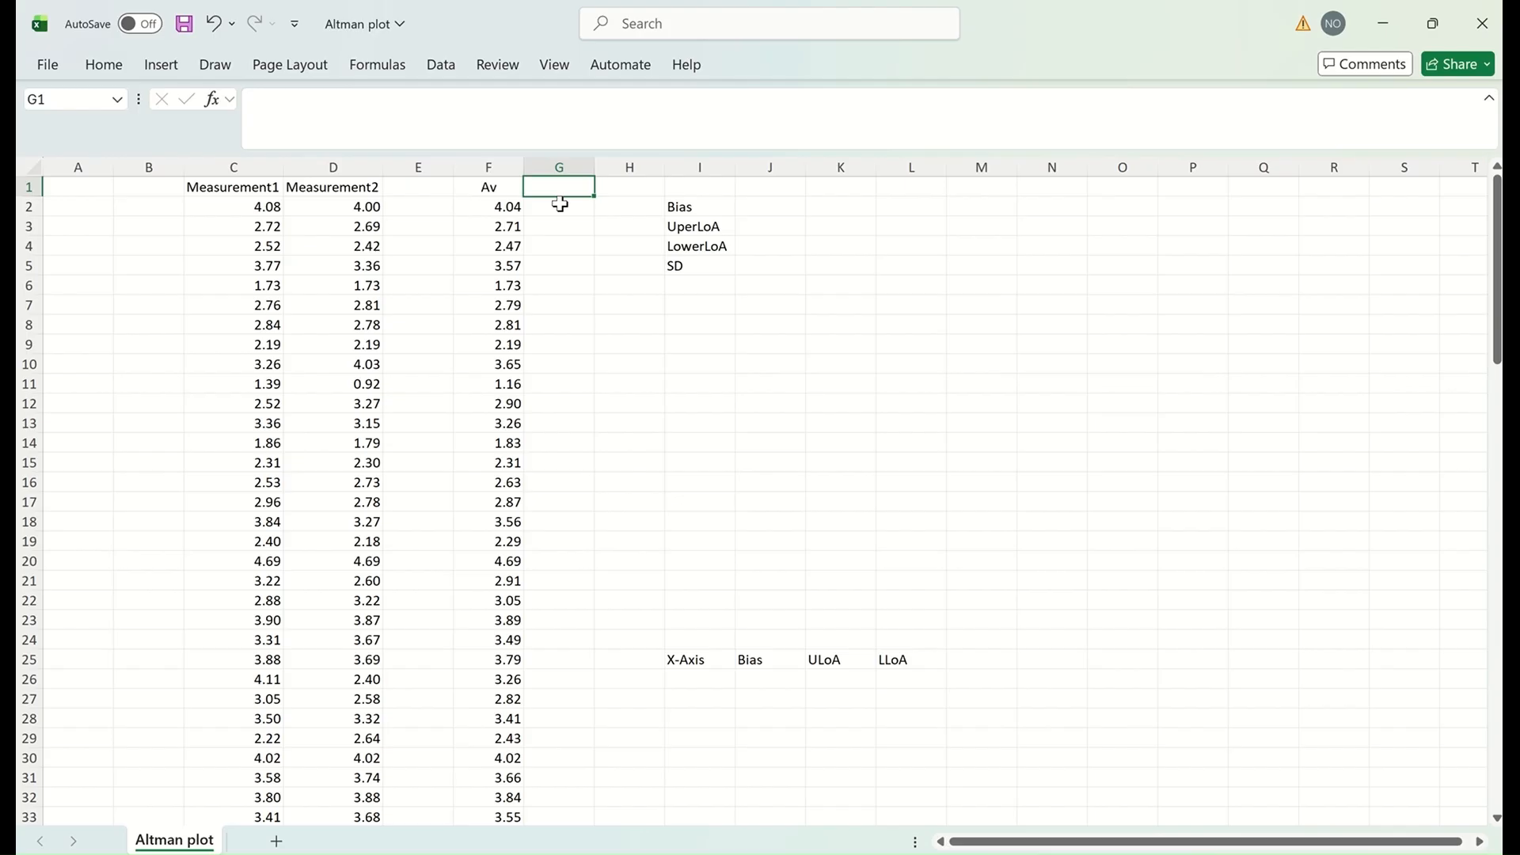
pyautogui.write('Diff')
pyautogui.click(576, 208)
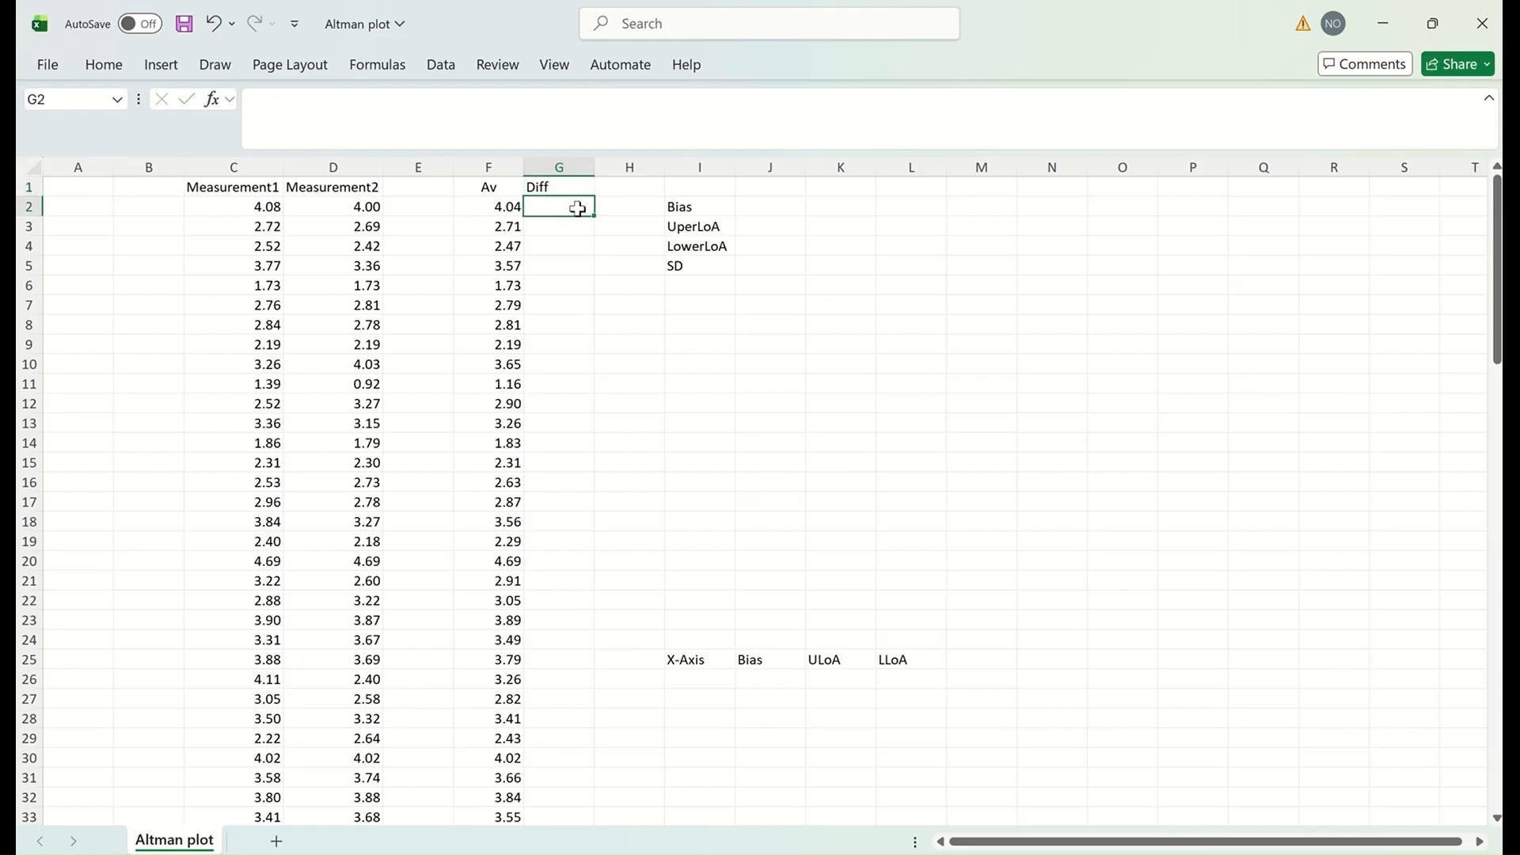
pyautogui.write('=')
pyautogui.click(267, 209)
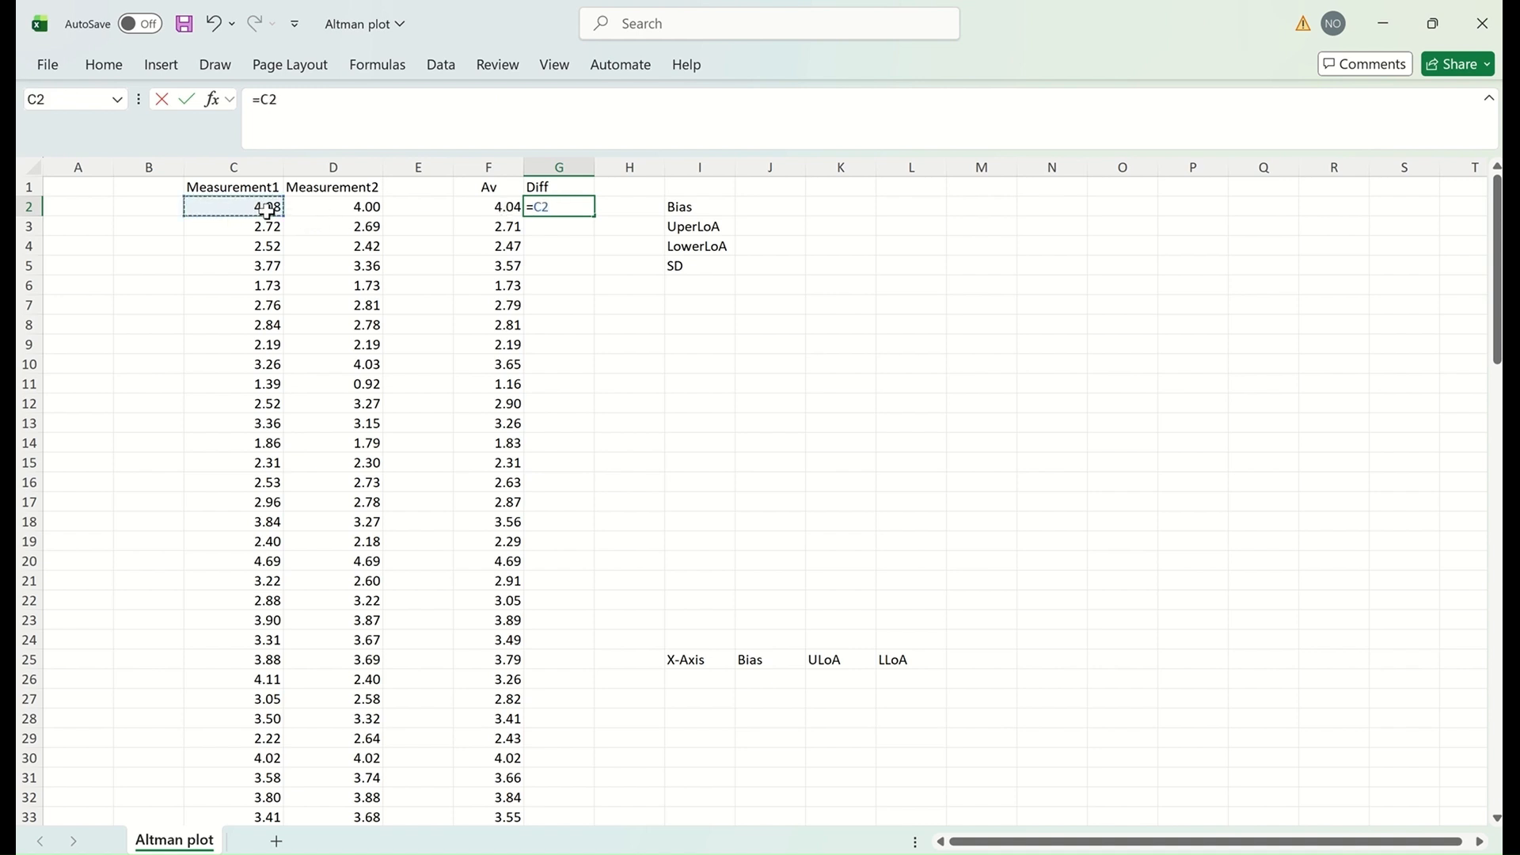
pyautogui.write('-')
pyautogui.click(362, 208)
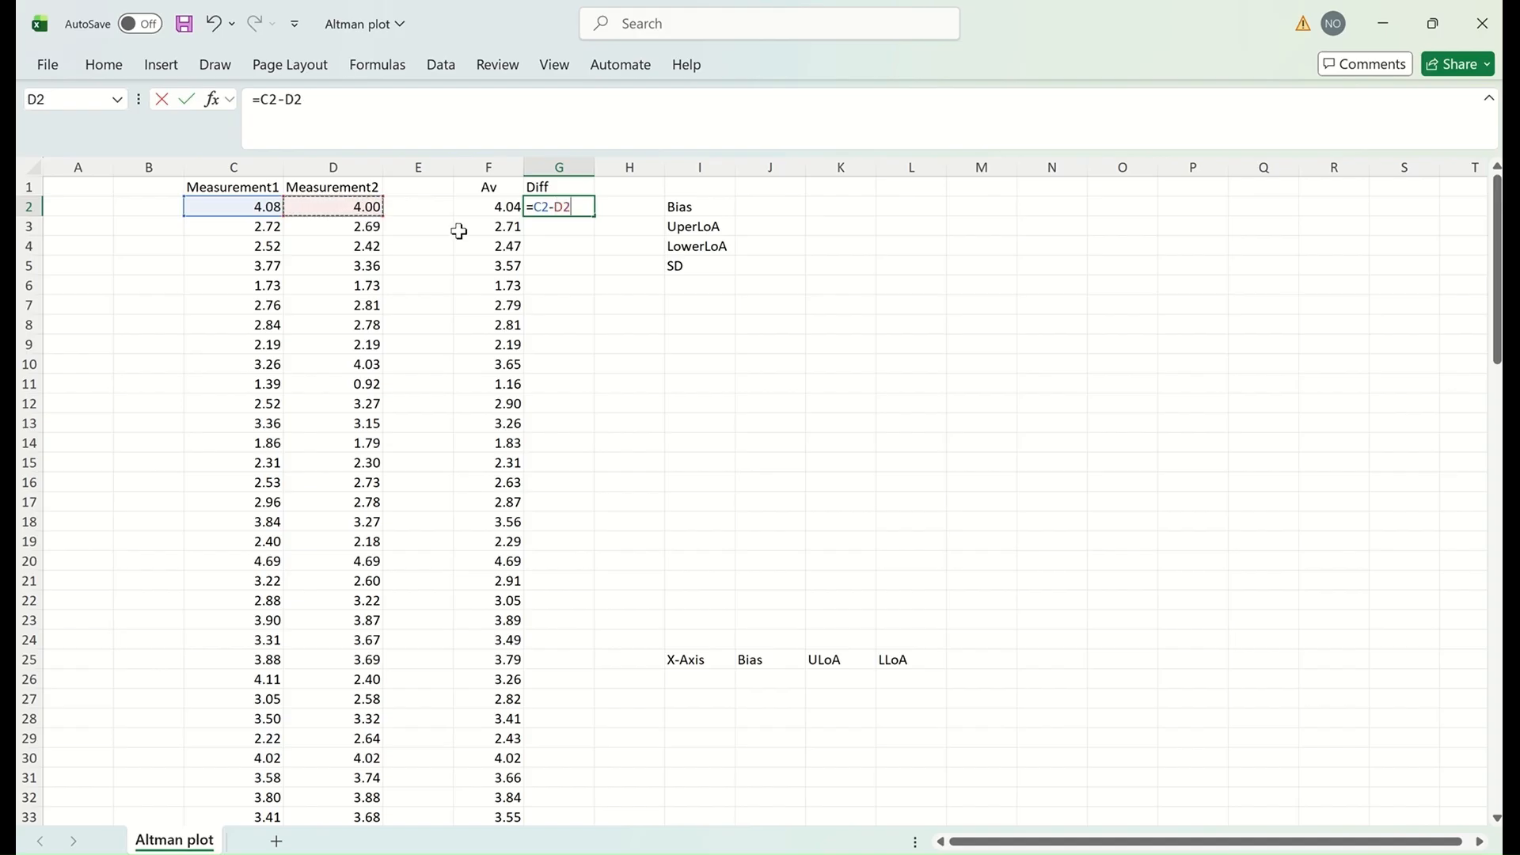
pyautogui.press('Return')
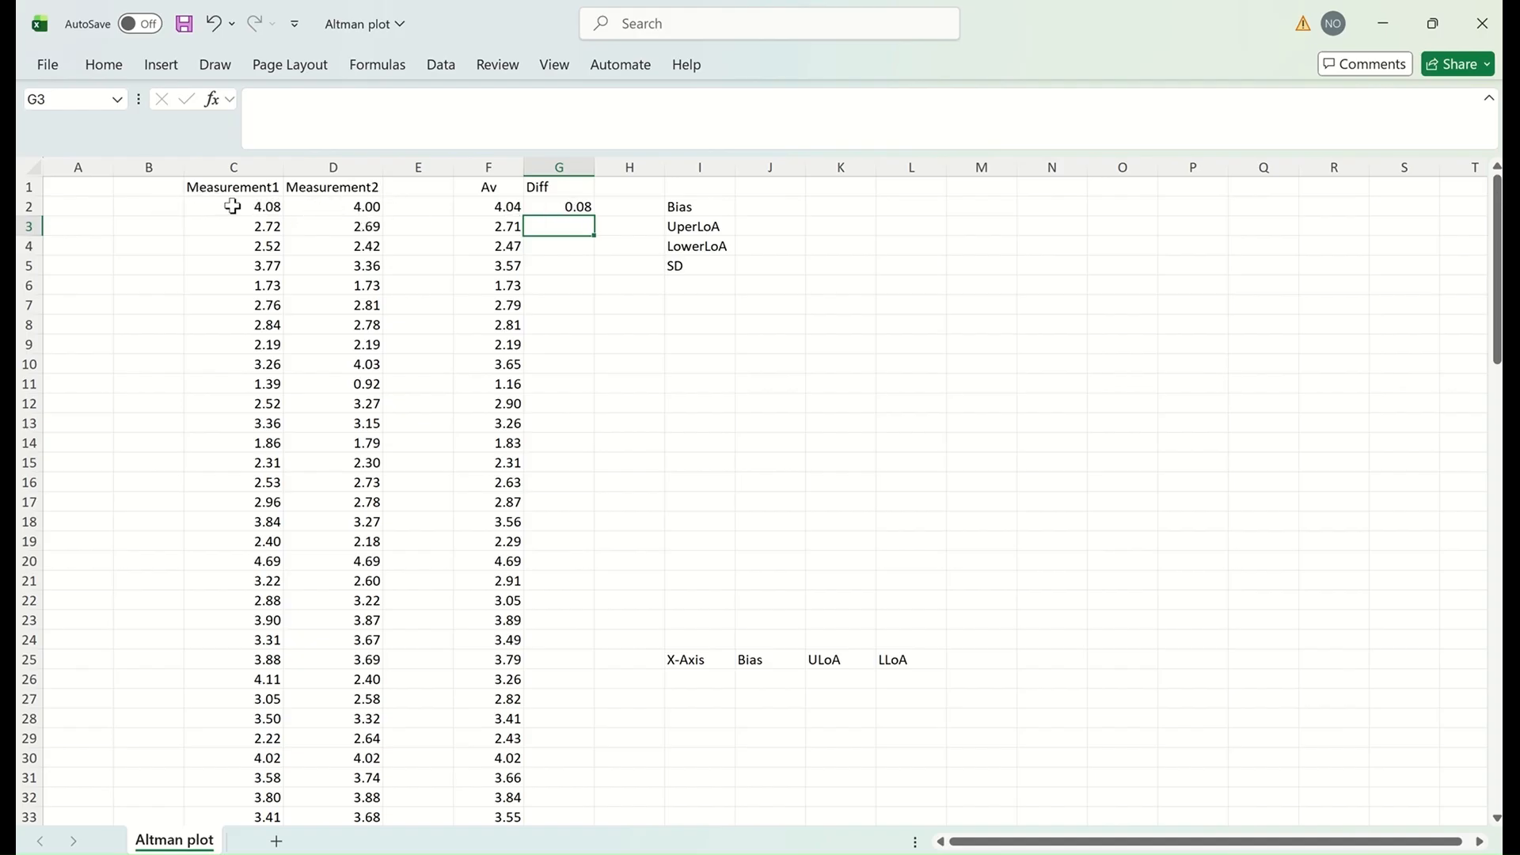
# - Fill the difference formula from G2 down to the last row of measurements
pyautogui.click(578, 206)
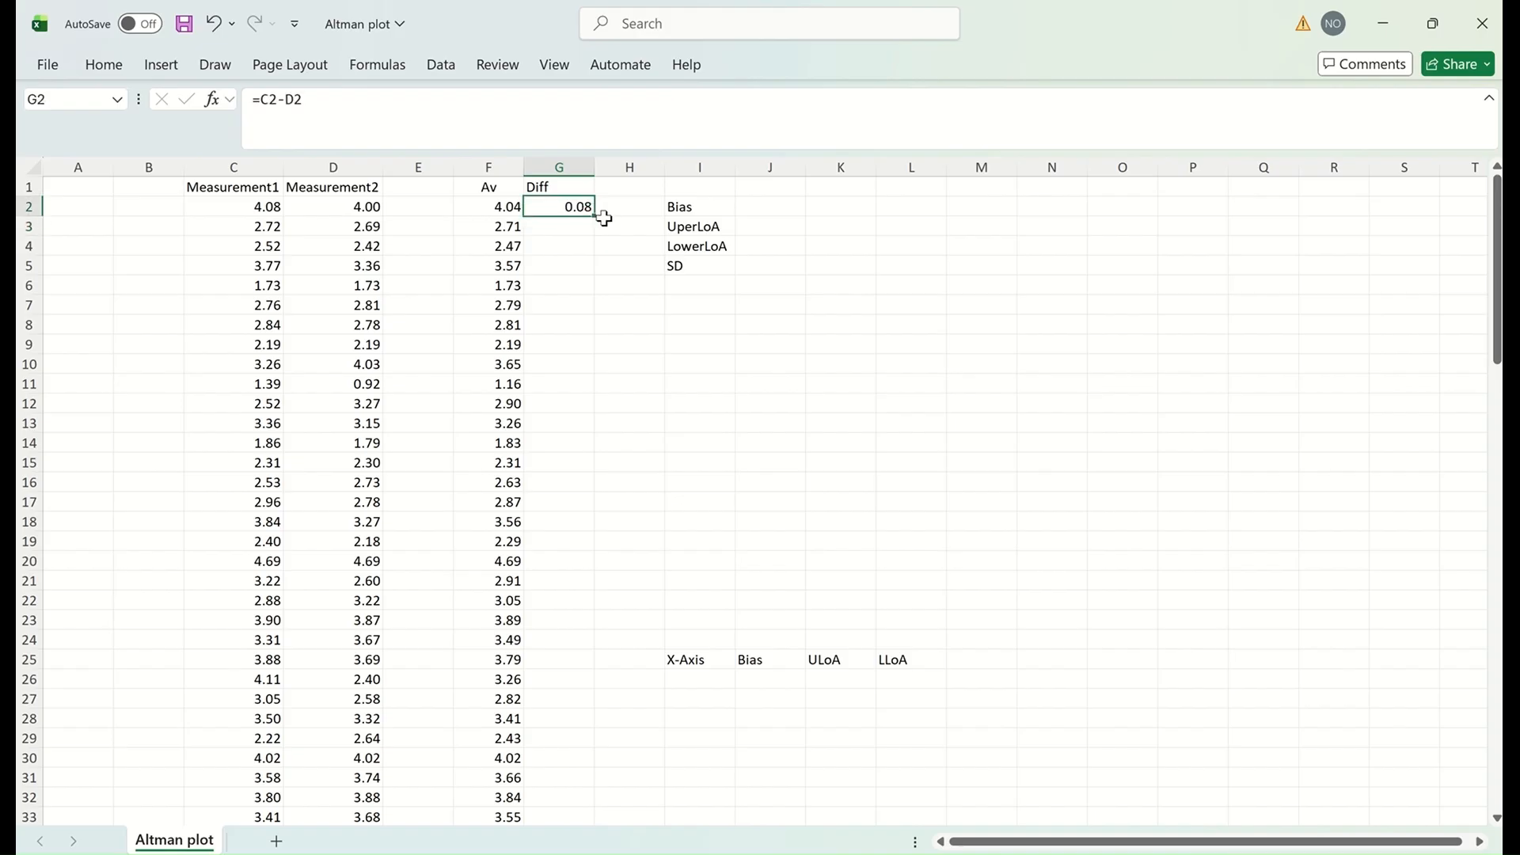
pyautogui.moveTo(595, 214); pyautogui.dragTo(626, 783)
pyautogui.scroll(8, 696, 587)
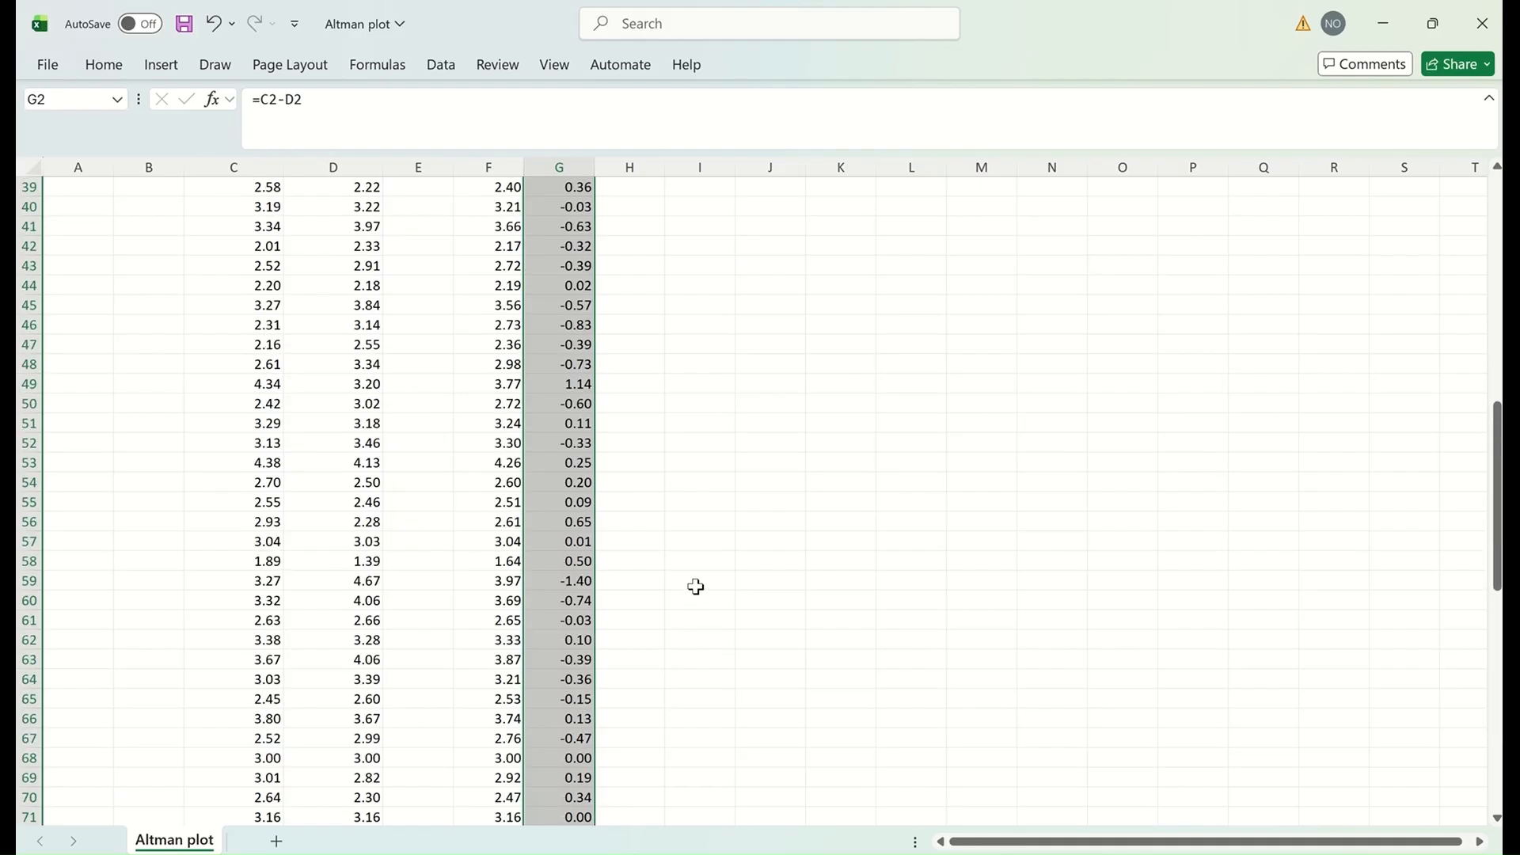
pyautogui.scroll(13, 696, 587)
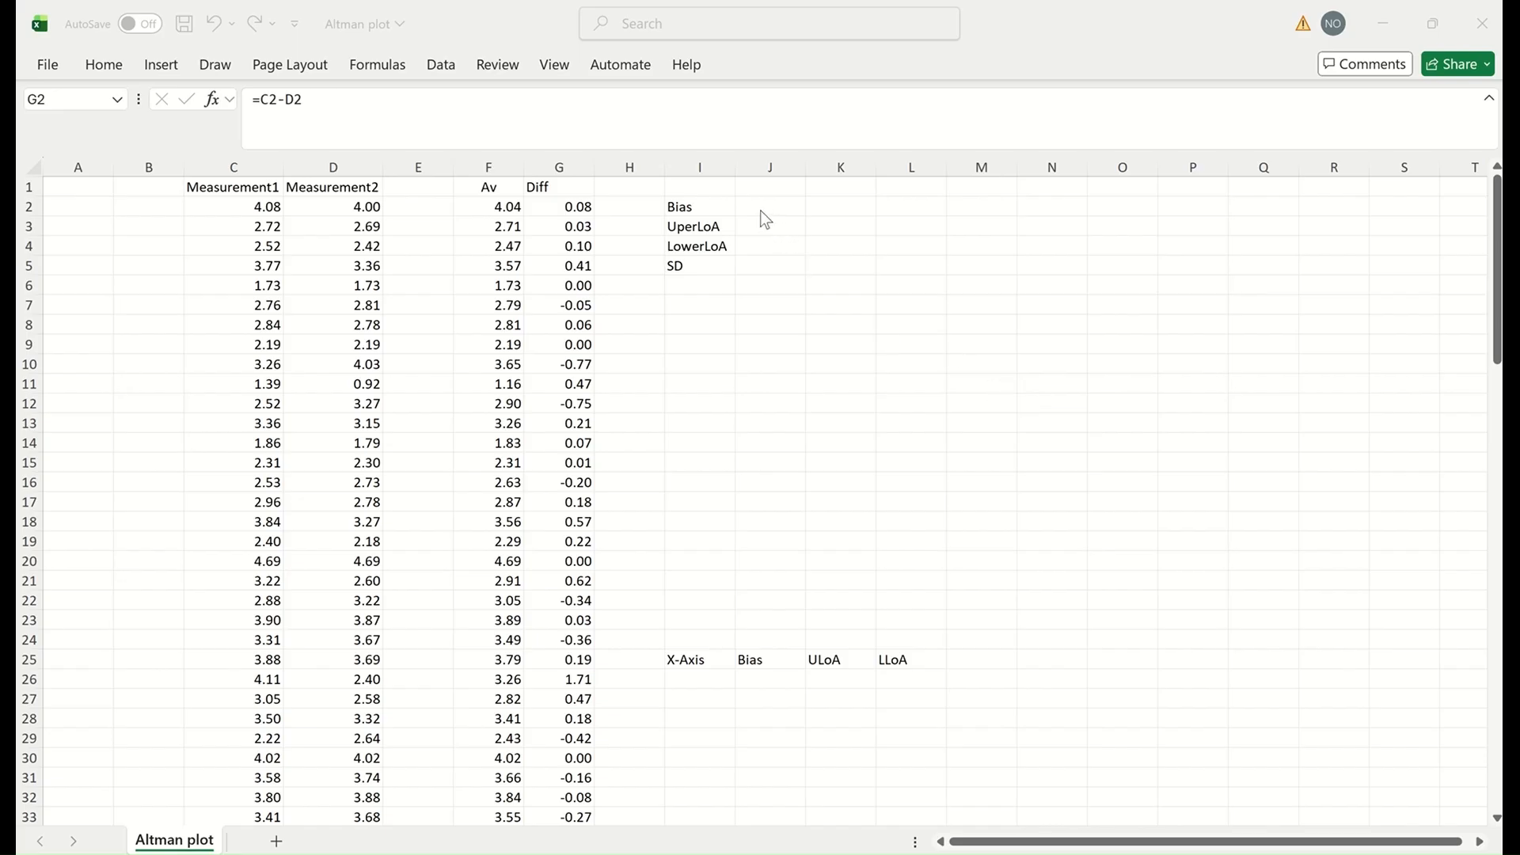
# - Calculate the bias in J2 as the average of the Diff values G2:G93
pyautogui.click(780, 213)
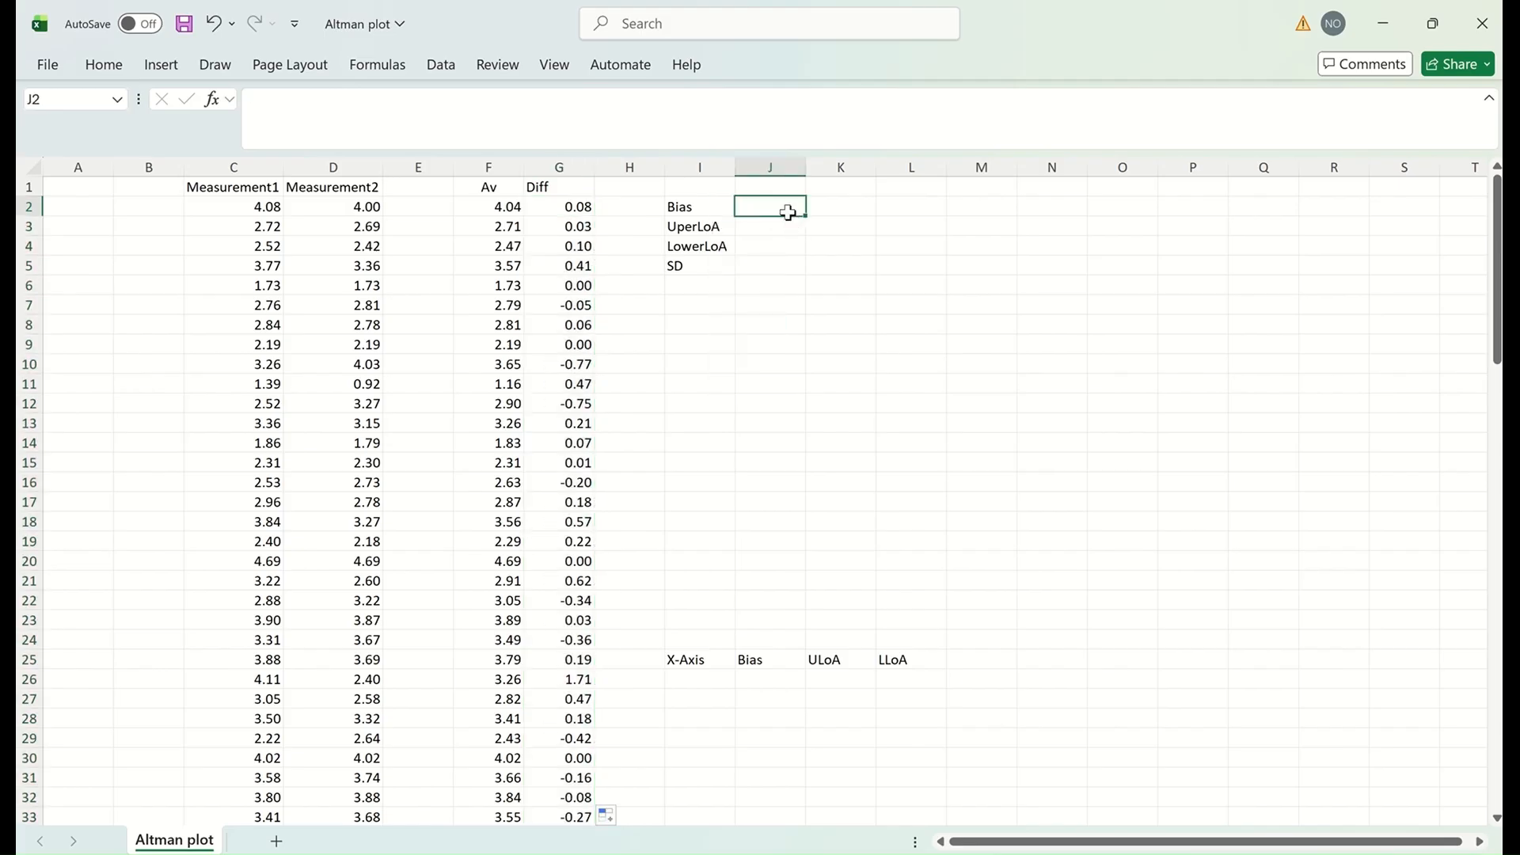
pyautogui.write('=av')
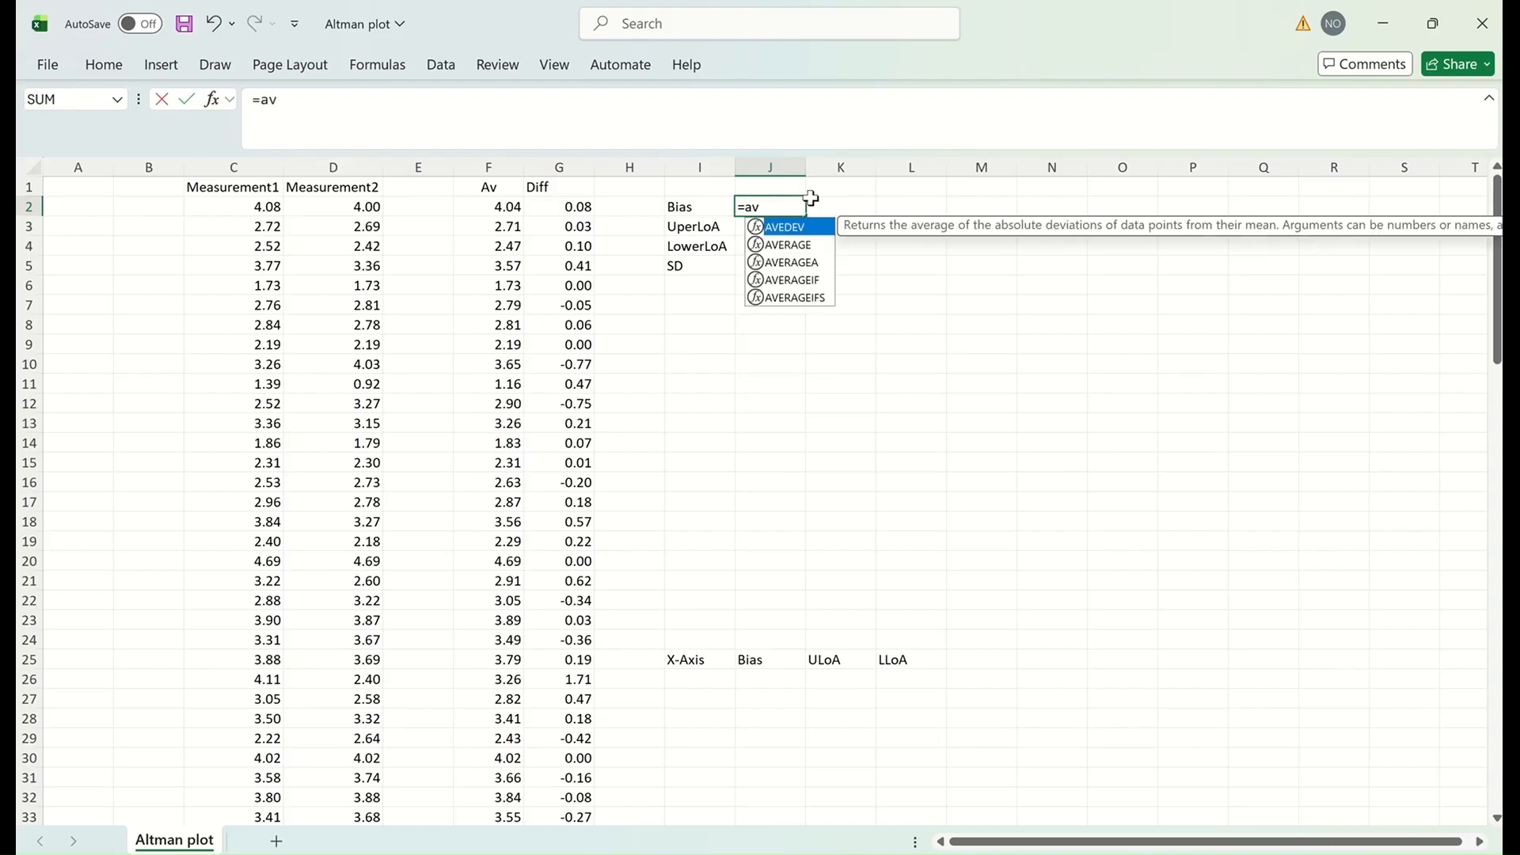
pyautogui.write('e')
pyautogui.click(792, 249)
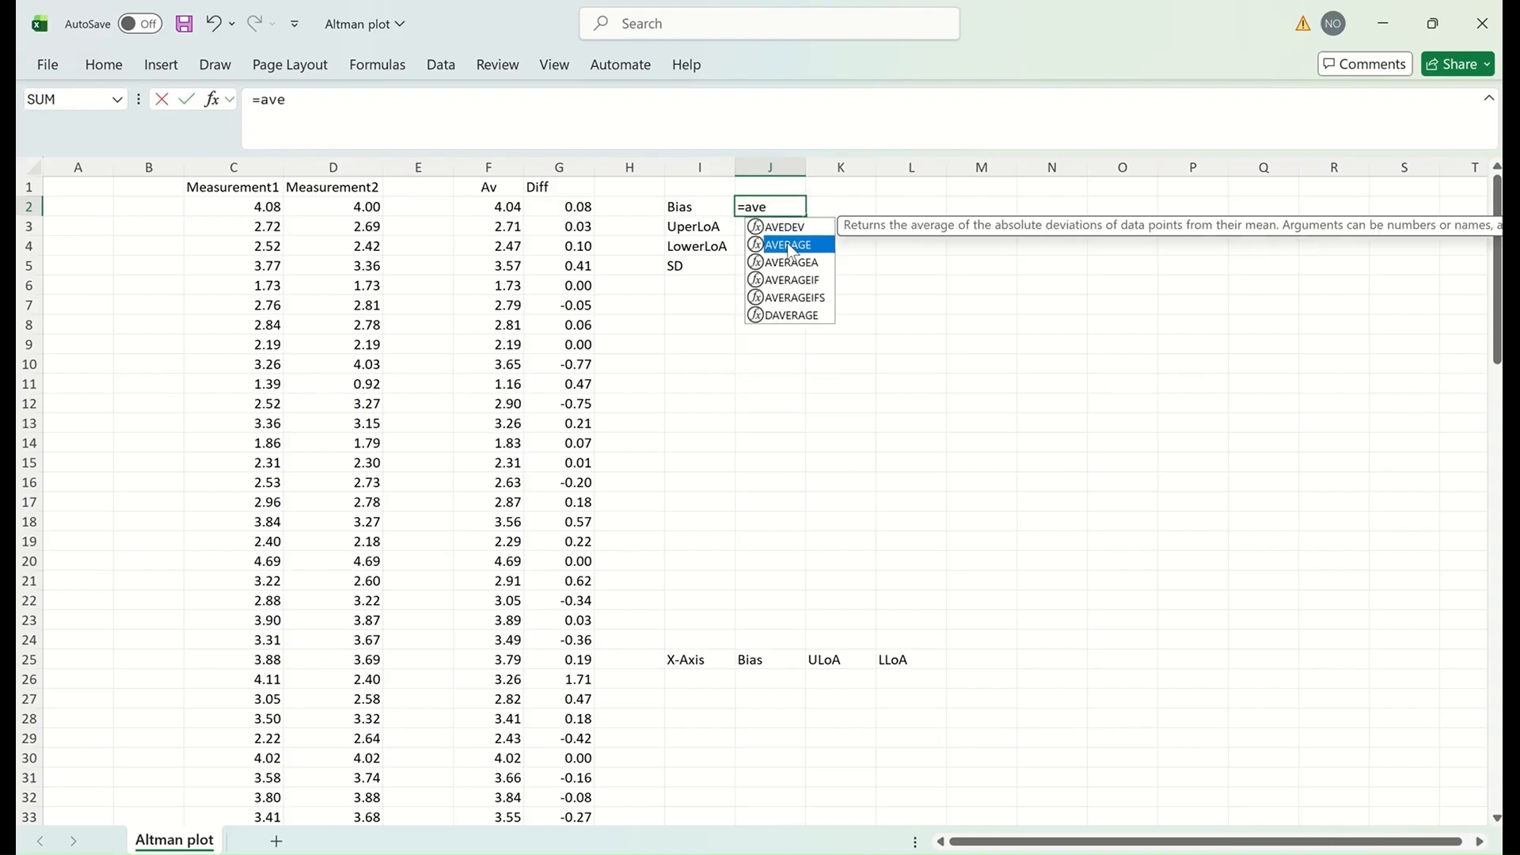
pyautogui.doubleClick(792, 248)
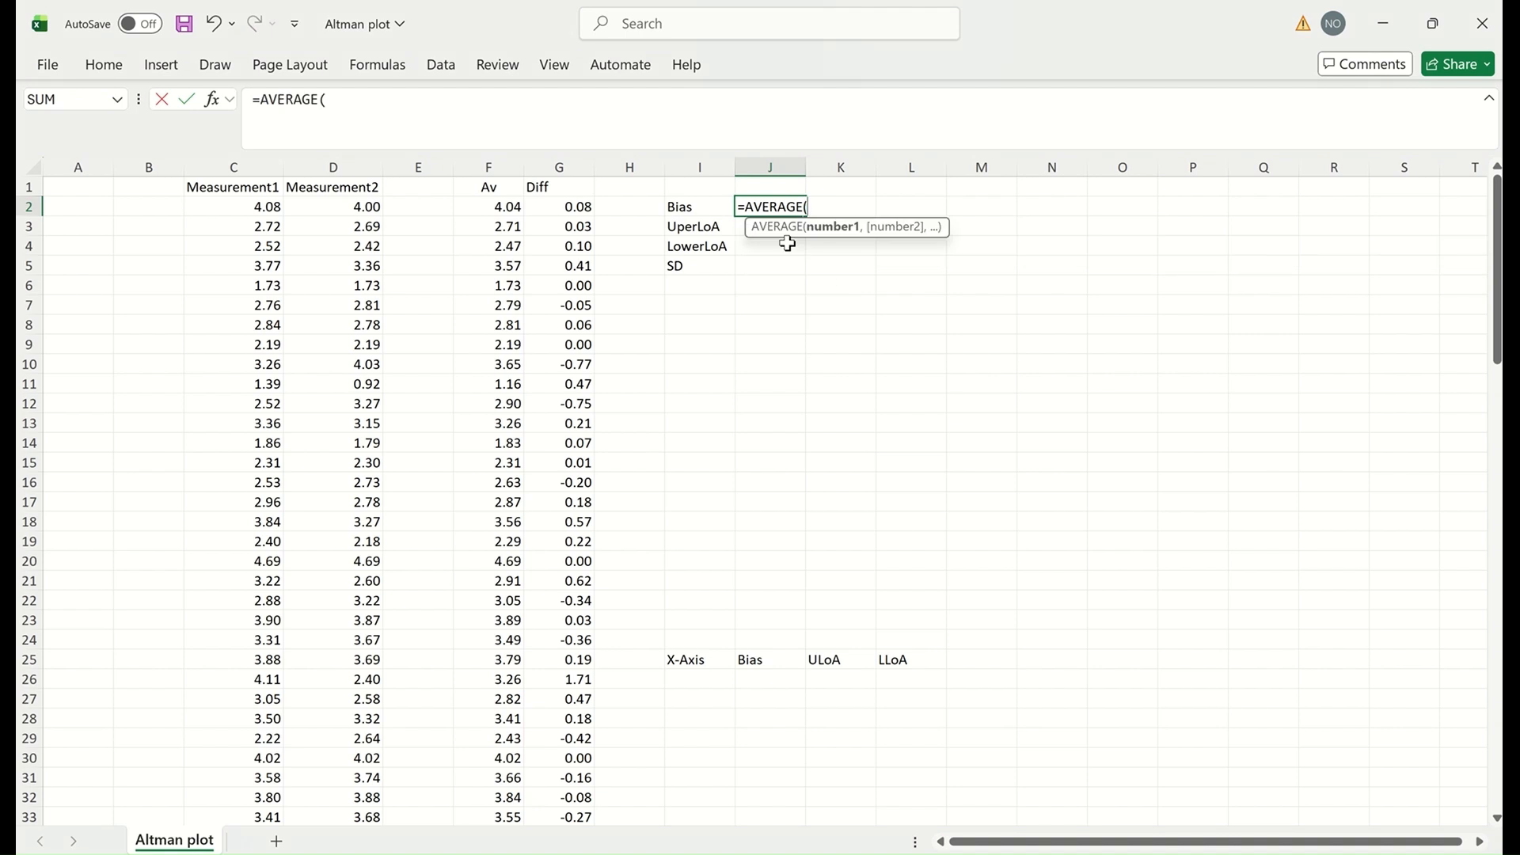
pyautogui.click(570, 209)
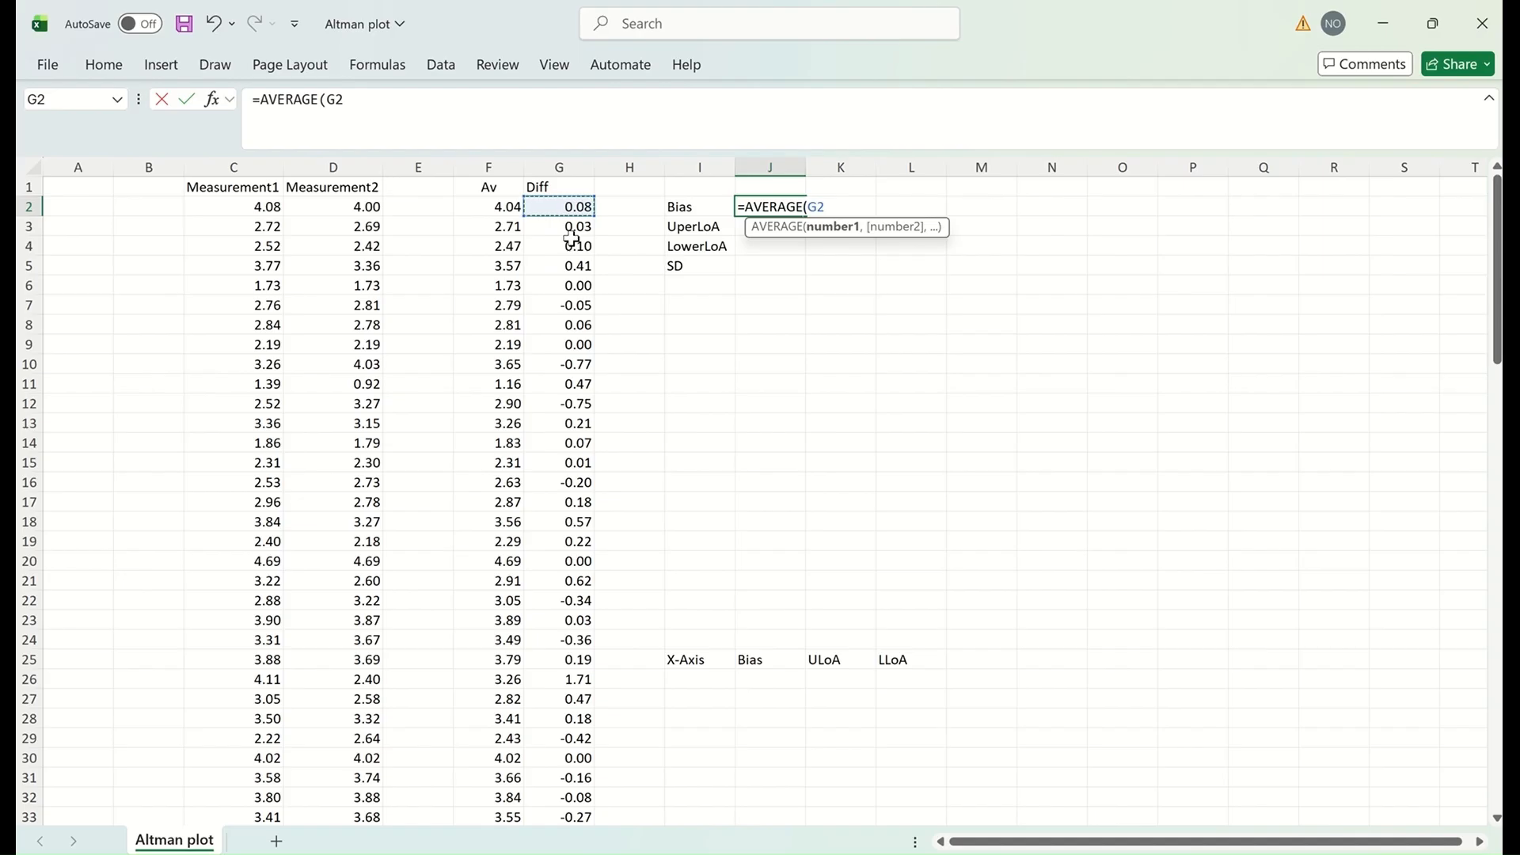
pyautogui.hotkey('ctrl', 'shift', 'Down')
pyautogui.scroll(10, 964, 644)
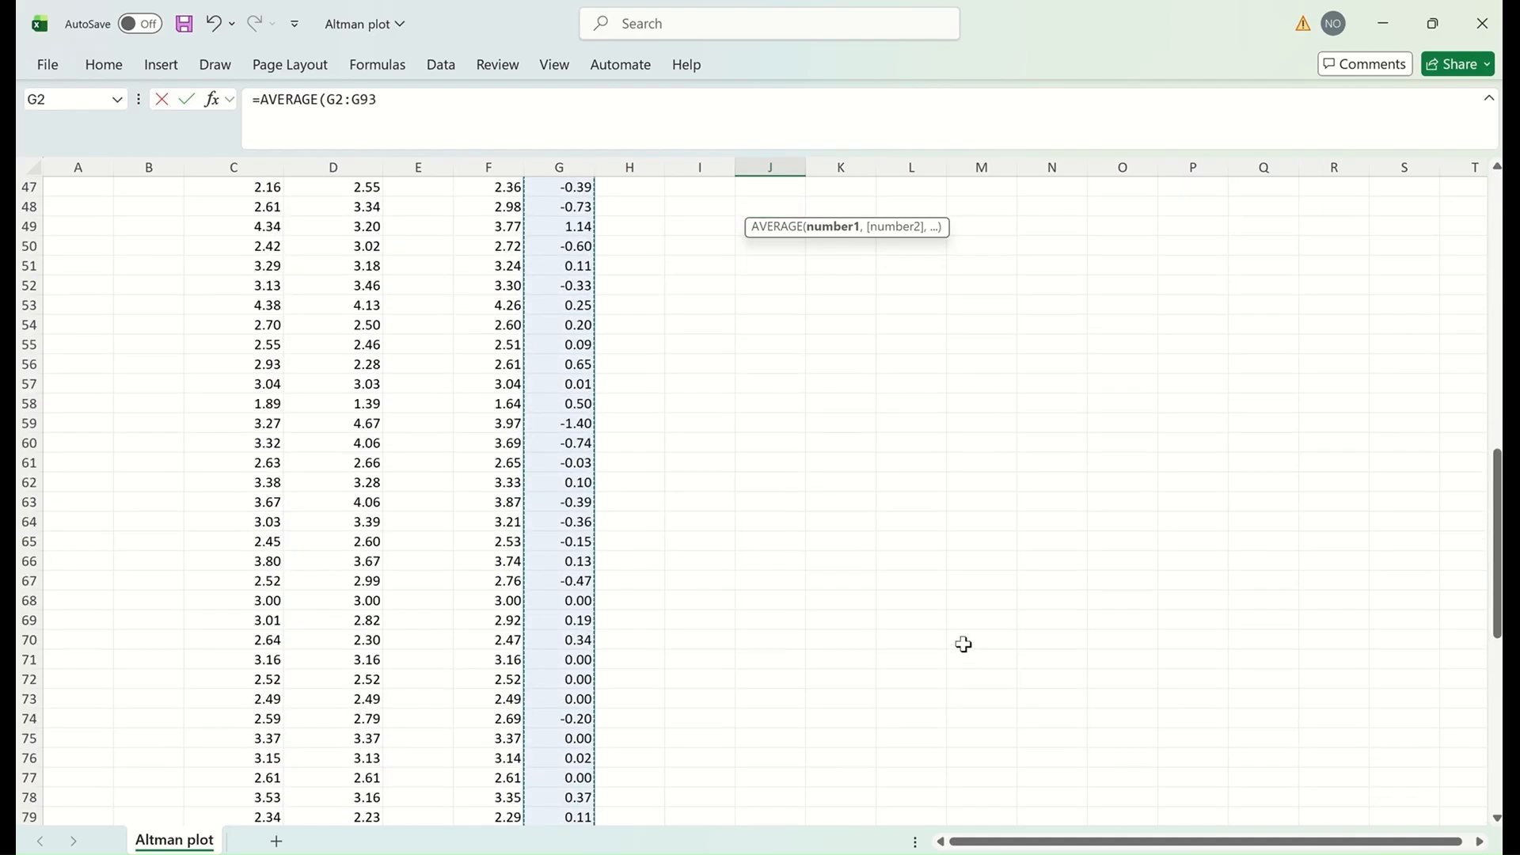
pyautogui.scroll(9, 908, 552)
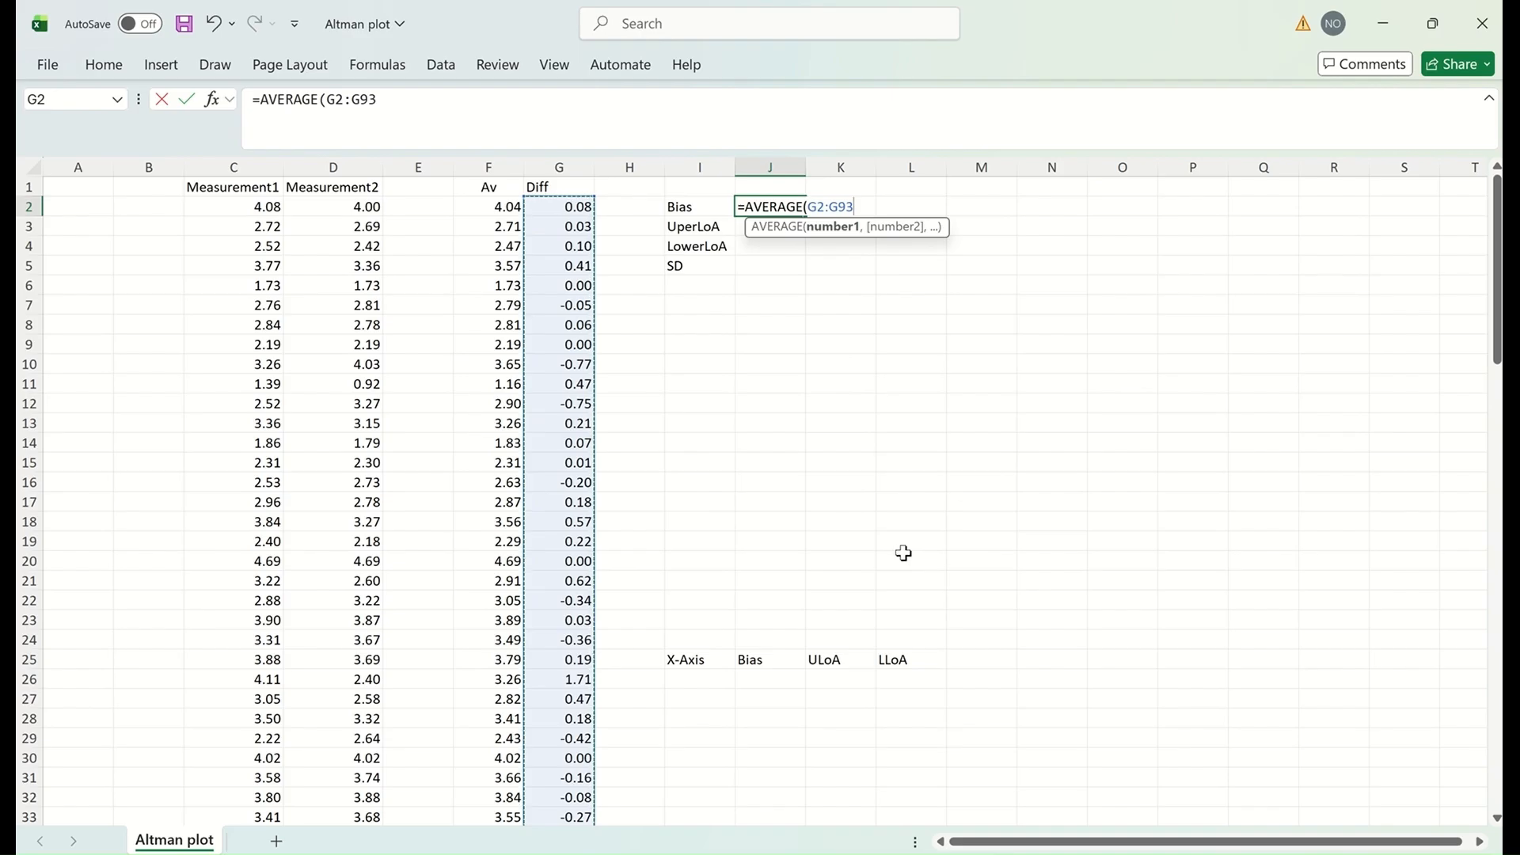
pyautogui.press('Return')
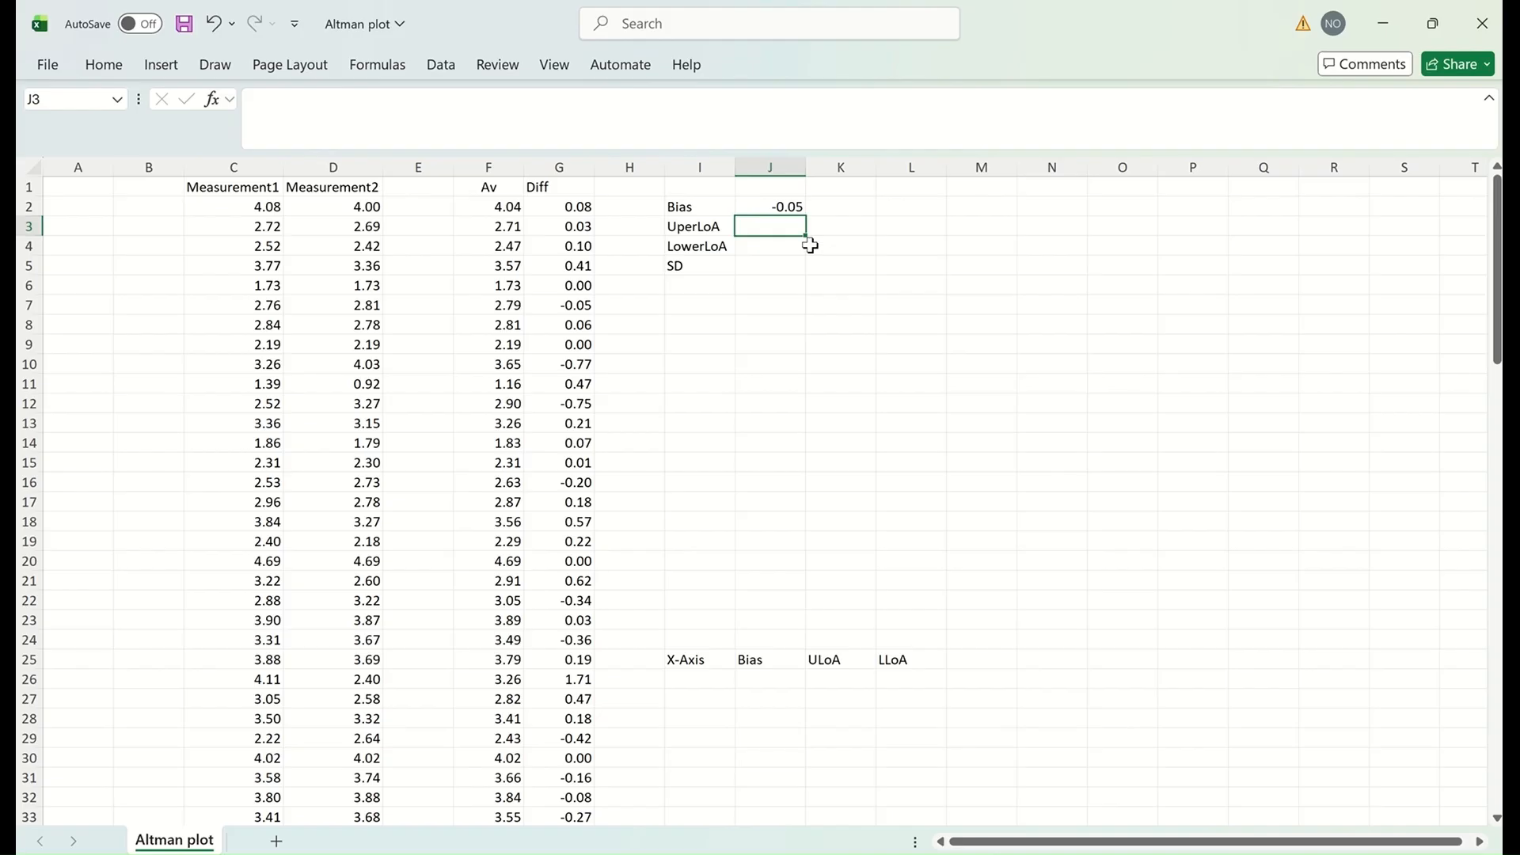
# - Calculate the standard deviation of the differences in J5 with =STDEV.S(G2:G93)
pyautogui.click(772, 267)
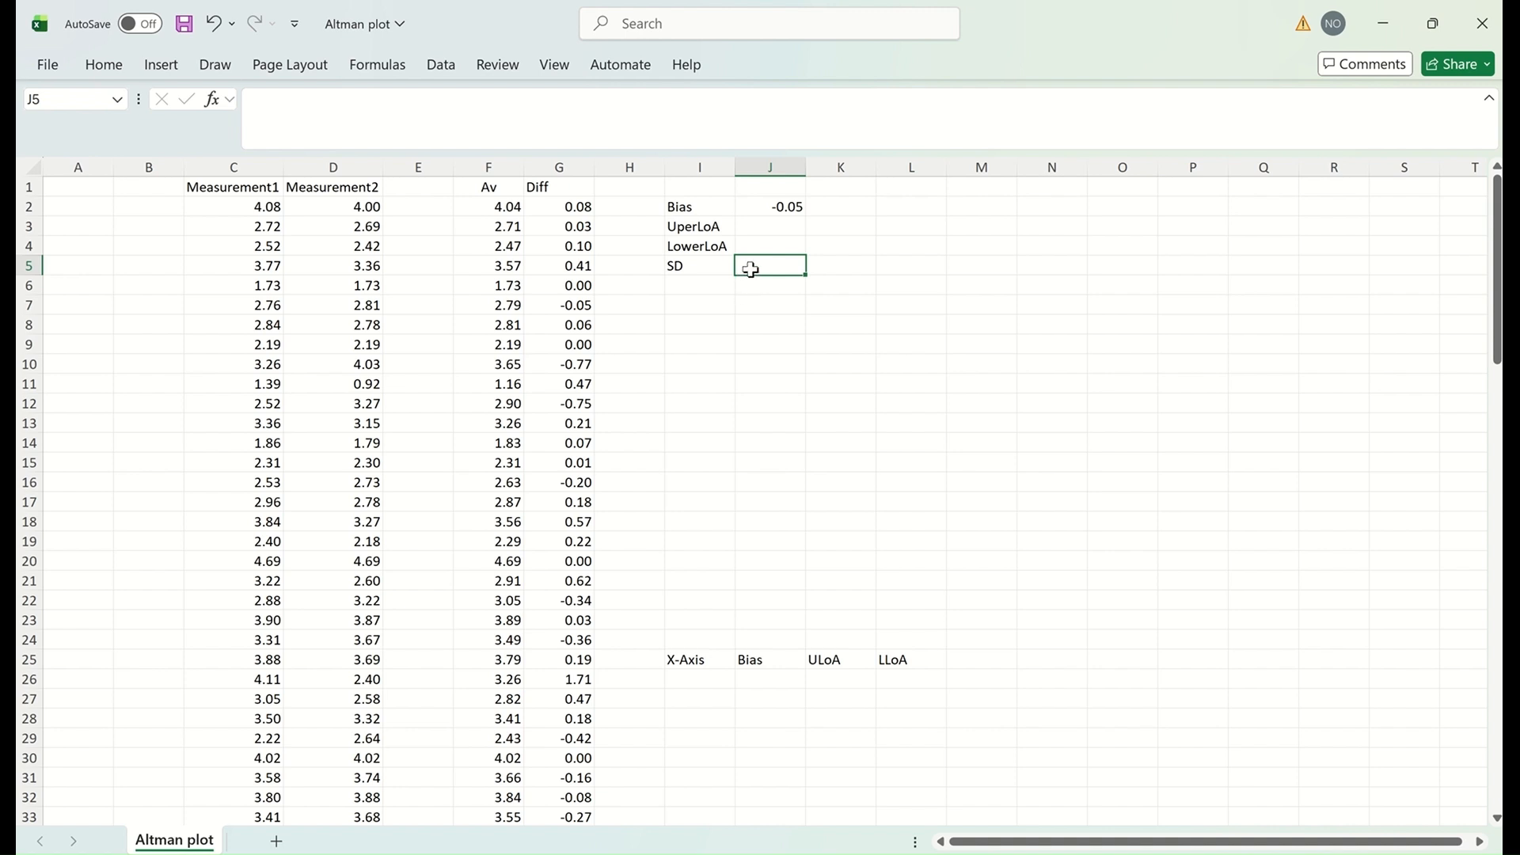
pyautogui.write('=st')
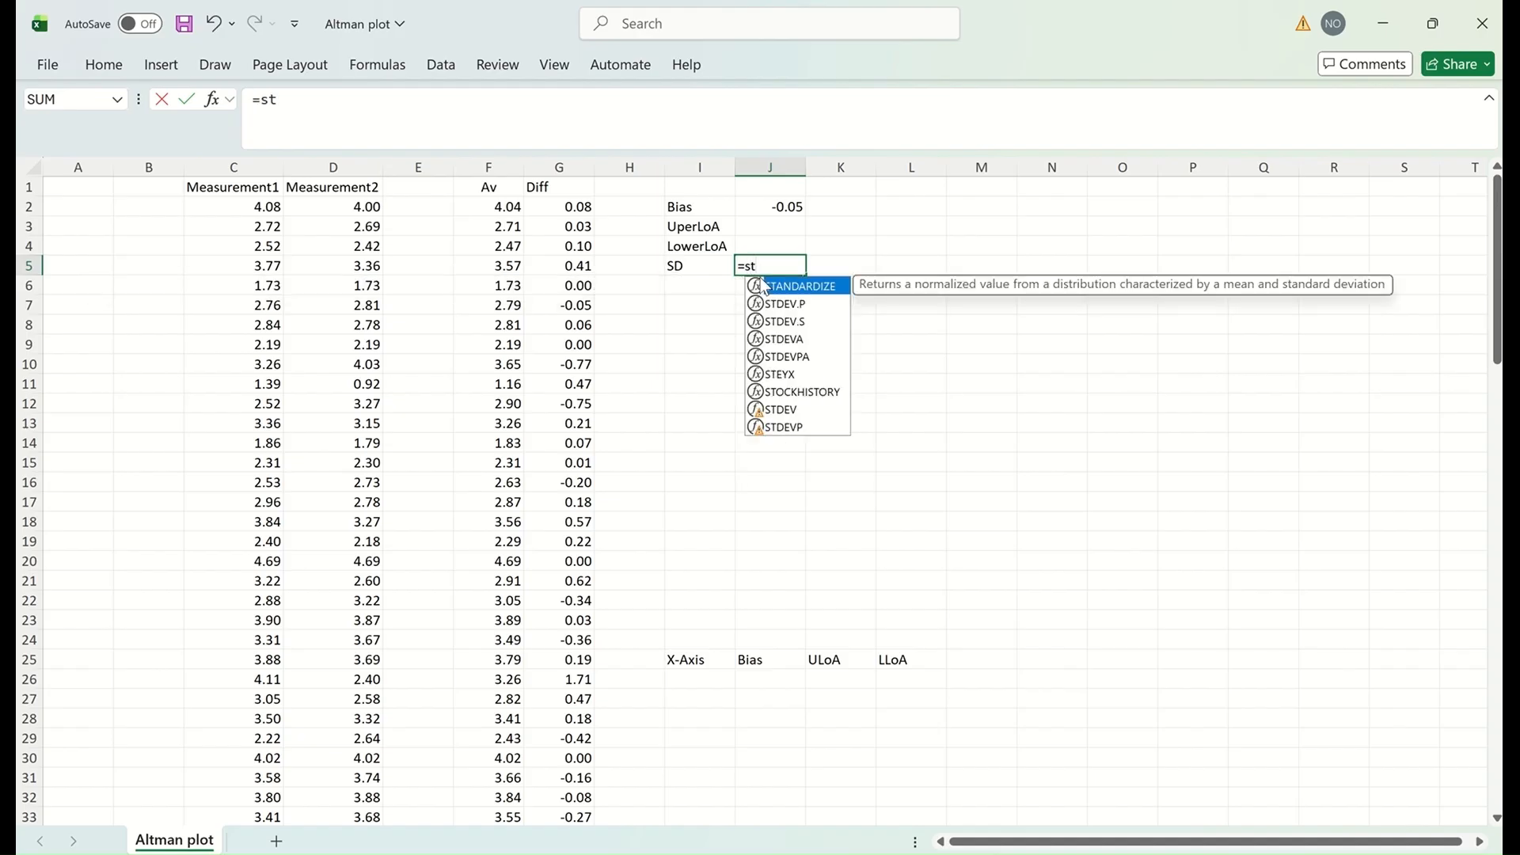
pyautogui.click(794, 326)
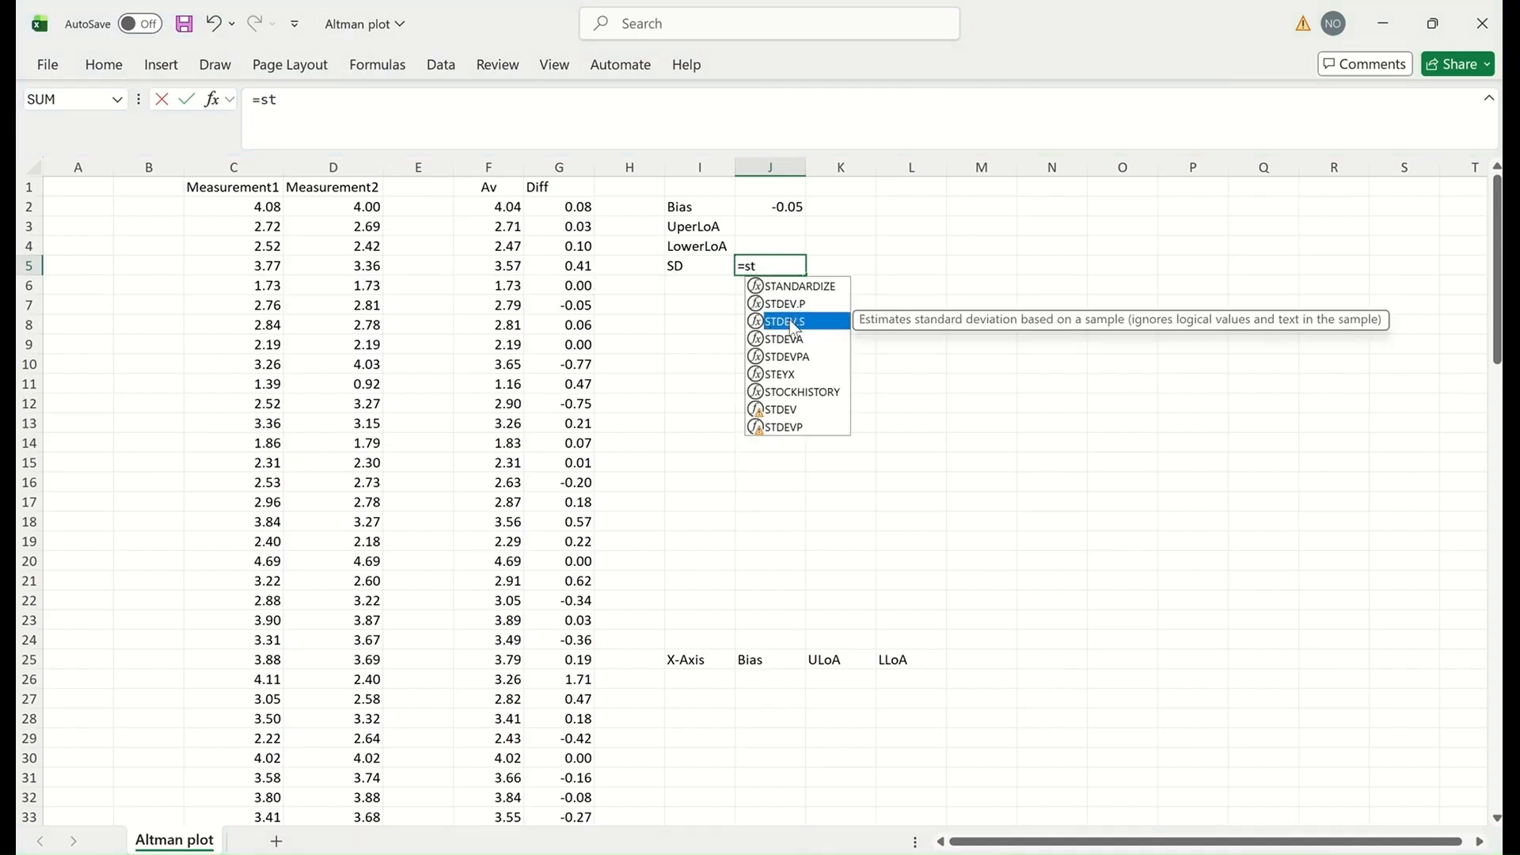
pyautogui.doubleClick(794, 326)
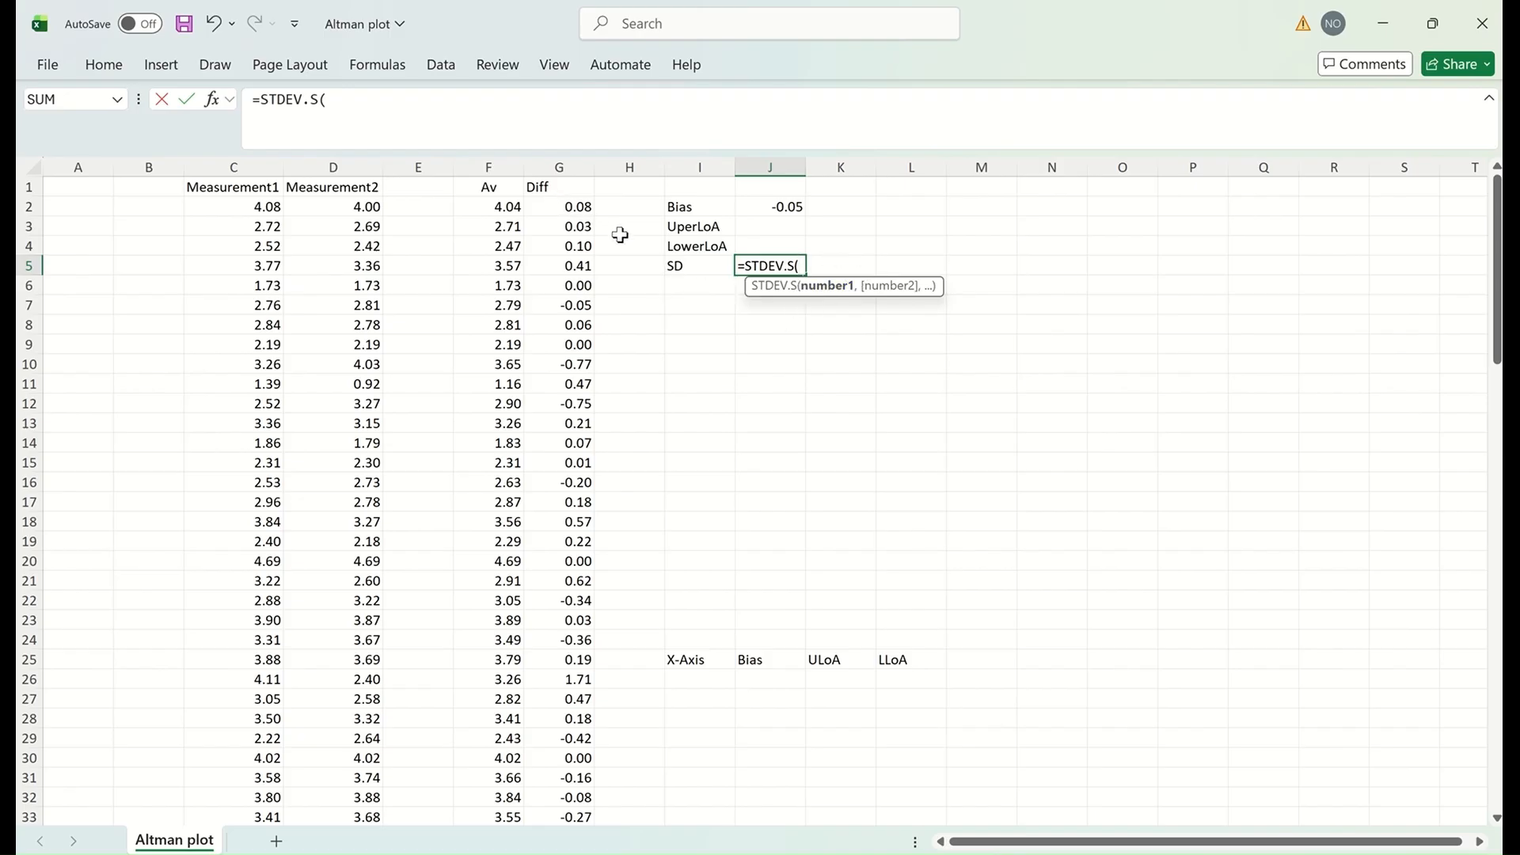
pyautogui.click(571, 208)
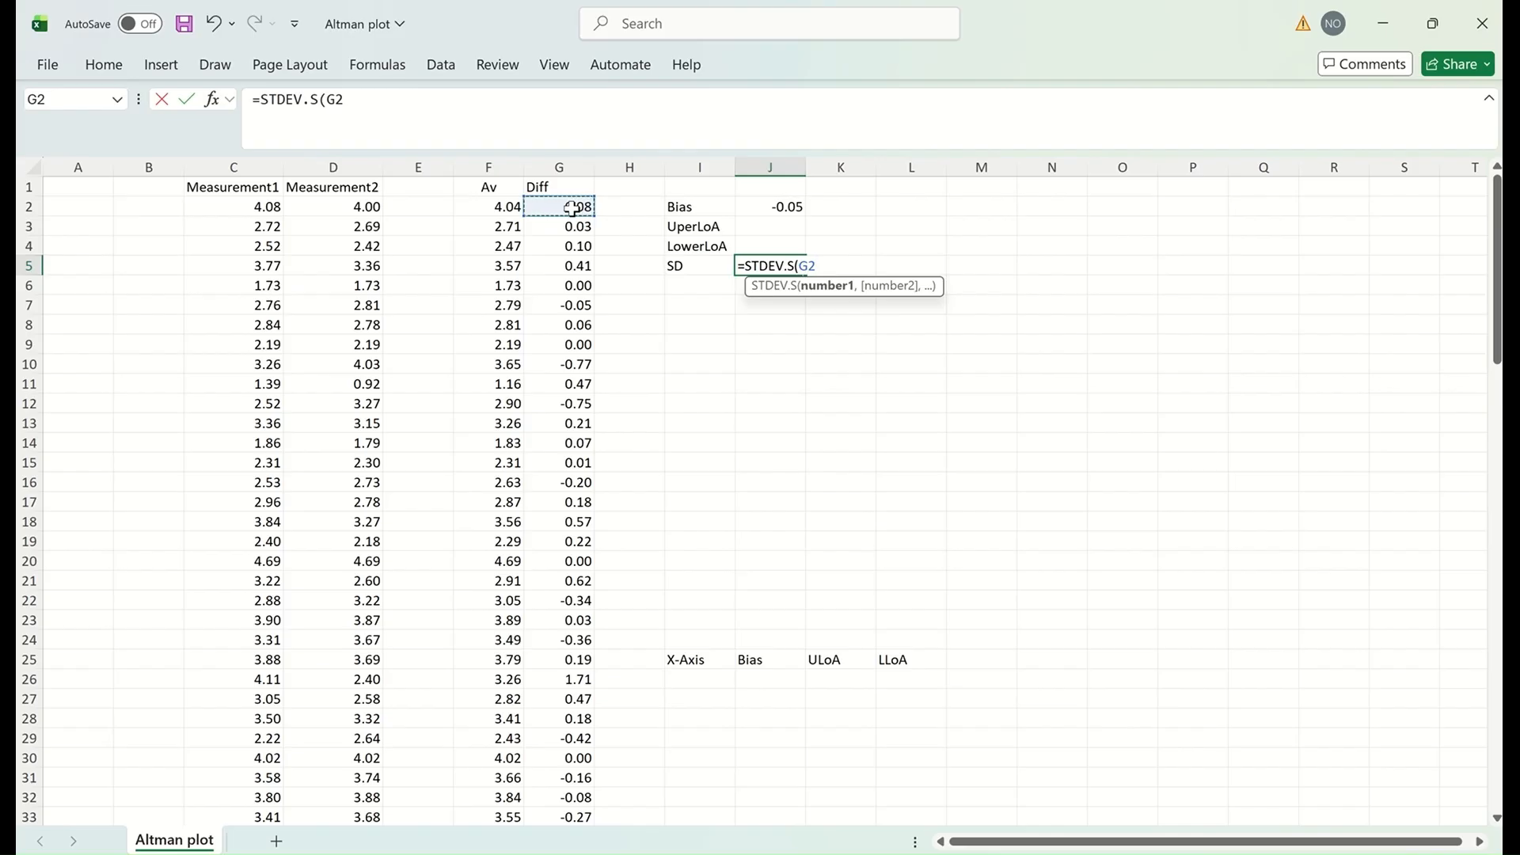
pyautogui.hotkey('ctrl', 'shift', 'Down')
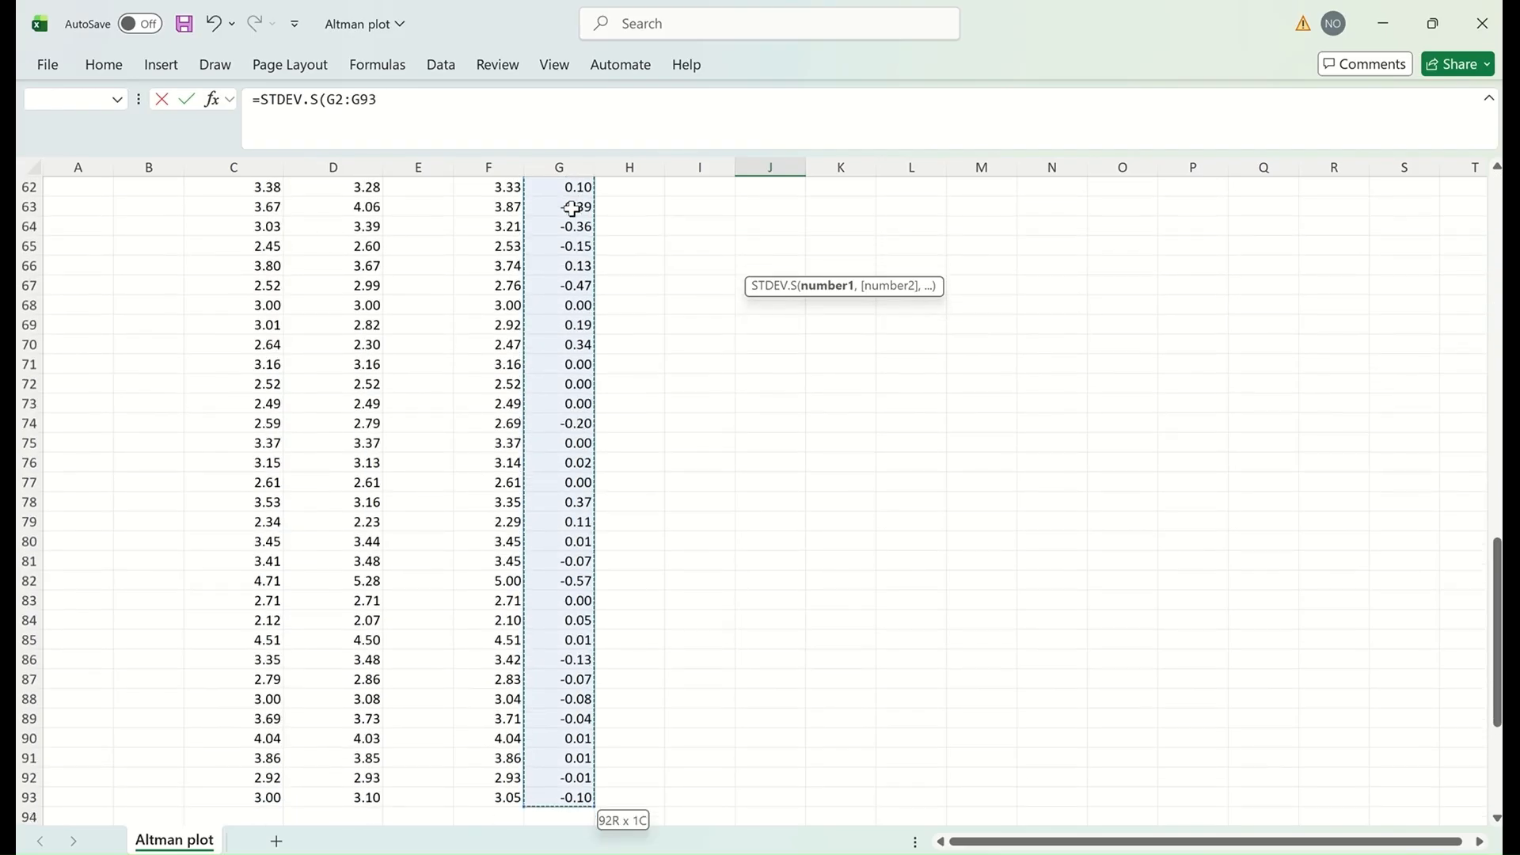
pyautogui.scroll(20, 974, 621)
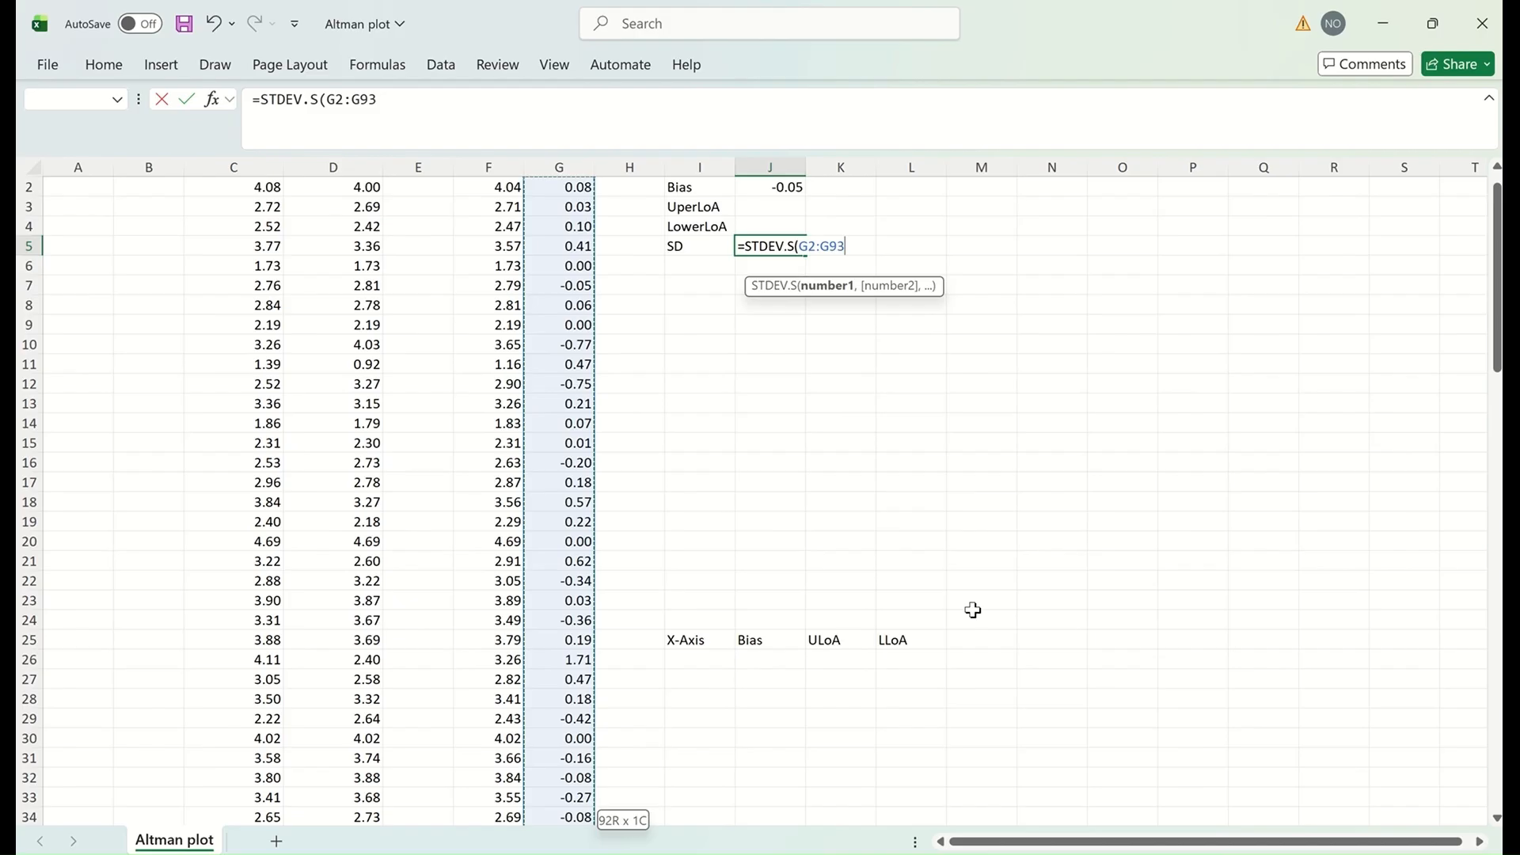
pyautogui.scroll(1, 974, 609)
pyautogui.write(')')
pyautogui.press('Return')
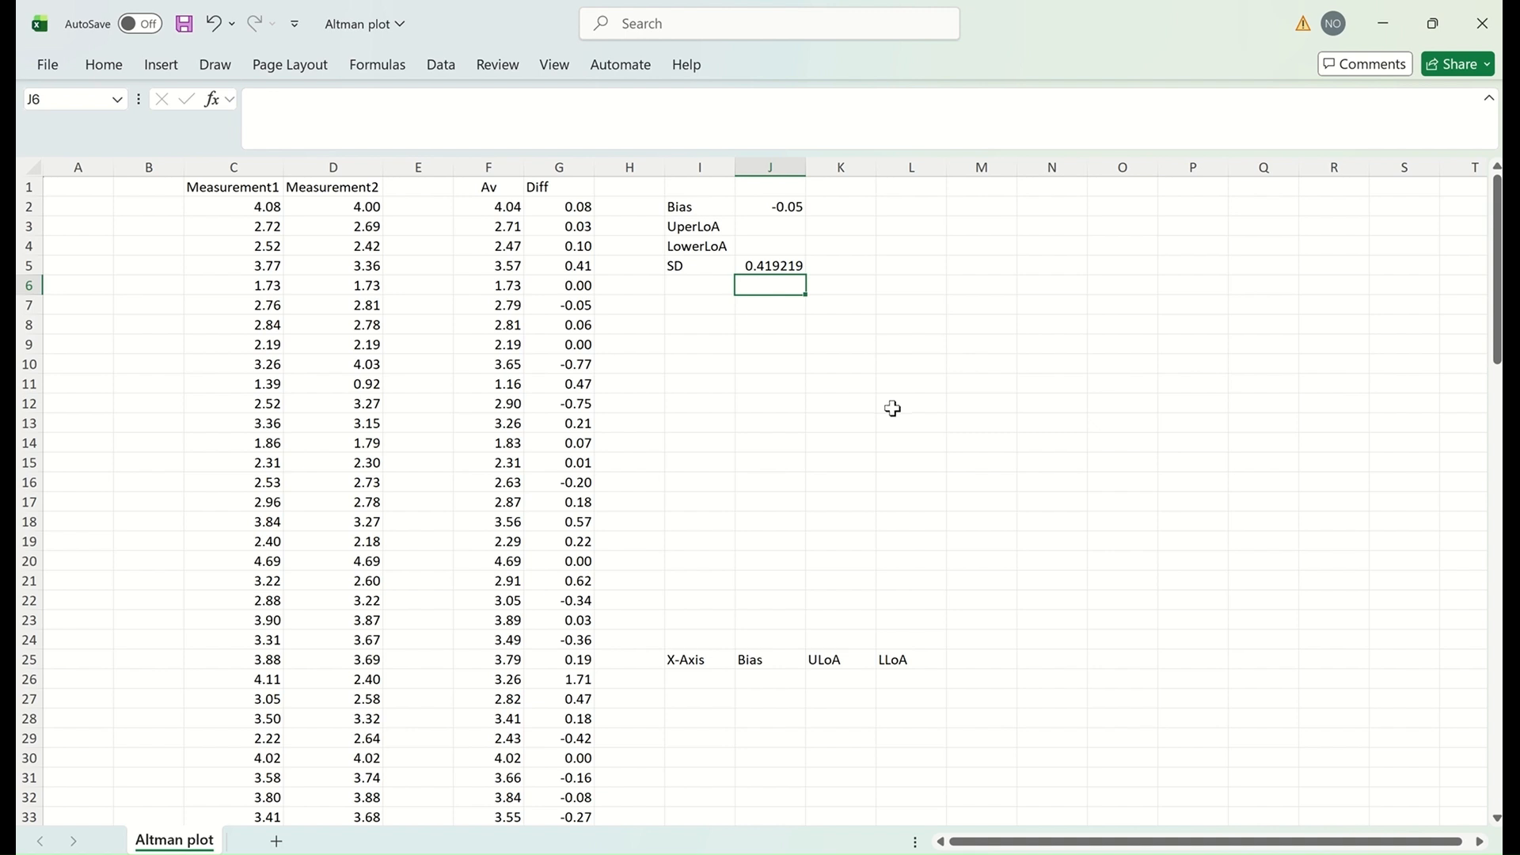
# - Enter the upper limit of agreement formula =J2+1.96*J5 in J3
pyautogui.click(762, 228)
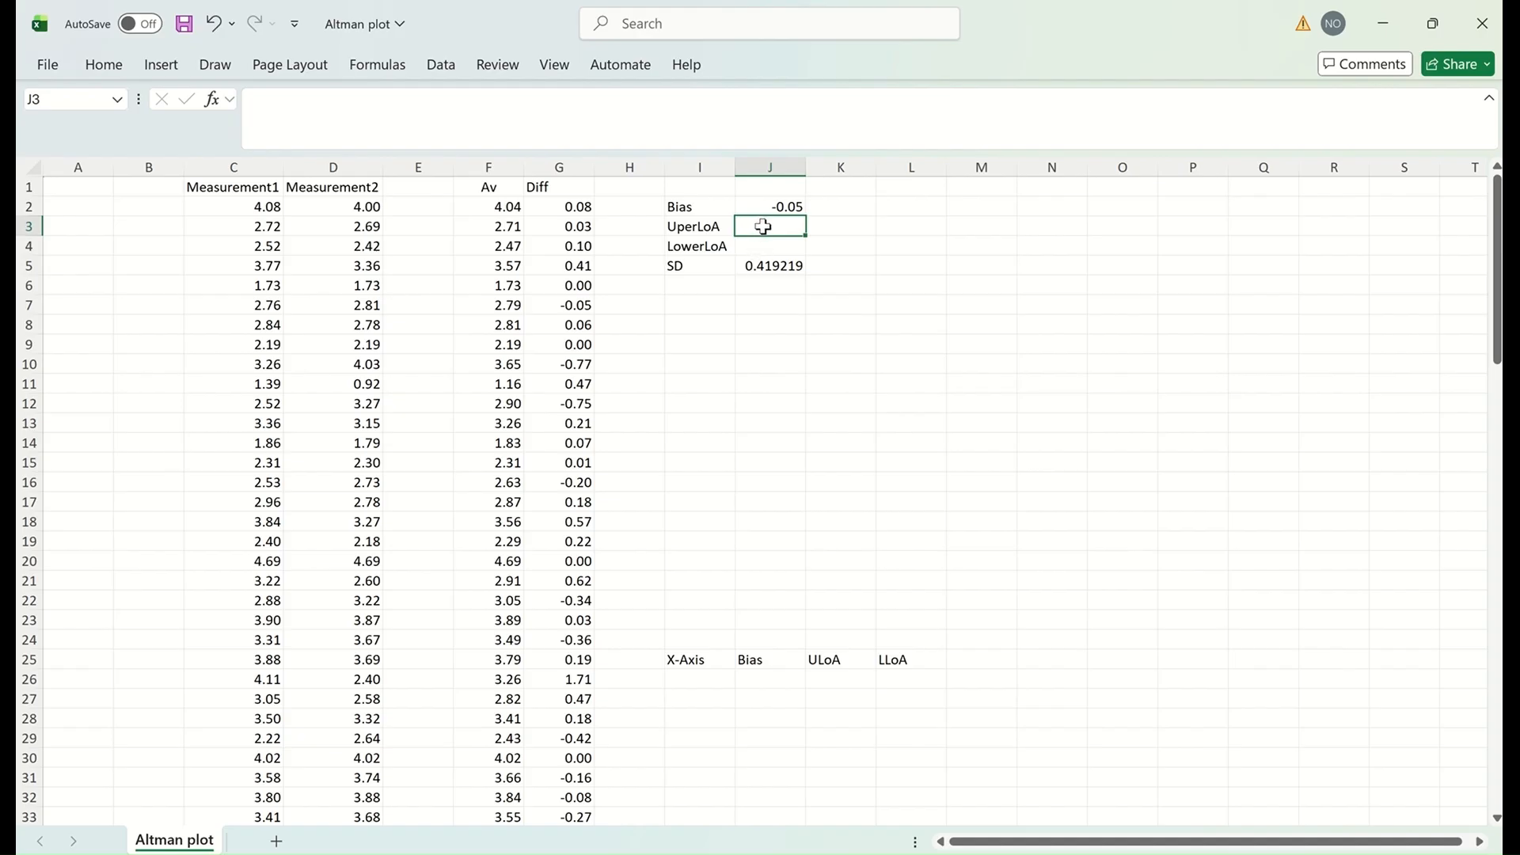
pyautogui.write('=')
pyautogui.click(784, 207)
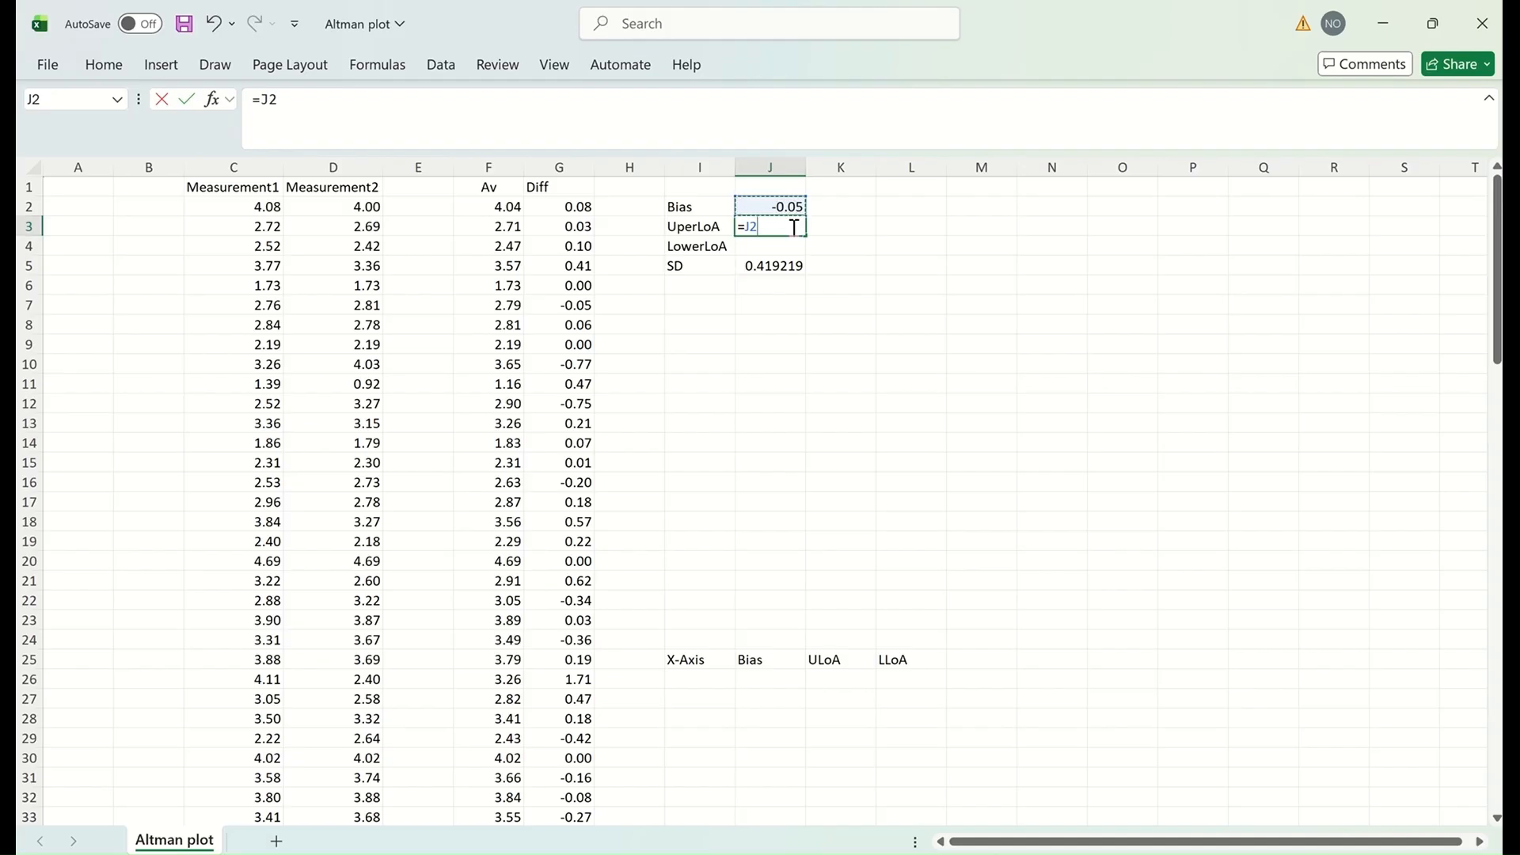
pyautogui.write('+1.96*')
pyautogui.click(777, 267)
pyautogui.press('Return')
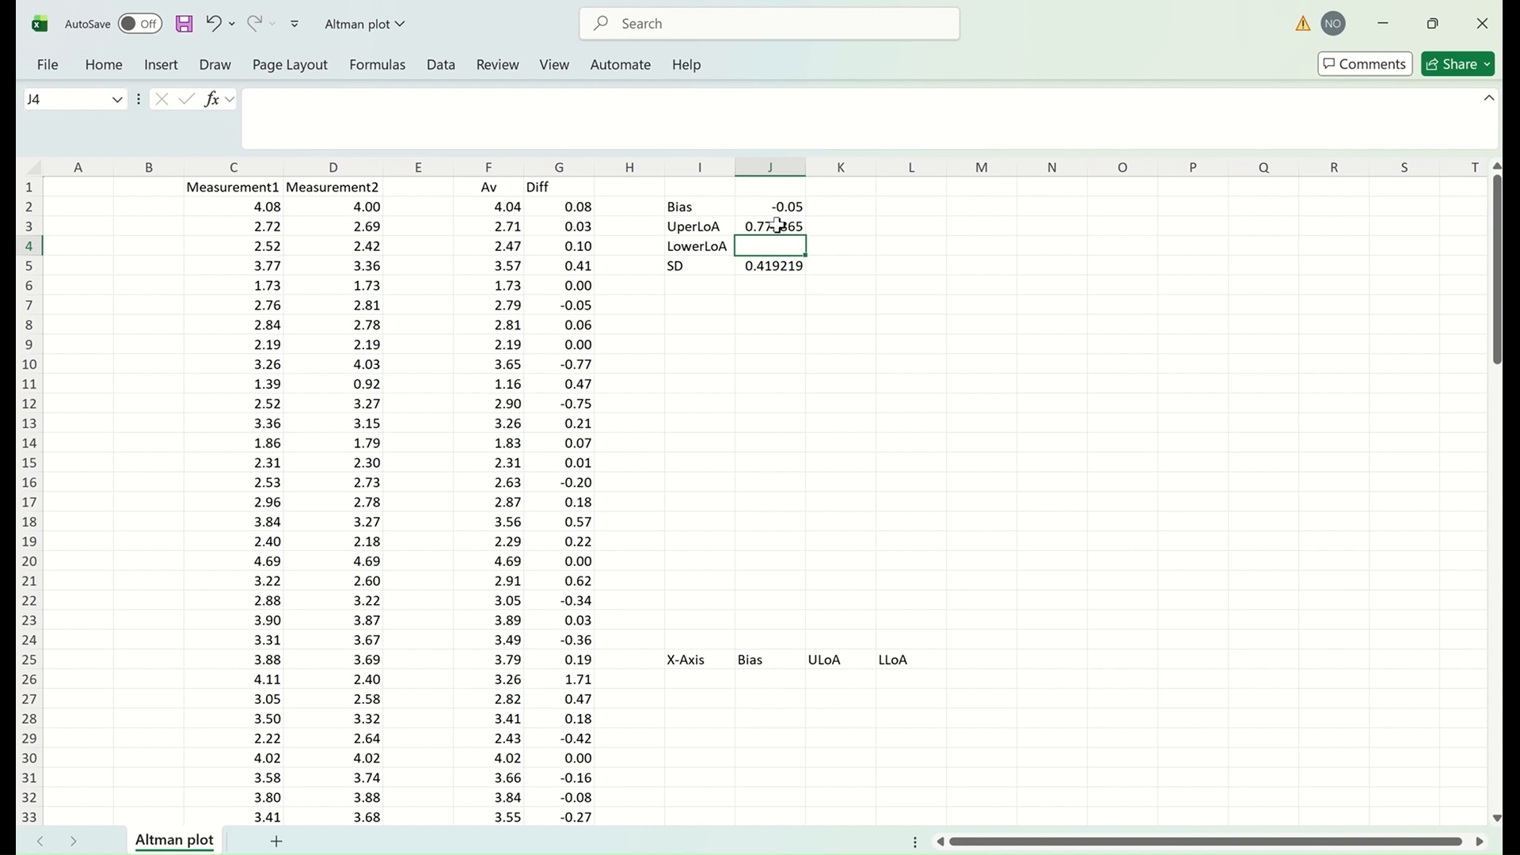
# - Enter the lower limit of agreement formula =J2-1.96*J5 in J4
pyautogui.doubleClick(782, 248)
pyautogui.write('=')
pyautogui.click(794, 205)
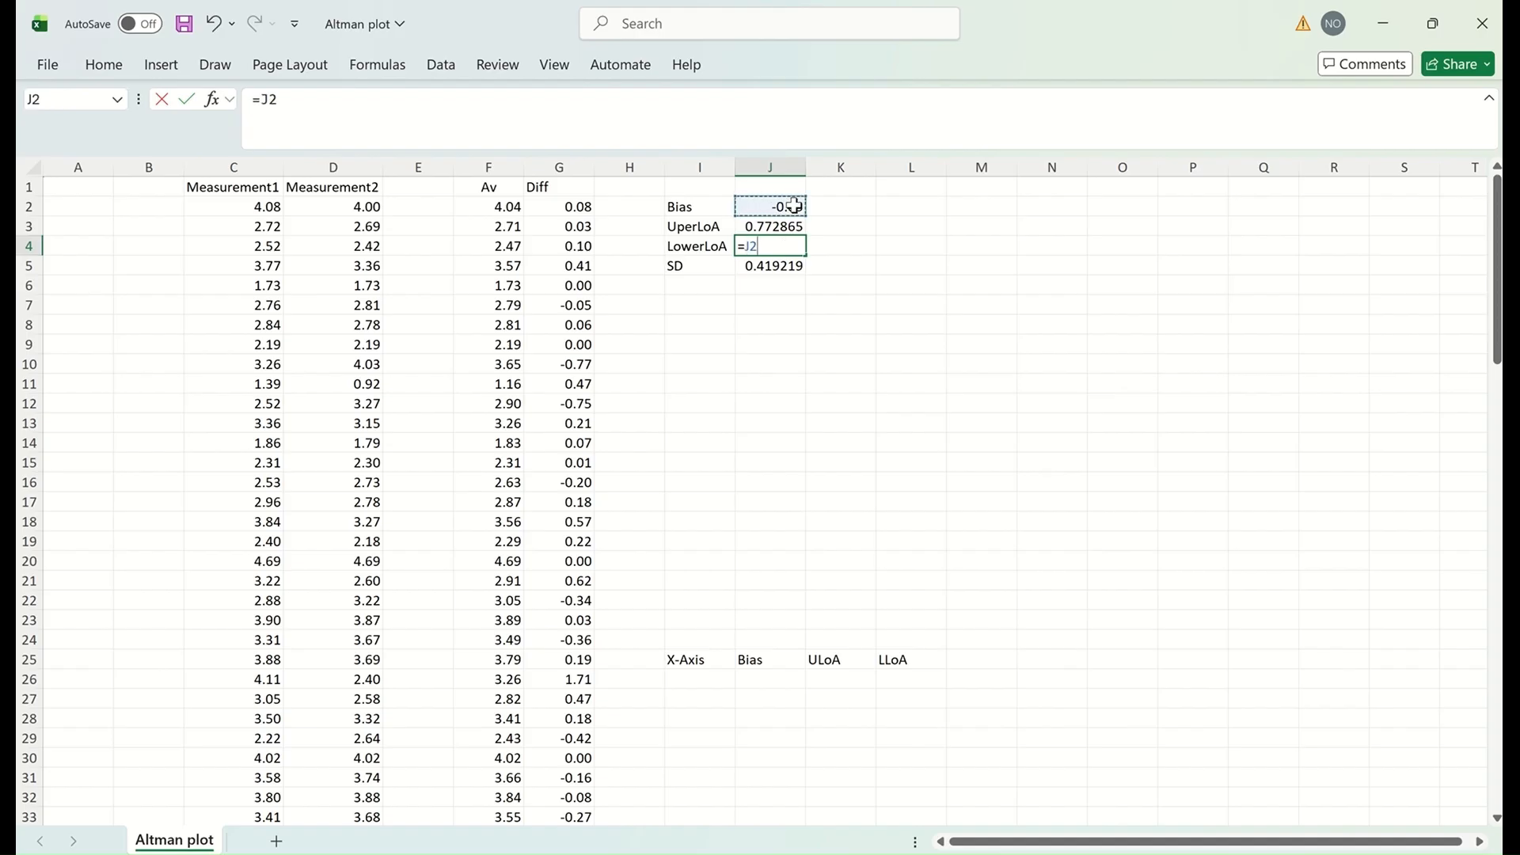
pyautogui.write('-1.96*')
pyautogui.click(795, 267)
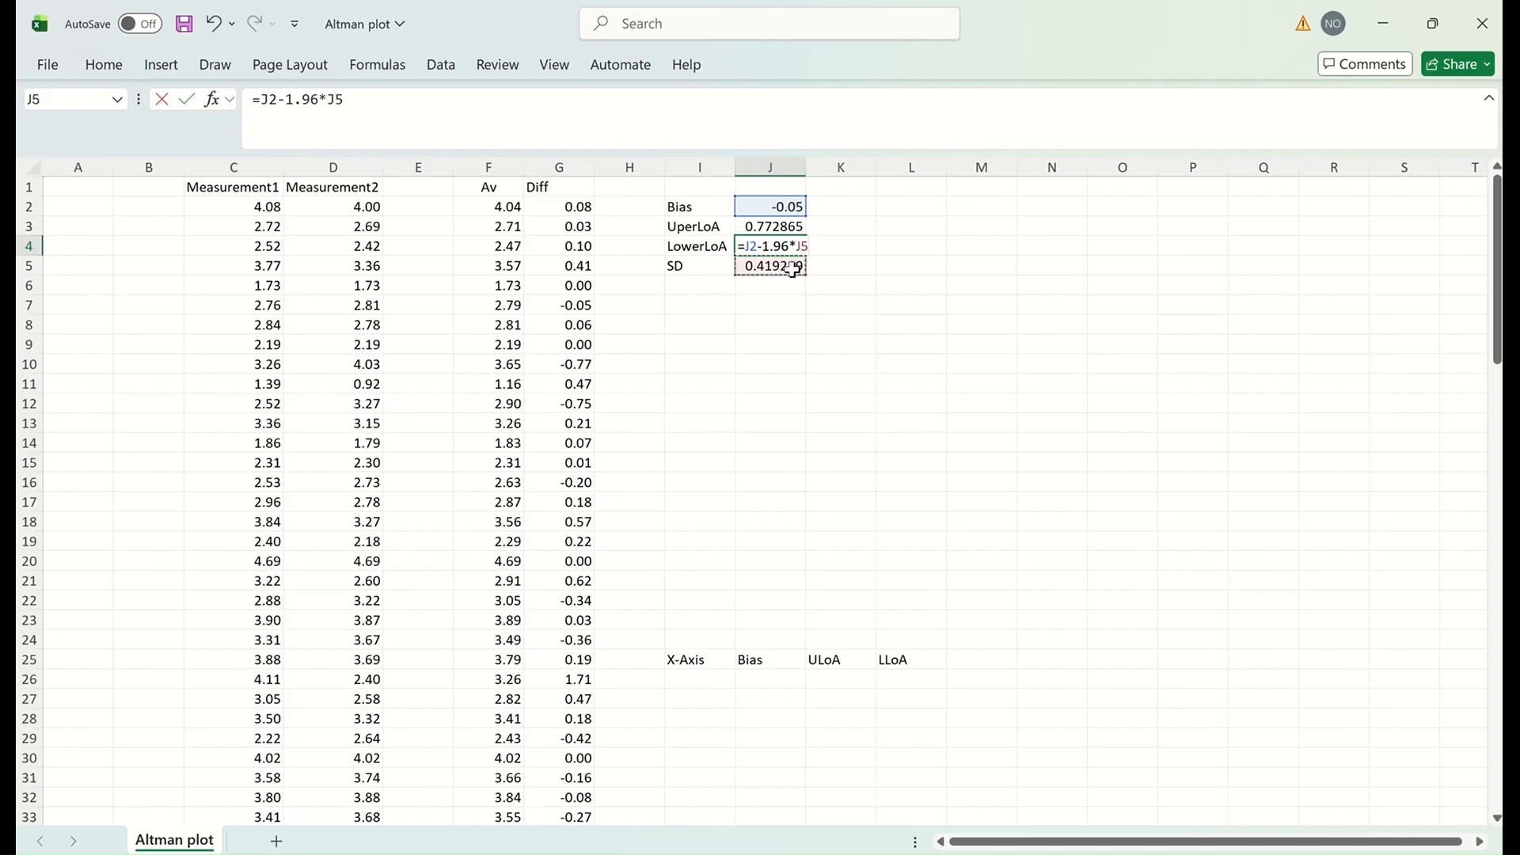
pyautogui.press('Return')
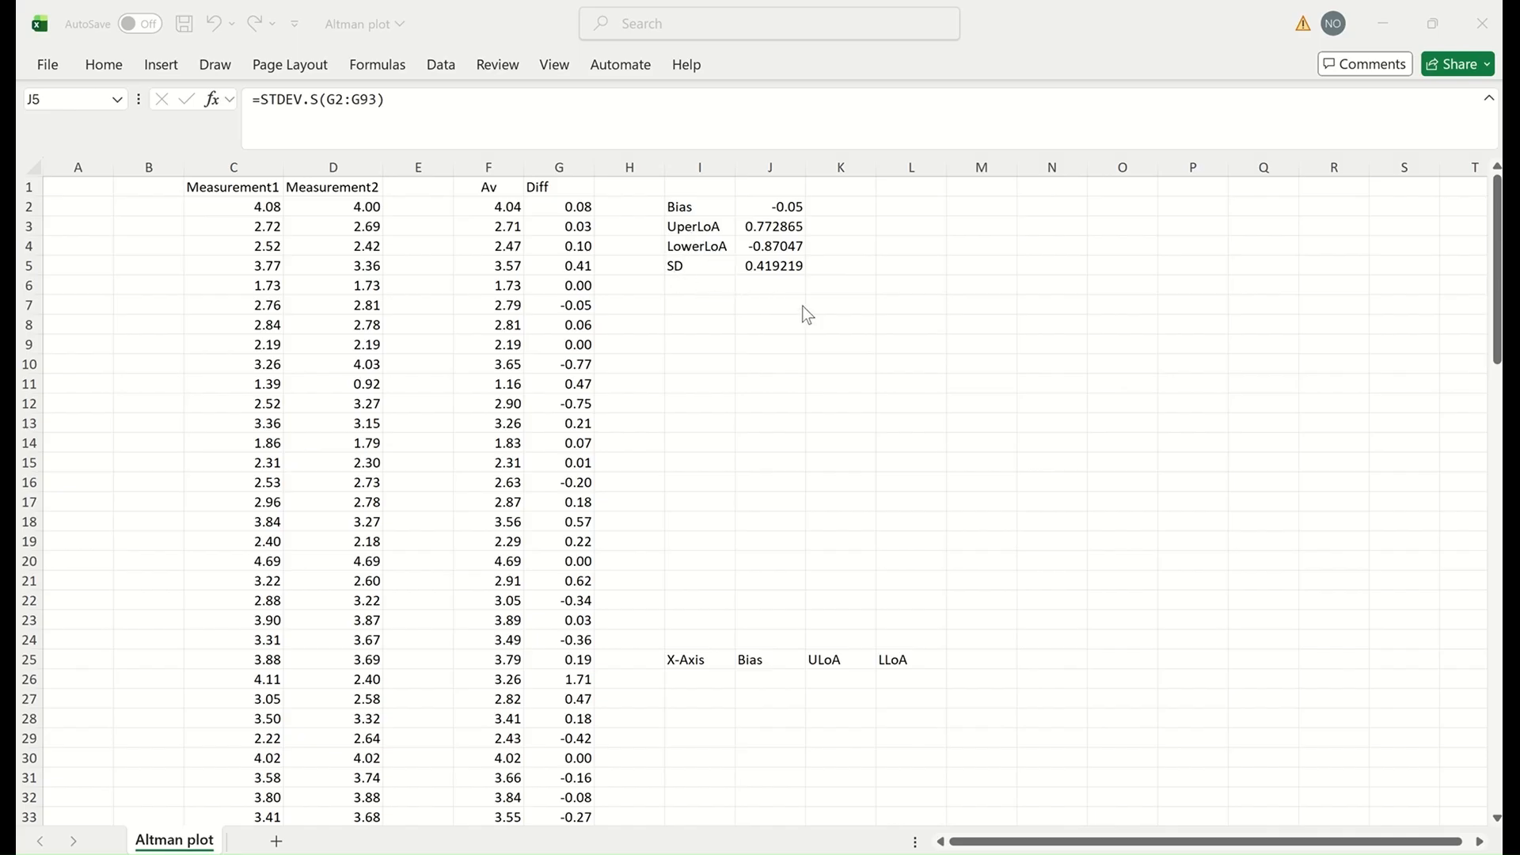
# - With empty cell J8 selected, insert a blank markers-only scatter chart and place it between the SD row and the X-Axis heading row
pyautogui.press('Down')
pyautogui.press('Down')
pyautogui.press('Down')
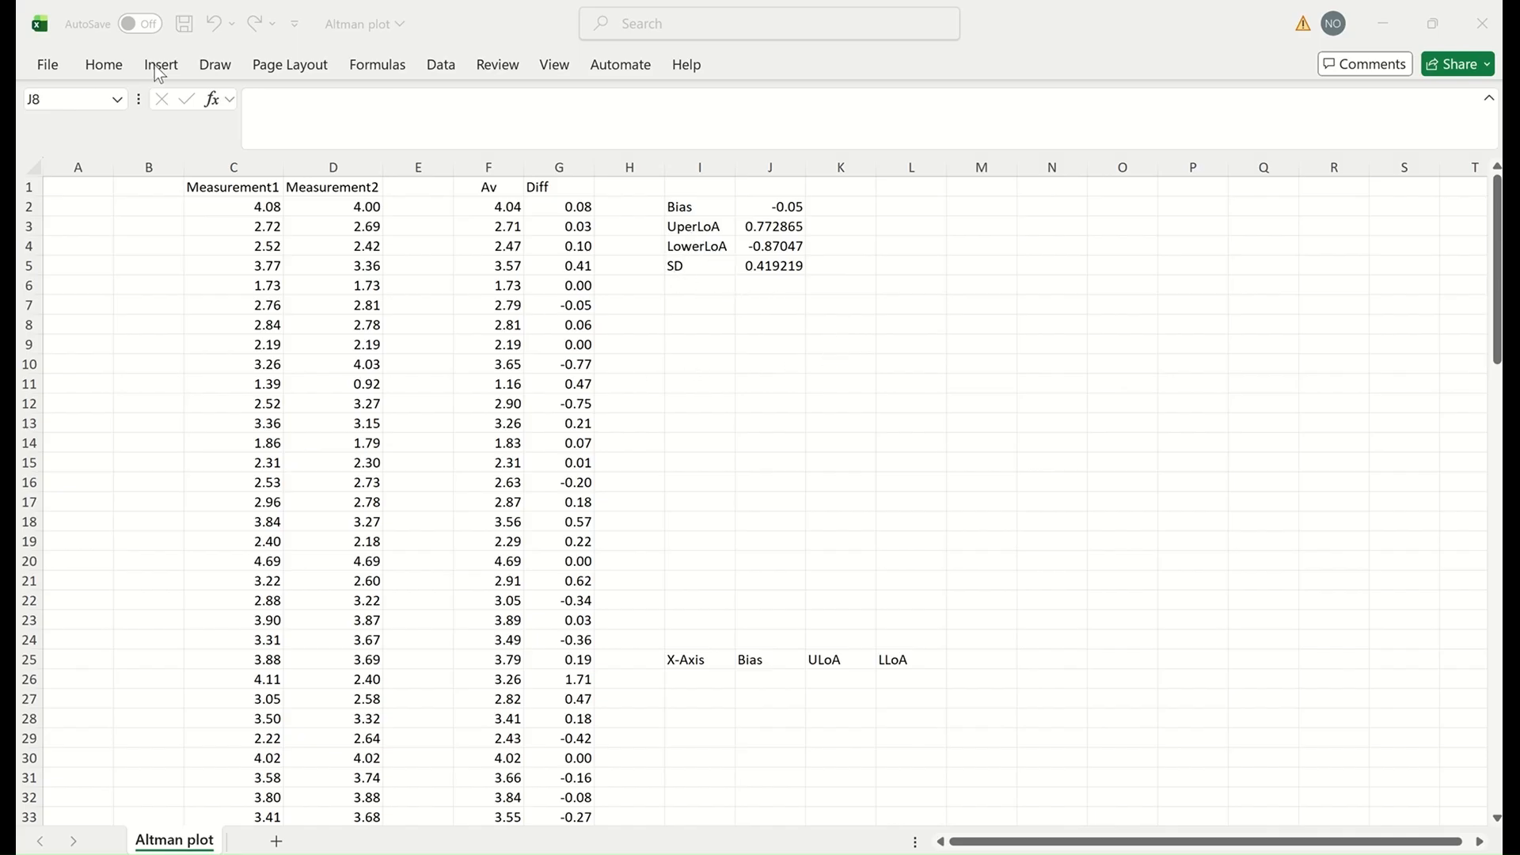
pyautogui.click(161, 66)
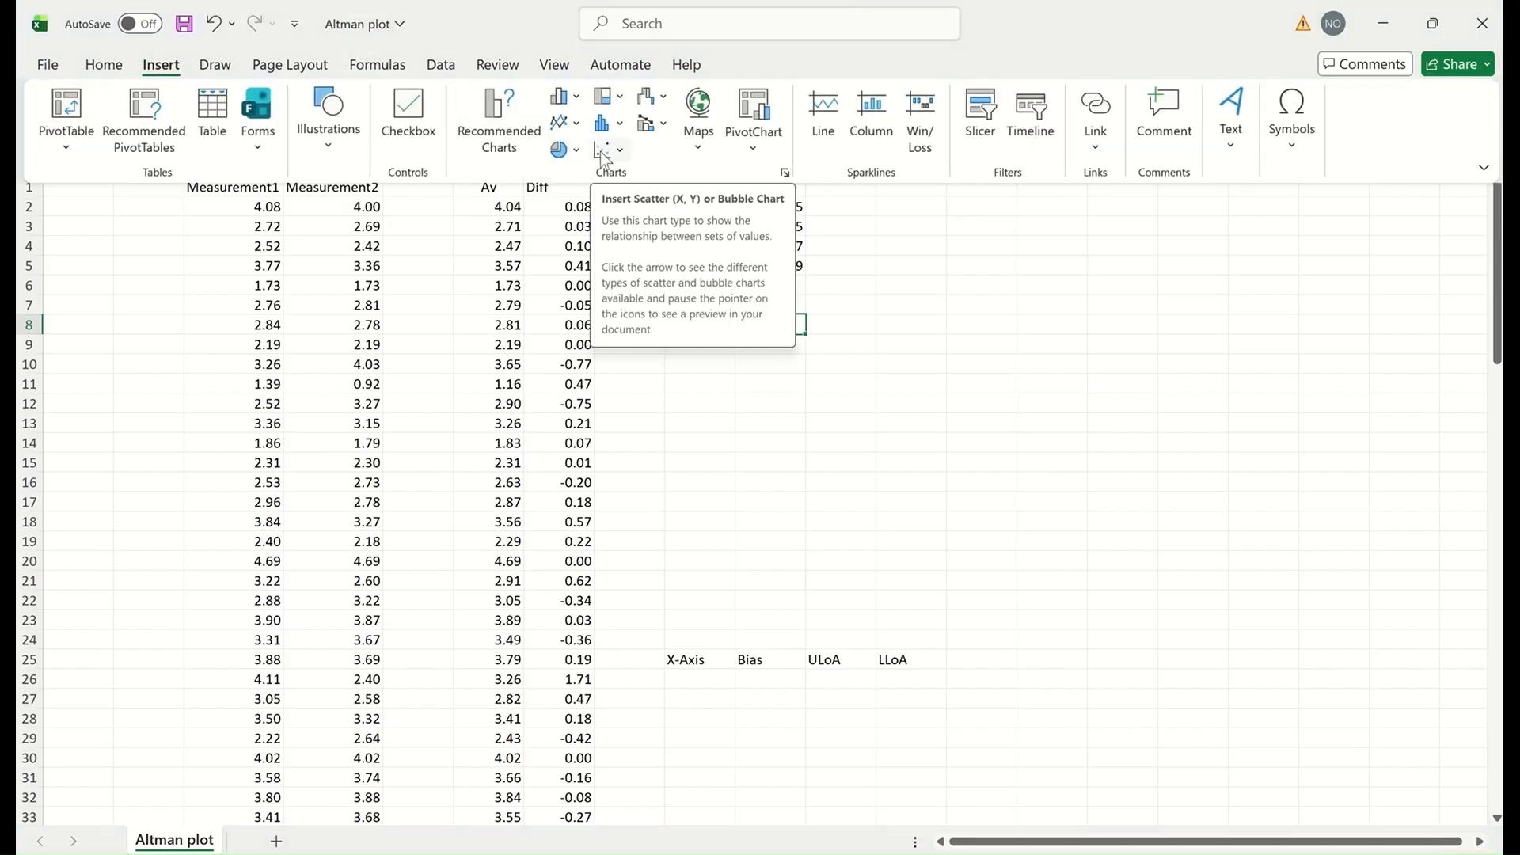
pyautogui.click(604, 150)
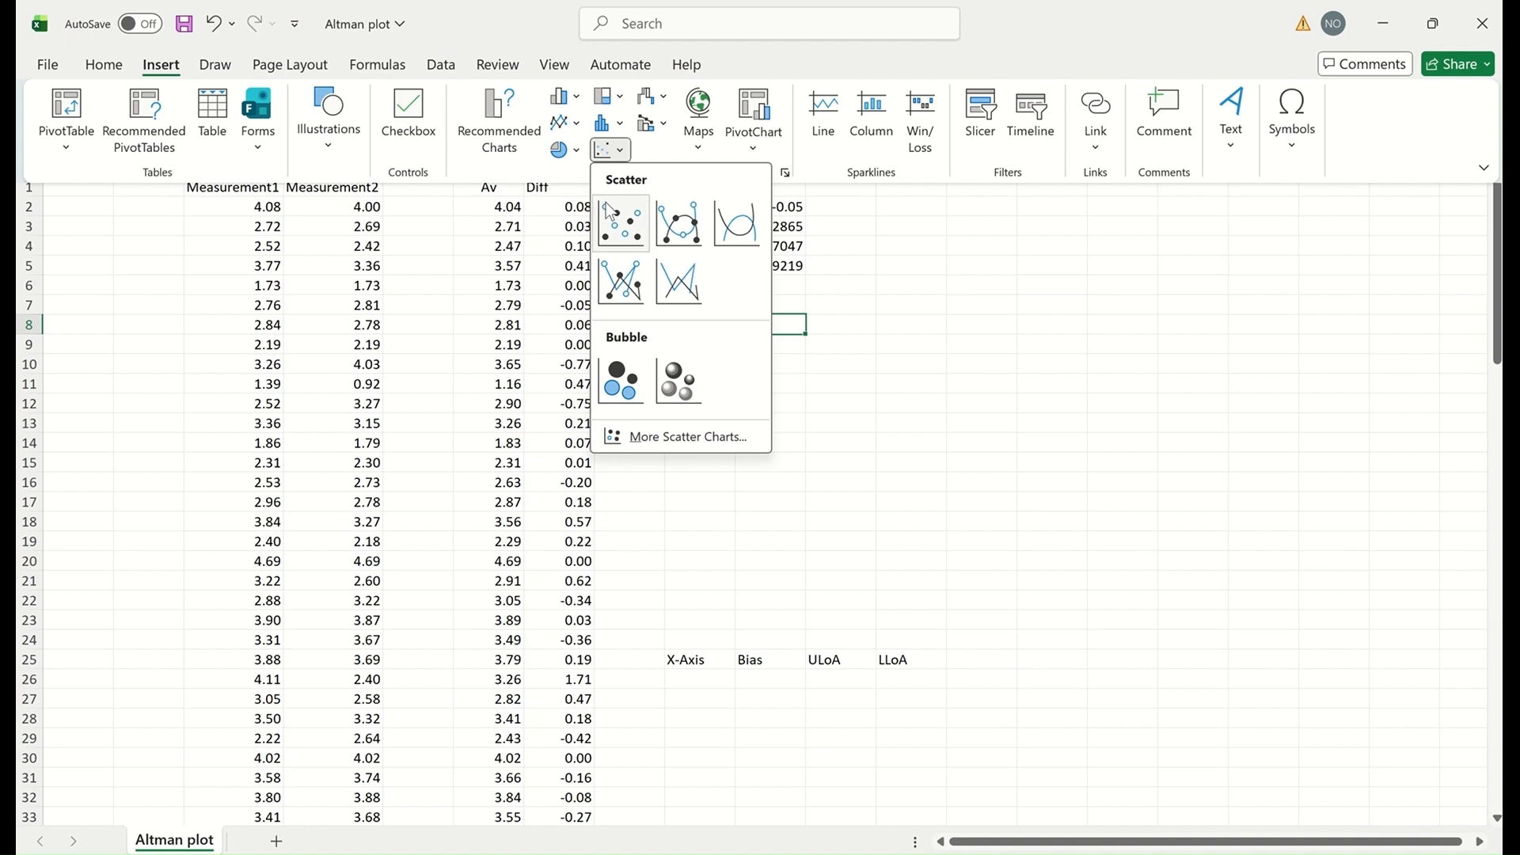
pyautogui.click(620, 225)
pyautogui.moveTo(865, 353); pyautogui.dragTo(1014, 279)
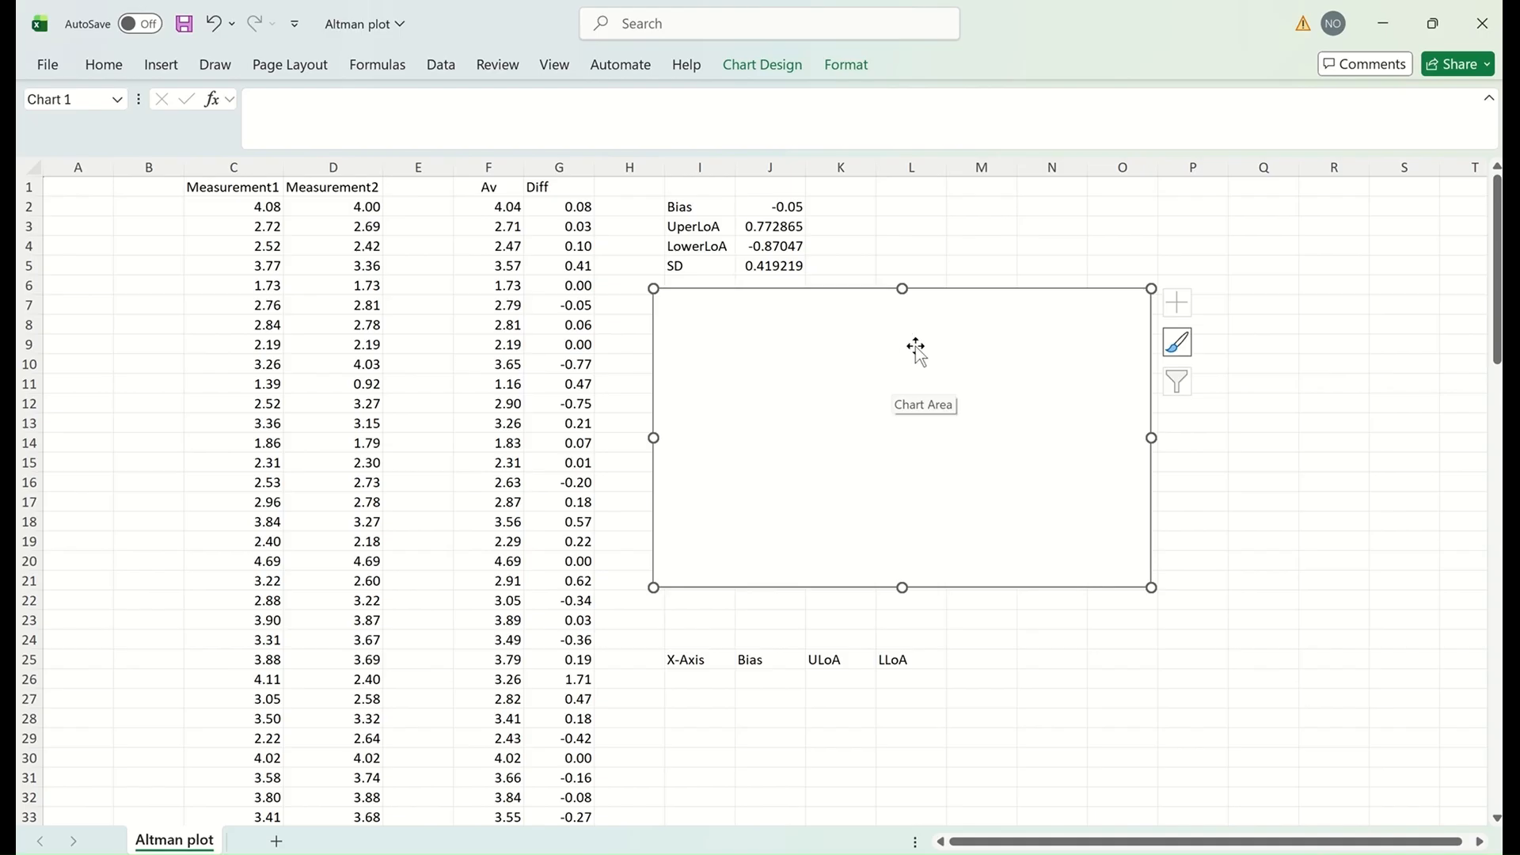
# - Add a data series to the blank scatter chart with the Av values F2:F93 as its X values
pyautogui.rightClick(998, 329)
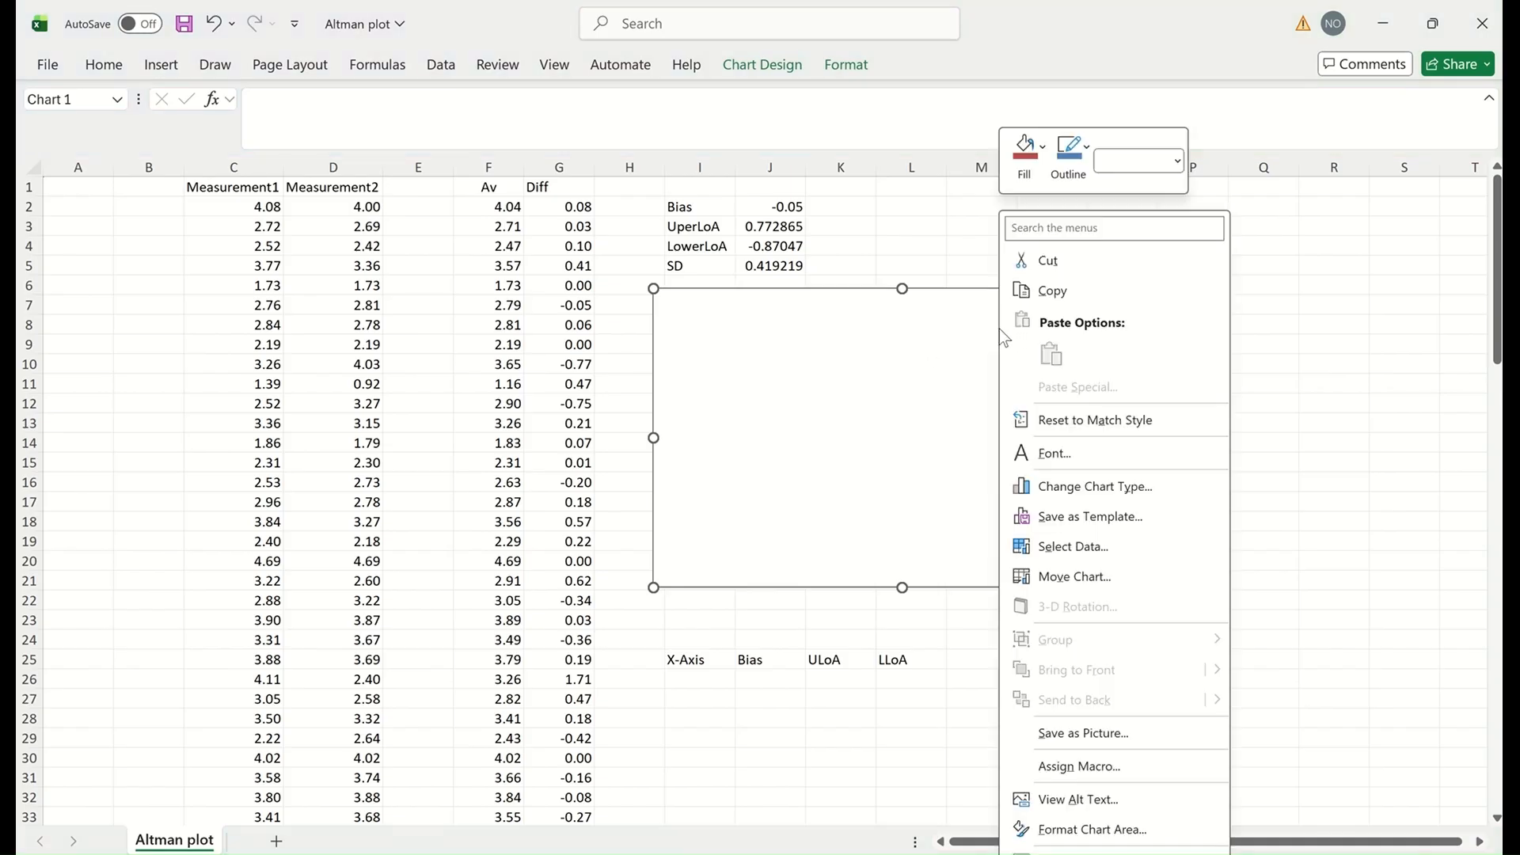
pyautogui.click(1098, 548)
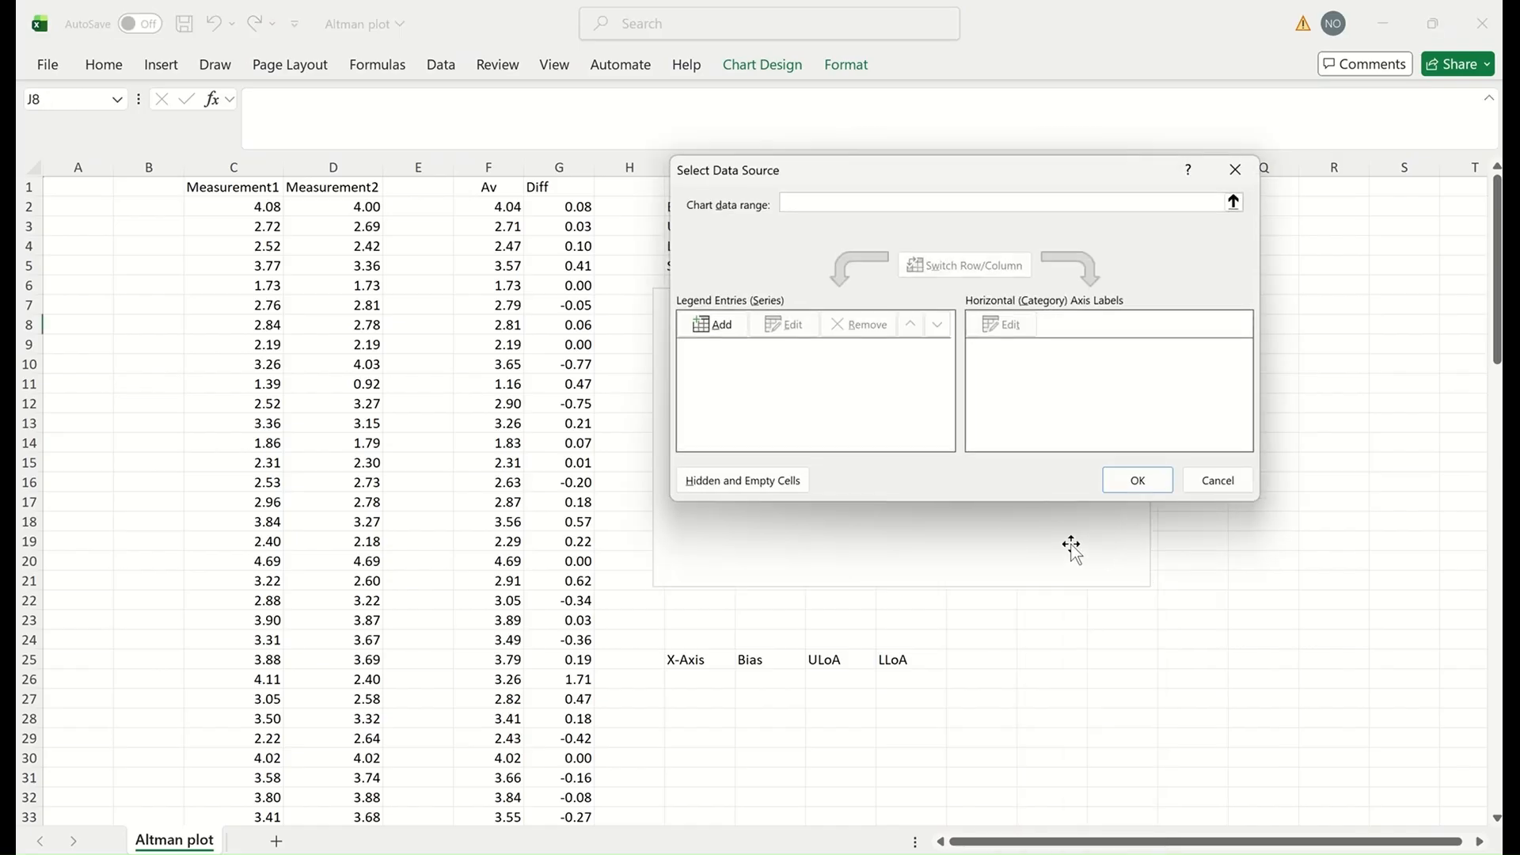
pyautogui.moveTo(962, 177); pyautogui.dragTo(1117, 66)
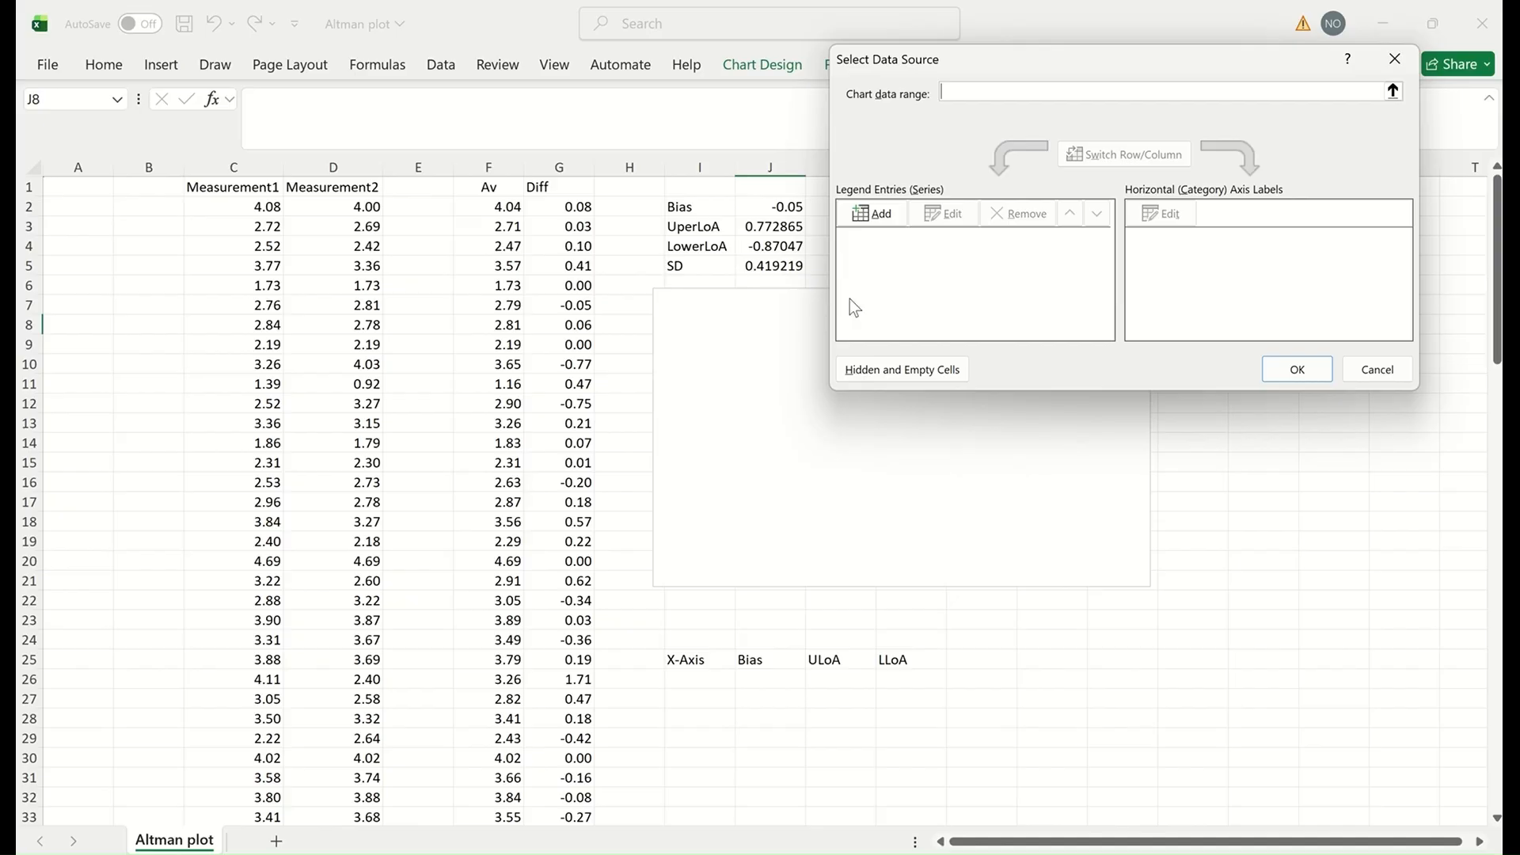
pyautogui.click(876, 215)
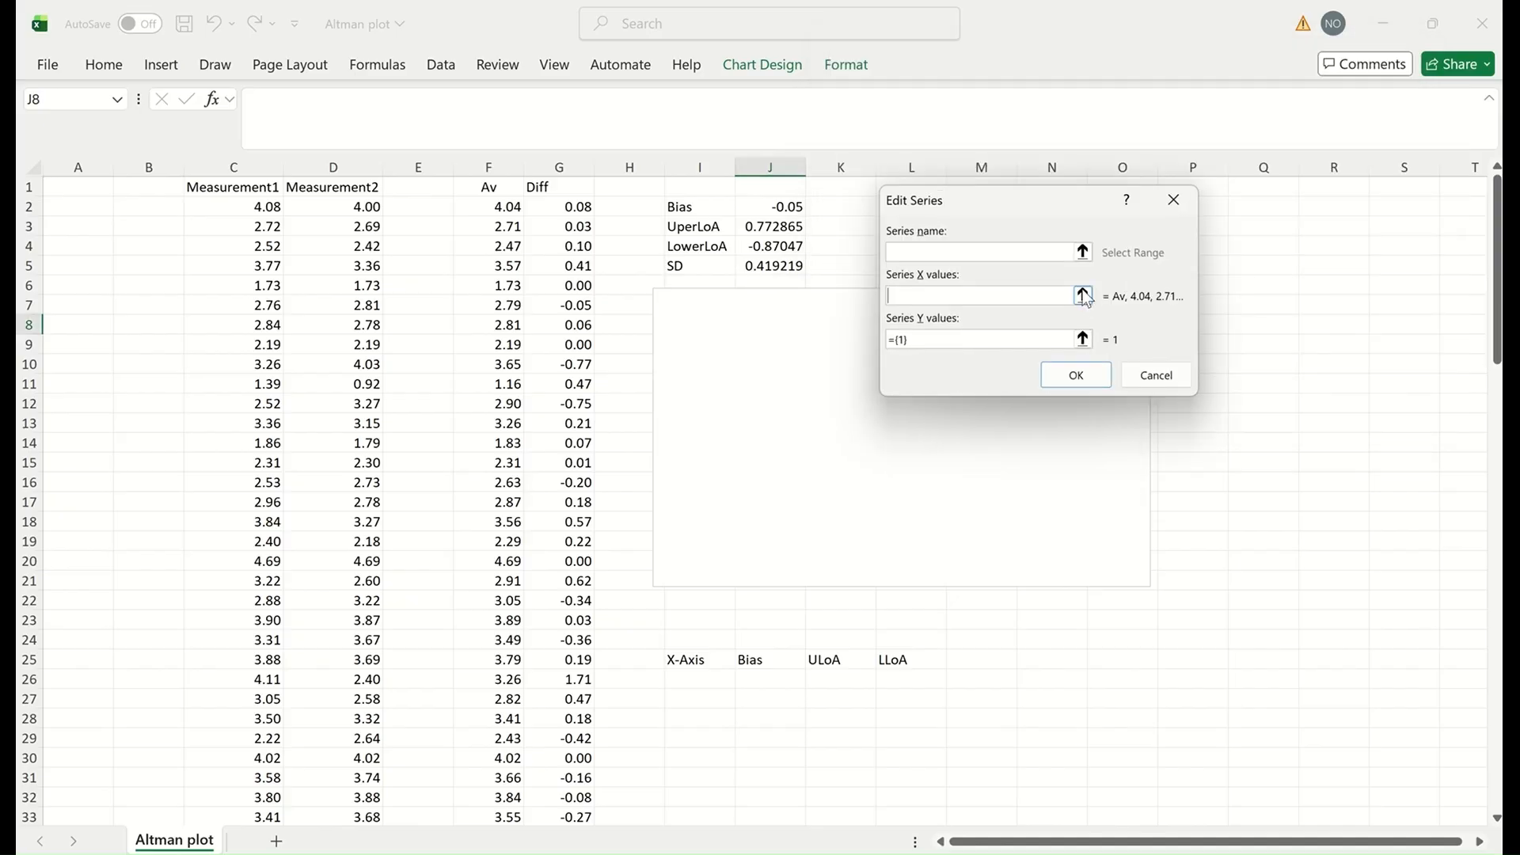
pyautogui.click(1082, 296)
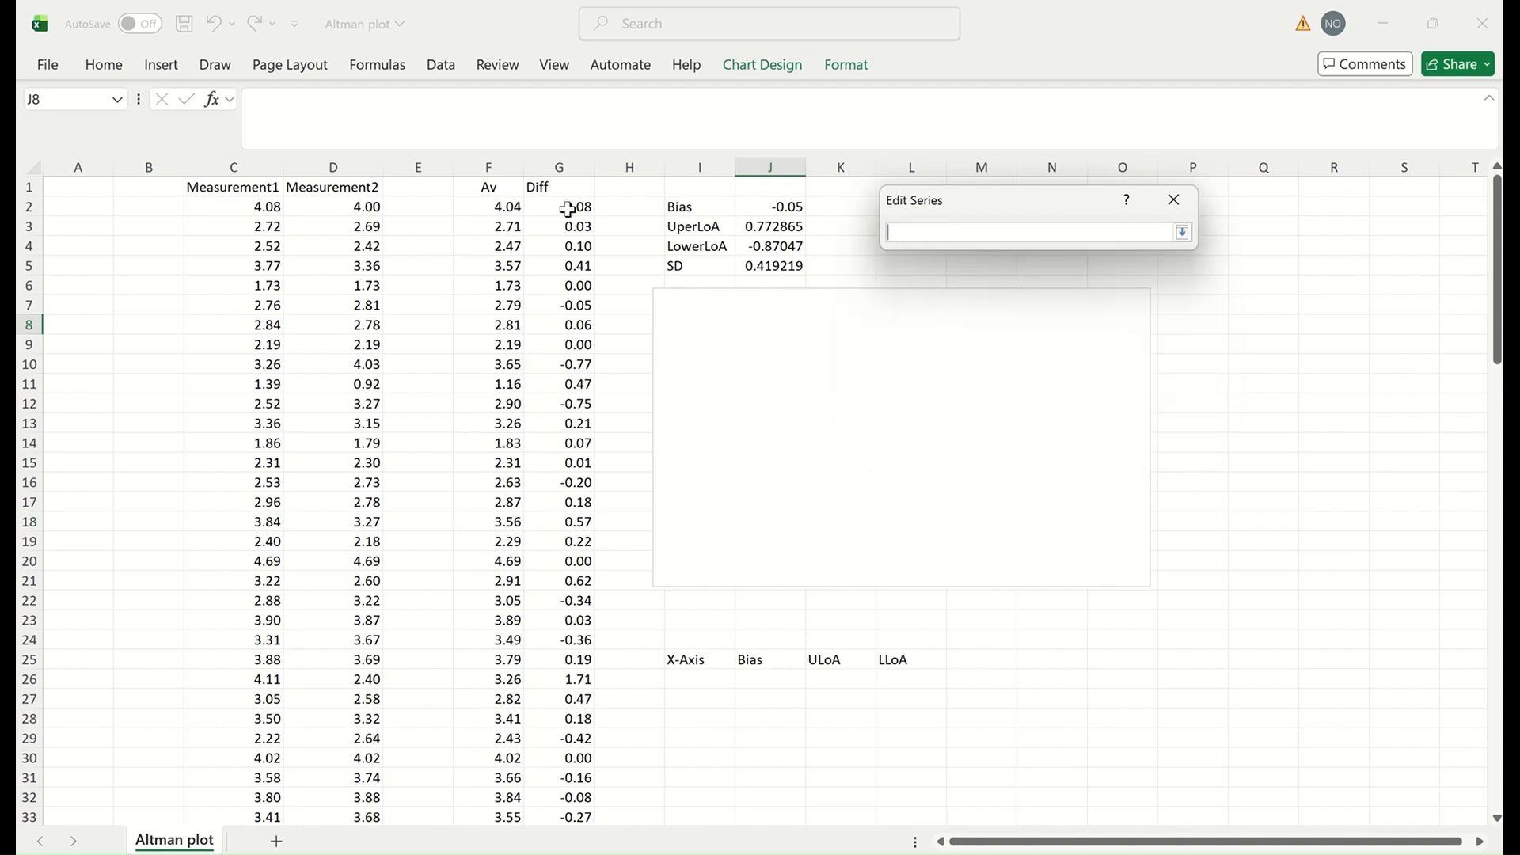
pyautogui.click(494, 211)
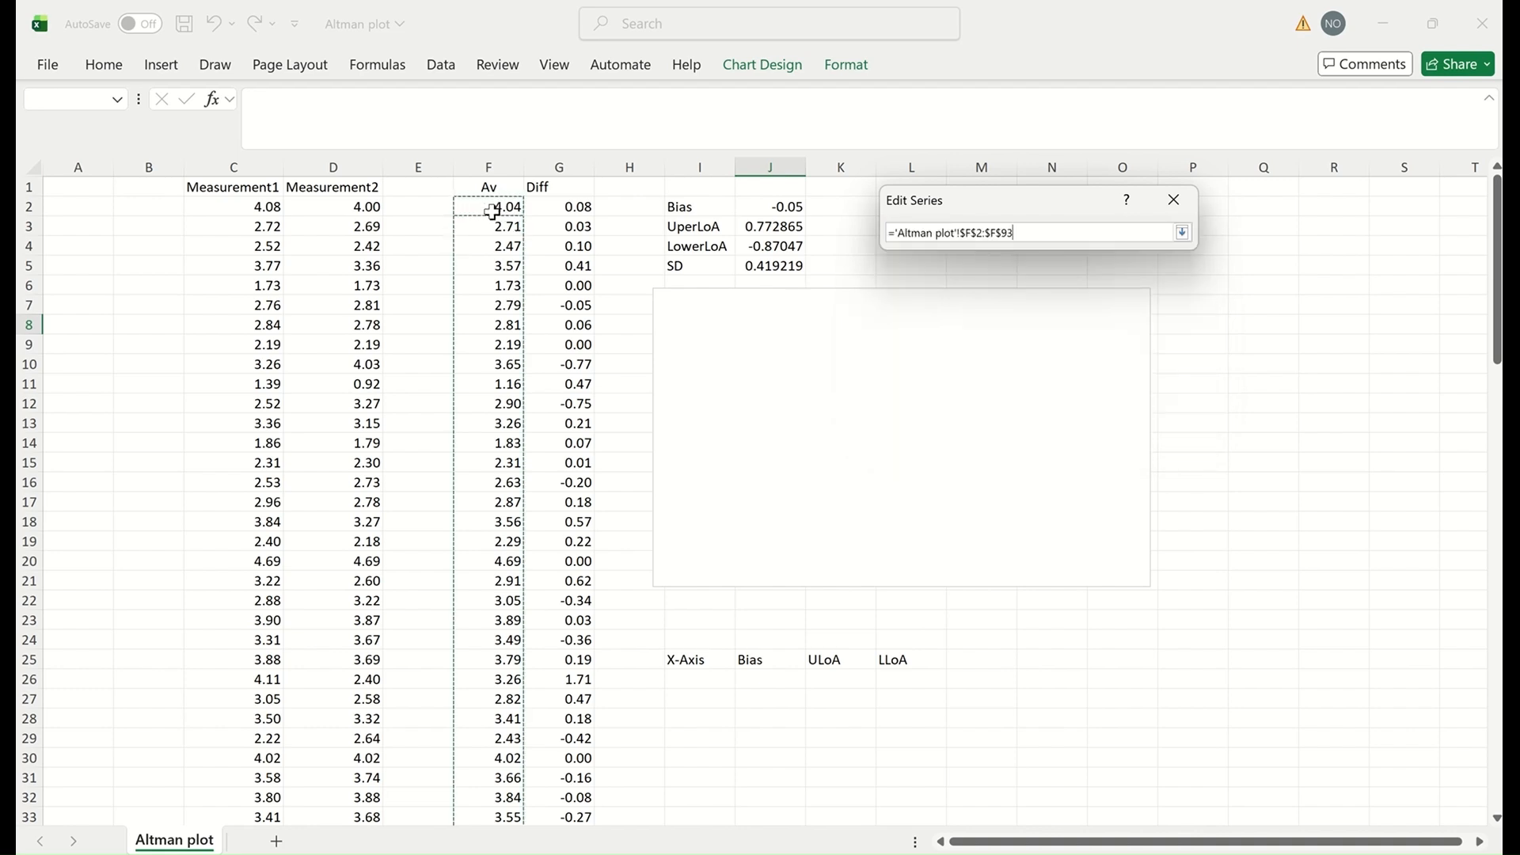
pyautogui.hotkey('ctrl', 'shift', 'Down')
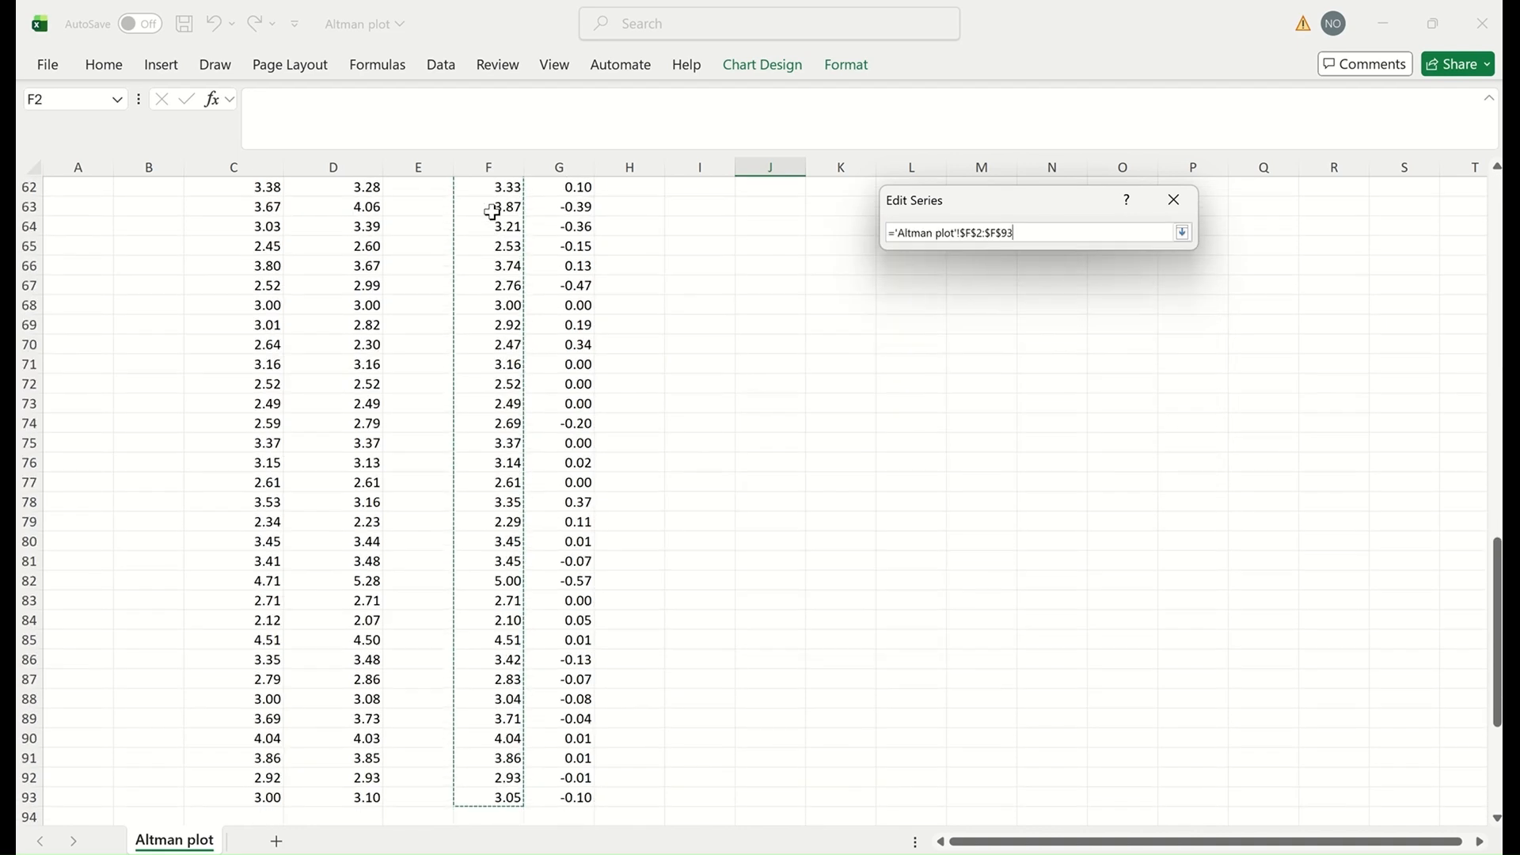
pyautogui.click(1182, 234)
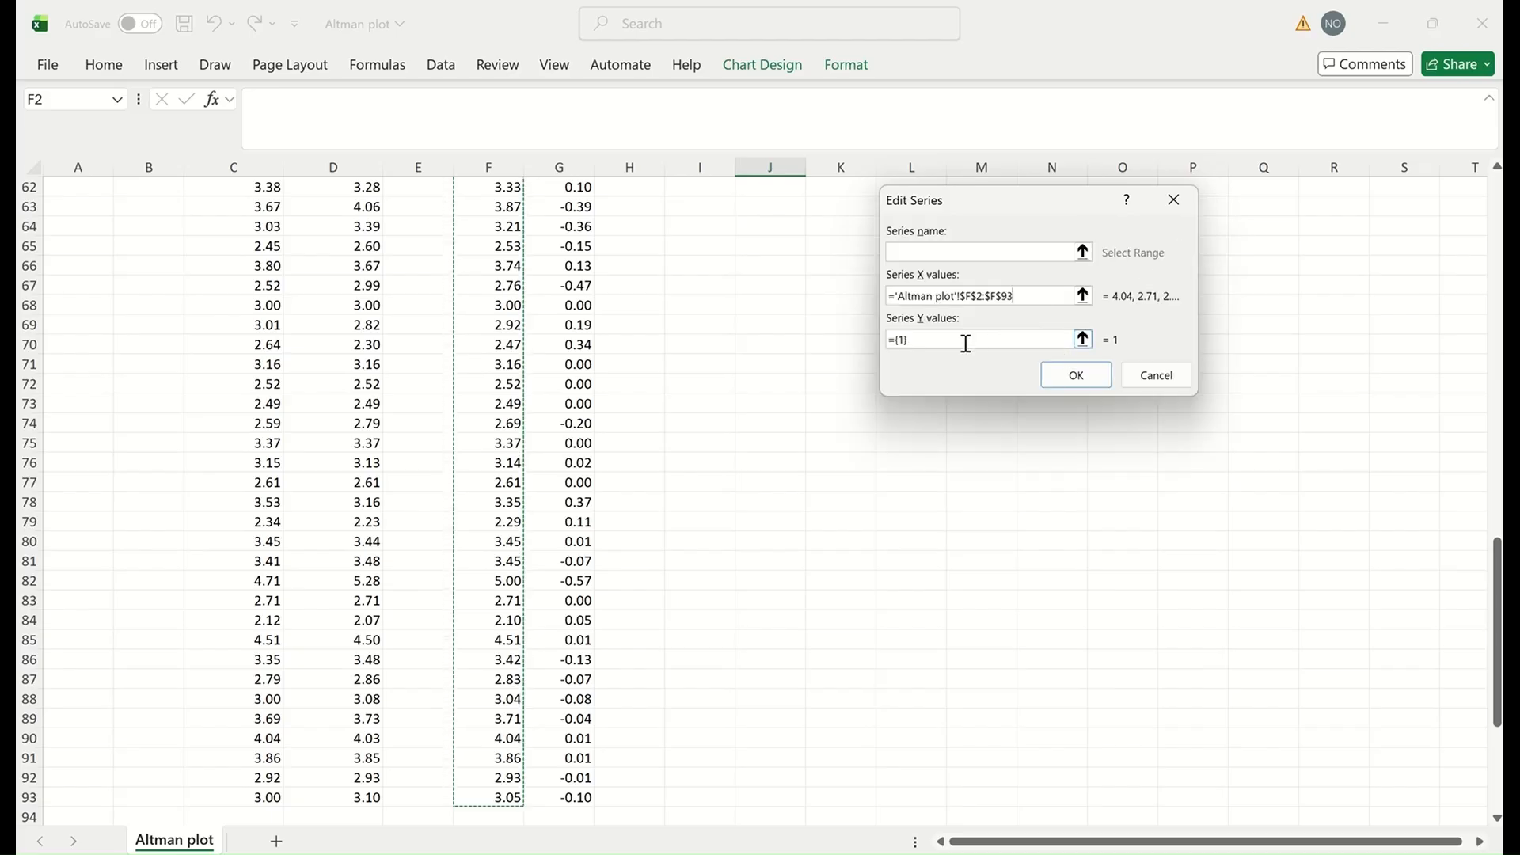
# - Set the new series' Y values to the Diff range G2:G93 and apply the data source to the scatter chart
pyautogui.click(1082, 340)
pyautogui.scroll(9, 616, 247)
pyautogui.scroll(11, 615, 246)
pyautogui.click(570, 207)
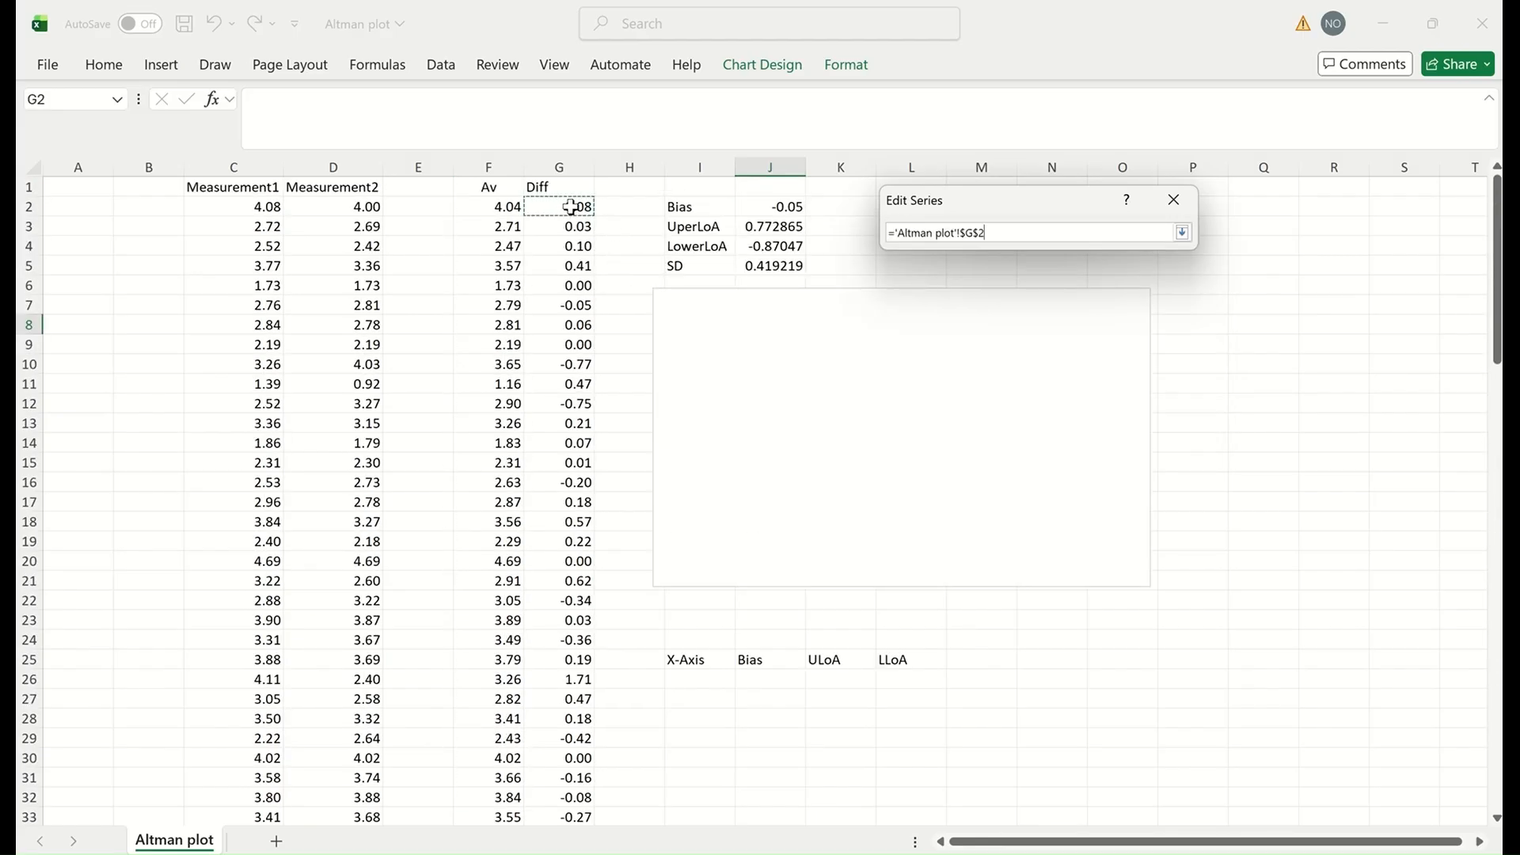
pyautogui.hotkey('ctrl', 'shift', 'Down')
pyautogui.click(1182, 232)
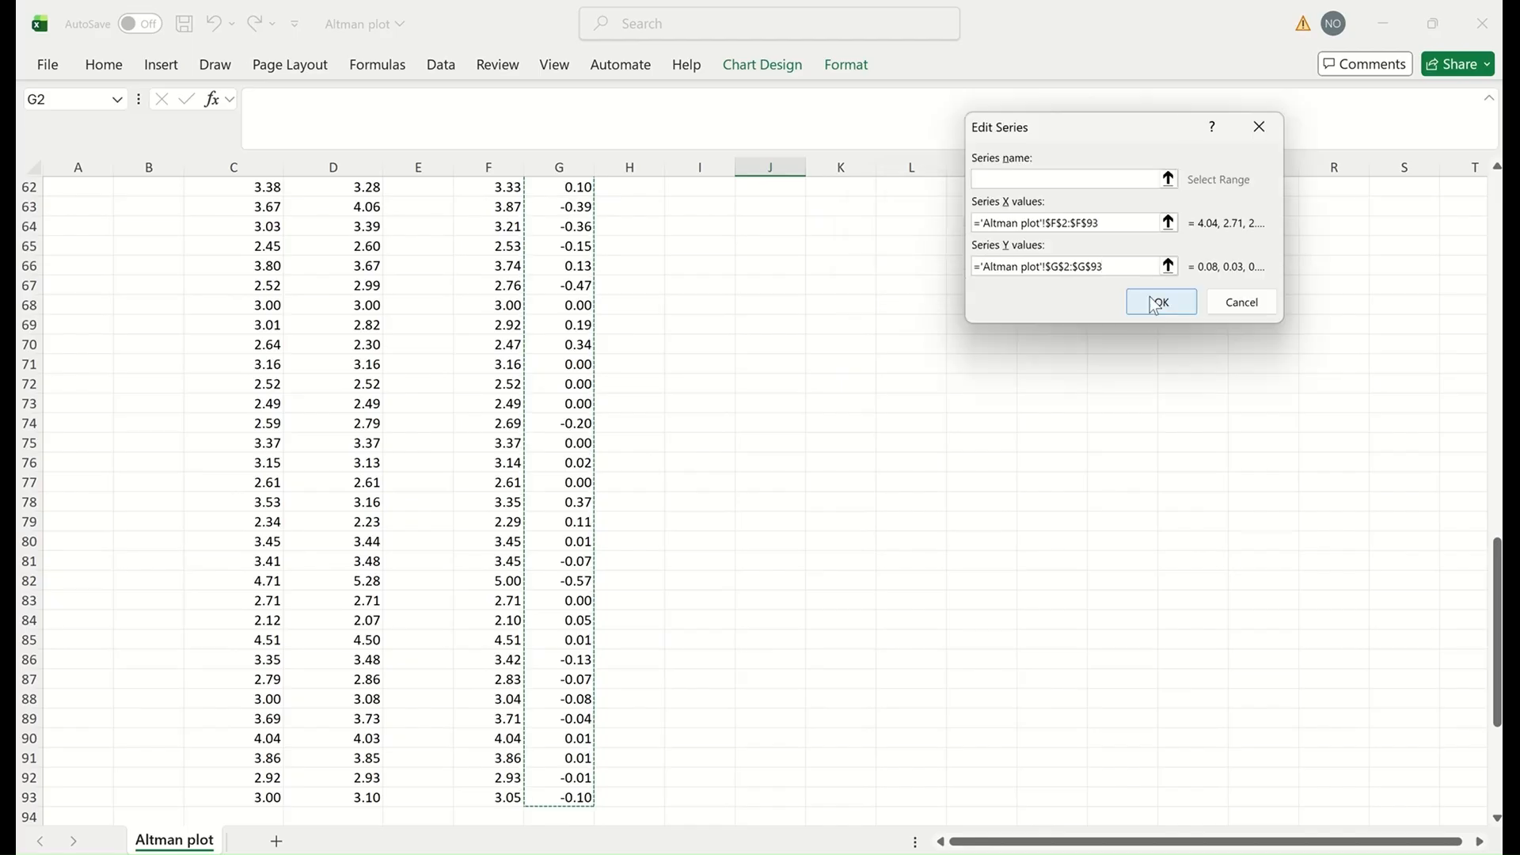
pyautogui.moveTo(1157, 123); pyautogui.dragTo(1005, 153)
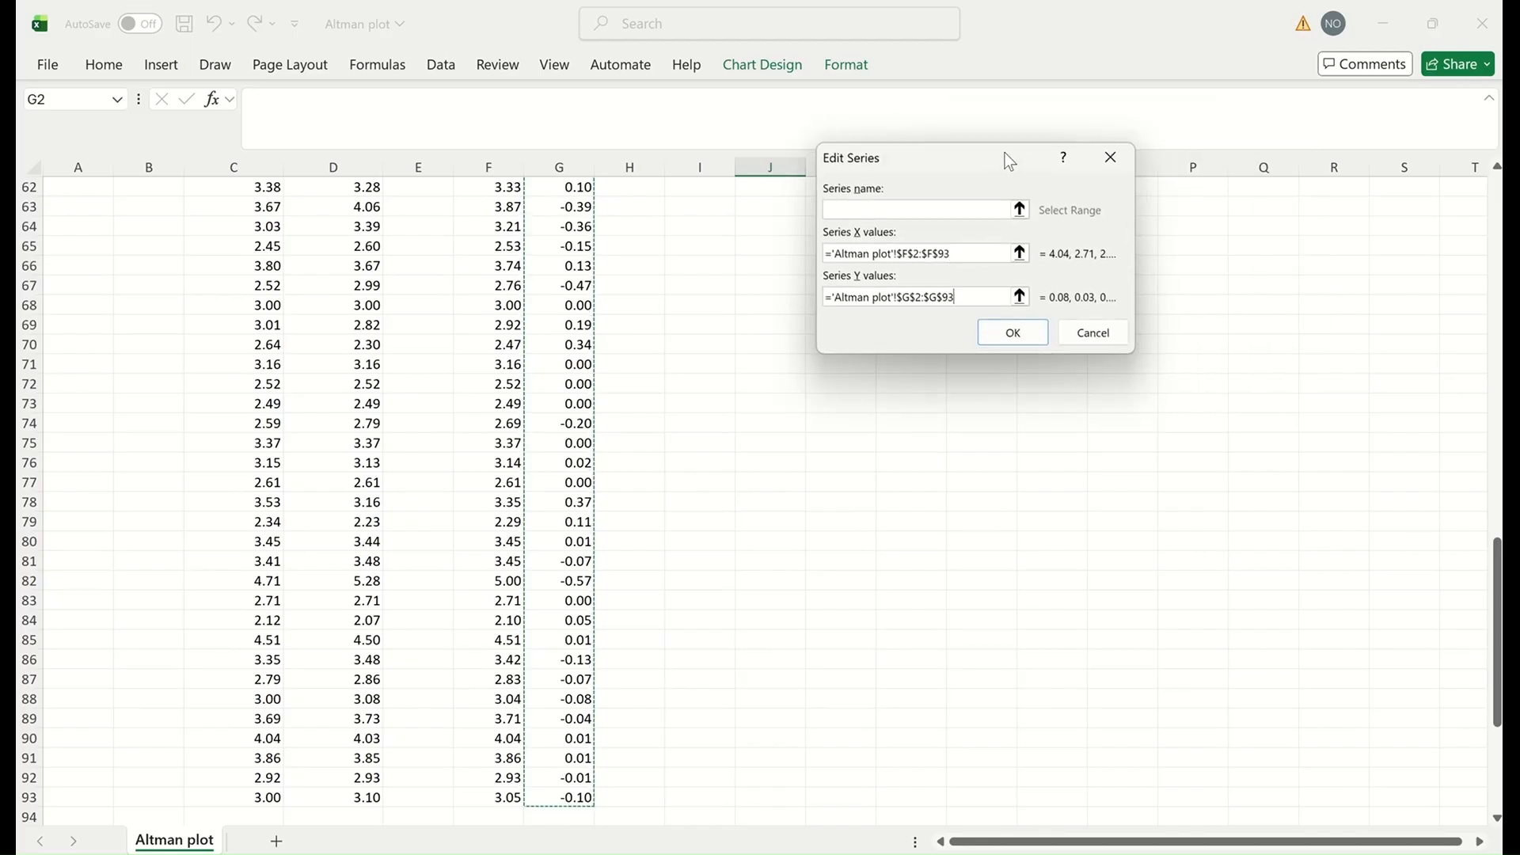
pyautogui.click(1011, 331)
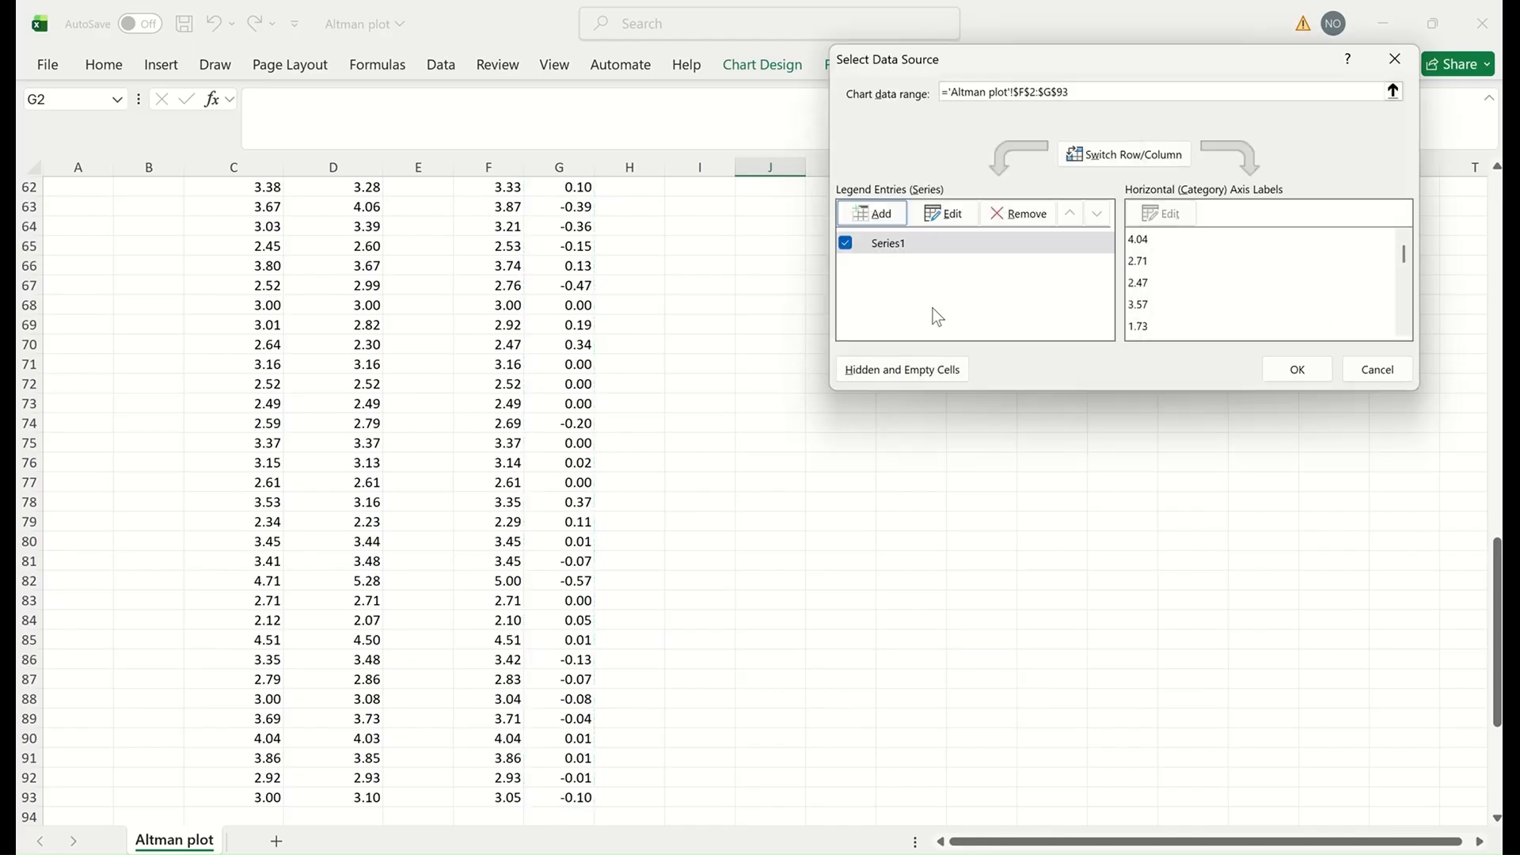
pyautogui.click(1297, 369)
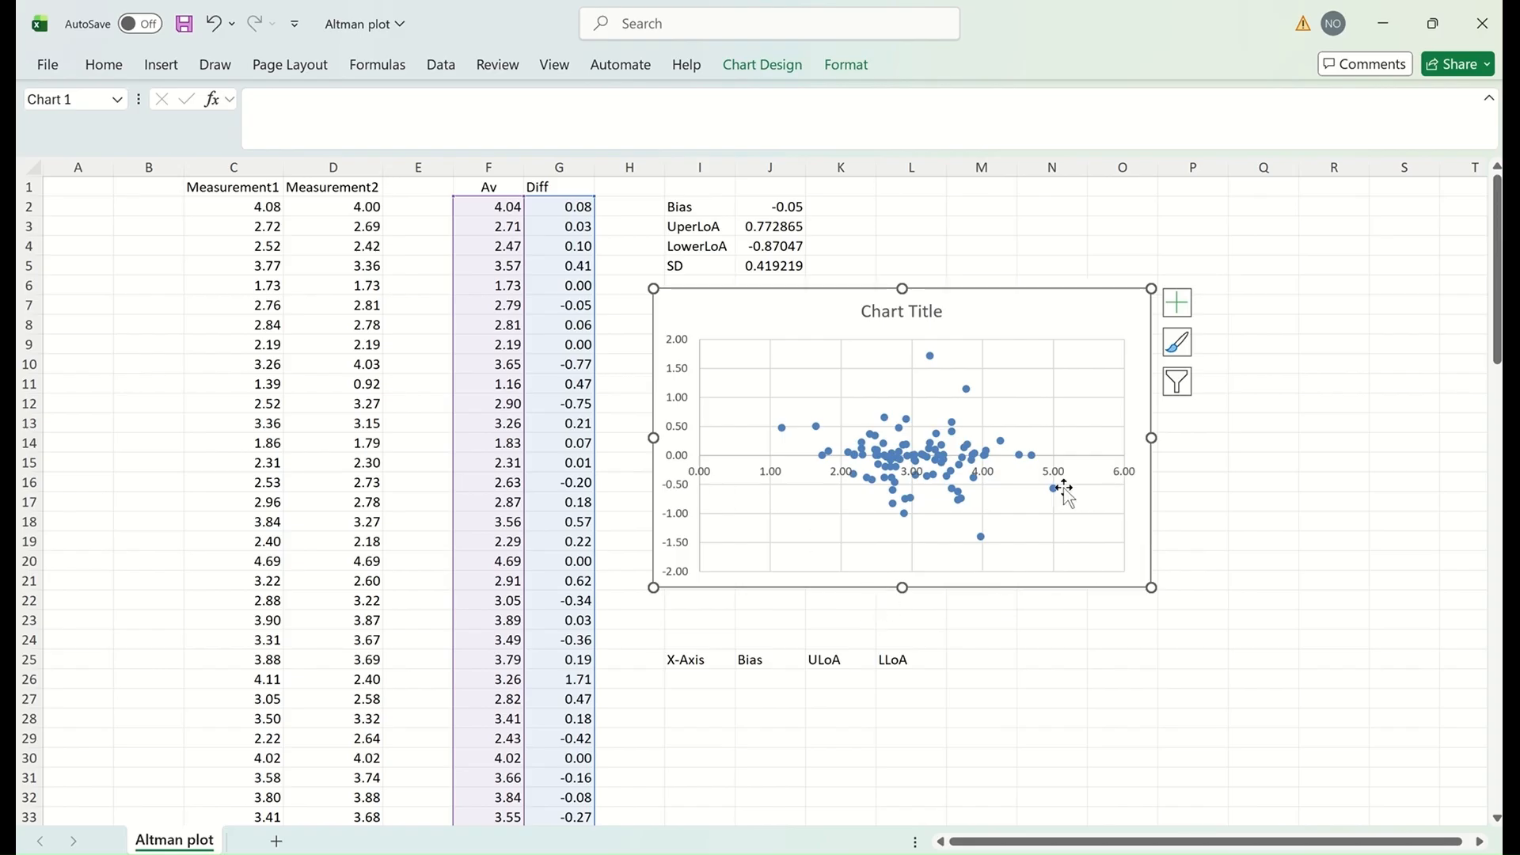
# - Delete the horizontal and vertical gridlines from the scatter chart
pyautogui.click(1078, 369)
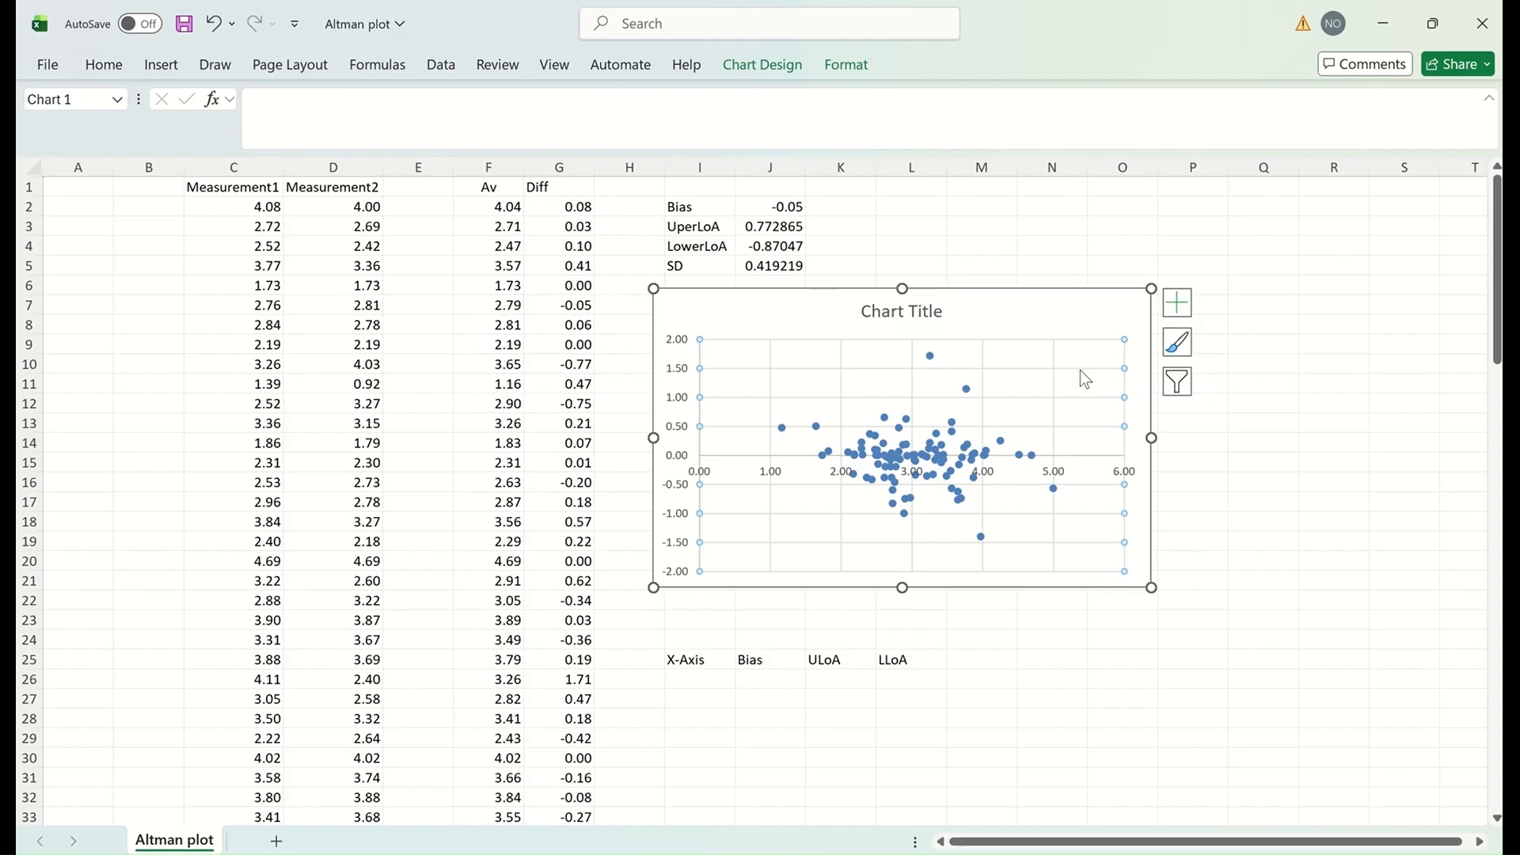
pyautogui.press('Escape')
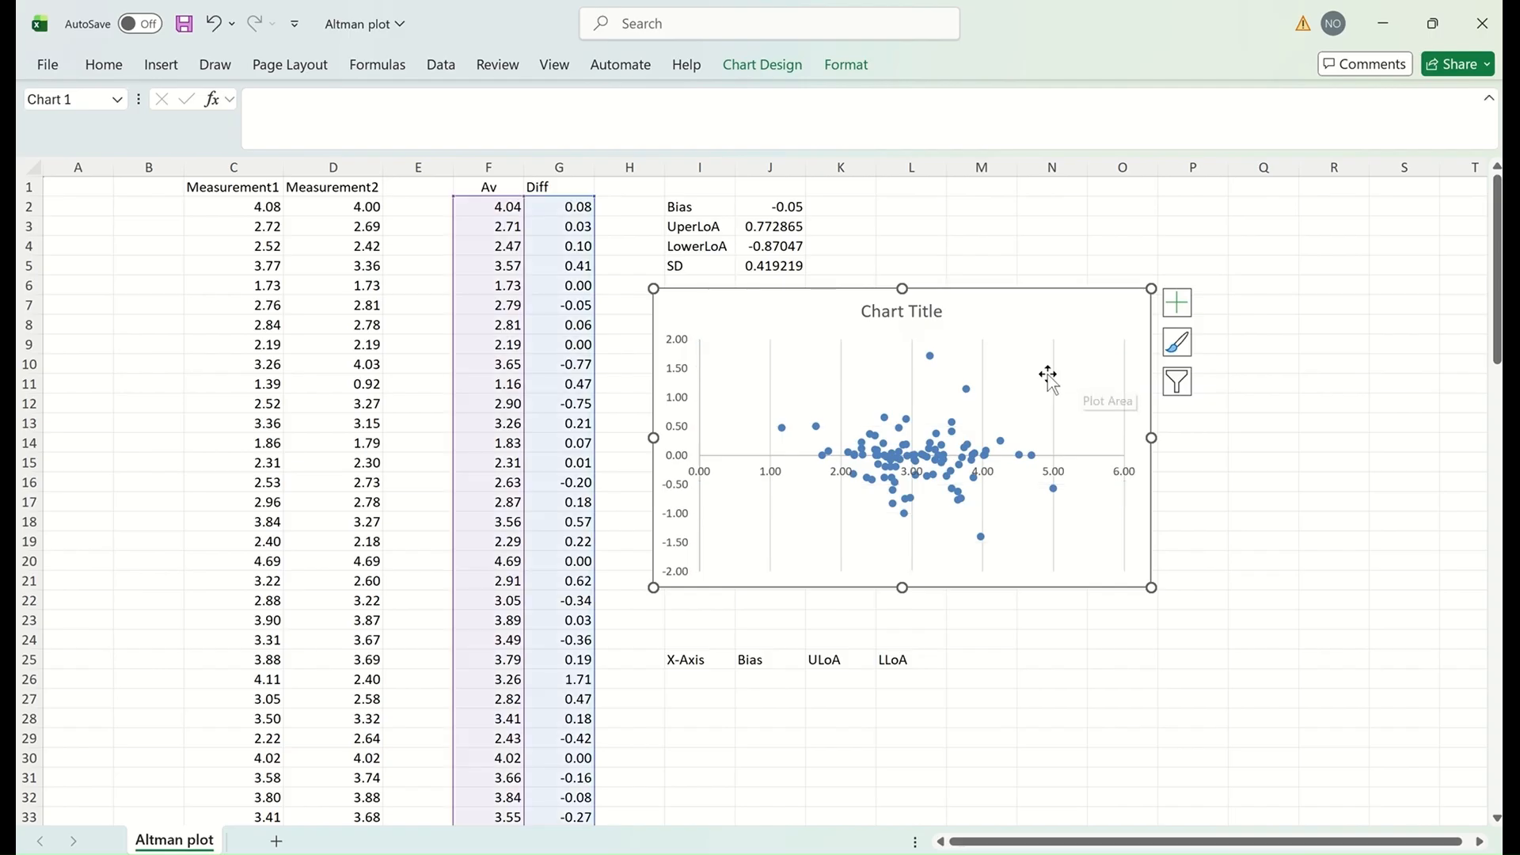
pyautogui.click(1054, 365)
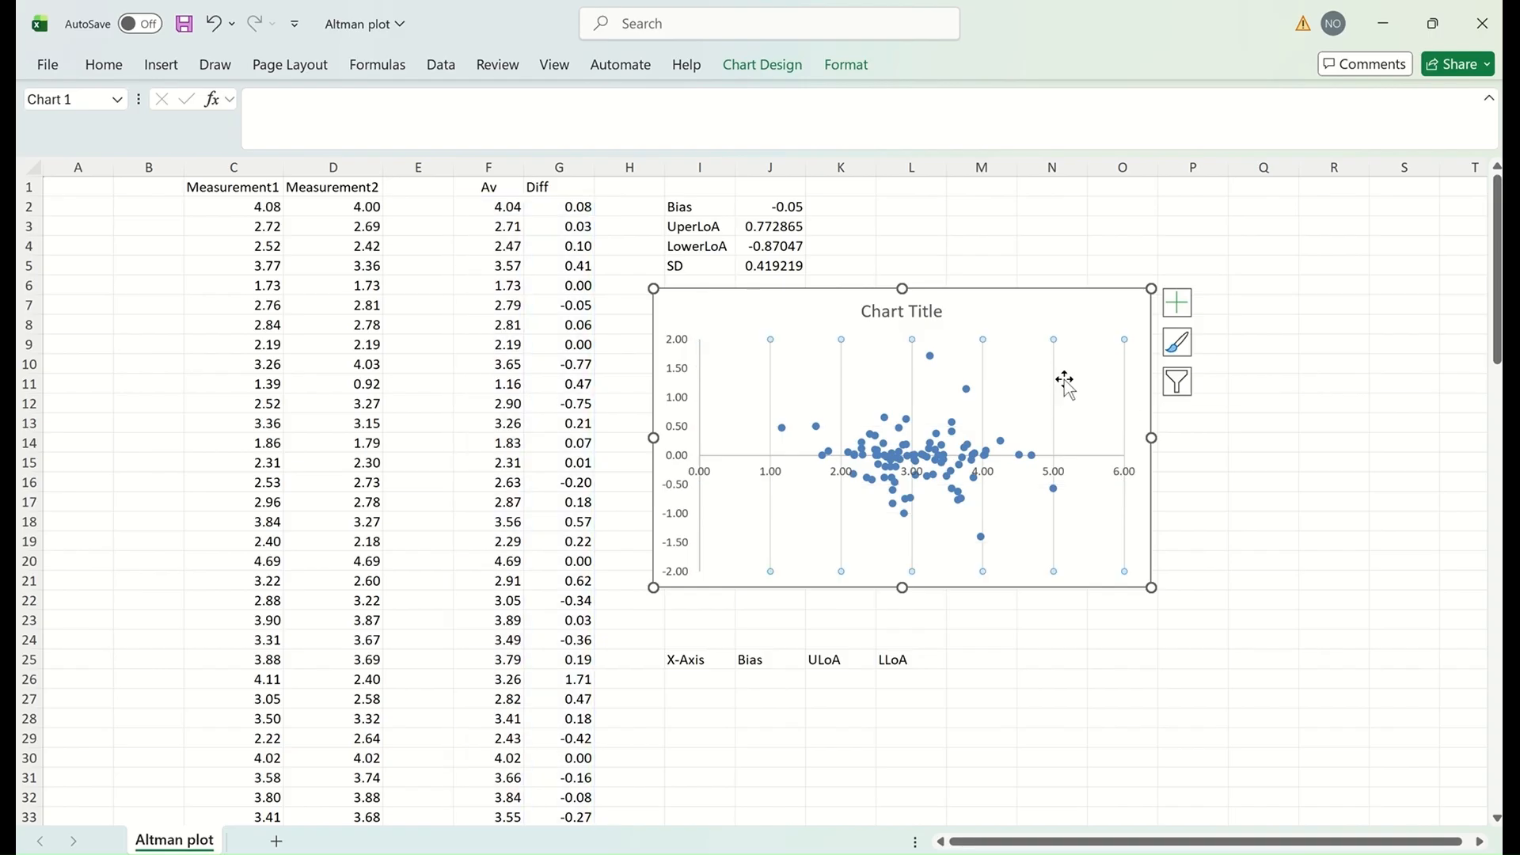
pyautogui.press('Delete')
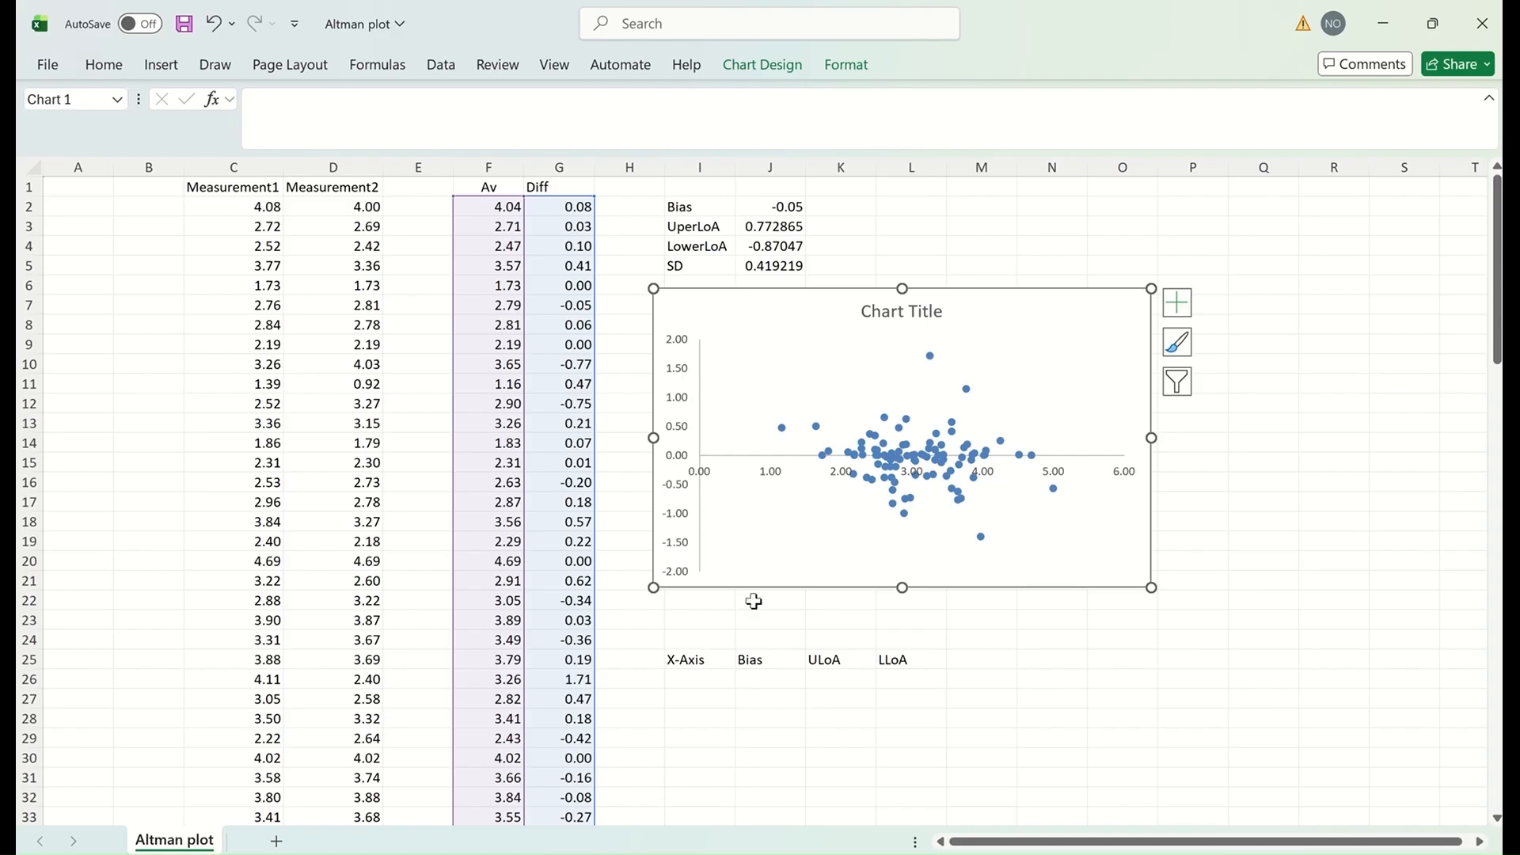
# - Format the chart's vertical axis so that the horizontal axis crosses at axis value -2
pyautogui.click(680, 409)
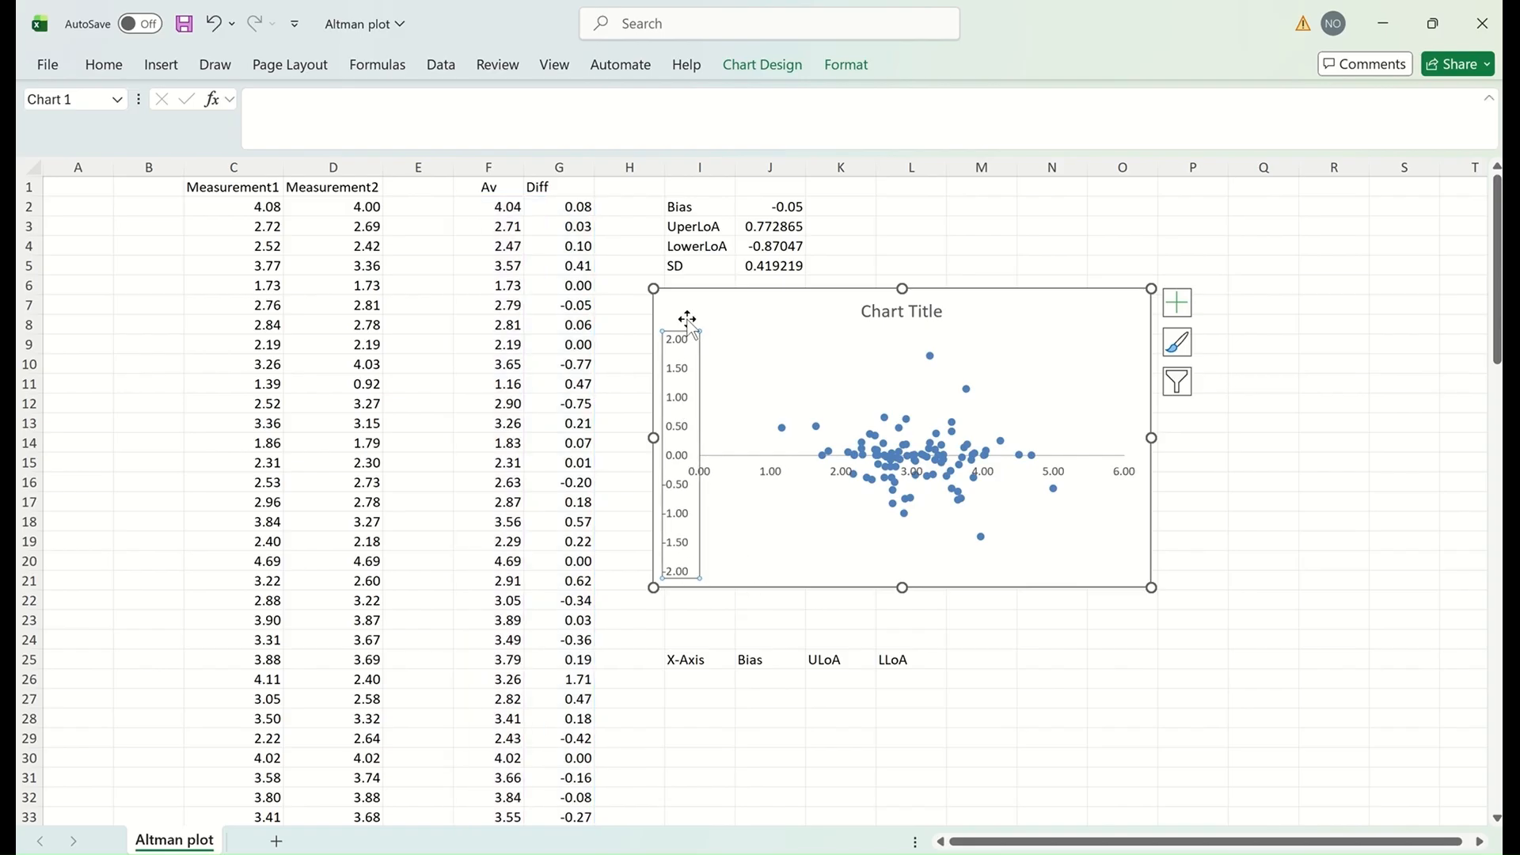
pyautogui.doubleClick(680, 376)
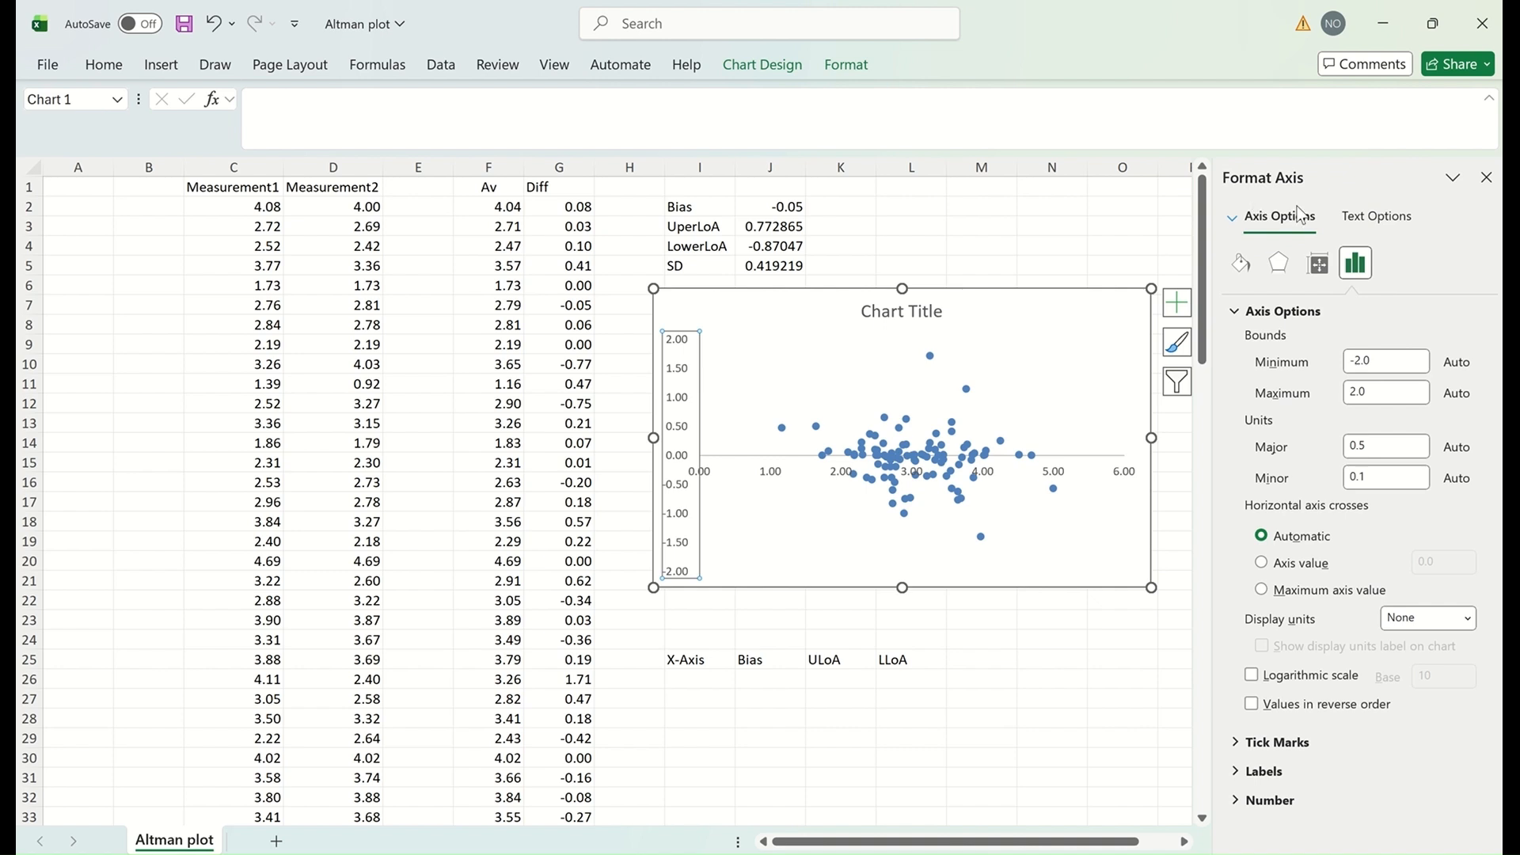
pyautogui.click(1299, 563)
pyautogui.press('Tab')
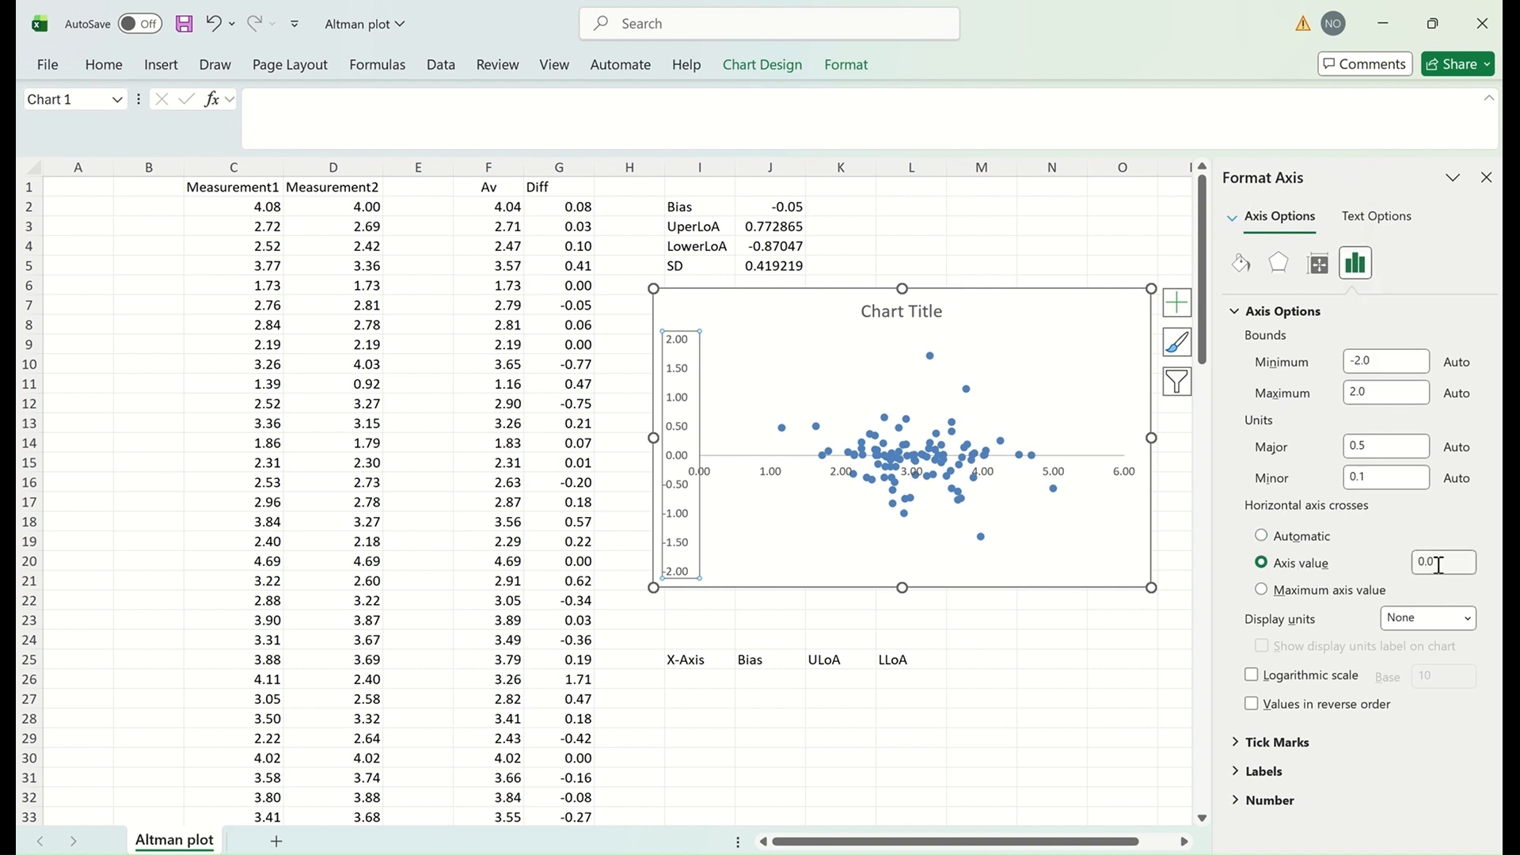
pyautogui.write('-')
pyautogui.press('Return')
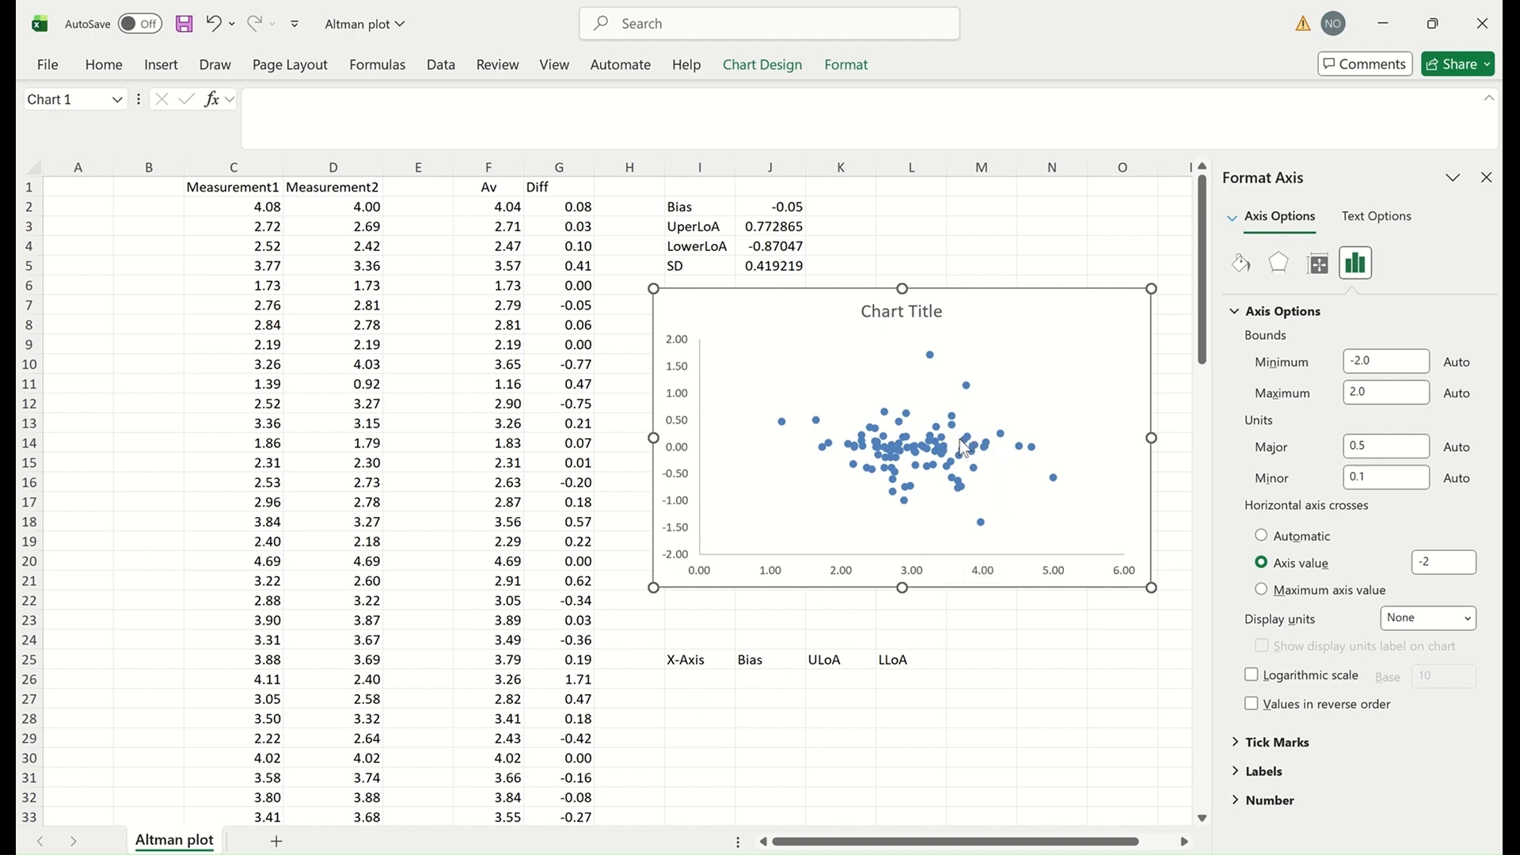
# - Enter 0 in I26 and 6 in I27 under the X-Axis heading
pyautogui.moveTo(964, 446)
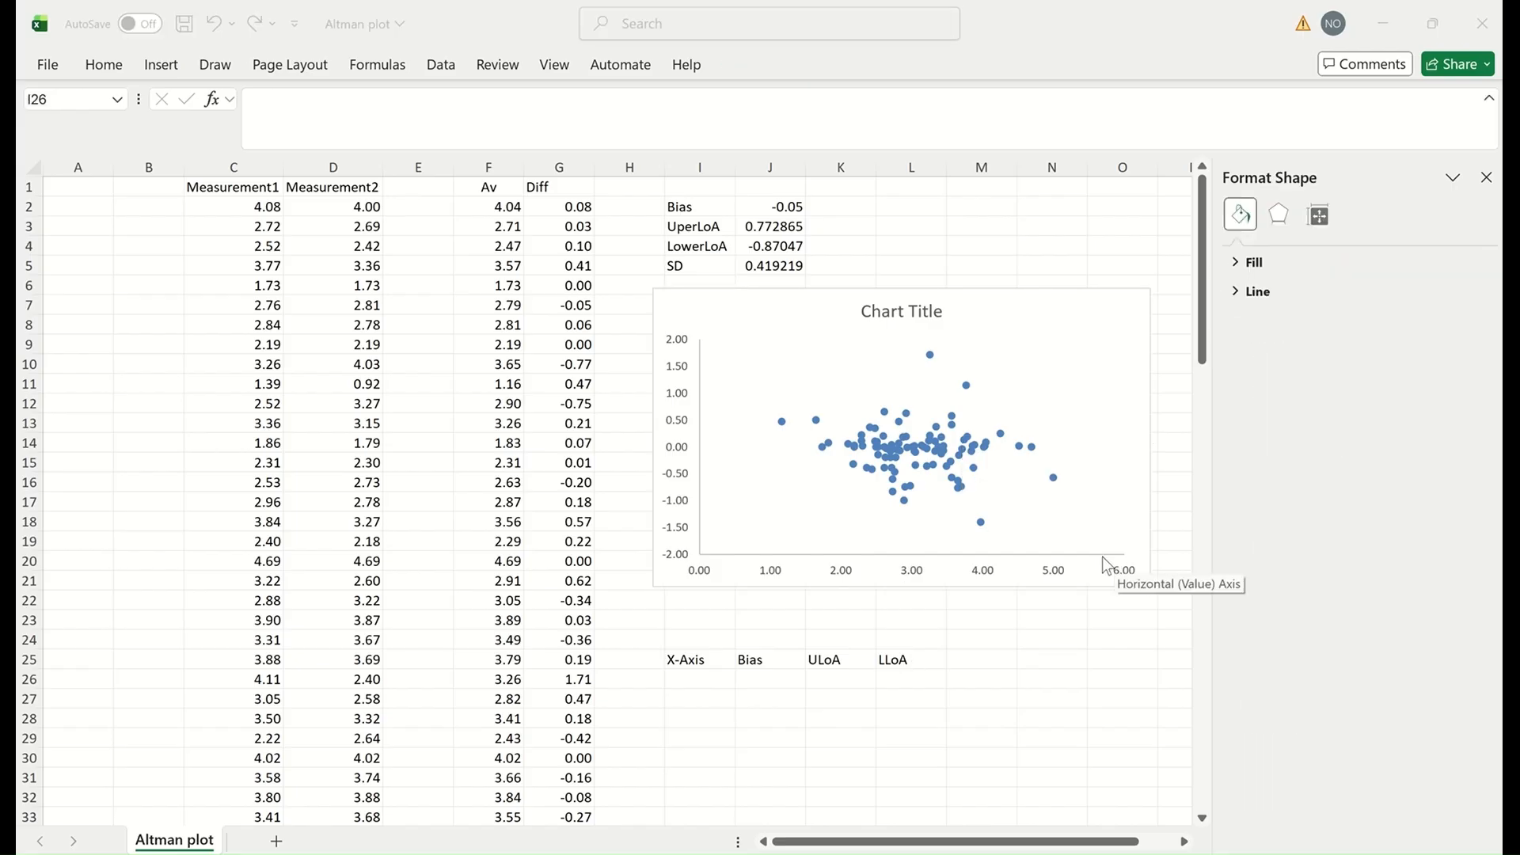
pyautogui.click(694, 680)
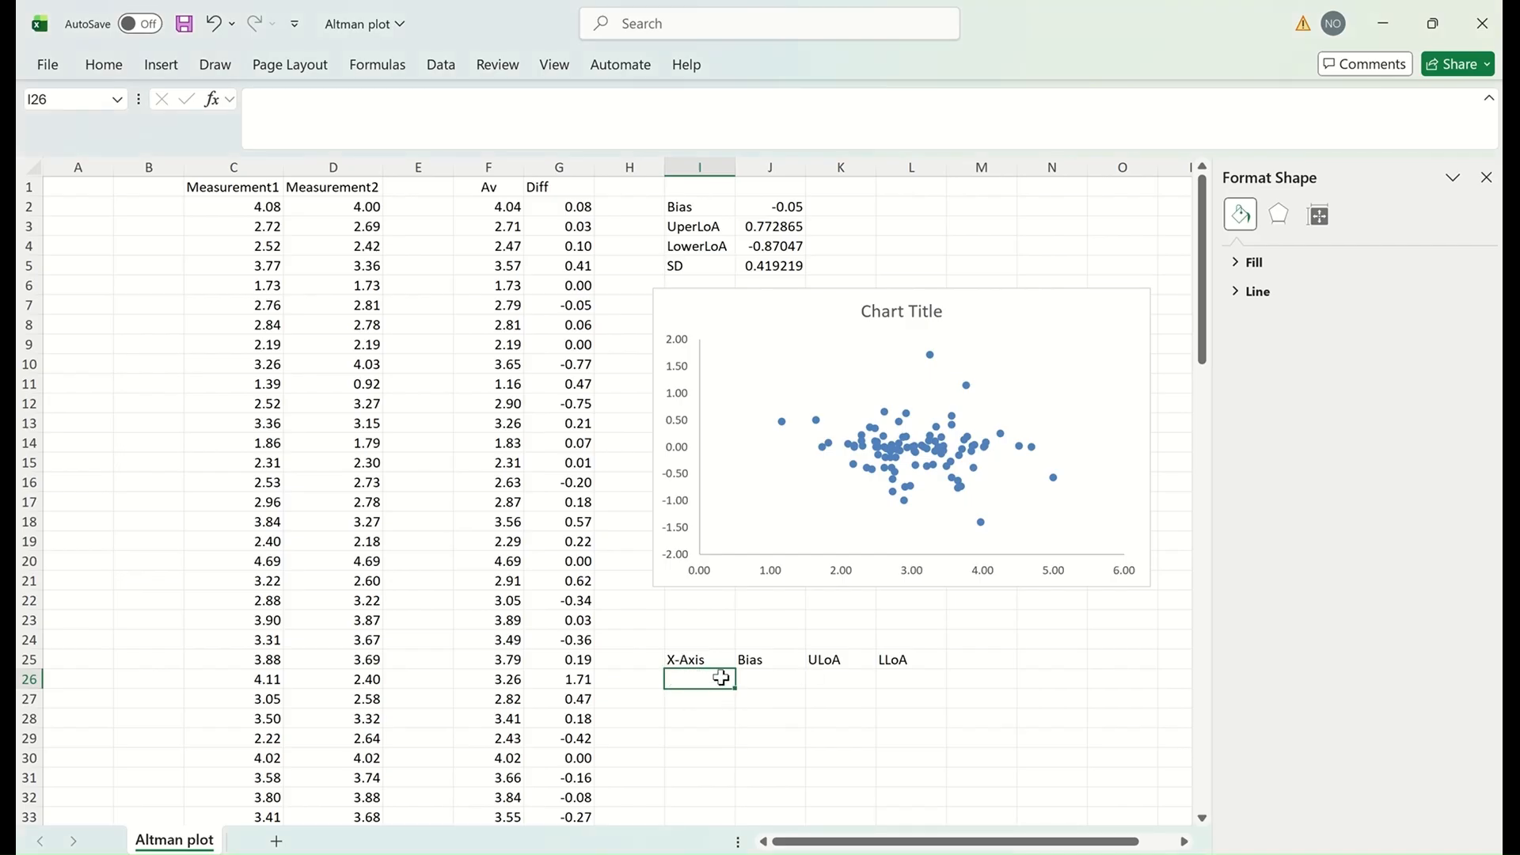
pyautogui.write('0')
pyautogui.press('Return')
pyautogui.write('6')
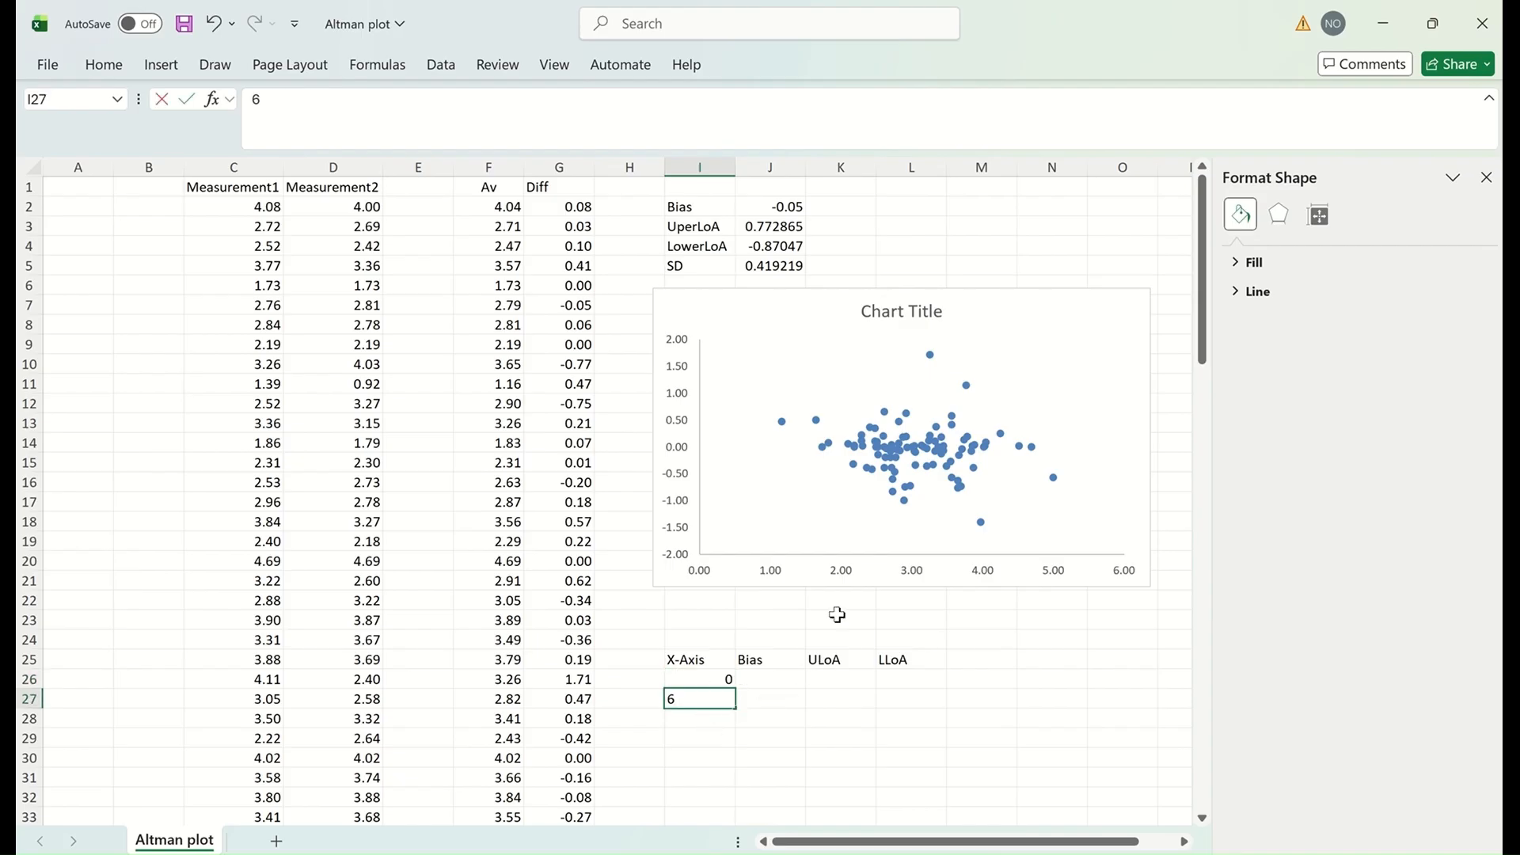
pyautogui.click(677, 736)
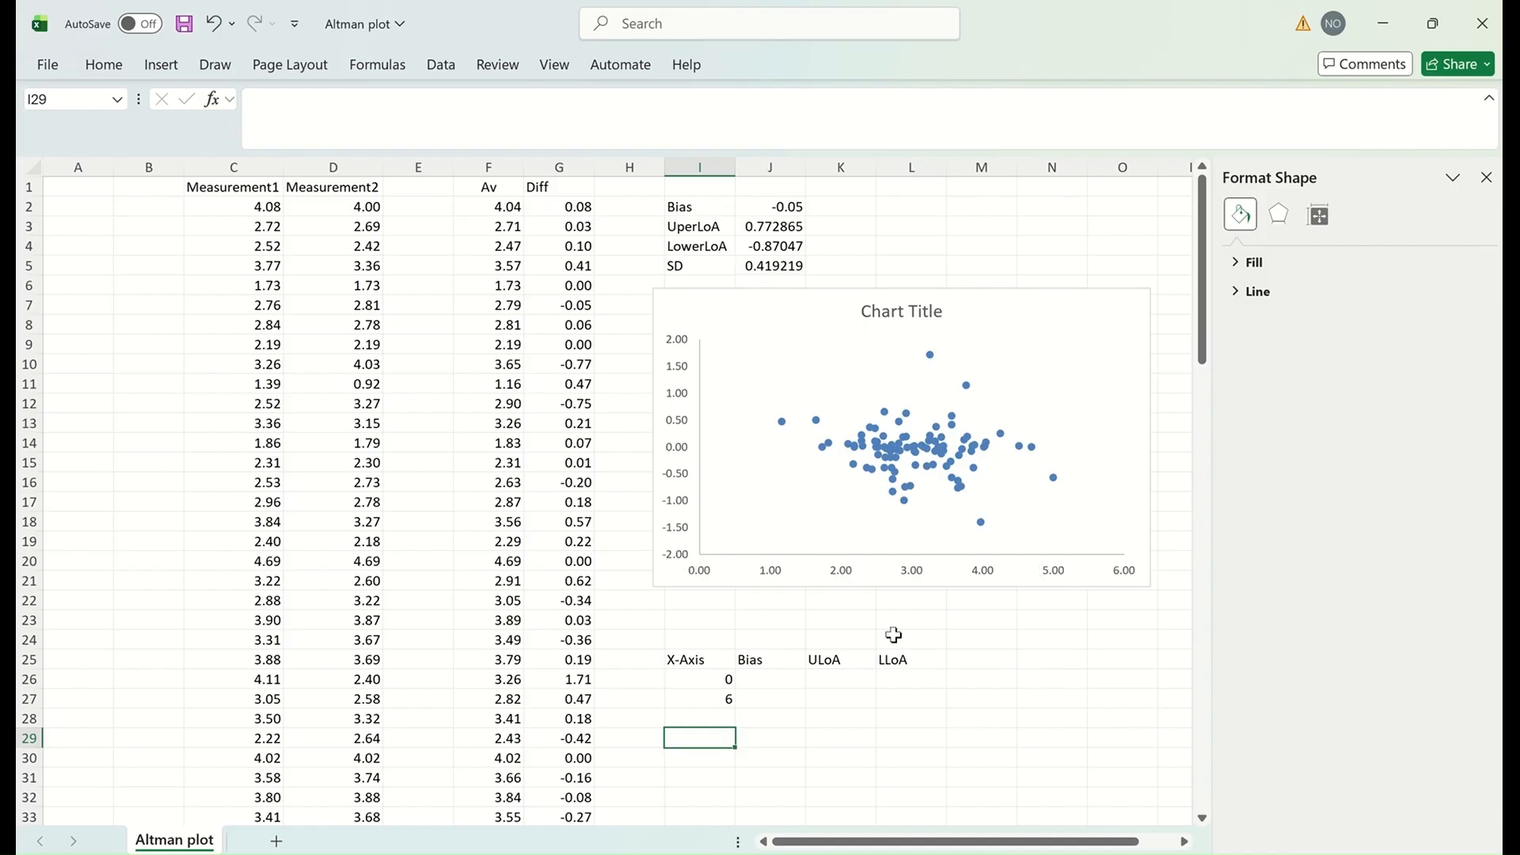
# - Copy the bias from J2 into J26 as a value only and fill it down to J27
pyautogui.click(764, 681)
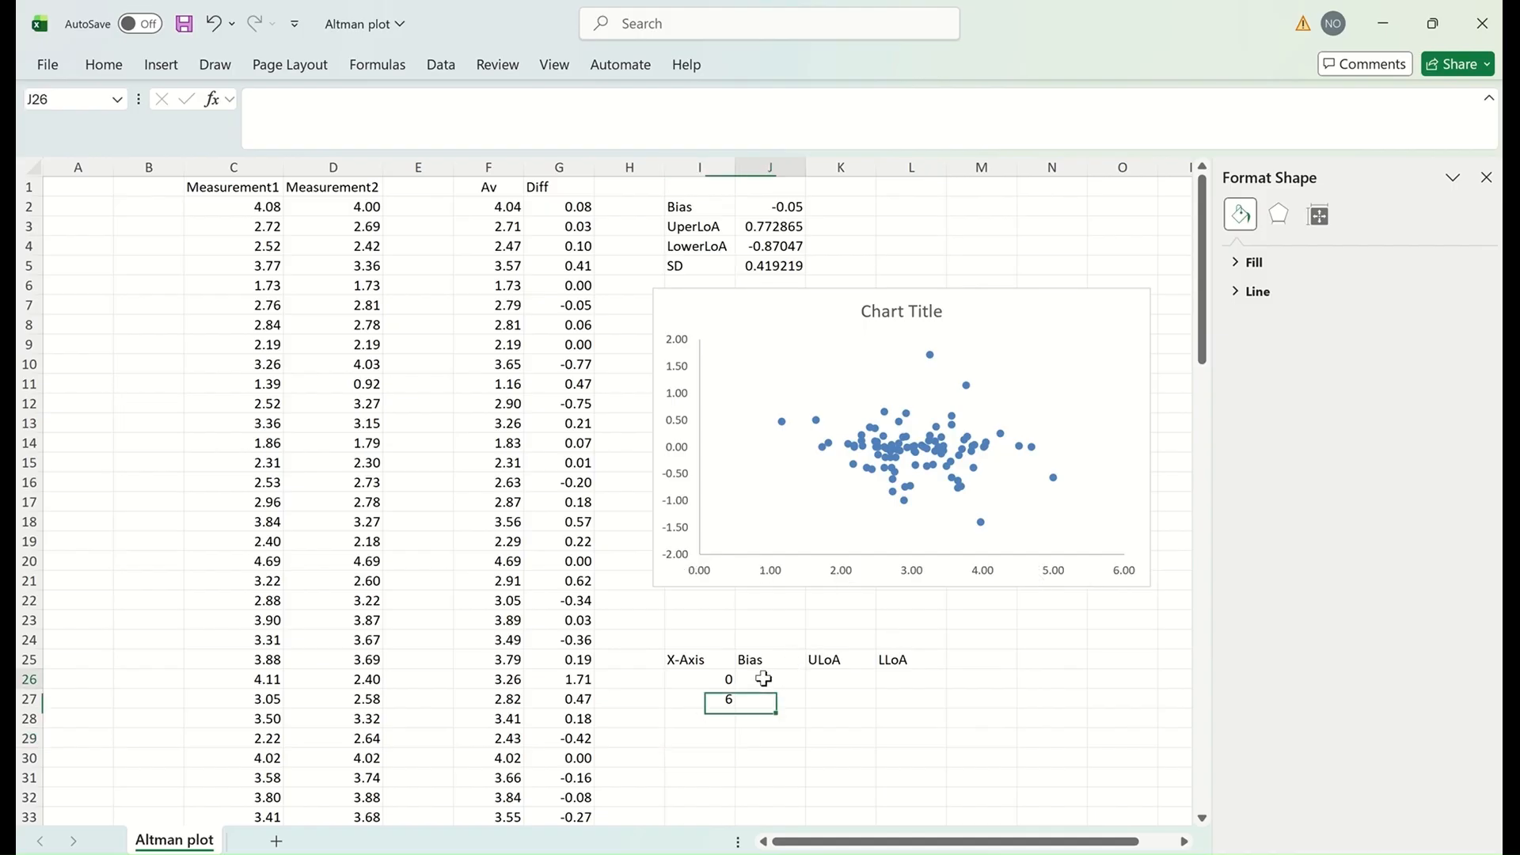
pyautogui.click(783, 205)
pyautogui.hotkey('ctrl', 'c')
pyautogui.click(778, 681)
pyautogui.rightClick(777, 681)
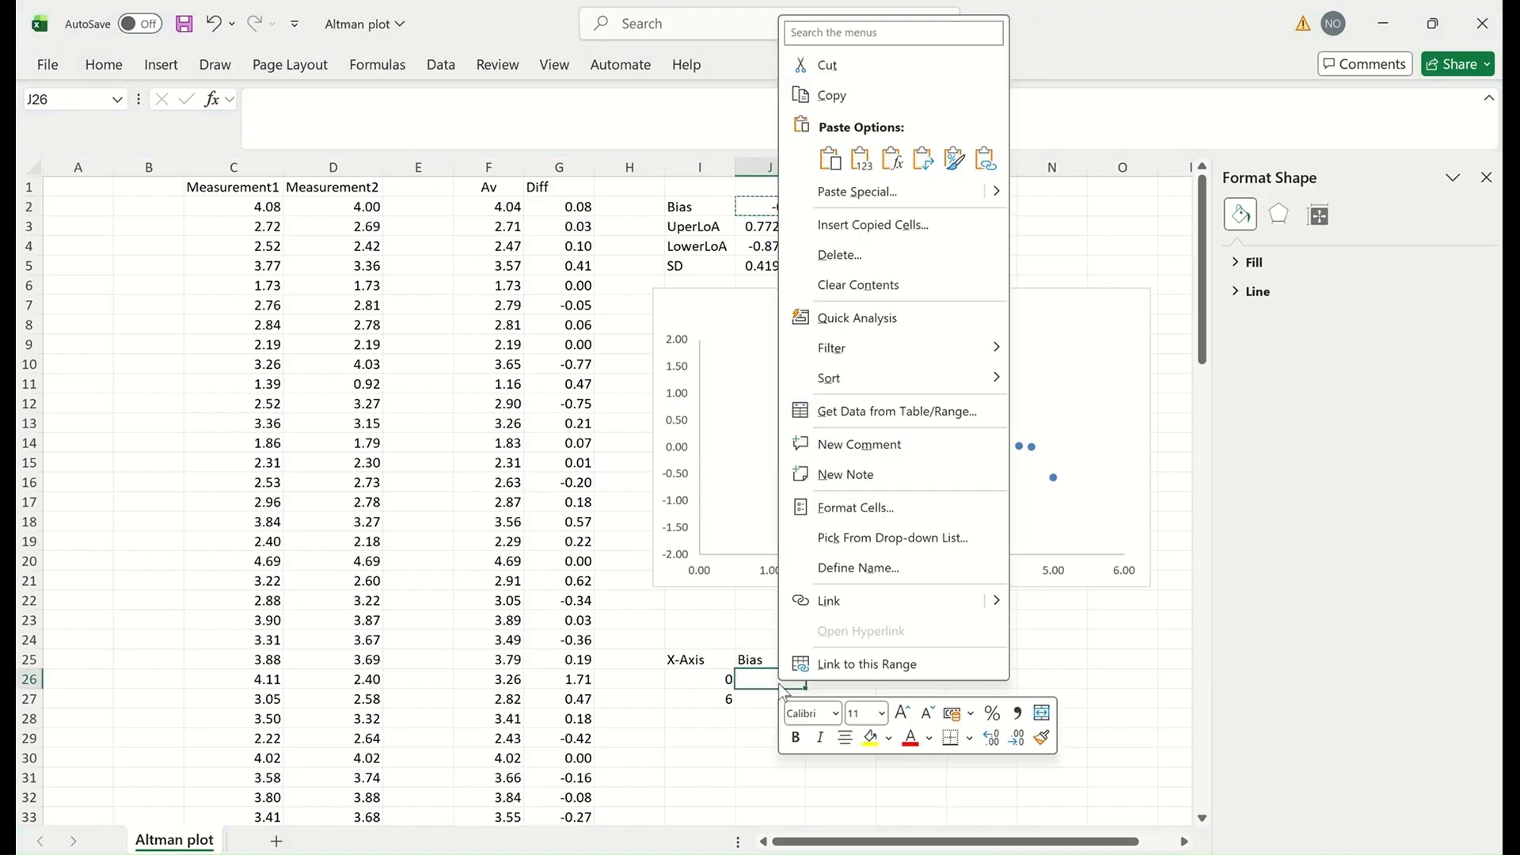
pyautogui.click(869, 163)
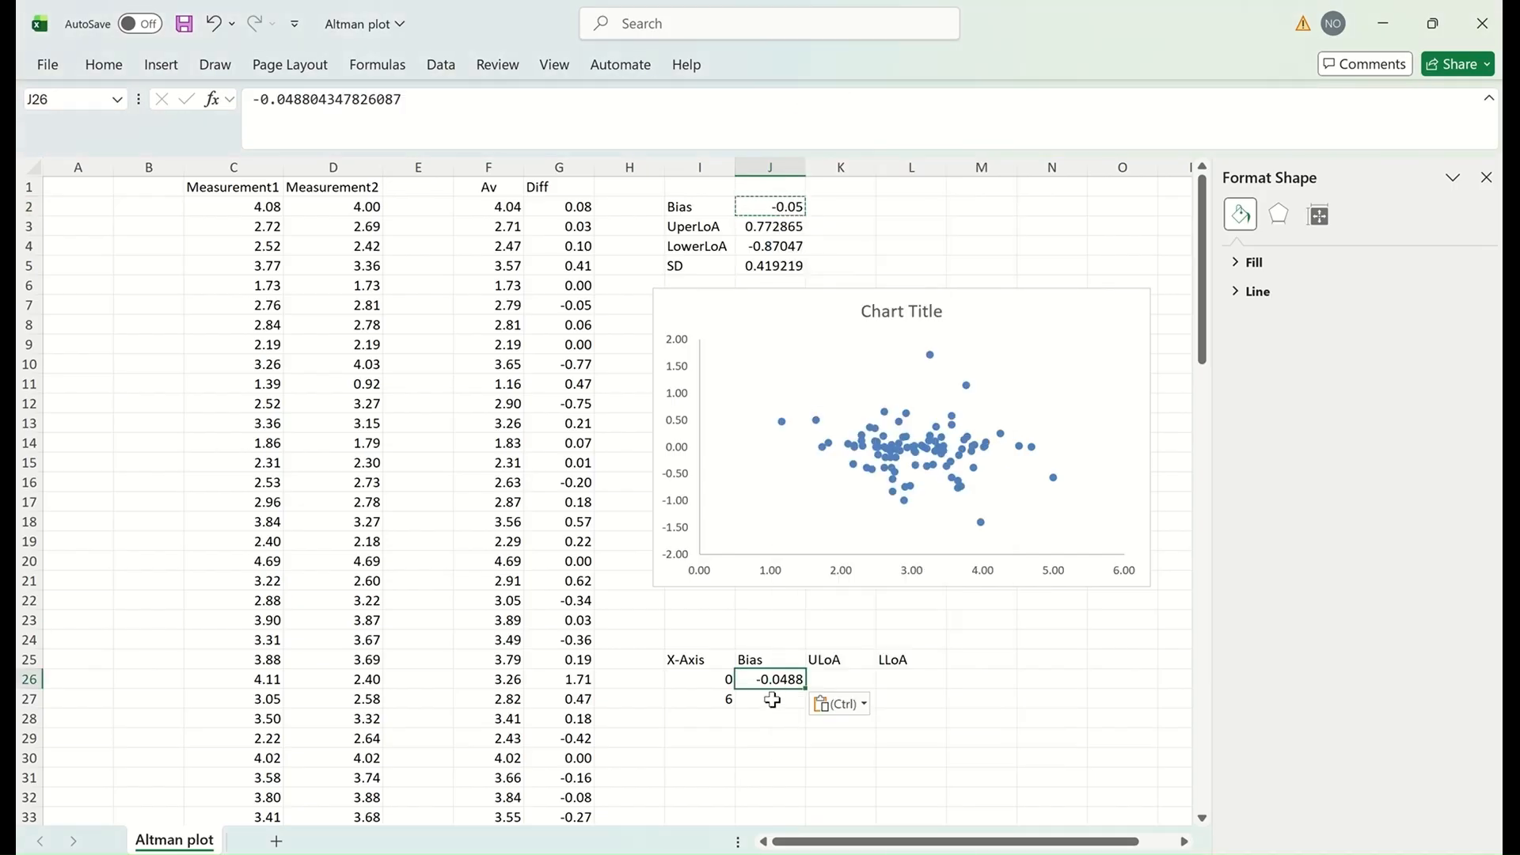
pyautogui.rightClick(774, 702)
pyautogui.click(749, 682)
pyautogui.click(799, 680)
pyautogui.moveTo(804, 687); pyautogui.dragTo(806, 709)
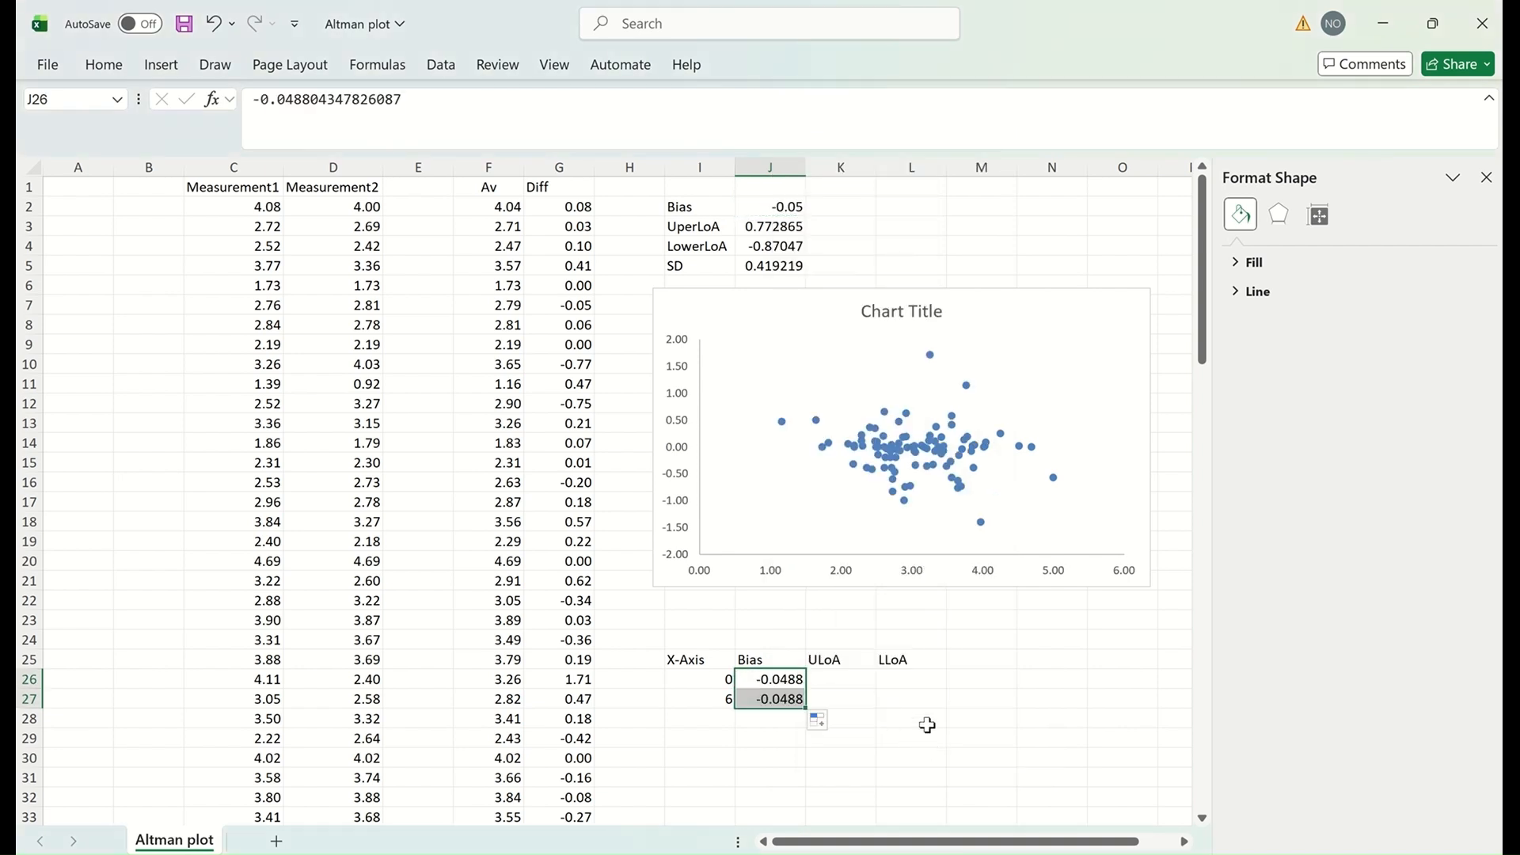
# - Copy the upper limit of agreement from J3 into K26:K27 under ULoA as values only
pyautogui.click(837, 683)
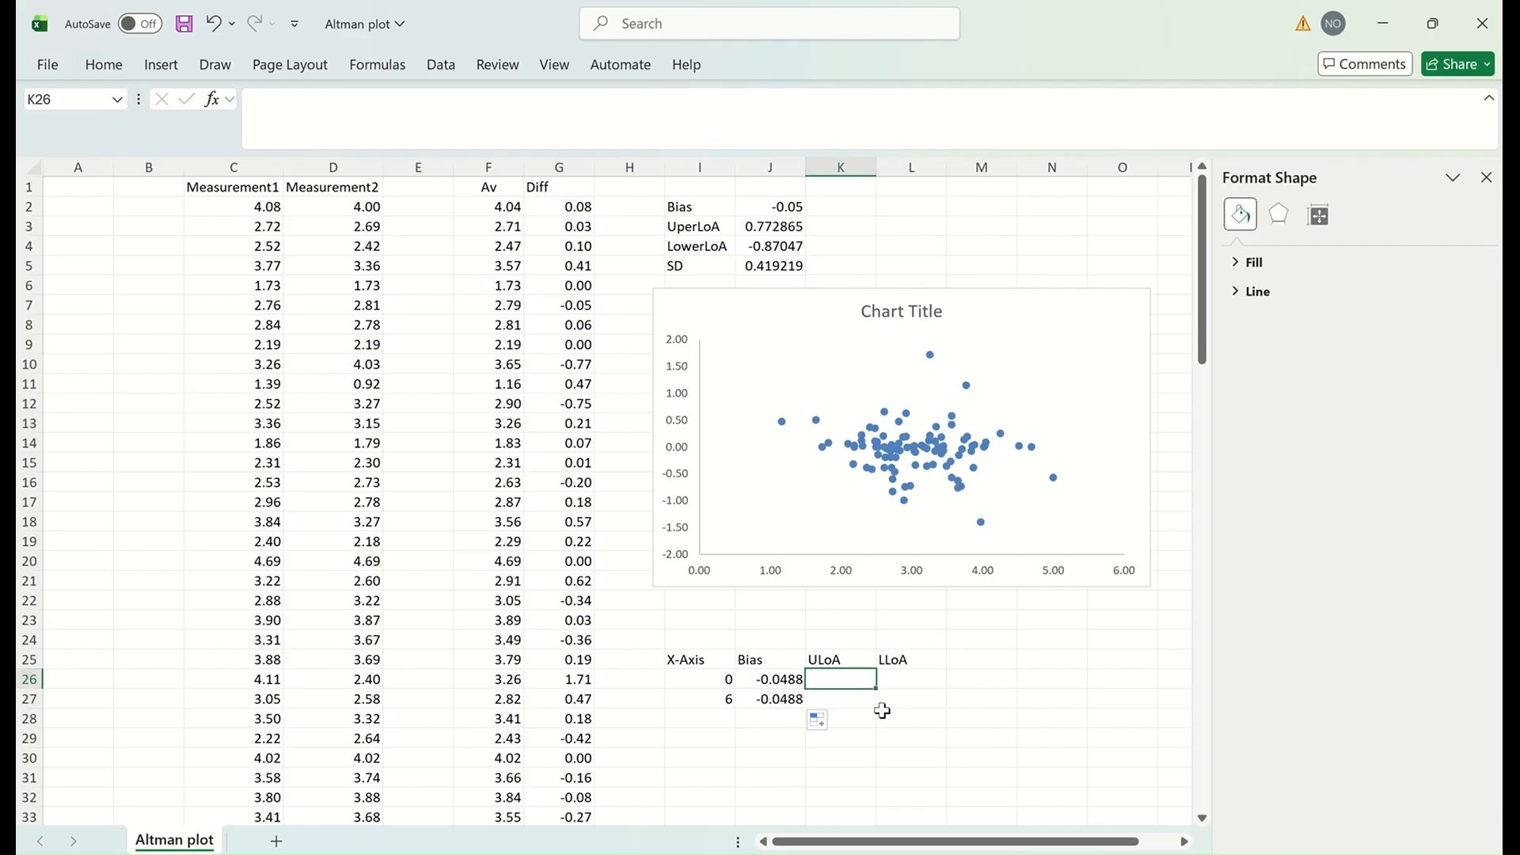
pyautogui.click(782, 229)
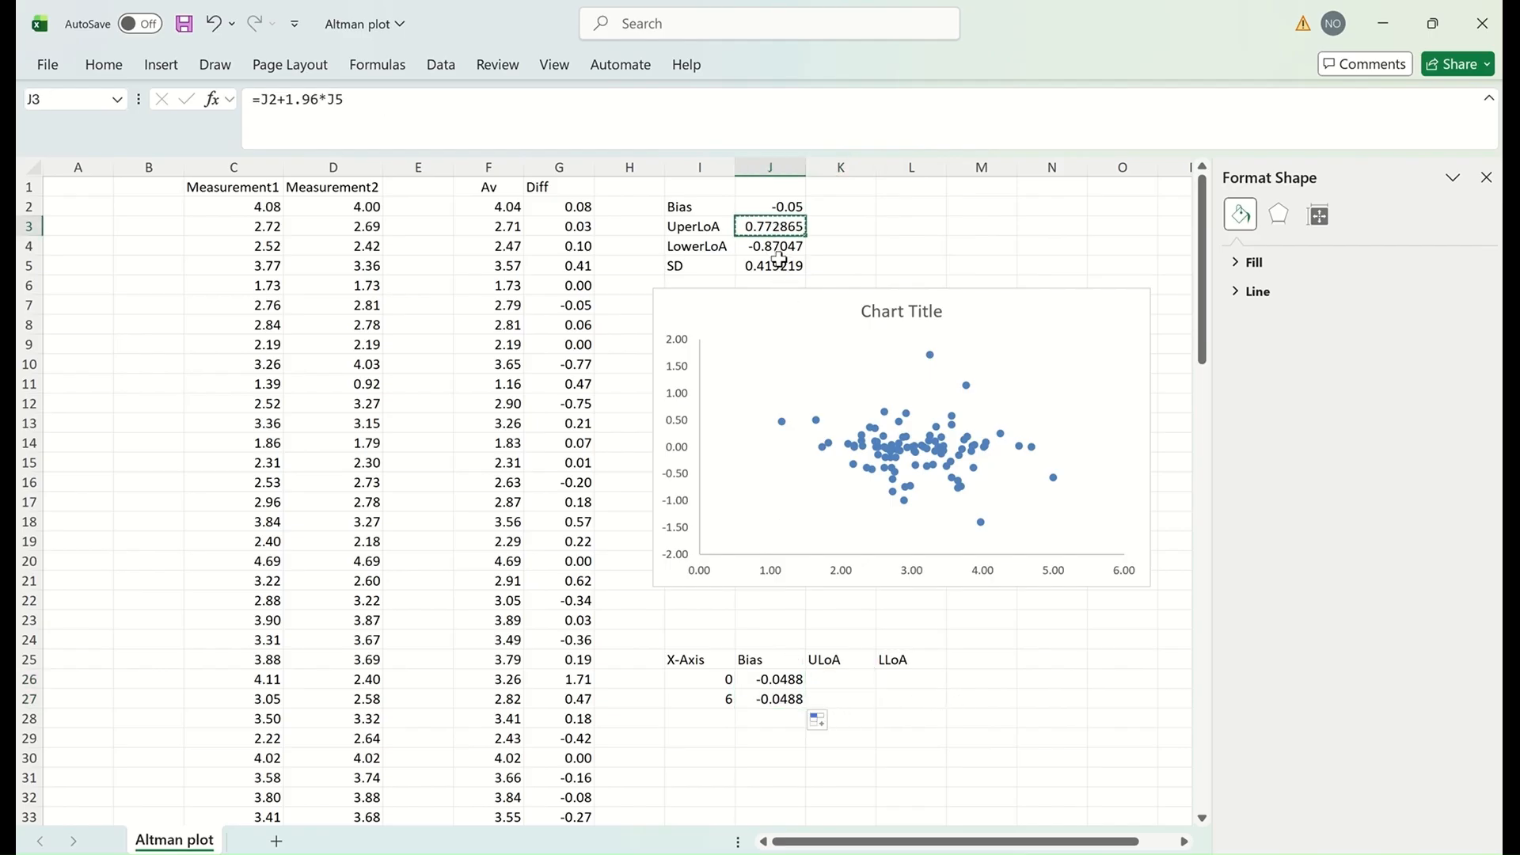
pyautogui.moveTo(846, 677); pyautogui.dragTo(848, 694)
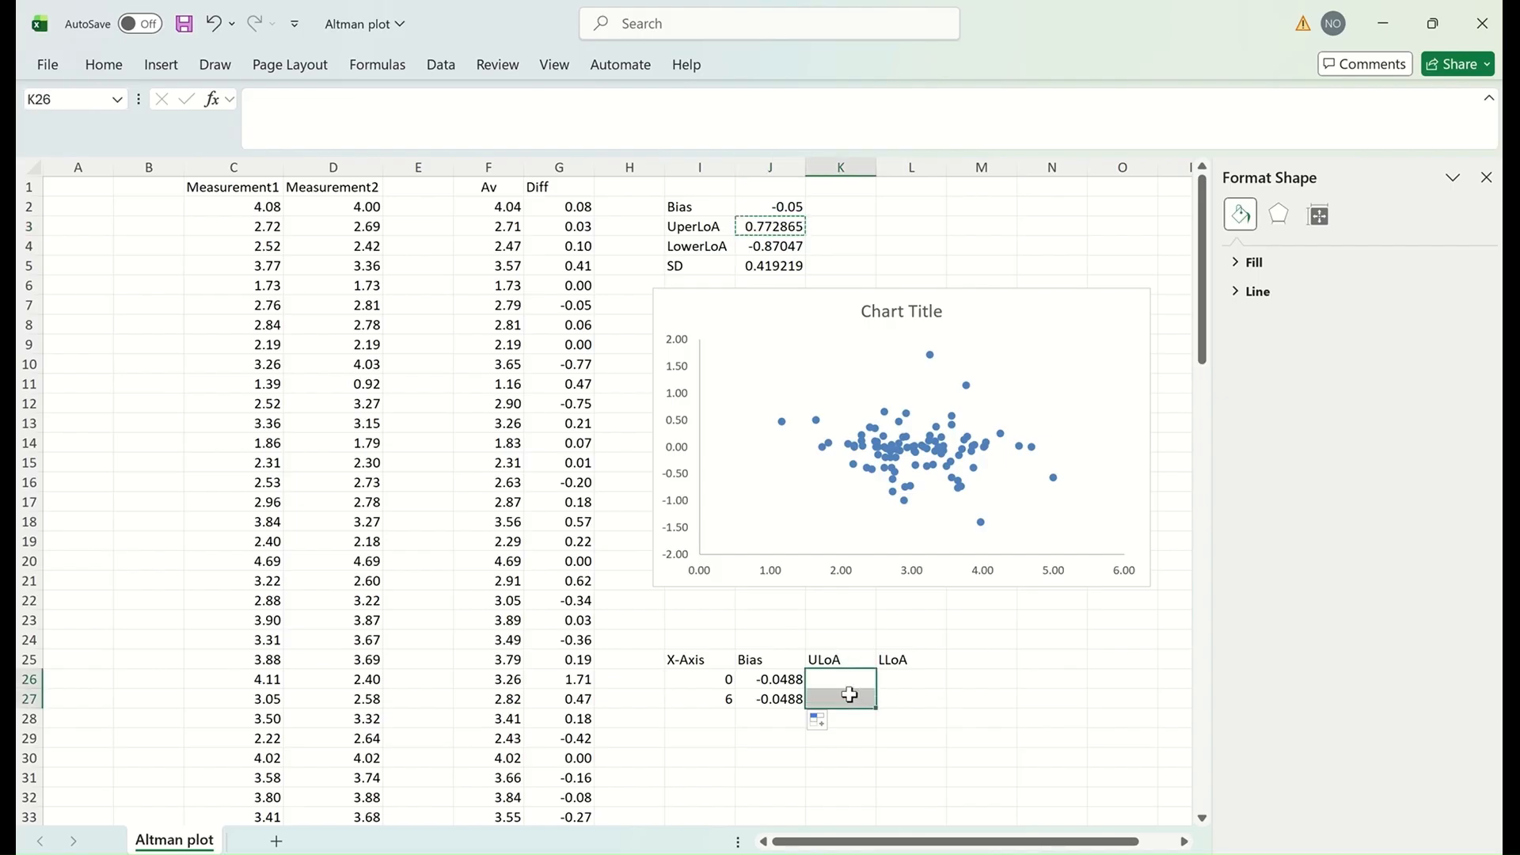
pyautogui.rightClick(843, 693)
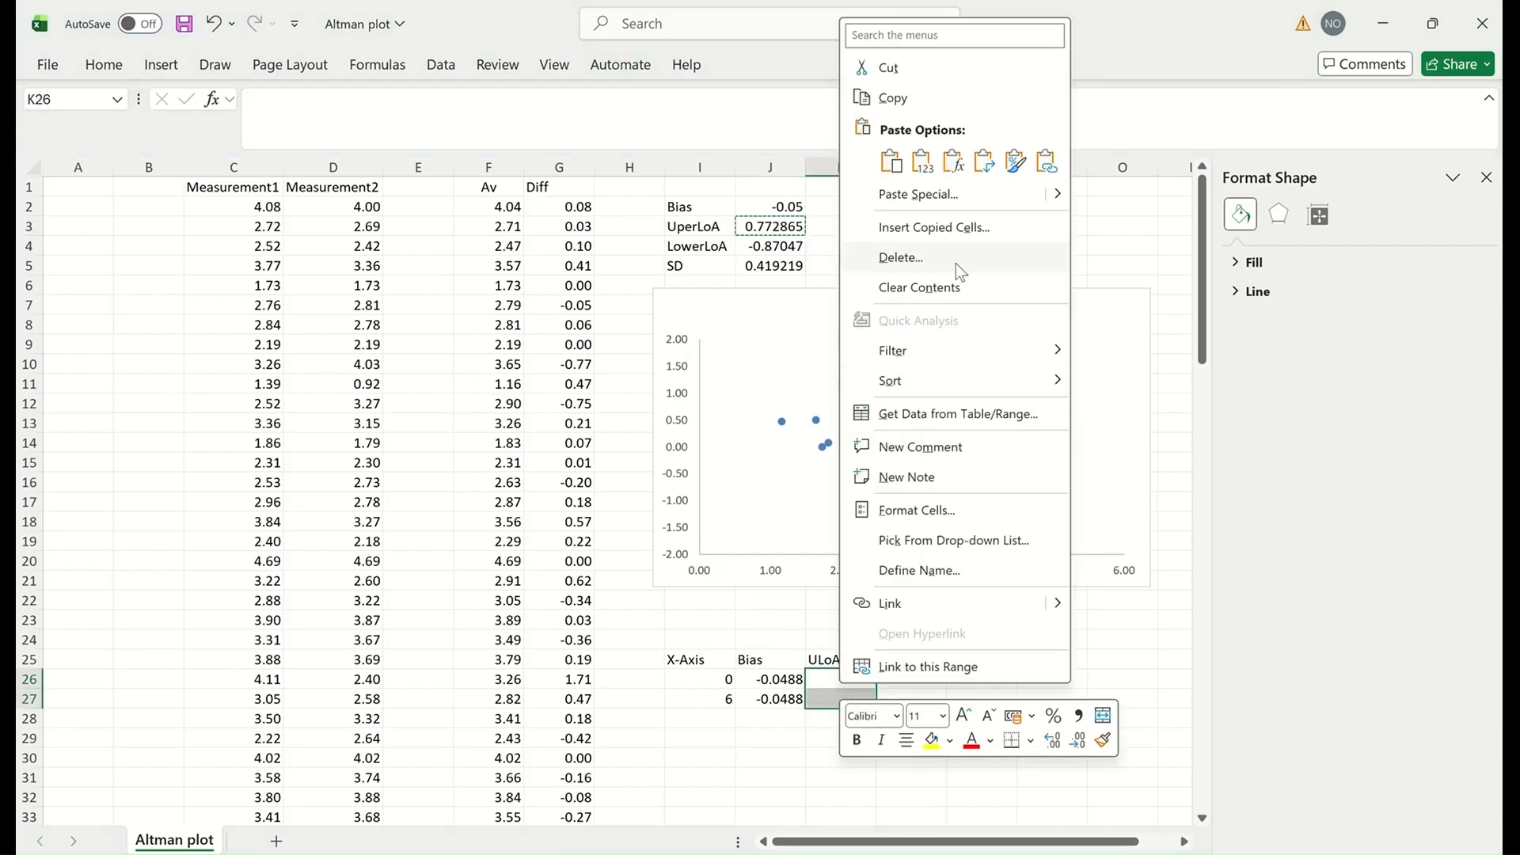
pyautogui.click(908, 156)
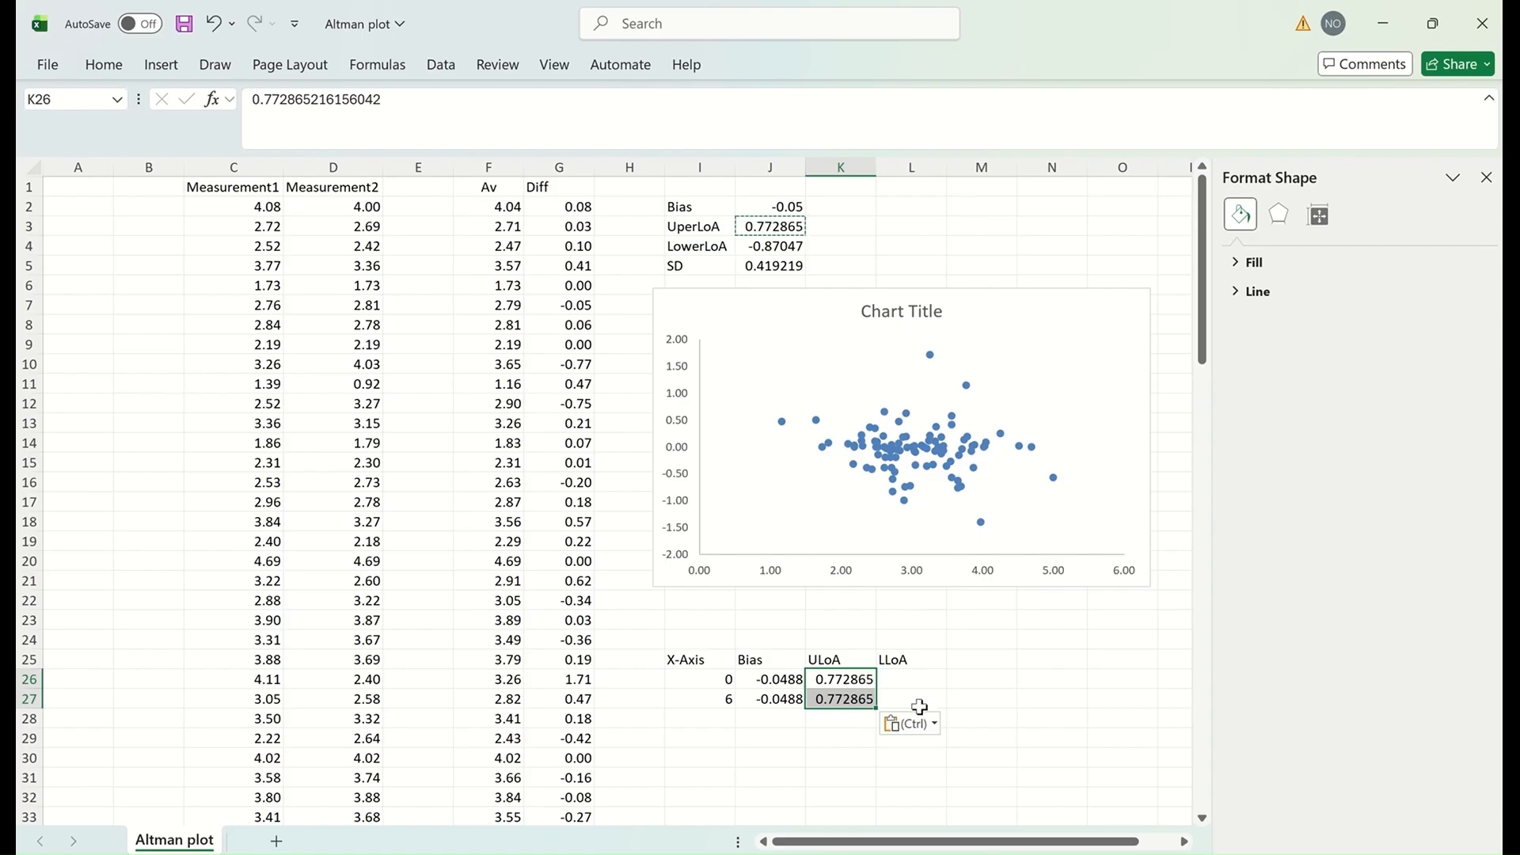
# - Copy the lower limit of agreement from J4 into L26 as a value only and fill it down to L27
pyautogui.click(912, 679)
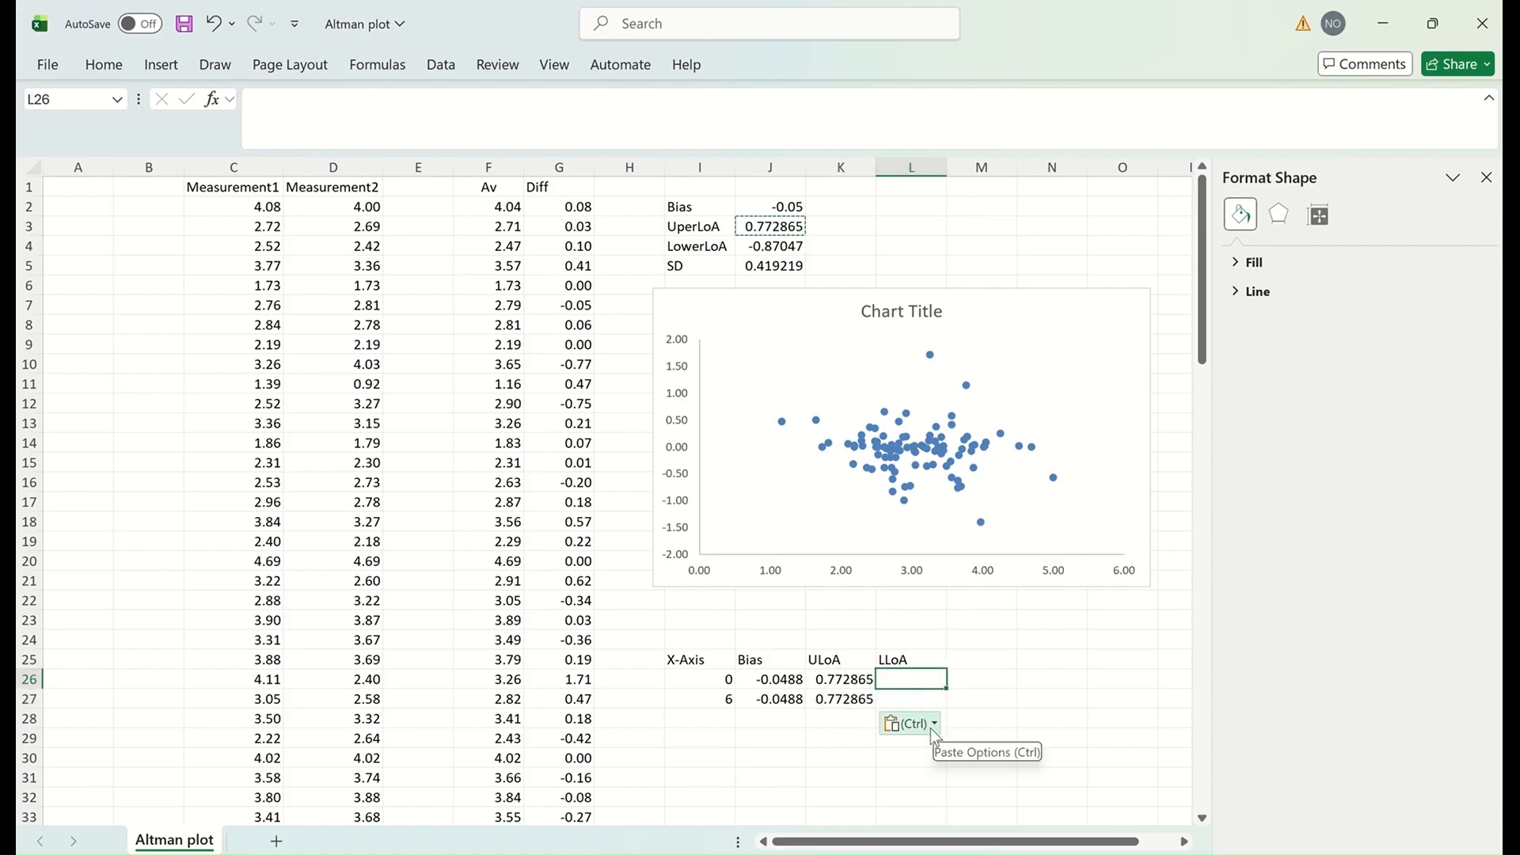
pyautogui.click(786, 247)
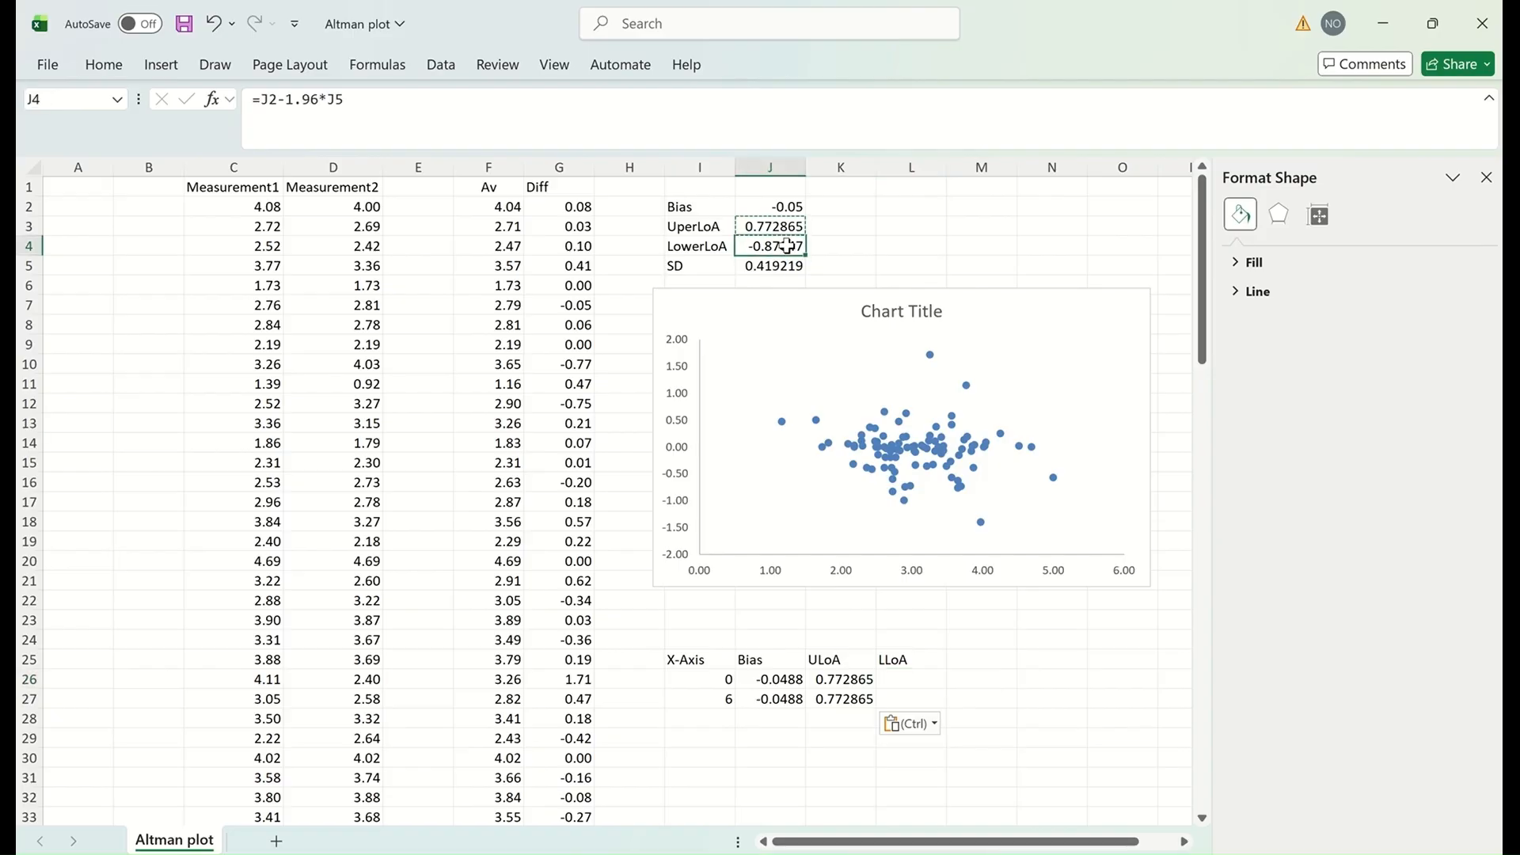
pyautogui.hotkey('ctrl', 'c')
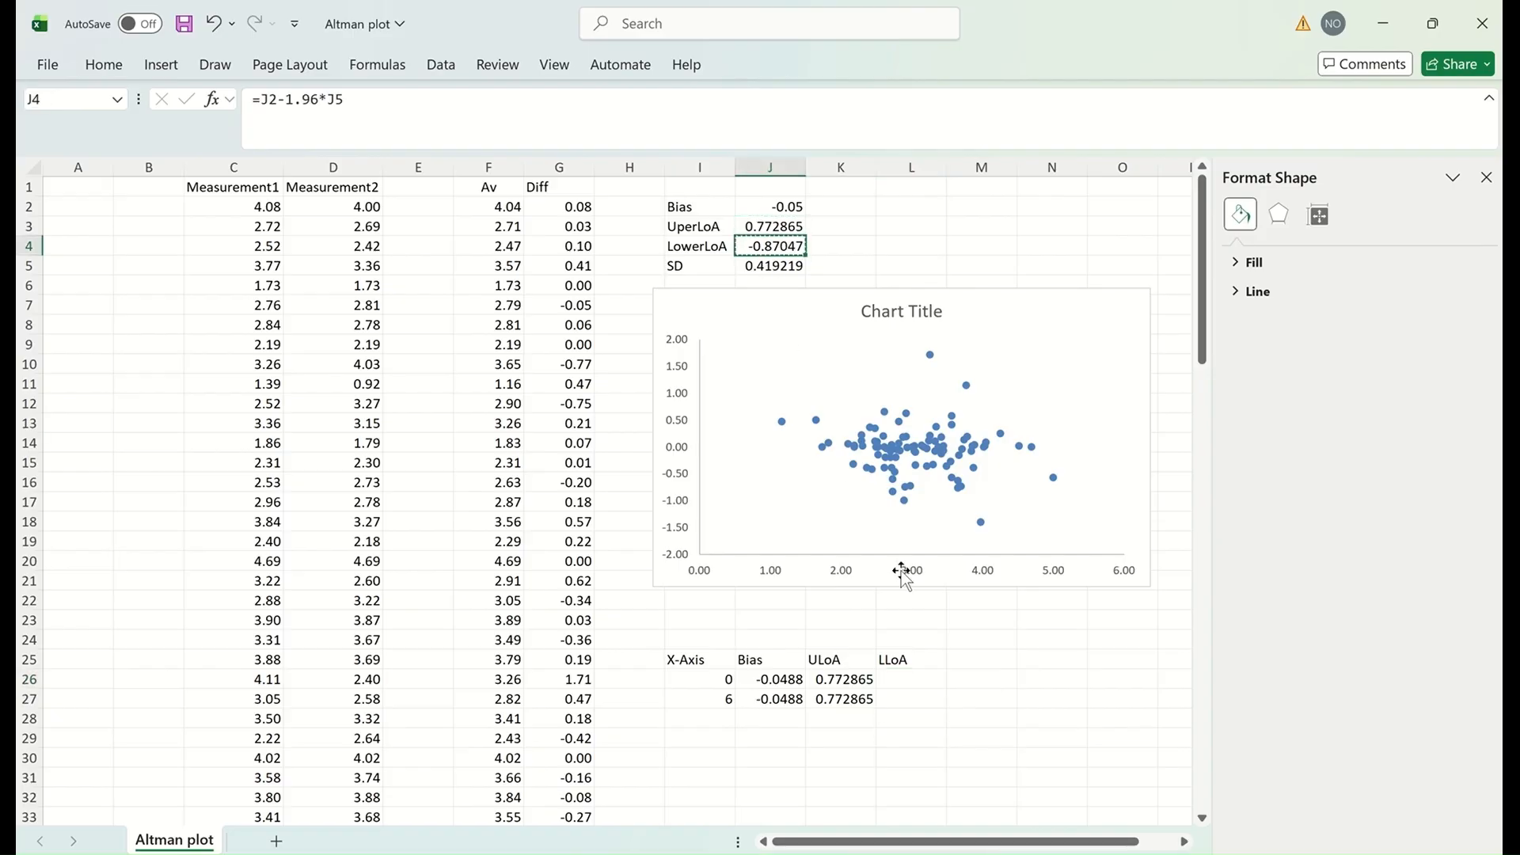
pyautogui.click(905, 679)
pyautogui.rightClick(905, 679)
pyautogui.click(944, 189)
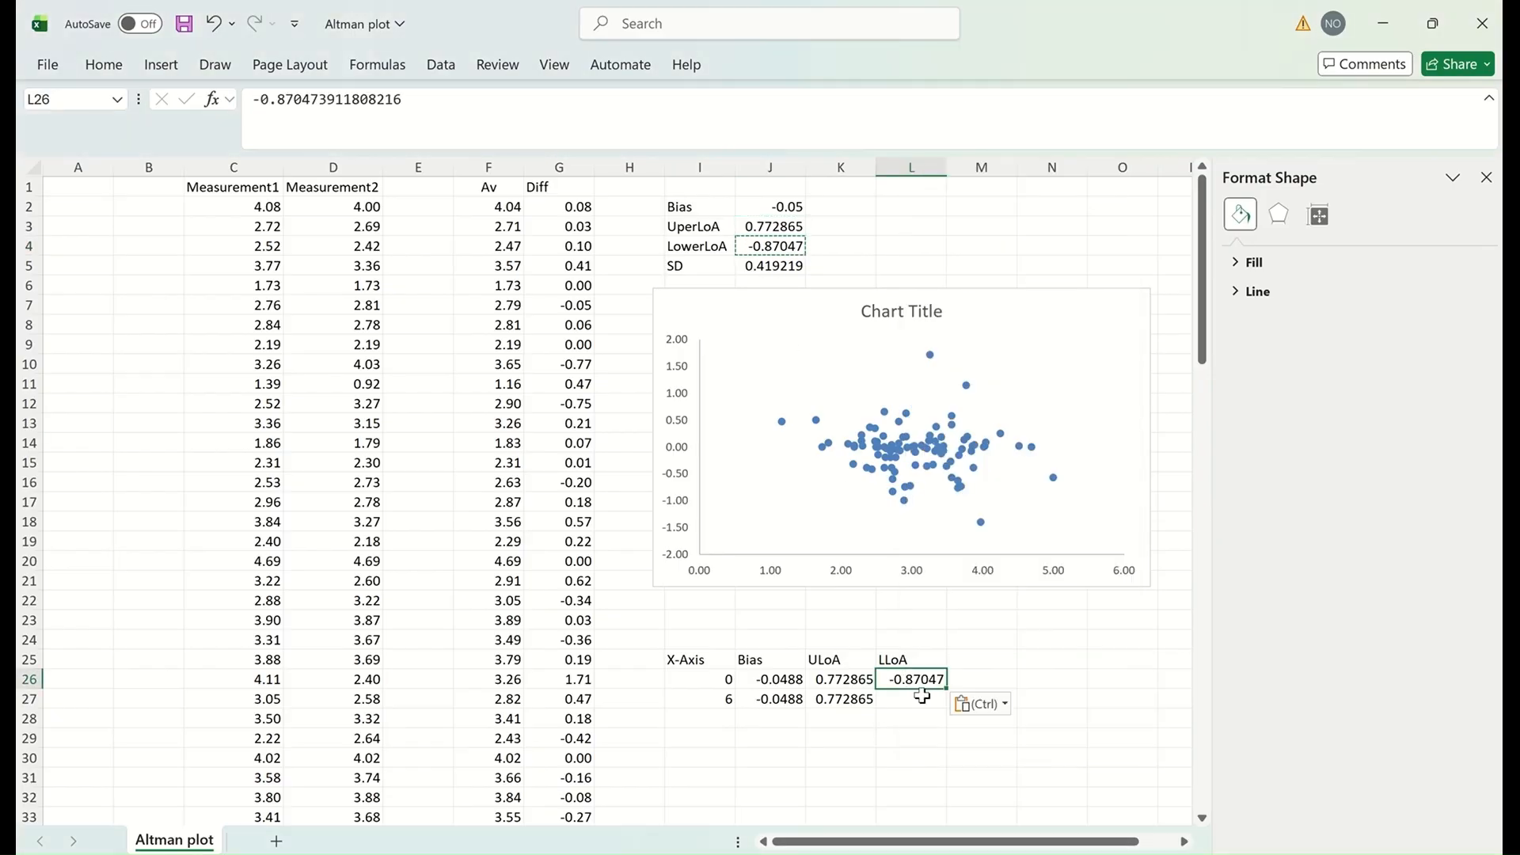
pyautogui.moveTo(944, 688); pyautogui.dragTo(944, 704)
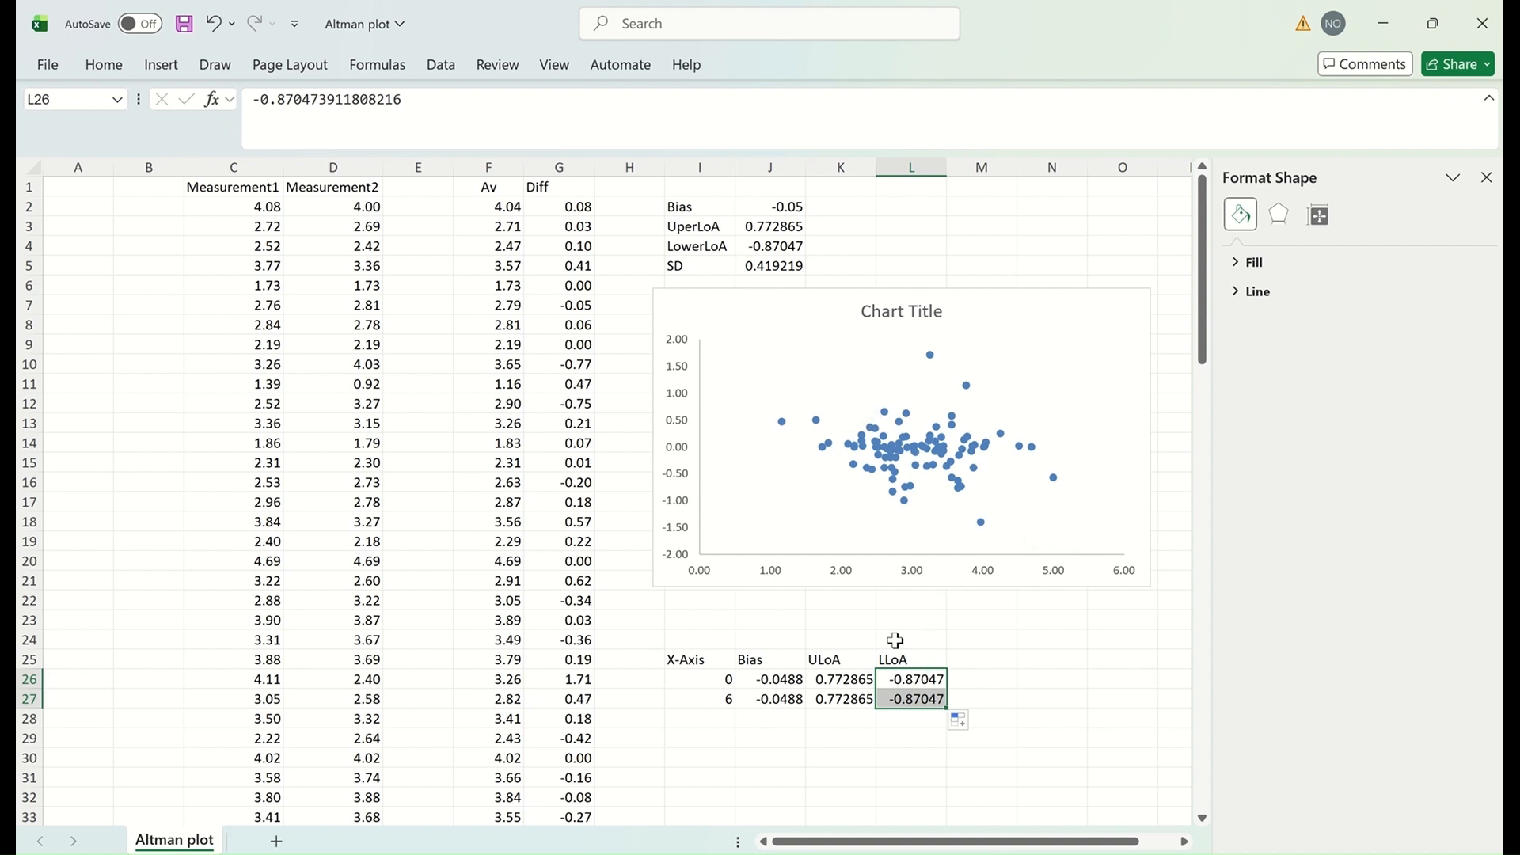
# - Add a bias series to the scatter chart with X values I26:I27 and Y values J26:J27
pyautogui.scroll(-1, 1069, 563)
pyautogui.click(1069, 564)
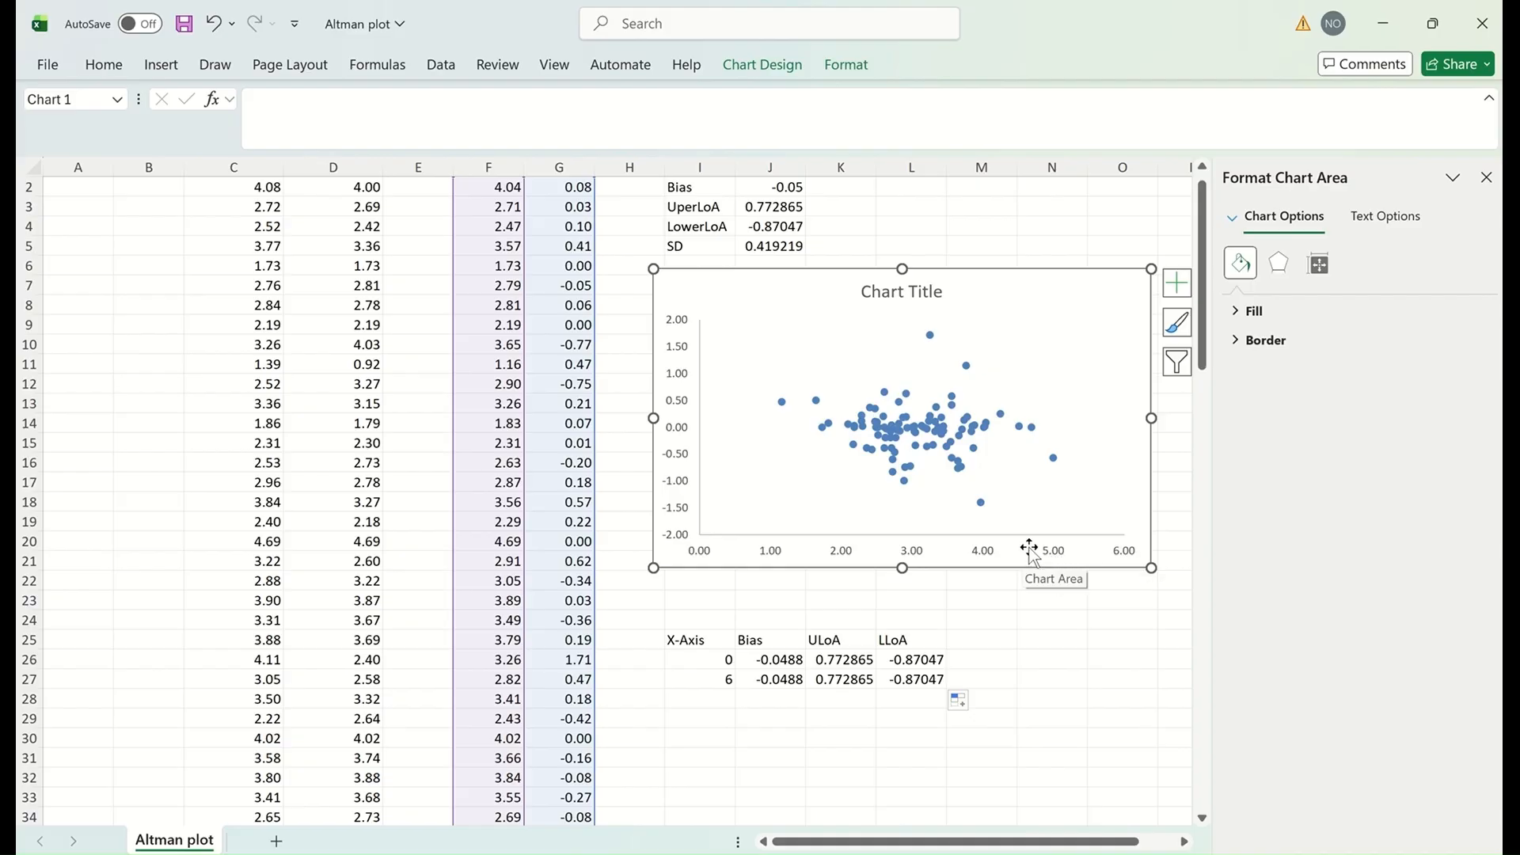
pyautogui.rightClick(1033, 550)
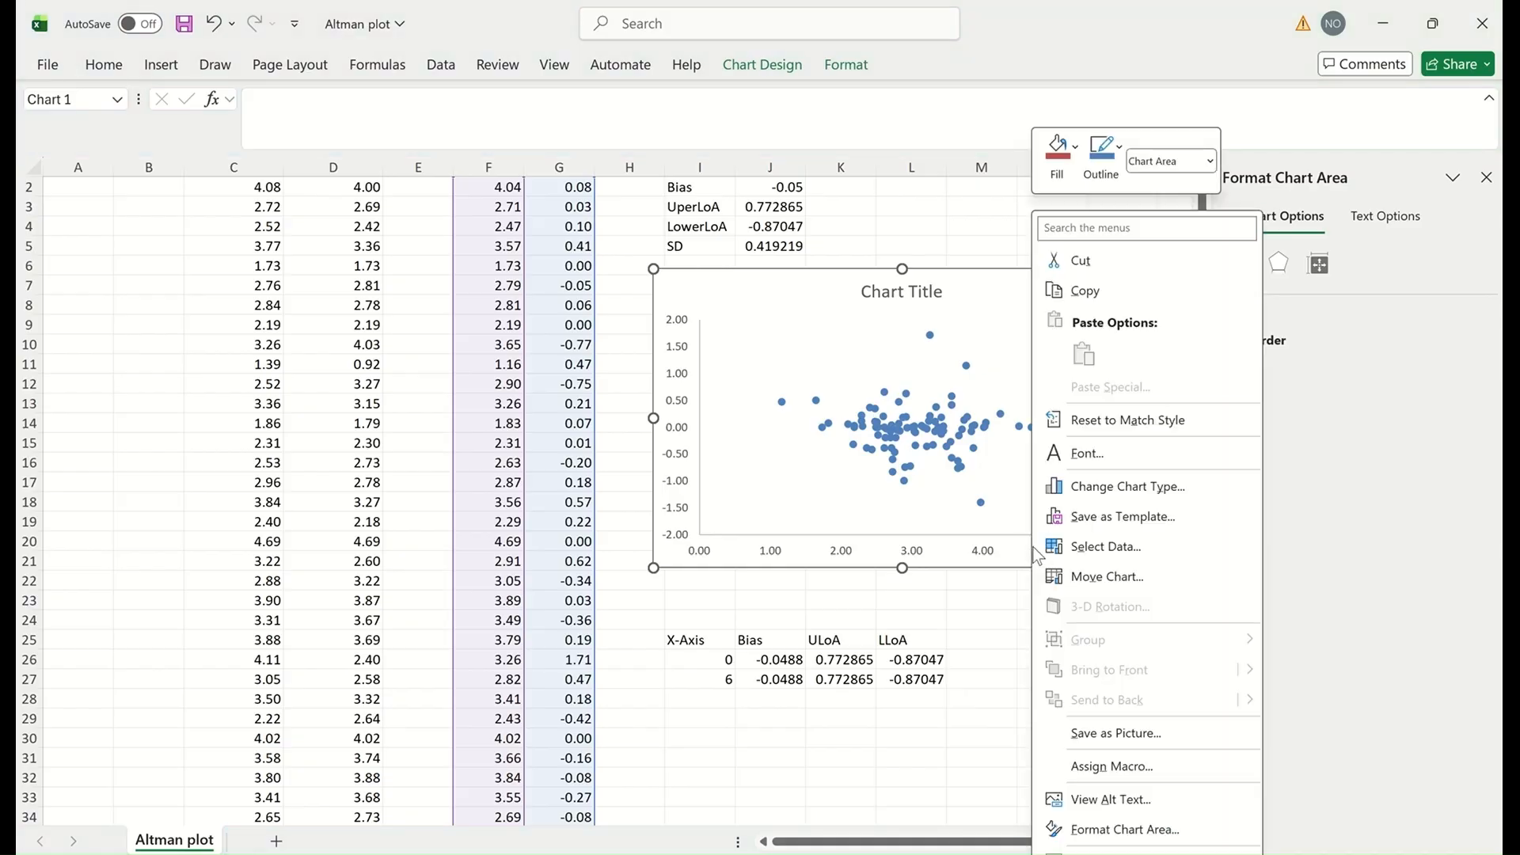
pyautogui.click(1103, 547)
pyautogui.click(871, 214)
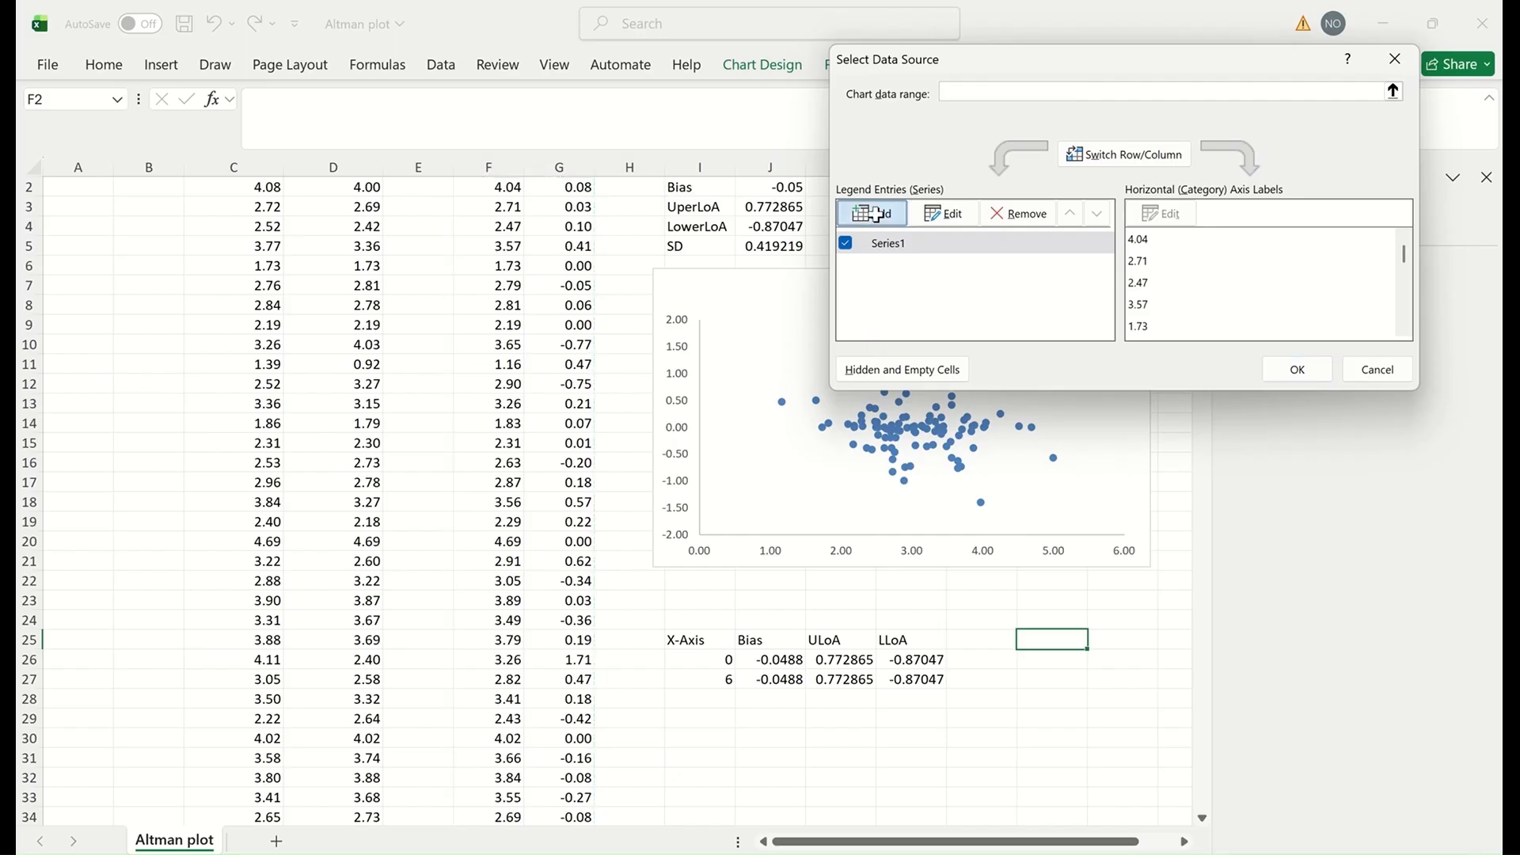
pyautogui.moveTo(1129, 128); pyautogui.dragTo(1278, 64)
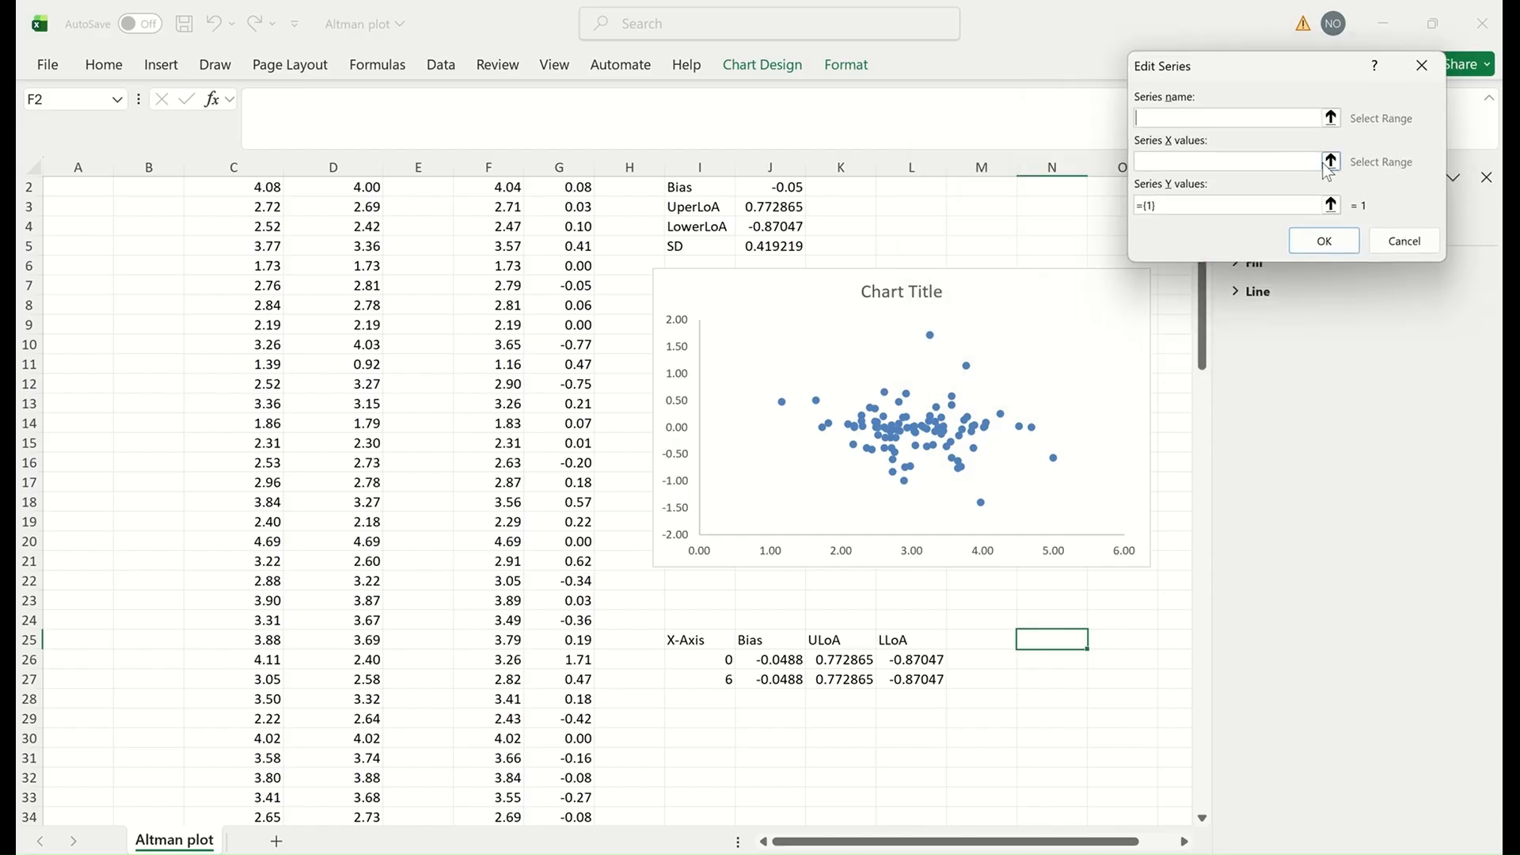
pyautogui.click(1330, 162)
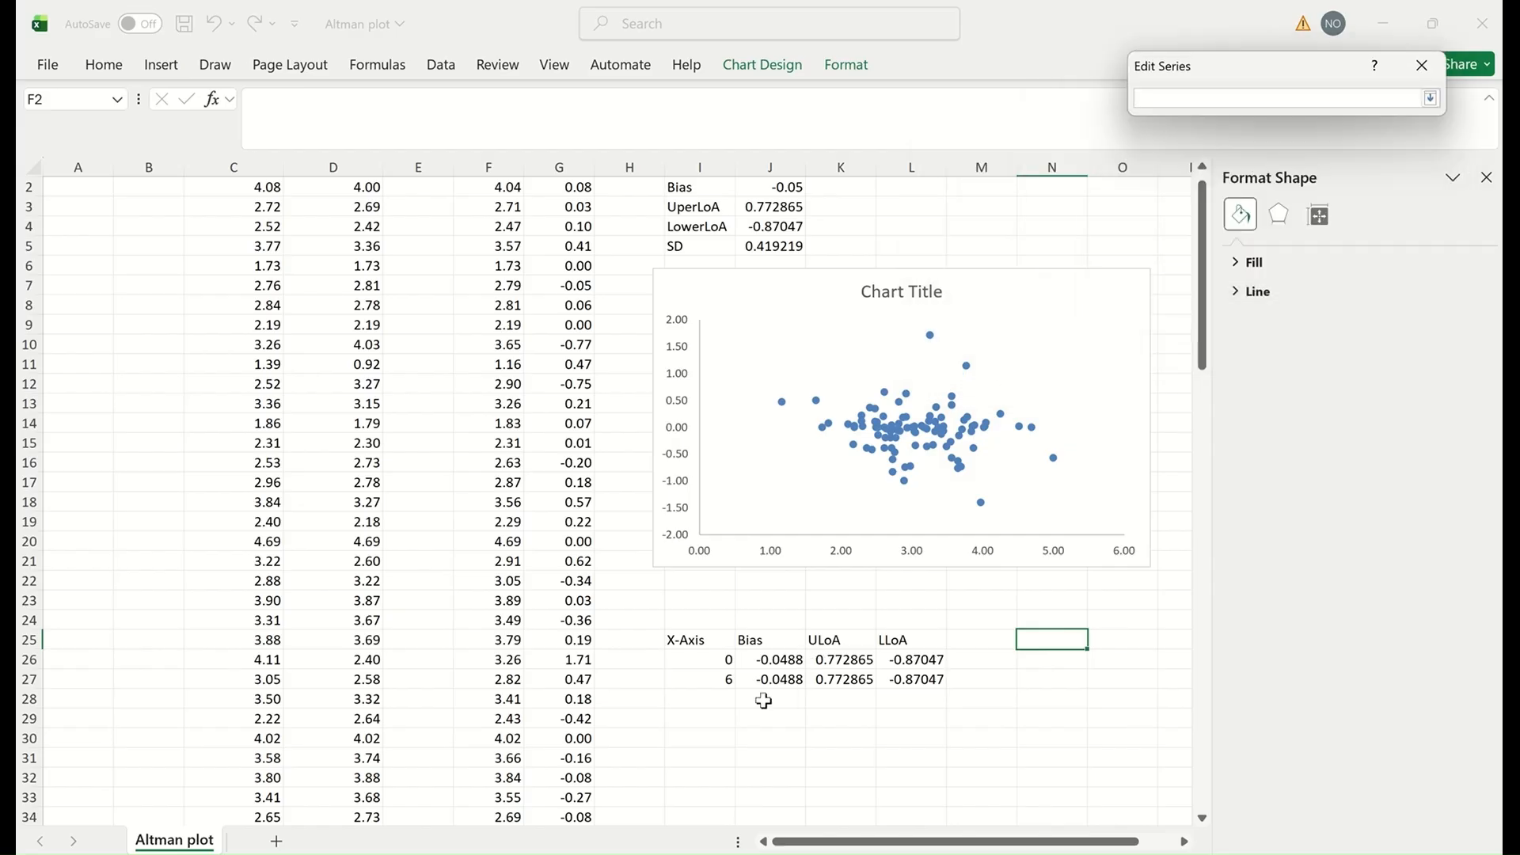
pyautogui.moveTo(698, 656); pyautogui.dragTo(697, 679)
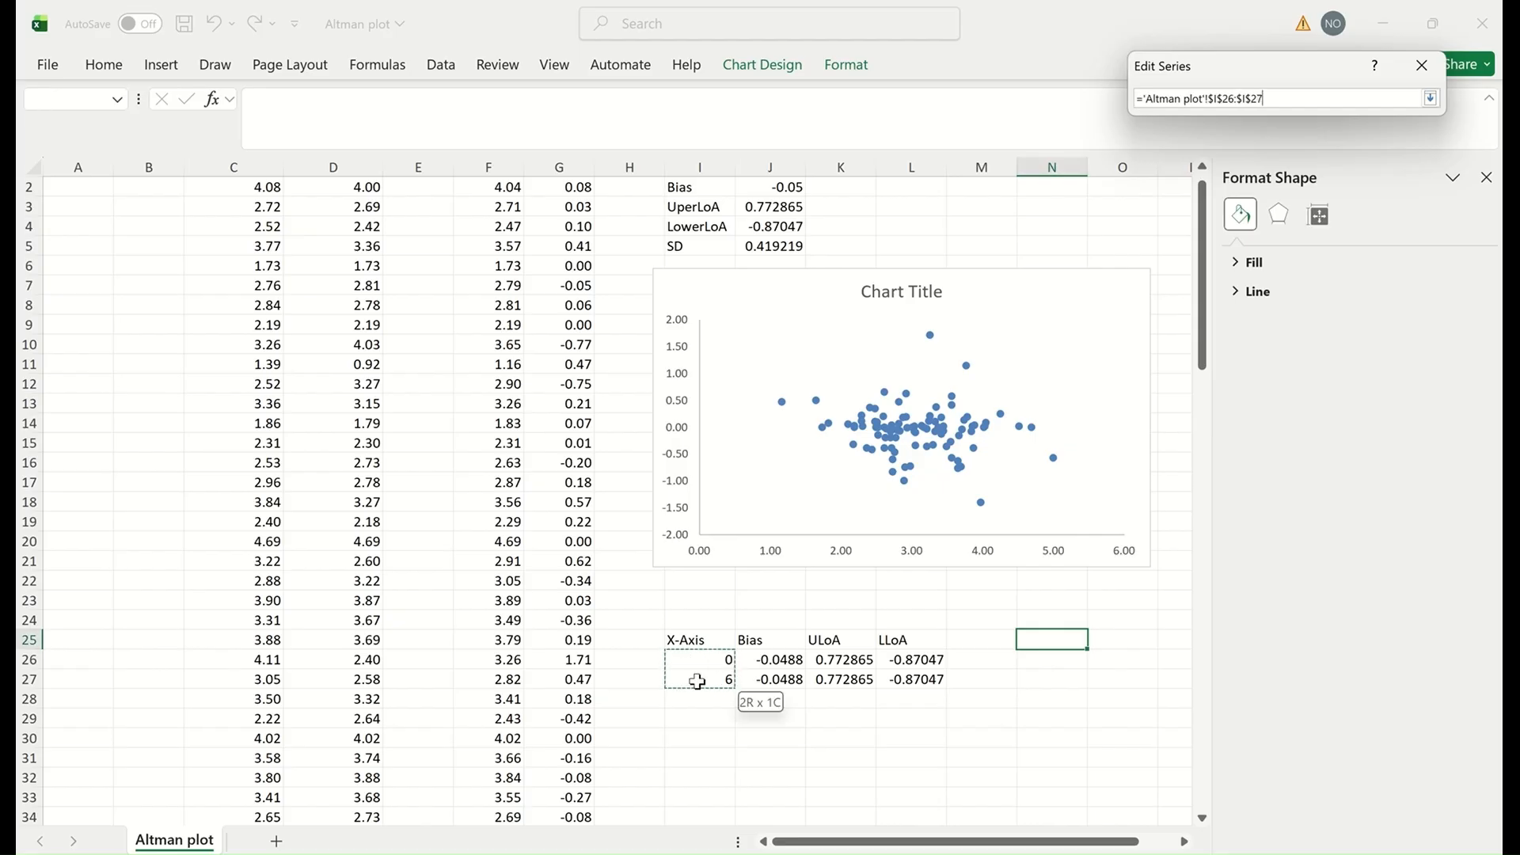
pyautogui.click(1430, 100)
pyautogui.click(1331, 205)
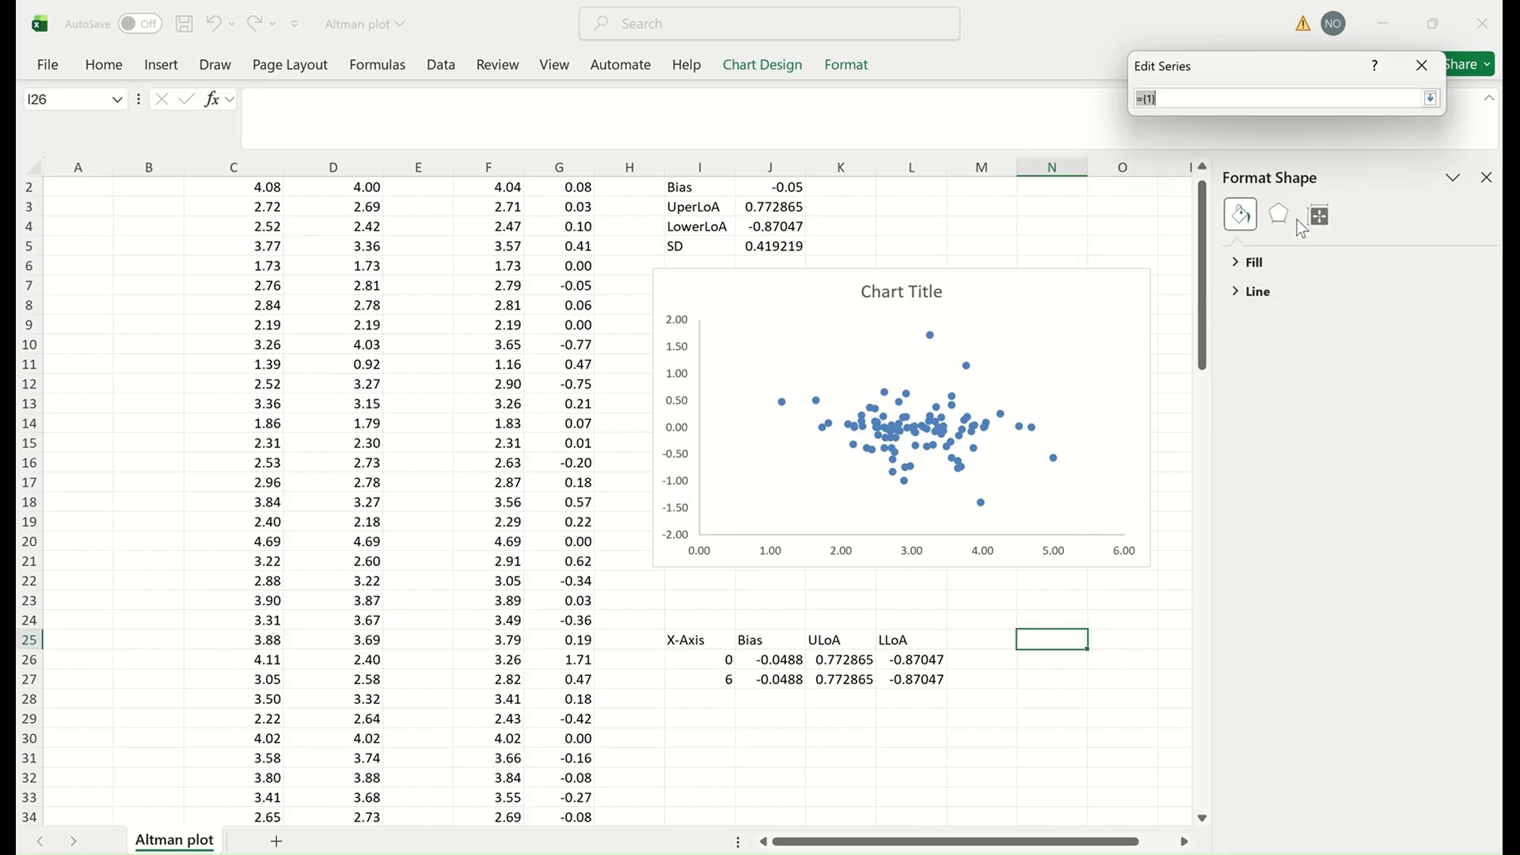
pyautogui.moveTo(765, 659); pyautogui.dragTo(773, 679)
pyautogui.click(1433, 100)
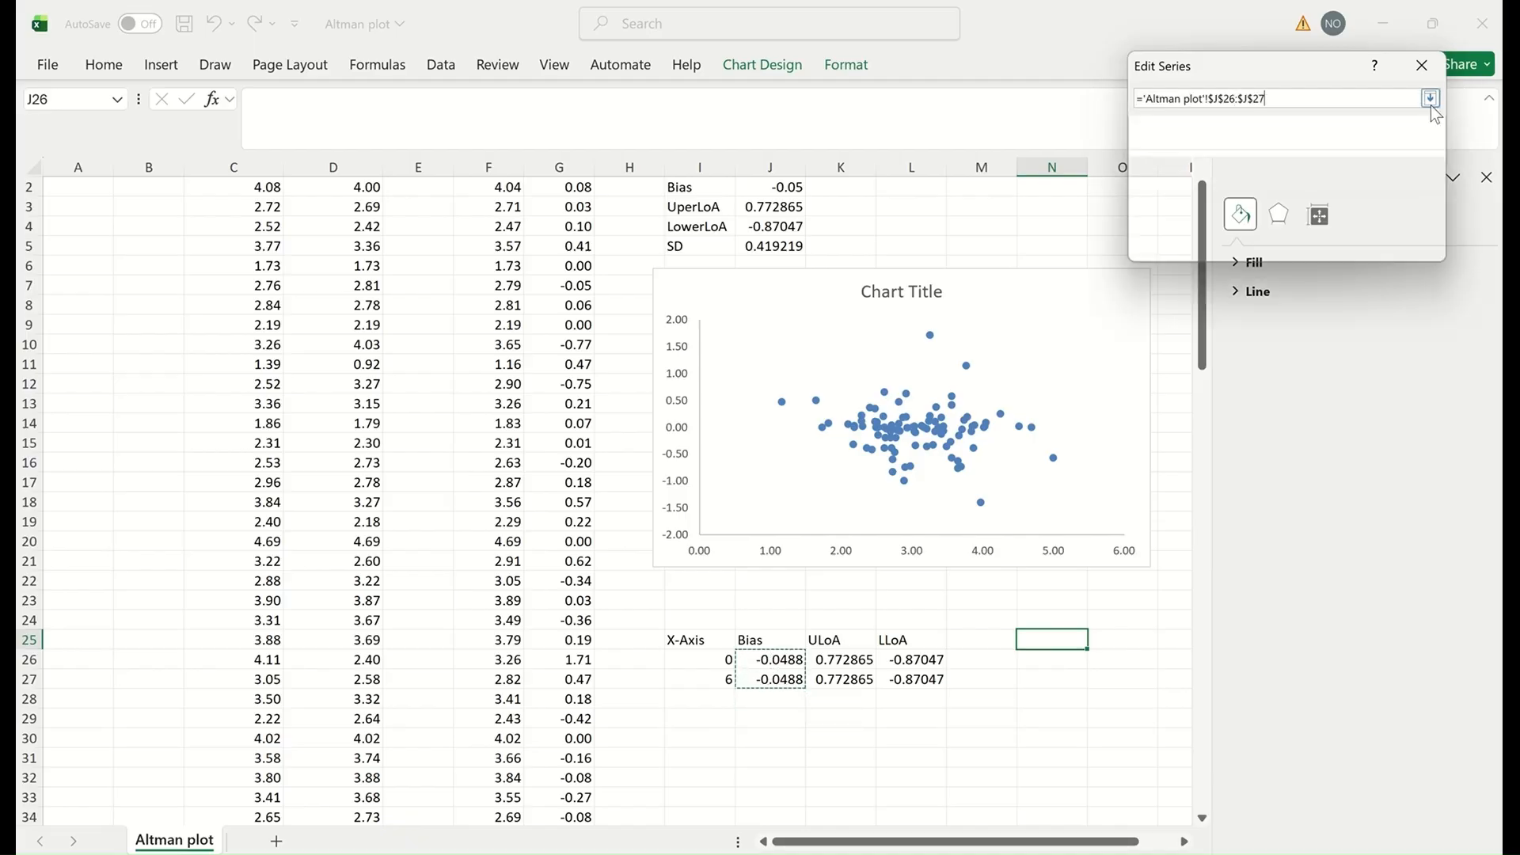
pyautogui.click(1316, 238)
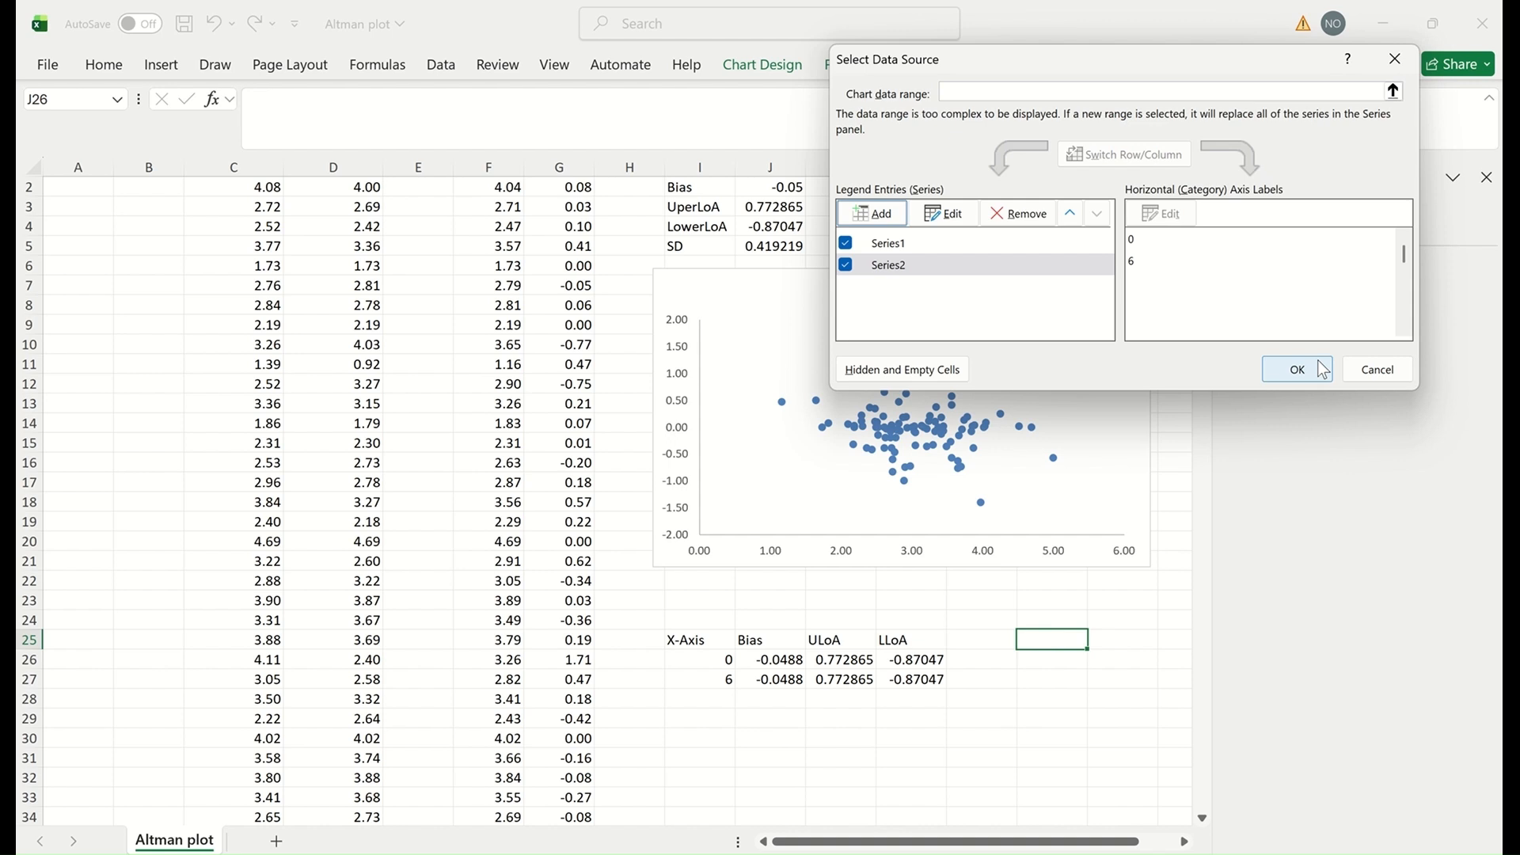
pyautogui.click(1297, 372)
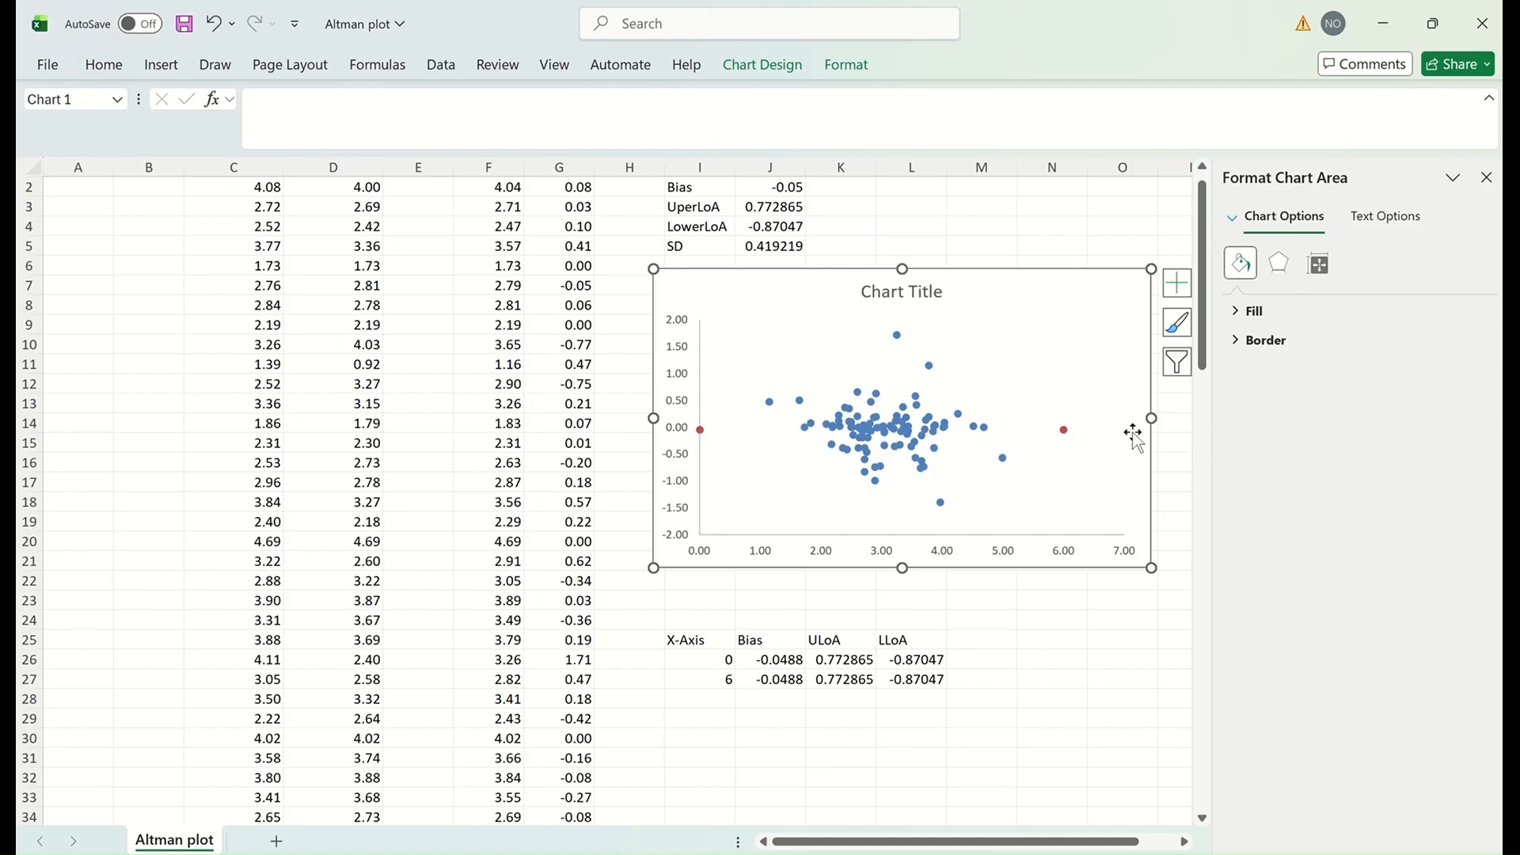
# - Format the bias series as a solid line in the red theme color
pyautogui.click(1065, 430)
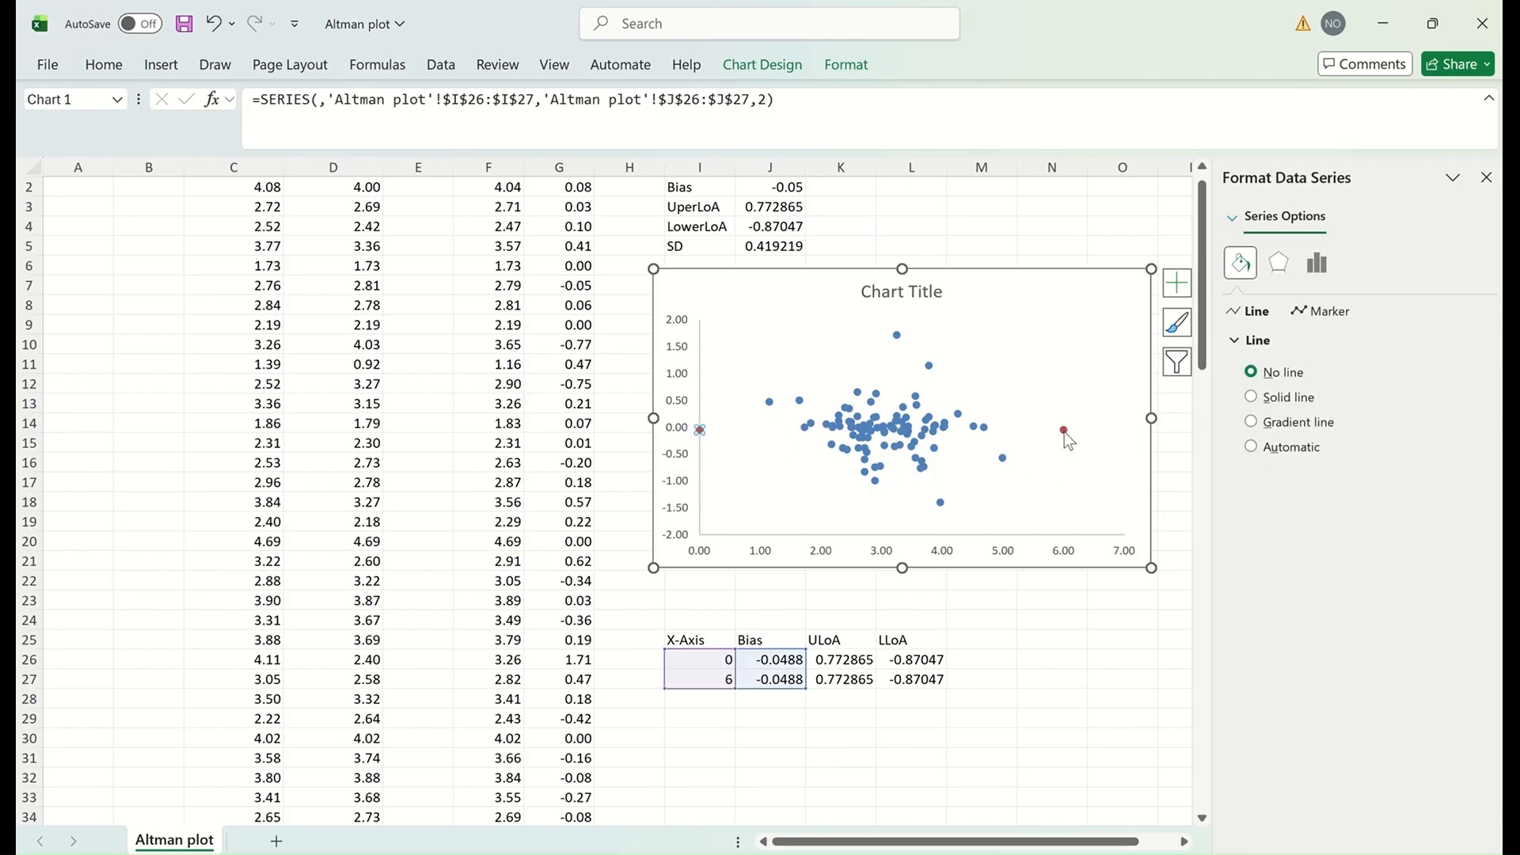
pyautogui.click(1305, 398)
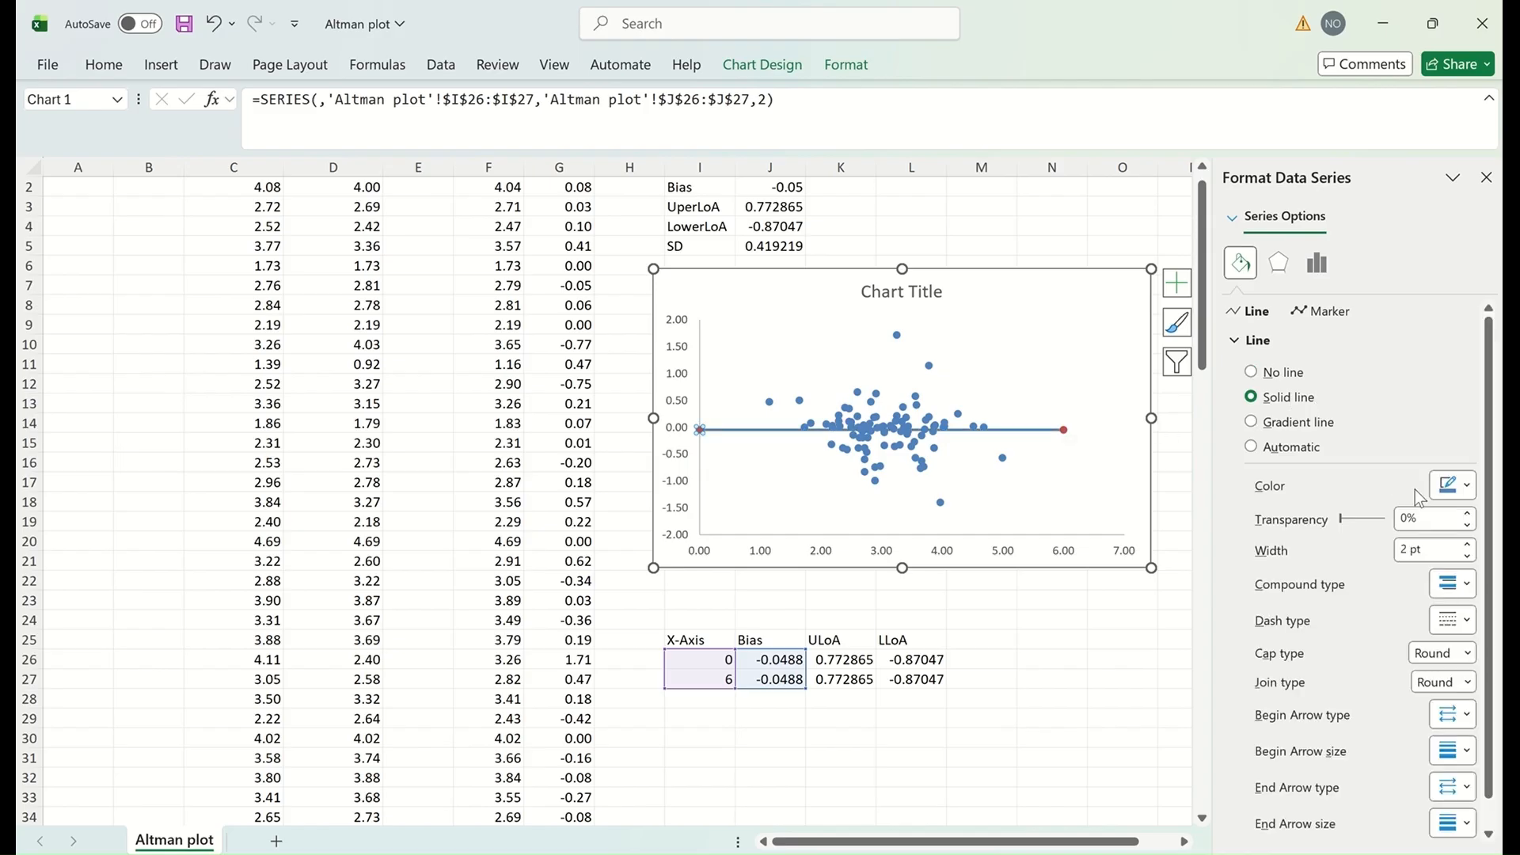
pyautogui.click(1466, 489)
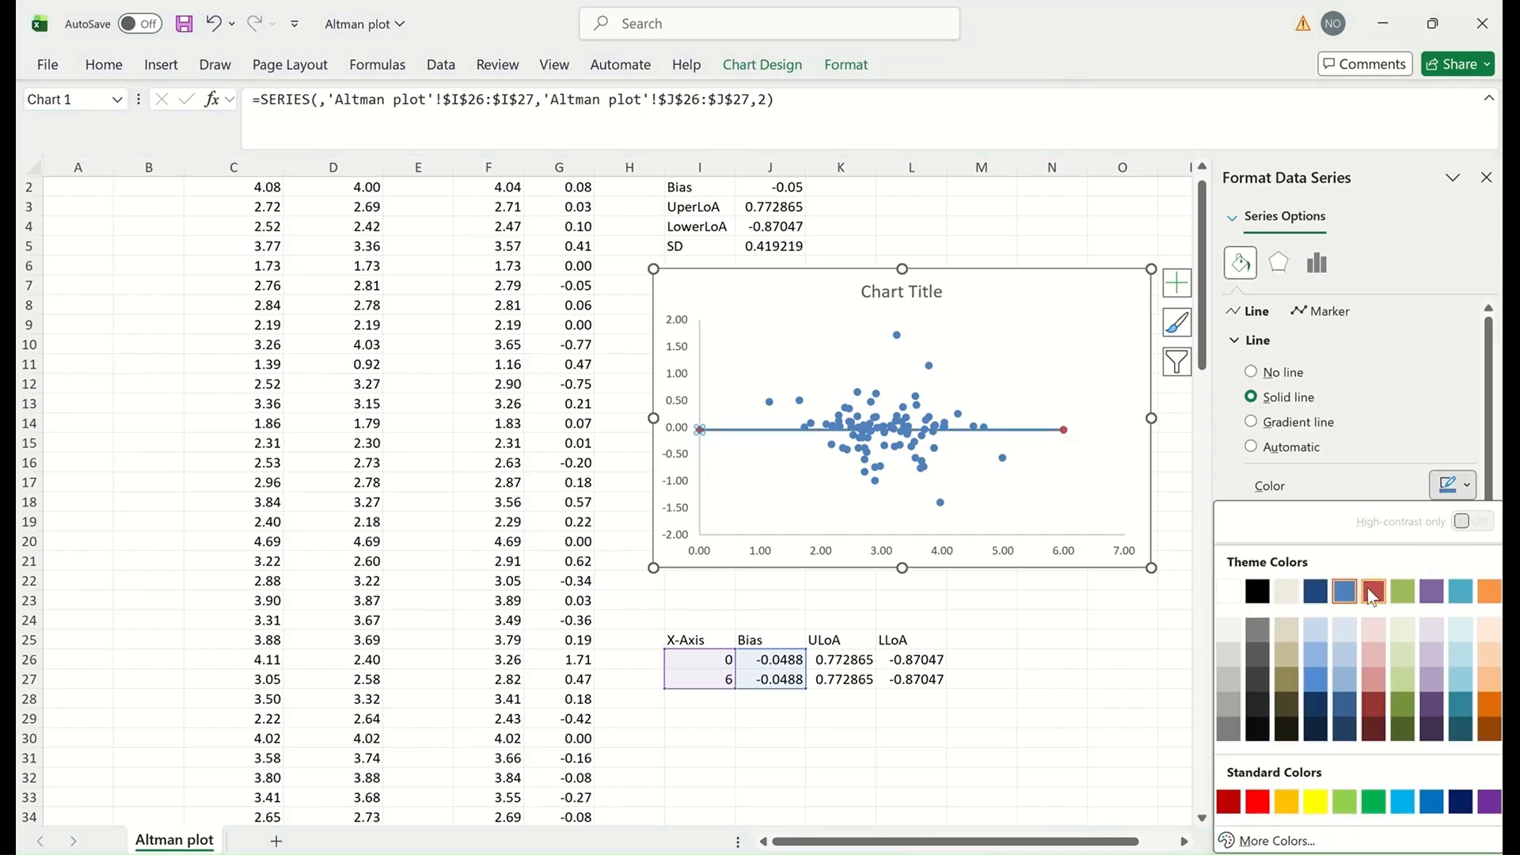
pyautogui.click(1374, 594)
pyautogui.click(1101, 349)
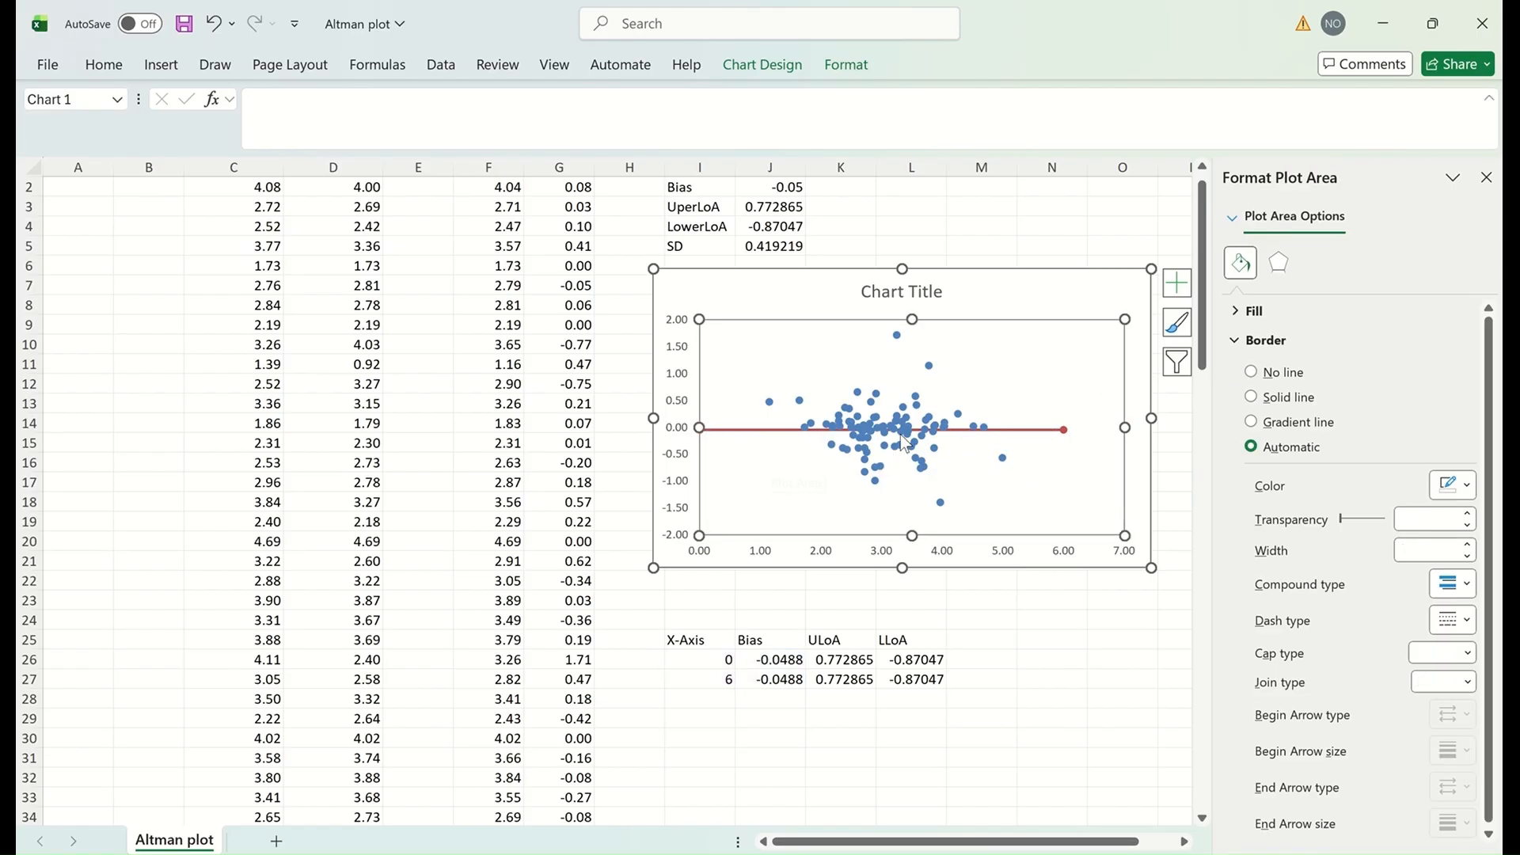
pyautogui.moveTo(905, 444)
# - Add an upper limit of agreement series to the chart with X values I26:I27 and Y values K26:K27
pyautogui.click(1127, 568)
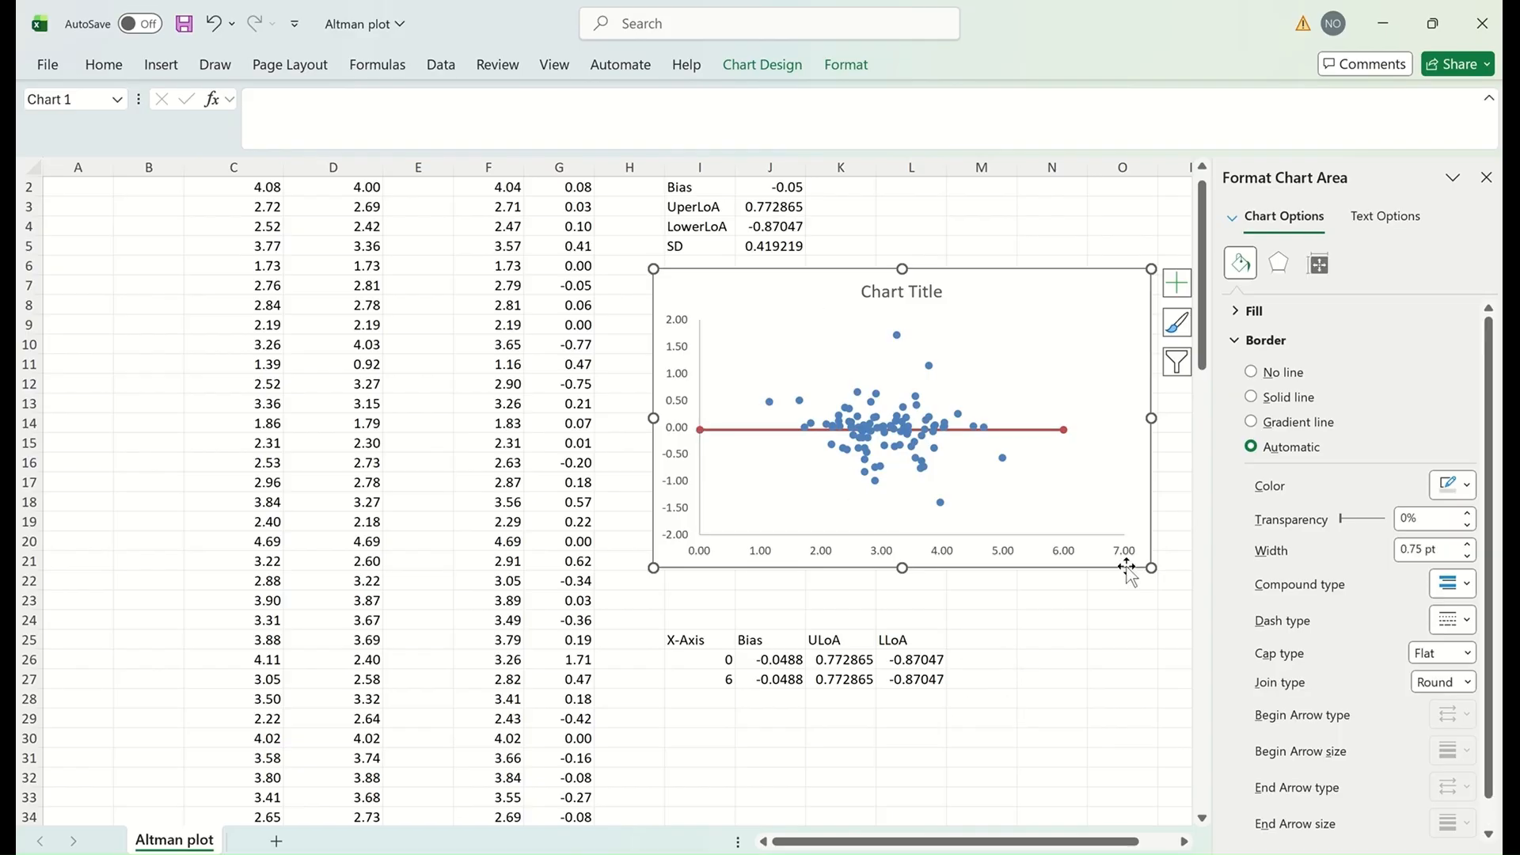
pyautogui.rightClick(1128, 568)
pyautogui.click(1172, 546)
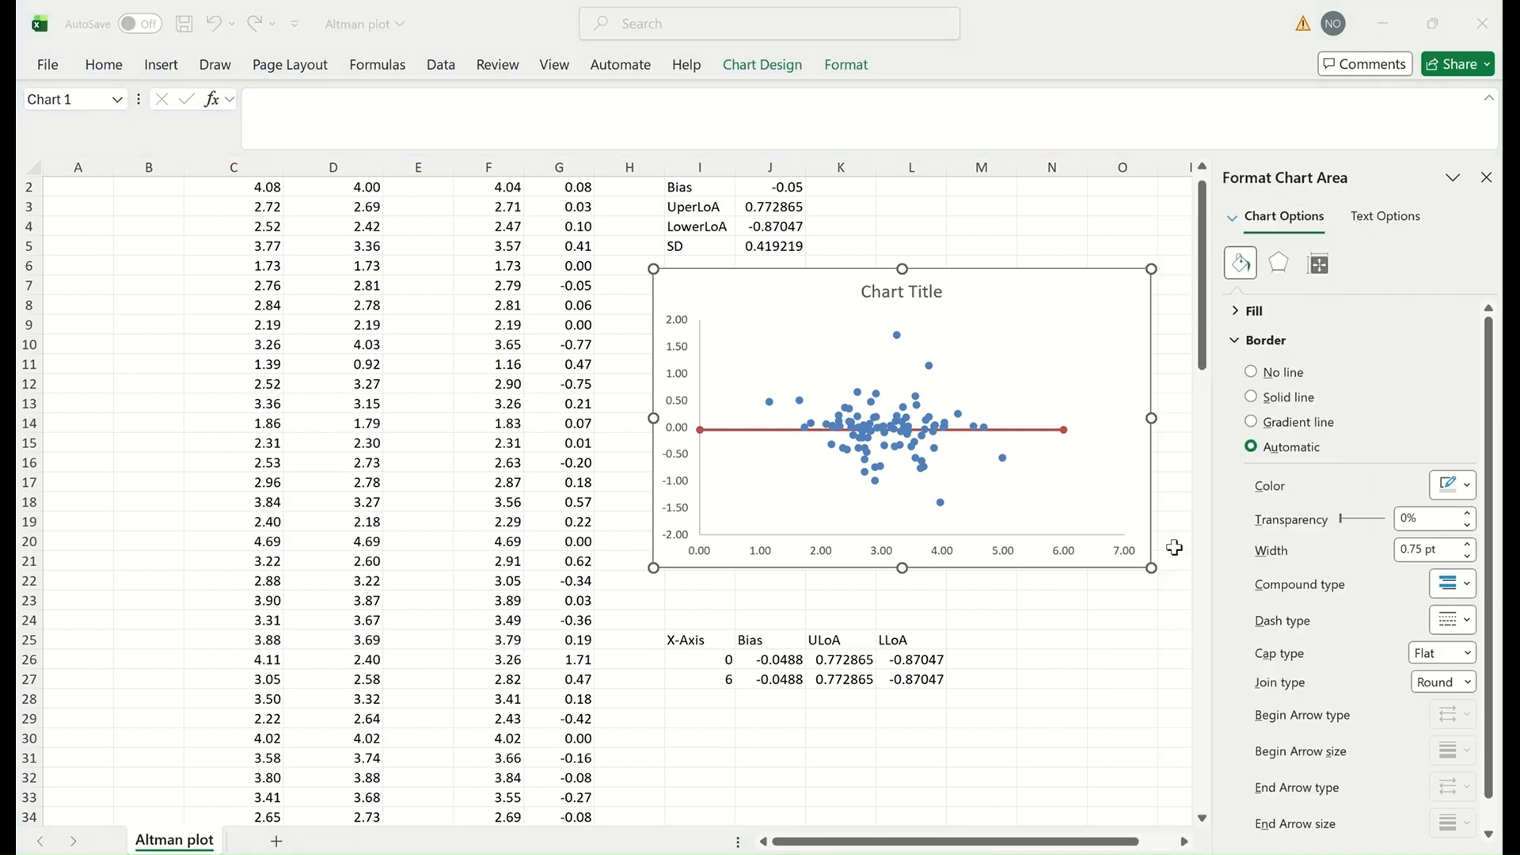
pyautogui.click(872, 214)
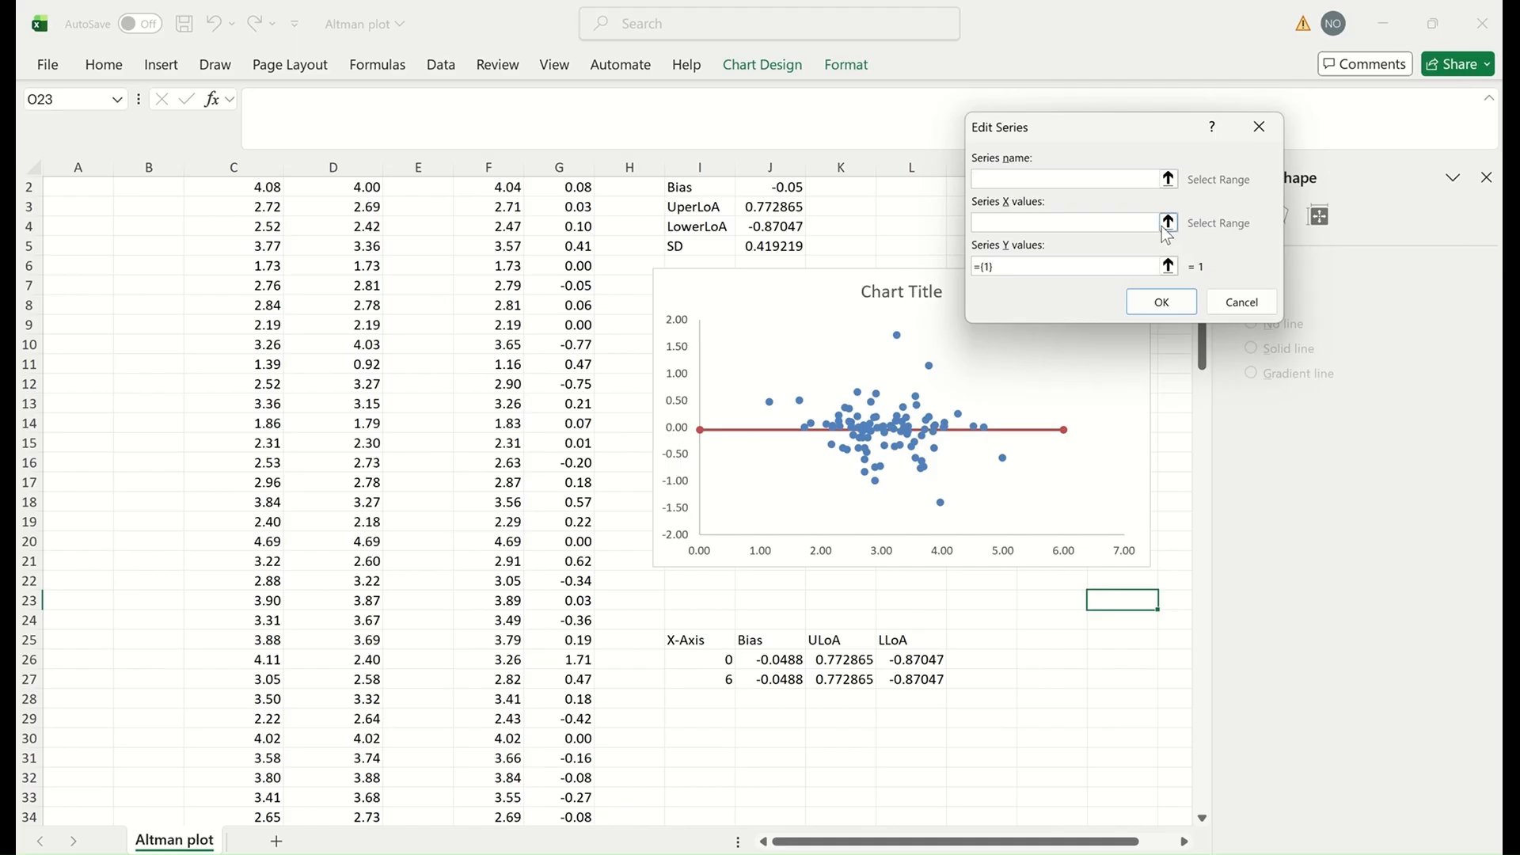
pyautogui.click(1169, 223)
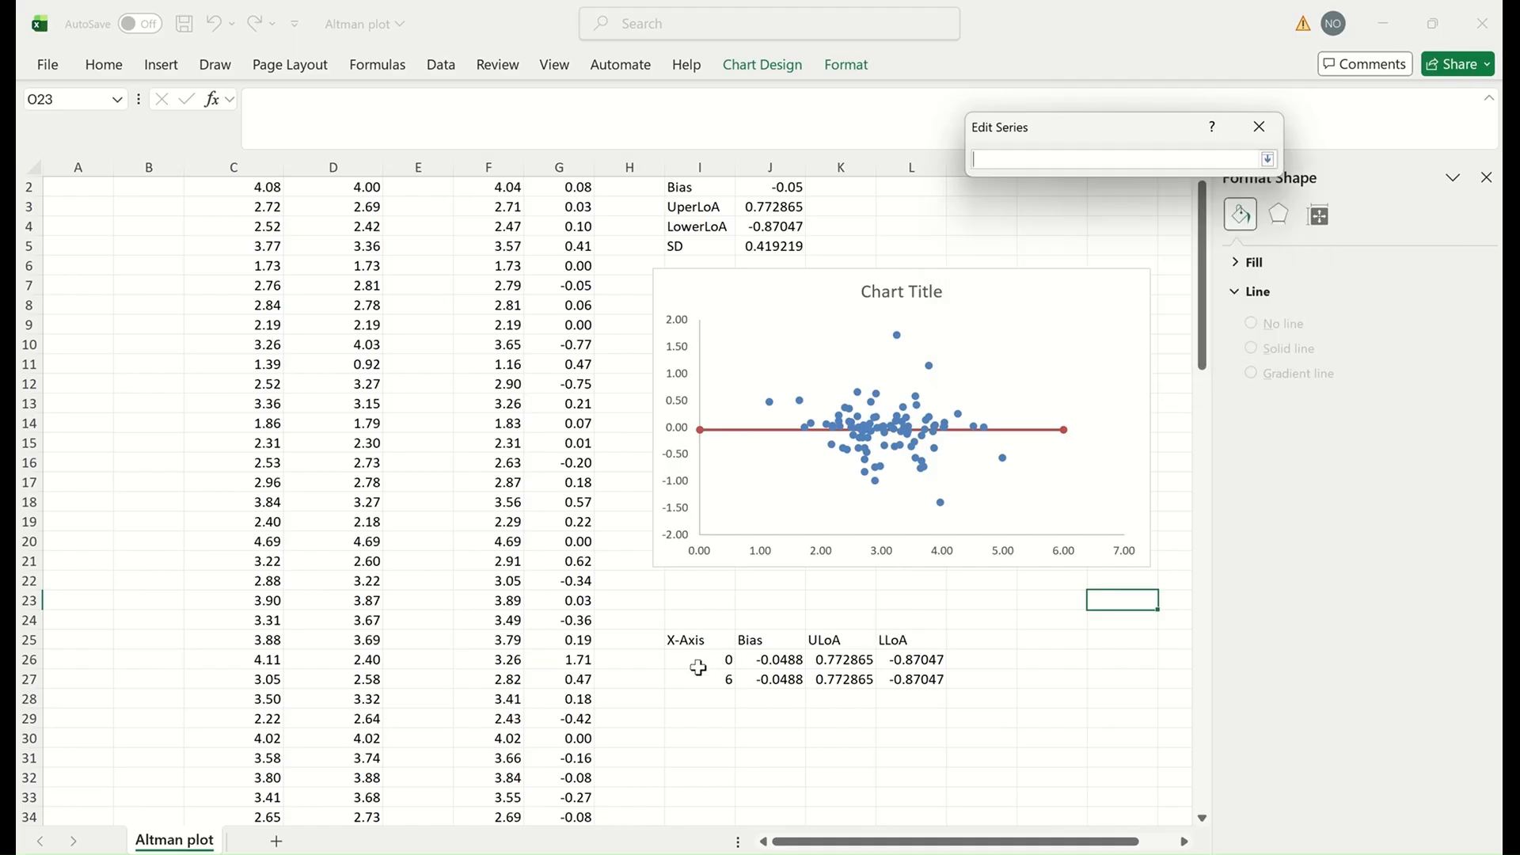
pyautogui.moveTo(704, 658)
pyautogui.mouseDown()
pyautogui.moveTo(710, 692)
pyautogui.moveTo(722, 673)
pyautogui.mouseUp()
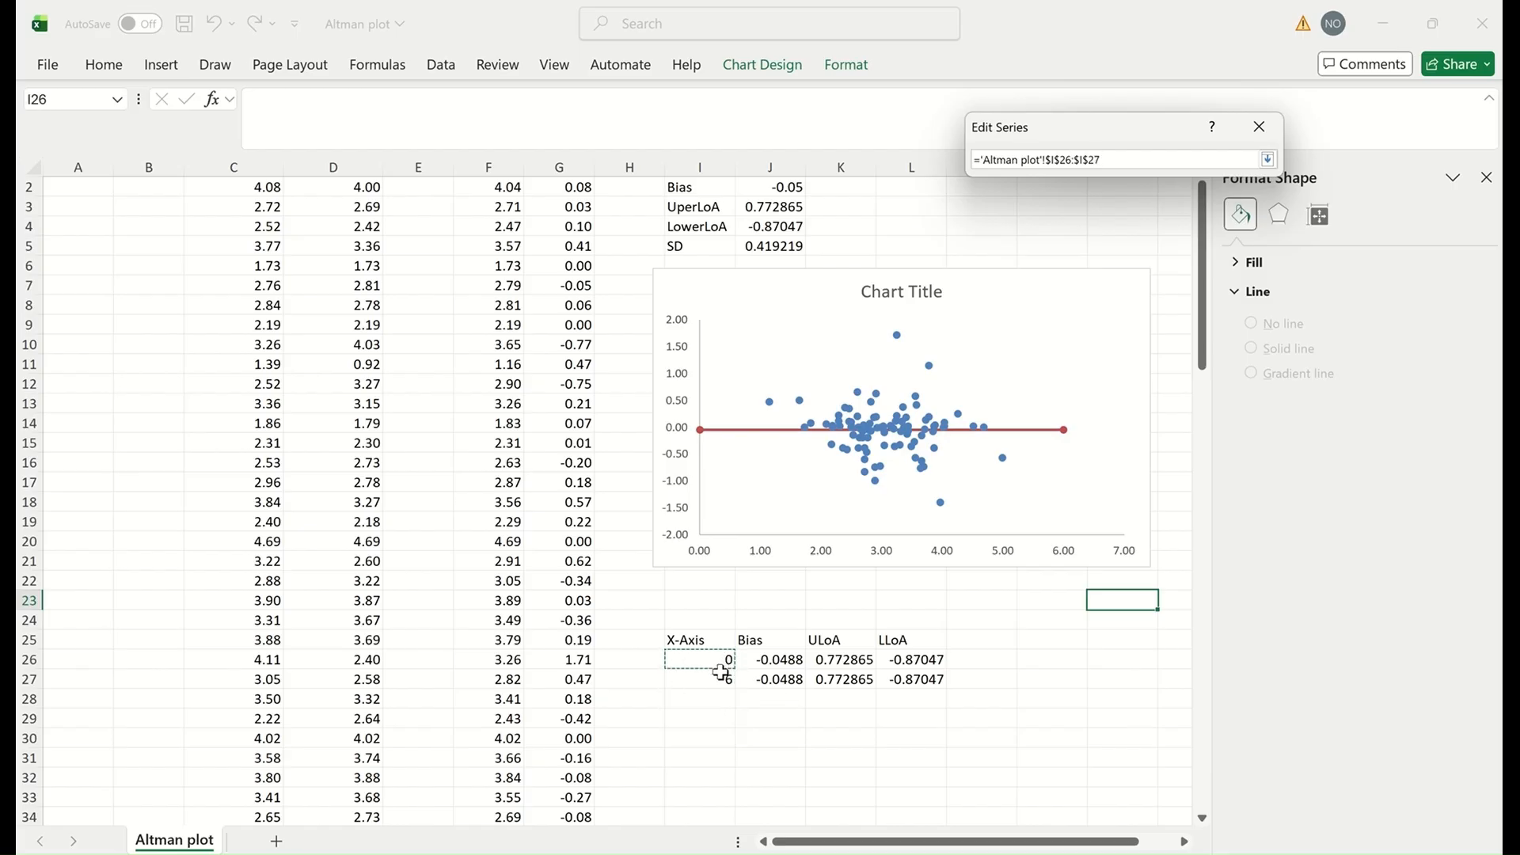
pyautogui.click(1267, 159)
pyautogui.click(1167, 266)
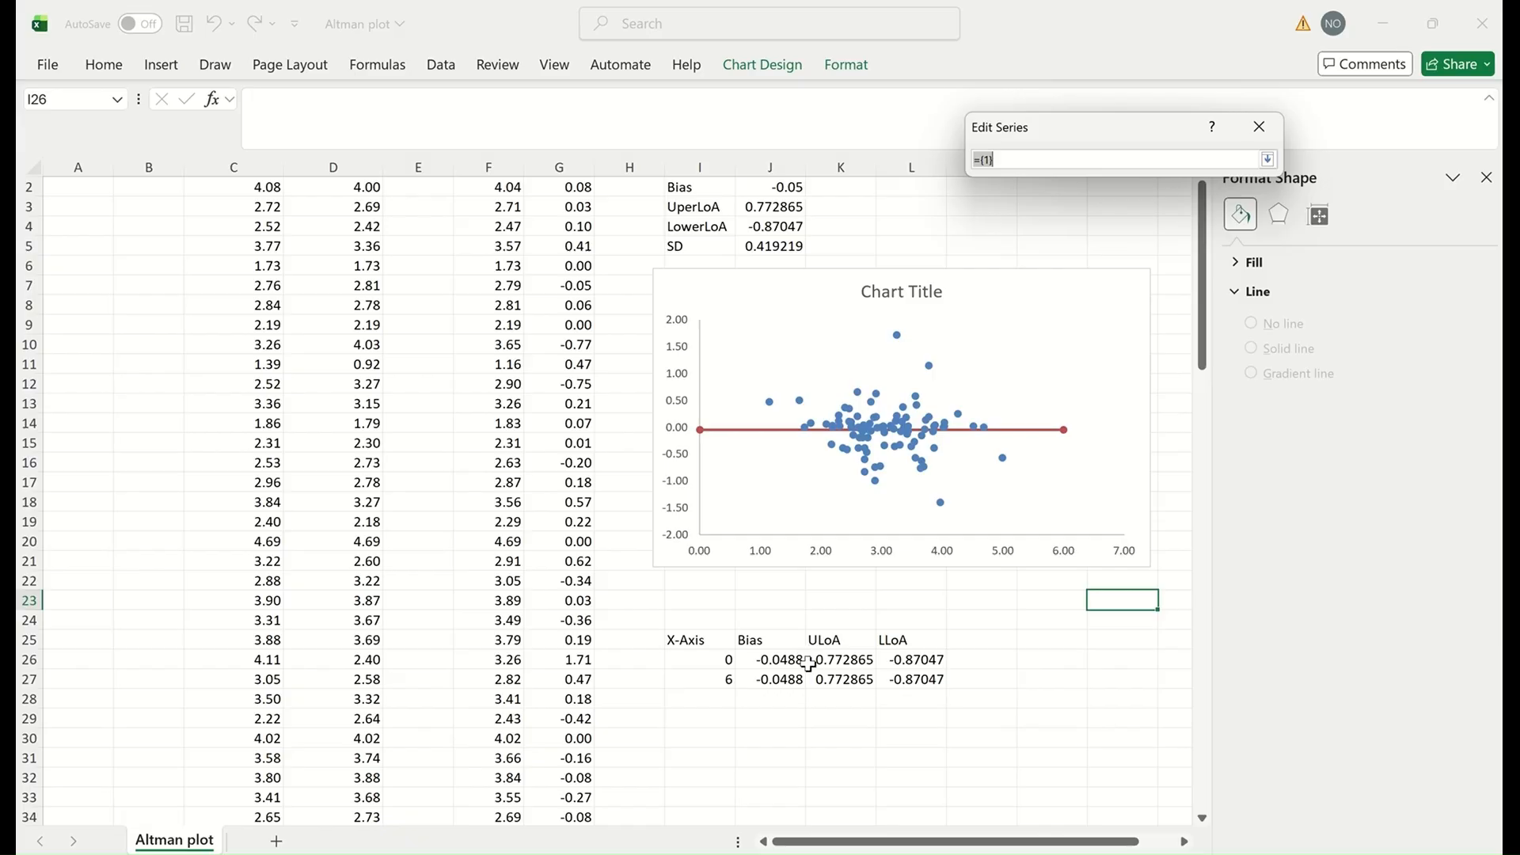
pyautogui.moveTo(844, 660); pyautogui.dragTo(844, 680)
pyautogui.click(1268, 159)
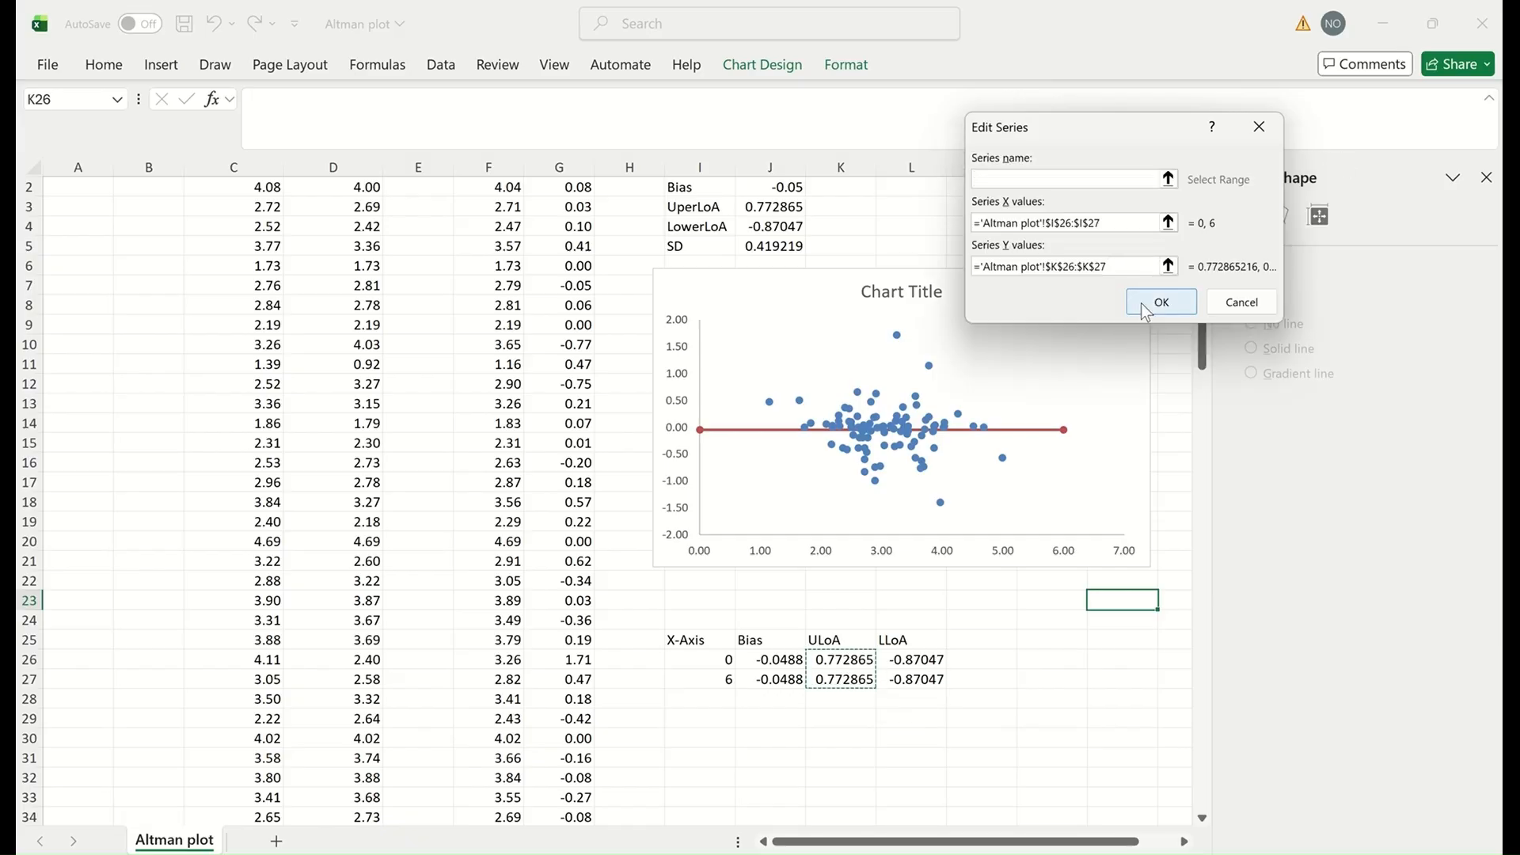
pyautogui.click(1155, 304)
pyautogui.click(1302, 369)
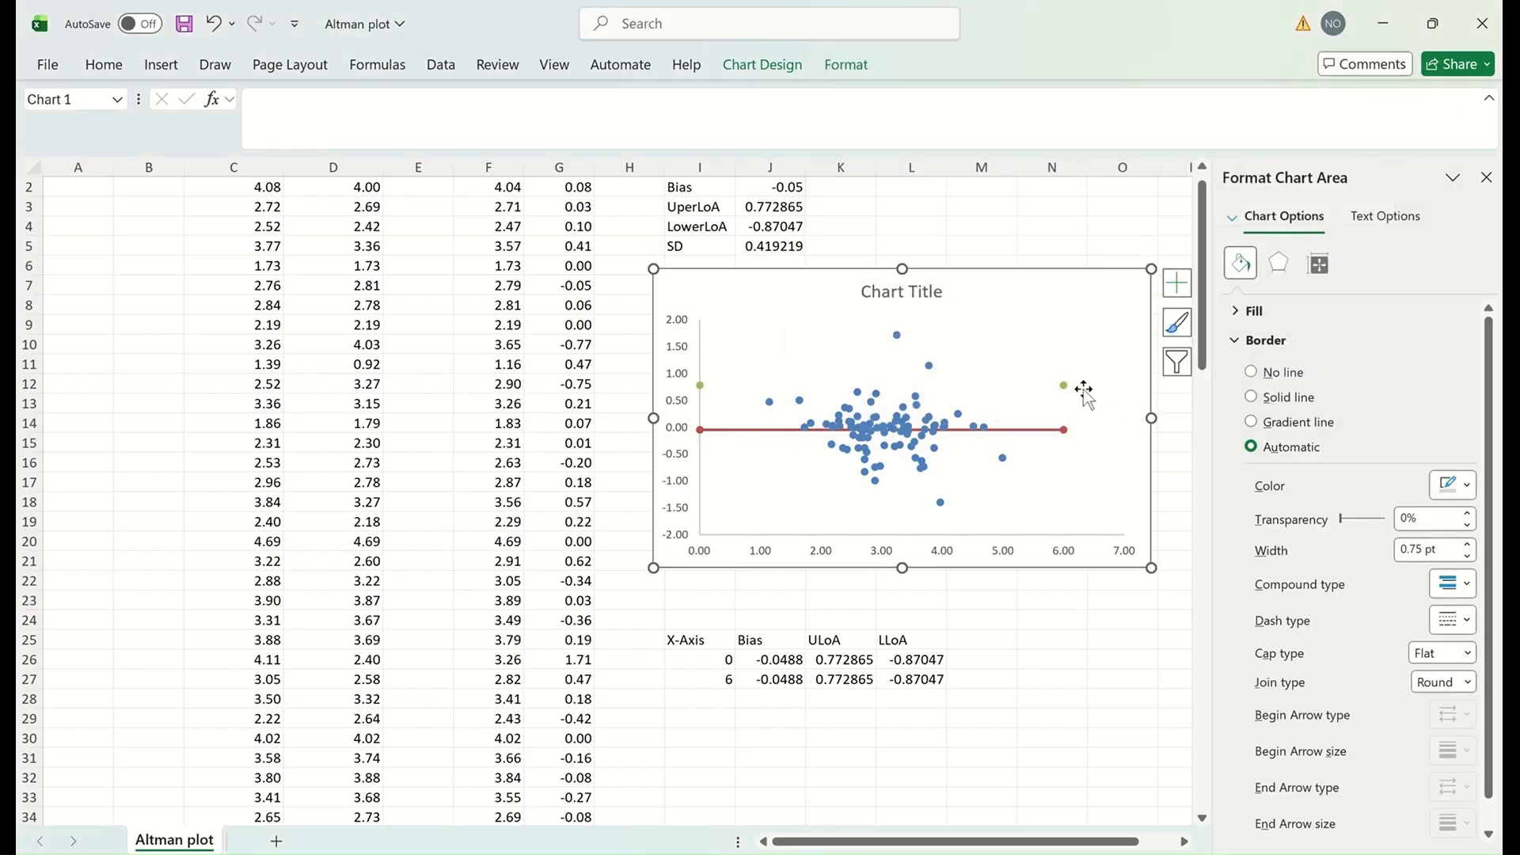
# - Format the upper limit of agreement series as a solid line in the green theme color
pyautogui.click(1065, 388)
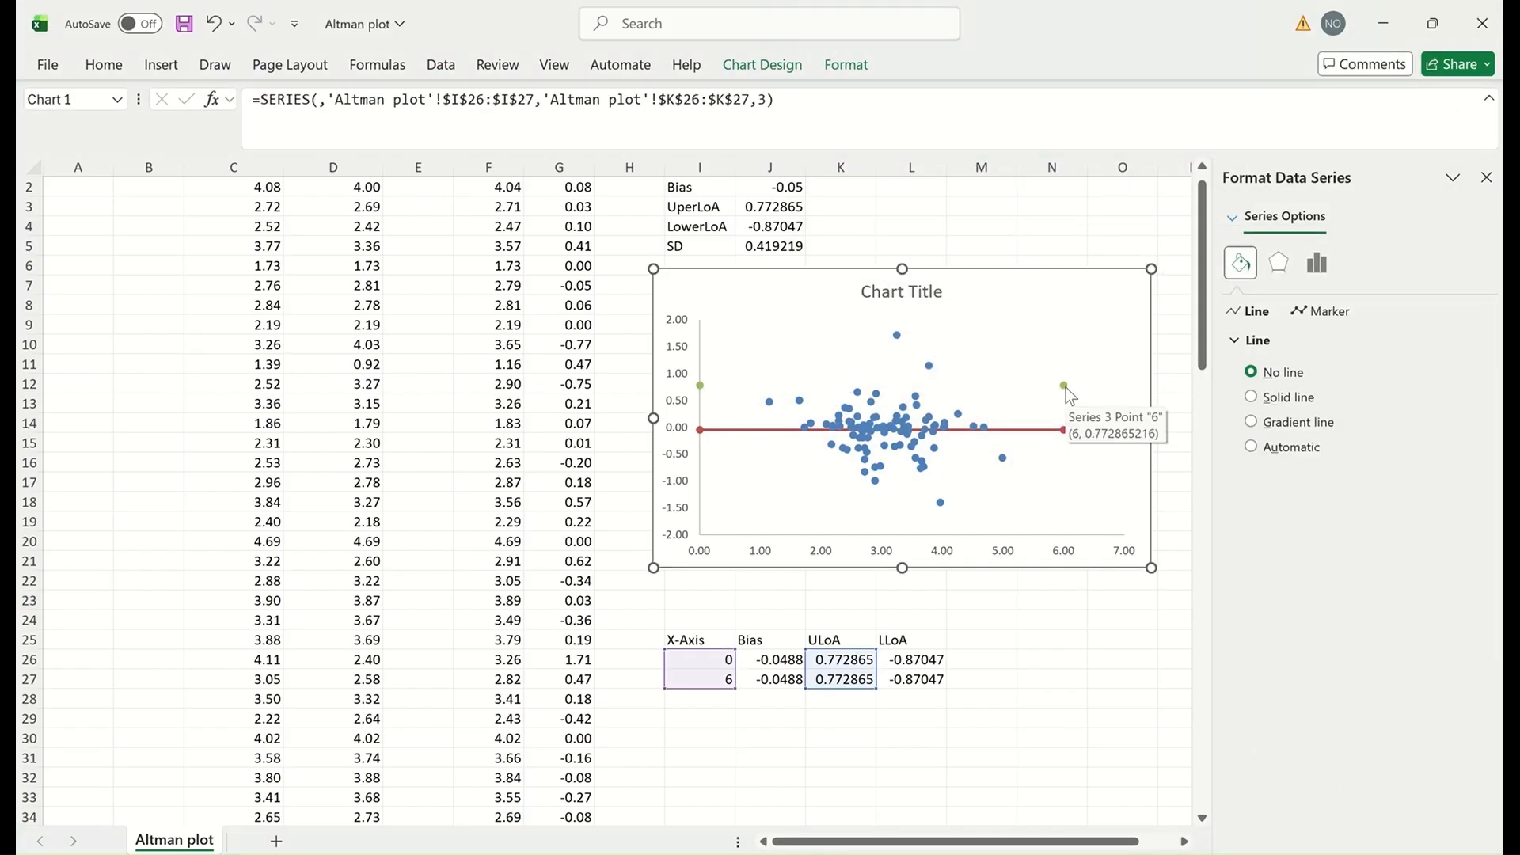
pyautogui.click(1259, 397)
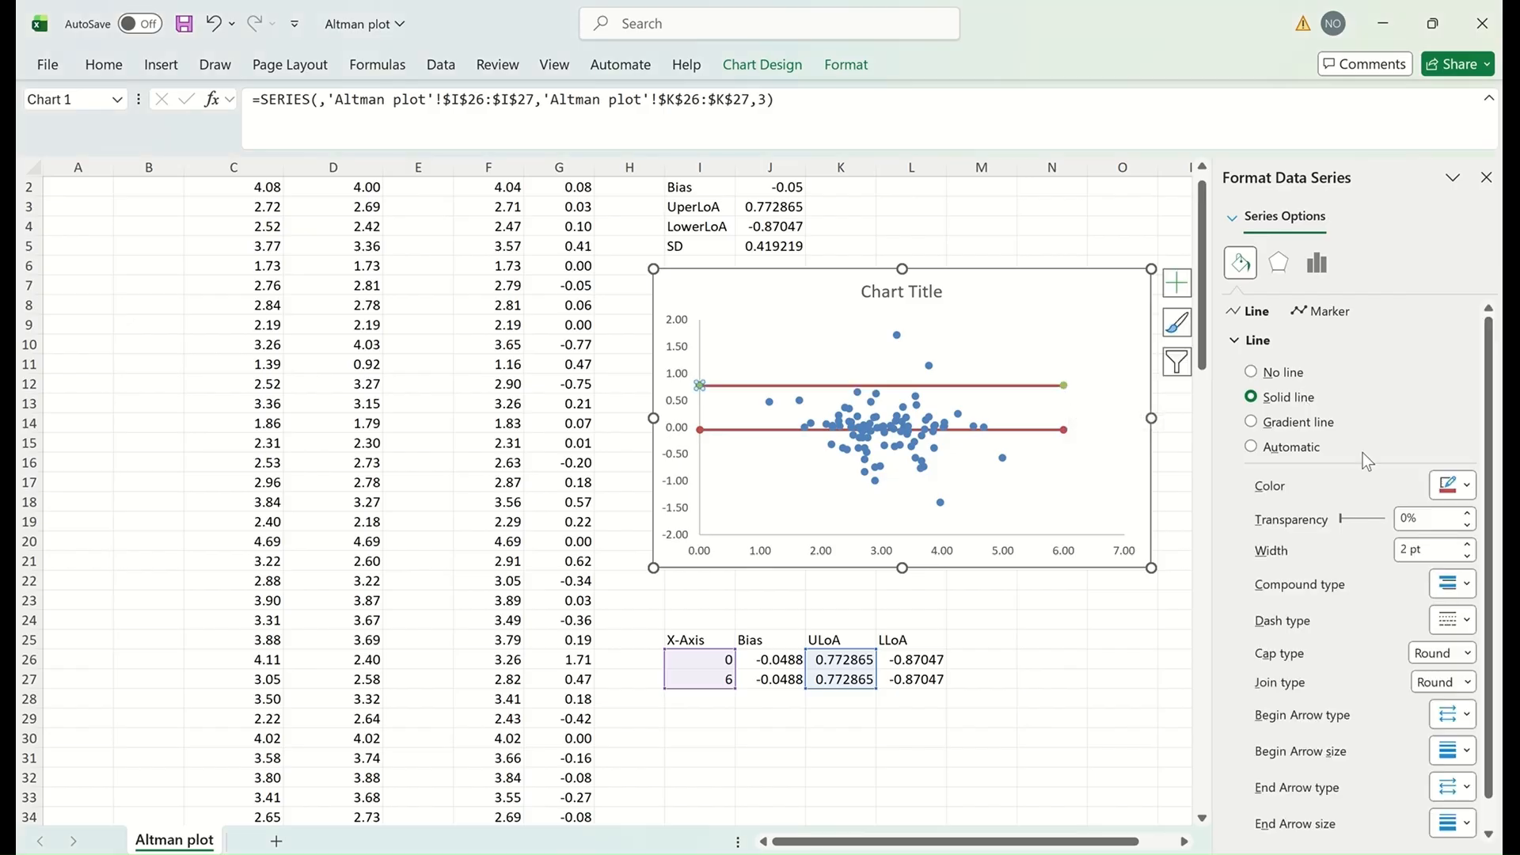
pyautogui.click(1466, 486)
pyautogui.click(1402, 594)
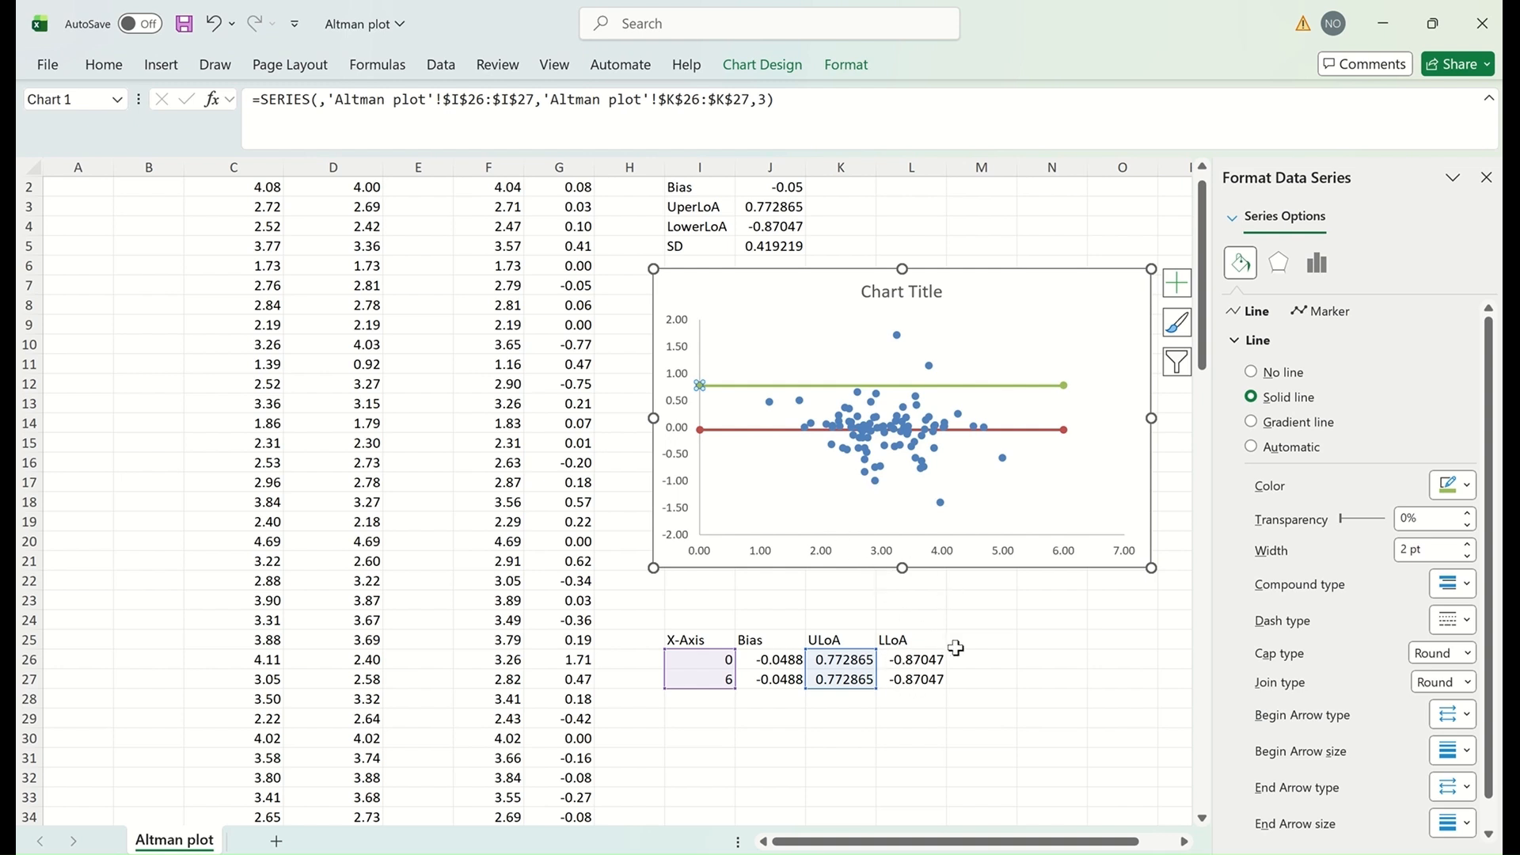
# - Add a lower limit of agreement series to the chart with X values I26:I27 and Y values L26:L27
pyautogui.rightClick(1103, 560)
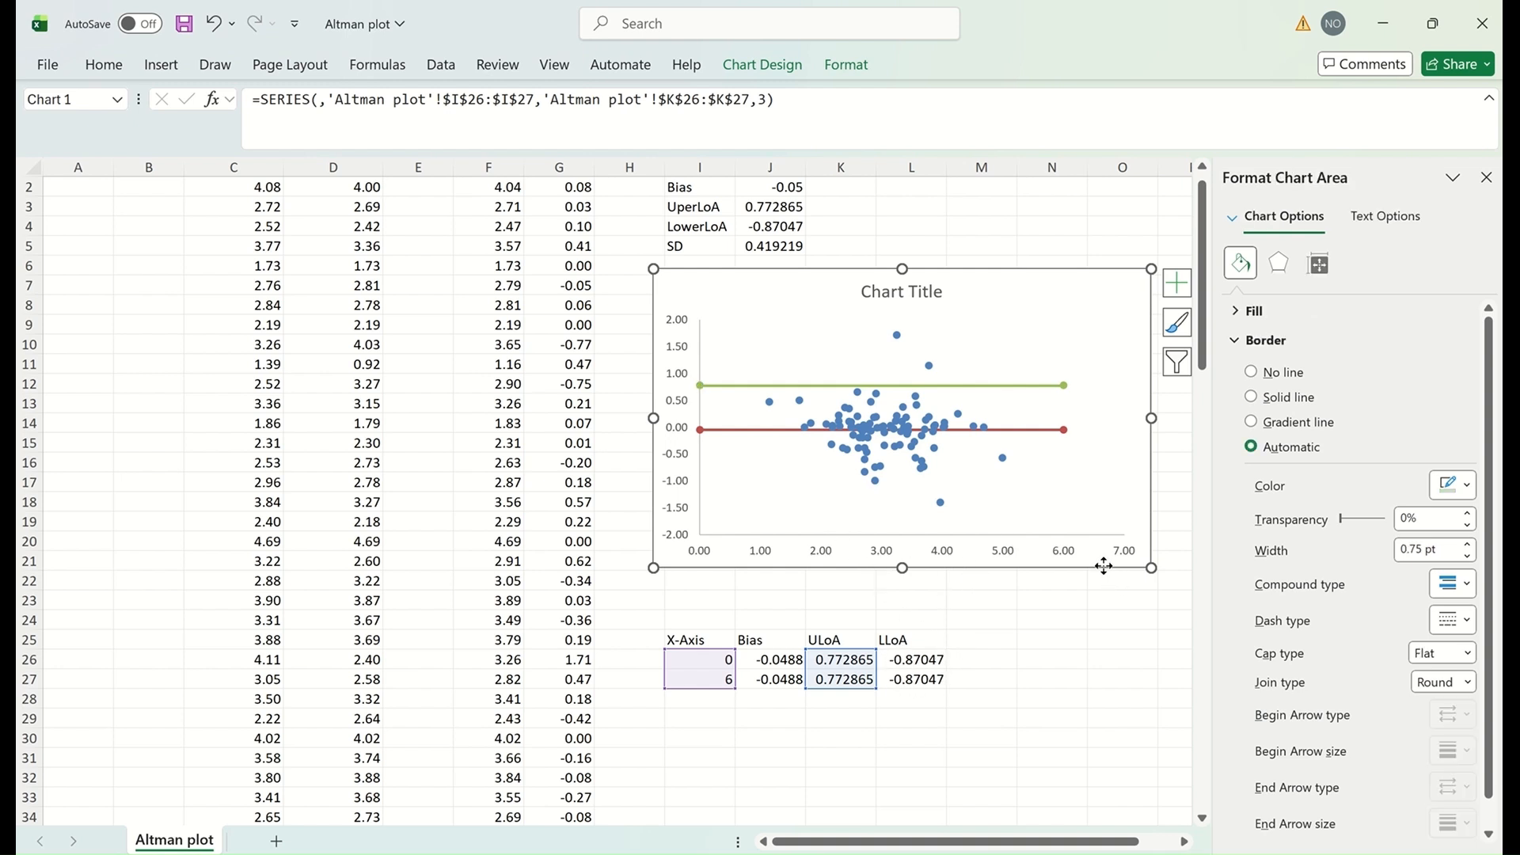
pyautogui.click(1164, 546)
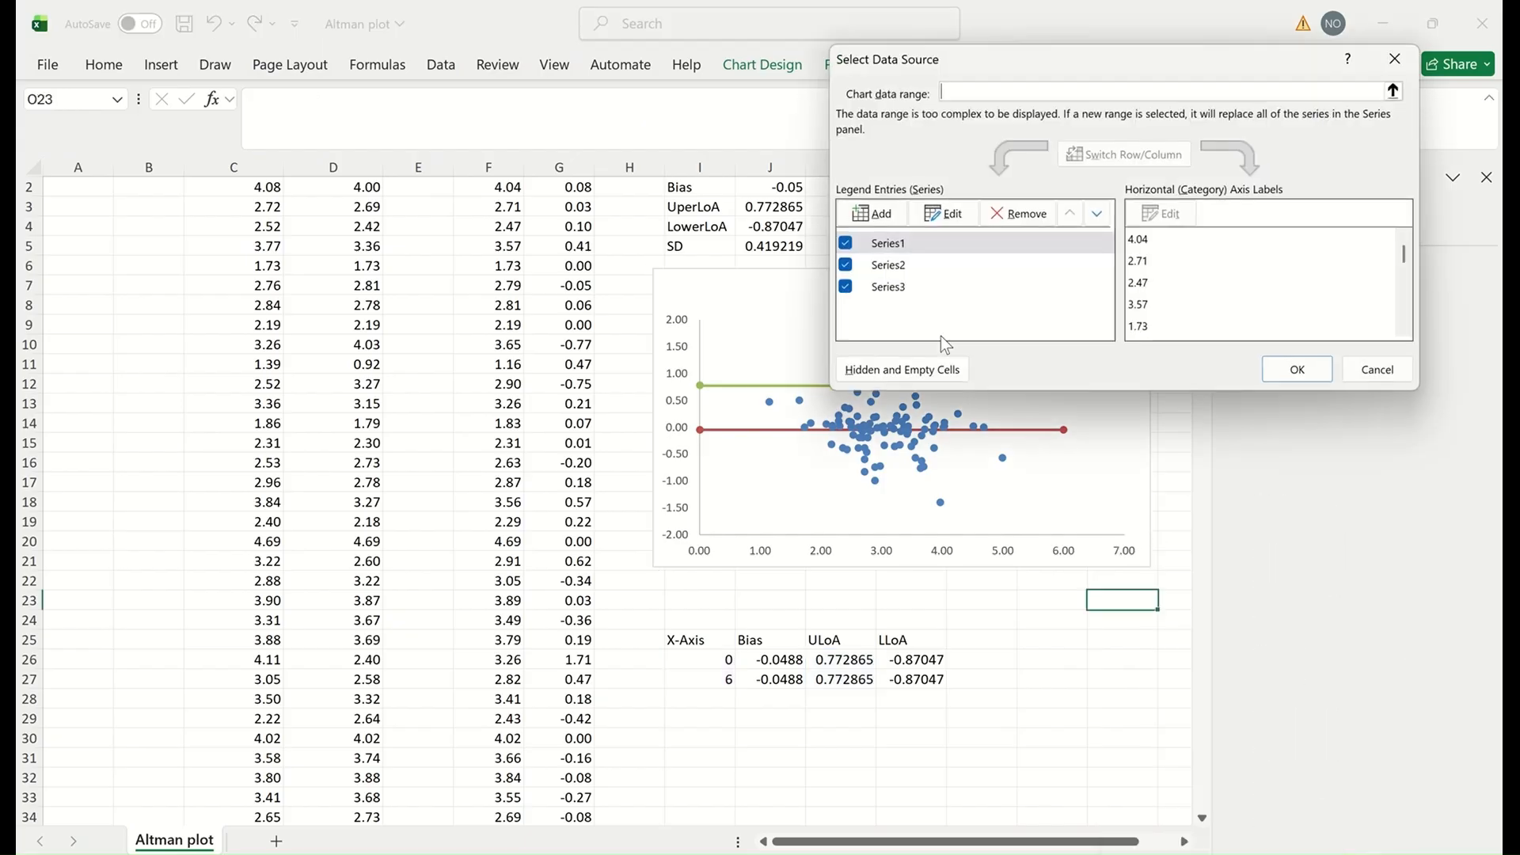
pyautogui.click(875, 211)
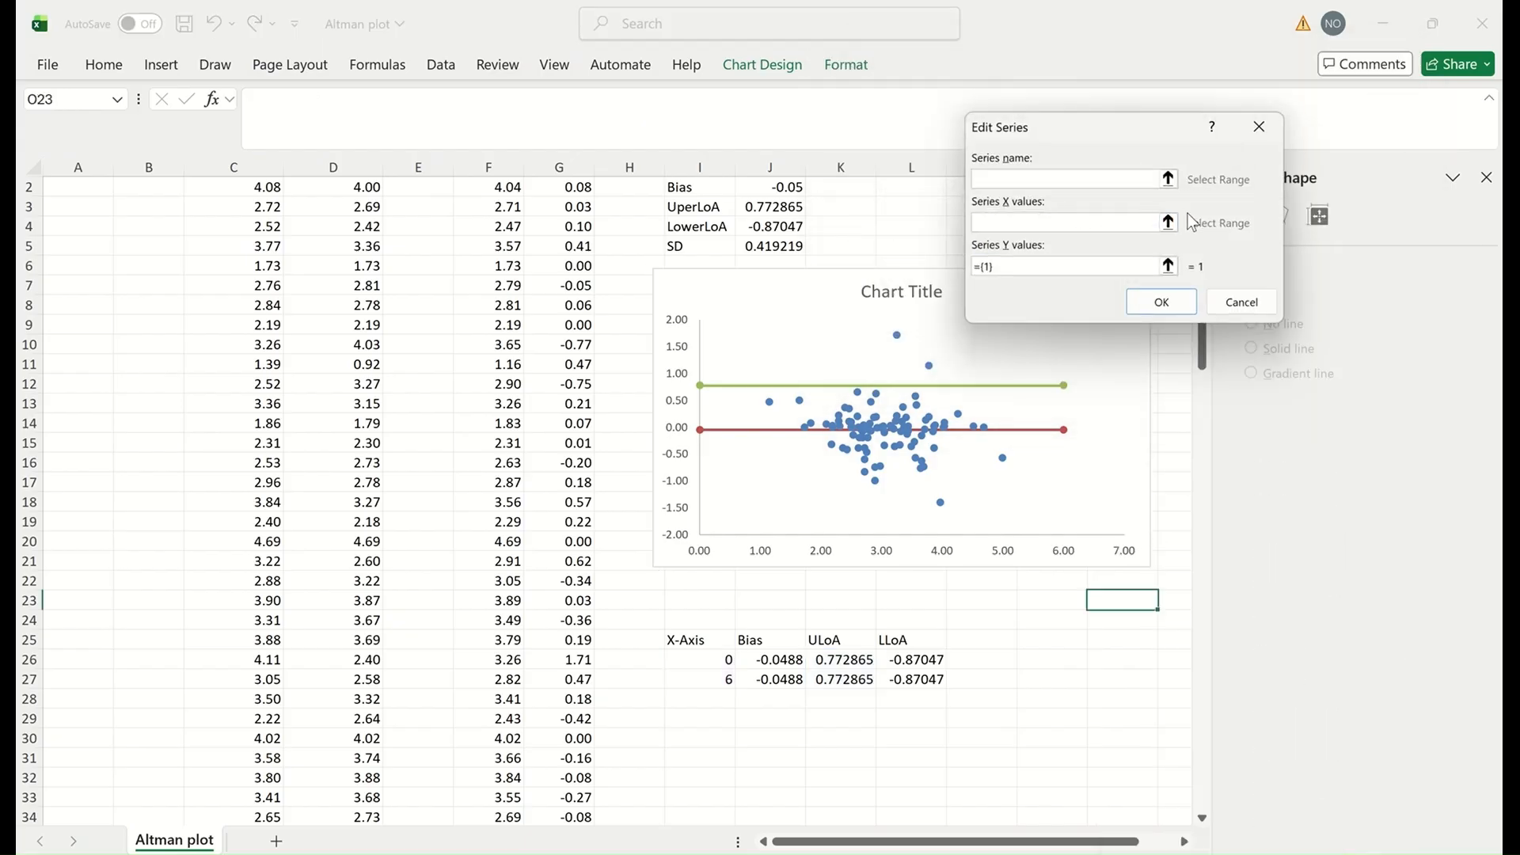
pyautogui.press('Tab')
pyautogui.click(1169, 223)
pyautogui.moveTo(709, 658); pyautogui.dragTo(716, 681)
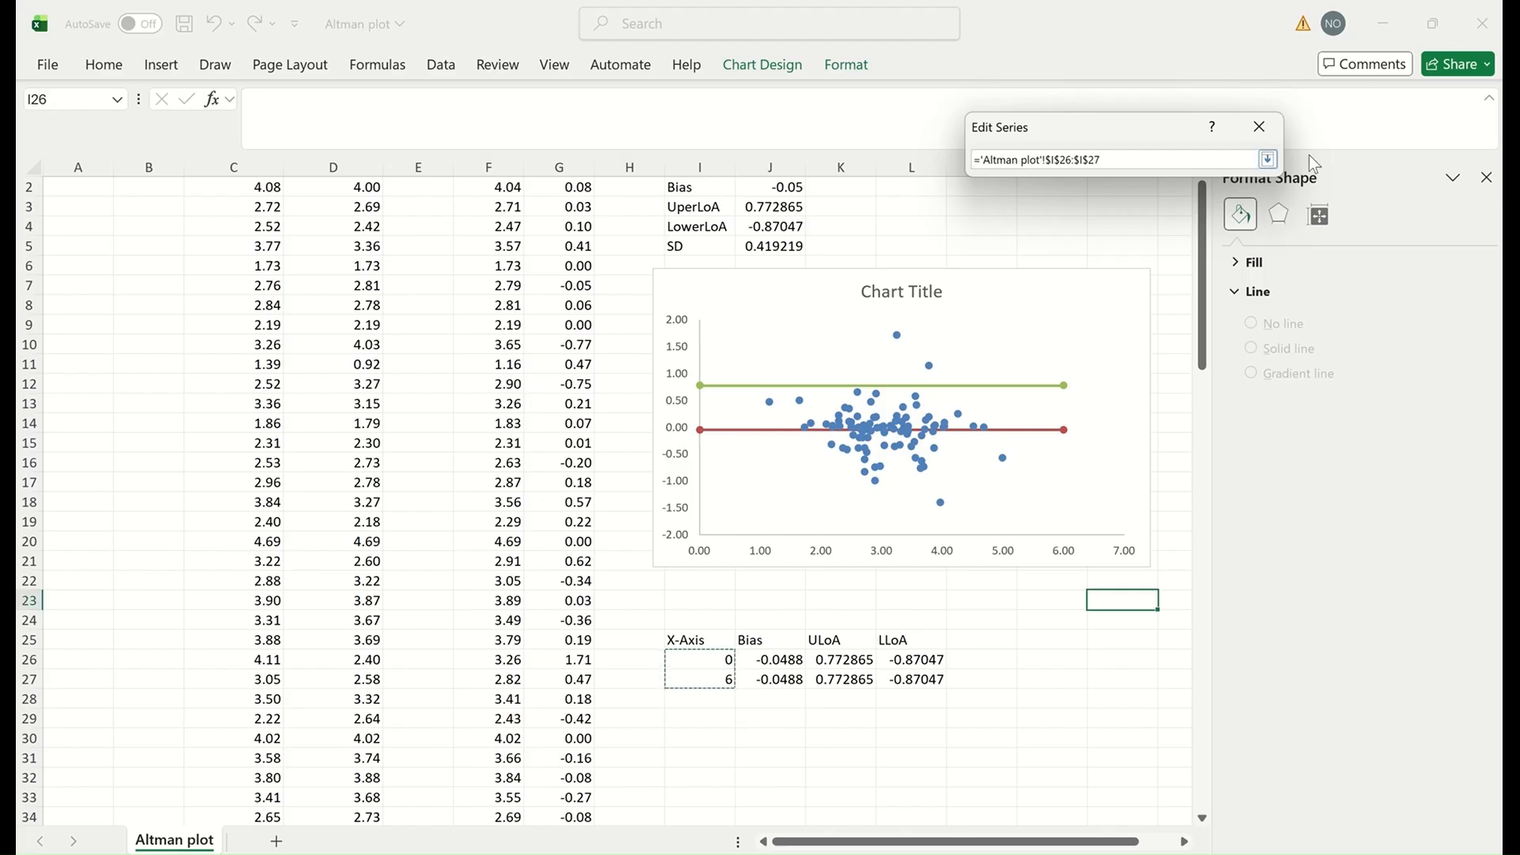
pyautogui.click(1268, 159)
pyautogui.click(1169, 266)
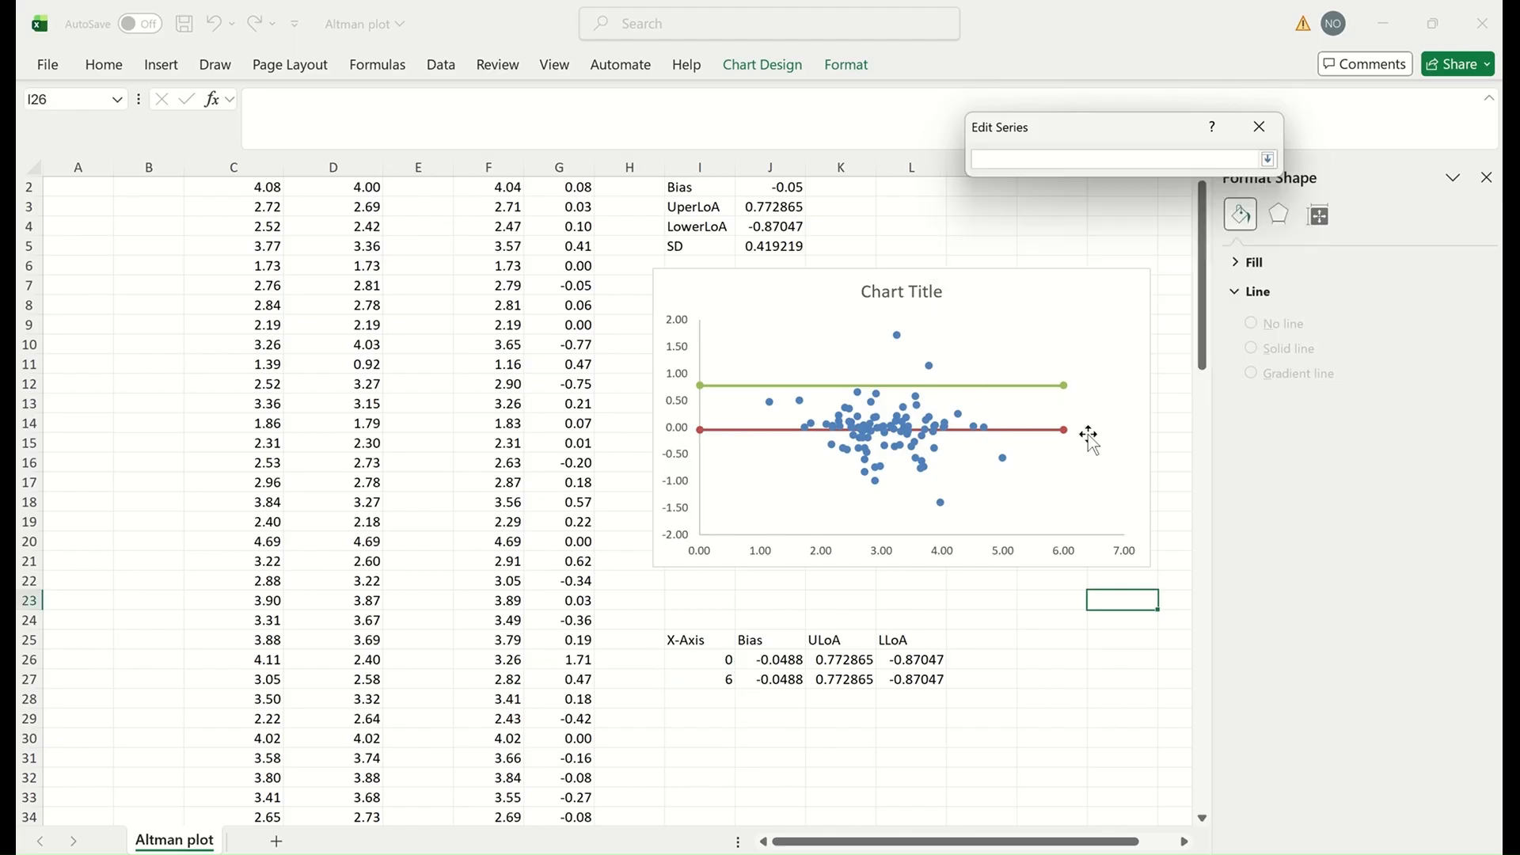
pyautogui.moveTo(927, 655); pyautogui.dragTo(923, 681)
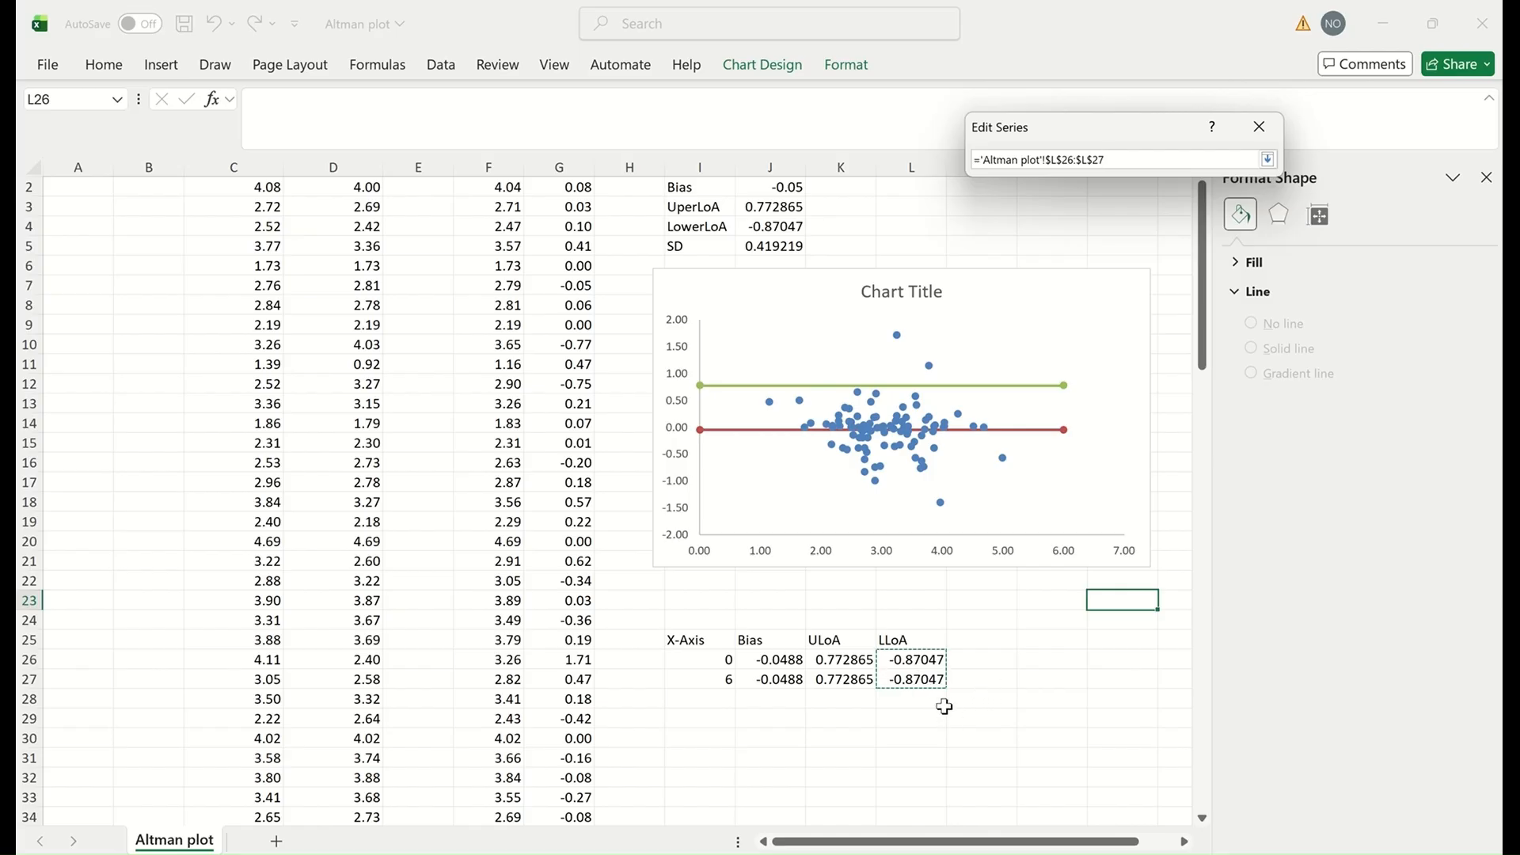
pyautogui.click(1268, 159)
pyautogui.click(1174, 305)
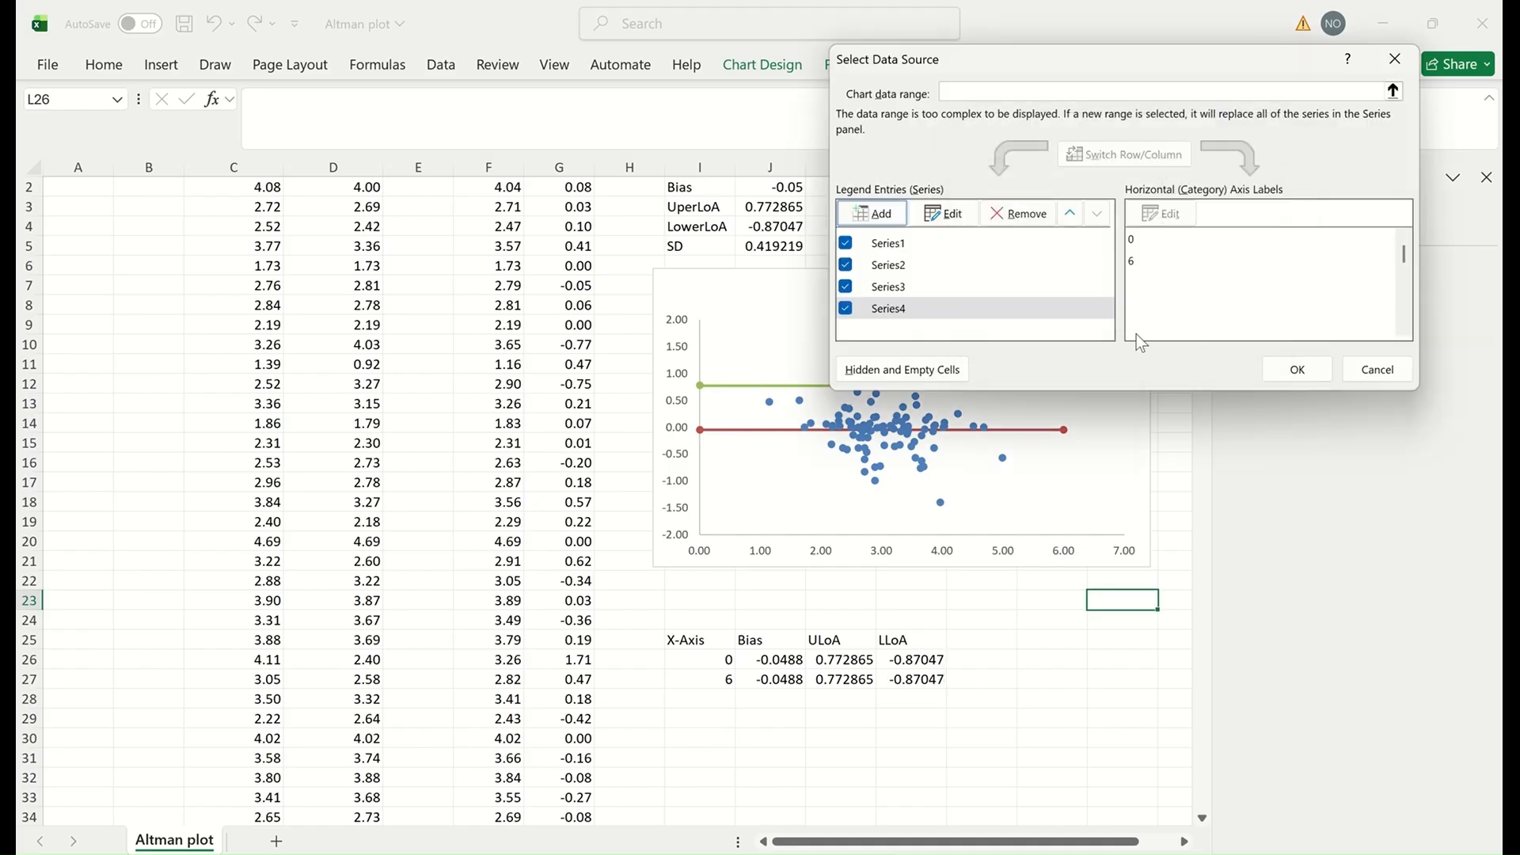
pyautogui.click(1290, 372)
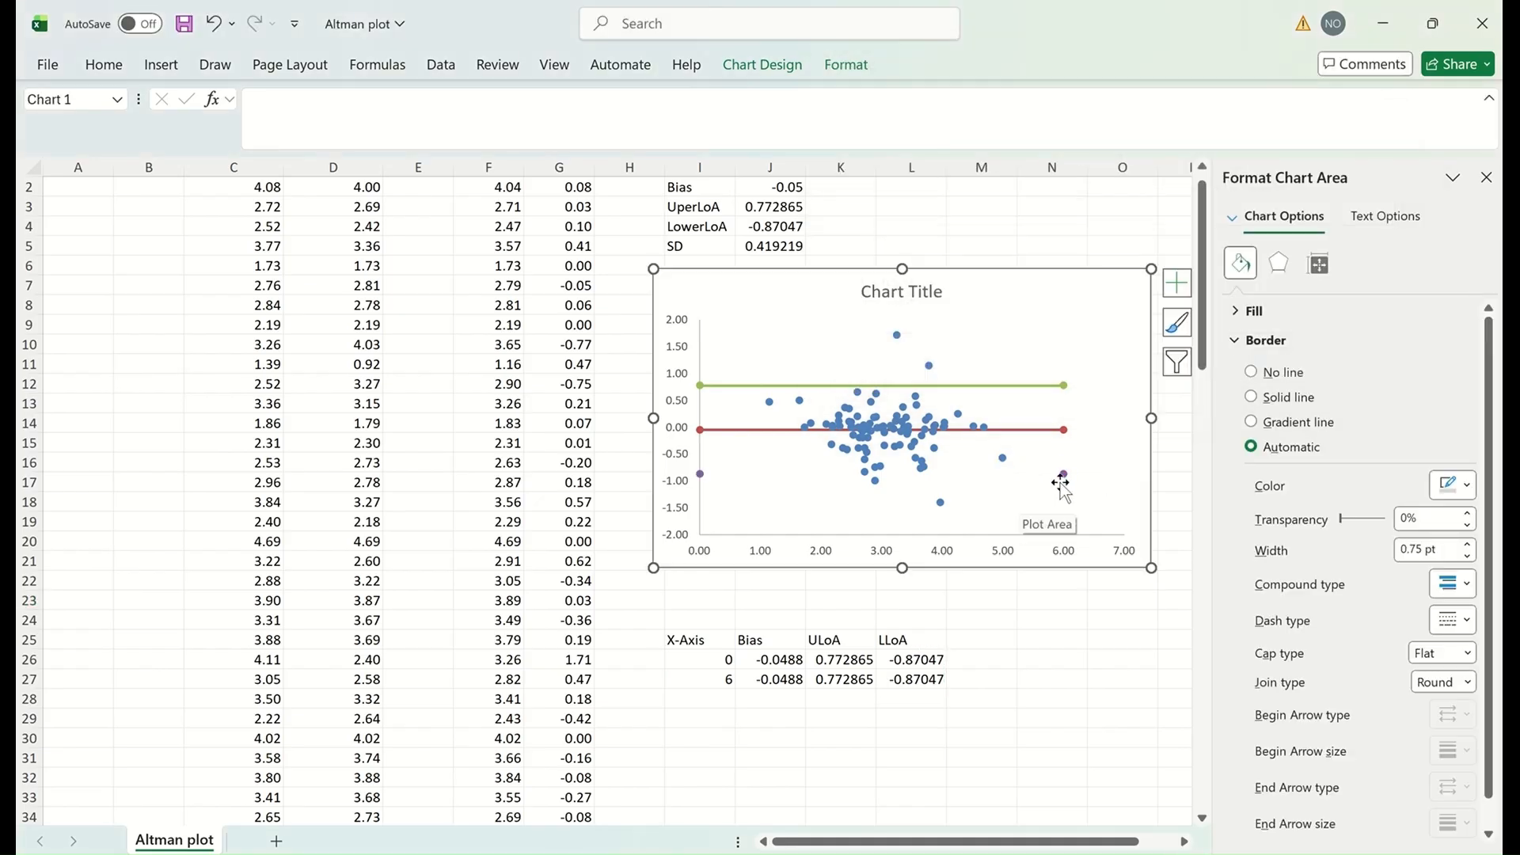
# - Format the lower limit of agreement series as a solid line in the dark blue theme color
pyautogui.click(1066, 473)
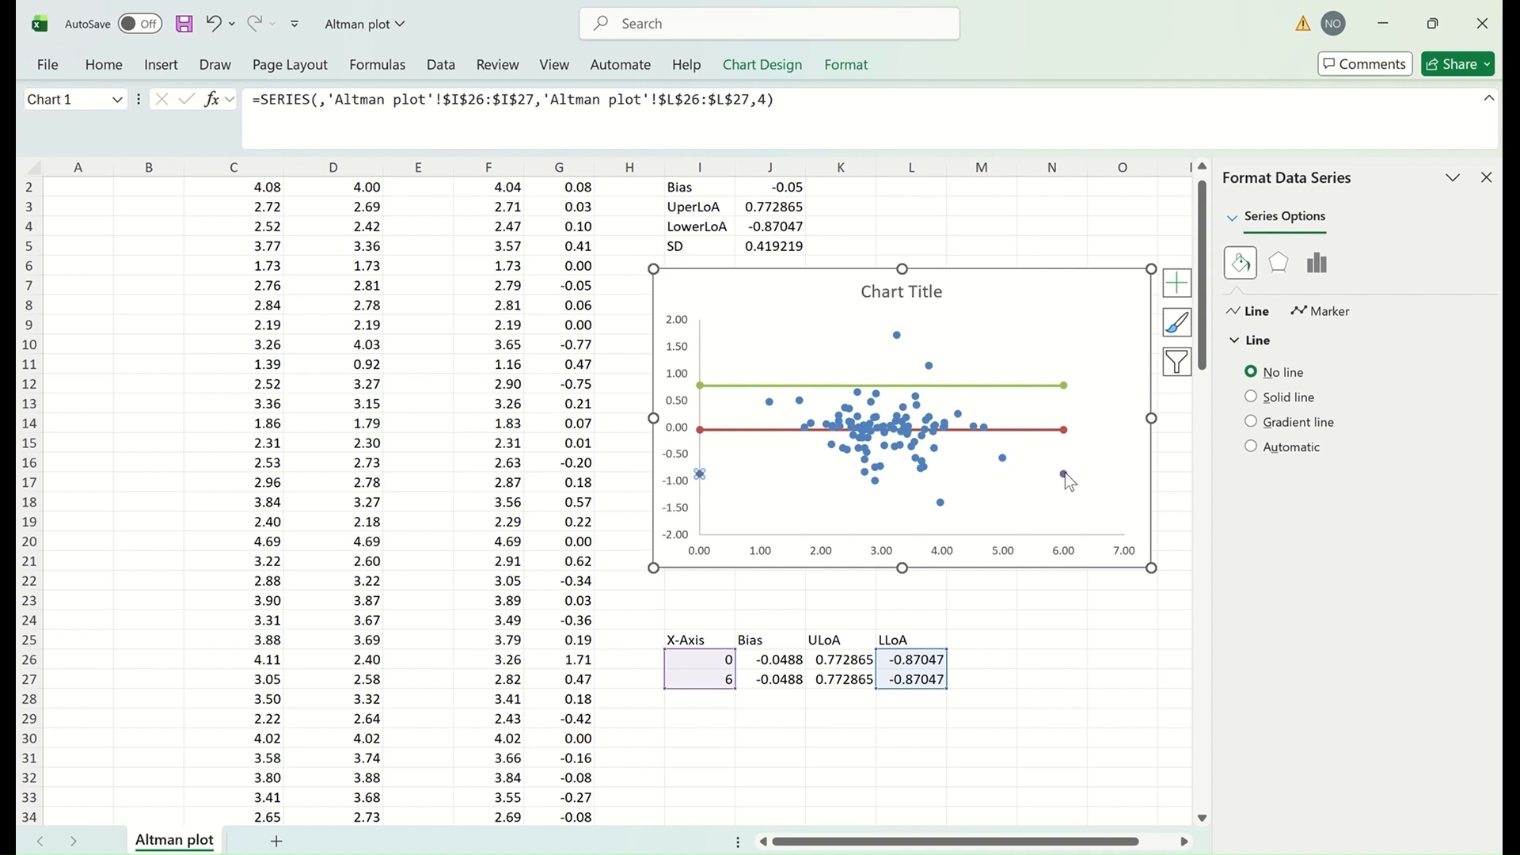
pyautogui.click(1270, 399)
pyautogui.click(1466, 485)
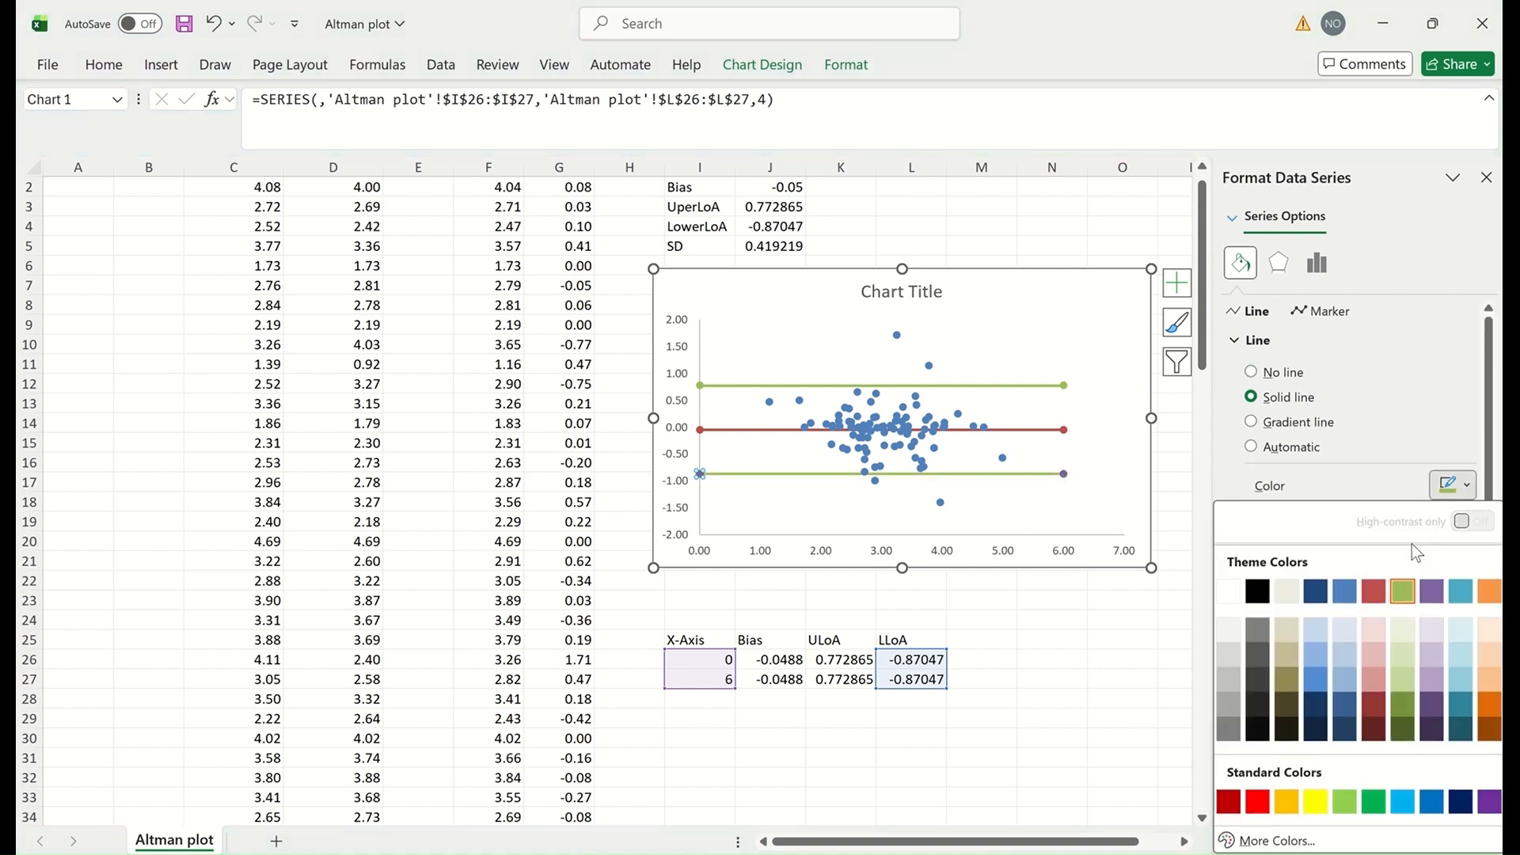
pyautogui.click(1320, 593)
pyautogui.click(1120, 300)
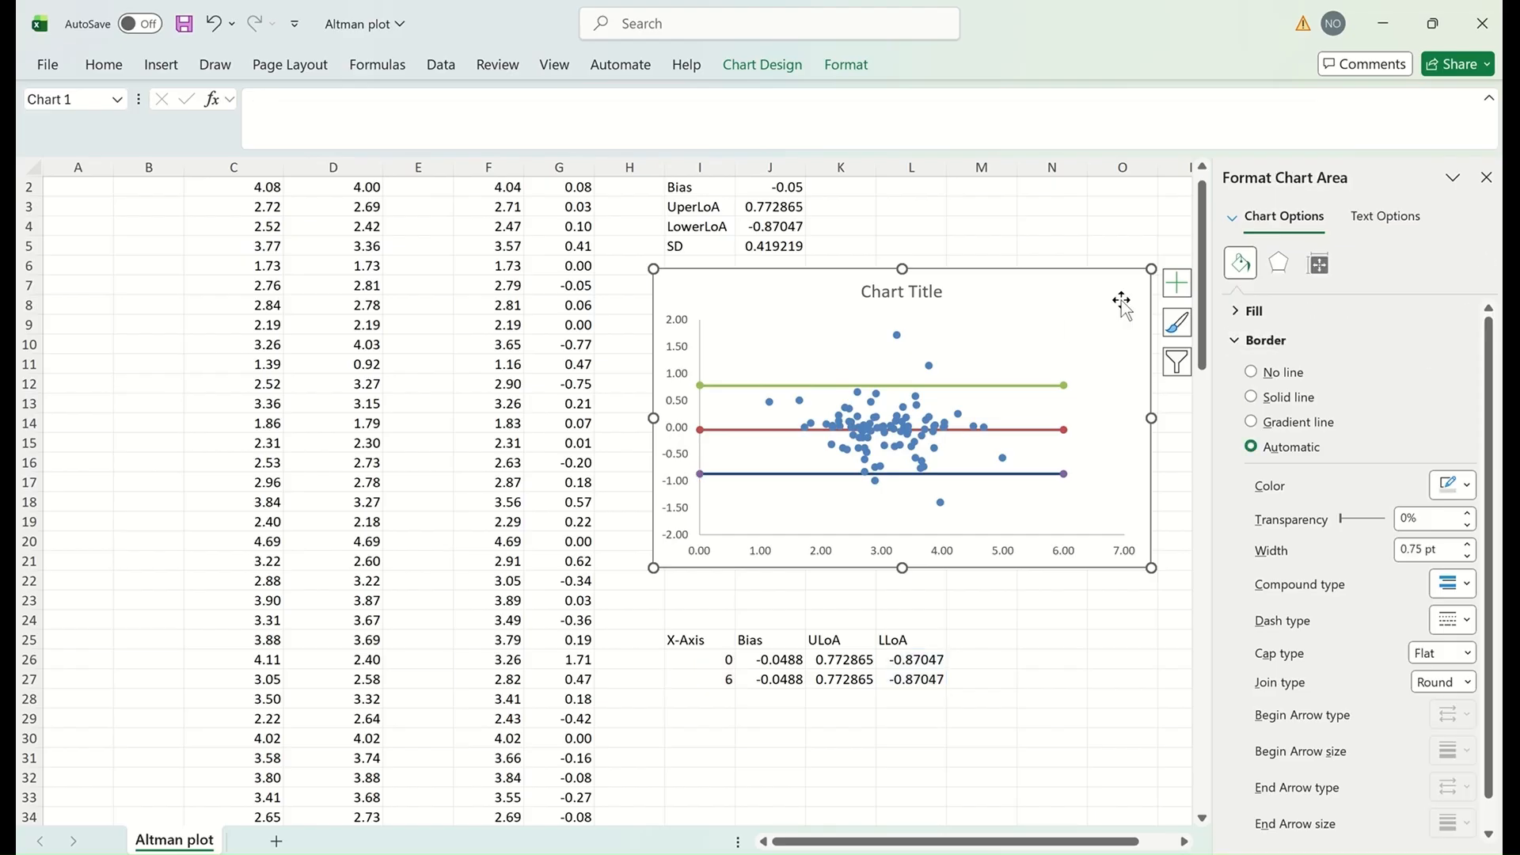
# - Add axis titles to the chart, naming the vertical axis "Diff" and the horizontal axis "Av"
pyautogui.click(1179, 291)
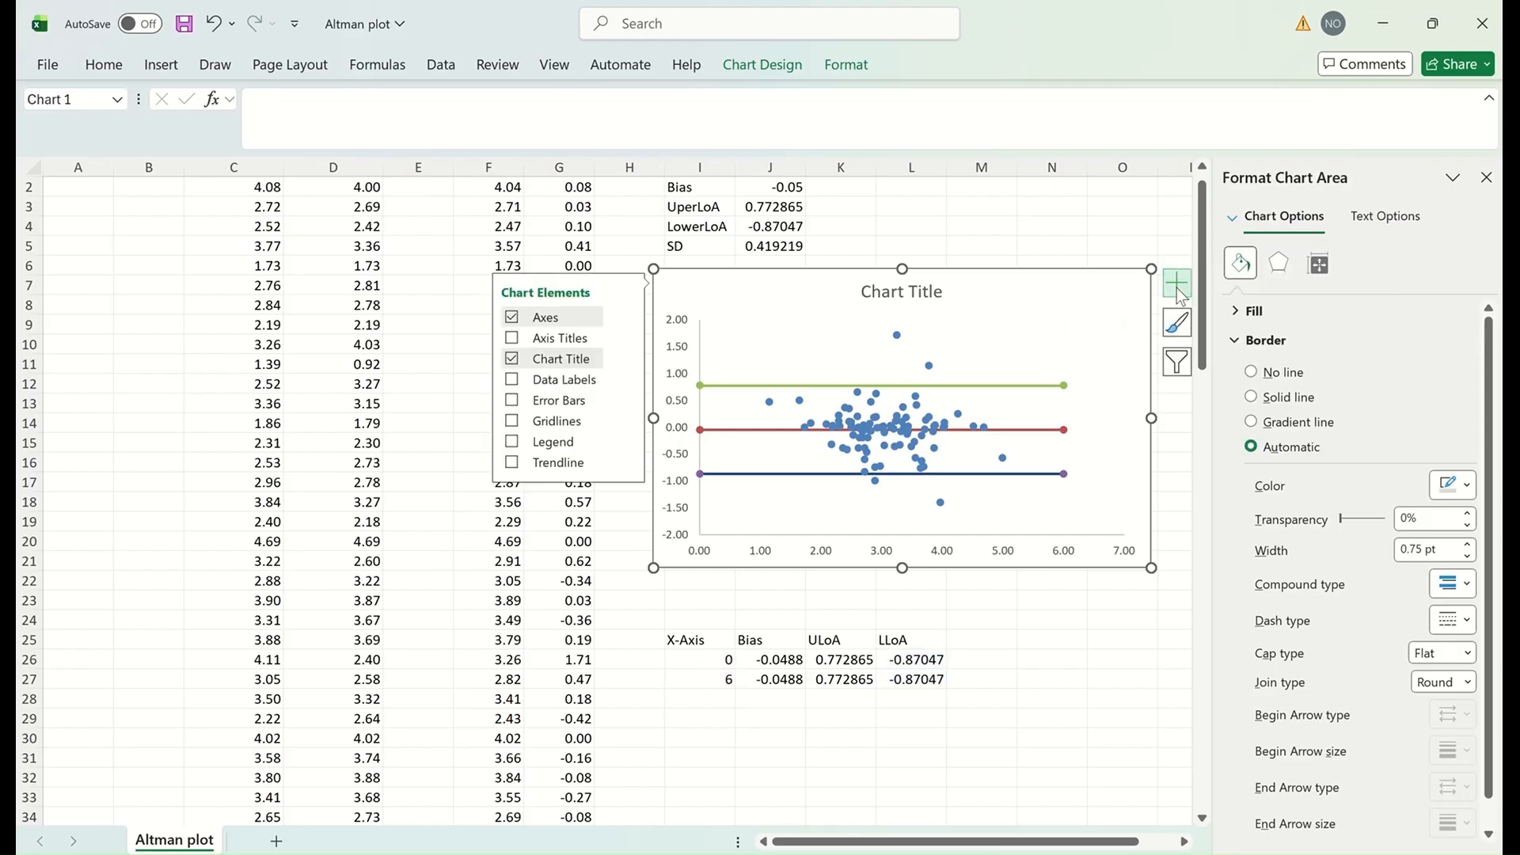
pyautogui.click(560, 346)
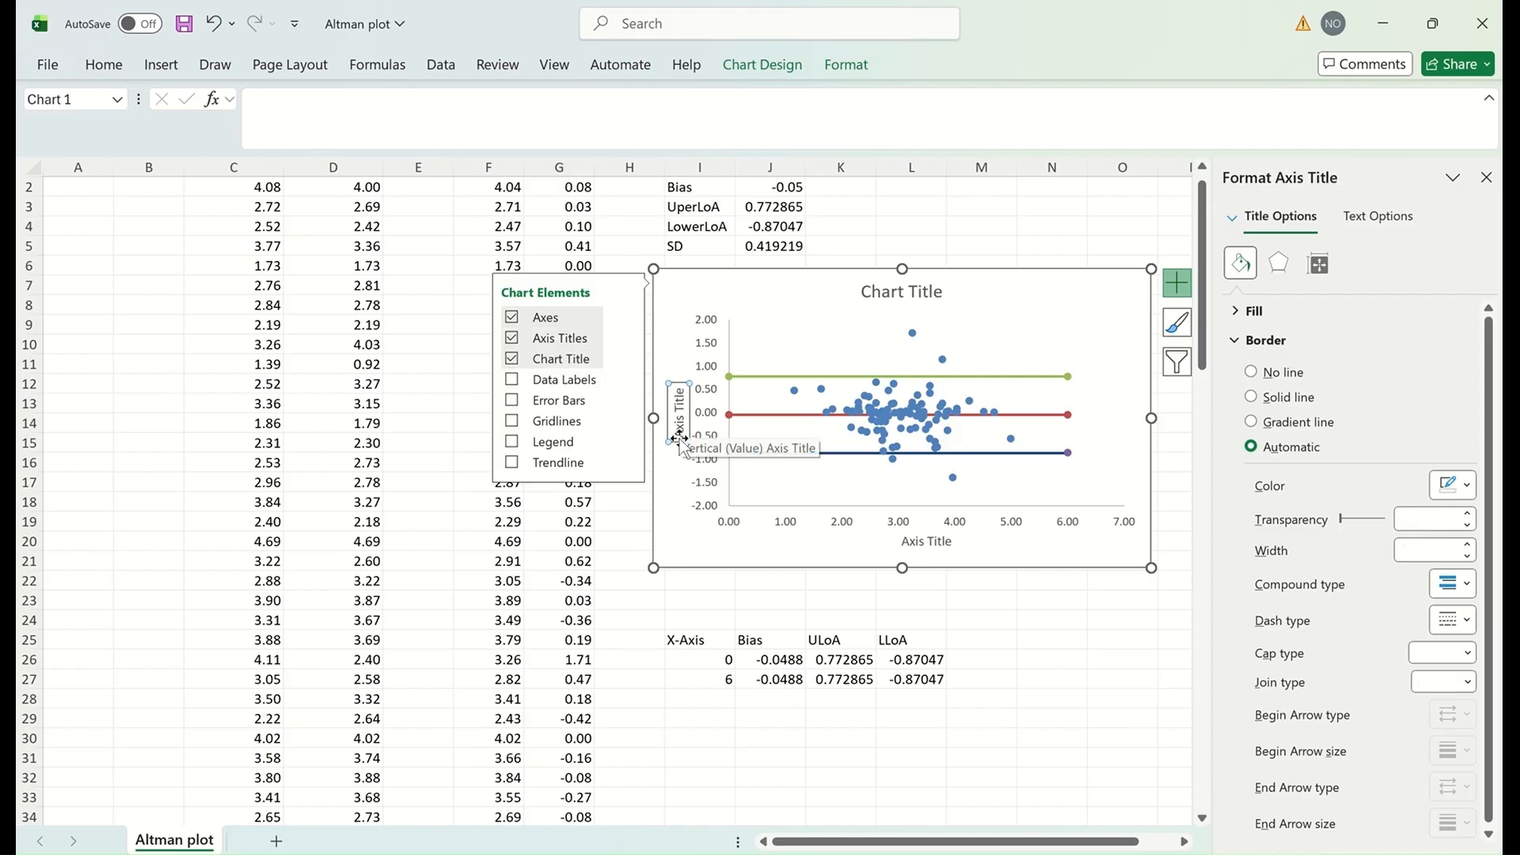
pyautogui.moveTo(678, 435); pyautogui.dragTo(685, 388)
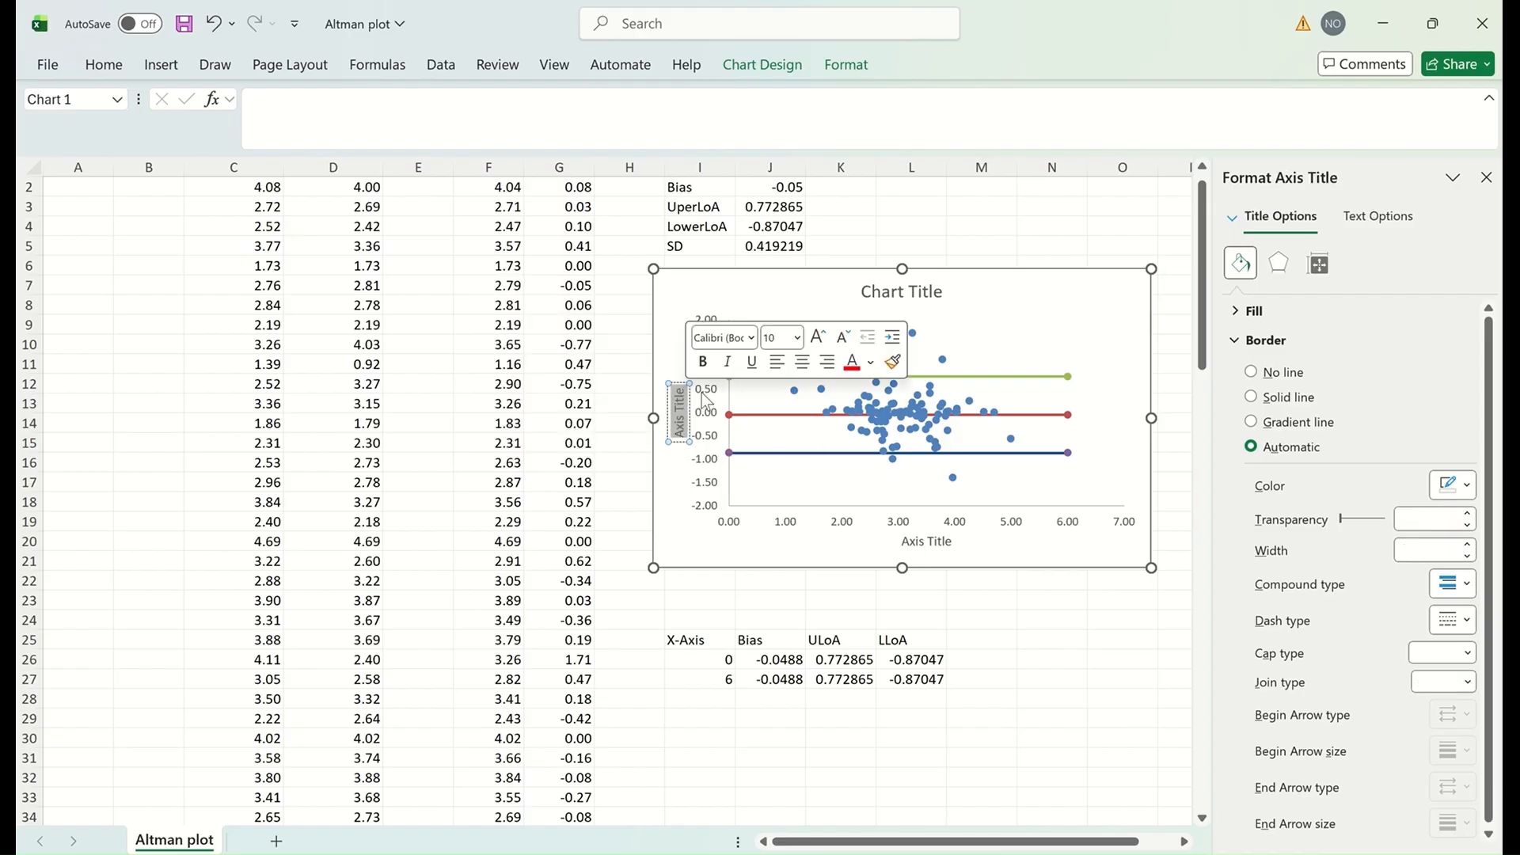
pyautogui.write('Diff')
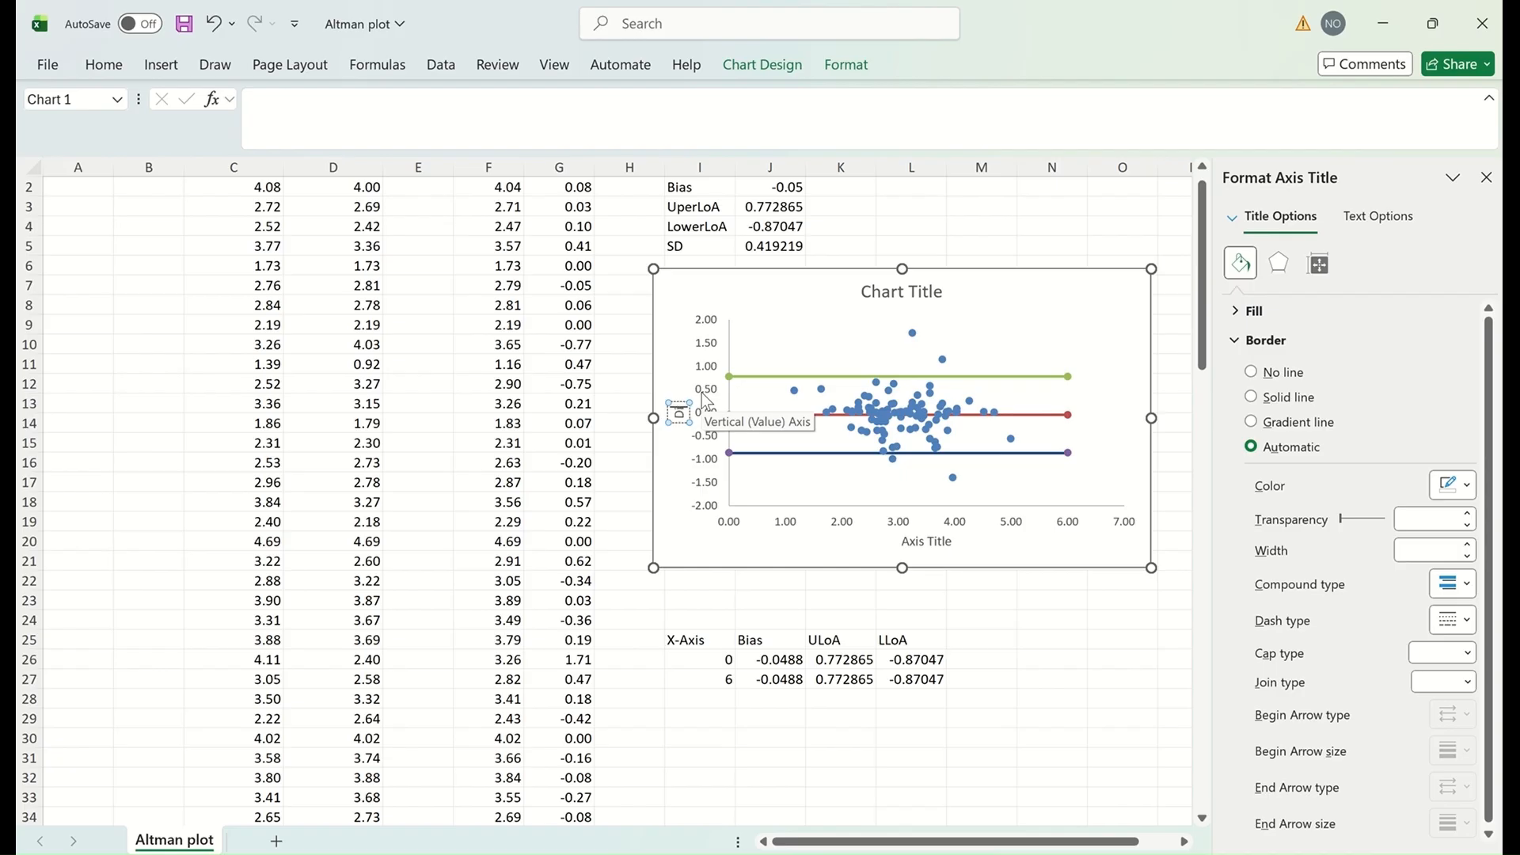
pyautogui.click(914, 543)
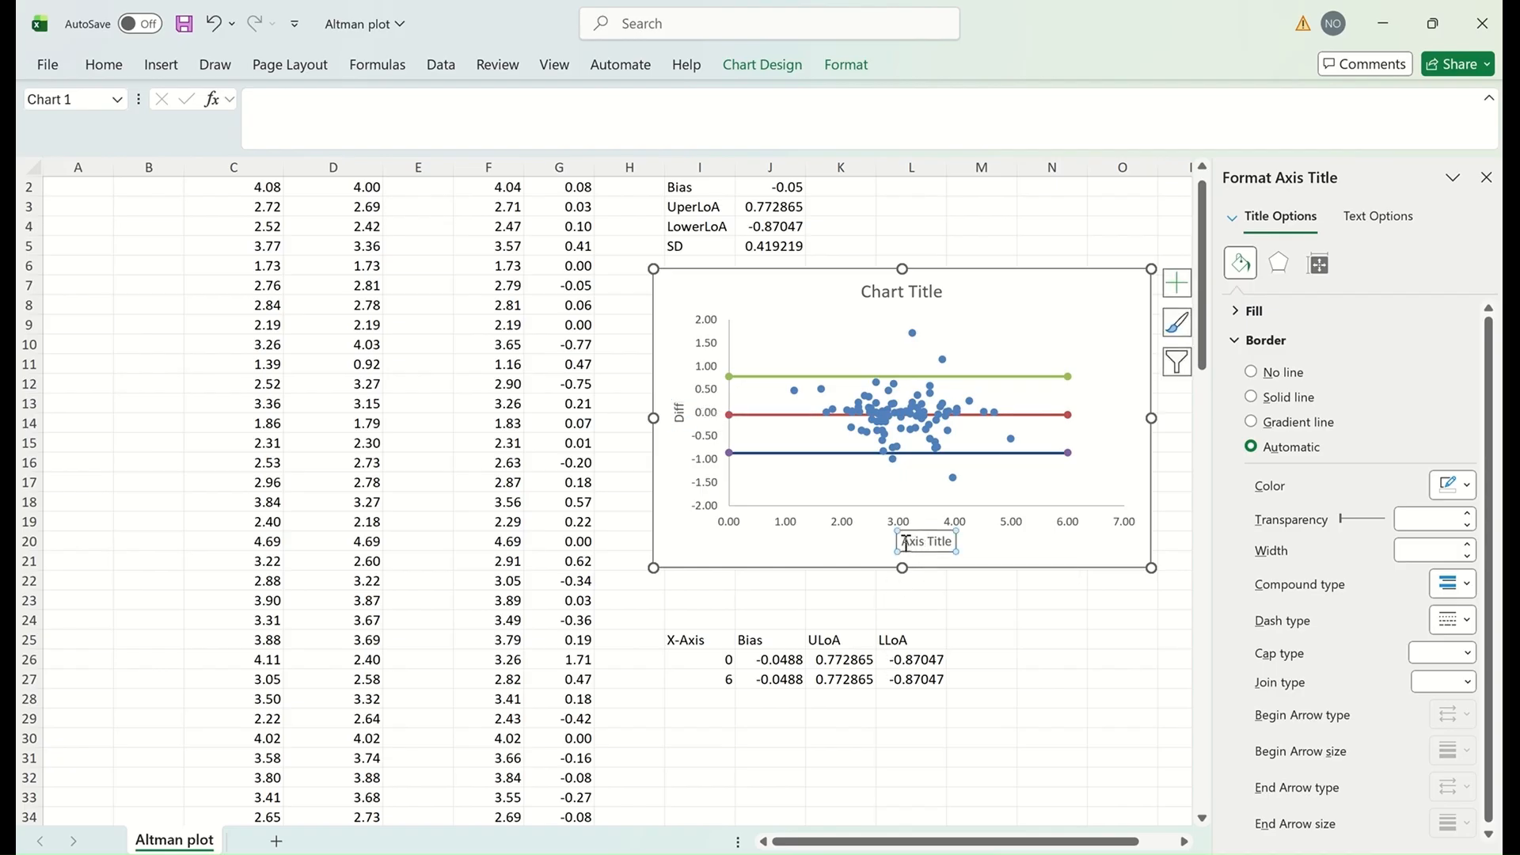
pyautogui.moveTo(906, 544); pyautogui.dragTo(947, 542)
pyautogui.write('Av')
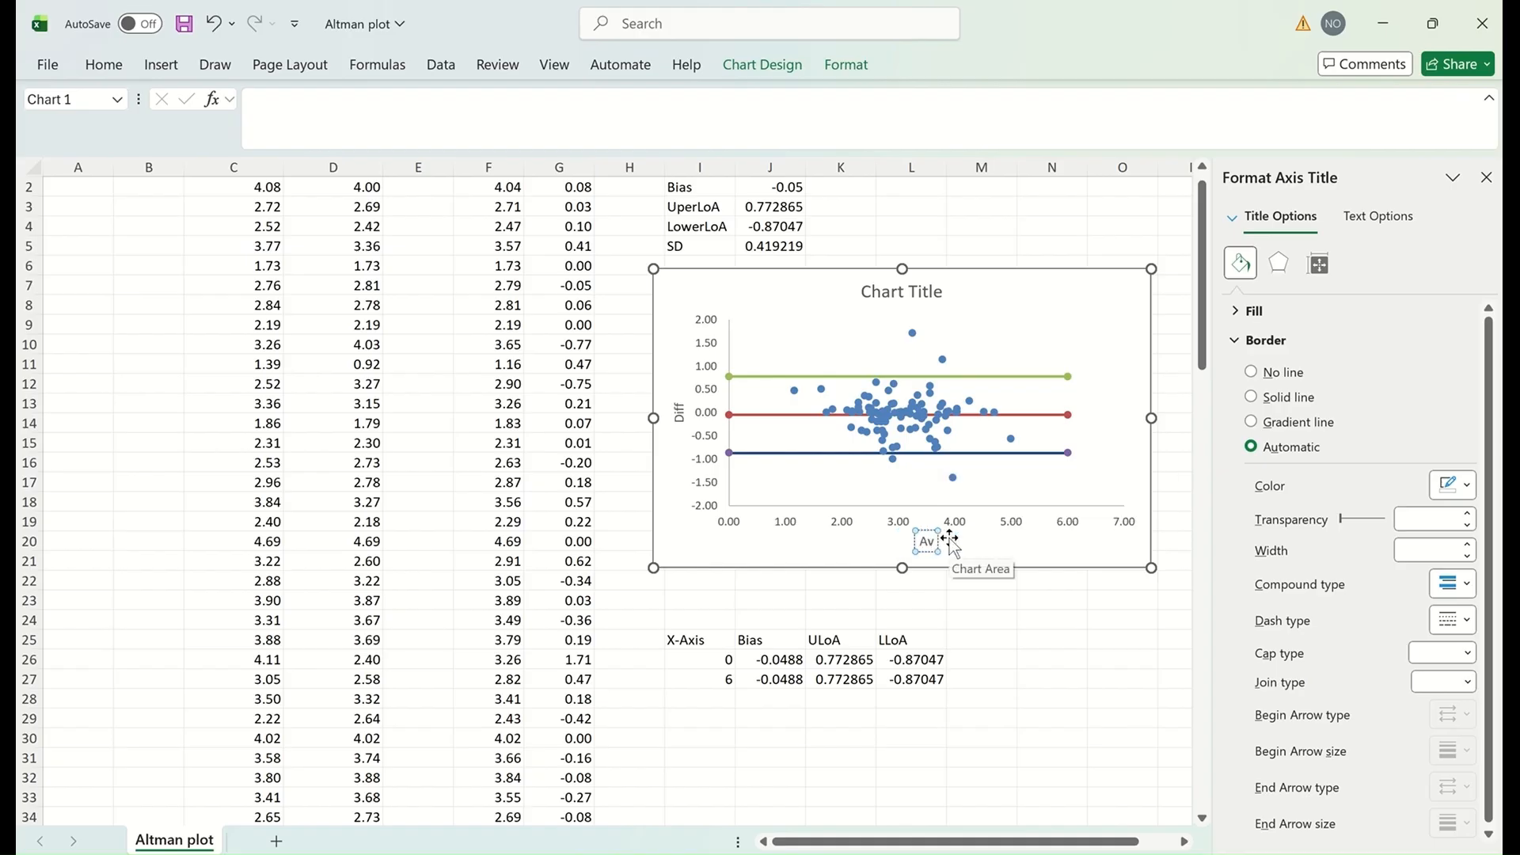
# - Change the chart title to "Bland Altman Plot"
pyautogui.click(917, 291)
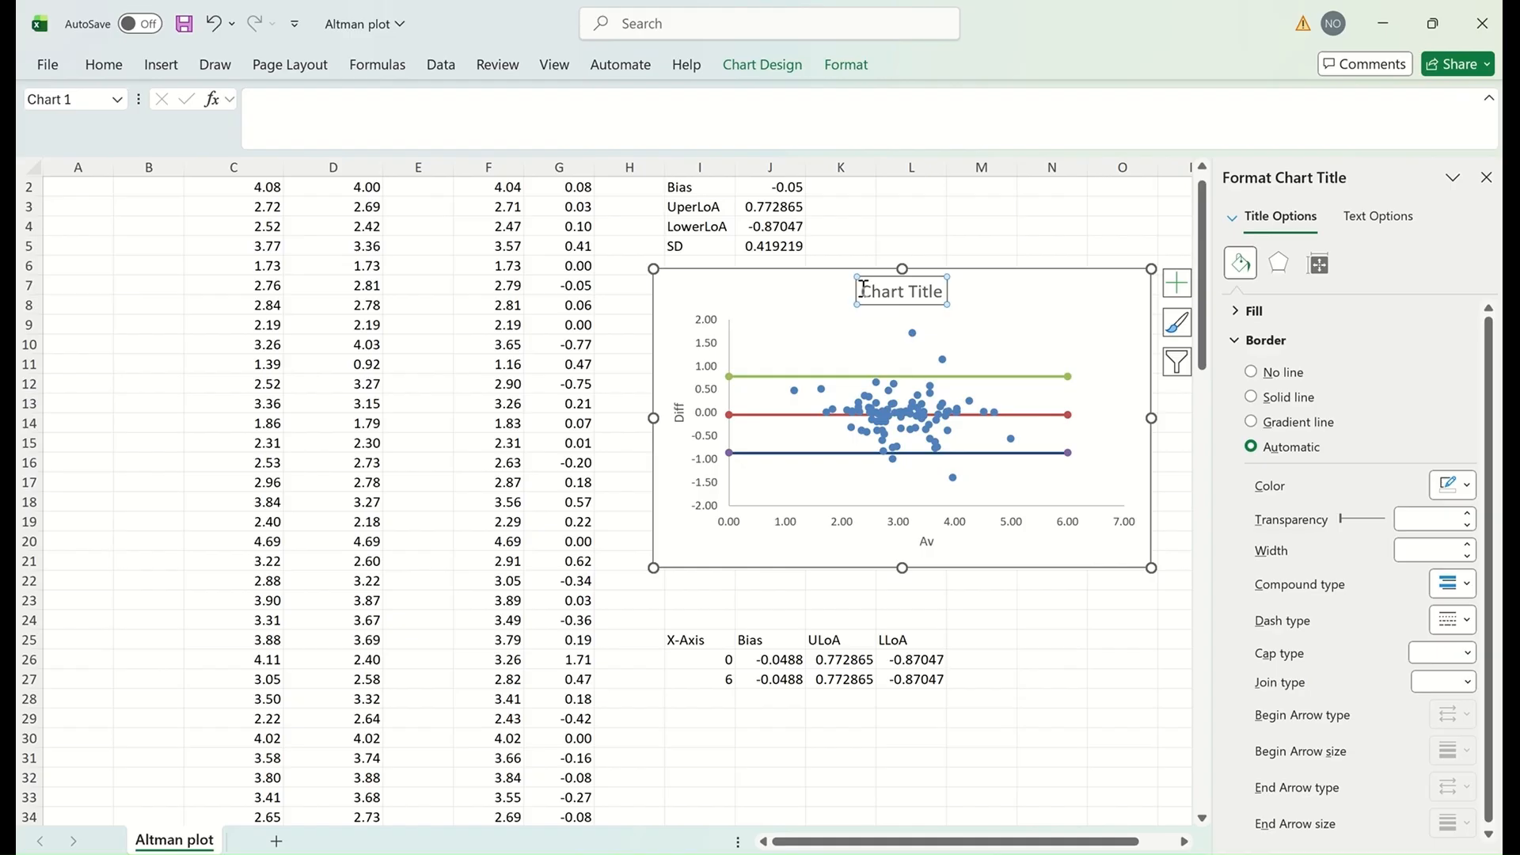
pyautogui.moveTo(863, 290); pyautogui.dragTo(964, 310)
pyautogui.write('Bland Altman')
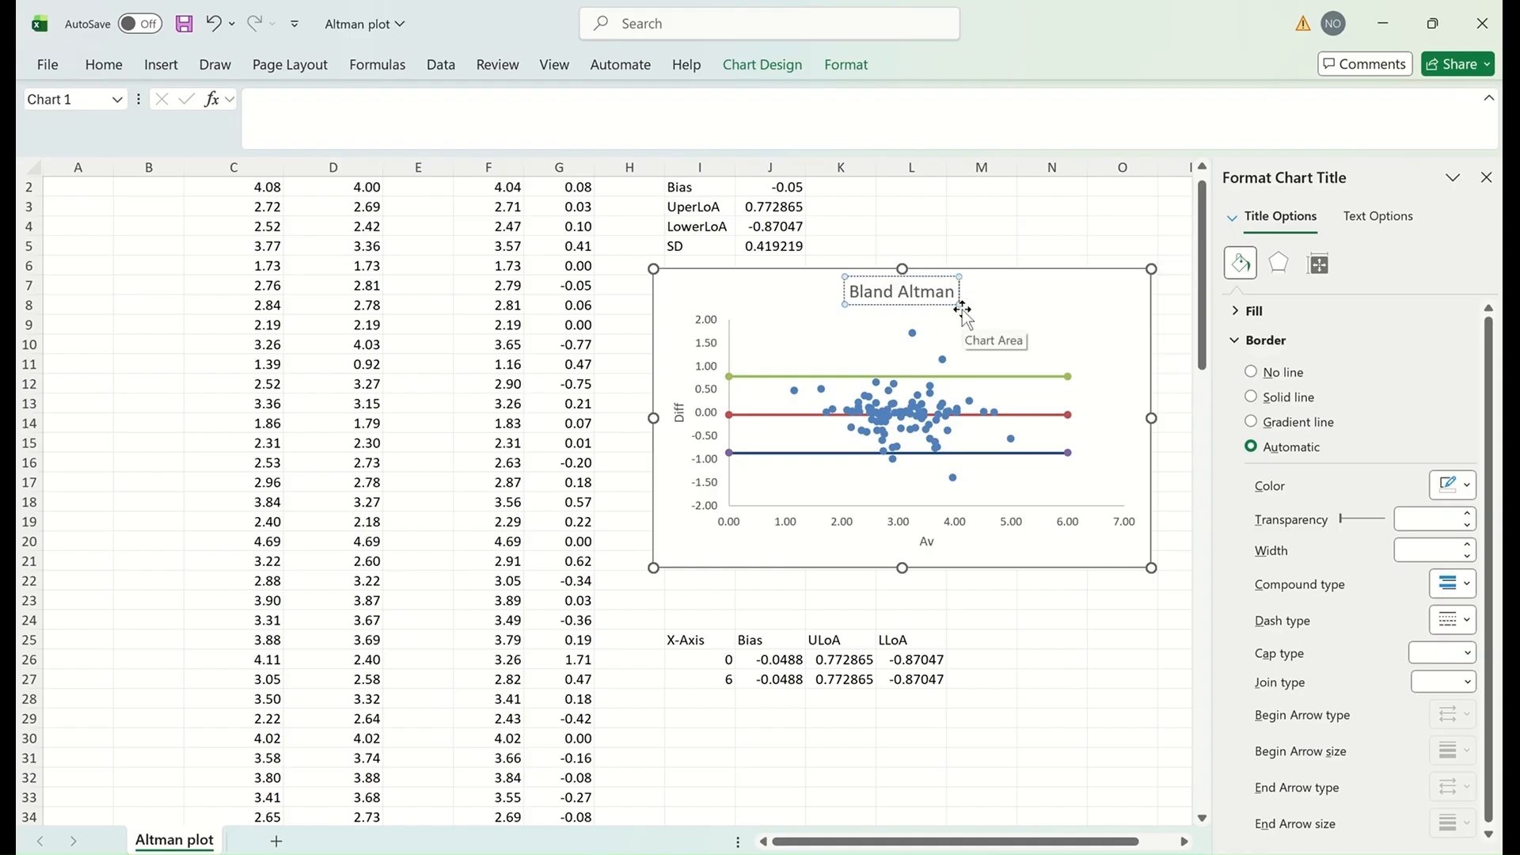
pyautogui.write(' Plot')
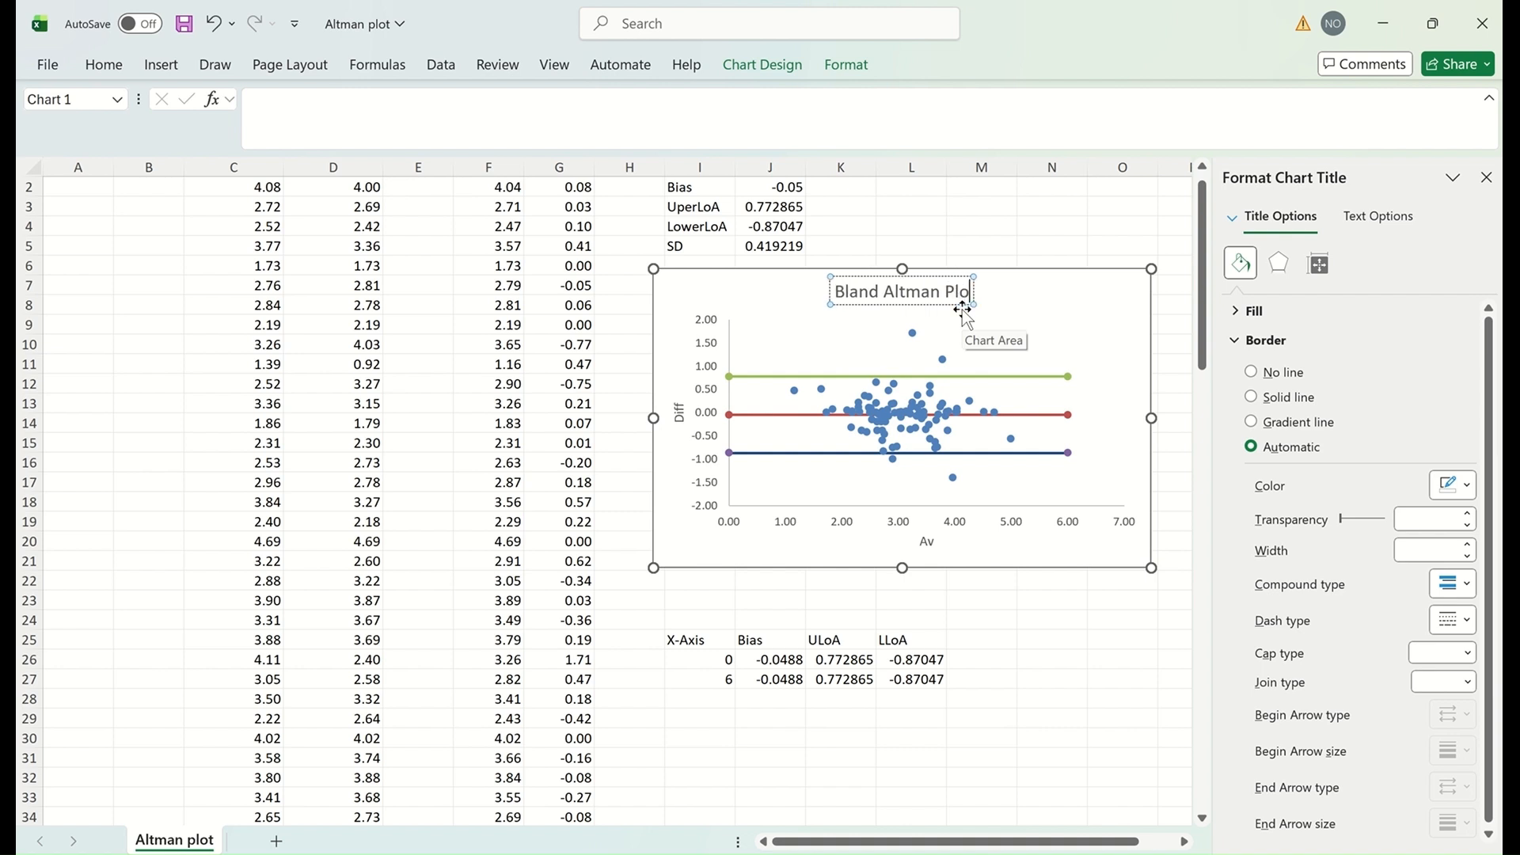
# - Close the formatting options and enlarge the chart to span about columns C to N, down to row 31
pyautogui.click(1486, 178)
pyautogui.moveTo(652, 569); pyautogui.dragTo(199, 685)
pyautogui.moveTo(674, 684); pyautogui.dragTo(675, 762)
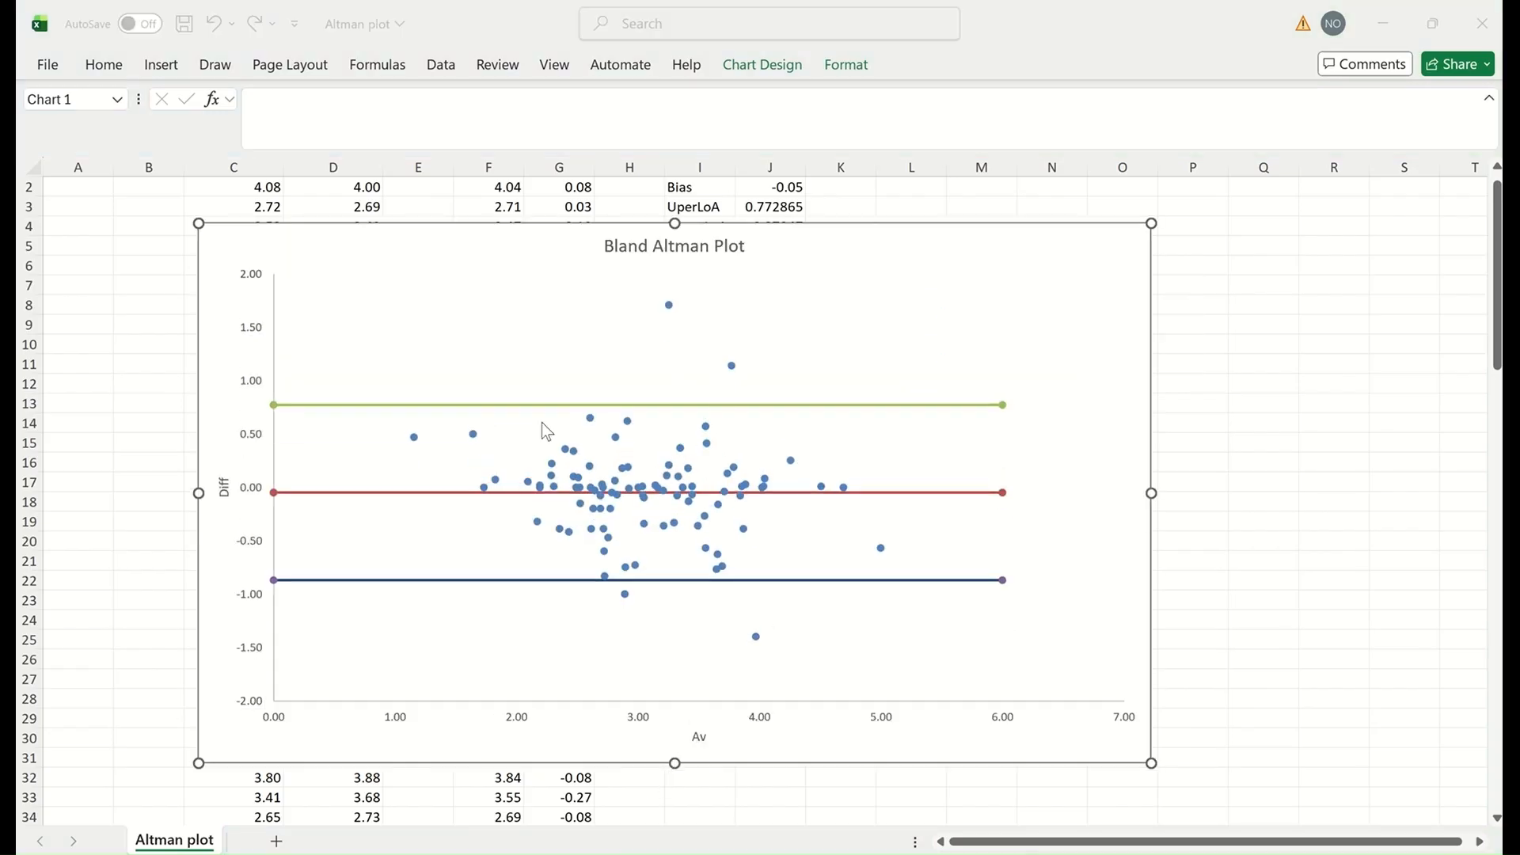
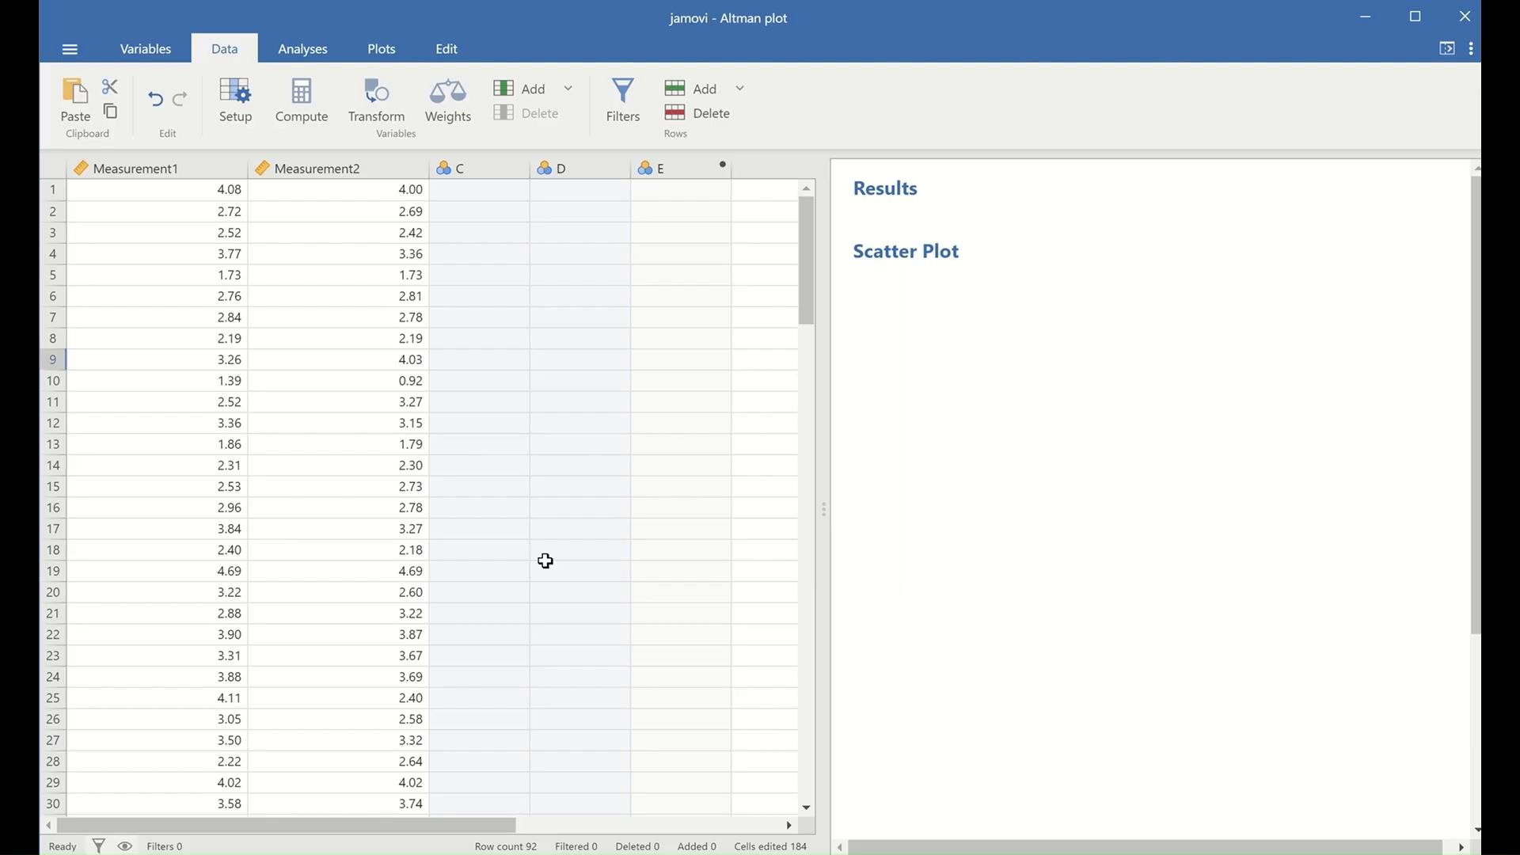
# - Switch to jamovi and set up a blandr Bland-Altman analysis with Measurement1 as Method 1 and Measurement2 as Method 2
pyautogui.click(298, 52)
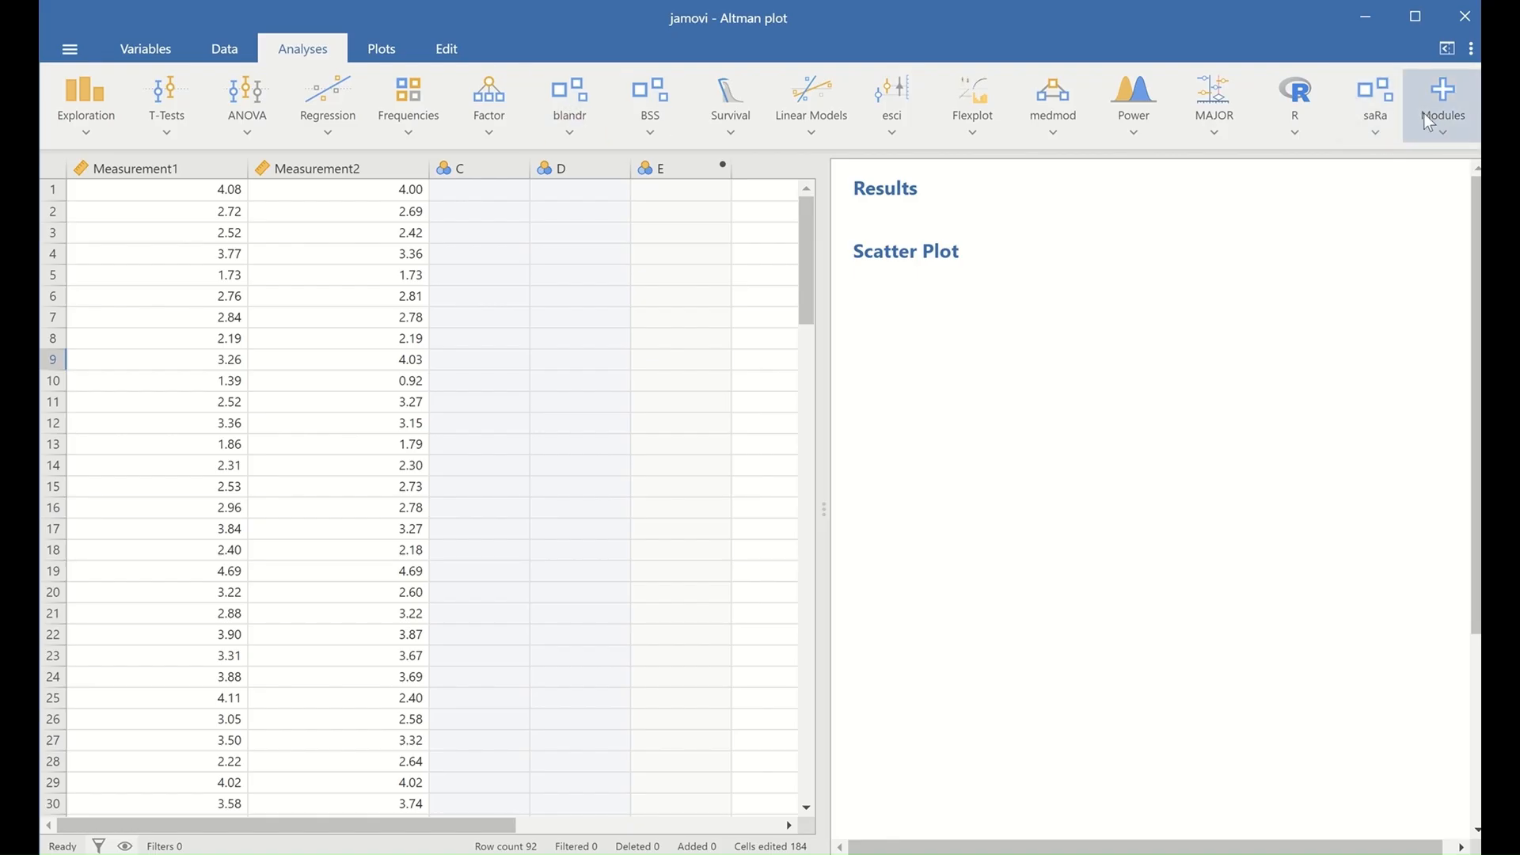
pyautogui.click(1446, 131)
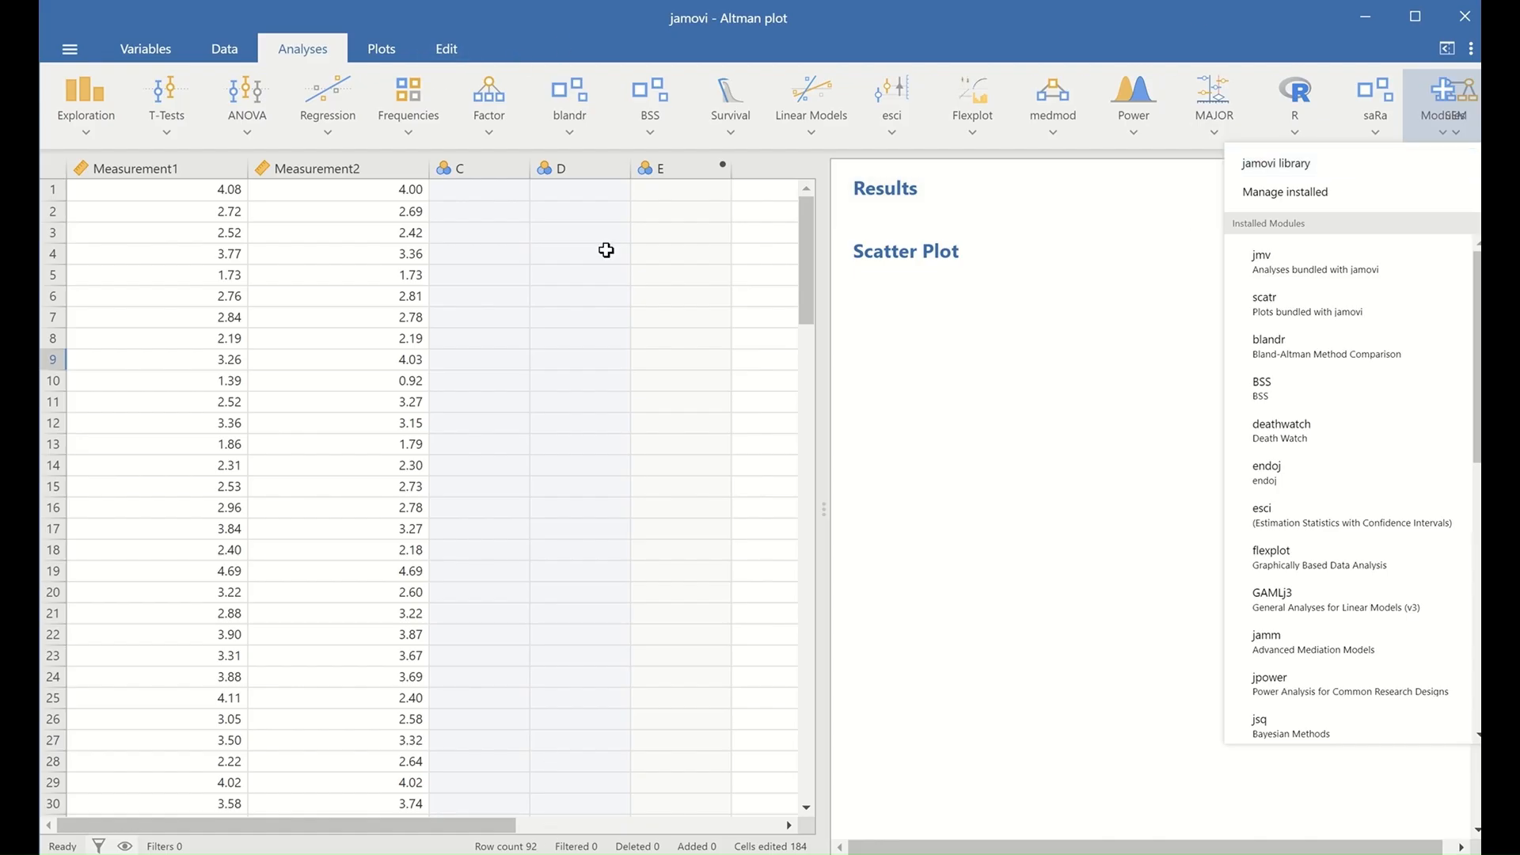
pyautogui.click(571, 133)
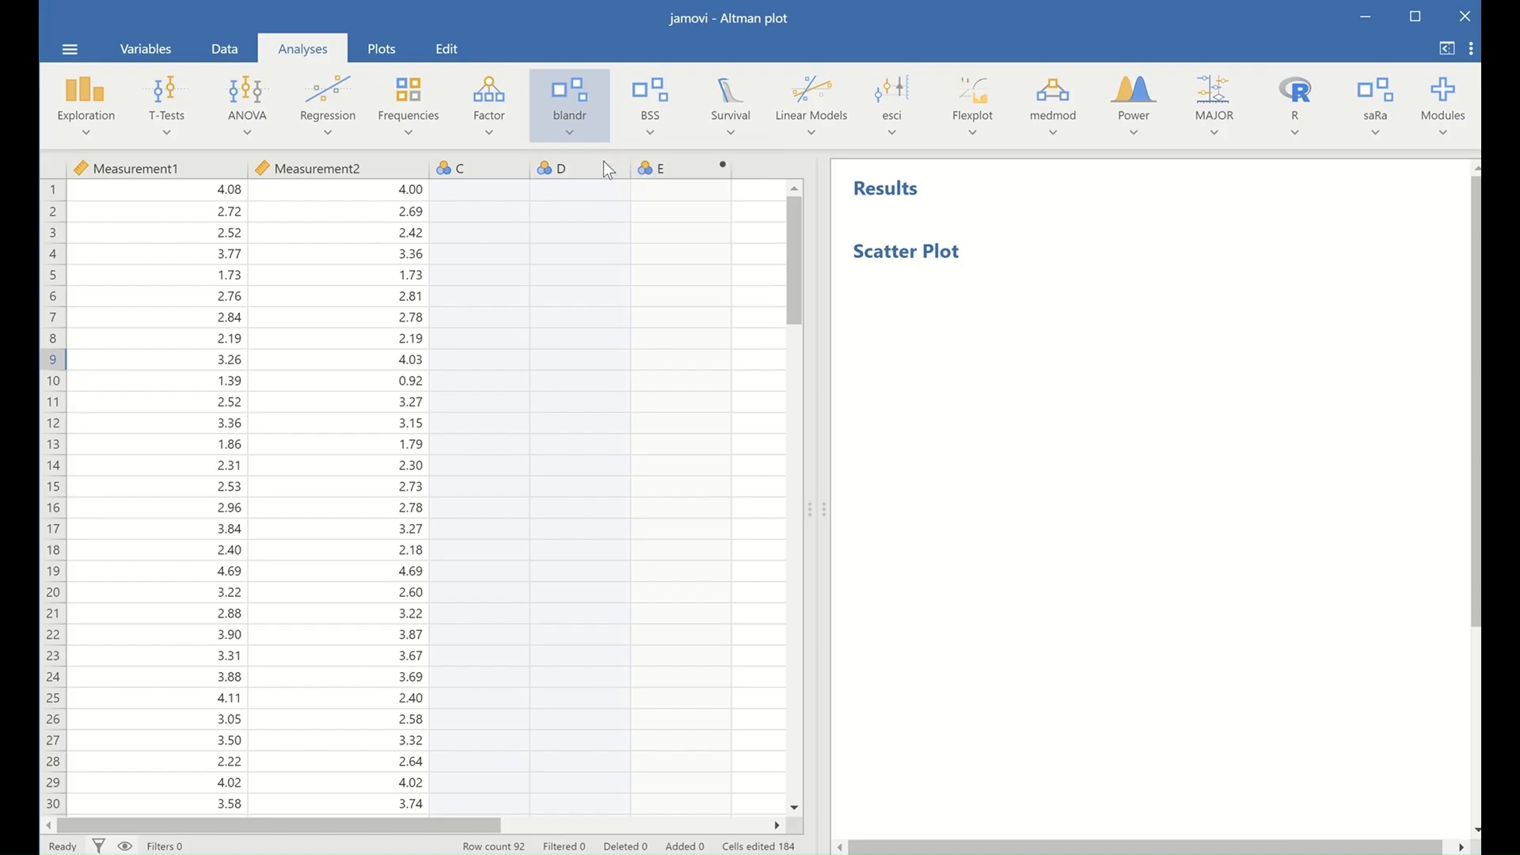
pyautogui.click(602, 162)
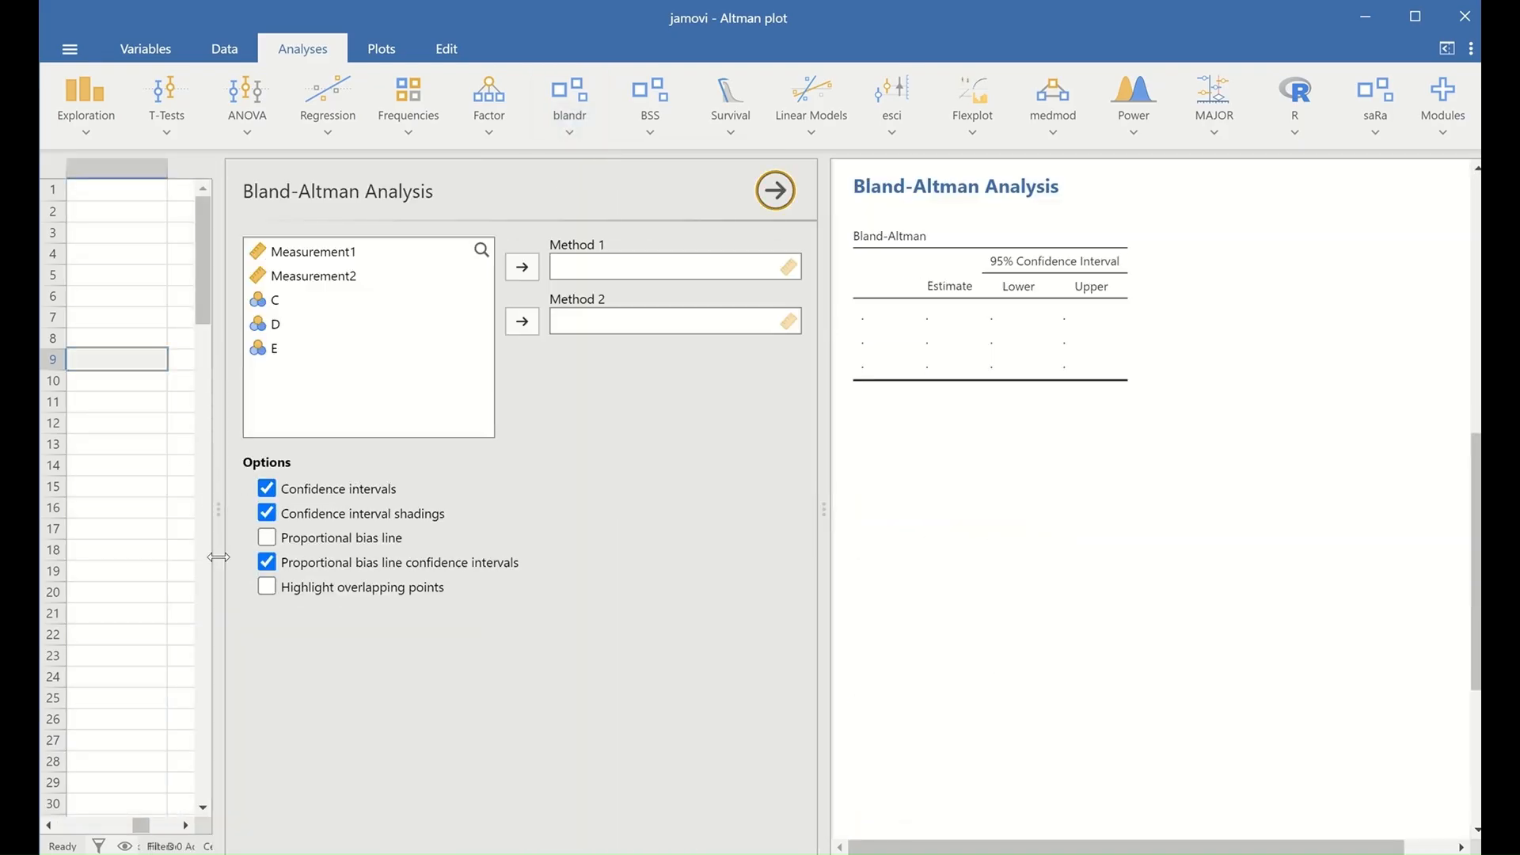
pyautogui.moveTo(218, 504); pyautogui.dragTo(157, 508)
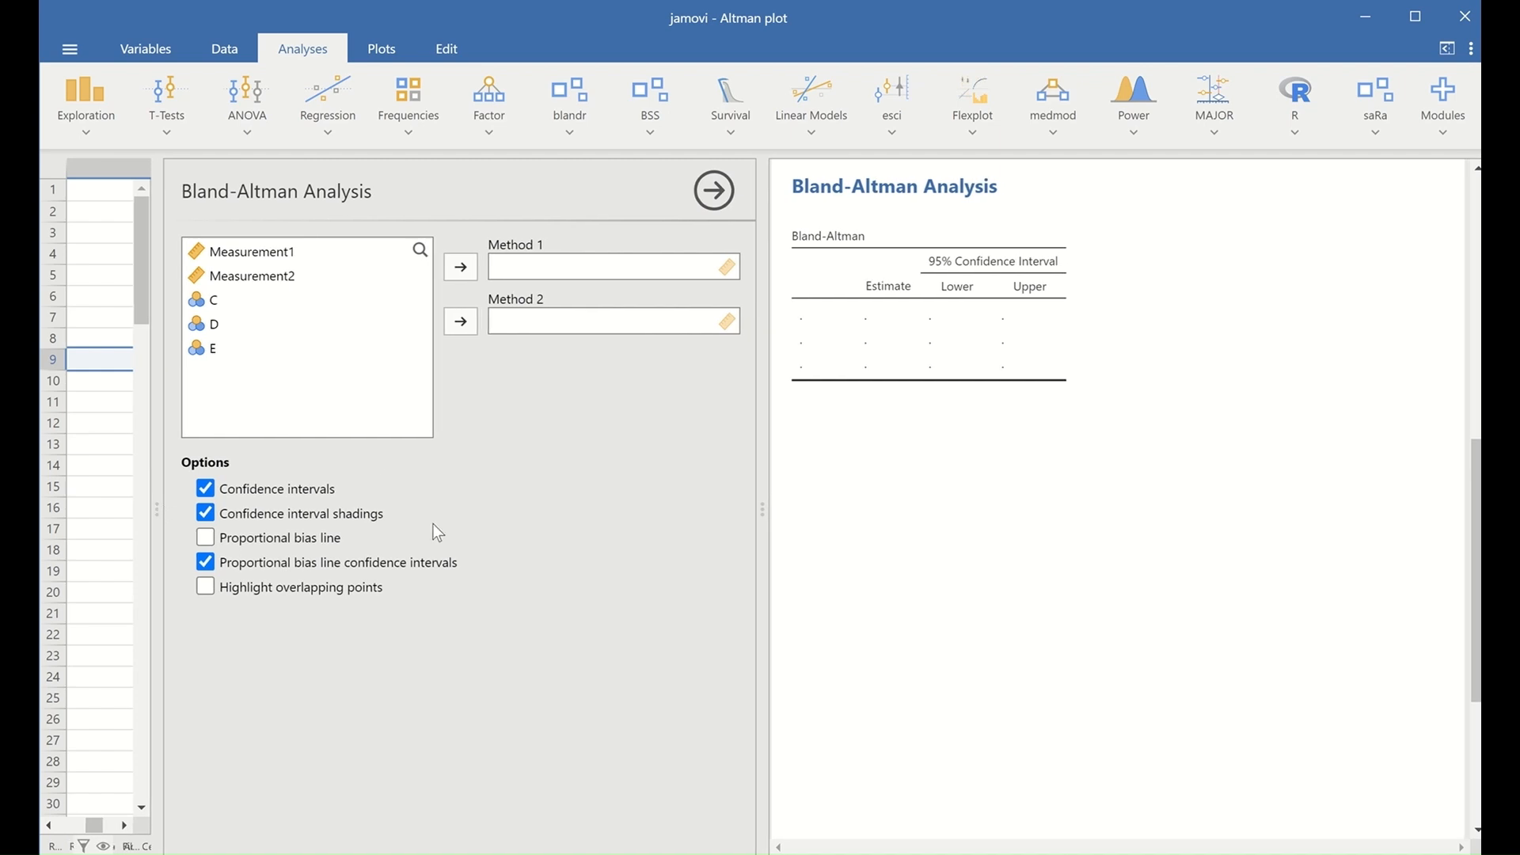
pyautogui.moveTo(245, 254); pyautogui.dragTo(600, 260)
pyautogui.moveTo(226, 255); pyautogui.dragTo(562, 324)
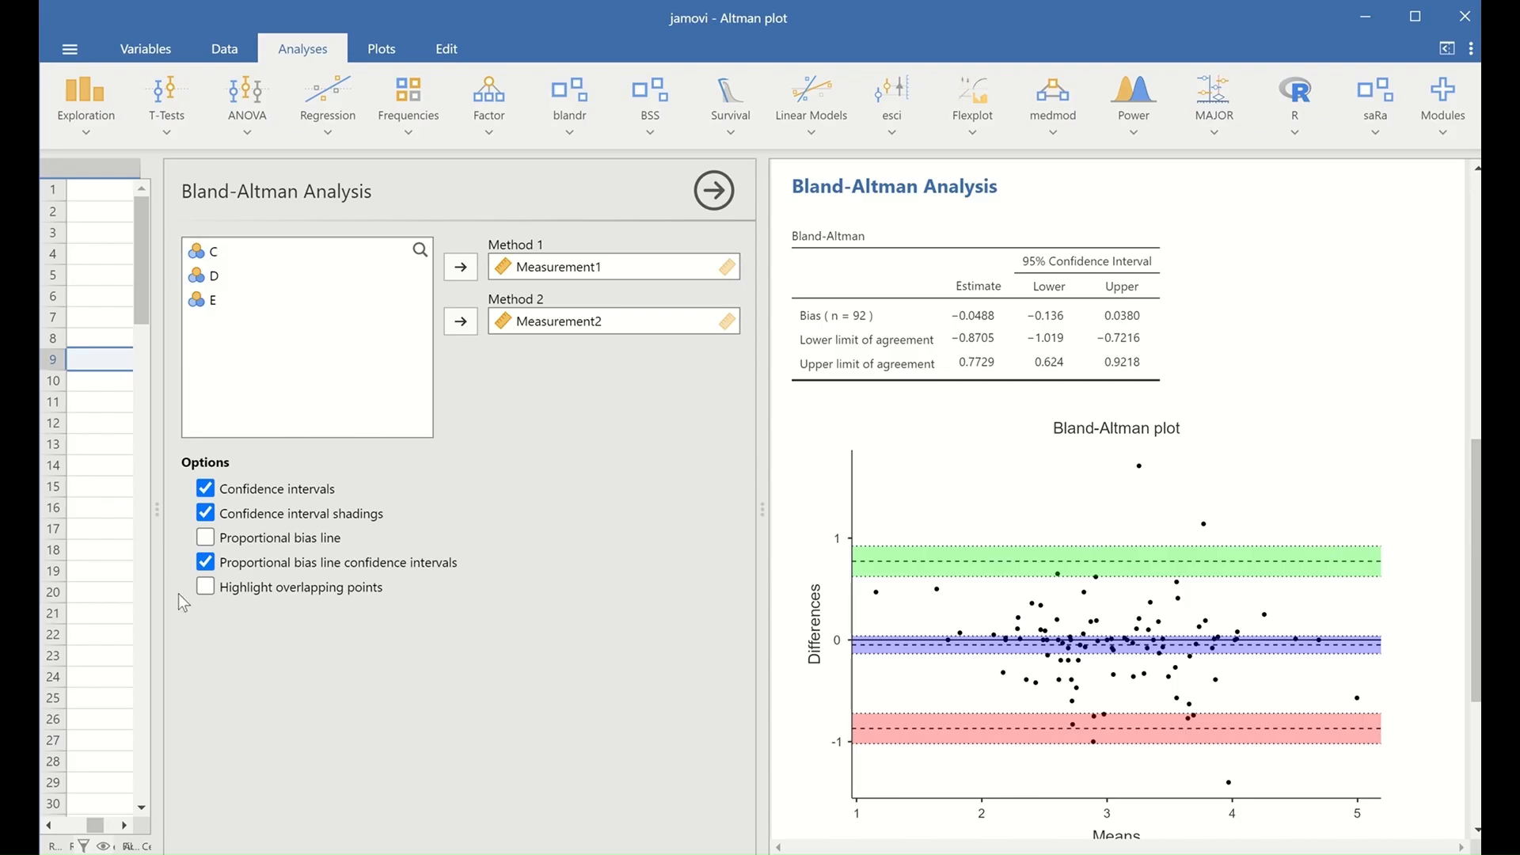
# - Turn off confidence intervals, confidence interval shadings and proportional bias line confidence intervals, and close the analysis options after reviewing the plot
pyautogui.click(206, 515)
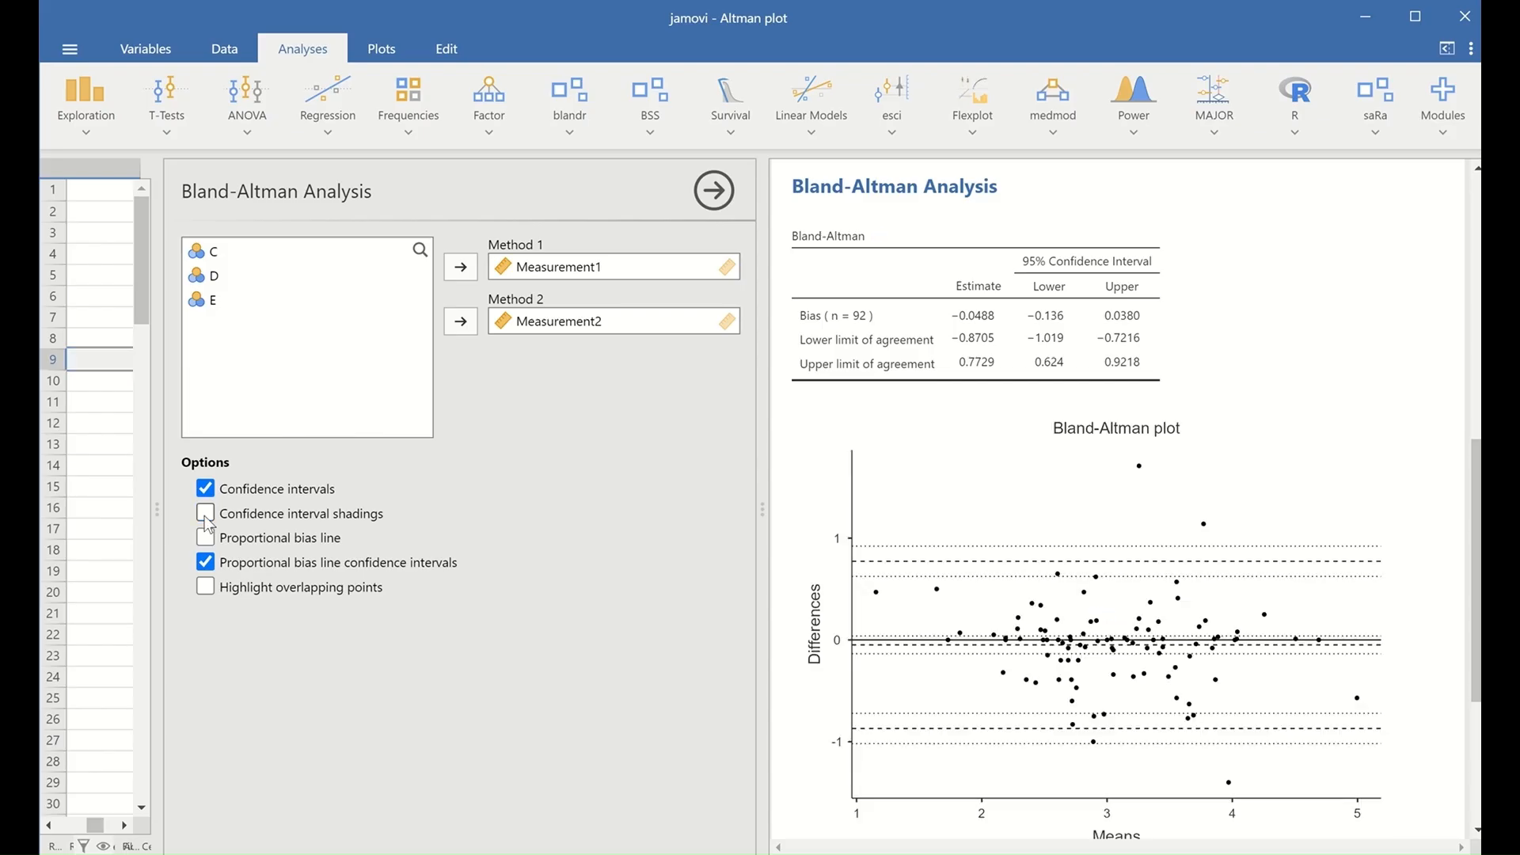
pyautogui.click(205, 491)
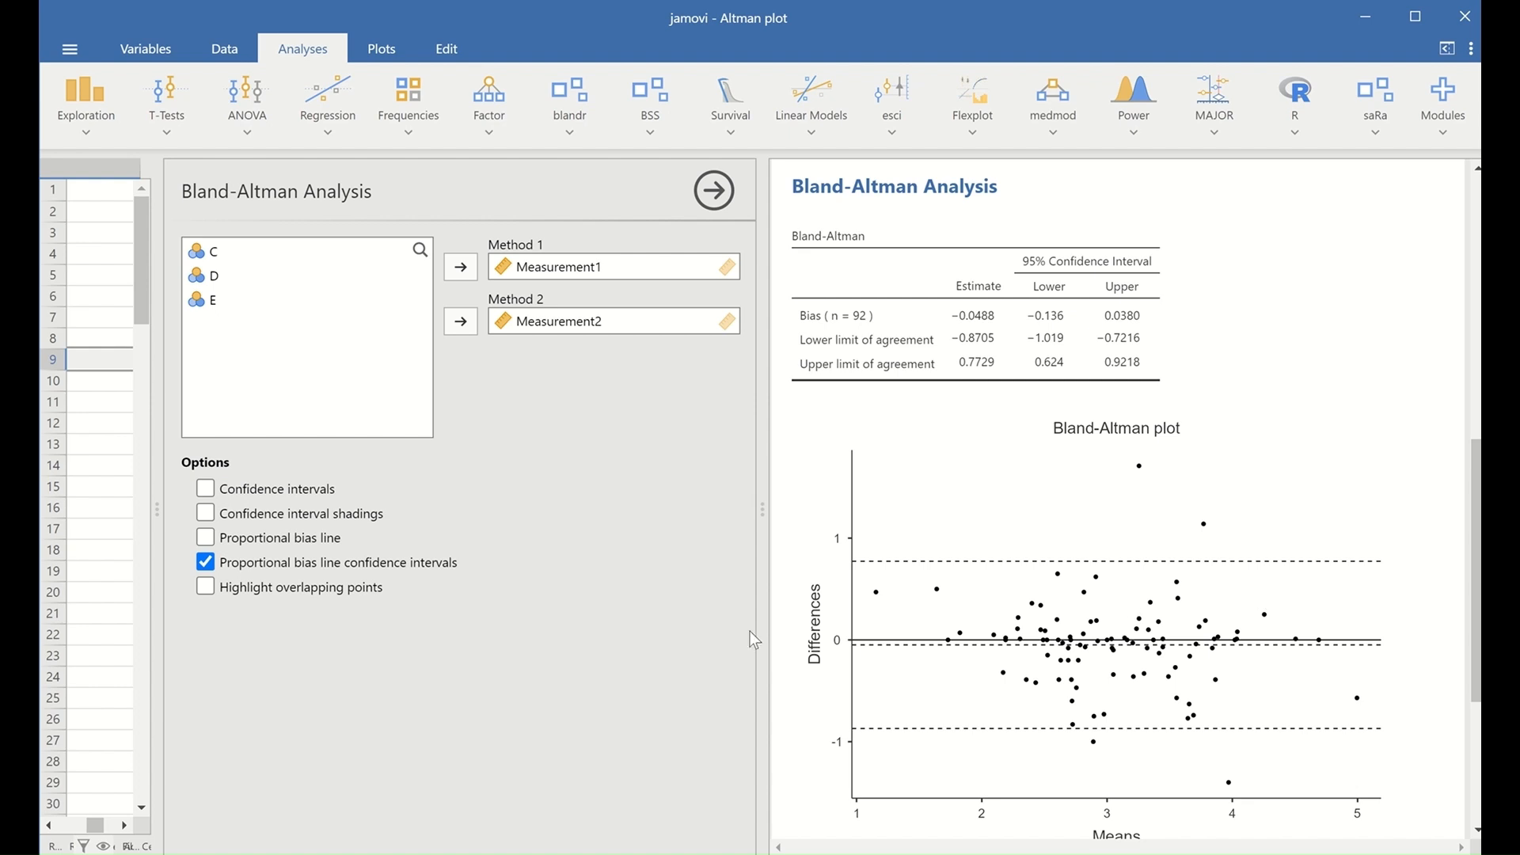
pyautogui.click(205, 566)
pyautogui.scroll(-2, 1259, 768)
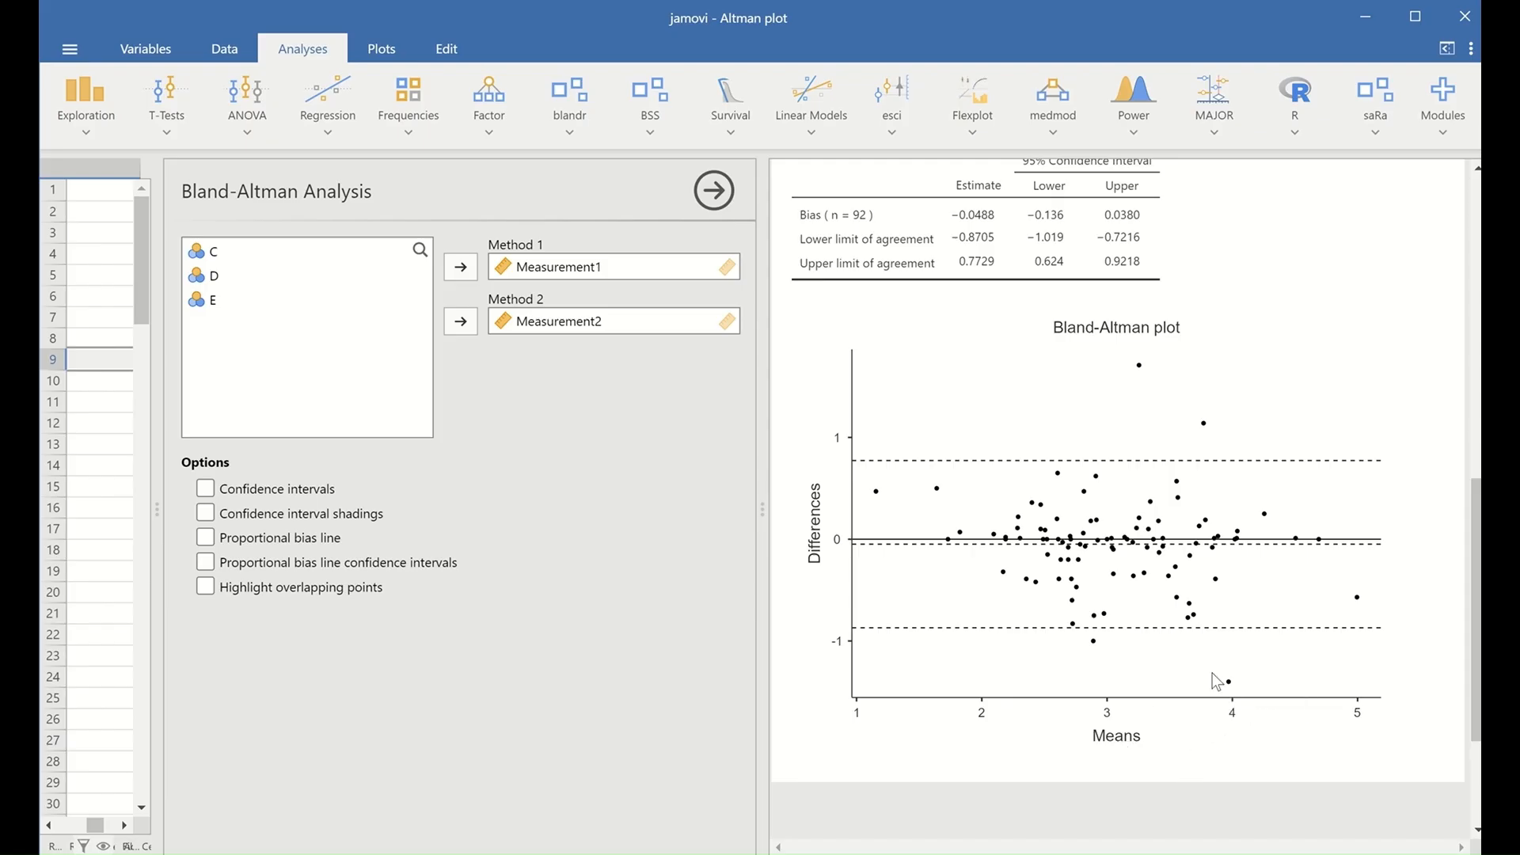
pyautogui.scroll(4, 1211, 688)
pyautogui.scroll(-4, 1161, 400)
pyautogui.scroll(3, 1024, 643)
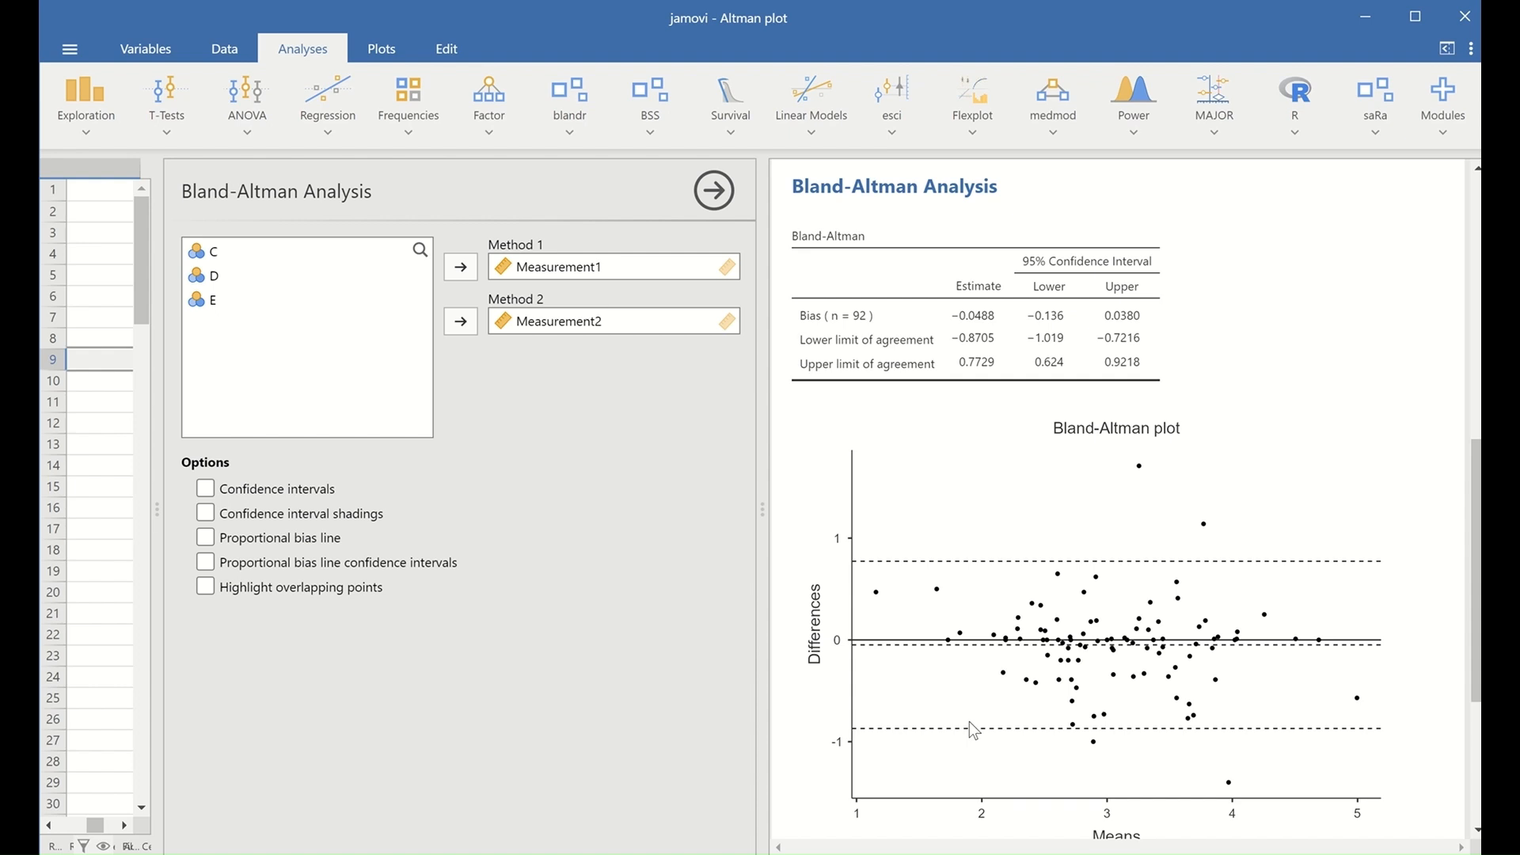
pyautogui.click(1309, 549)
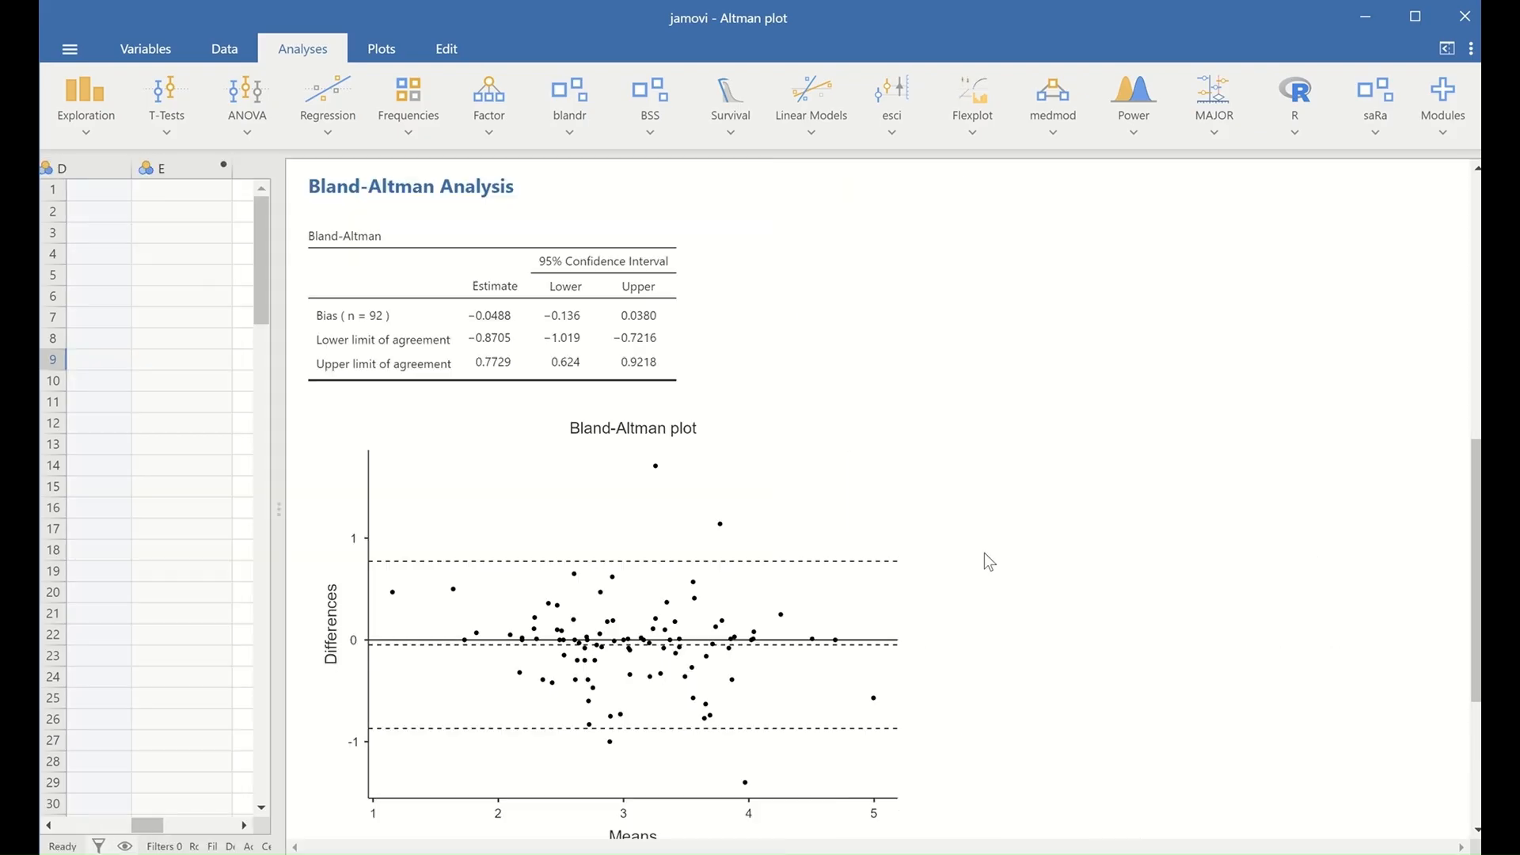
# - Return to the data, widen the spreadsheet area, and add a computed variable named diff after Measurement2
pyautogui.click(225, 55)
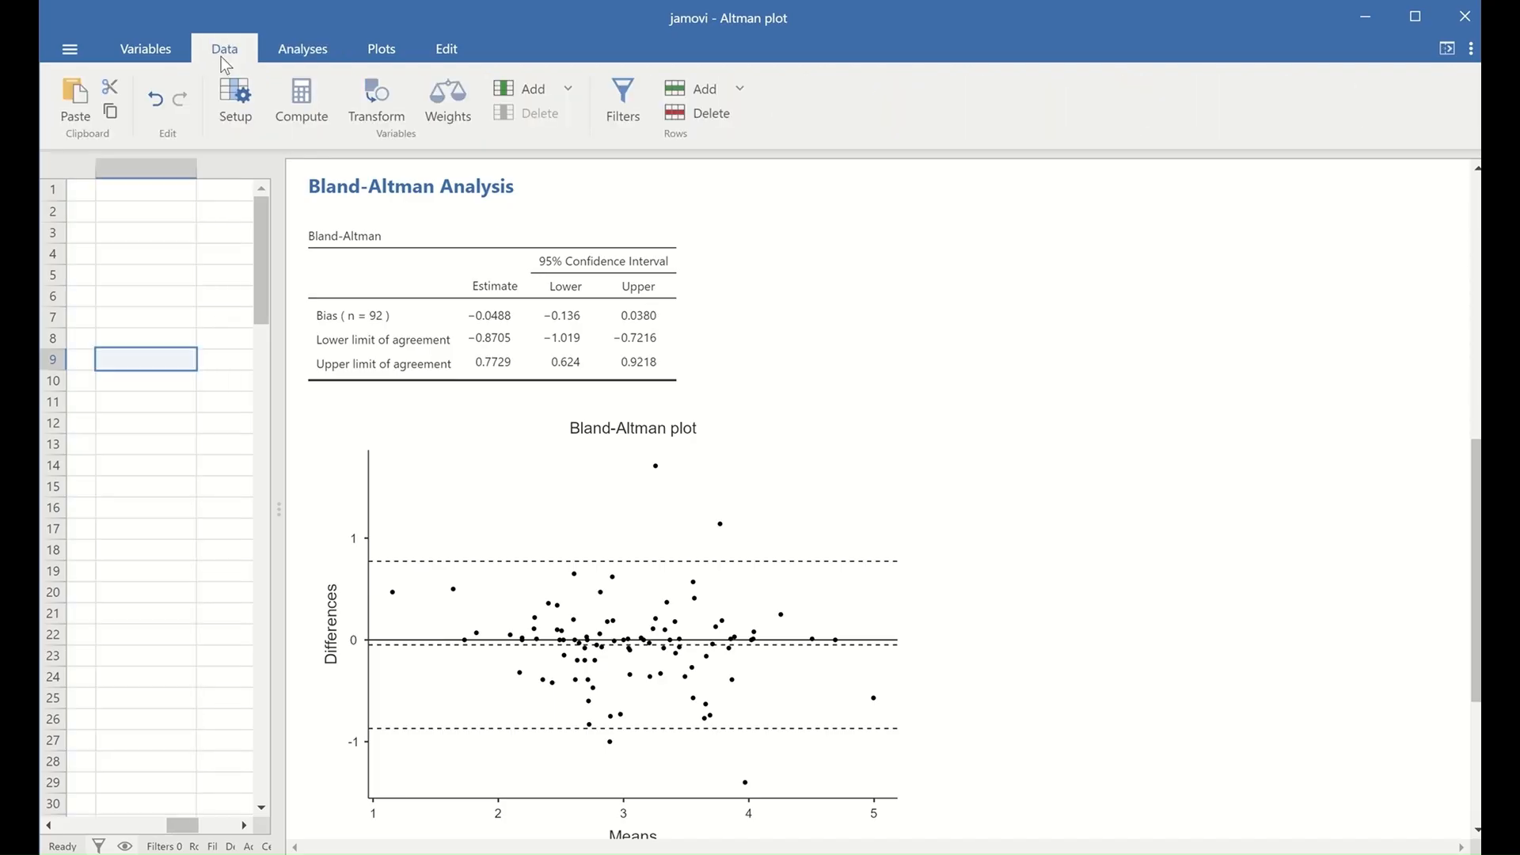
pyautogui.moveTo(277, 543); pyautogui.dragTo(1182, 534)
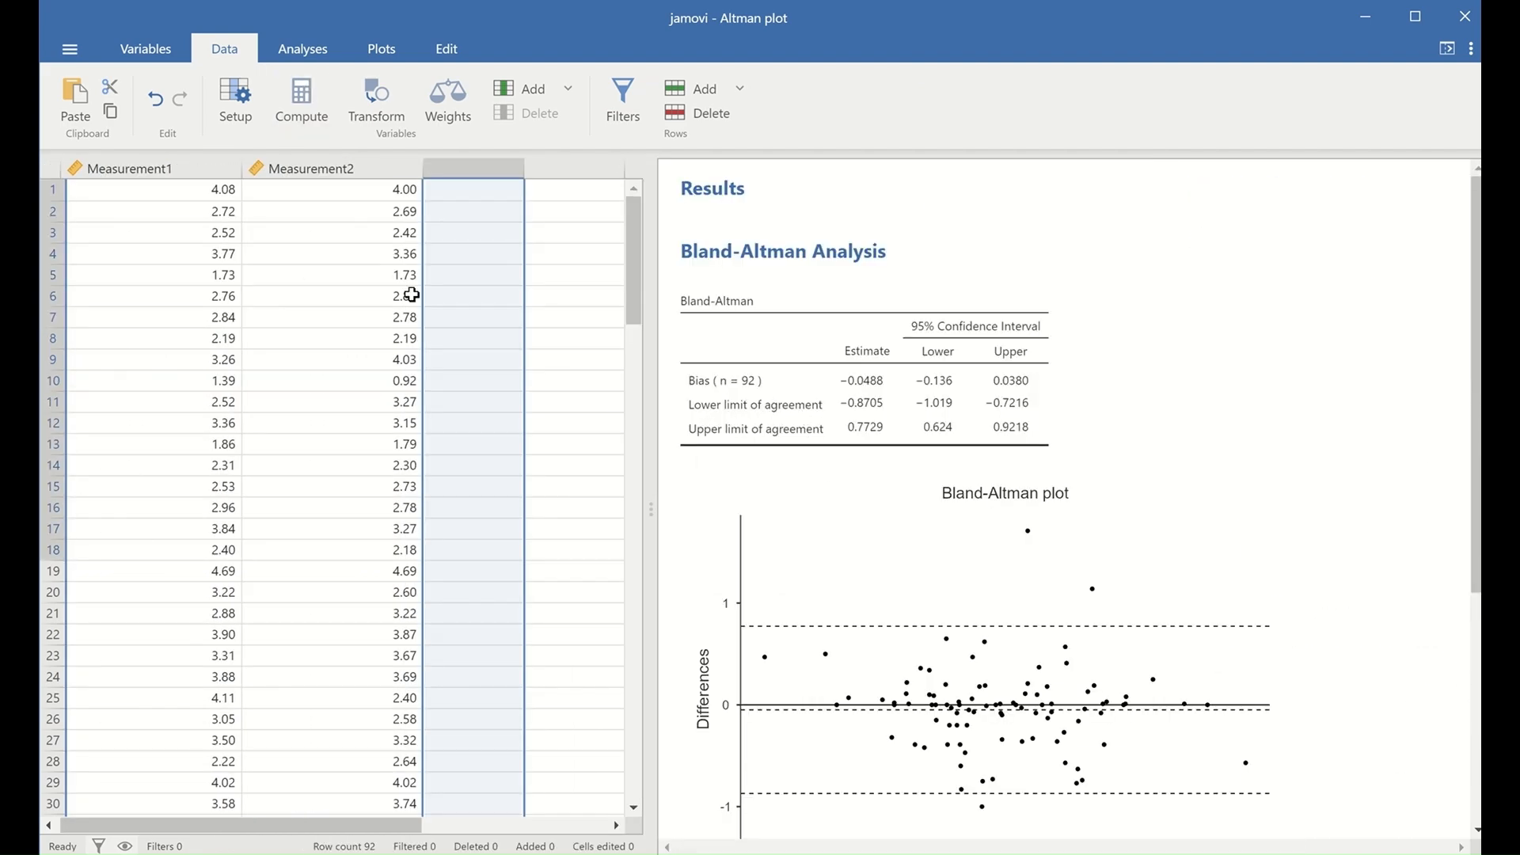
pyautogui.click(295, 105)
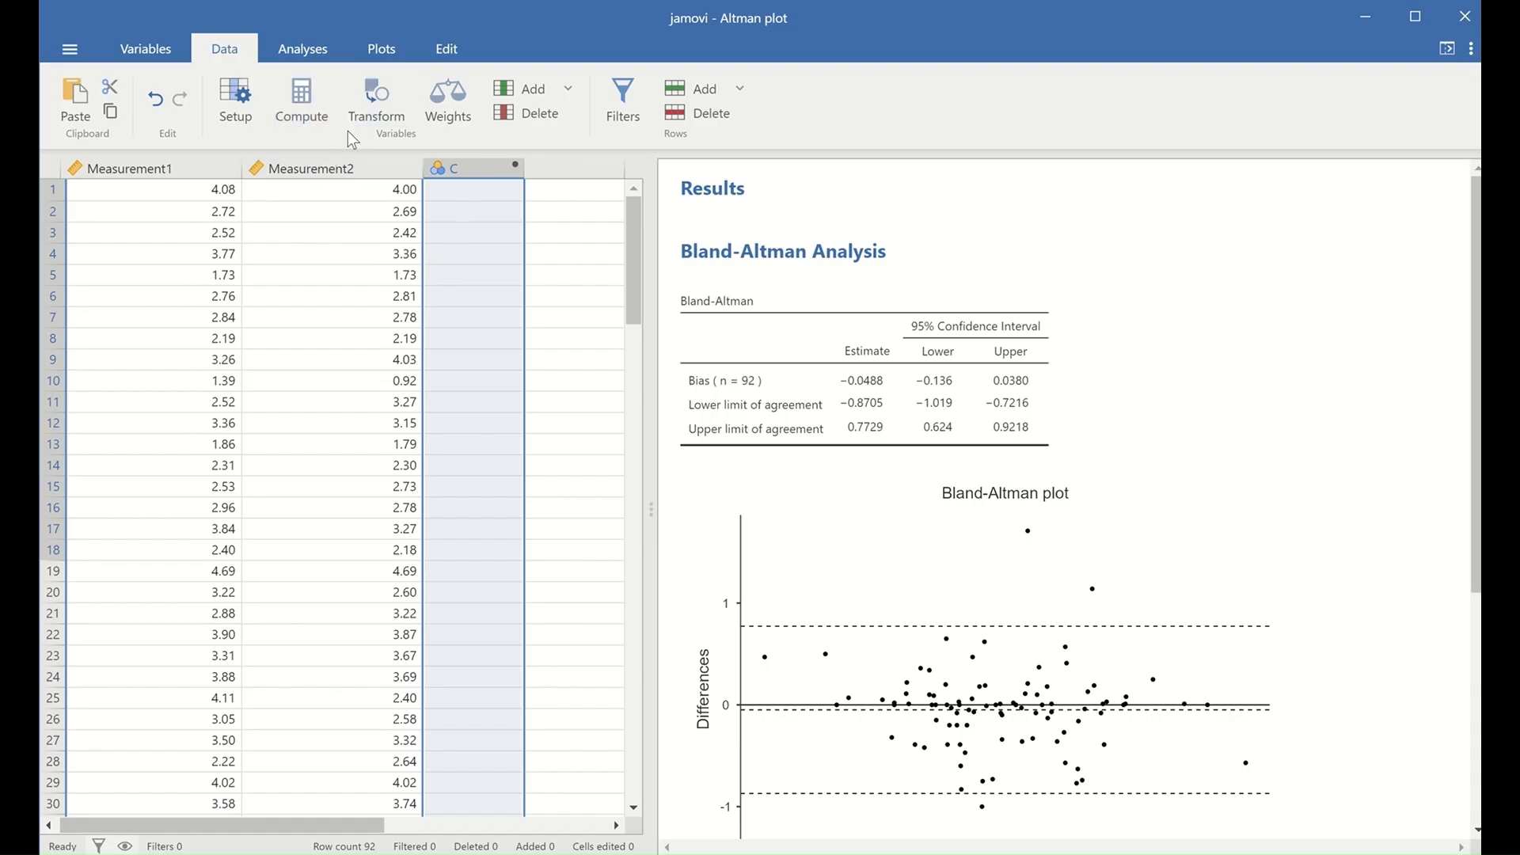
pyautogui.click(301, 100)
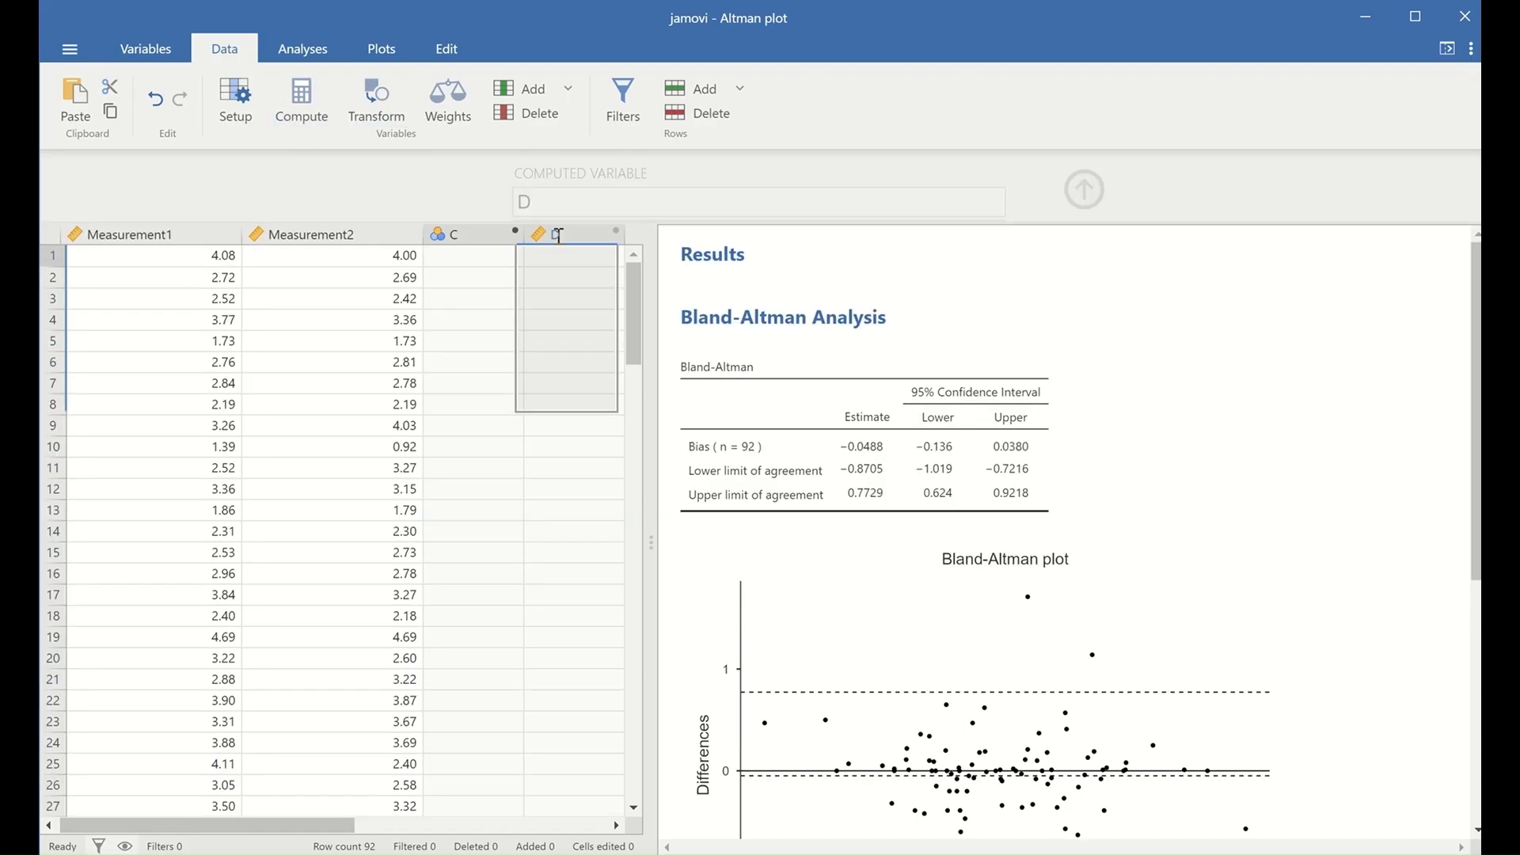
pyautogui.click(477, 480)
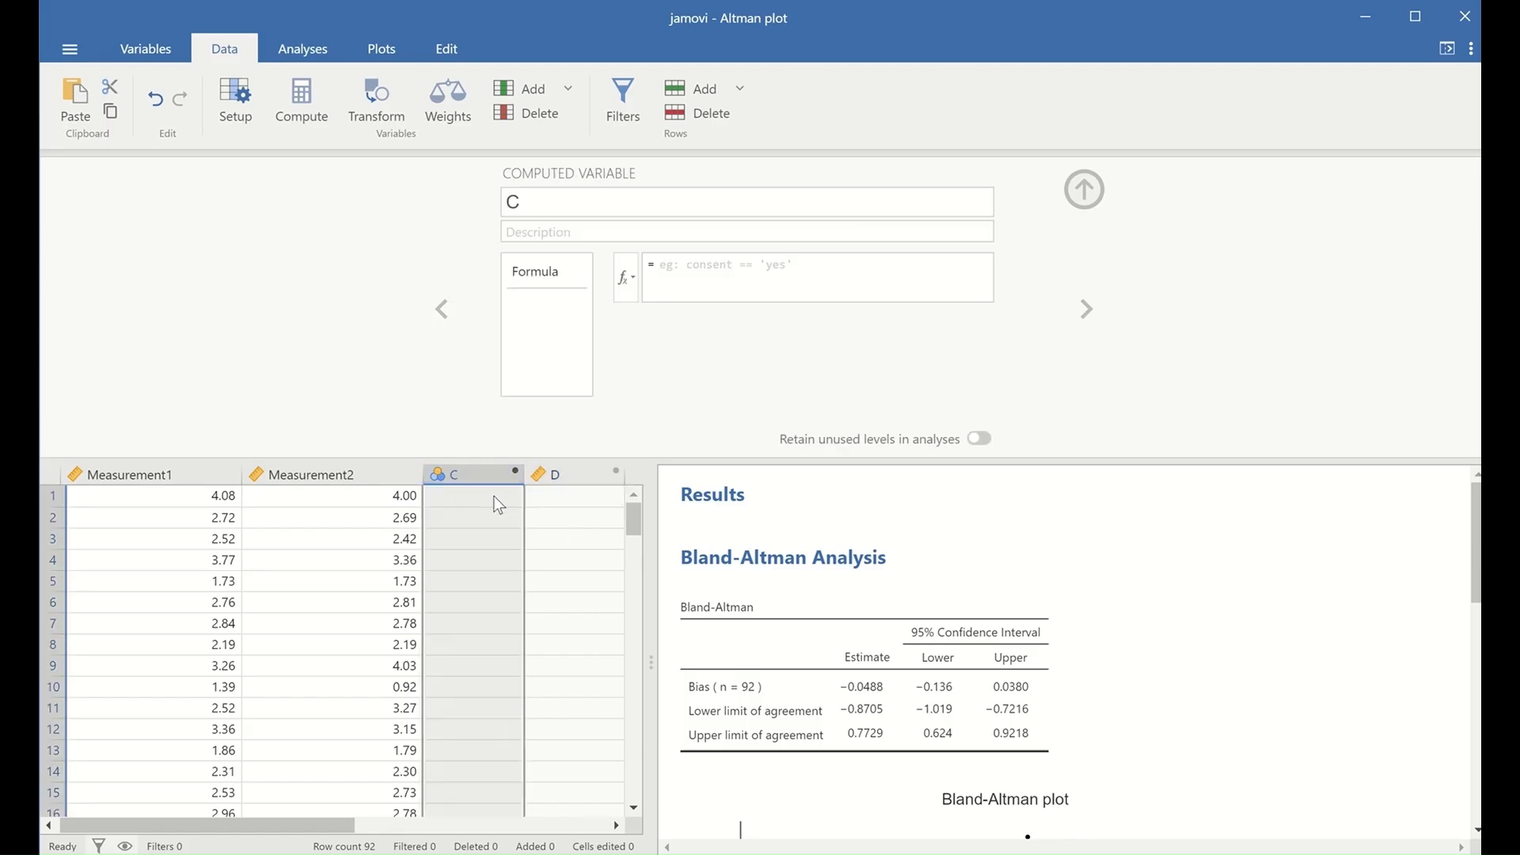
pyautogui.moveTo(546, 202); pyautogui.dragTo(522, 203)
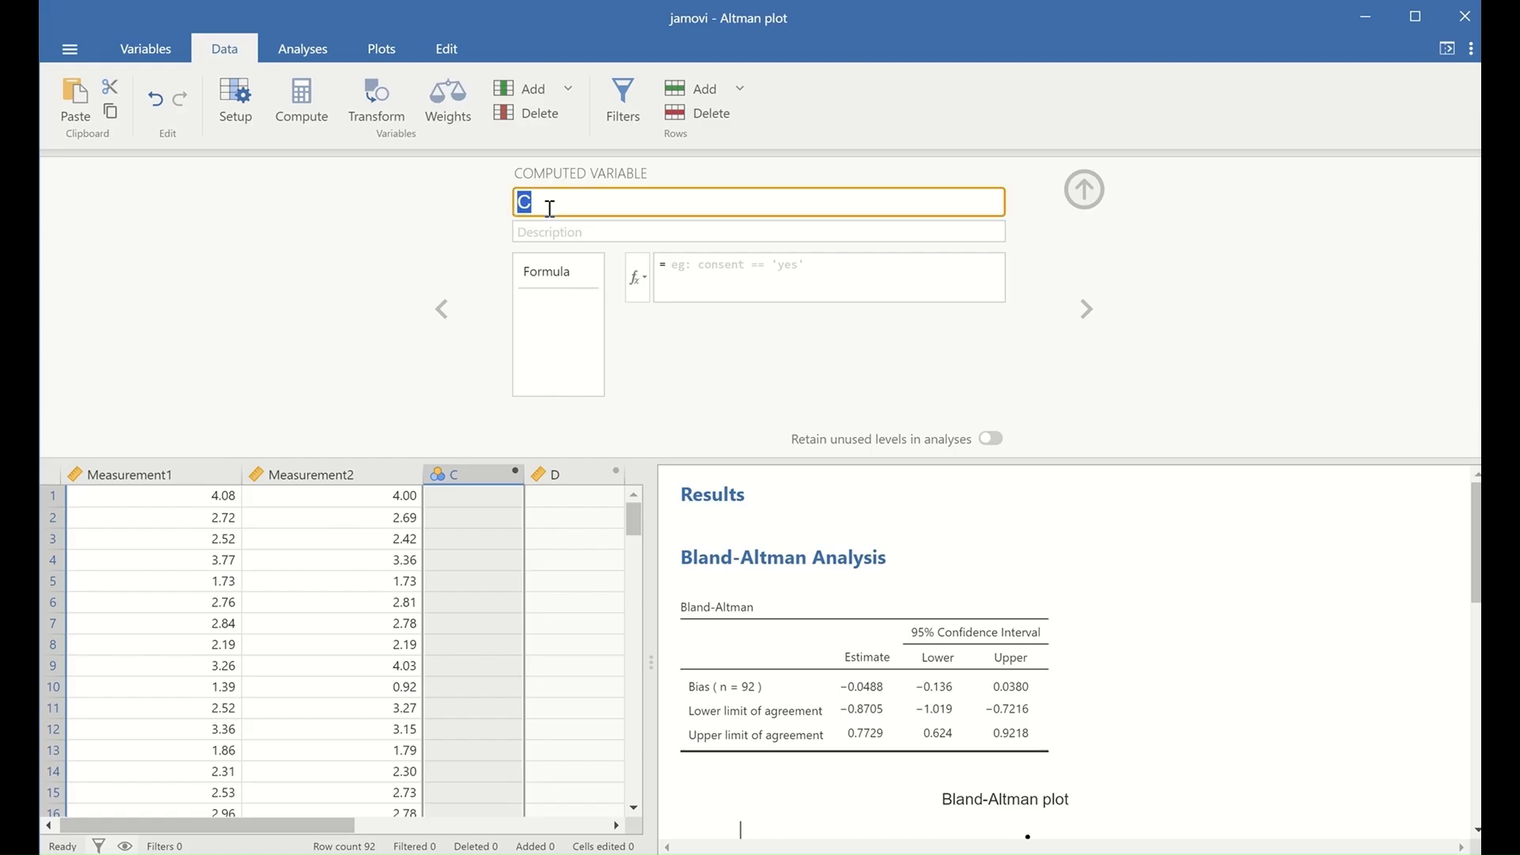
pyautogui.write('diff')
# - Set the diff variable's formula to Measurement1-Measurement2 and check the computed differences
pyautogui.click(683, 271)
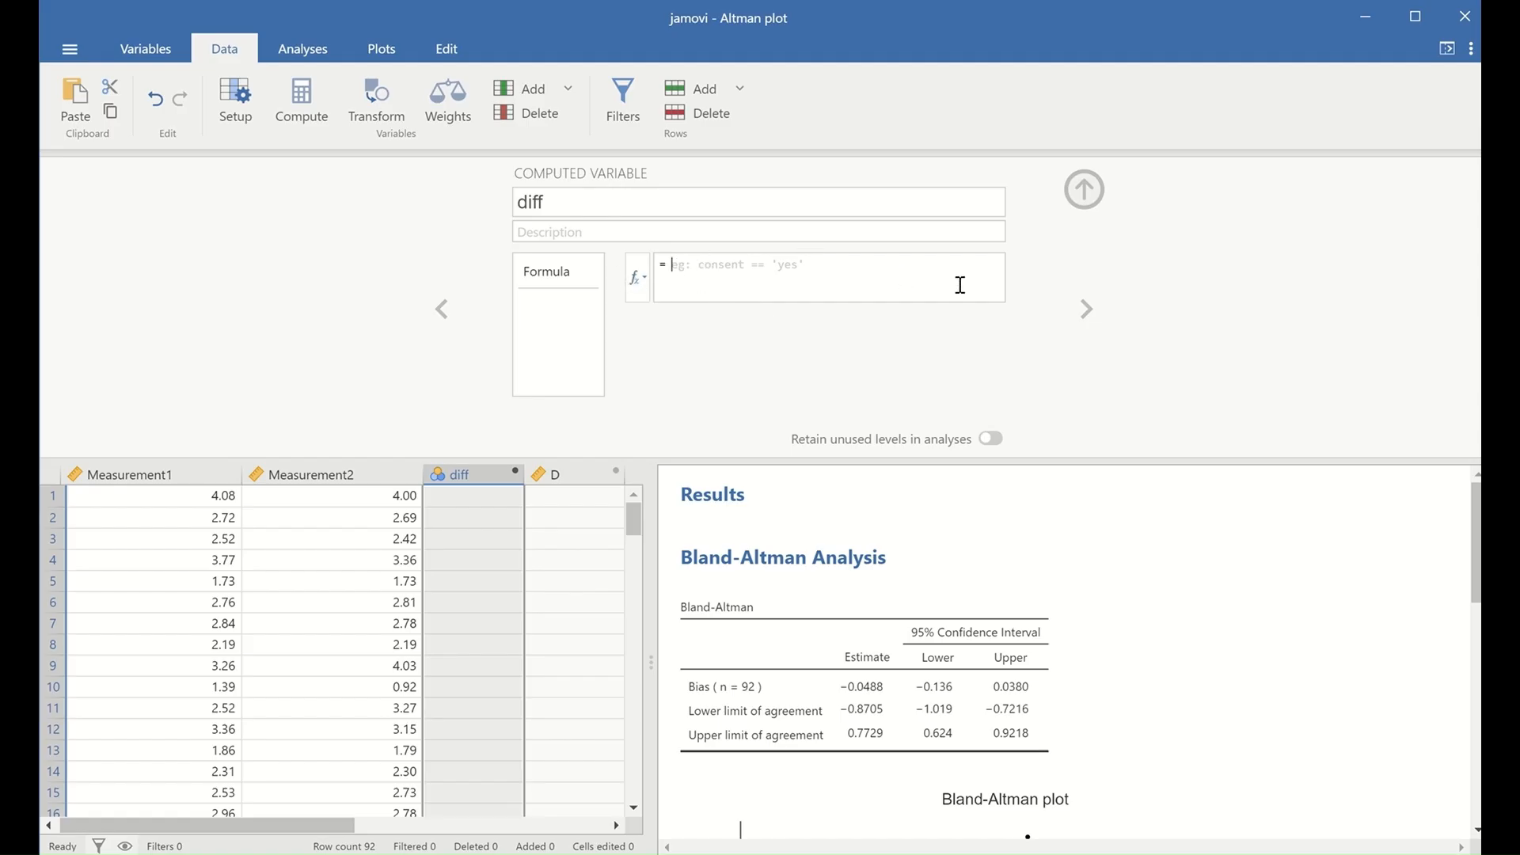
pyautogui.click(722, 288)
pyautogui.write('Measurement1')
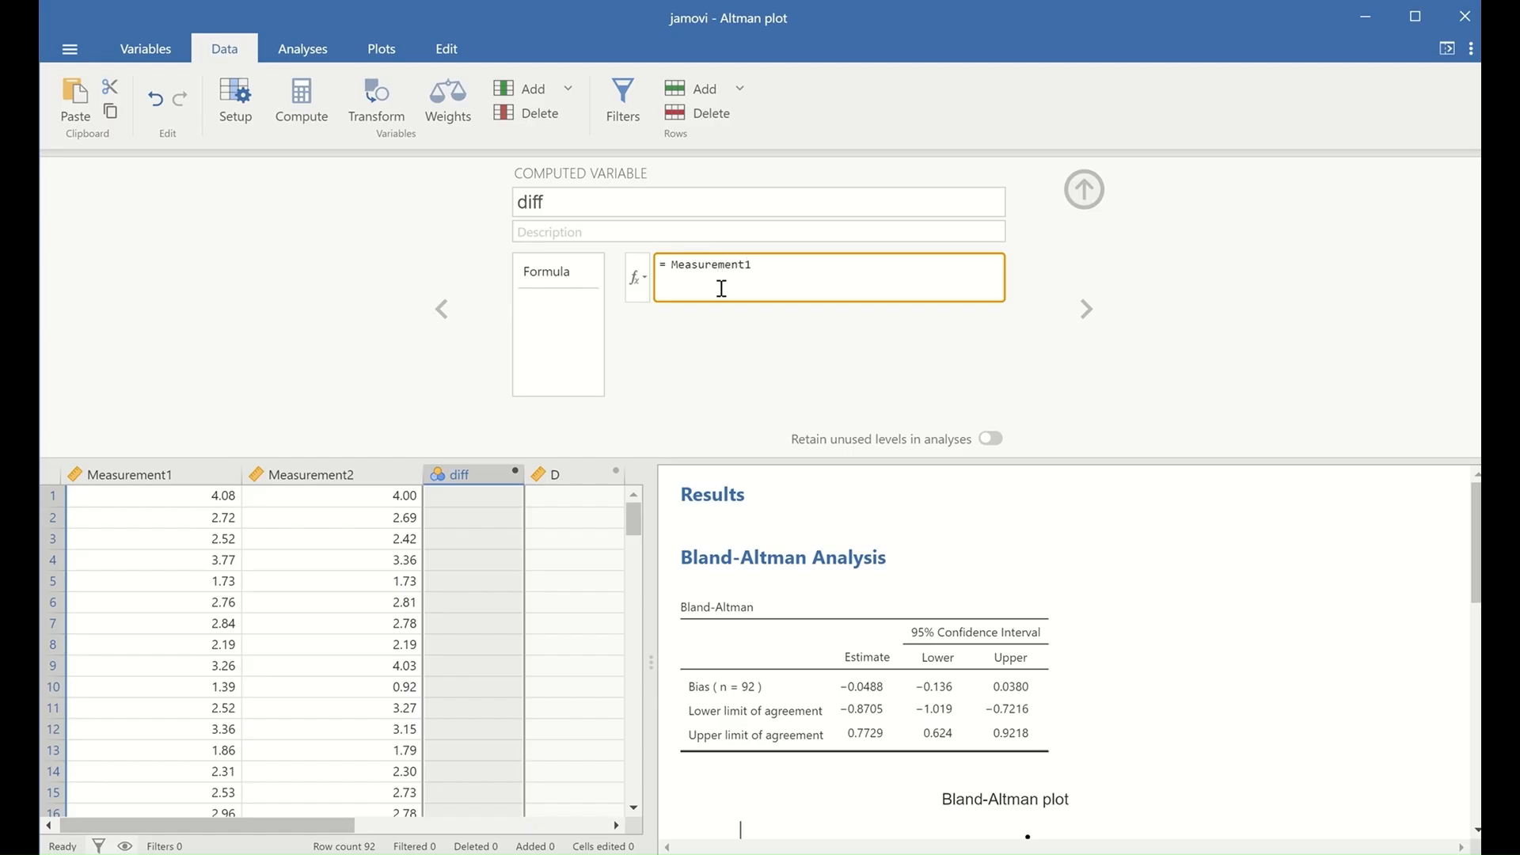
pyautogui.write('-MEasurement2')
pyautogui.click(774, 265)
pyautogui.press('BackSpace')
pyautogui.write('e')
pyautogui.press('Return')
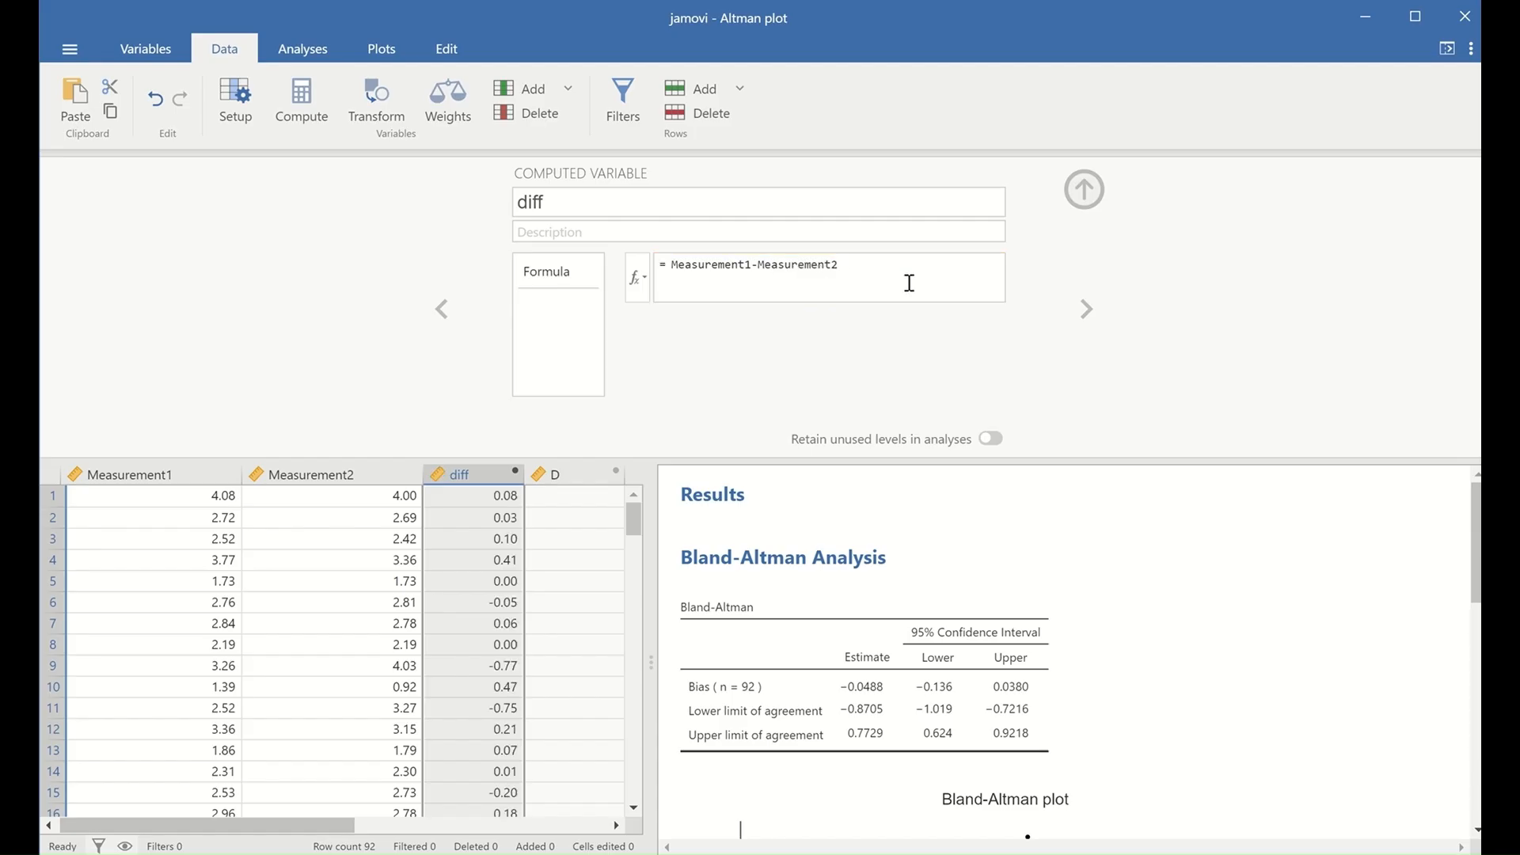
pyautogui.scroll(-5, 493, 504)
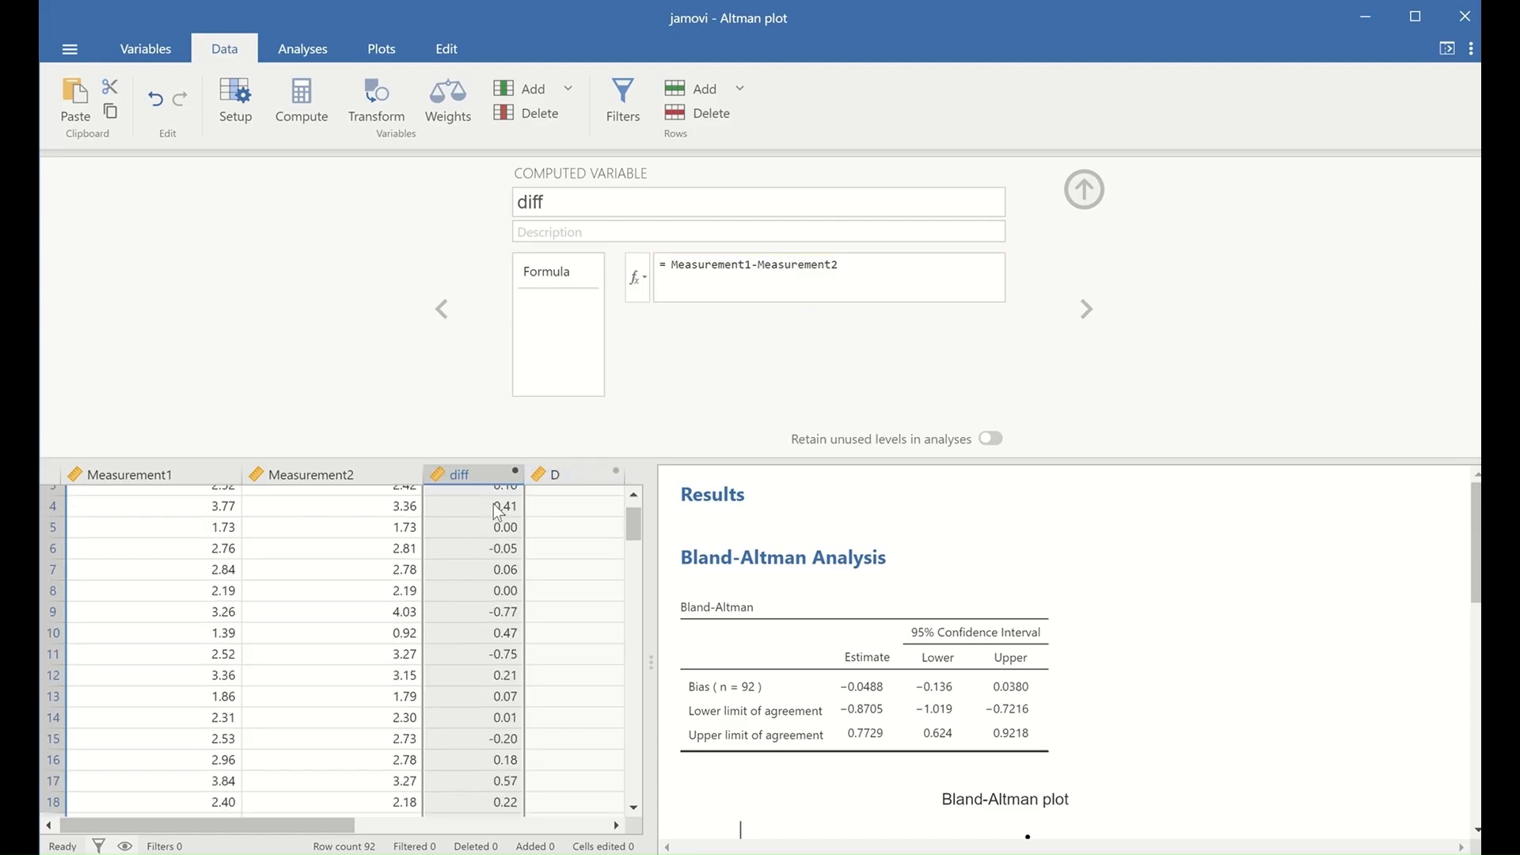
# - Close the diff variable's setup and add a new computed variable named Av in the column after diff
pyautogui.scroll(5, 493, 504)
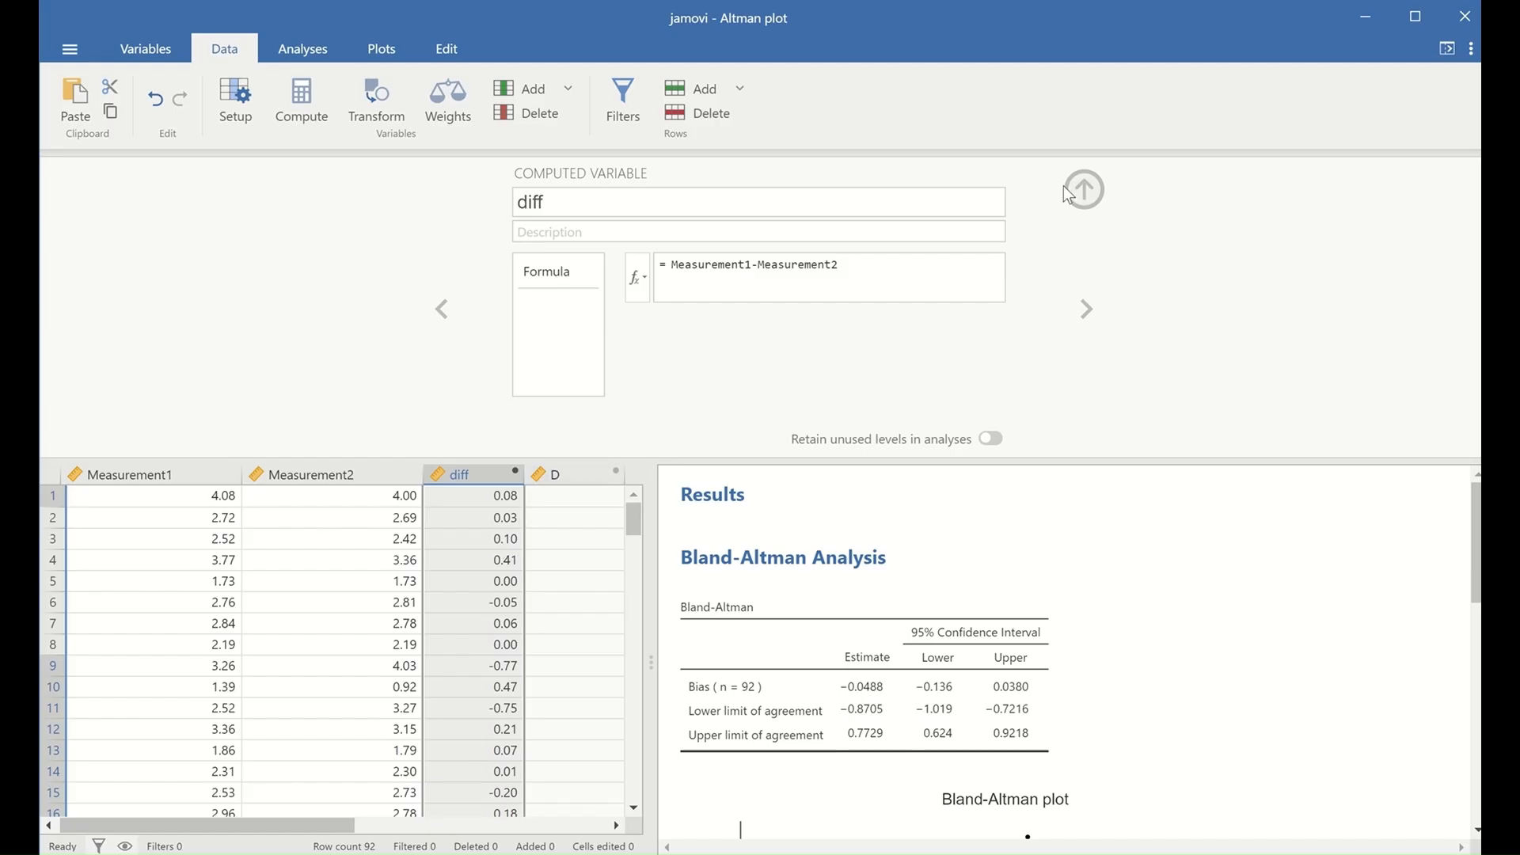
pyautogui.click(1083, 190)
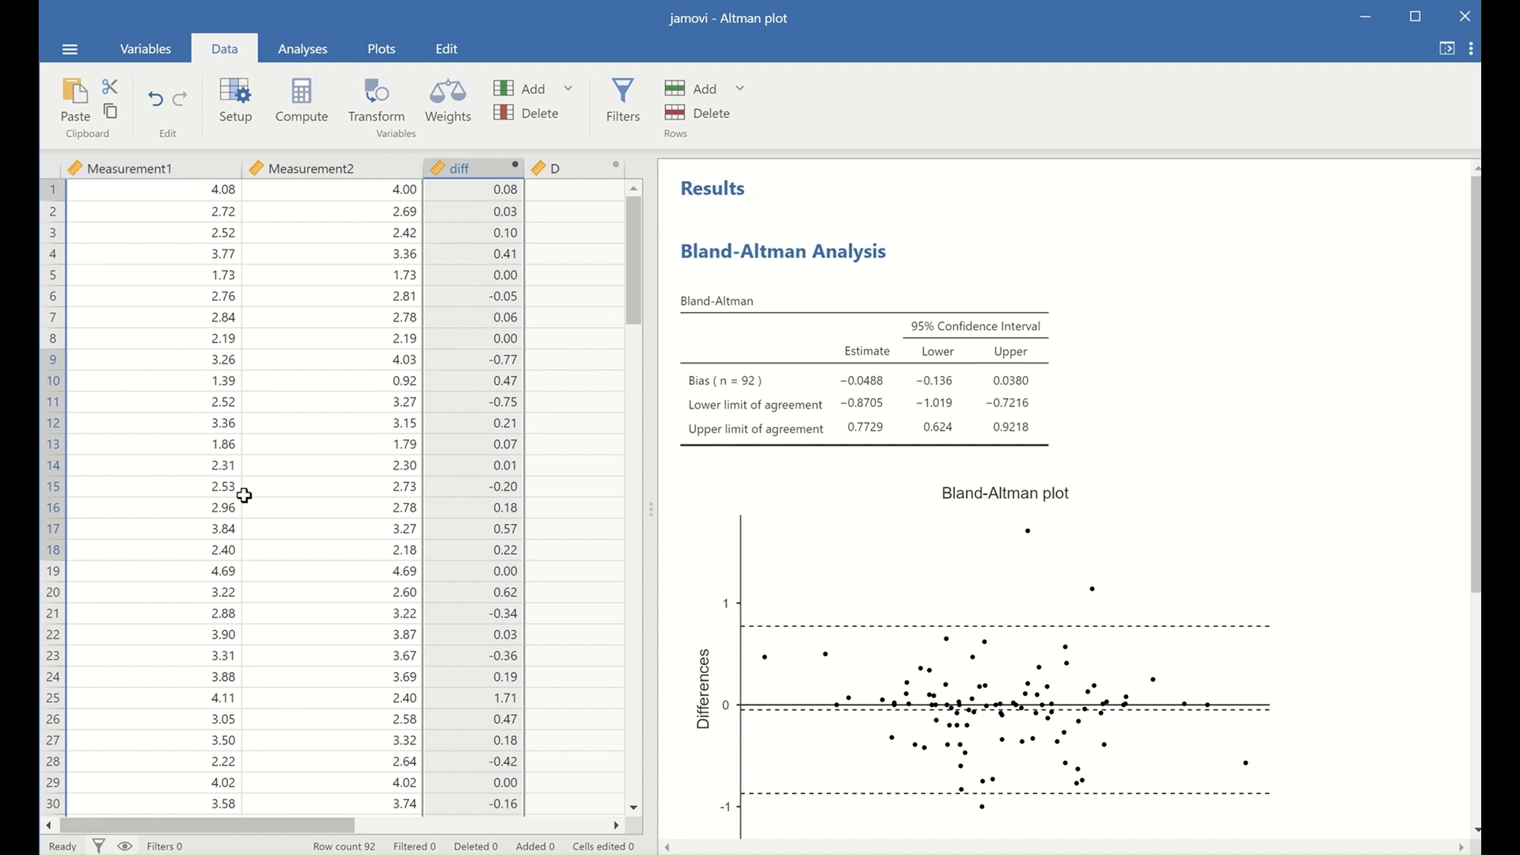
pyautogui.click(565, 188)
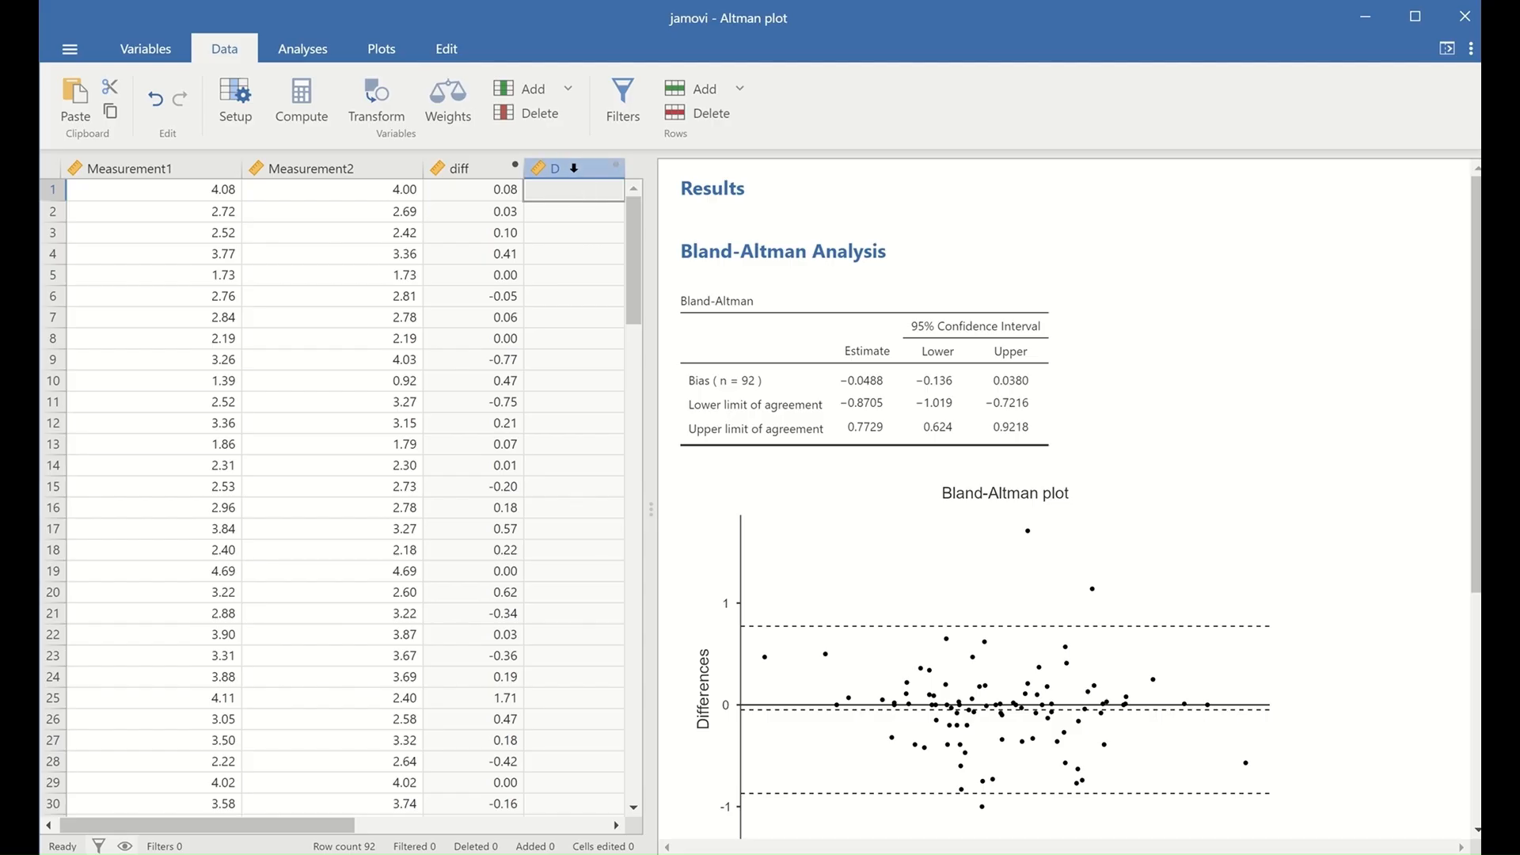
pyautogui.click(569, 168)
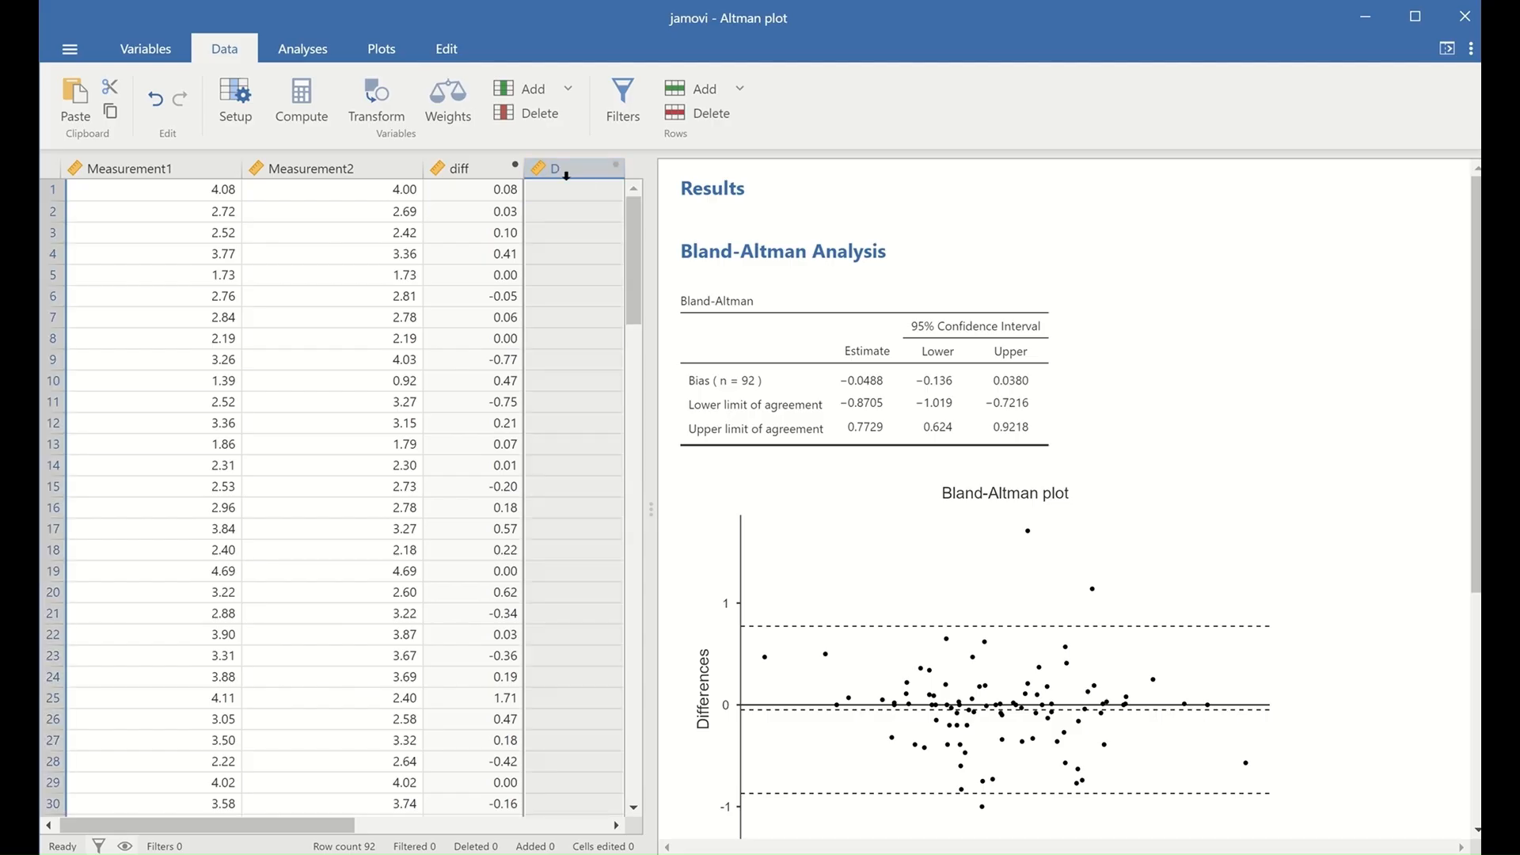
pyautogui.click(304, 101)
pyautogui.click(484, 475)
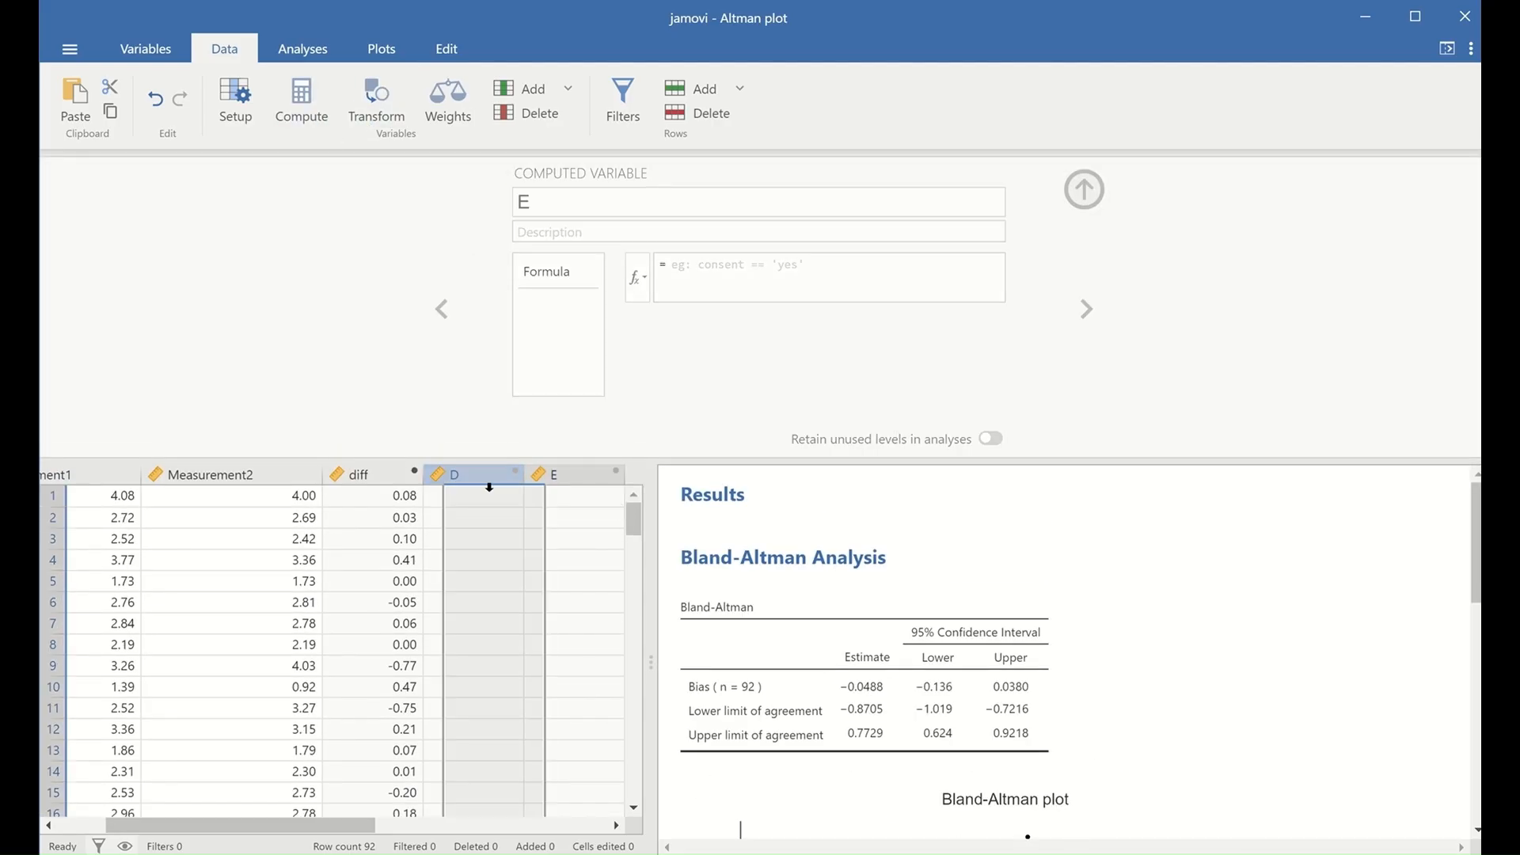
pyautogui.doubleClick(524, 203)
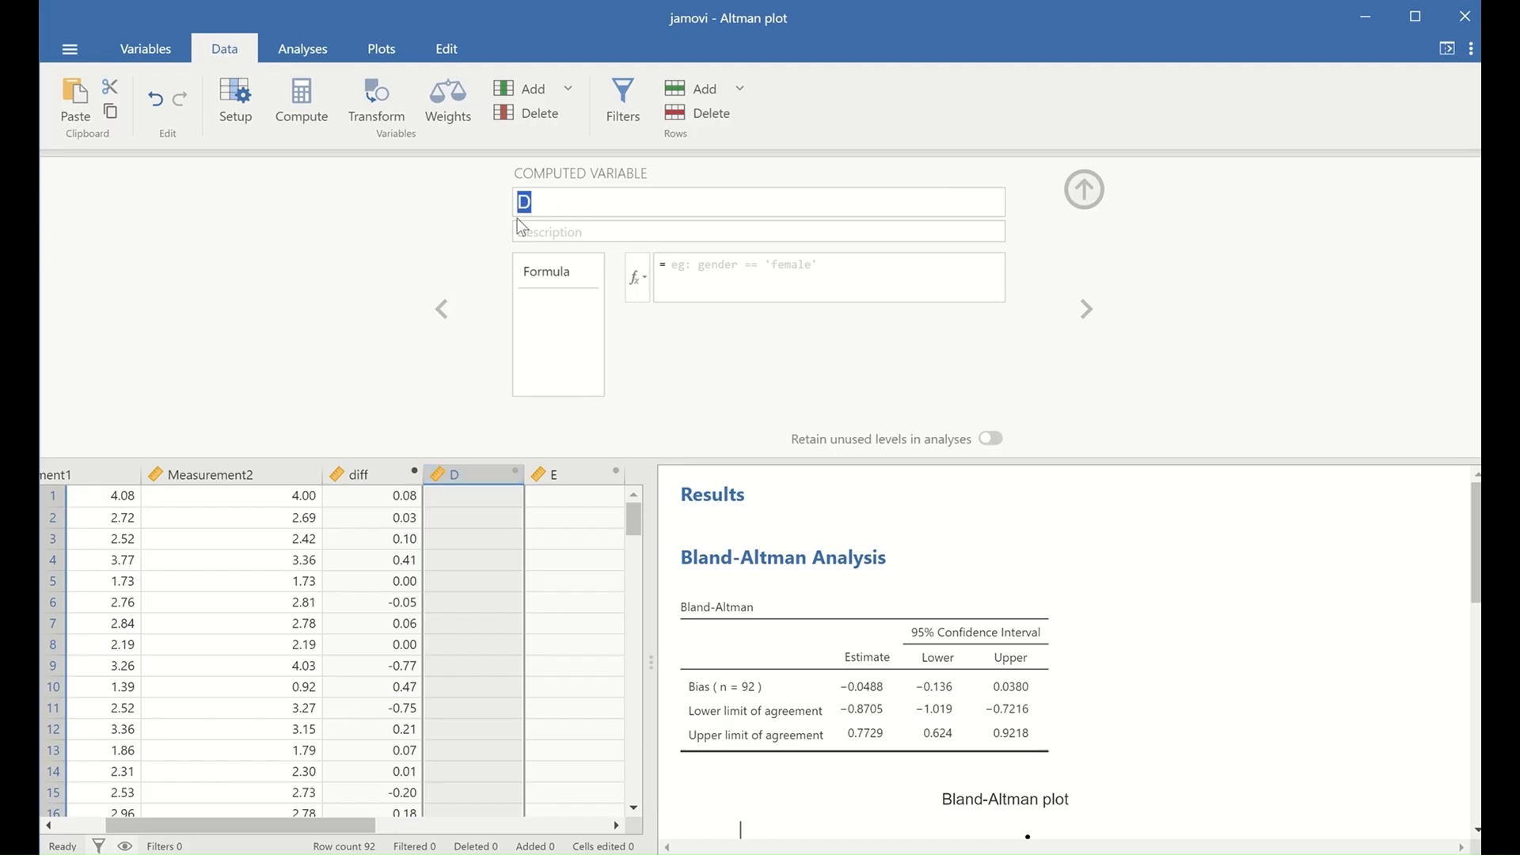
pyautogui.click(676, 266)
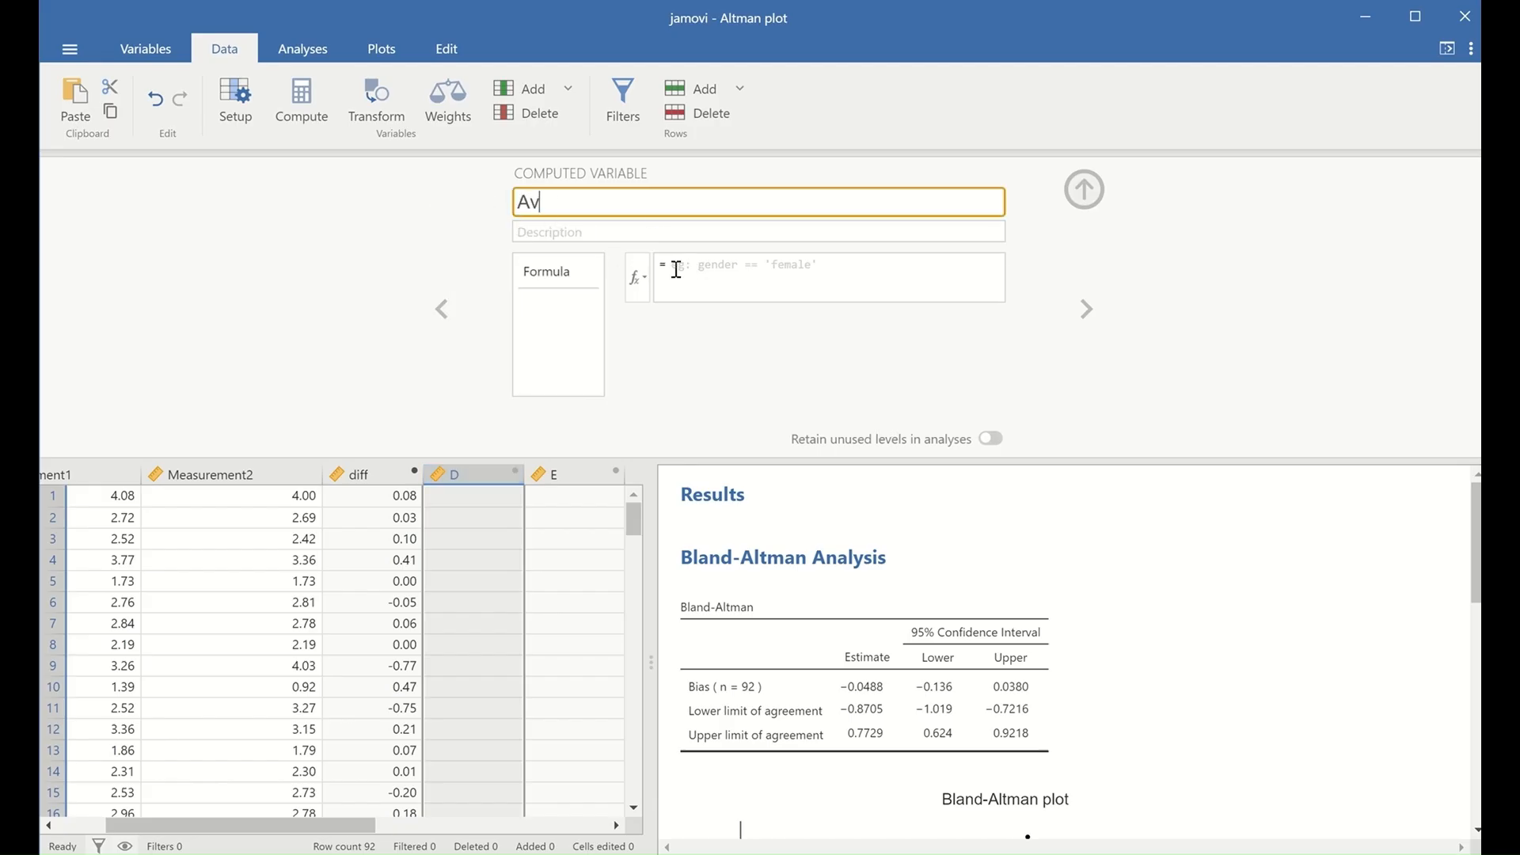
# - Set the Av variable's formula to (Measurement1+Measurement2)/2, check the computed averages beside the measurements, and close the variable setup
pyautogui.click(764, 301)
pyautogui.write('(Meas')
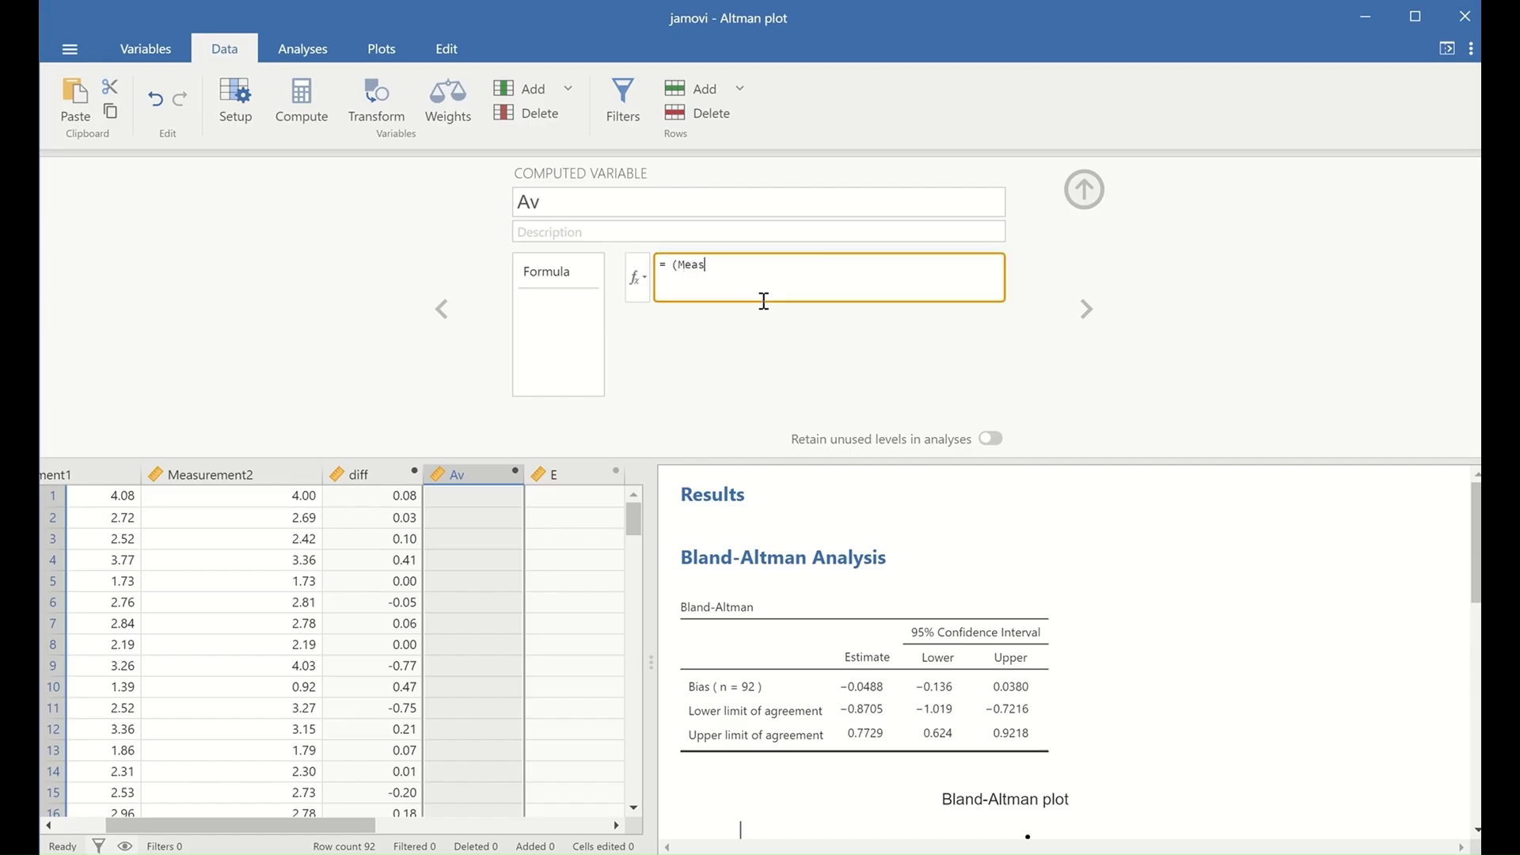
pyautogui.write('urement1+Measuremetnt2)/2')
pyautogui.press('Return')
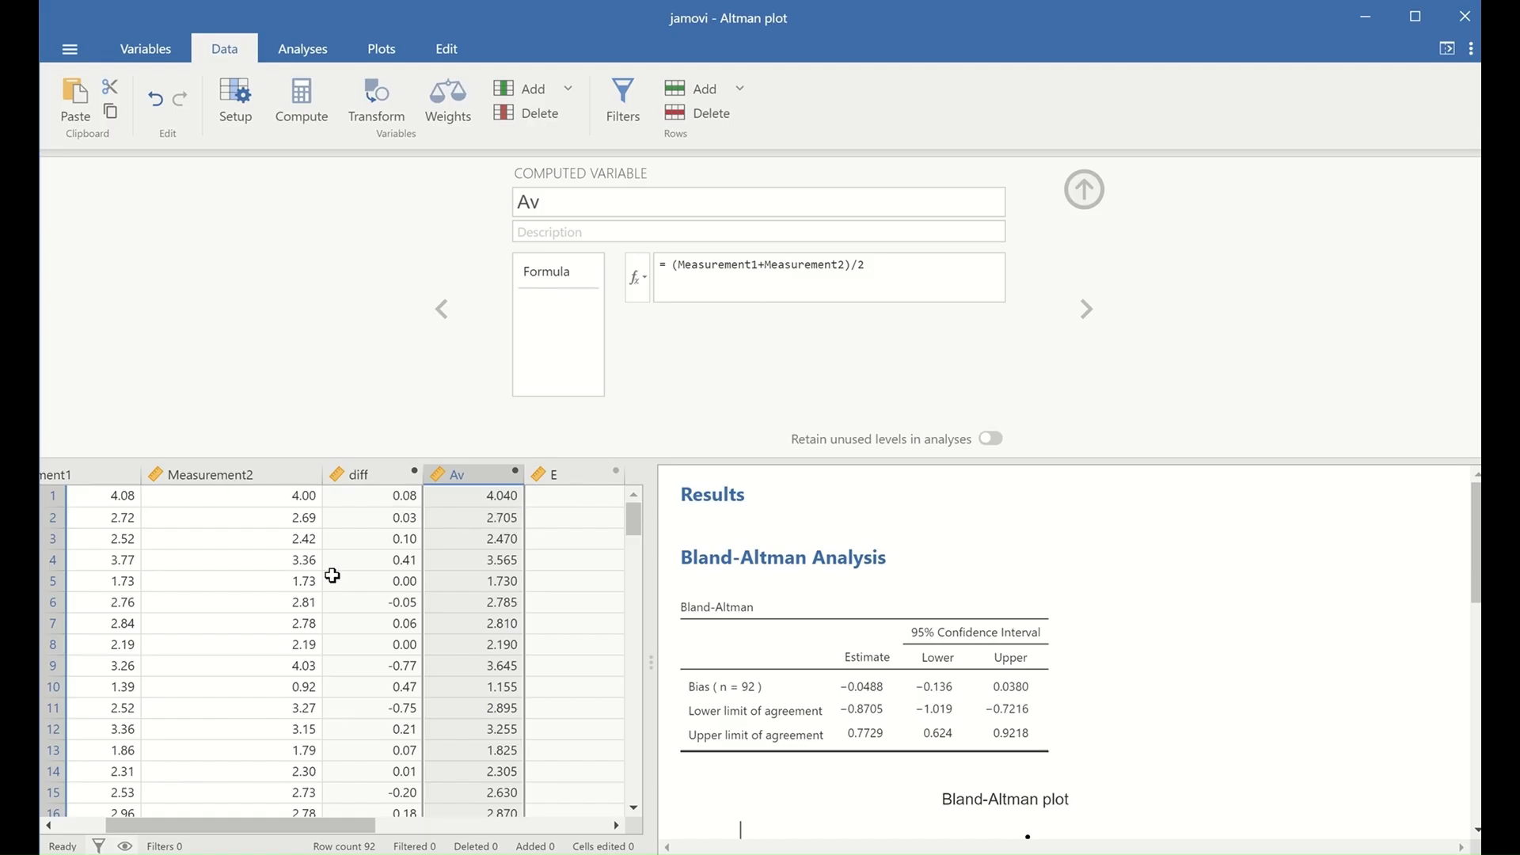
pyautogui.moveTo(340, 824)
pyautogui.mouseDown()
pyautogui.moveTo(292, 825)
pyautogui.moveTo(328, 825)
pyautogui.mouseUp()
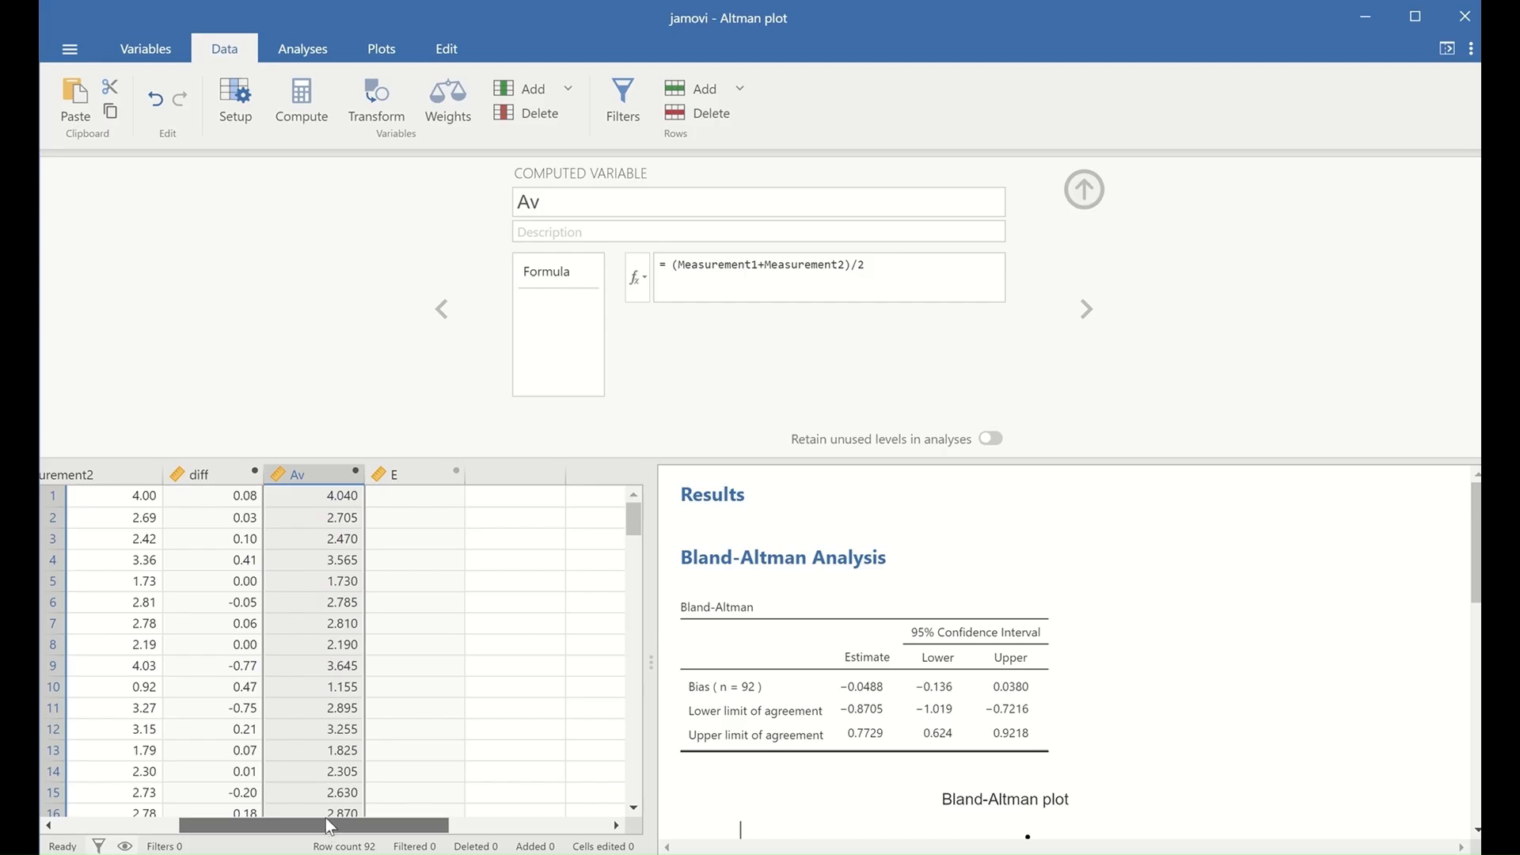
pyautogui.hscroll(-5, 127, 555)
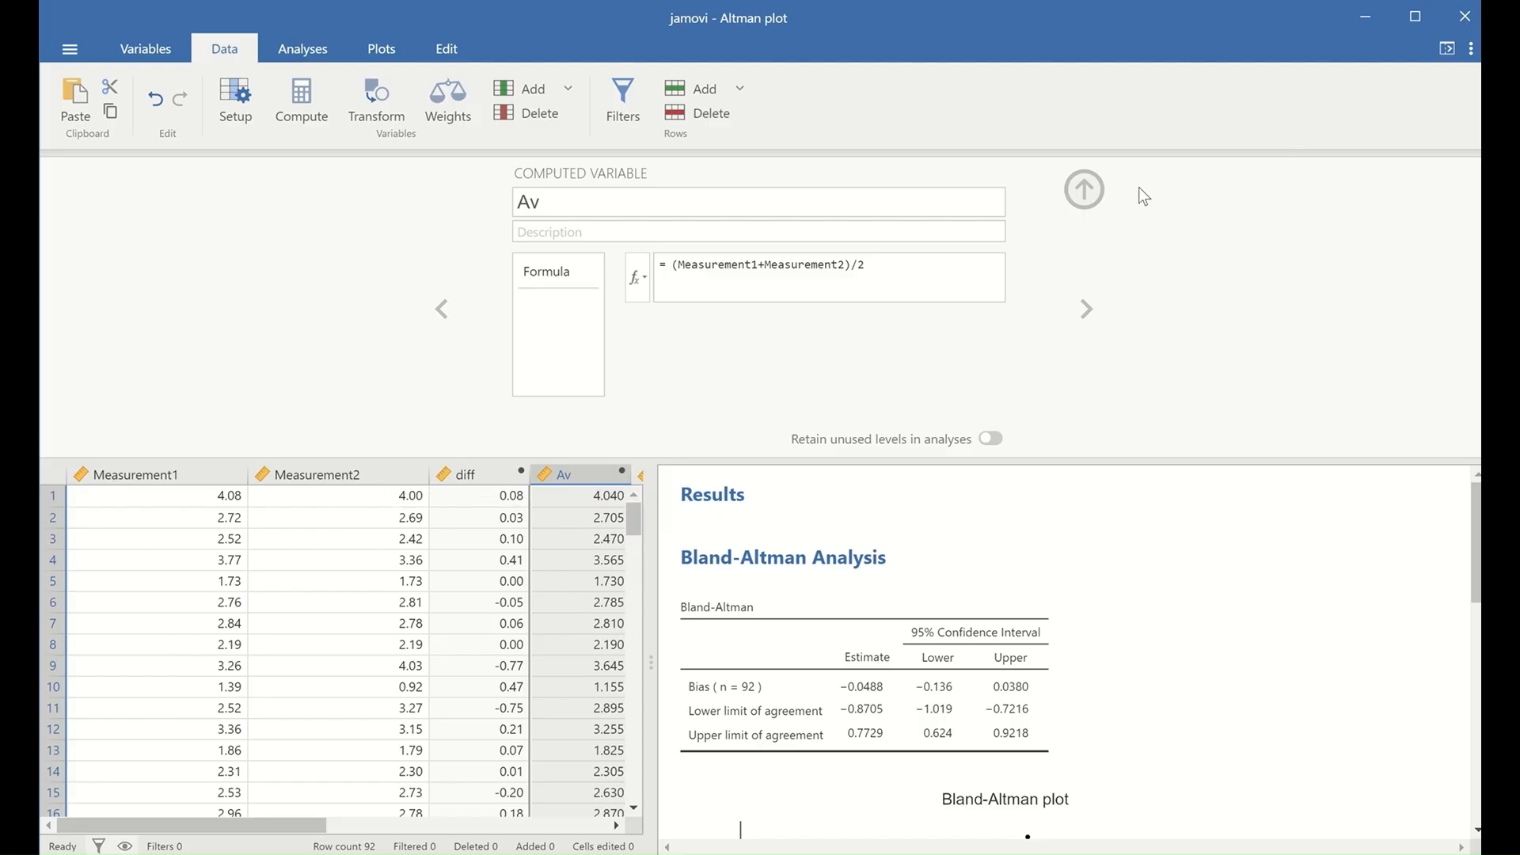
pyautogui.click(1084, 190)
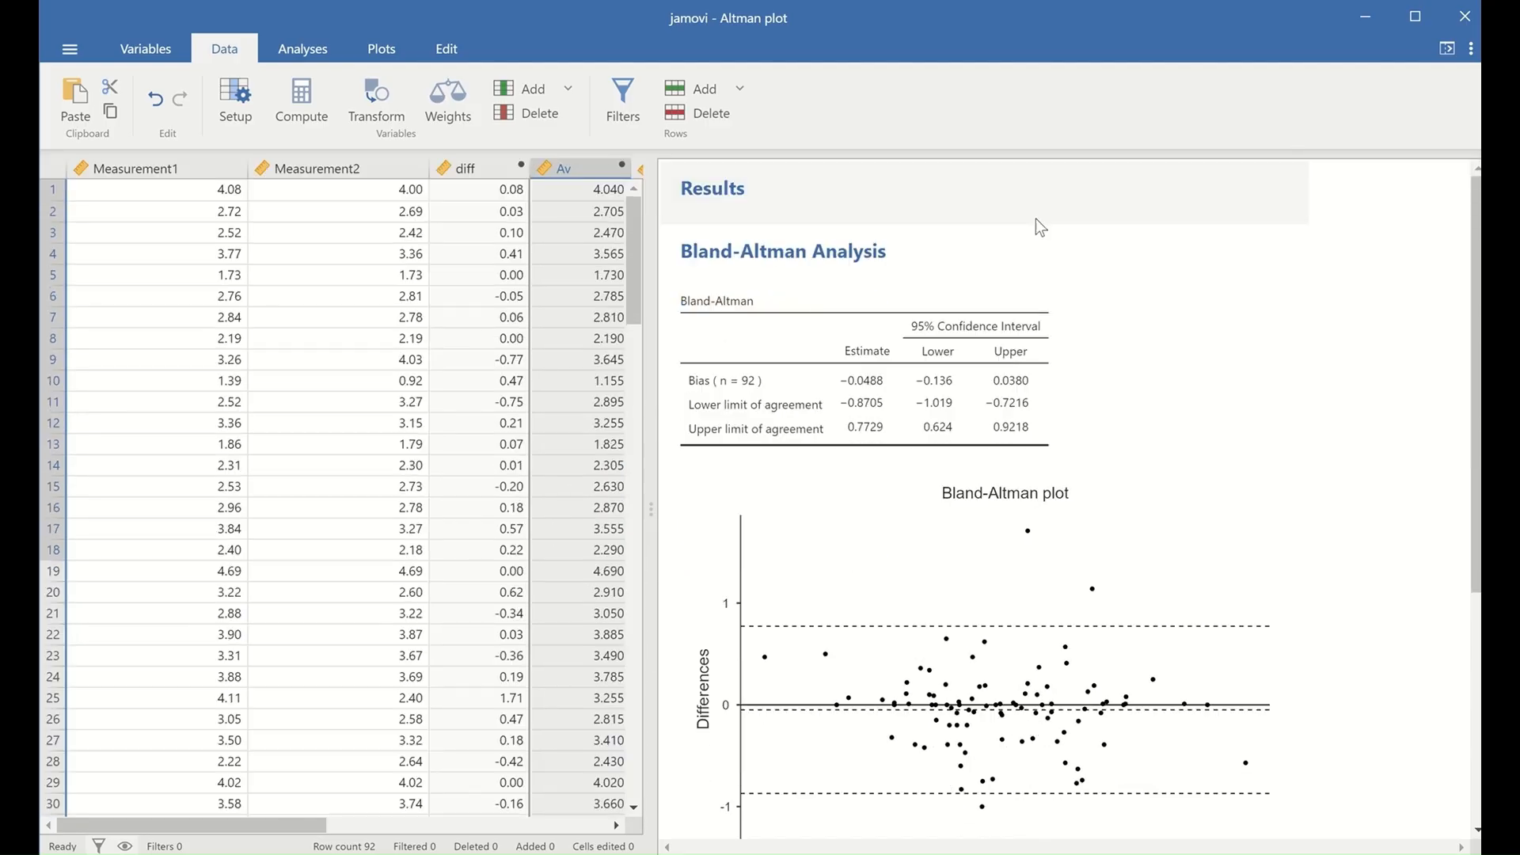
# - Run a One Sample T-Test with diff as the dependent variable and resize the panes to show the full results table
pyautogui.click(644, 509)
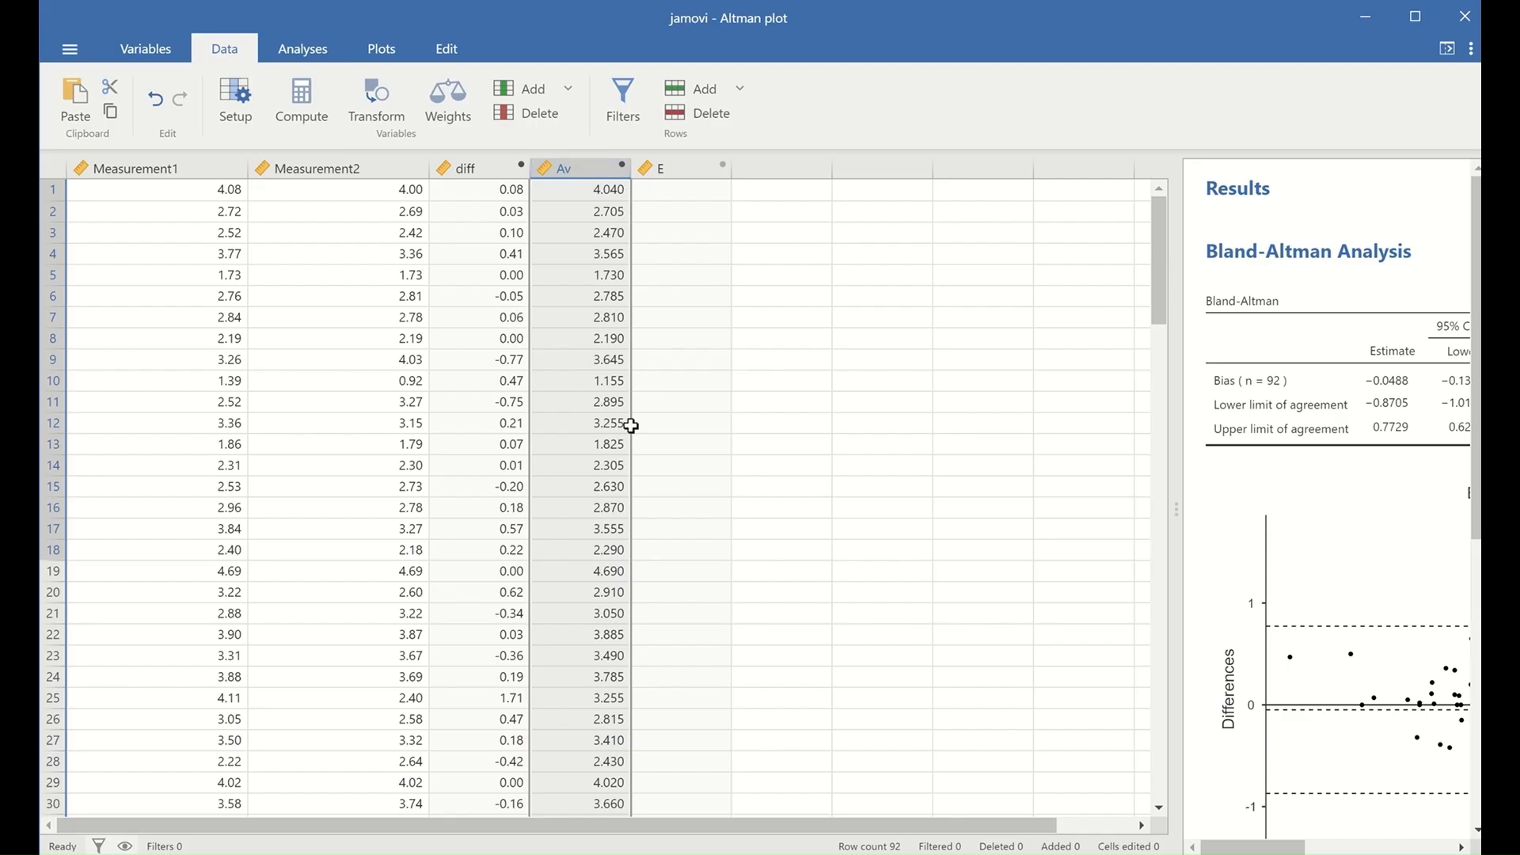
pyautogui.click(311, 50)
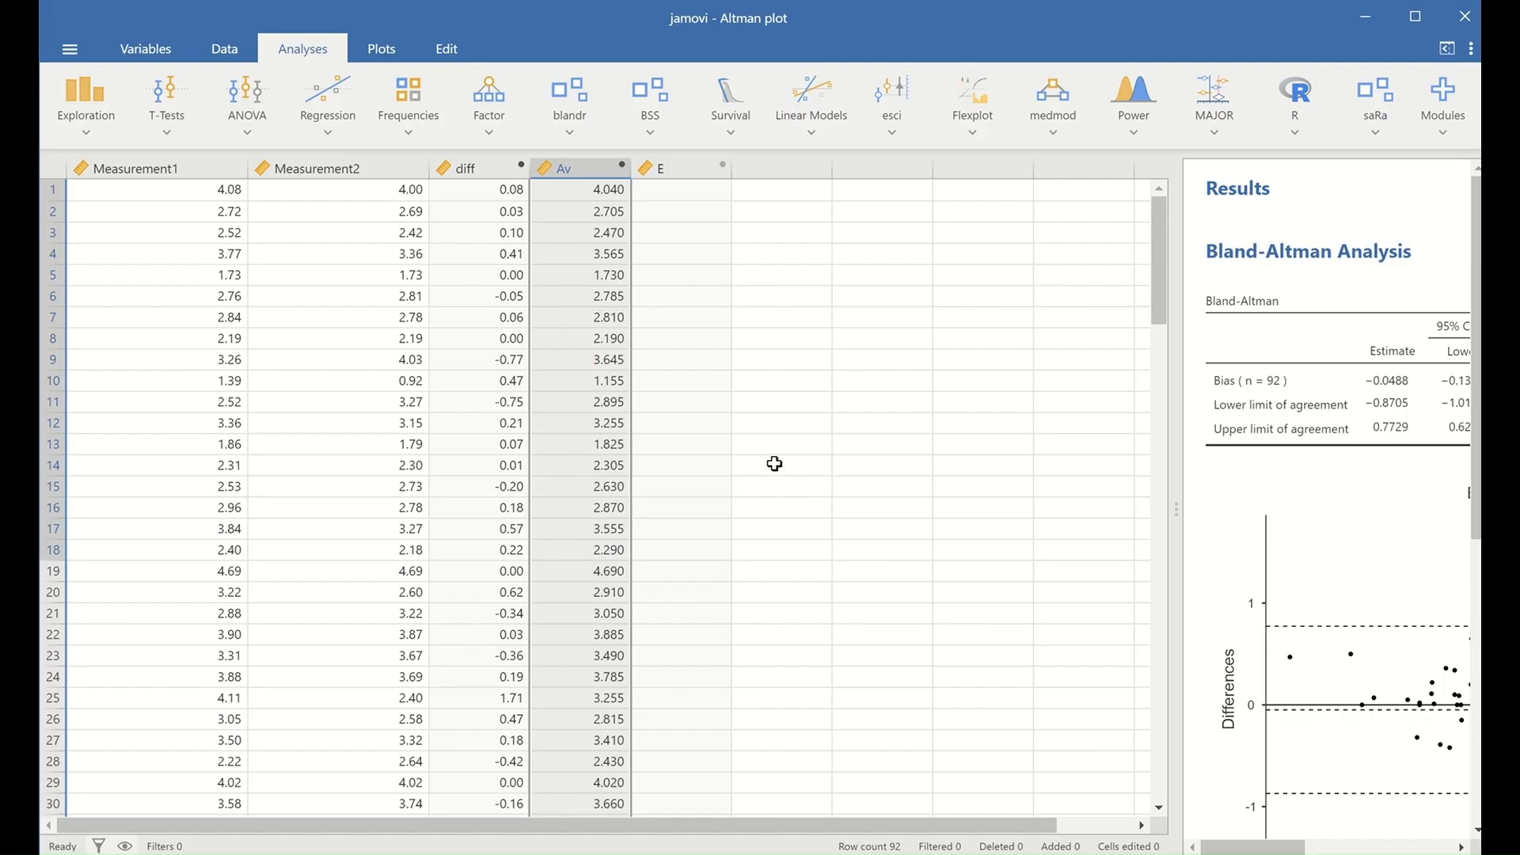
pyautogui.click(168, 141)
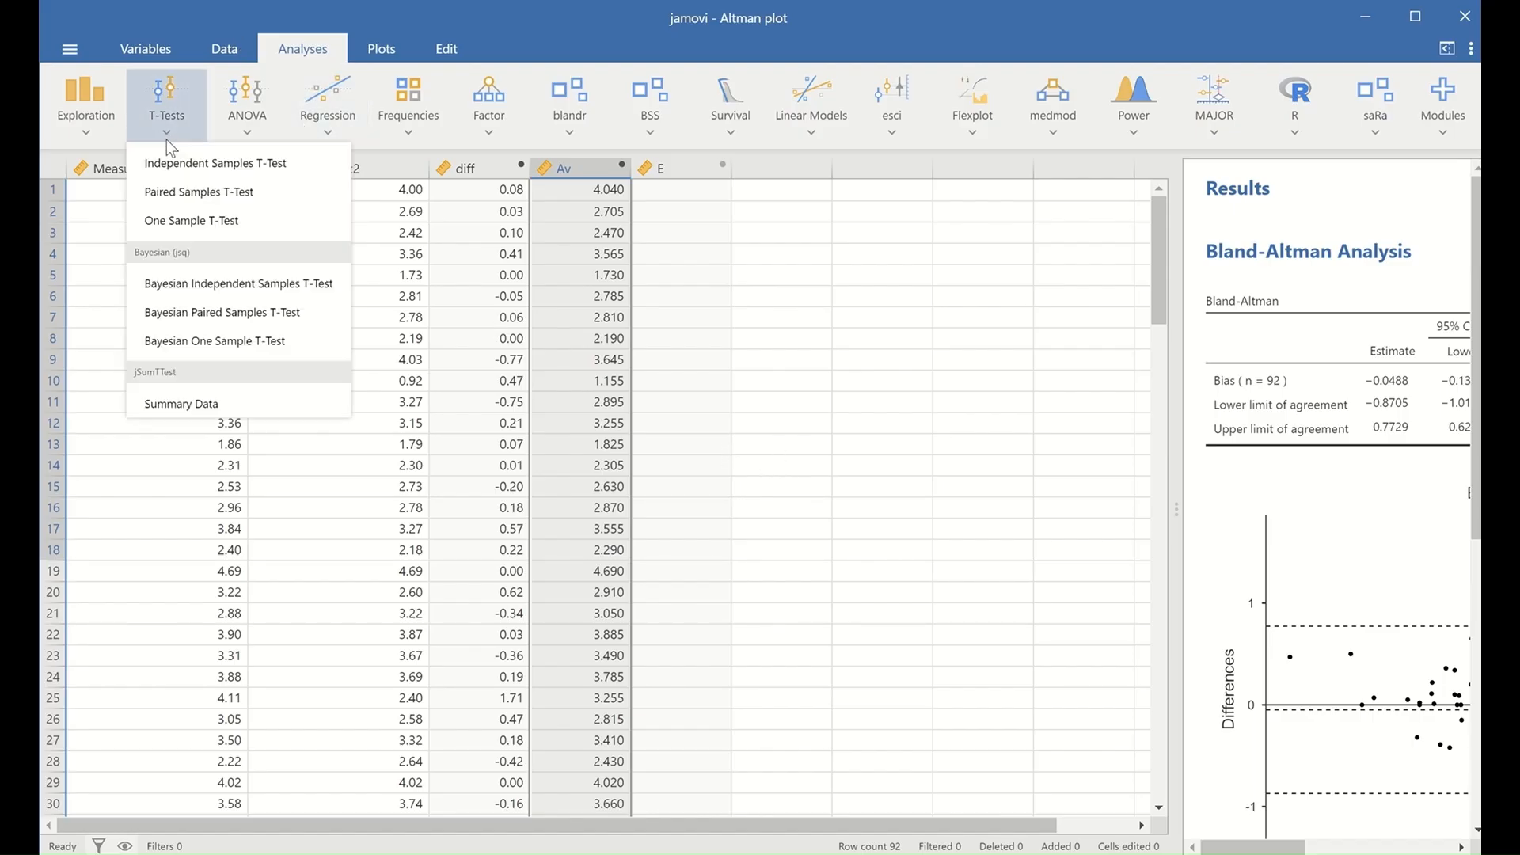
pyautogui.click(183, 225)
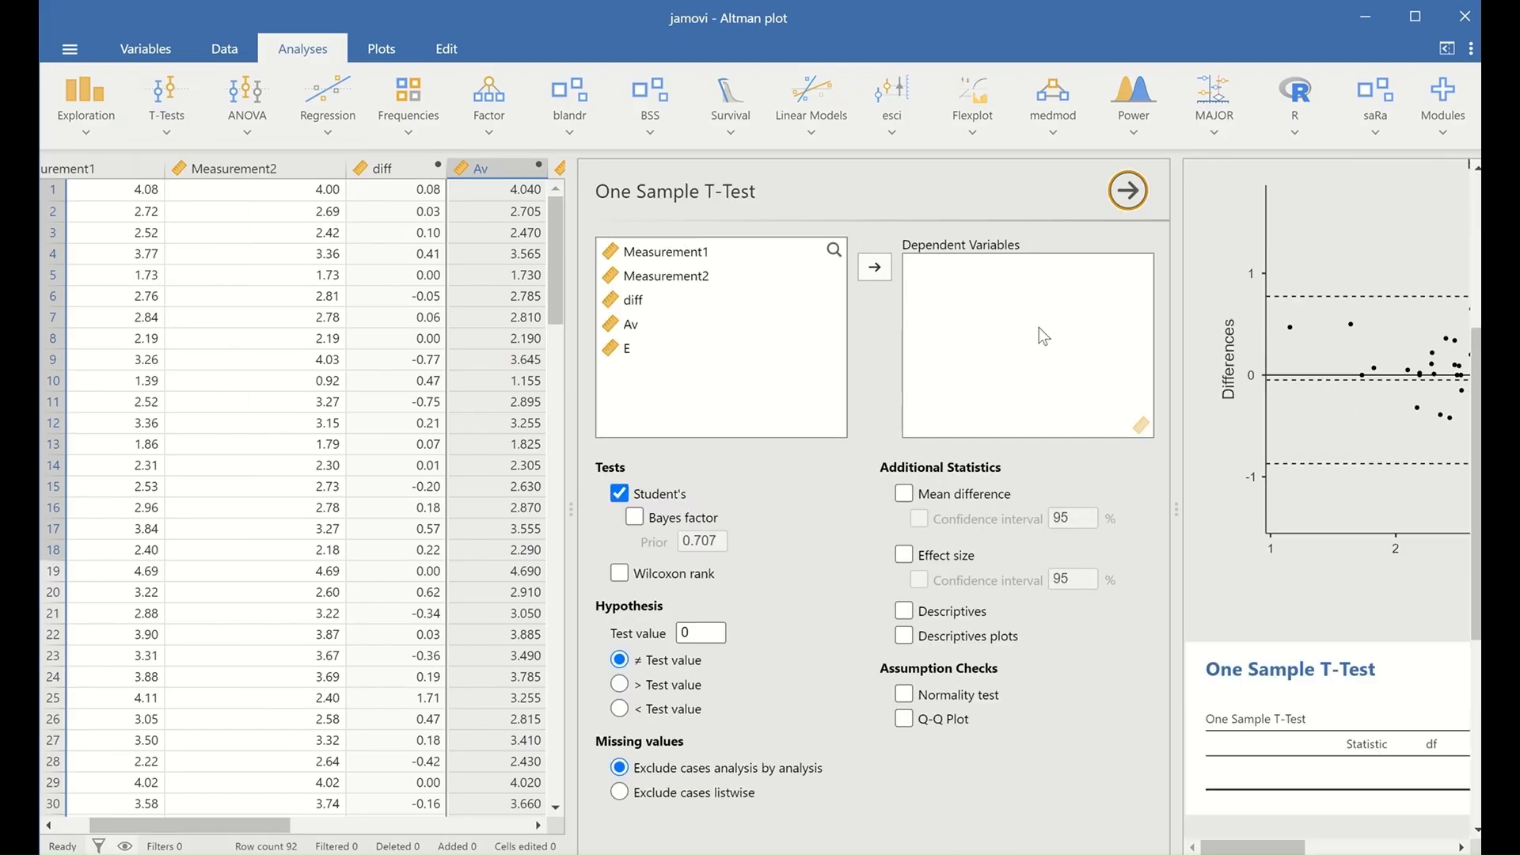
pyautogui.click(634, 301)
pyautogui.click(874, 269)
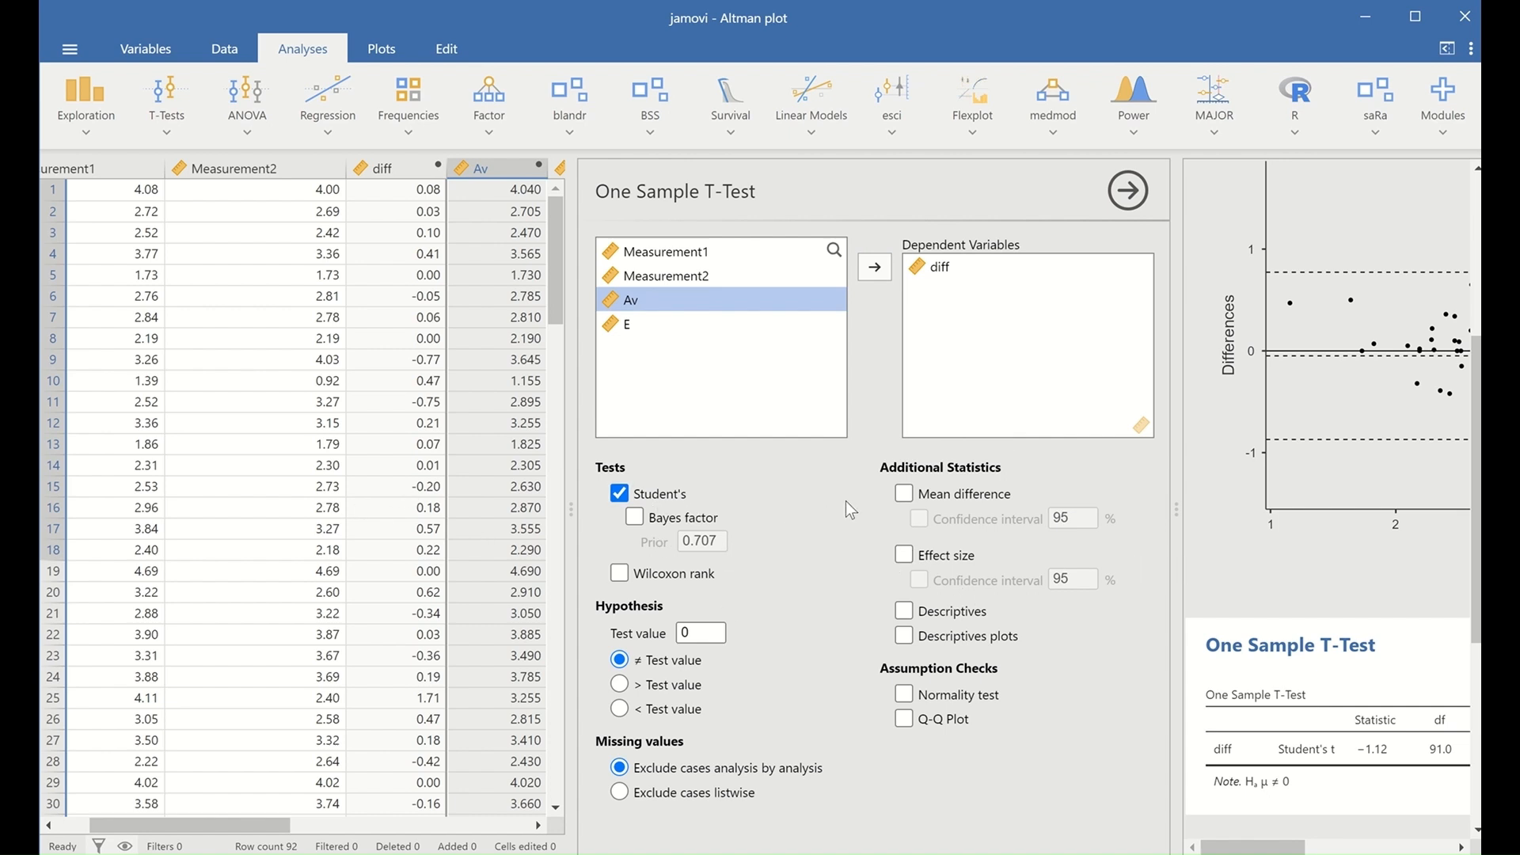
pyautogui.moveTo(570, 509); pyautogui.dragTo(144, 511)
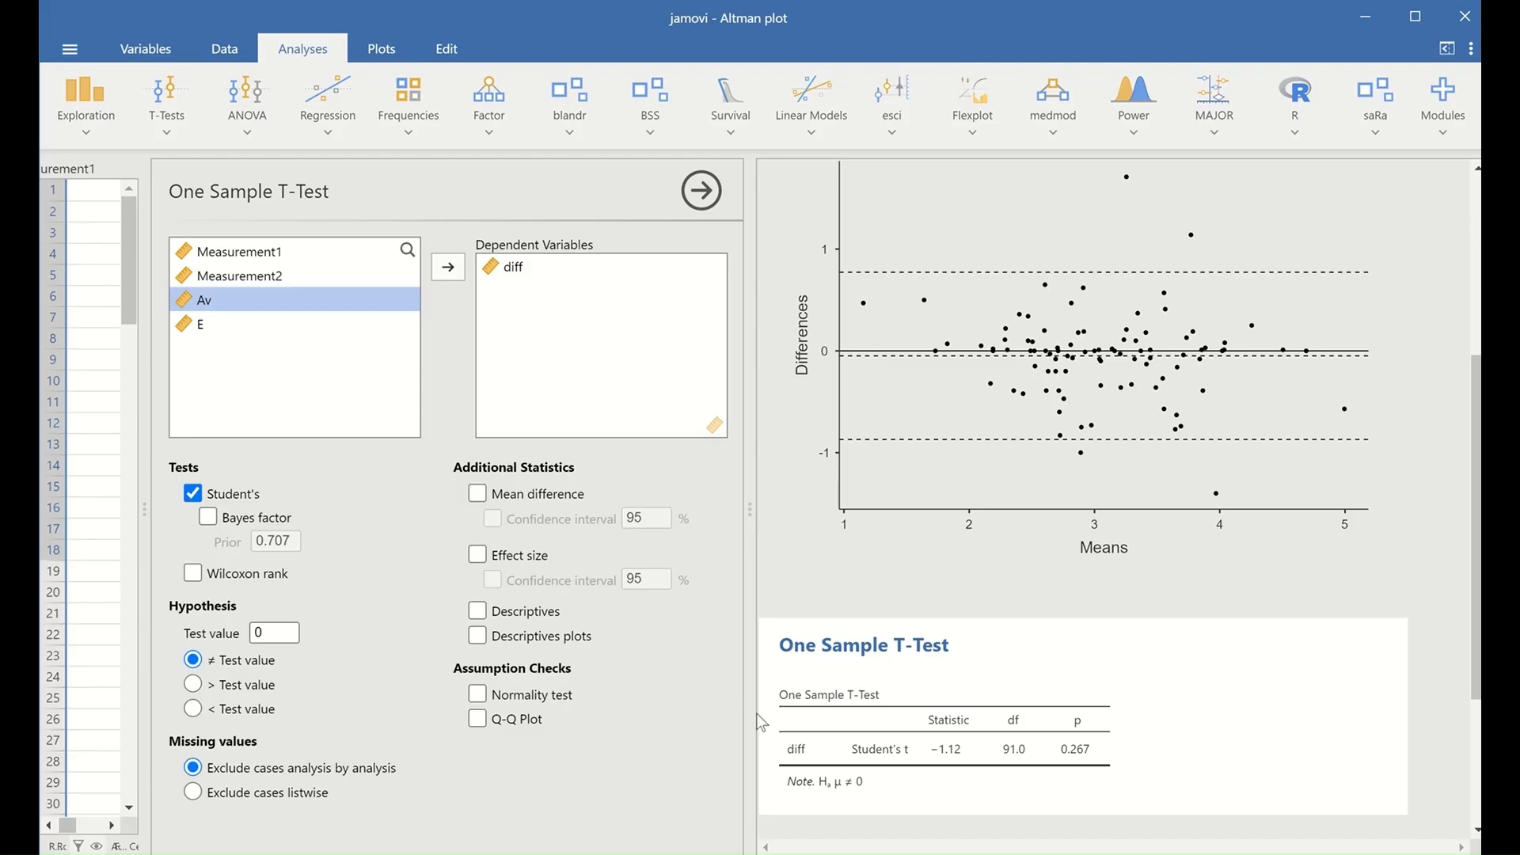
pyautogui.moveTo(745, 721); pyautogui.dragTo(625, 725)
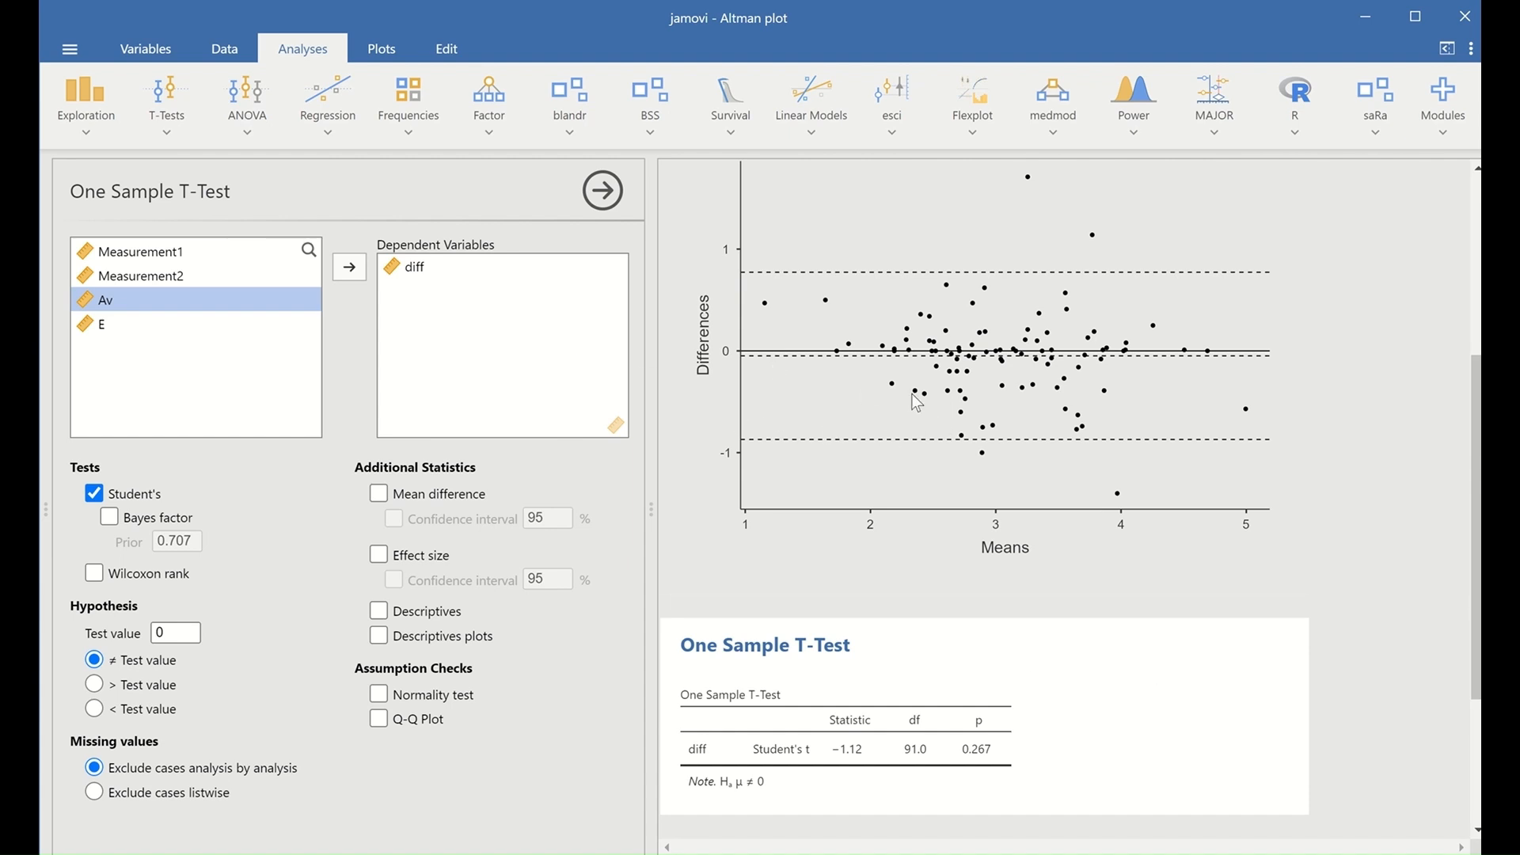
# - Run a Linear Regression with diff as the dependent variable and Av as the covariate, and view the model coefficients
pyautogui.click(328, 131)
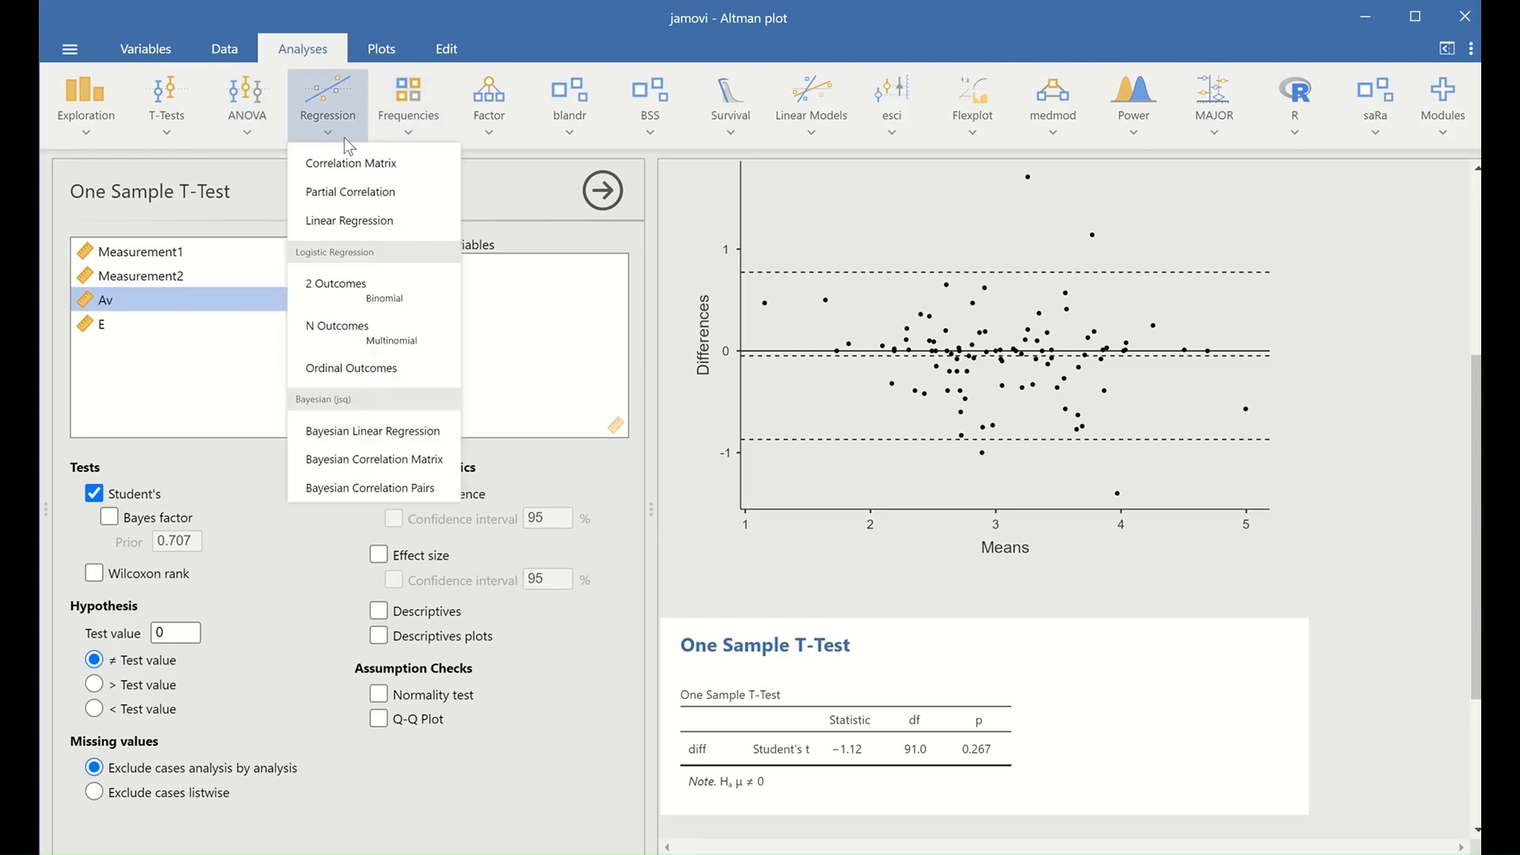
pyautogui.click(358, 228)
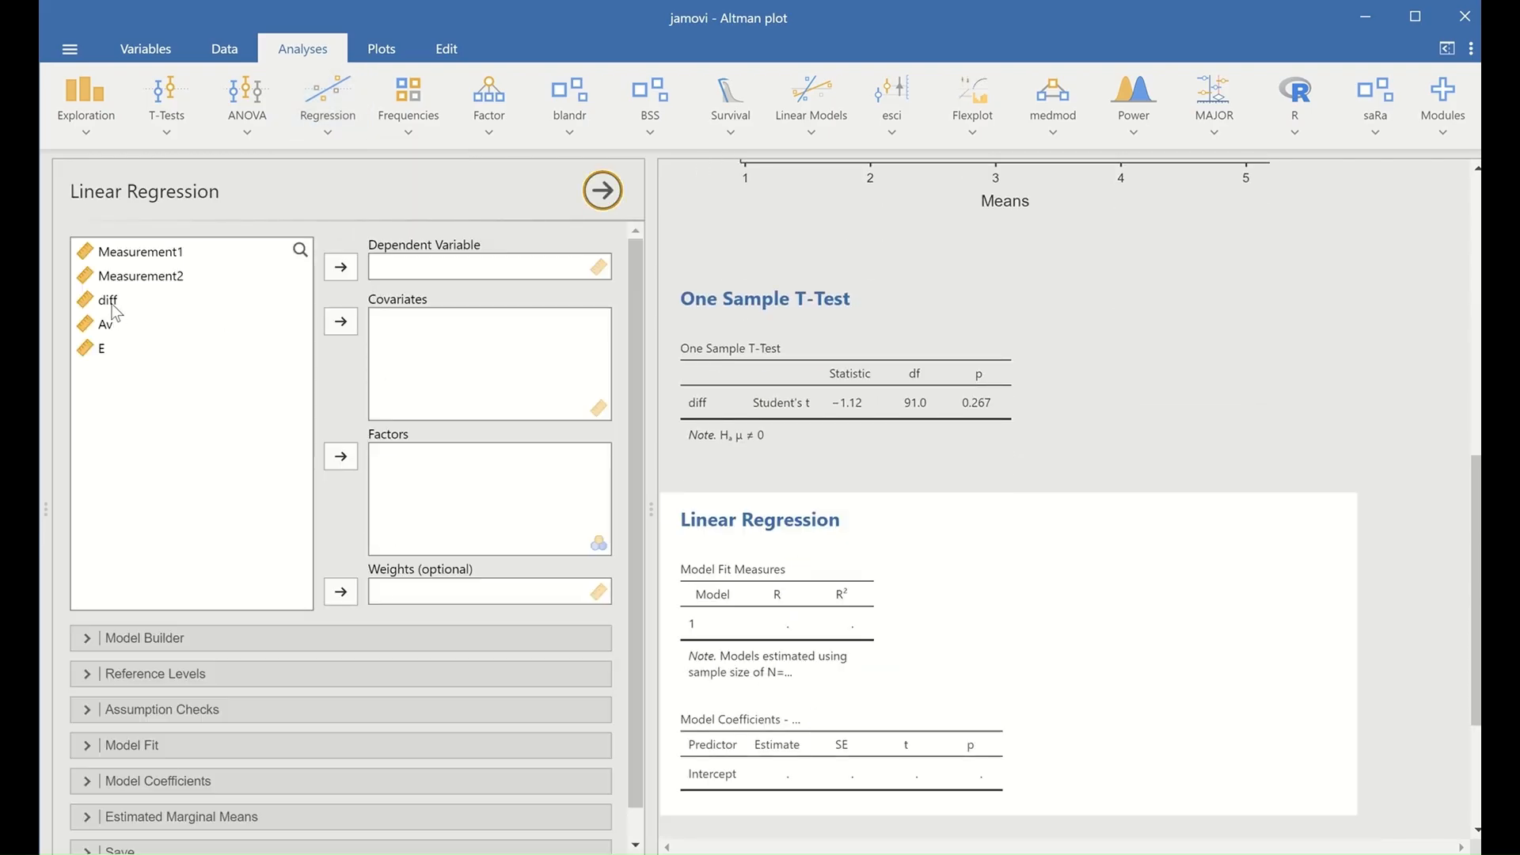
pyautogui.click(104, 301)
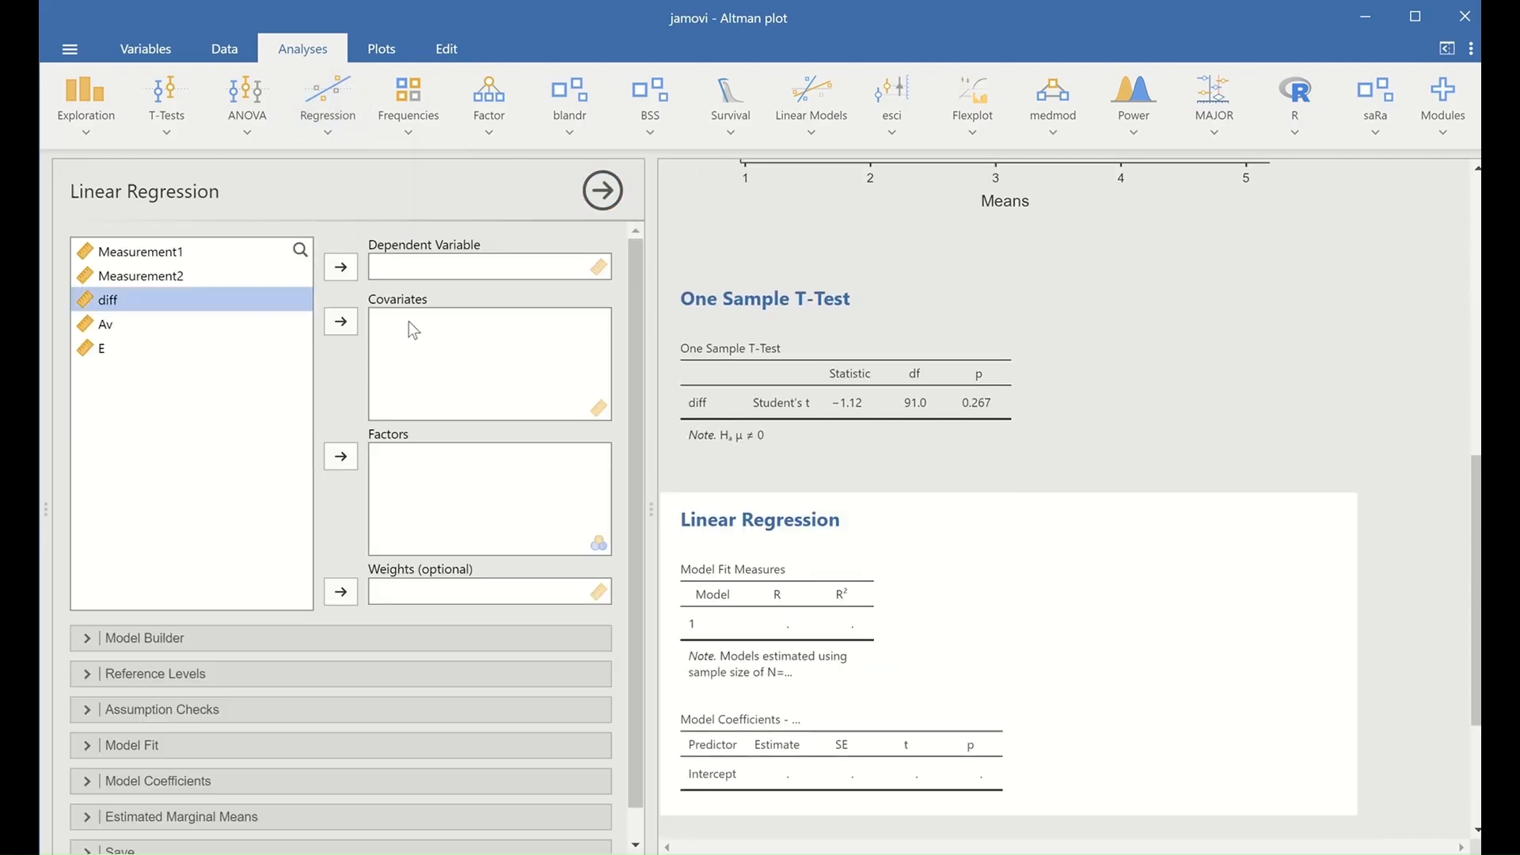
pyautogui.click(339, 270)
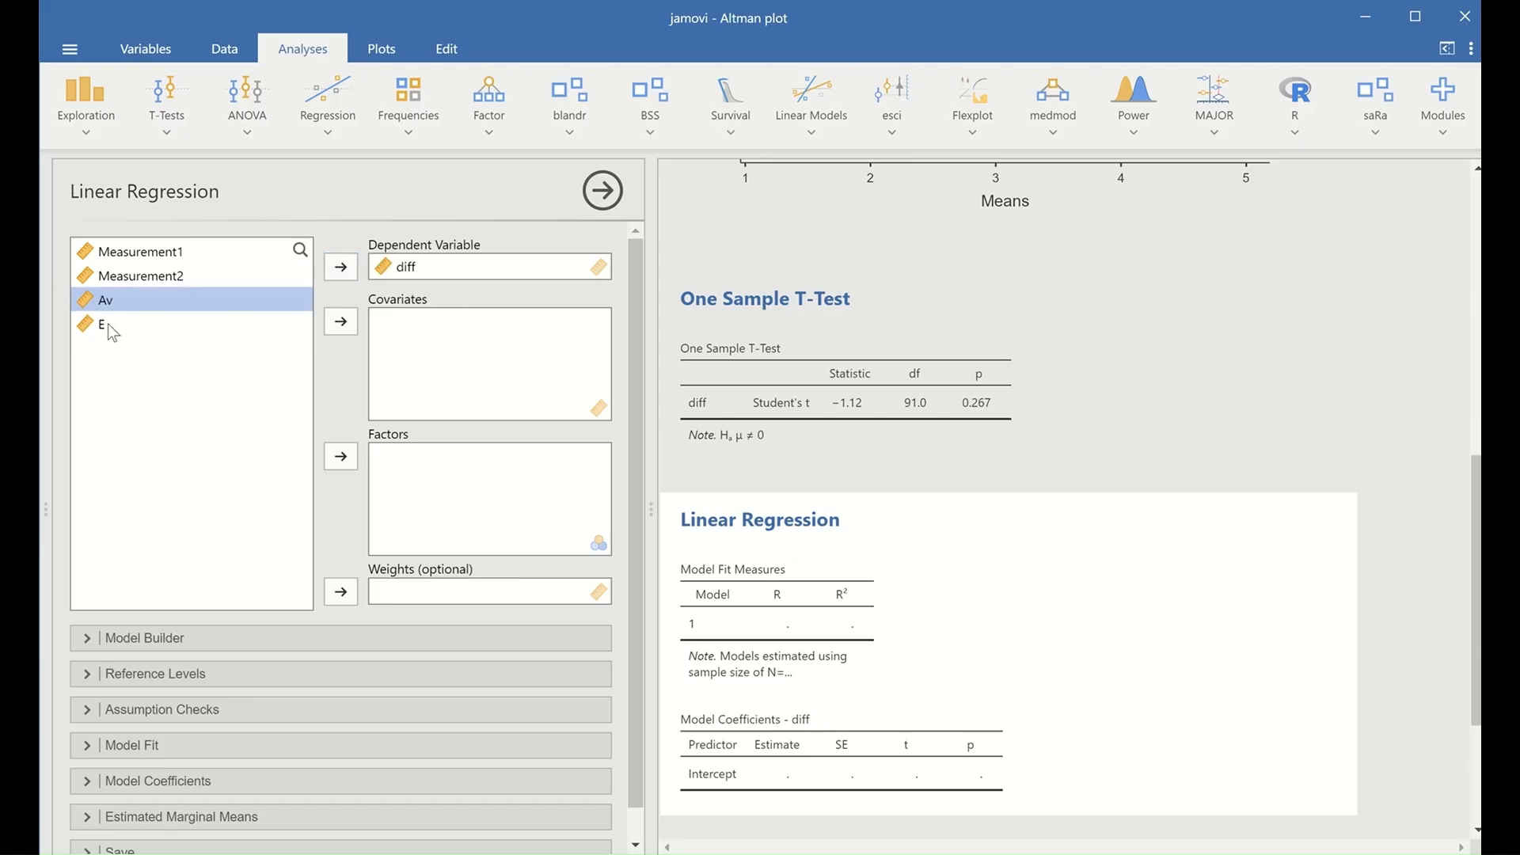
pyautogui.click(340, 321)
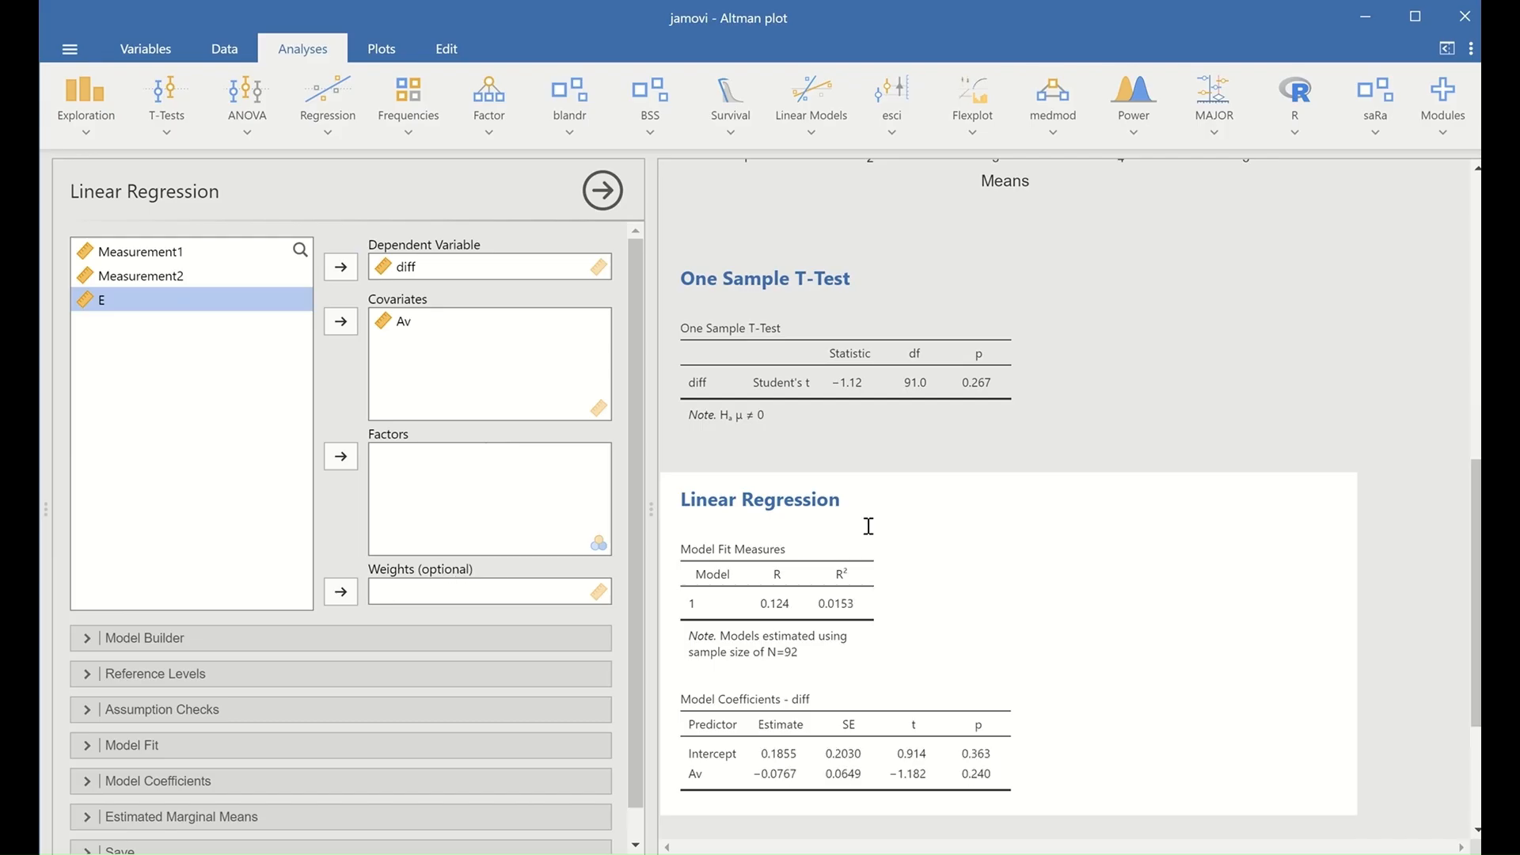
pyautogui.scroll(-2, 901, 499)
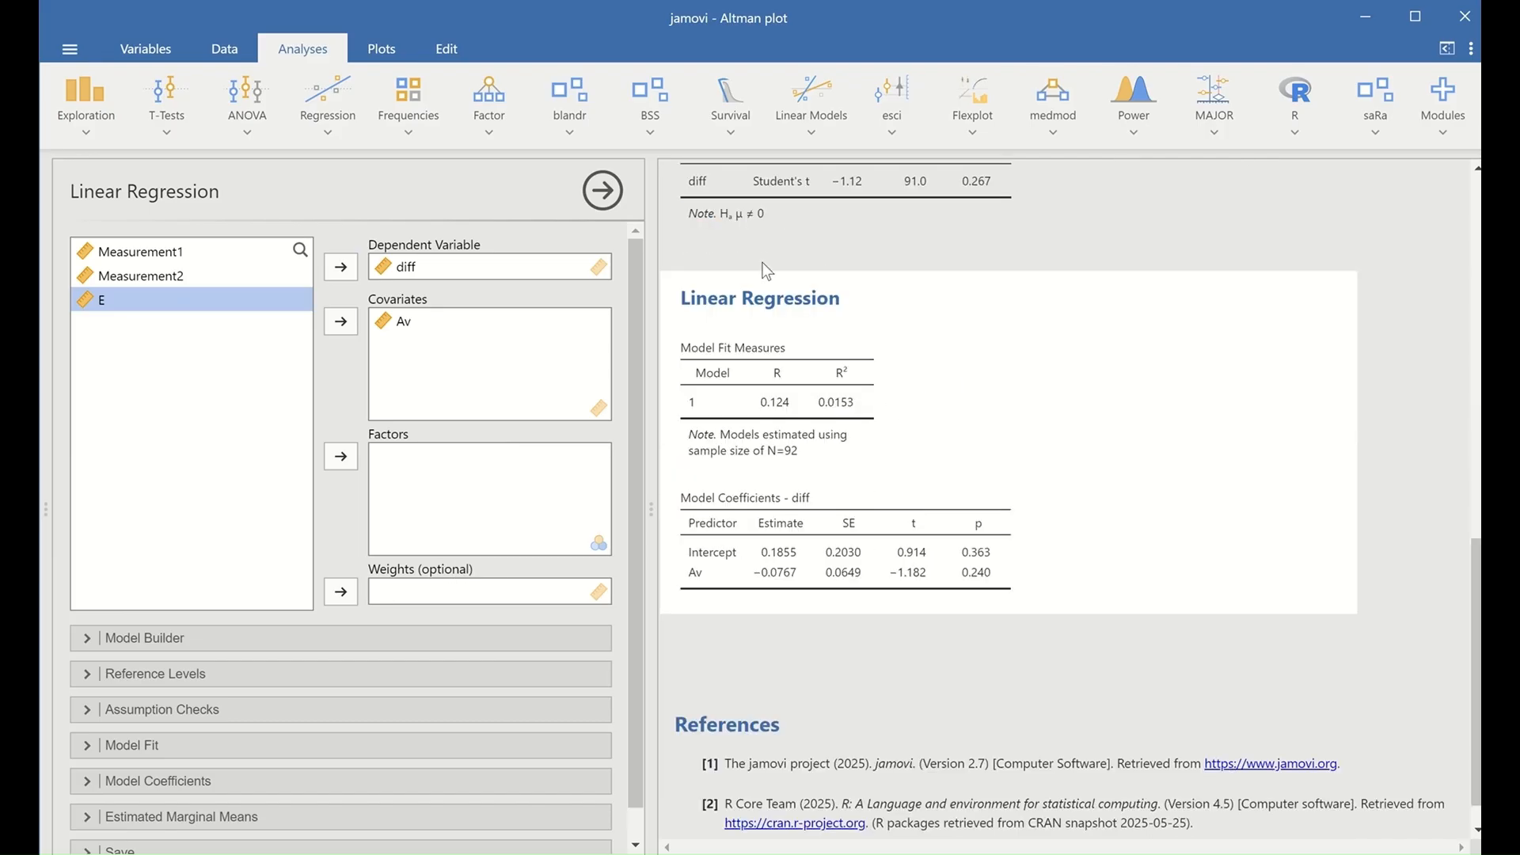